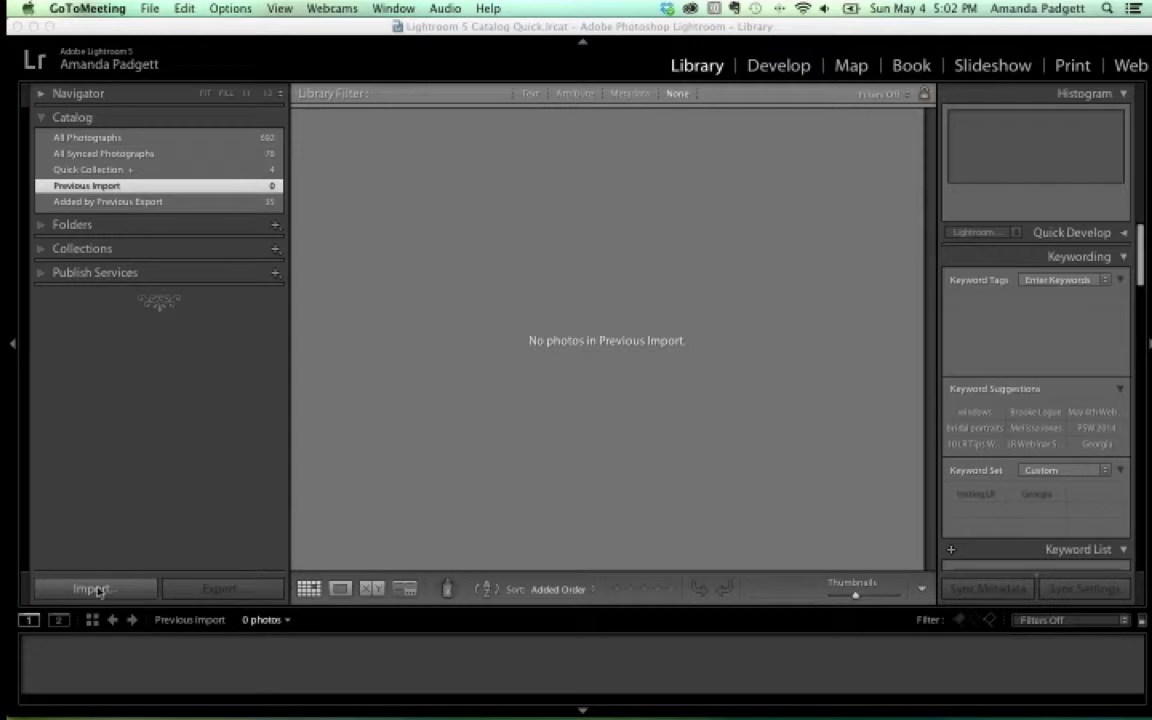
Bring Lightroom forward and open the Import Photos and Video dialog from the File menu
left_click(152, 38)
left_click(133, 8)
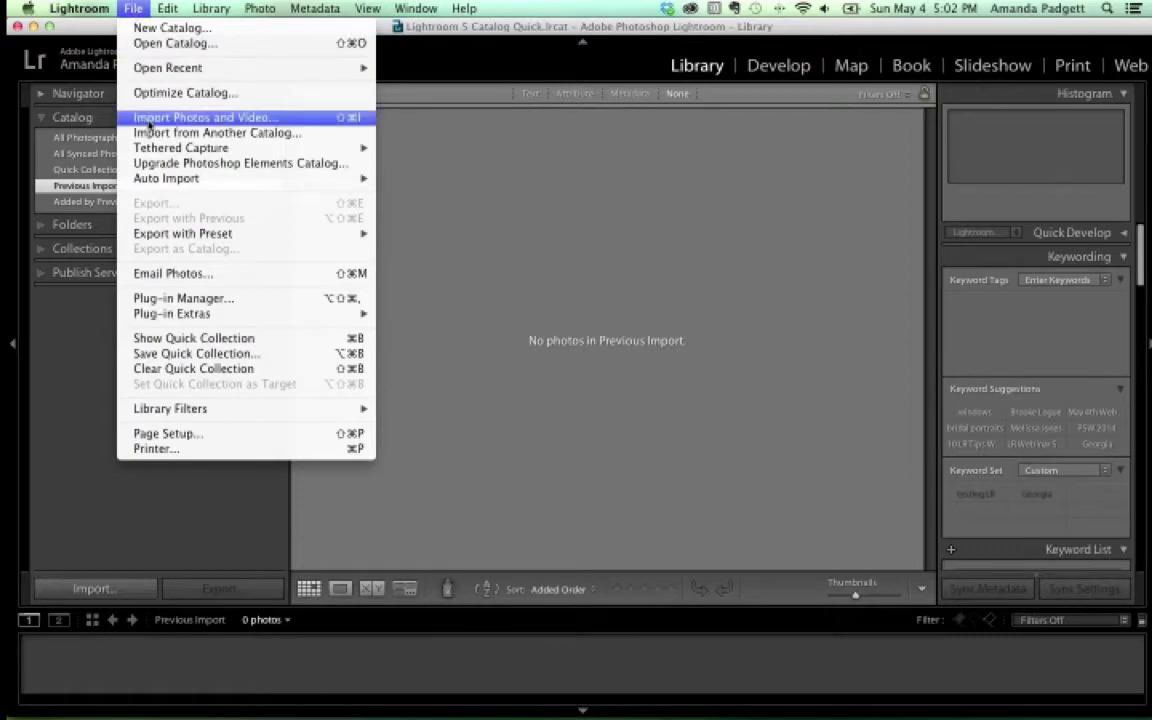
left_click(92, 586)
left_click(95, 587)
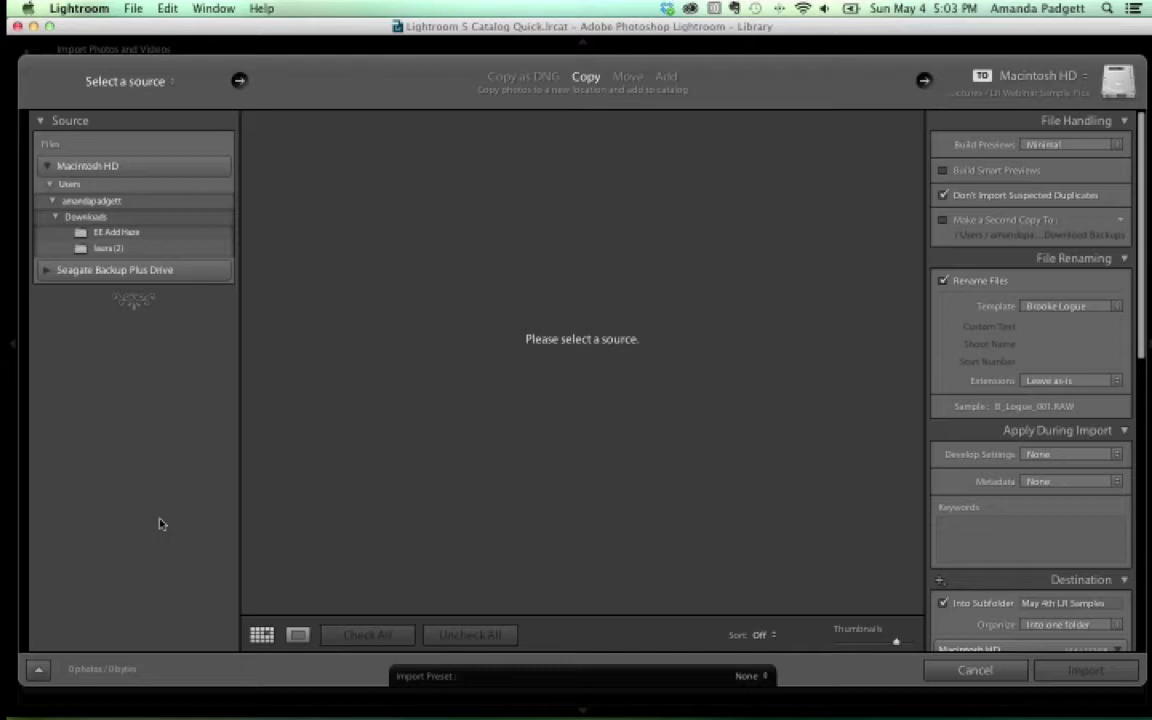
Select the laura (2) folder under Downloads as the import source, listing its 8 photos
left_click(112, 248)
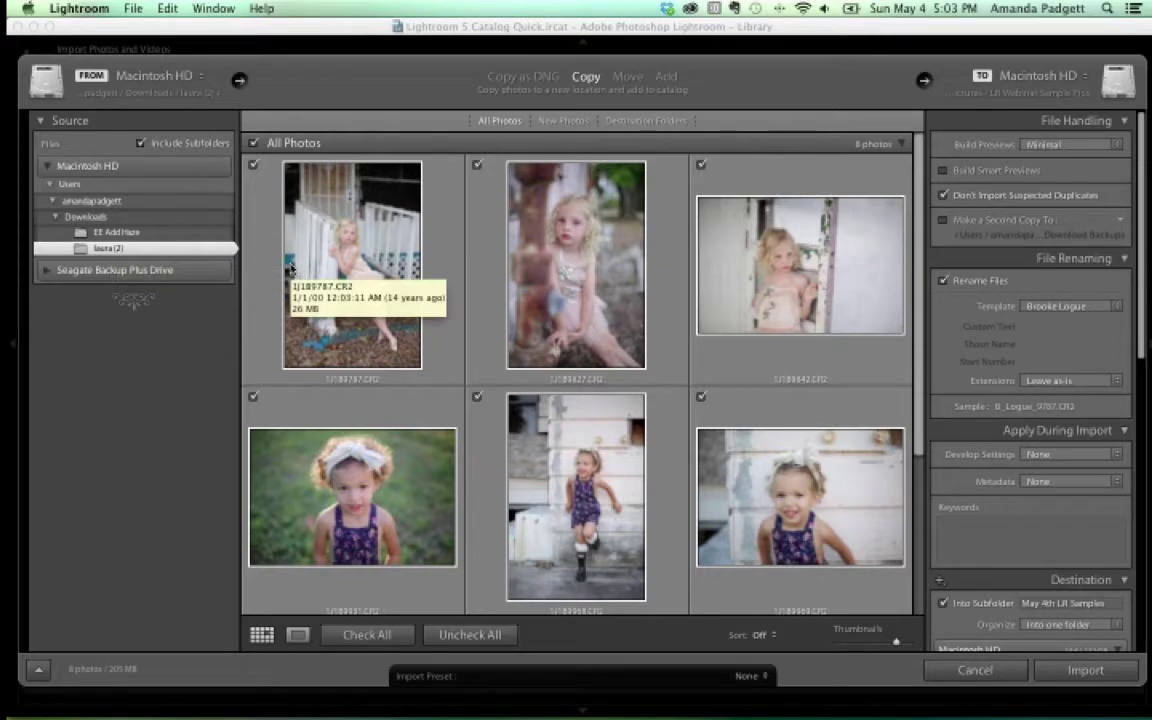
Change the import mode from Copy to Move, trying Add along the way
left_click(667, 77)
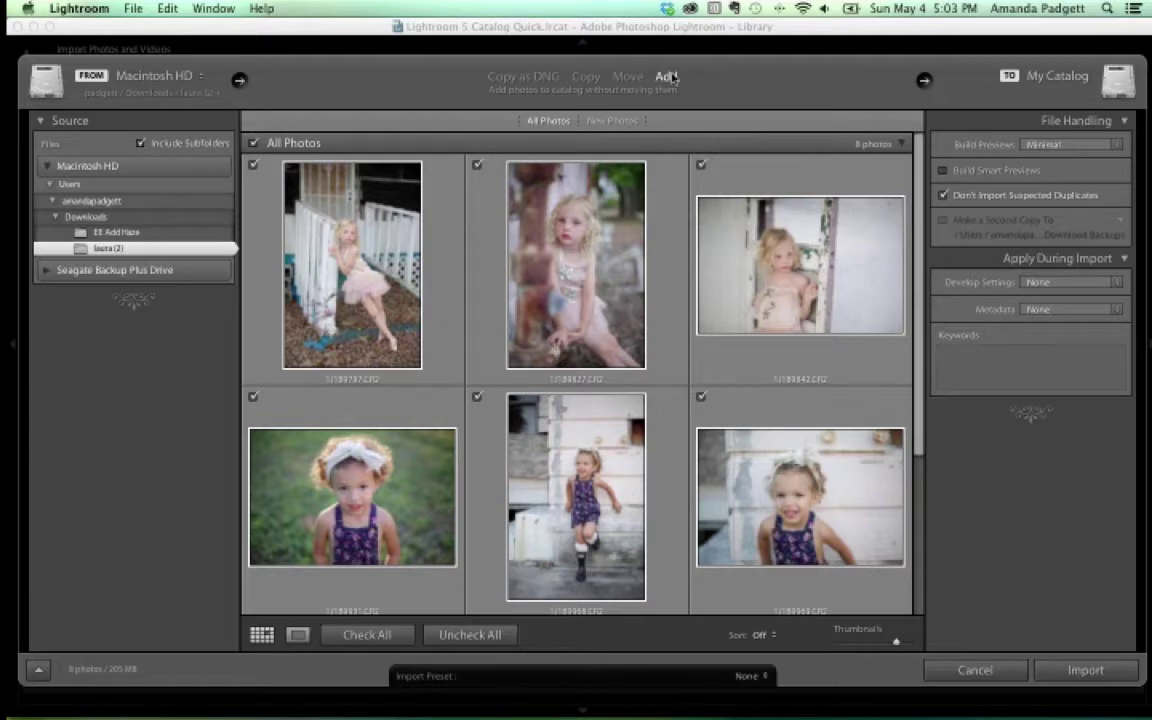
left_click(628, 78)
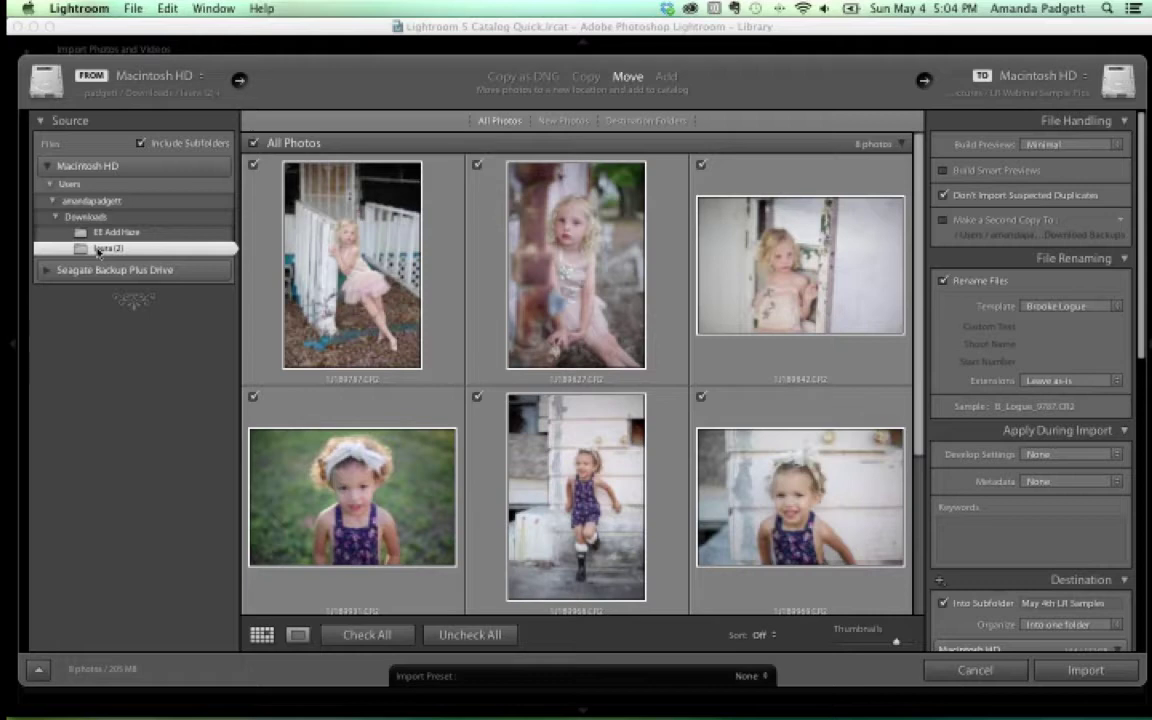
left_click(667, 78)
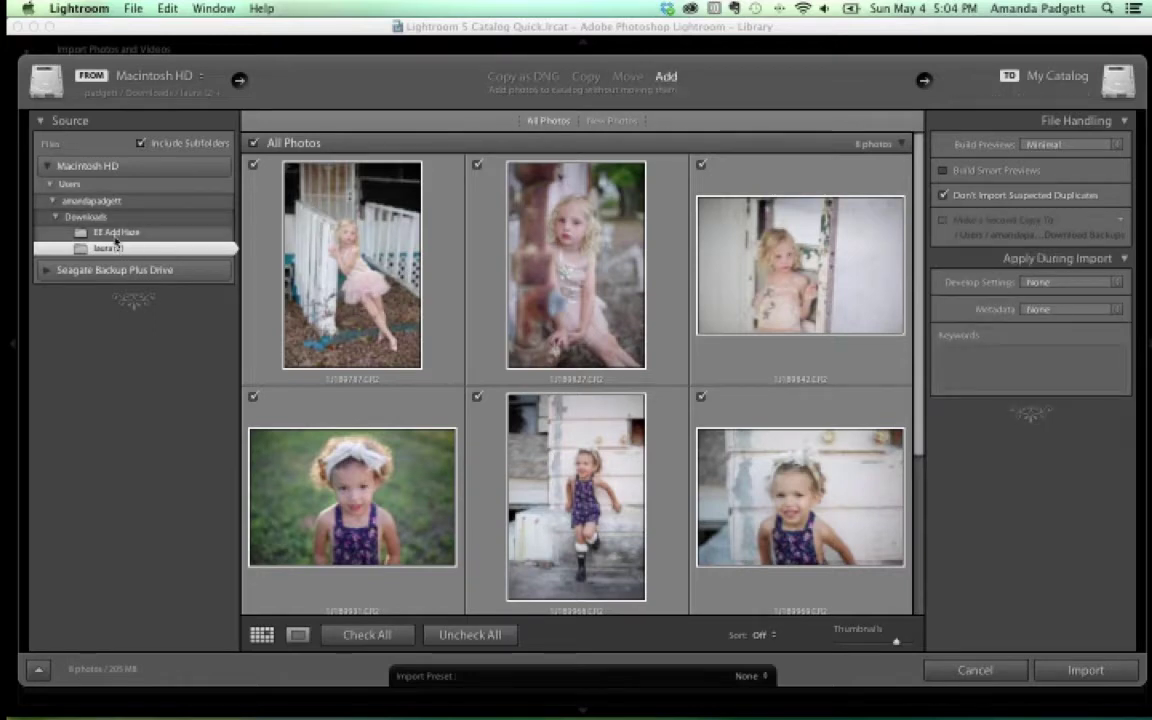
left_click(628, 77)
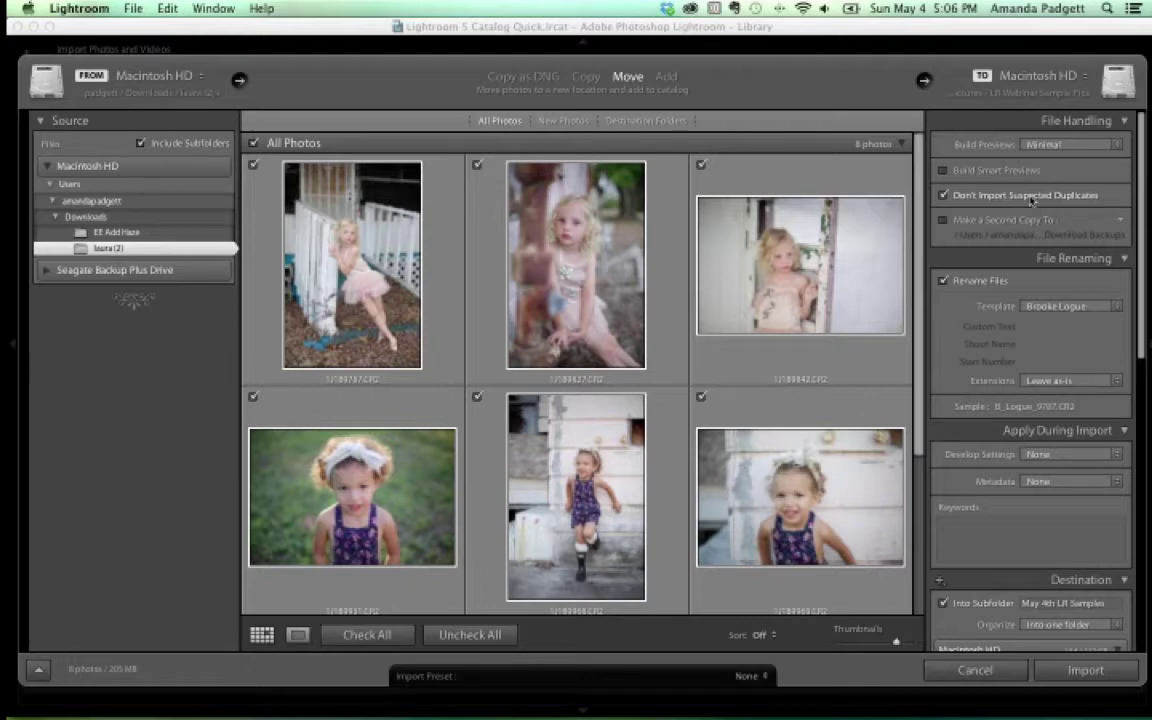
Set Build Previews to Standard and collapse the File Handling panel
left_click(1060, 144)
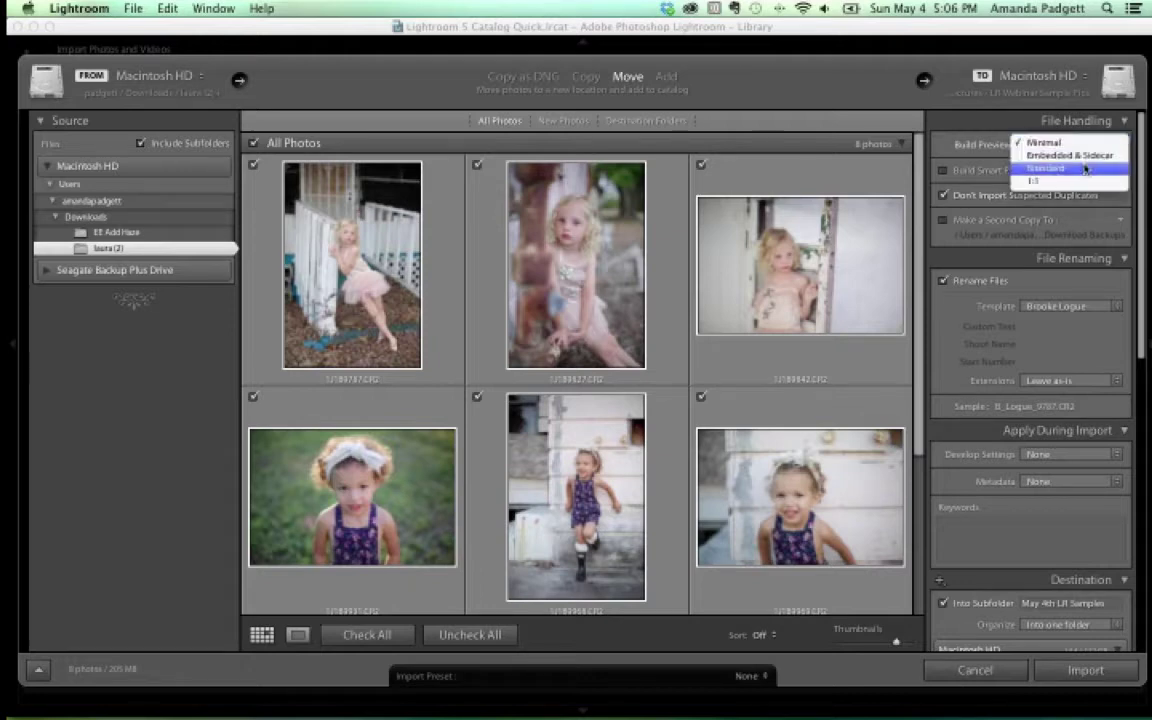
left_click(1084, 168)
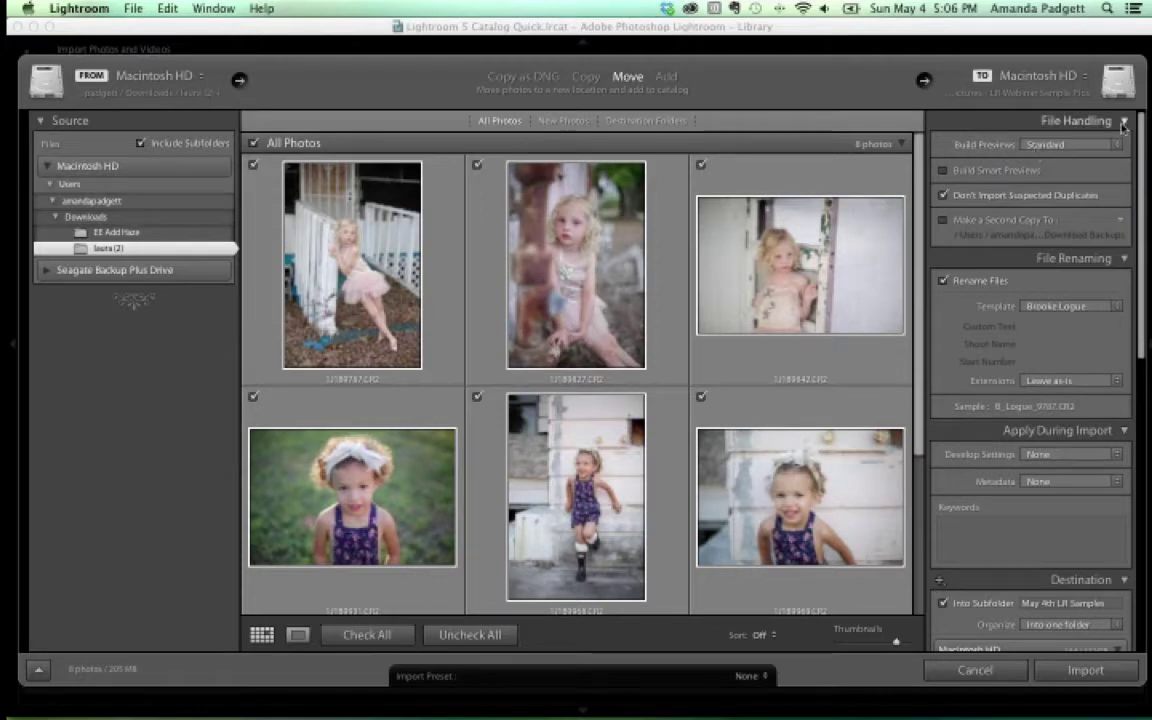
left_click(1010, 120)
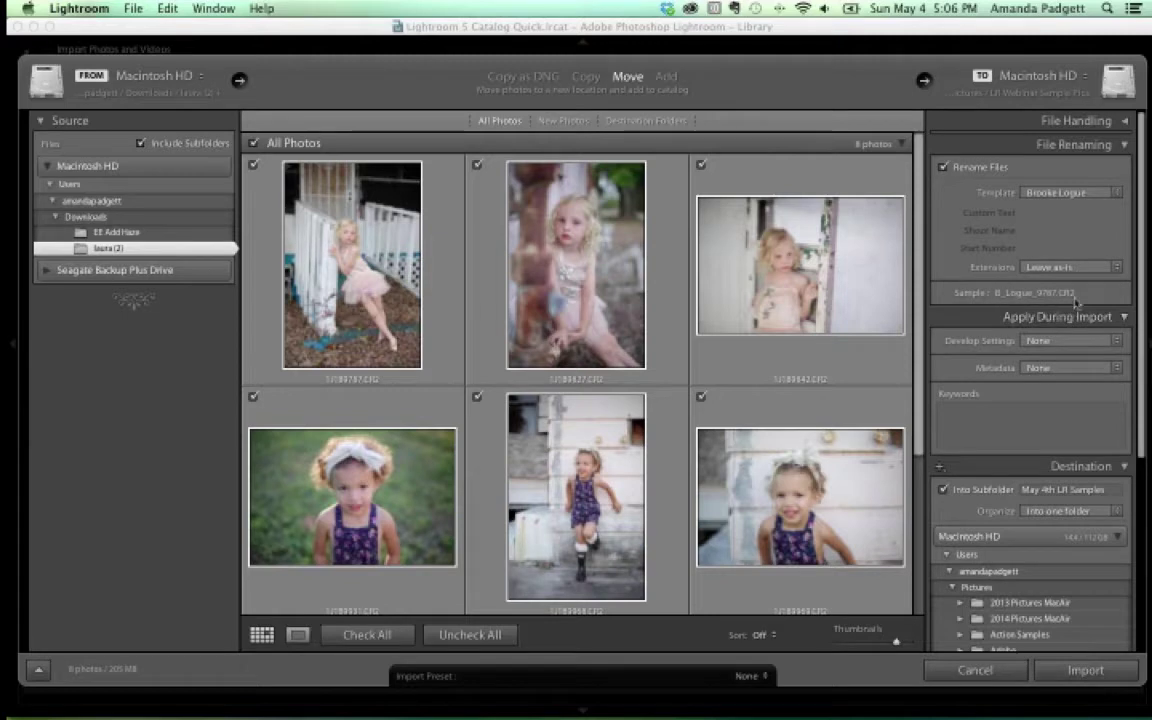
Add the photographer's name and 'May 4th Webinar' as import keywords via autocomplete
left_click(977, 422)
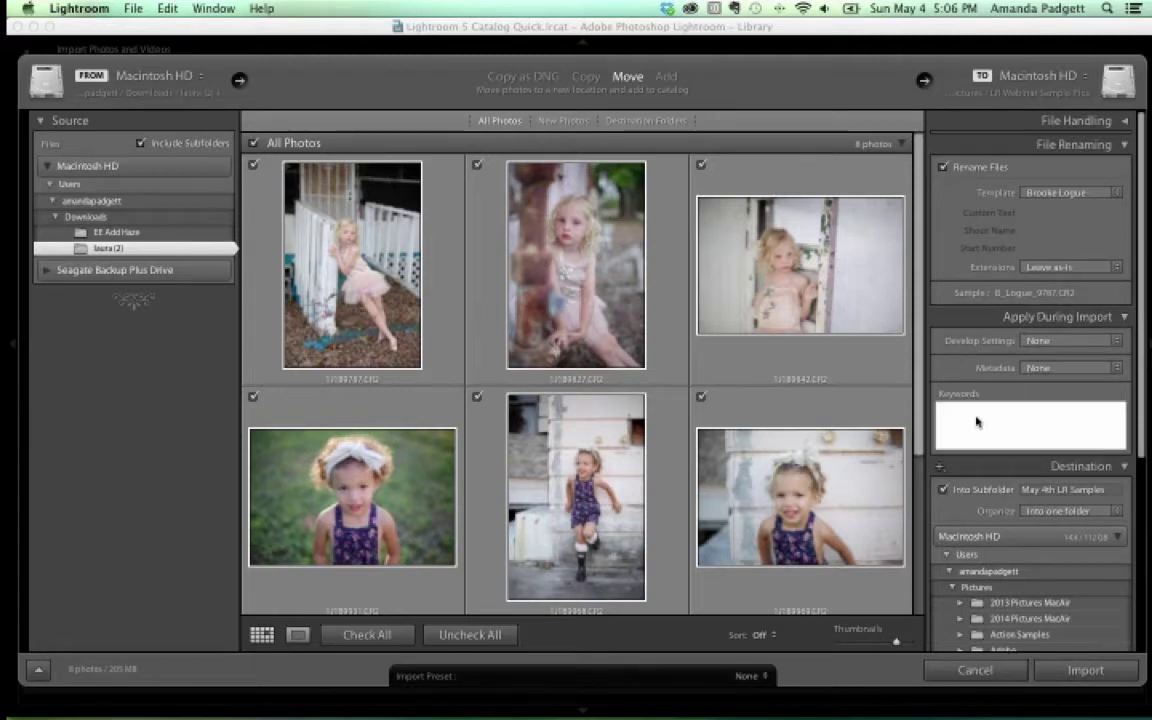
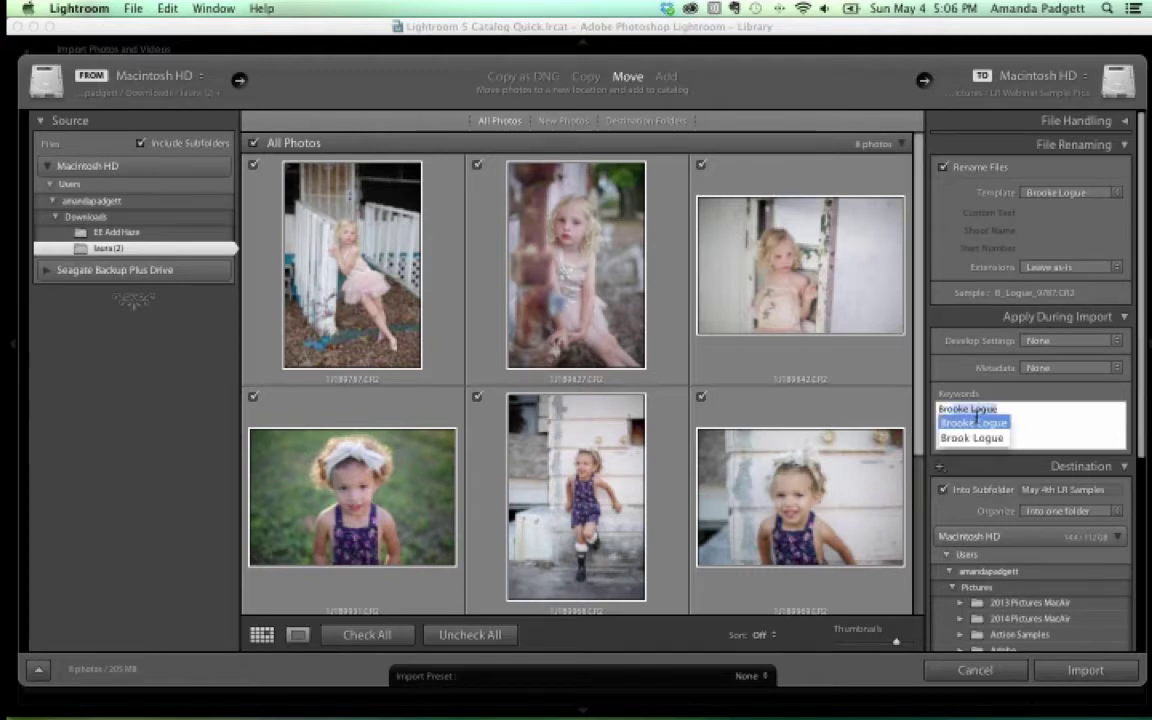
left_click(977, 422)
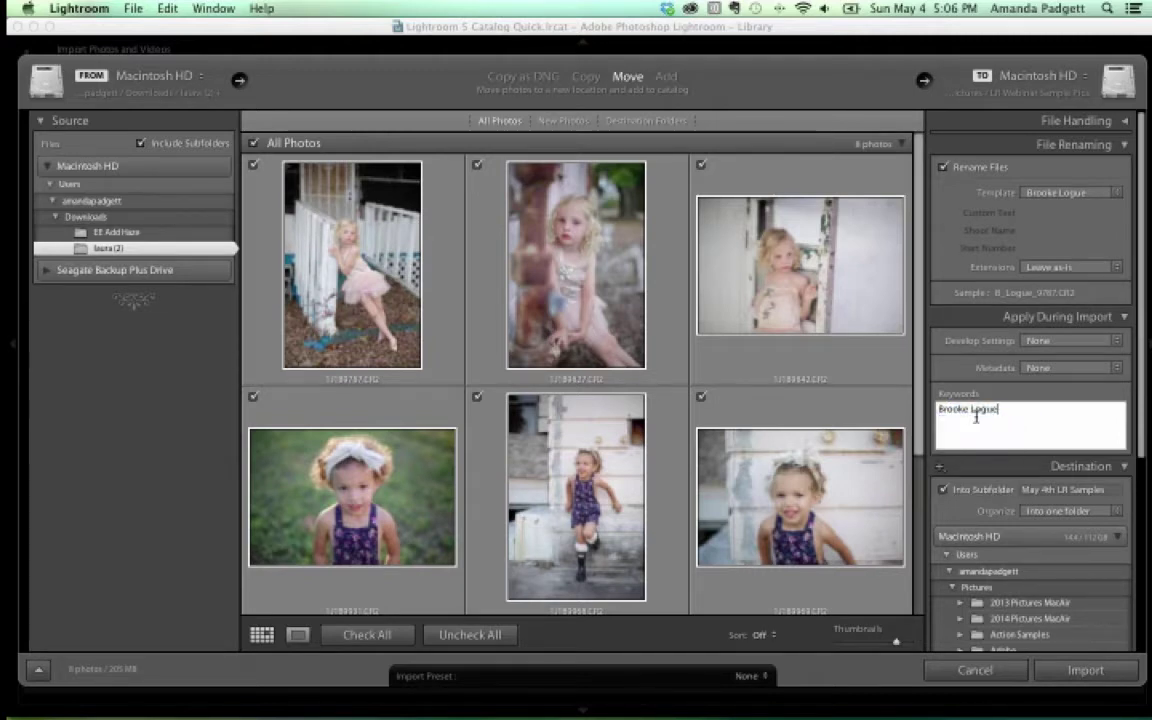
type("May 4th Webinar")
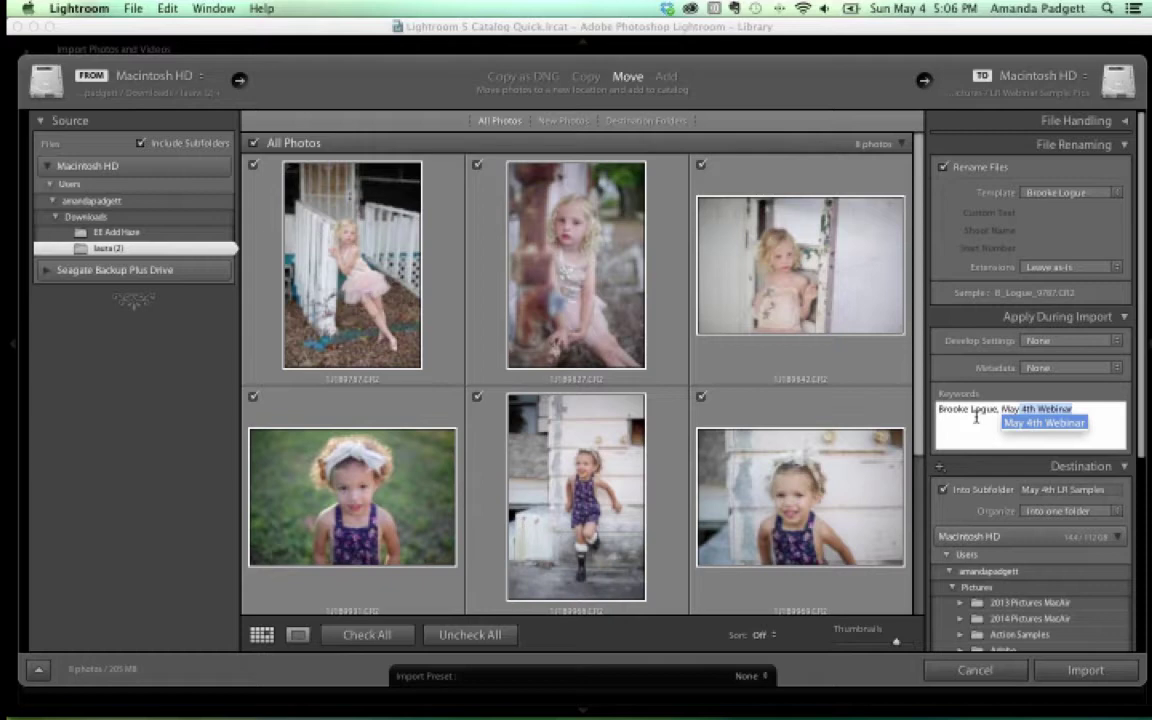
key("Return")
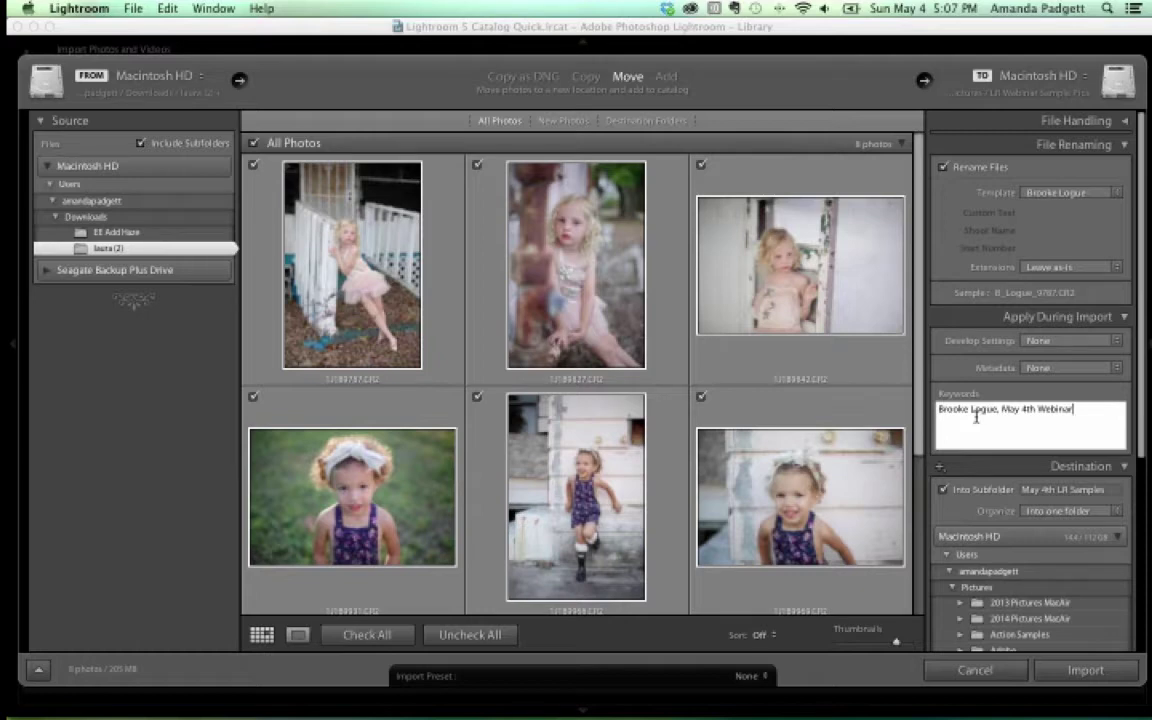
key("Tab")
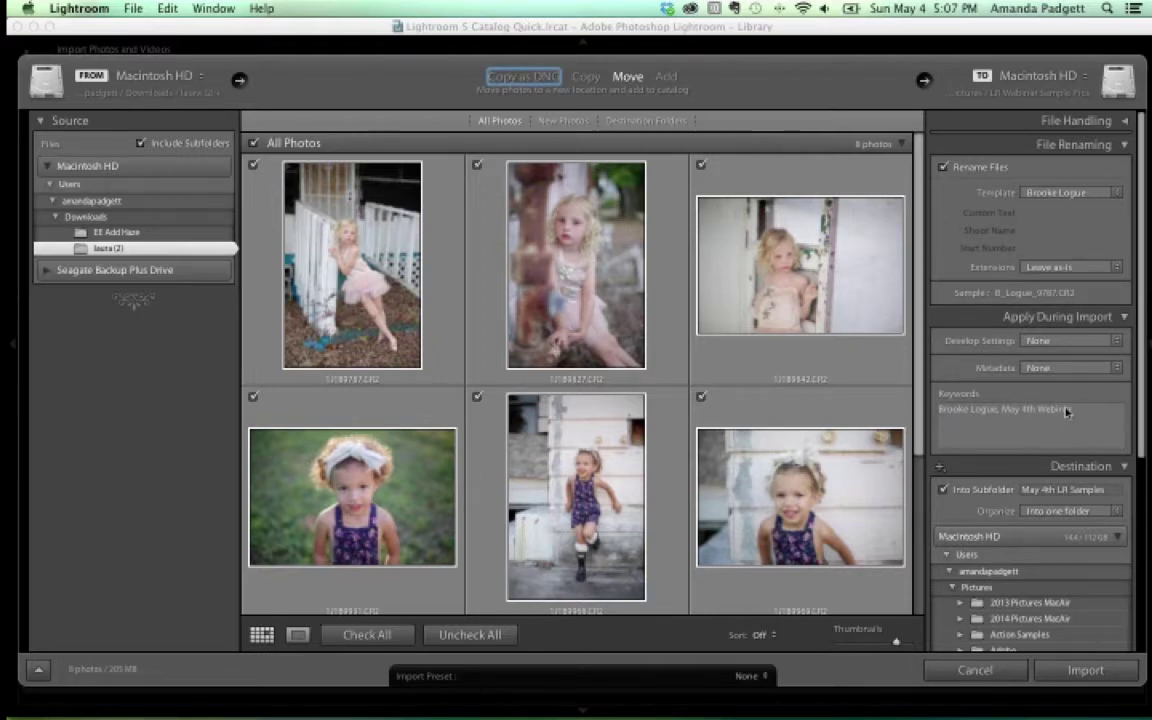
scroll(1067, 411, "down", 5)
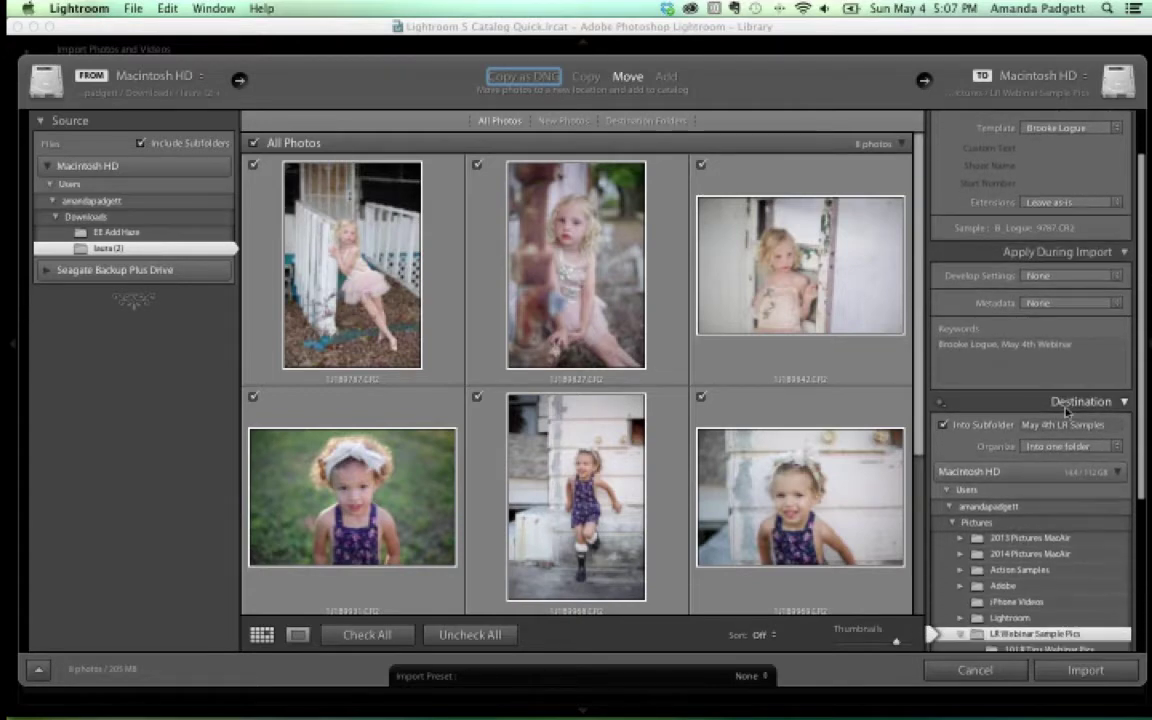
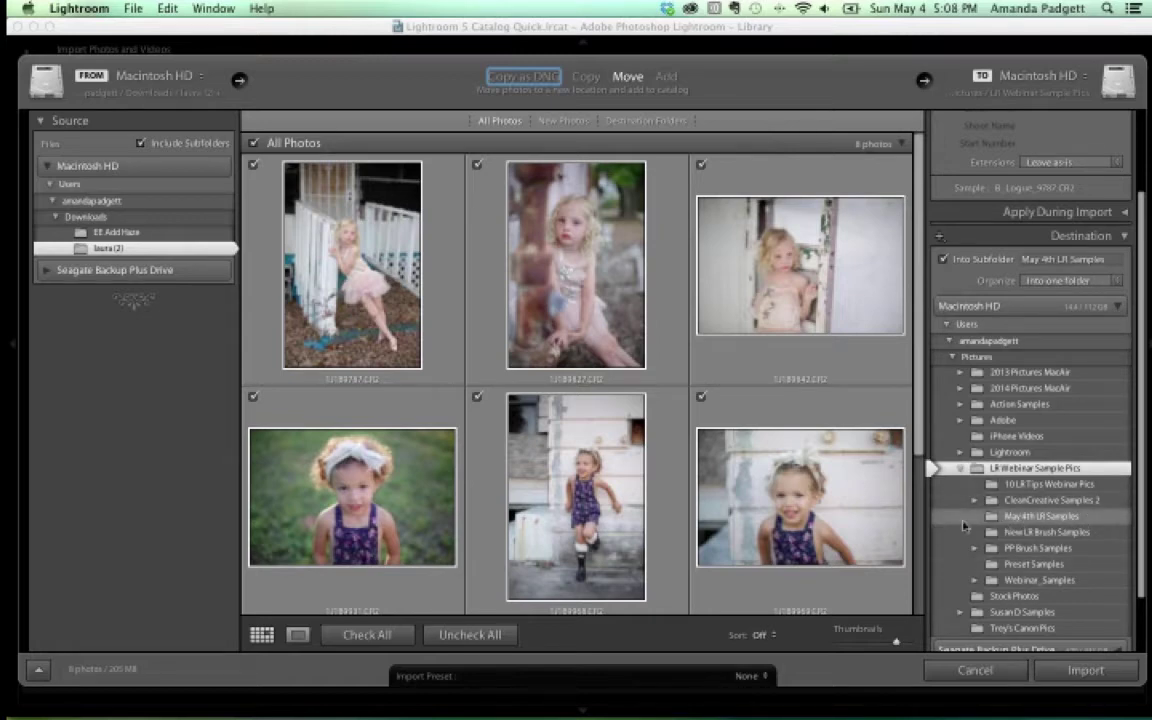
After trying subfolder names 'B Logue Pics' and 'May 4th', disable Into Subfolder and choose May 4th LR Samples
left_click(1083, 260)
type("B")
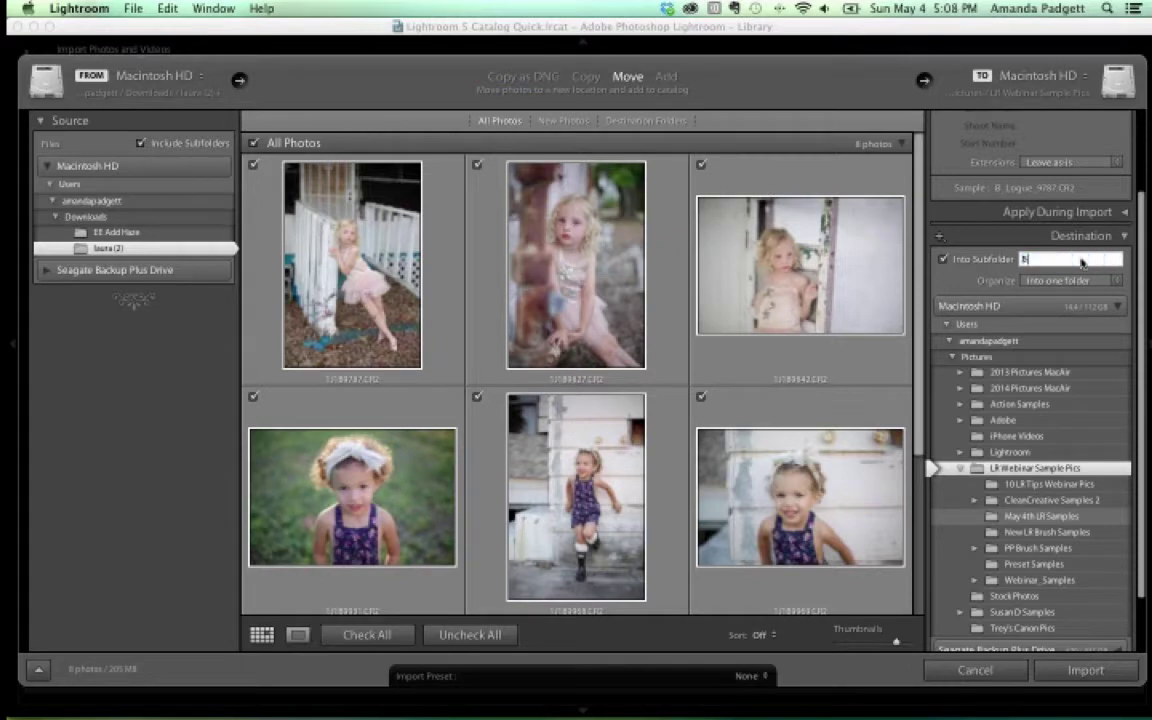
type(" Logue Pics")
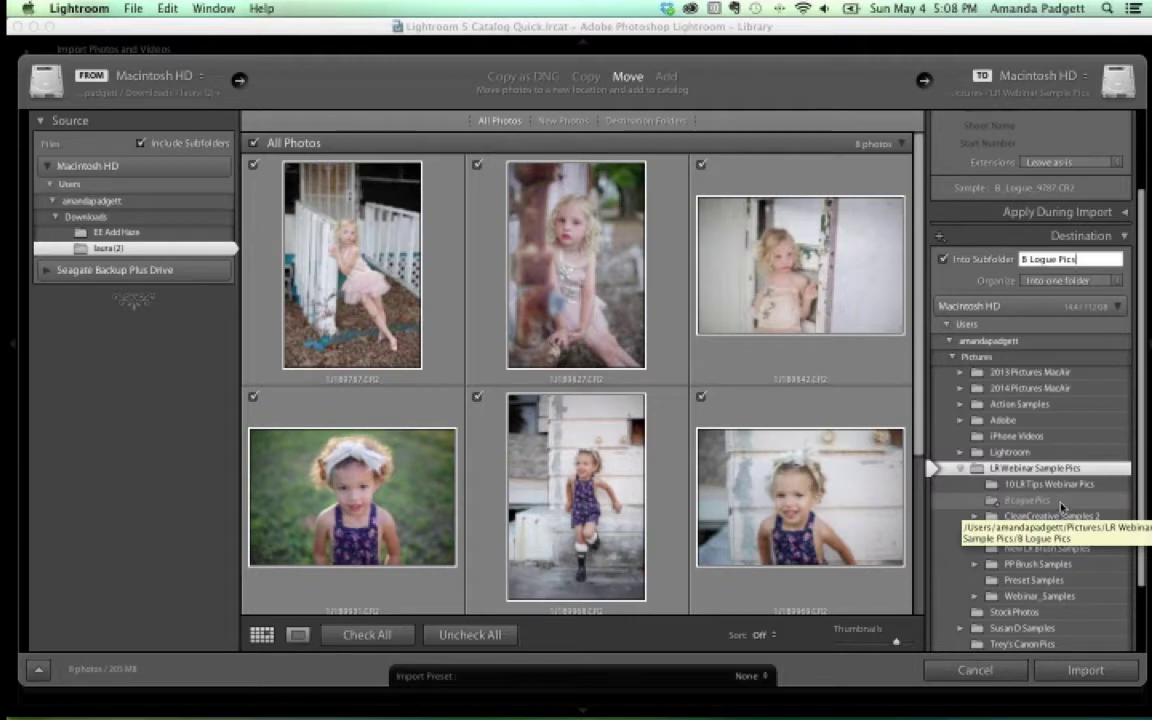
key("BackSpace")
key("BackSpace")
key("BackSpace")
key("BackSpace")
key("BackSpace")
key("BackSpace")
key("BackSpace")
key("BackSpace")
key("BackSpace")
key("BackSpace")
key("BackSpace")
key("BackSpace")
type("May 4th")
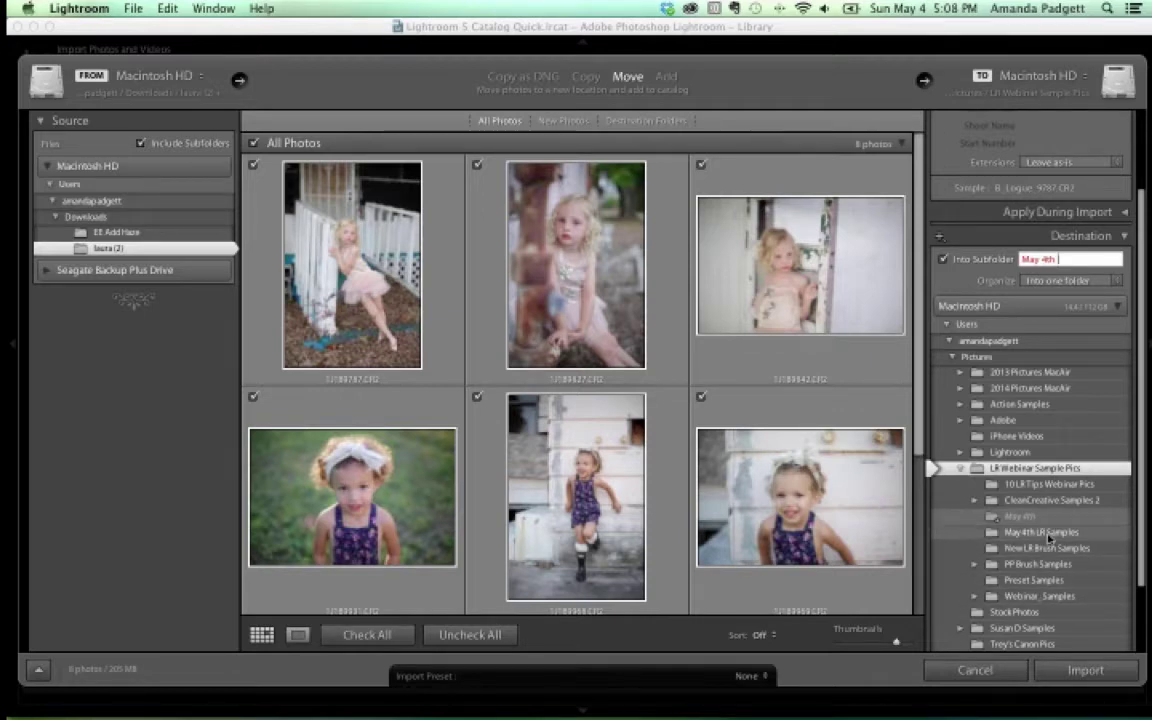
key("Return")
left_click(705, 261)
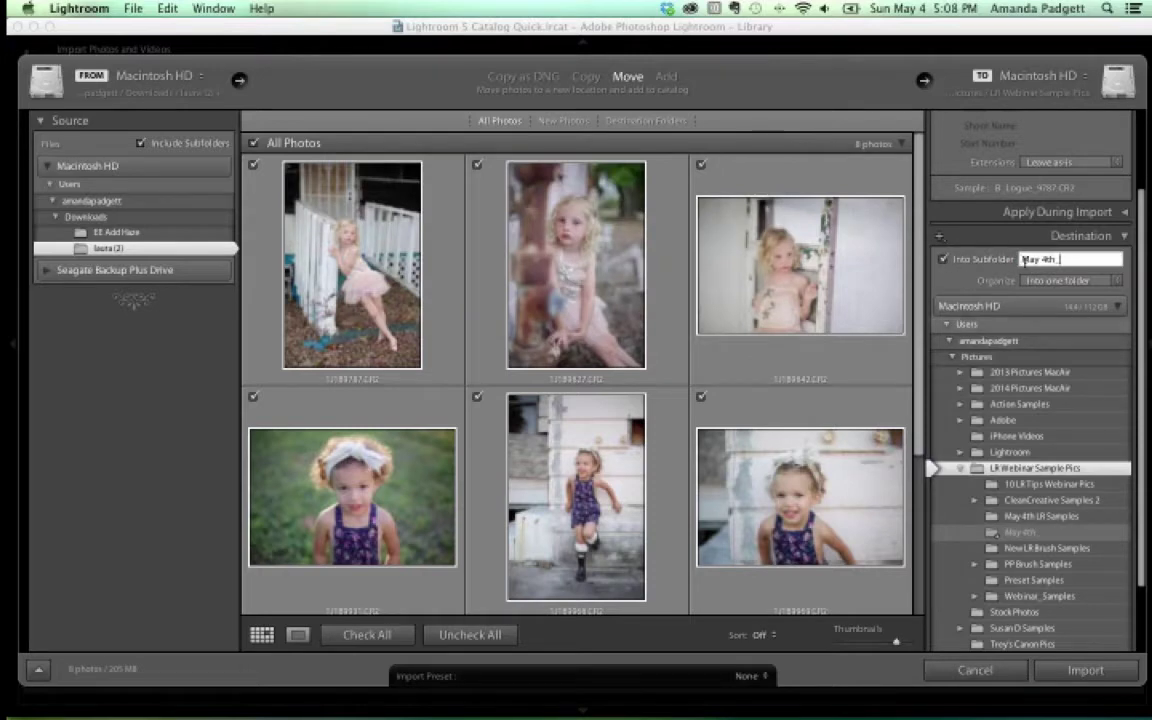
left_click(945, 260)
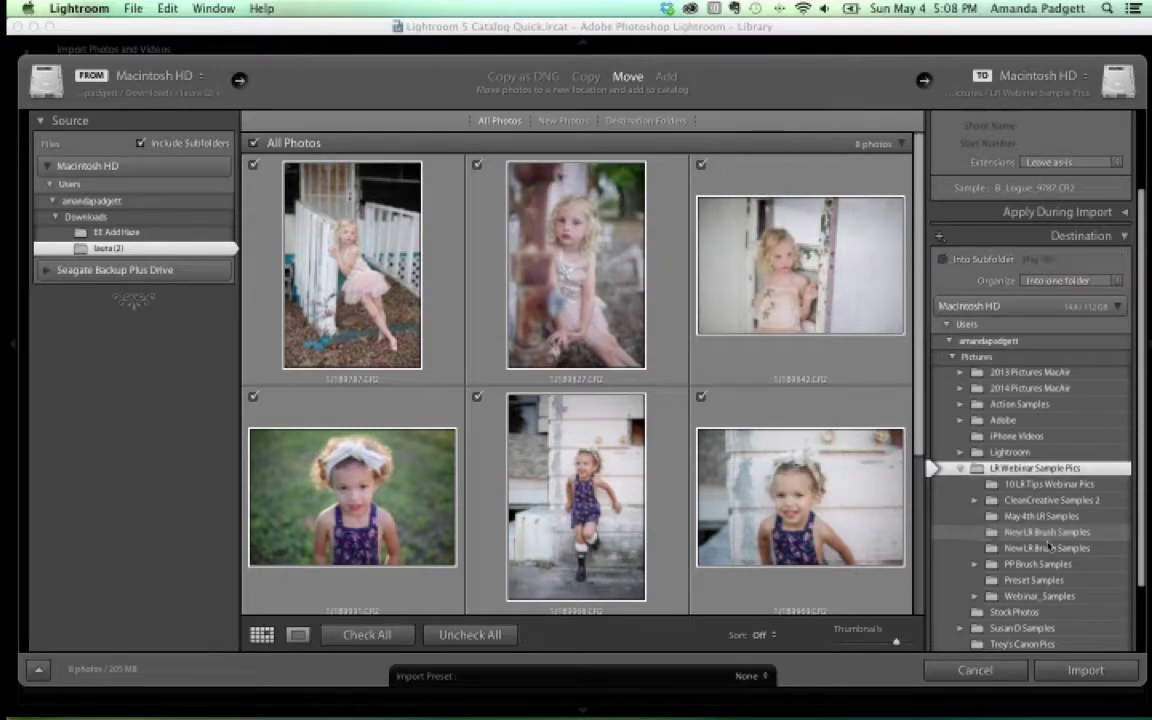
left_click(1064, 515)
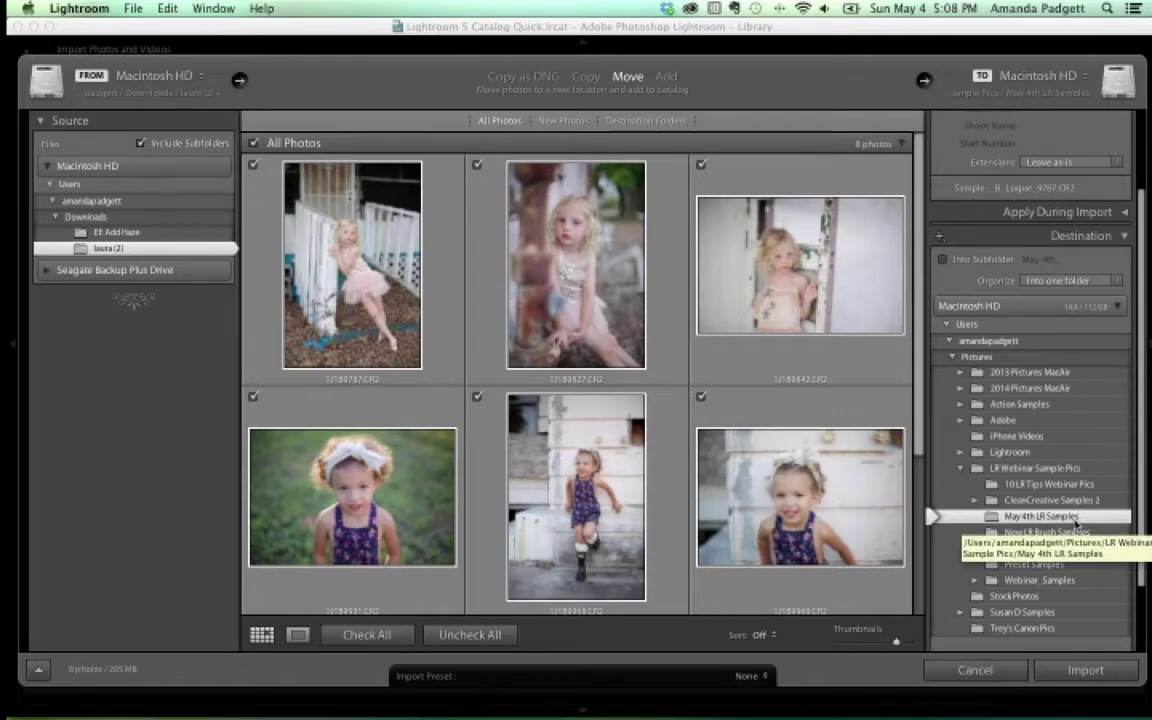
Start the import of the 8 photos and let Previous Import build its previews
left_click(1088, 671)
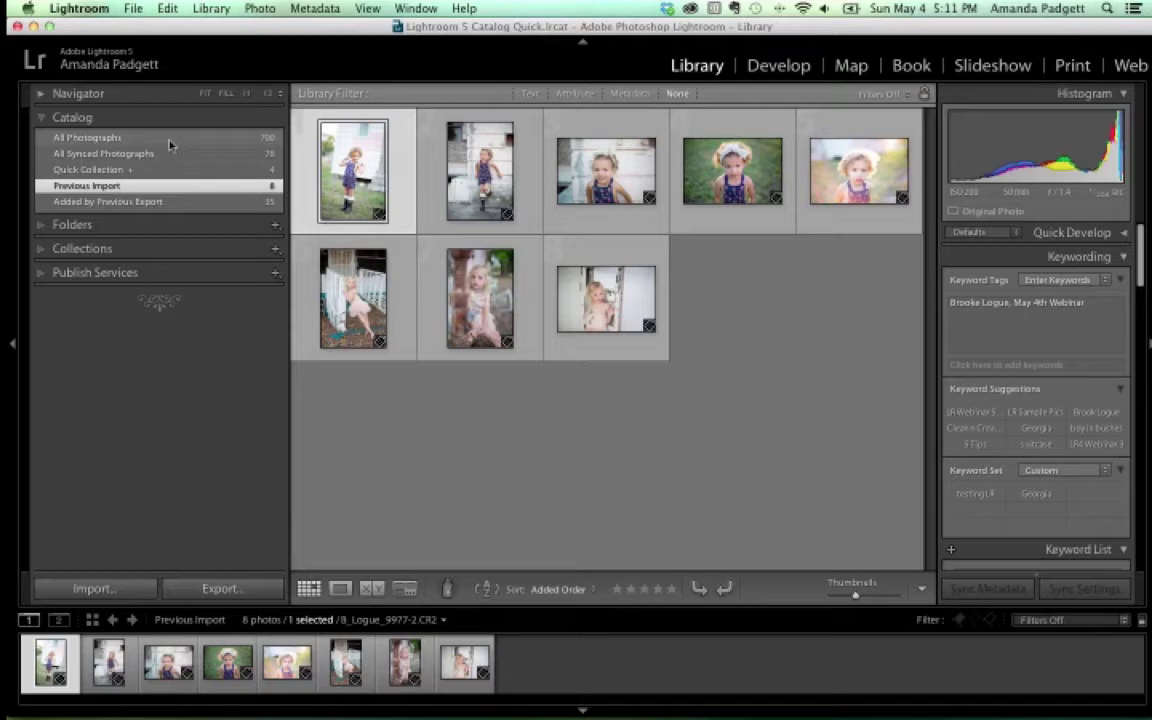
Show B_Logue_9977-2.CR2 in Develop in single Loupe view instead of Before/After
left_click(776, 66)
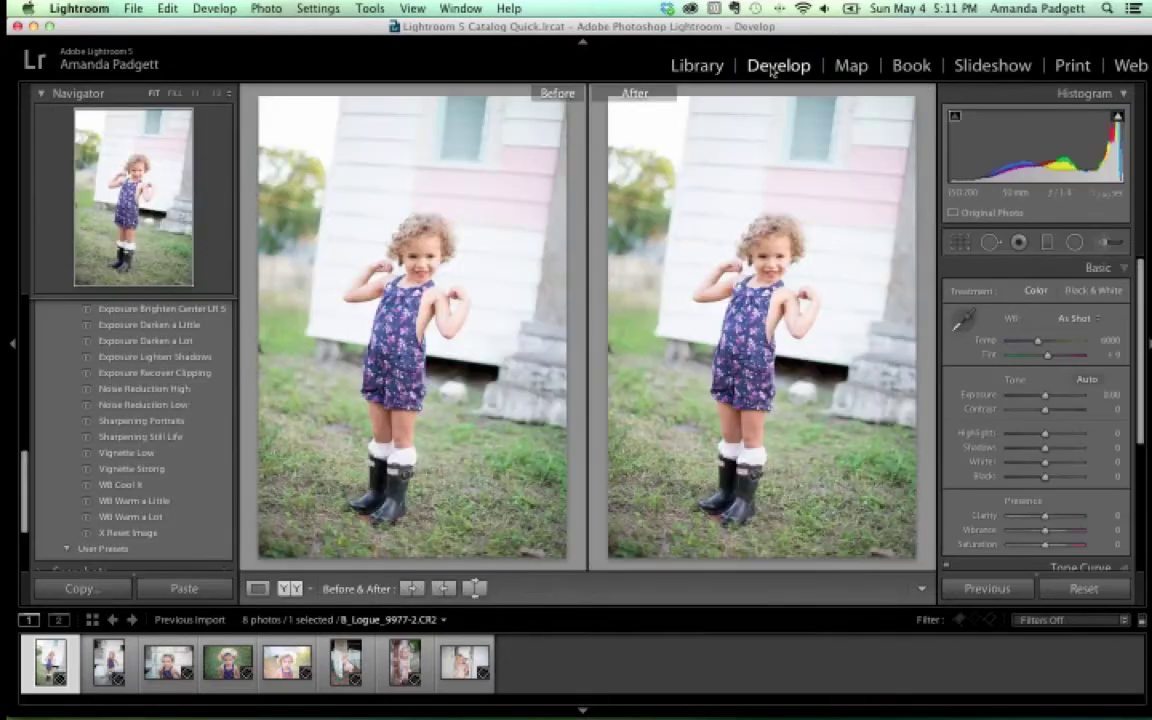
left_click(257, 589)
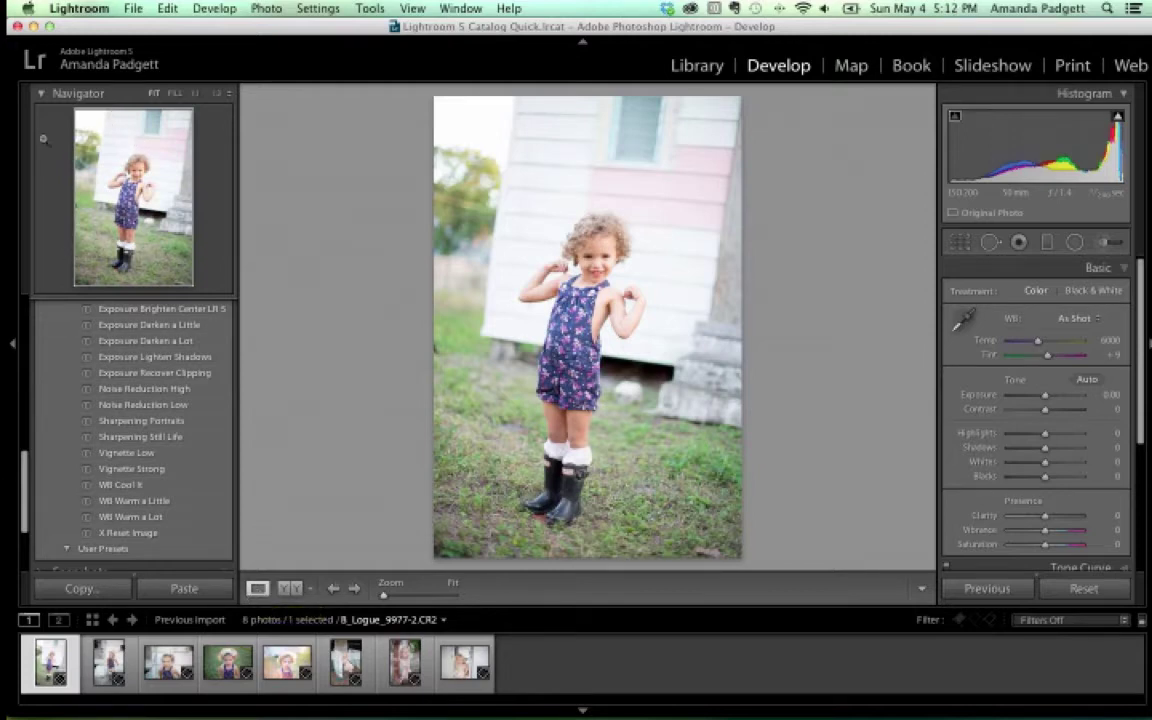
Collapse the Navigator and Presets panels, then expand the Navigator again
left_click(41, 95)
scroll(54, 190, "up", 10)
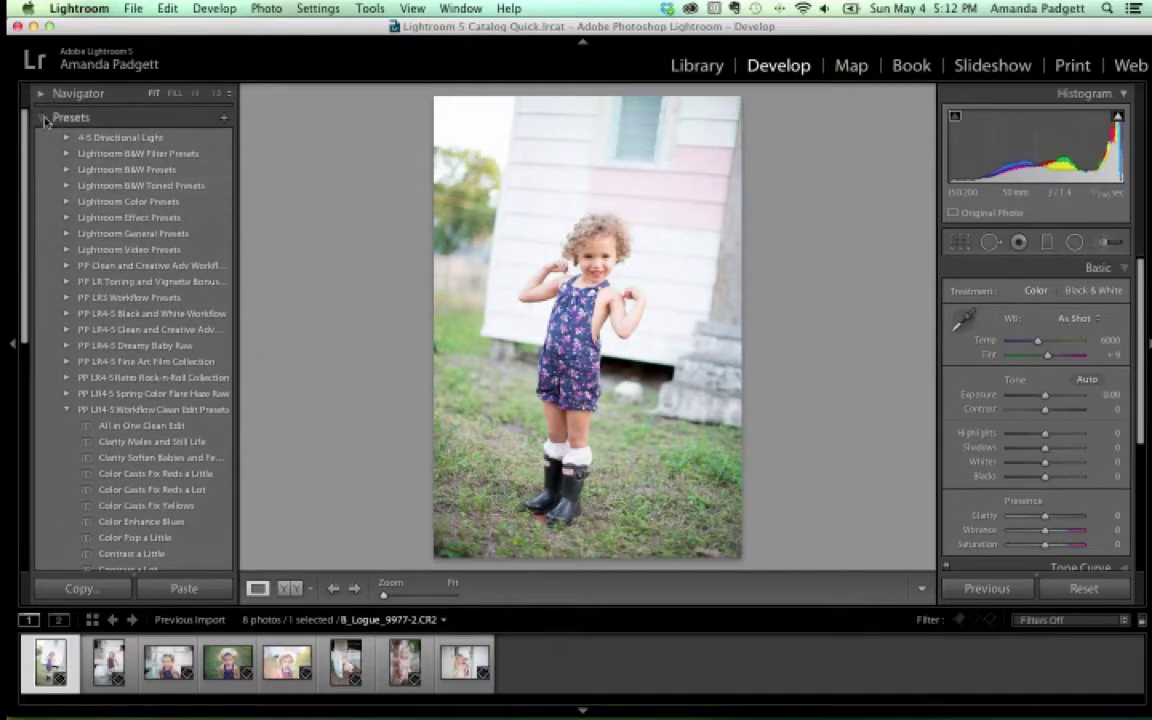
left_click(63, 118)
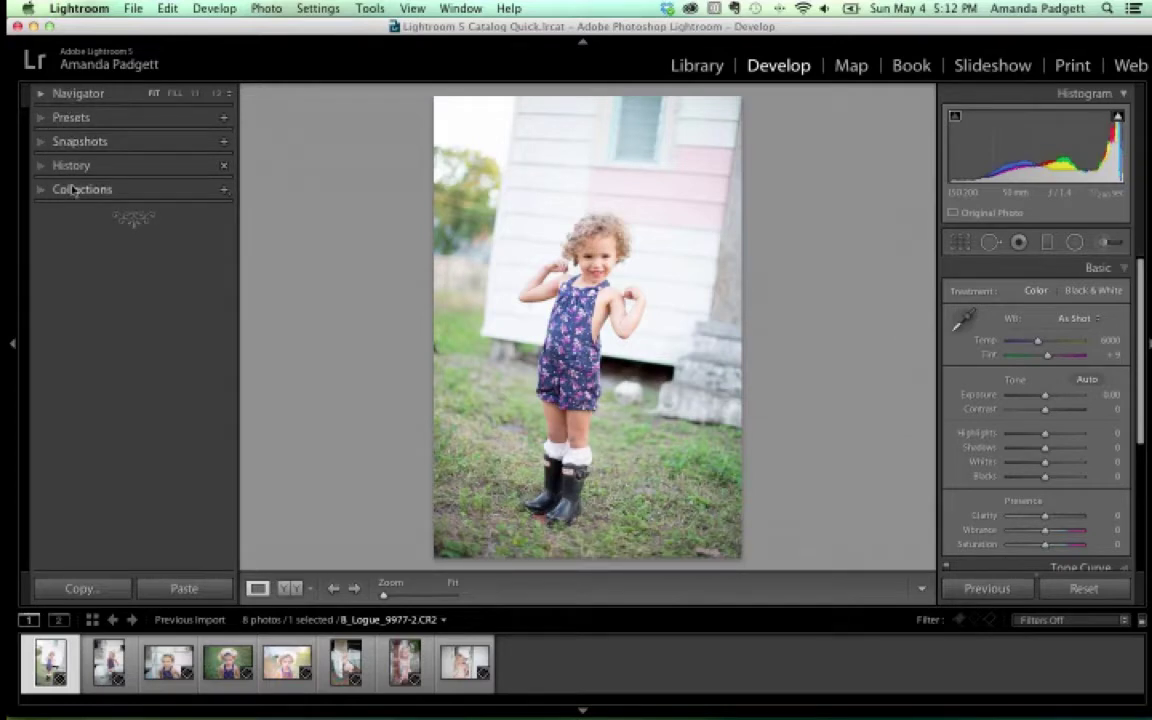
left_click(66, 93)
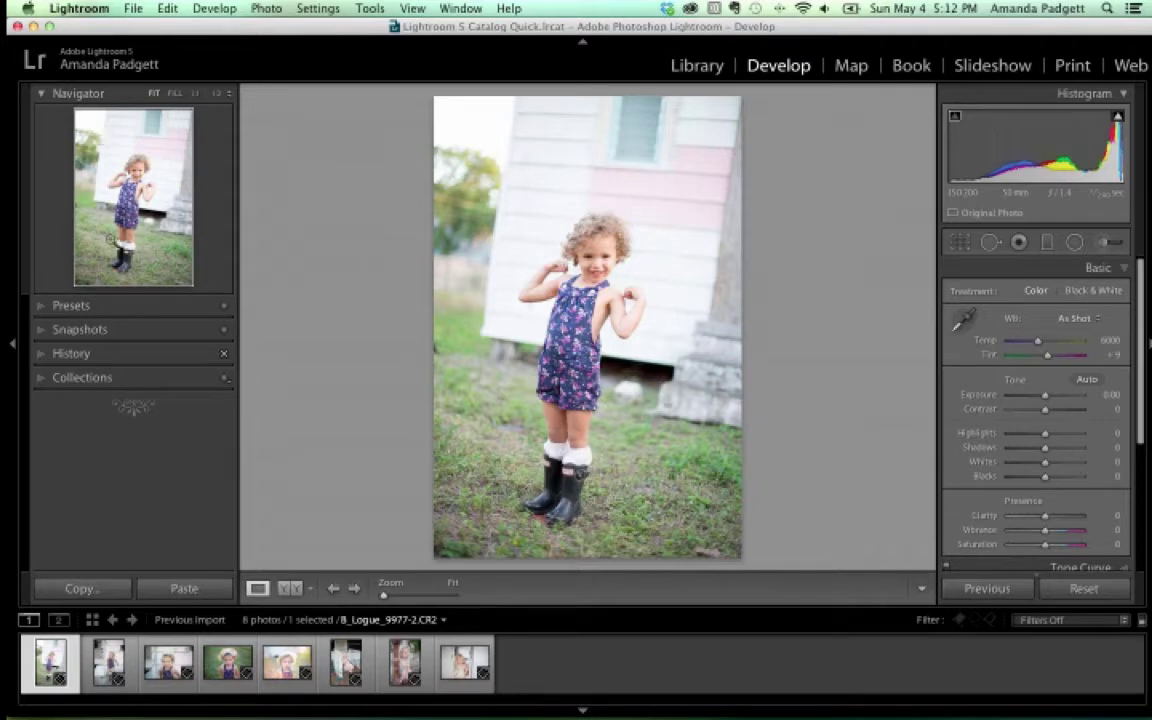
Zoom the Navigator to 1:1, then 1:3, and nudge the Zoom slider on the girl's face
left_click(196, 94)
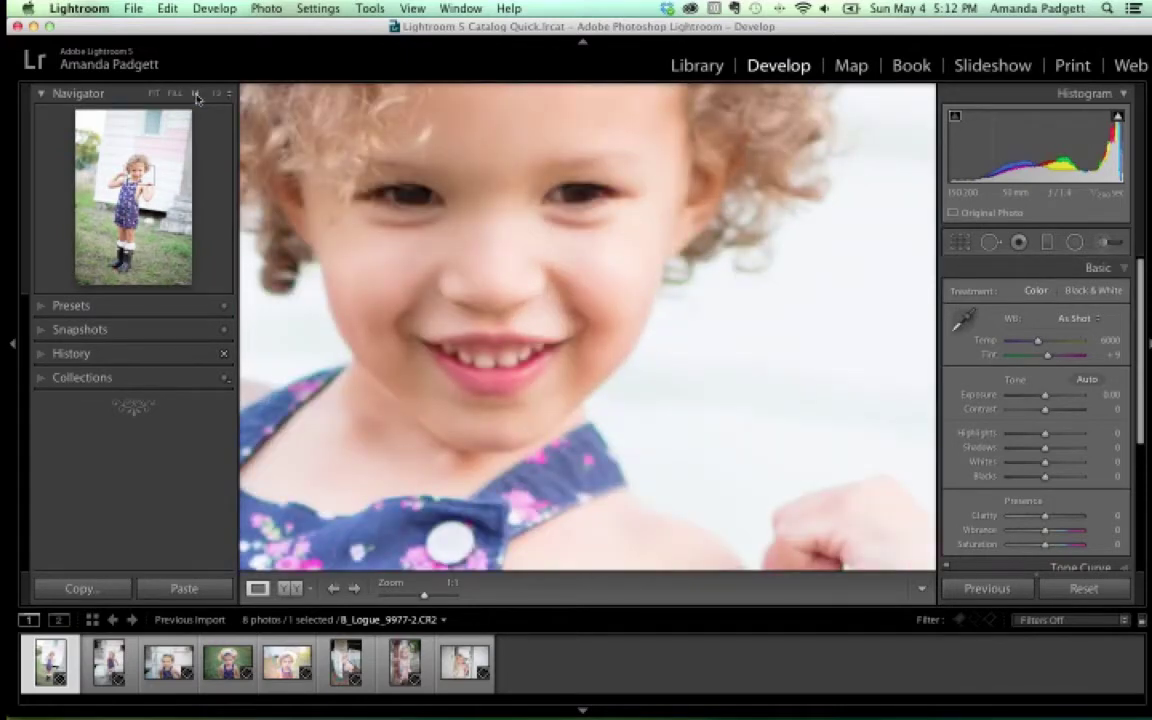
left_click(218, 94)
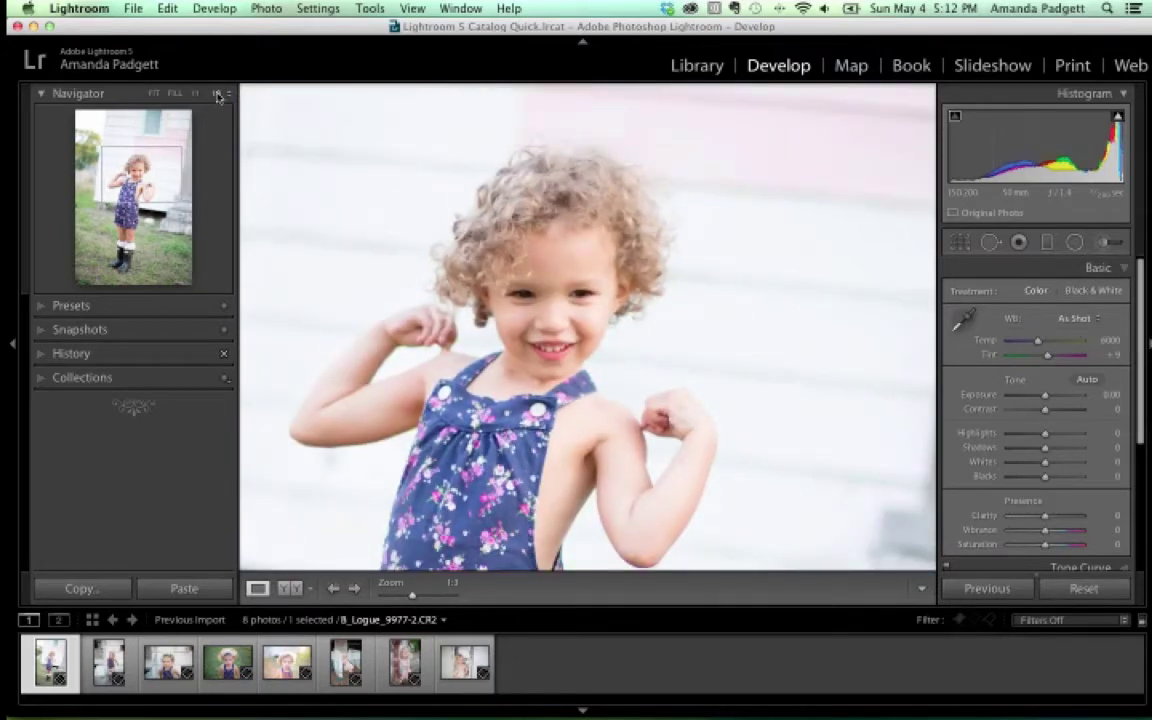
left_click_drag(411, 596, 428, 598)
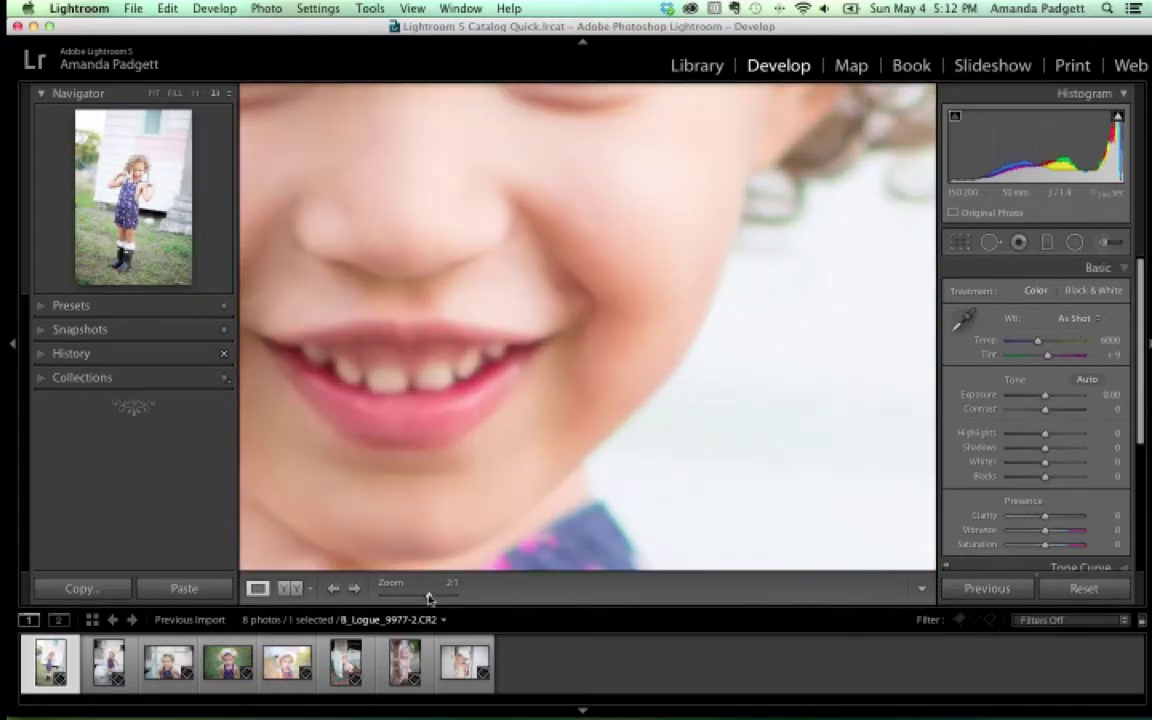
left_click_drag(428, 598, 426, 598)
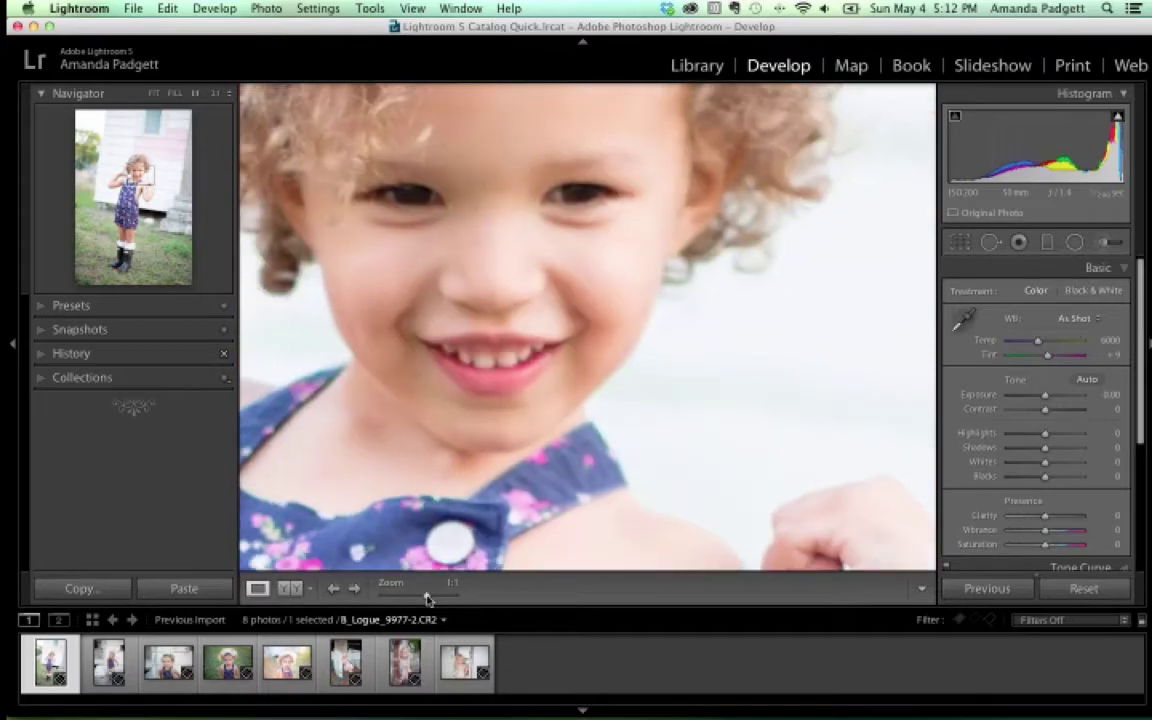
Try the 1:3 and 3:1 Navigator ratios, settle on 1:3, and expand the Presets panel
left_click(216, 93)
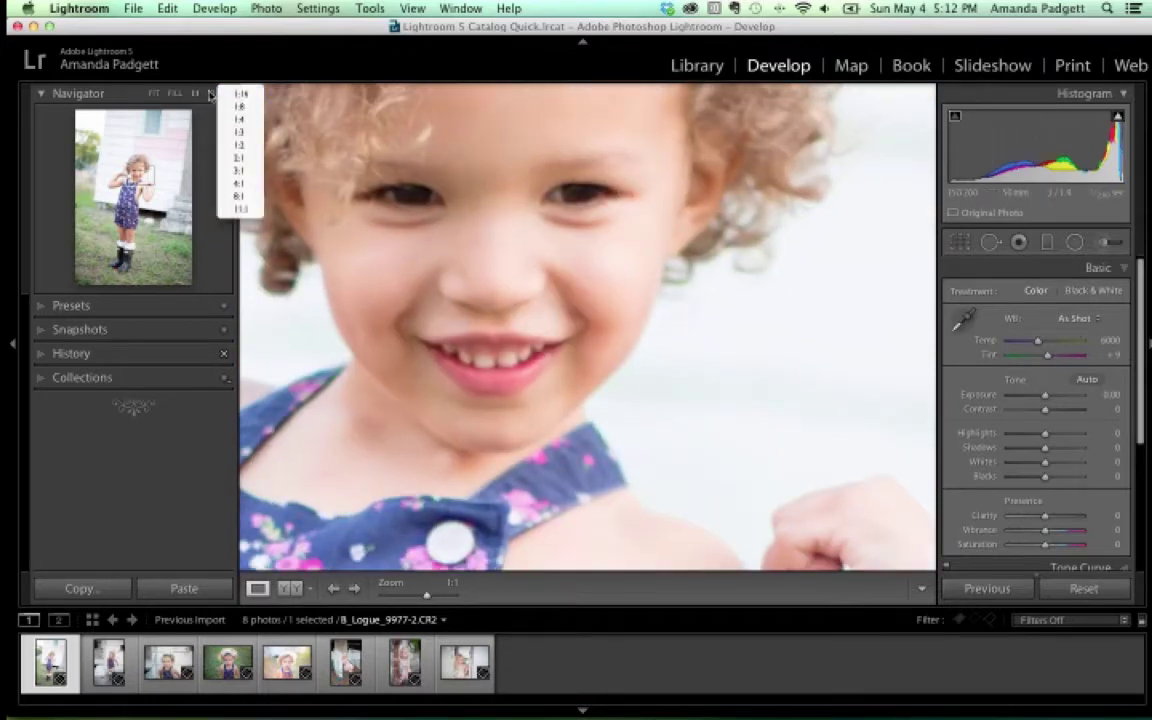
left_click(208, 93)
left_click(210, 93)
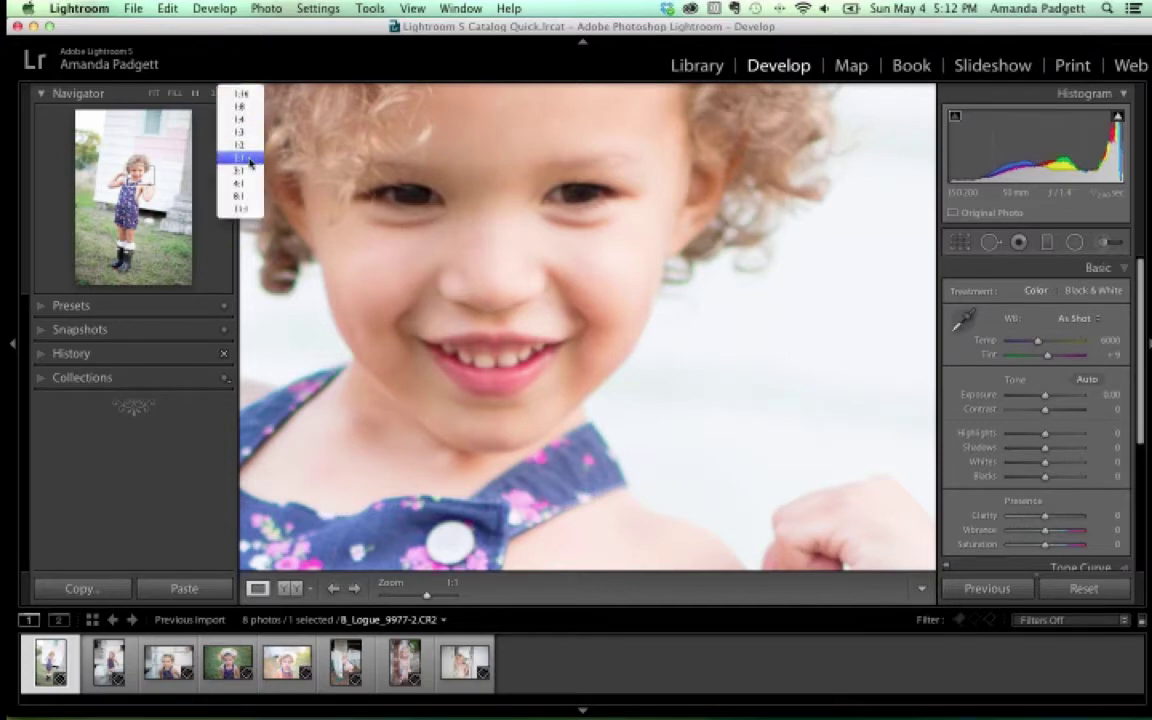
left_click(242, 132)
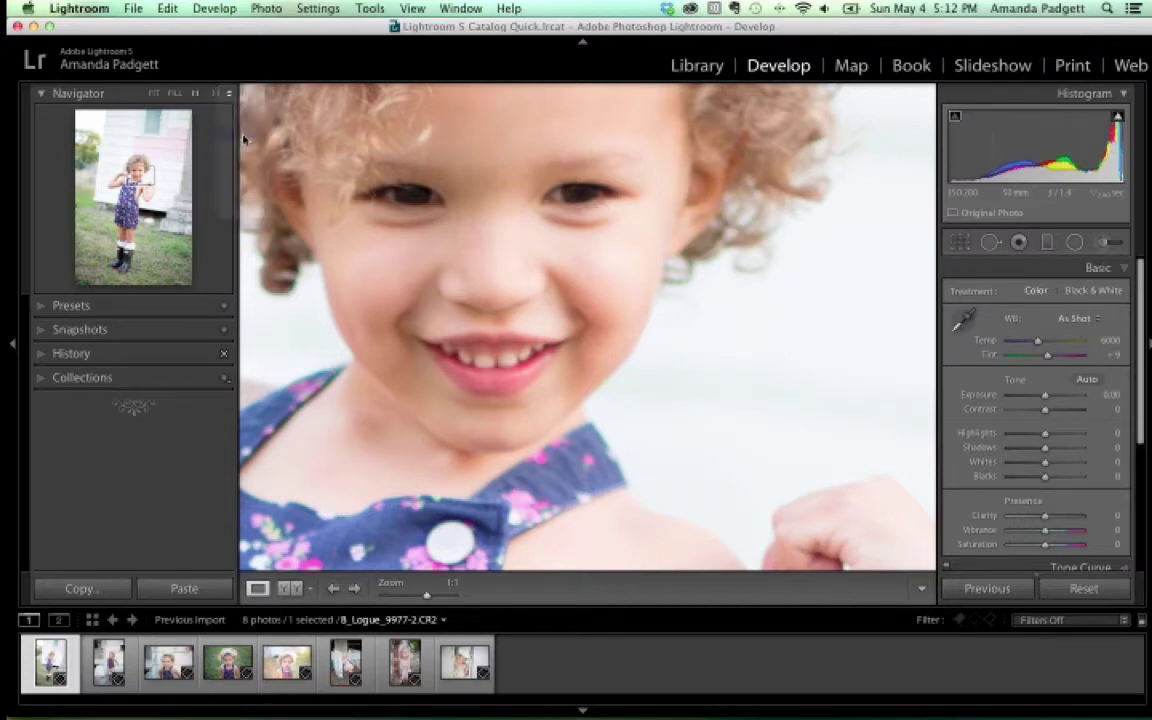
left_click(215, 93)
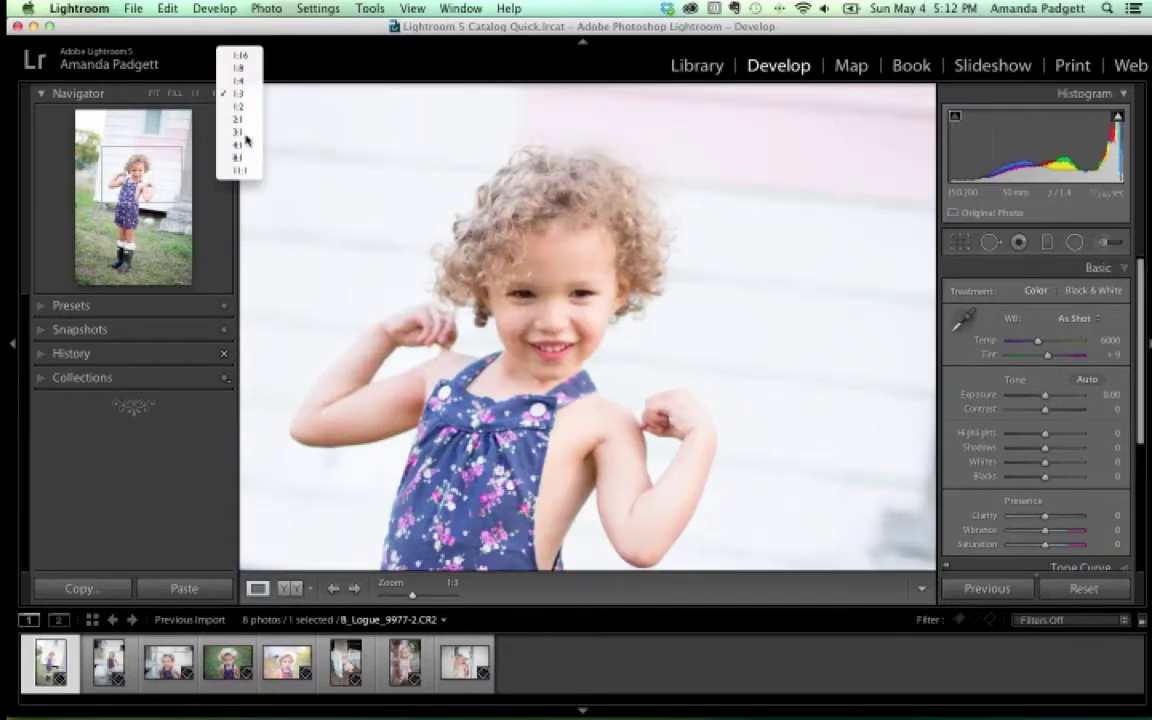
left_click(245, 134)
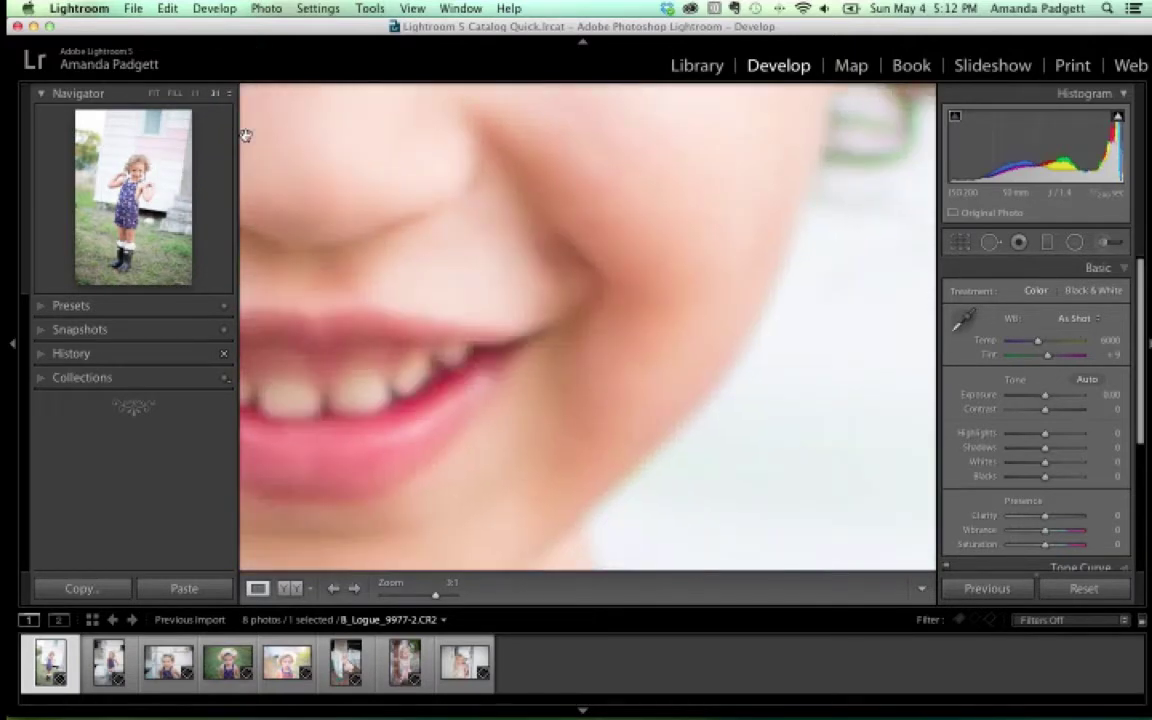
left_click(216, 93)
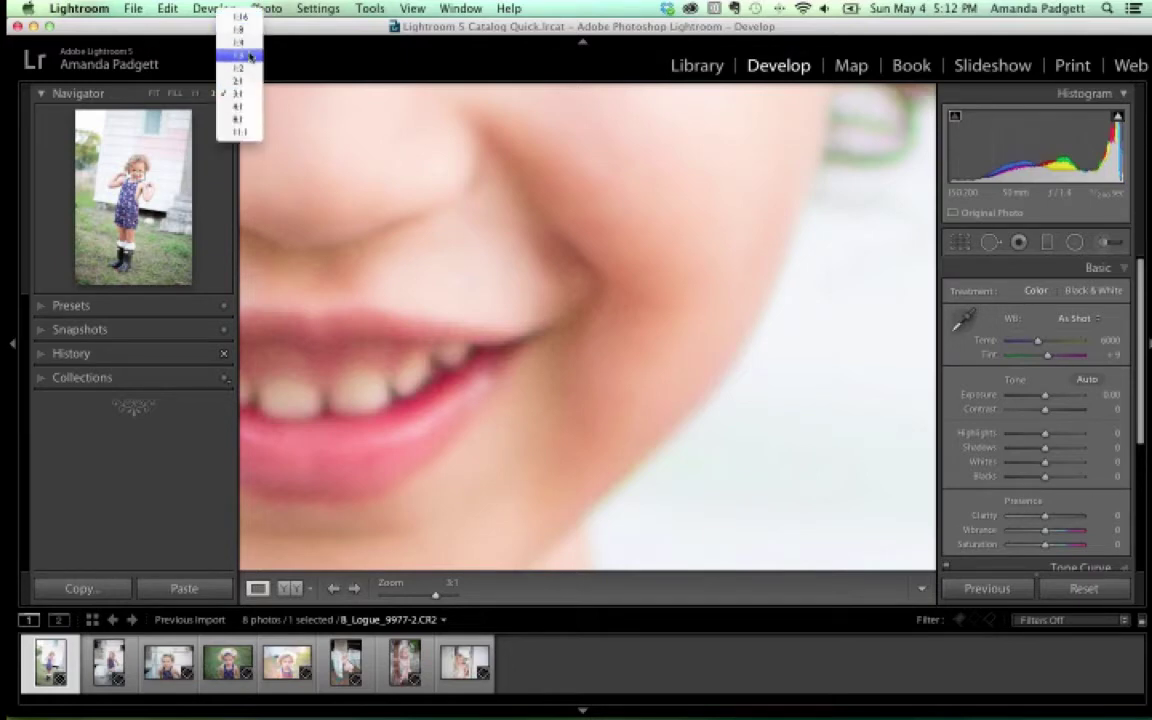
left_click(249, 55)
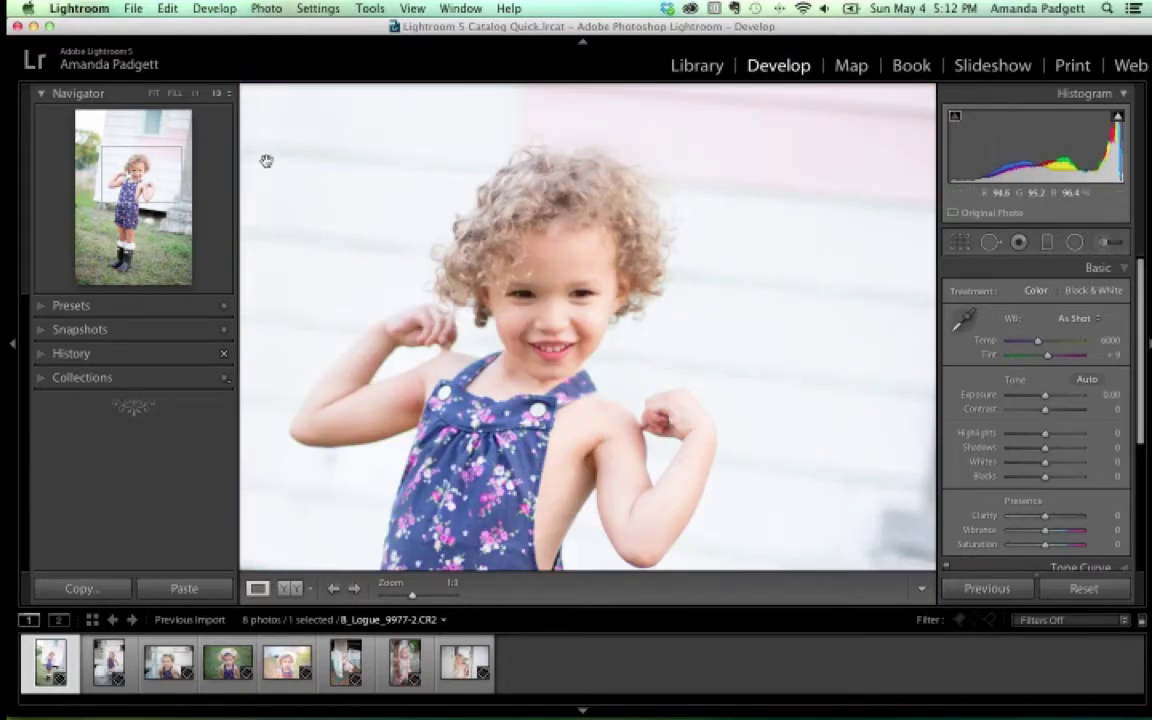
left_click(43, 309)
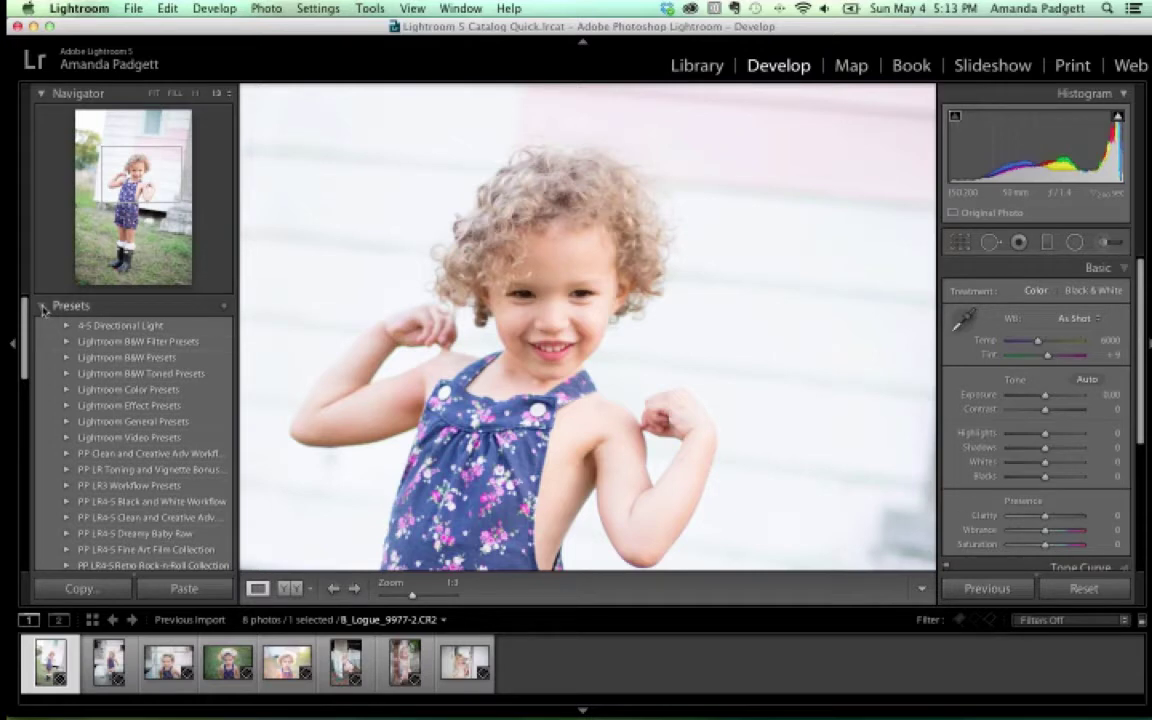
Collapse Presets, then briefly expand and close the Snapshots and History panels
left_click(44, 305)
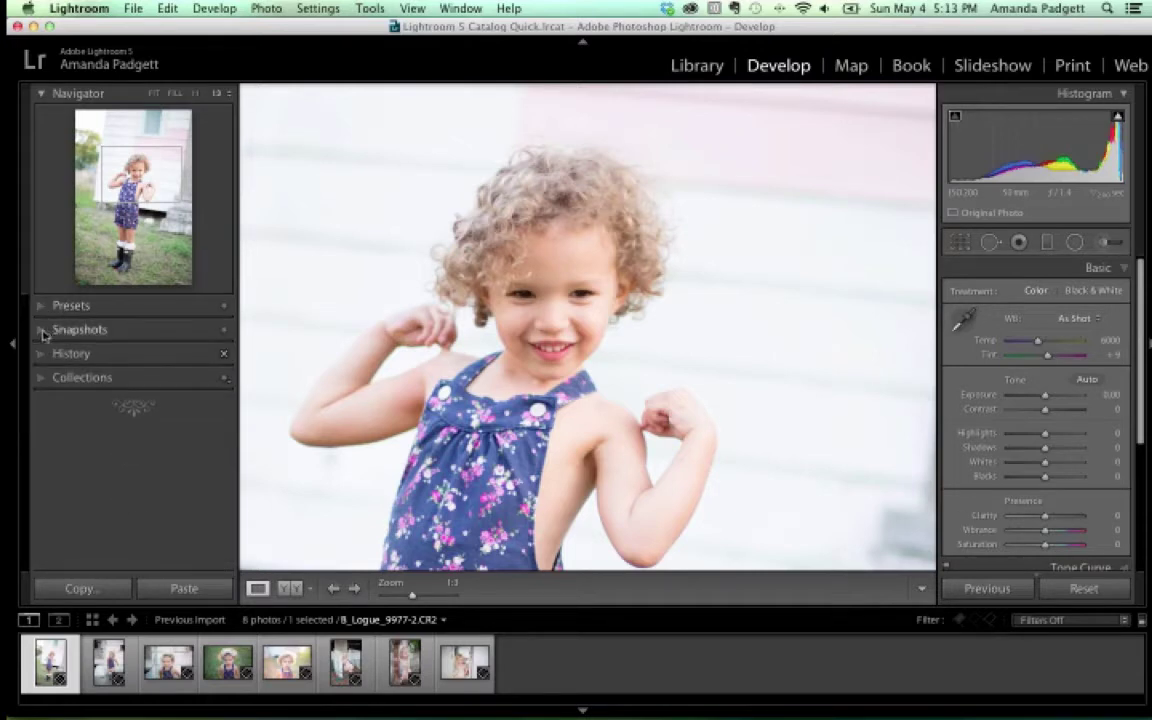
left_click(42, 331)
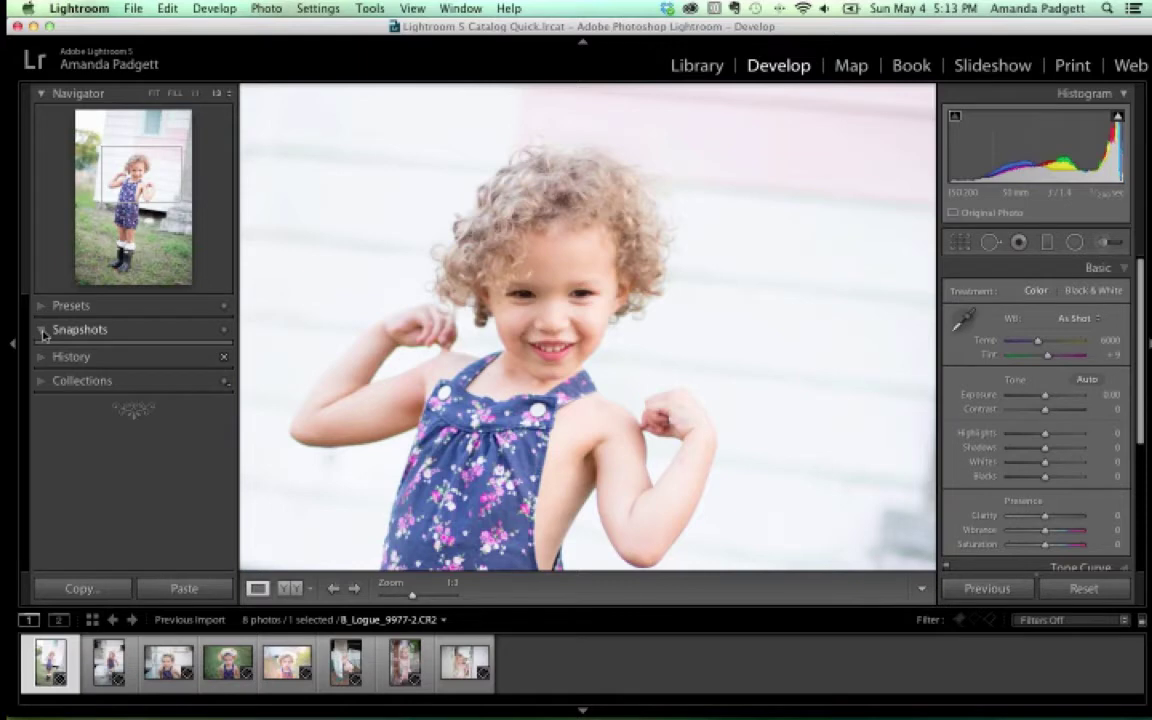
left_click(43, 331)
left_click(40, 356)
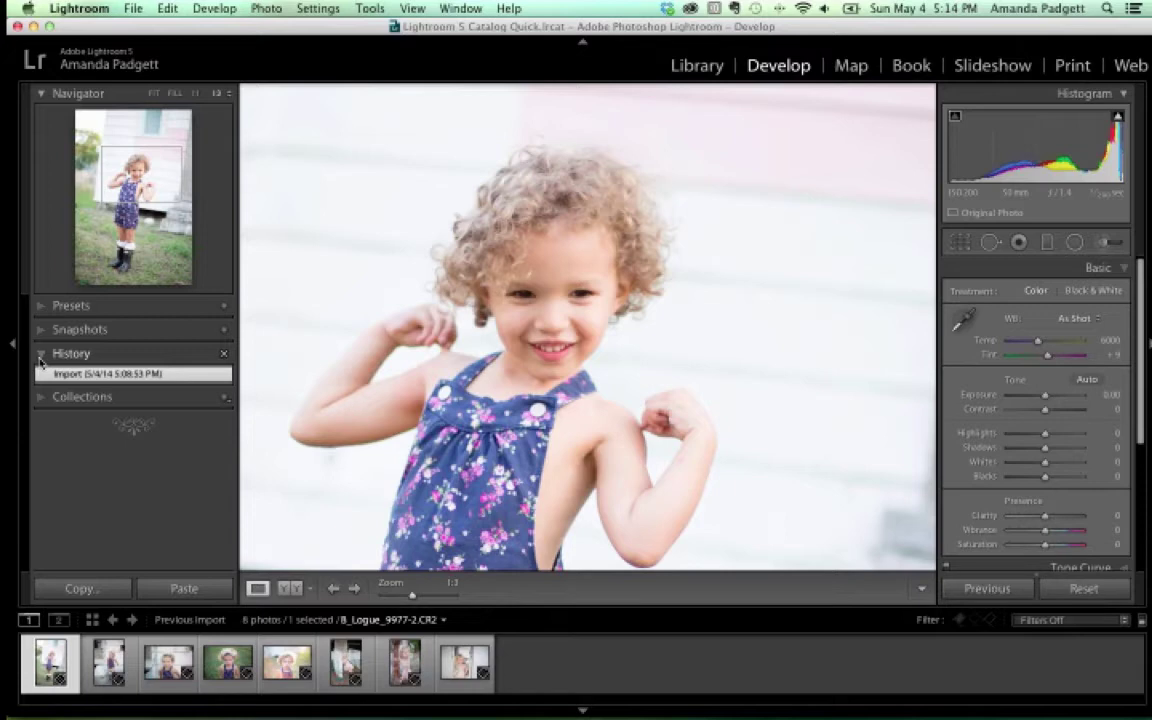
left_click(41, 354)
Browse the Collections panel, collapse it, and open the seventh filmstrip photo of the blonde girl
left_click(41, 376)
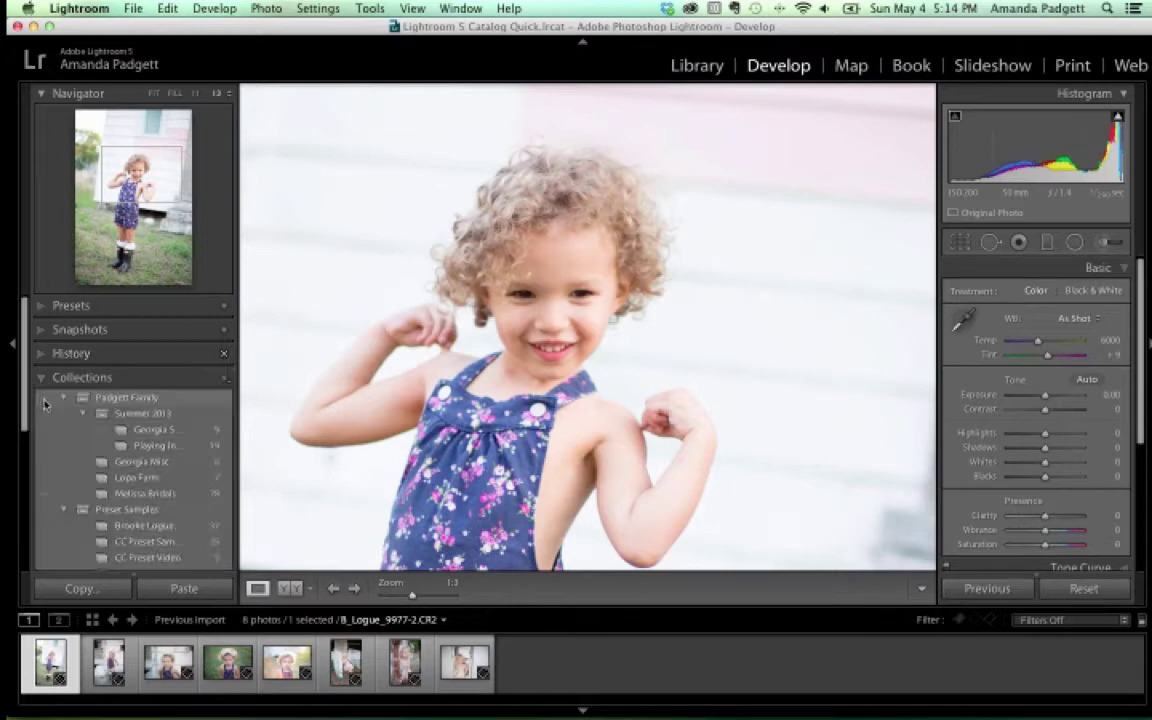
scroll(115, 418, "down", 2)
scroll(115, 418, "down", 5)
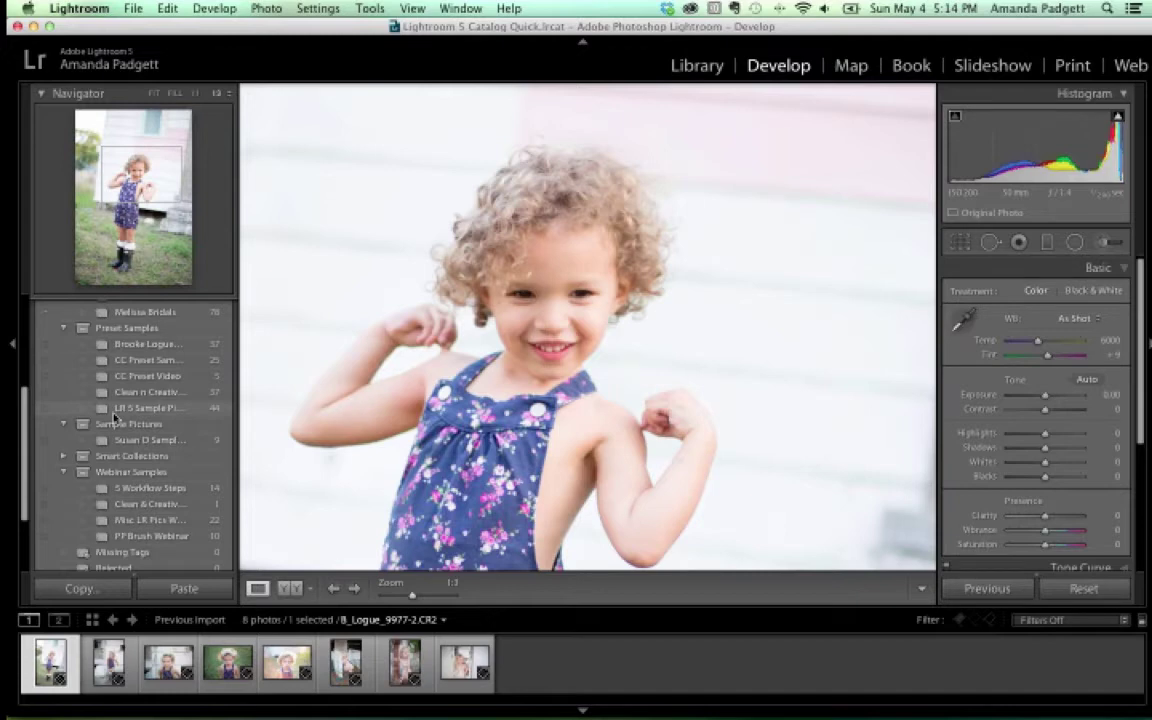
scroll(115, 418, "up", 8)
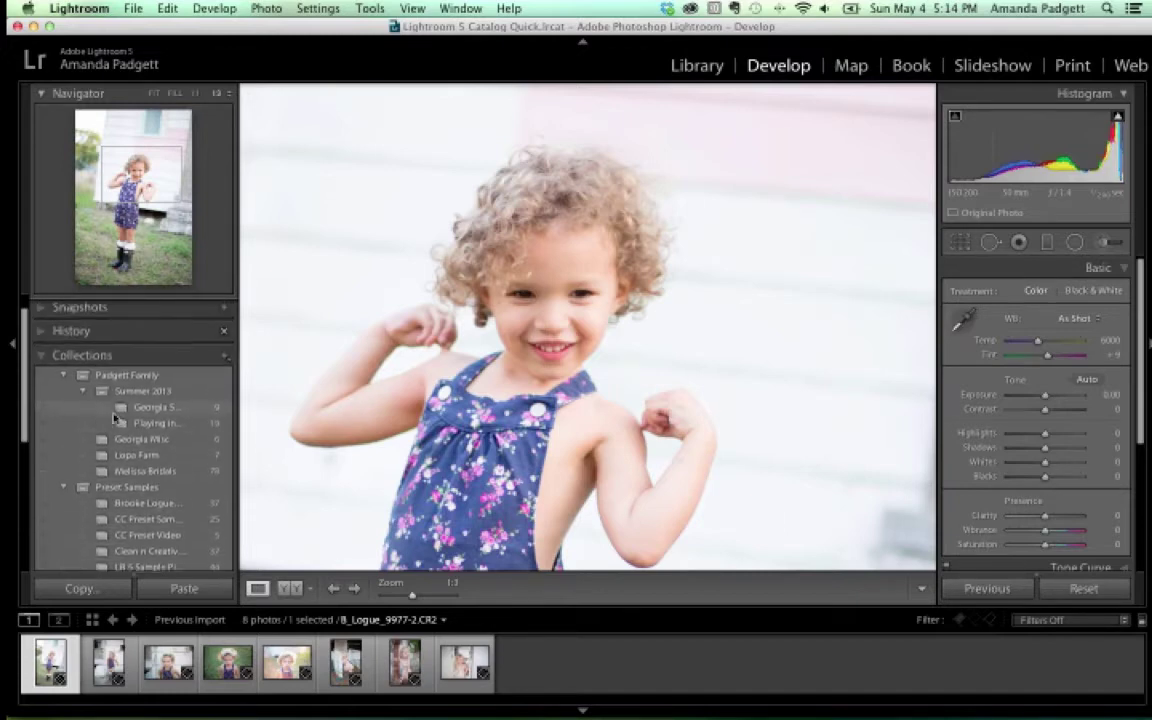
left_click(42, 370)
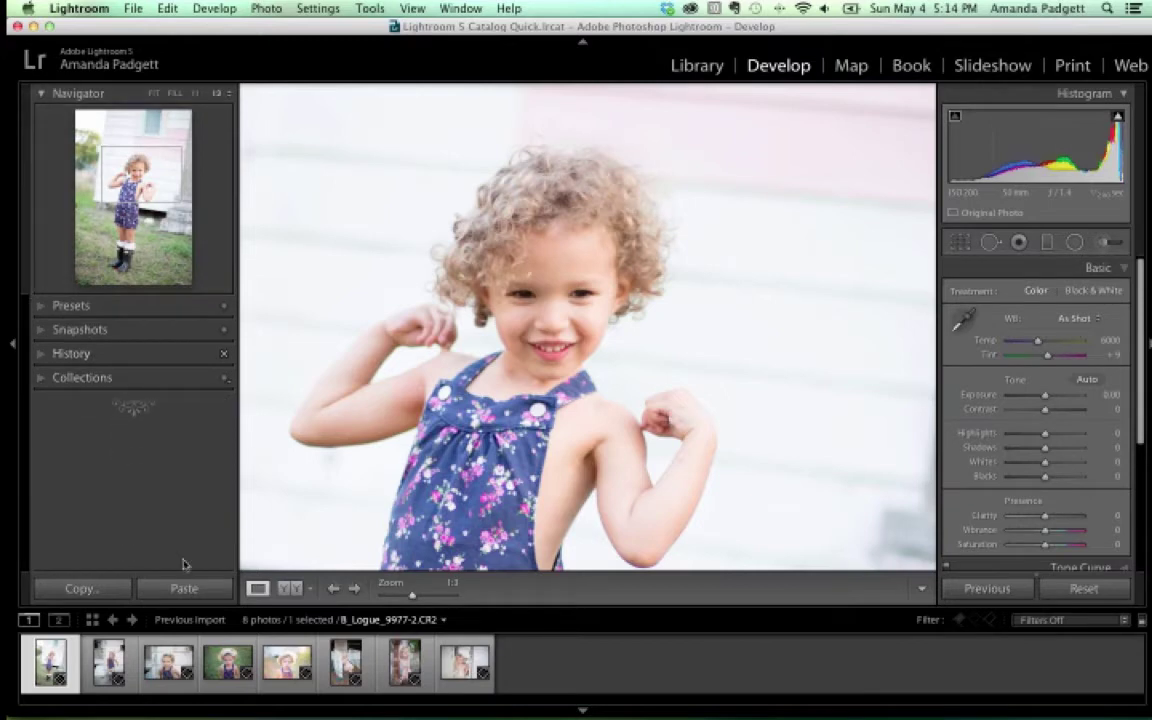
left_click(400, 663)
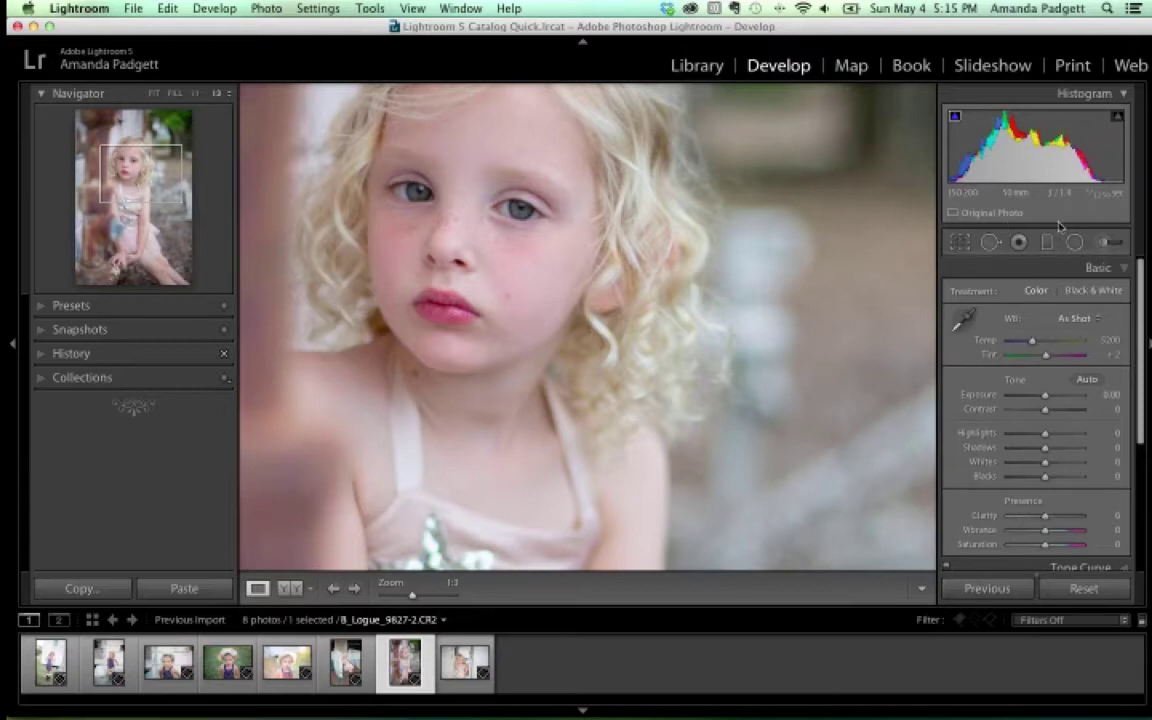
Collapse the Basic panel in the right sidebar
left_click(1120, 270)
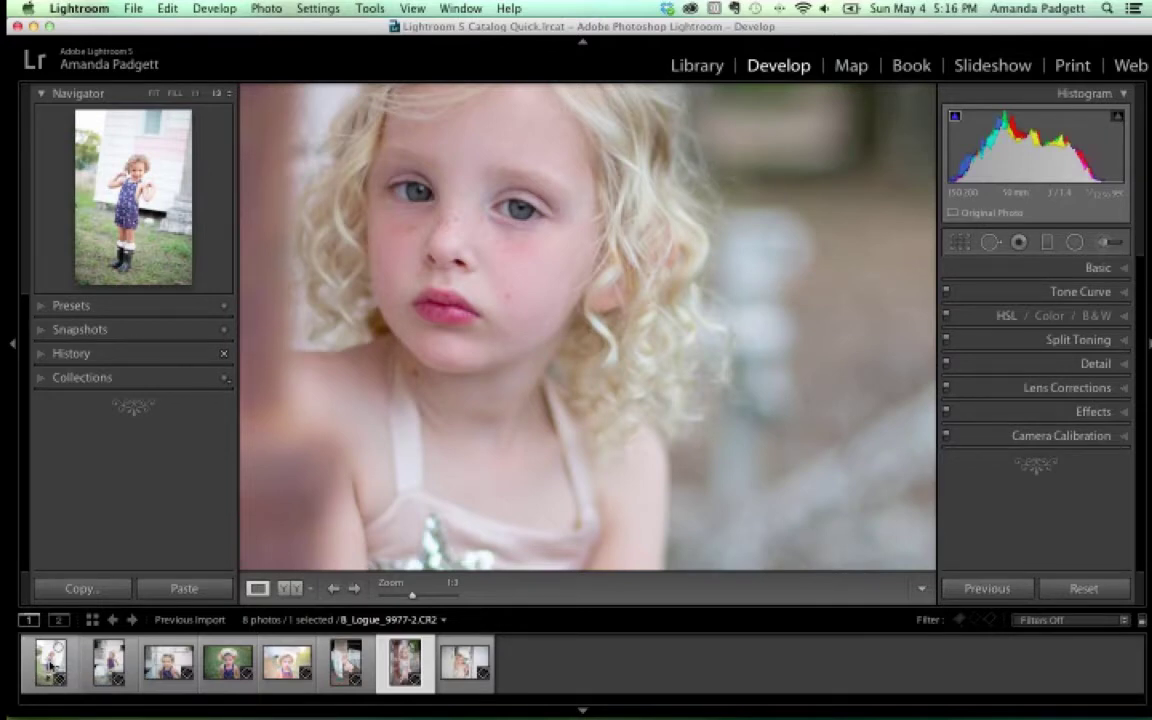
In Library, filter by the CC FOH 2014 keyword from the Keyword List, showing 62 photos
left_click(704, 70)
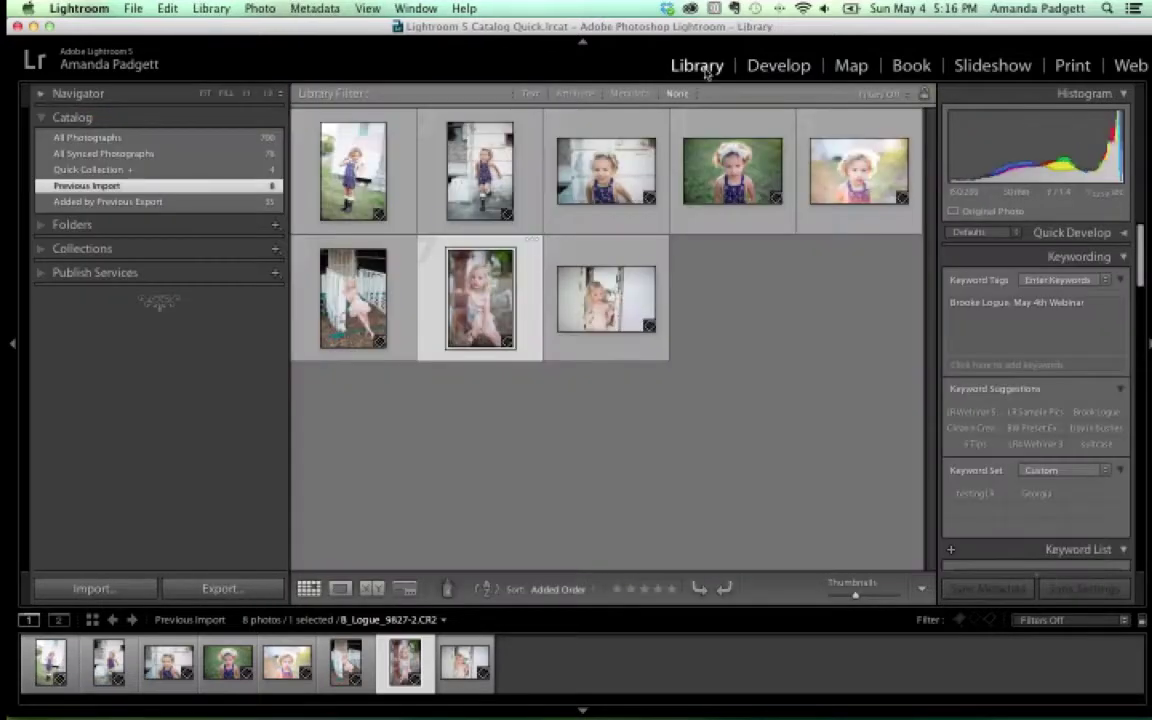
scroll(1058, 337, "down", 1)
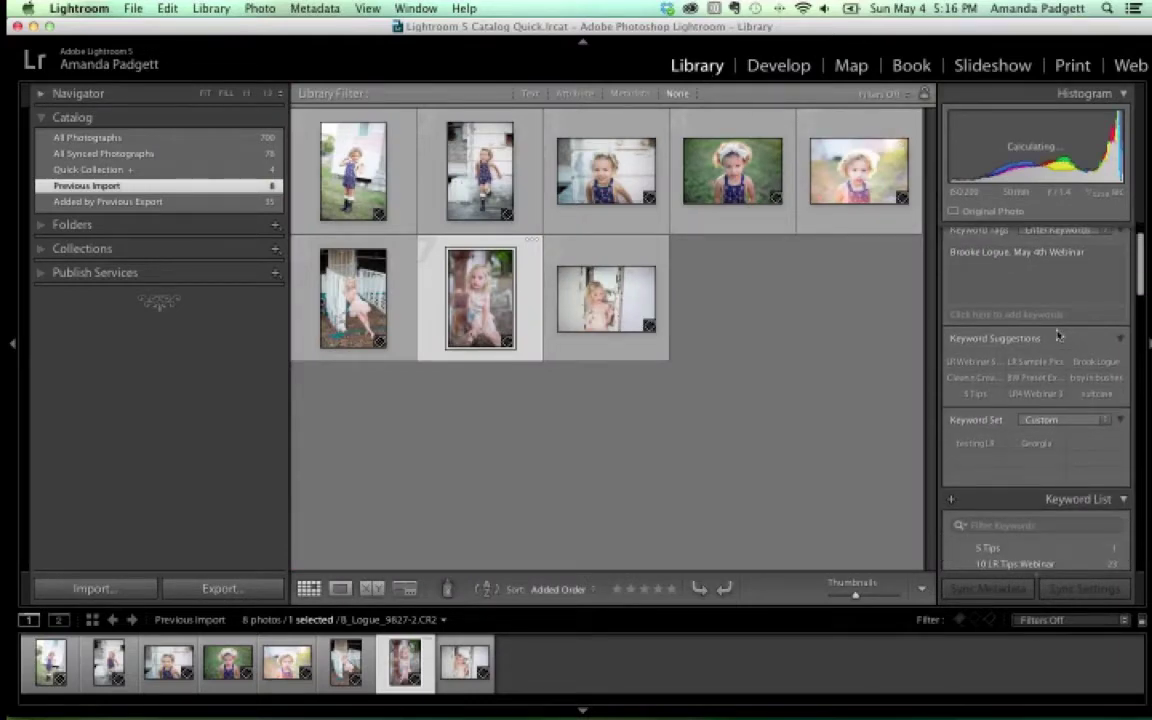
scroll(1058, 337, "down", 5)
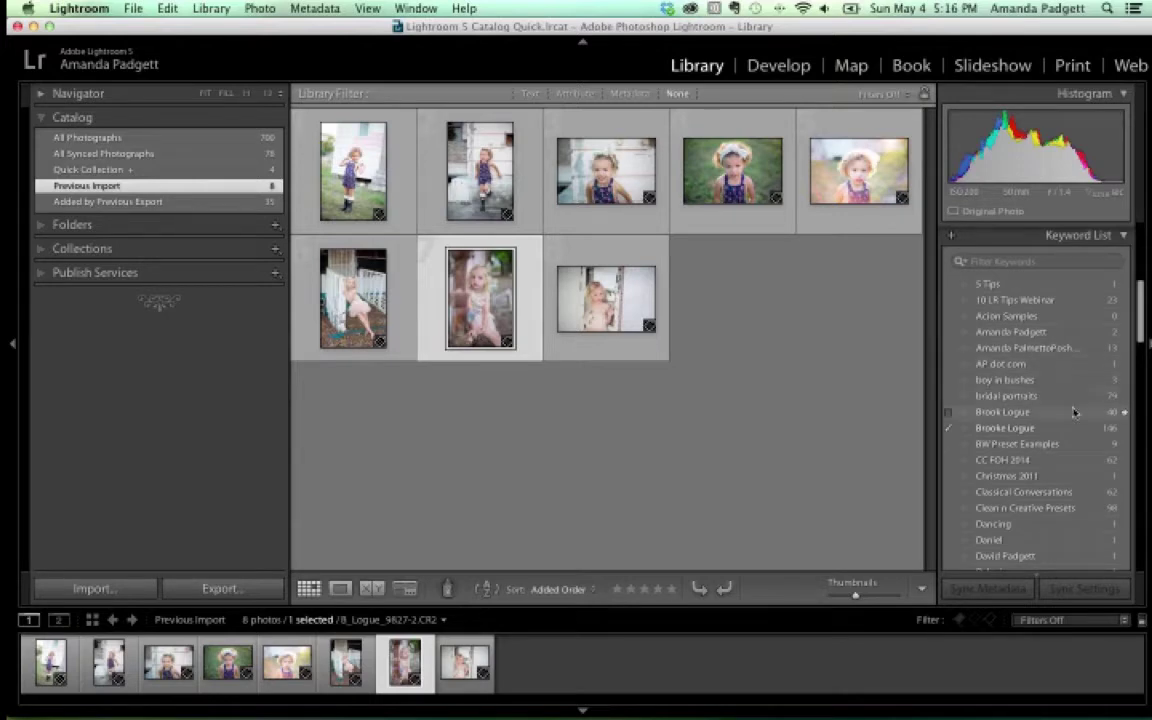
left_click(1125, 463)
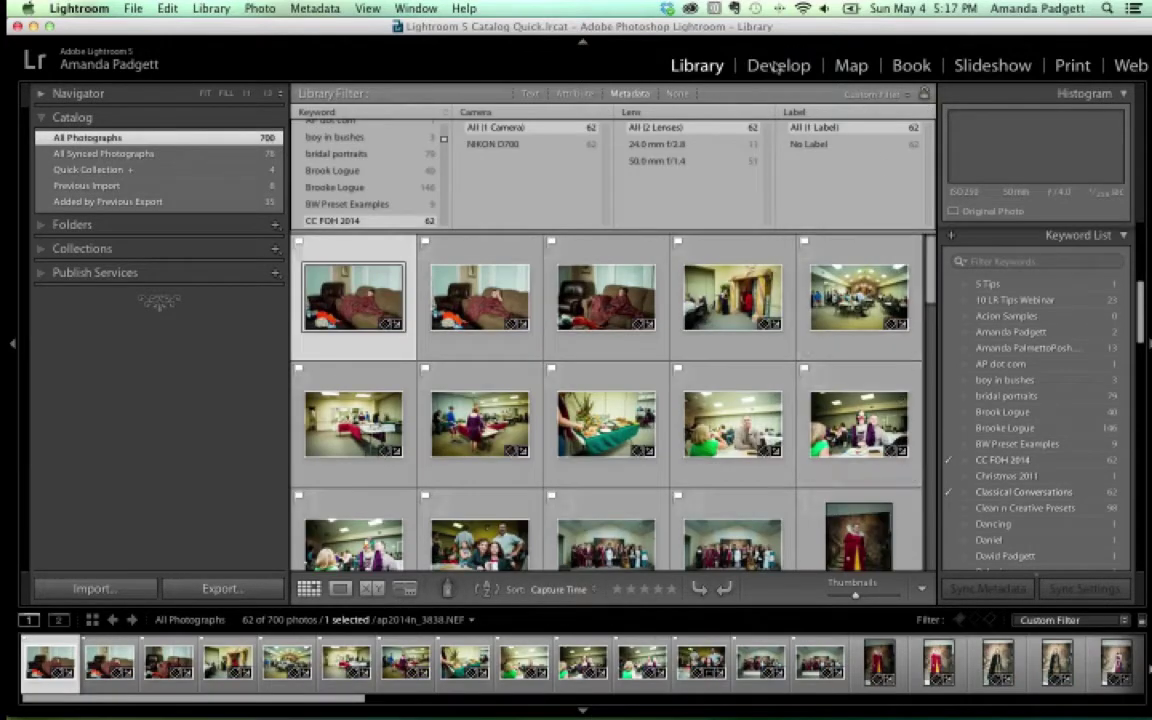
Back in Develop, browse filmstrip photos, then open the Lopa Farm collection from Collections
left_click(777, 67)
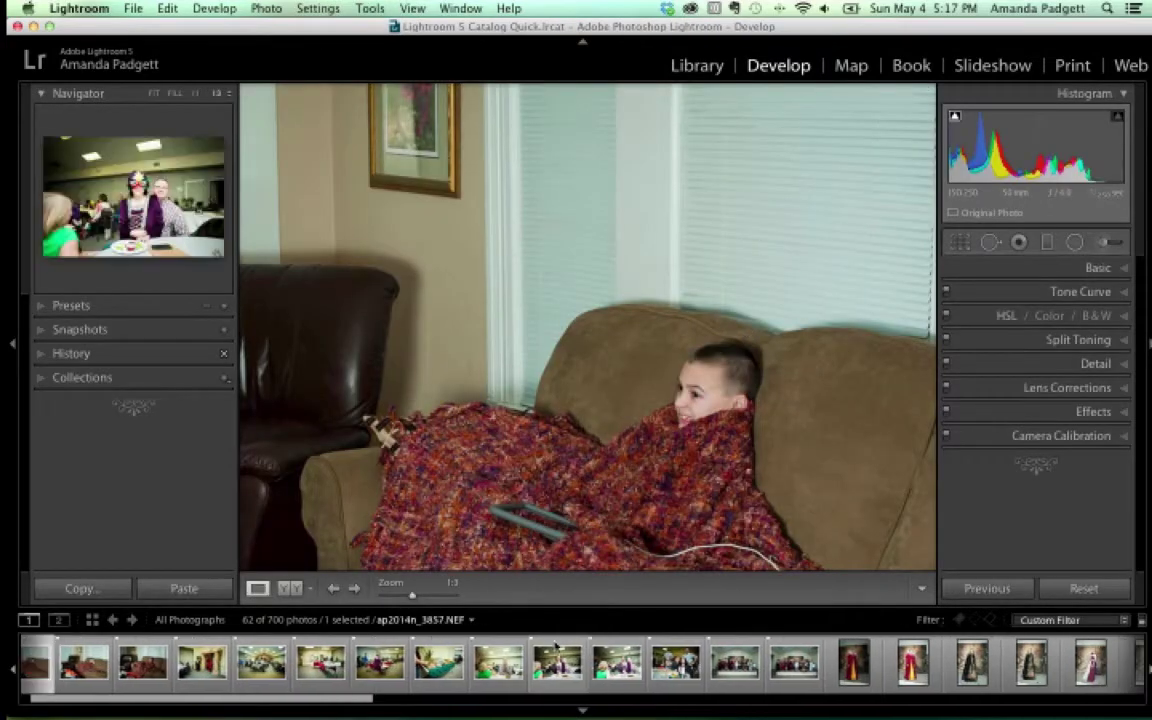
left_click(617, 662)
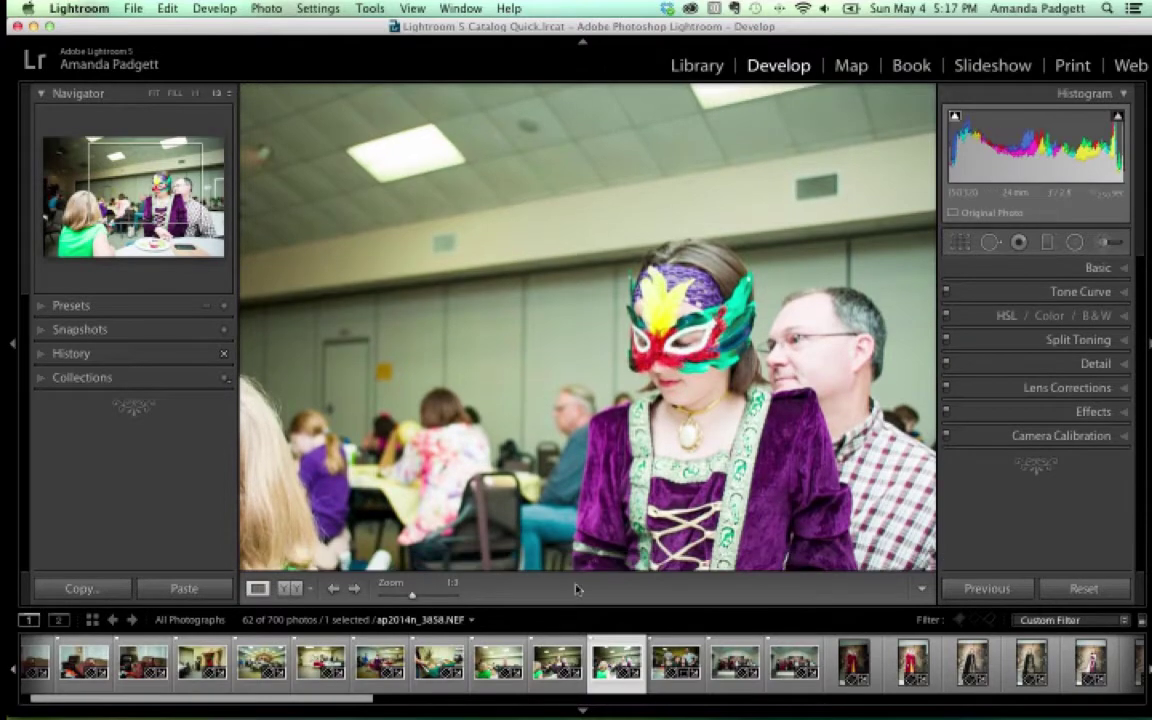
key("Left")
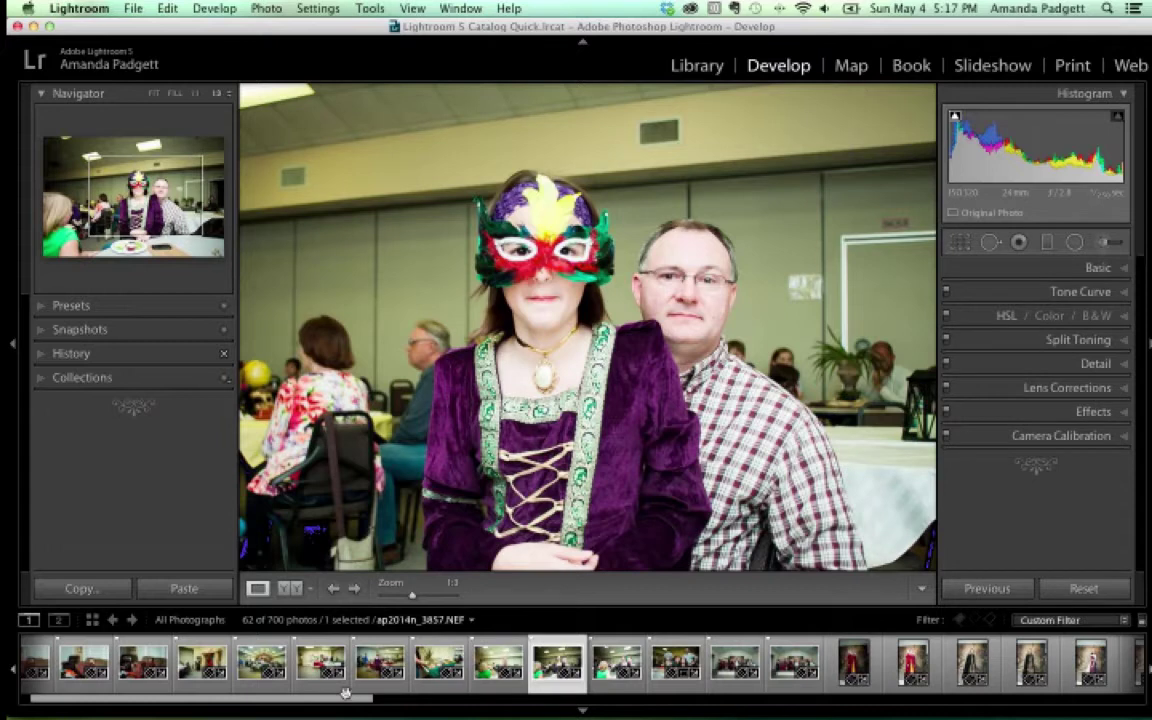
left_click(42, 377)
left_click(130, 408)
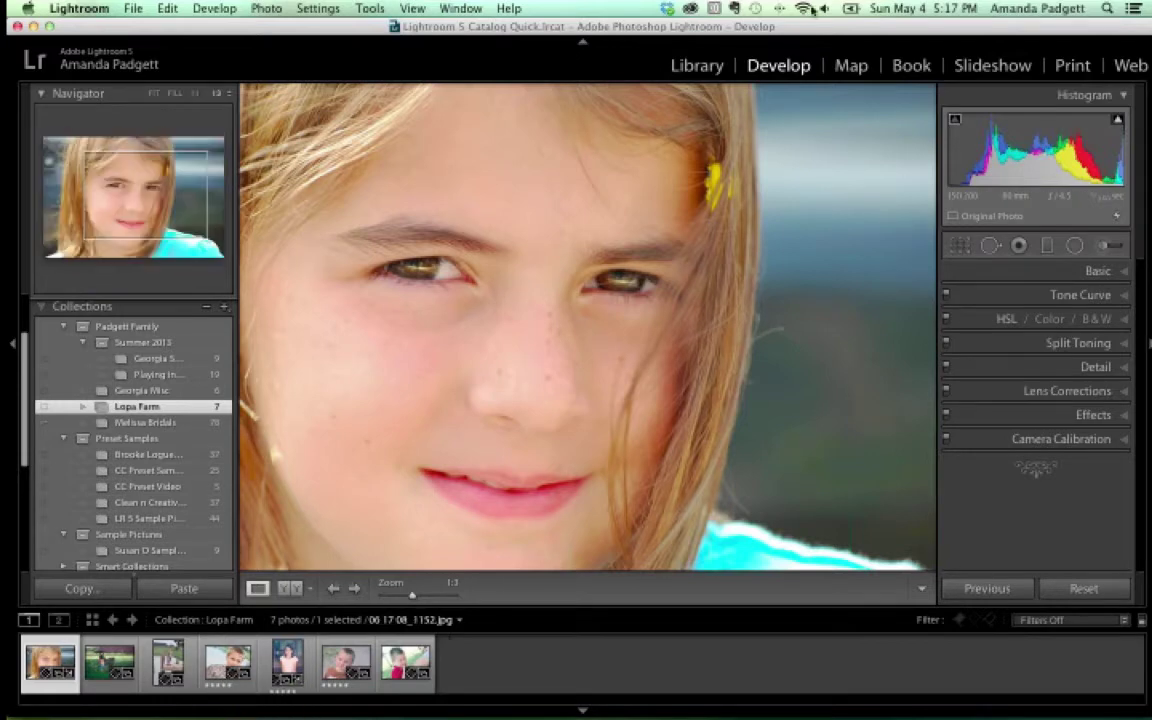
Select Previous Import in the Library Catalog and open B_Logue_9827-2.CR2 in Develop
key("g")
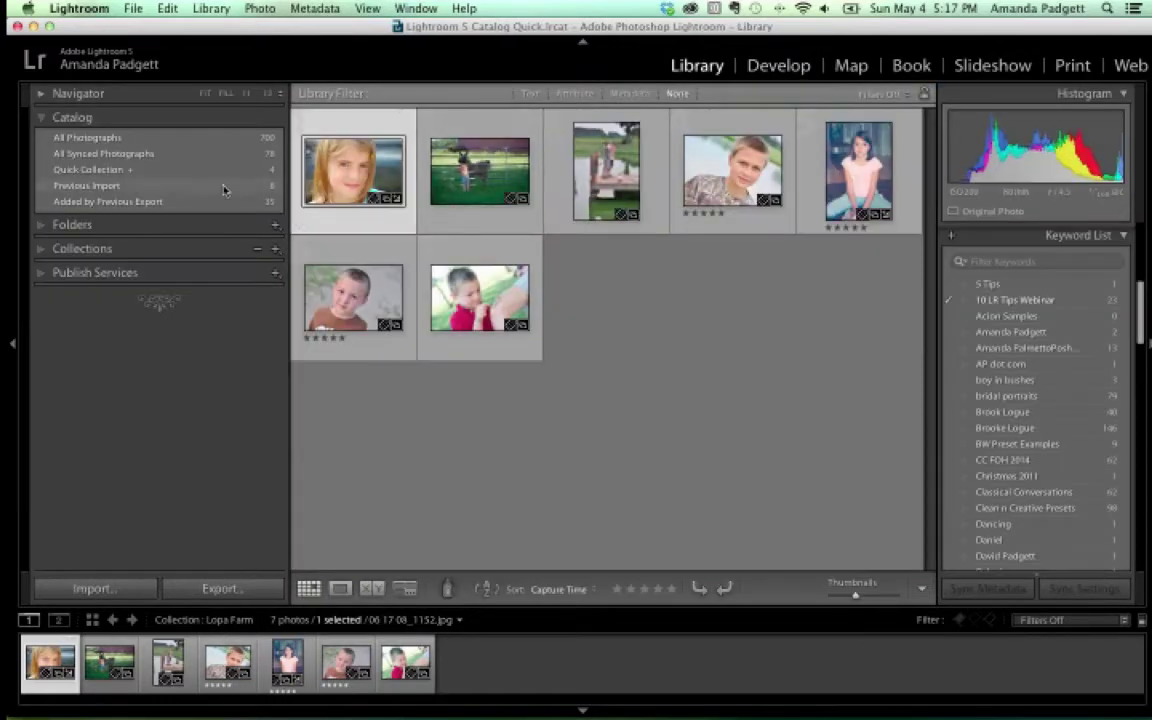
left_click(224, 186)
left_click(779, 66)
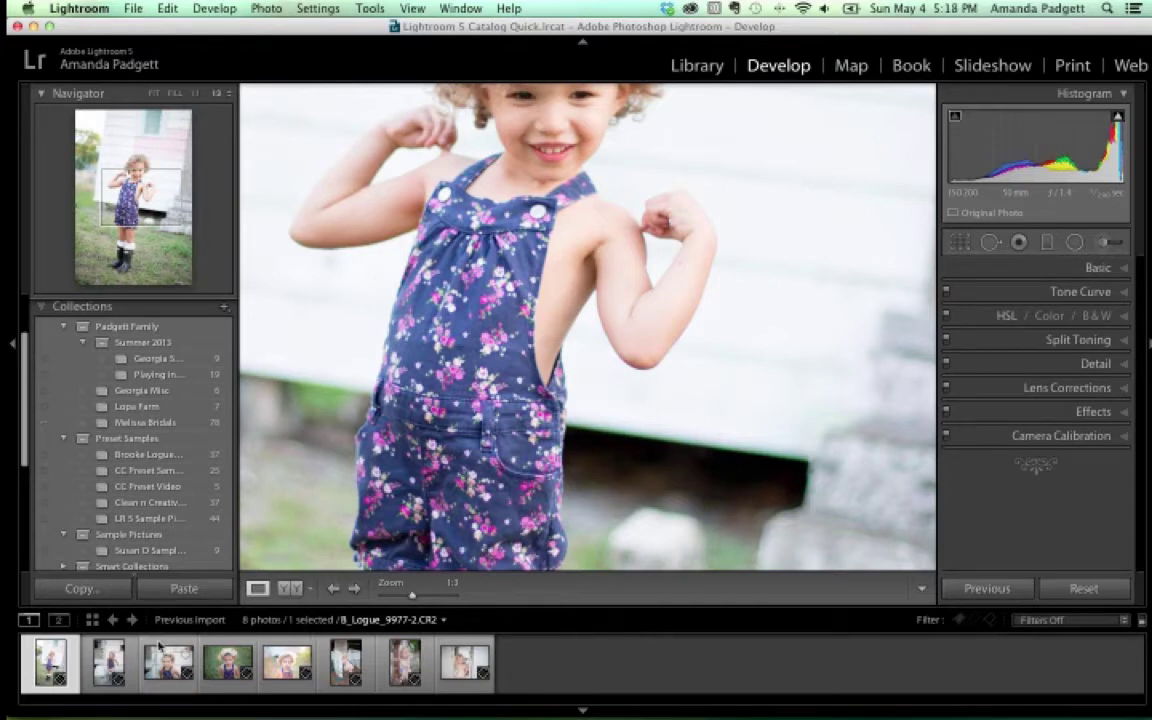
Open the seventh filmstrip photo, the blonde girl's portrait, in Develop
left_click(403, 670)
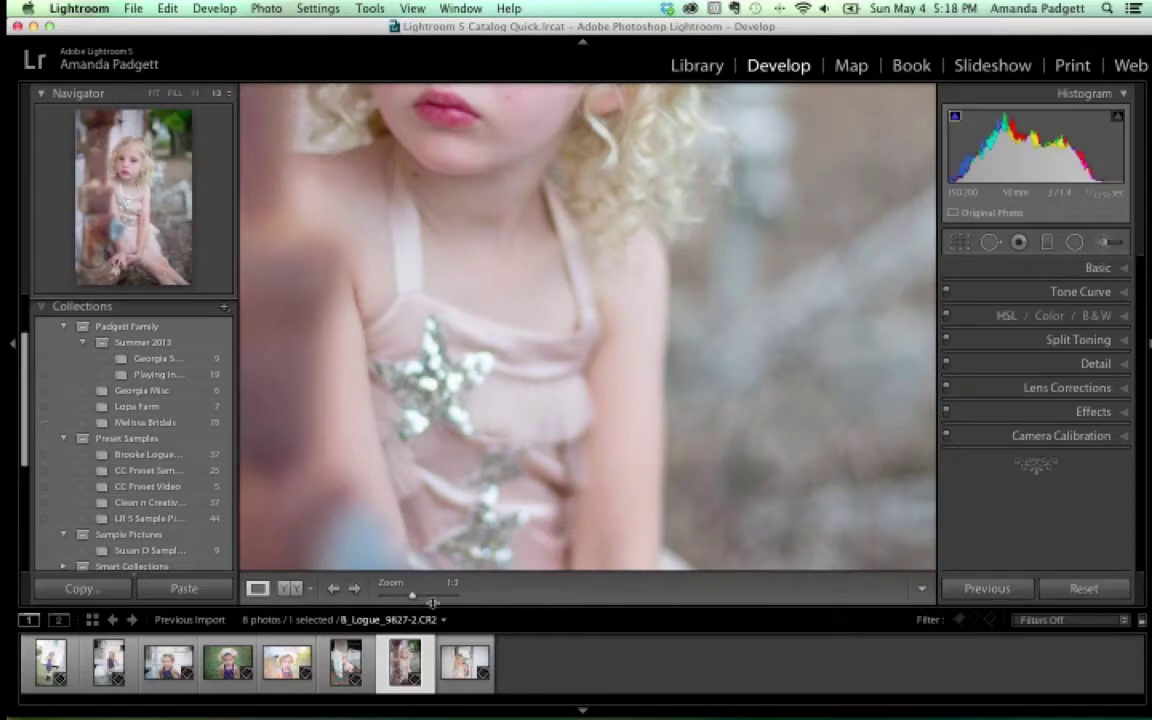
scroll(469, 463, "up", 5)
scroll(469, 463, "up", 2)
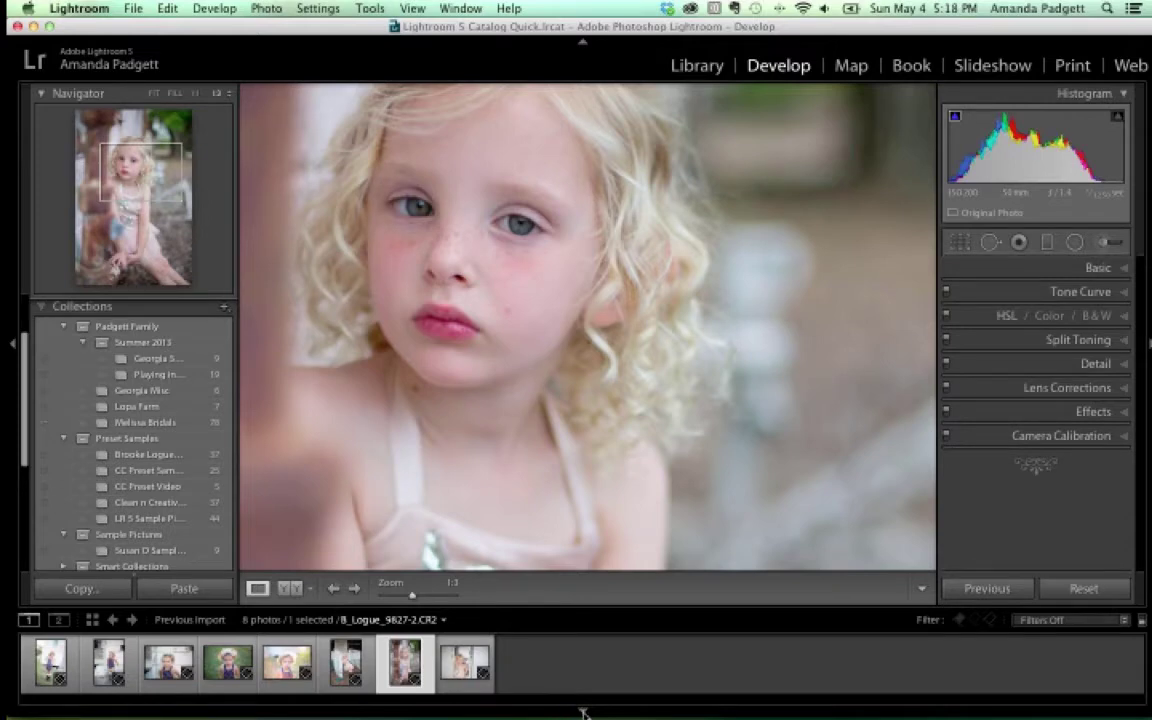
Hide the filmstrip and the left panels so the portrait fills more of the screen
left_click(585, 713)
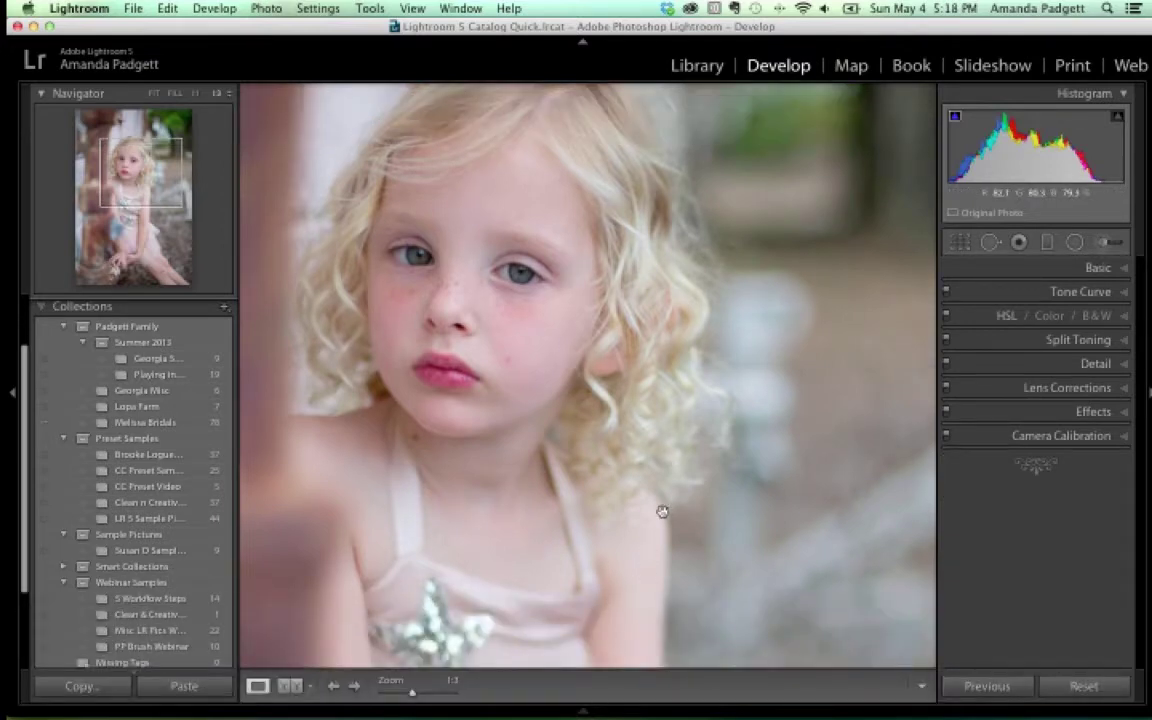
mouse_move(651, 710)
left_click(12, 395)
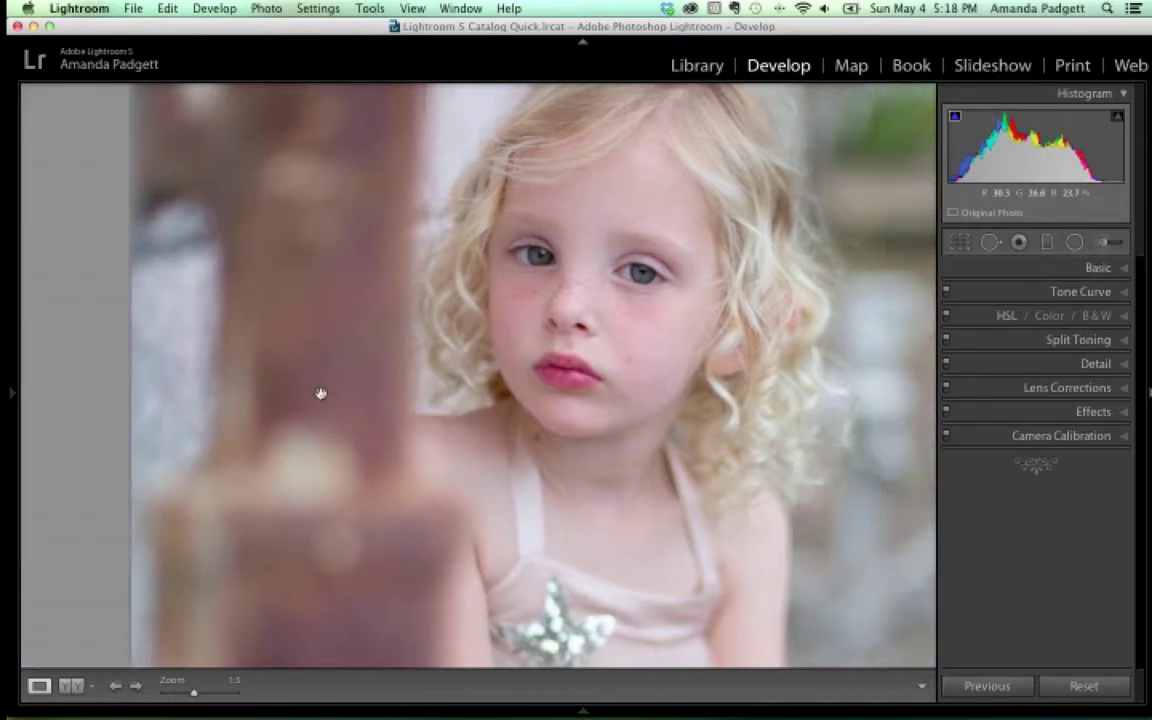
mouse_move(9, 395)
left_click(12, 393)
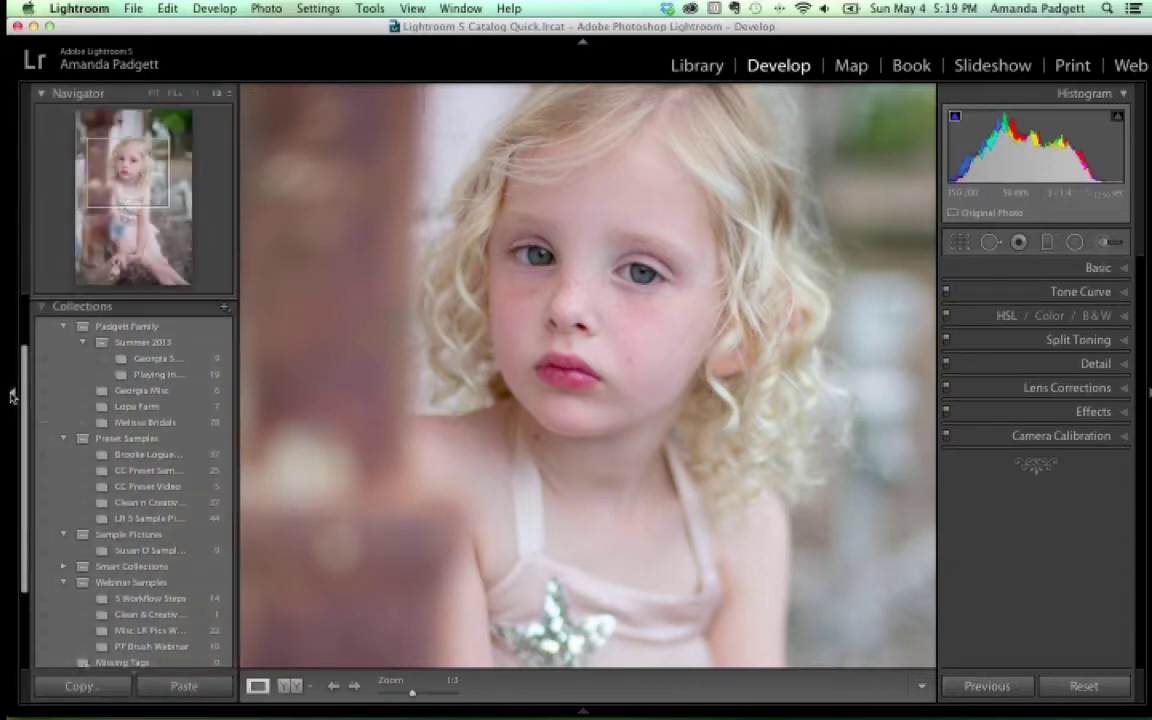
left_click_drag(239, 372, 360, 374)
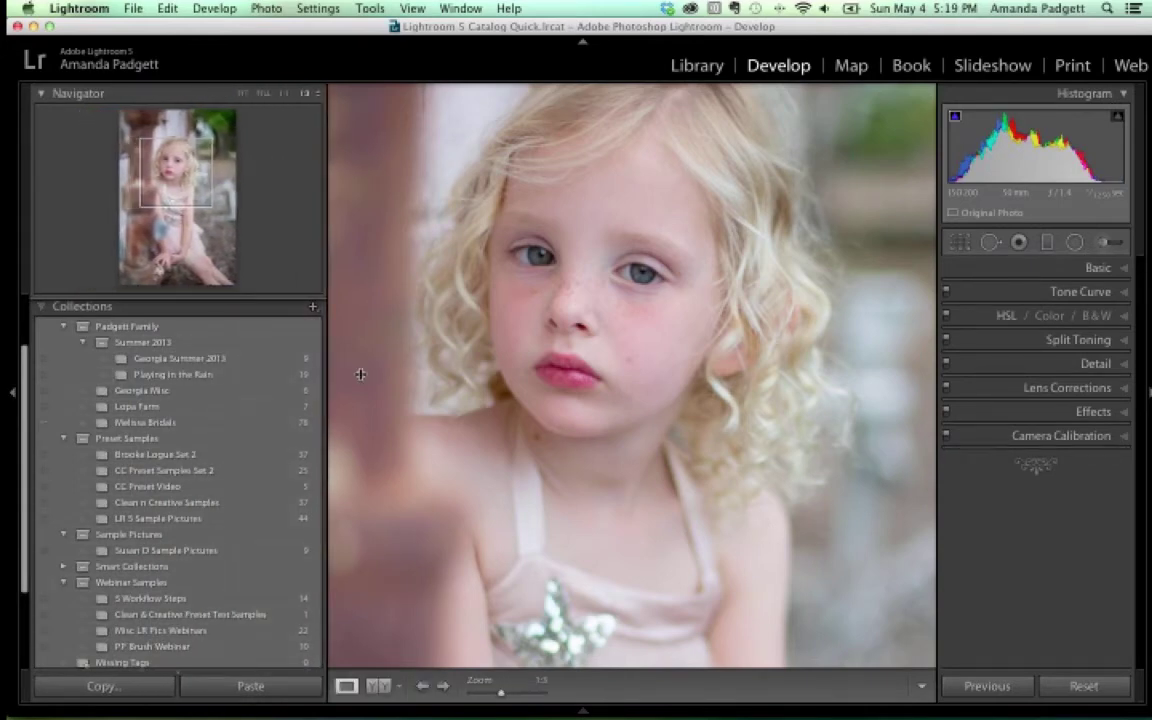
left_click_drag(326, 372, 149, 370)
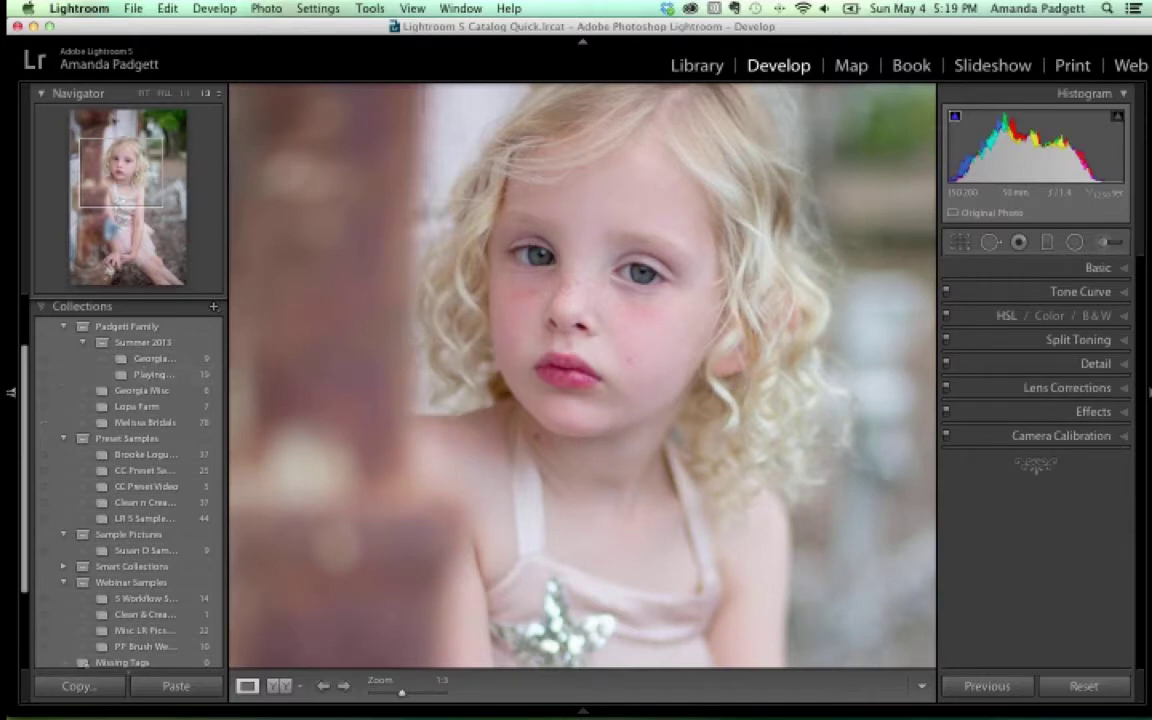
left_click(12, 393)
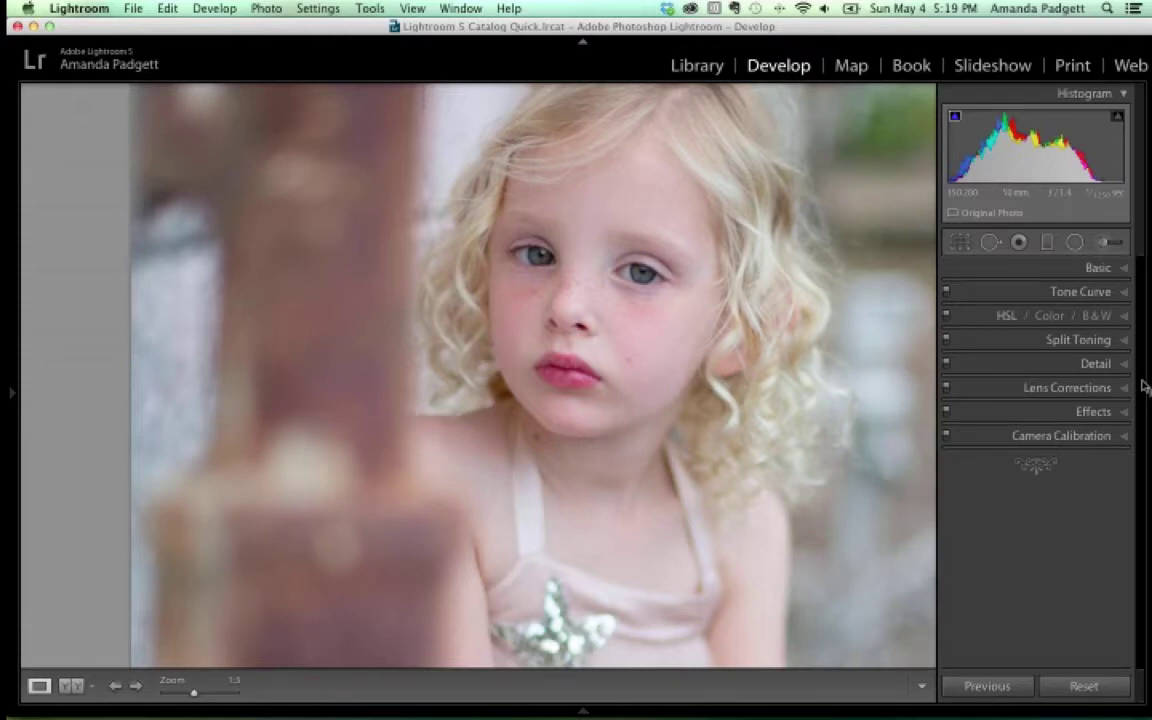
Zoom in on the girl's face, then activate the Adjustment Brush (Fix Casts Yellow, size 4.0, feather 93, flow 75)
left_click(1123, 268)
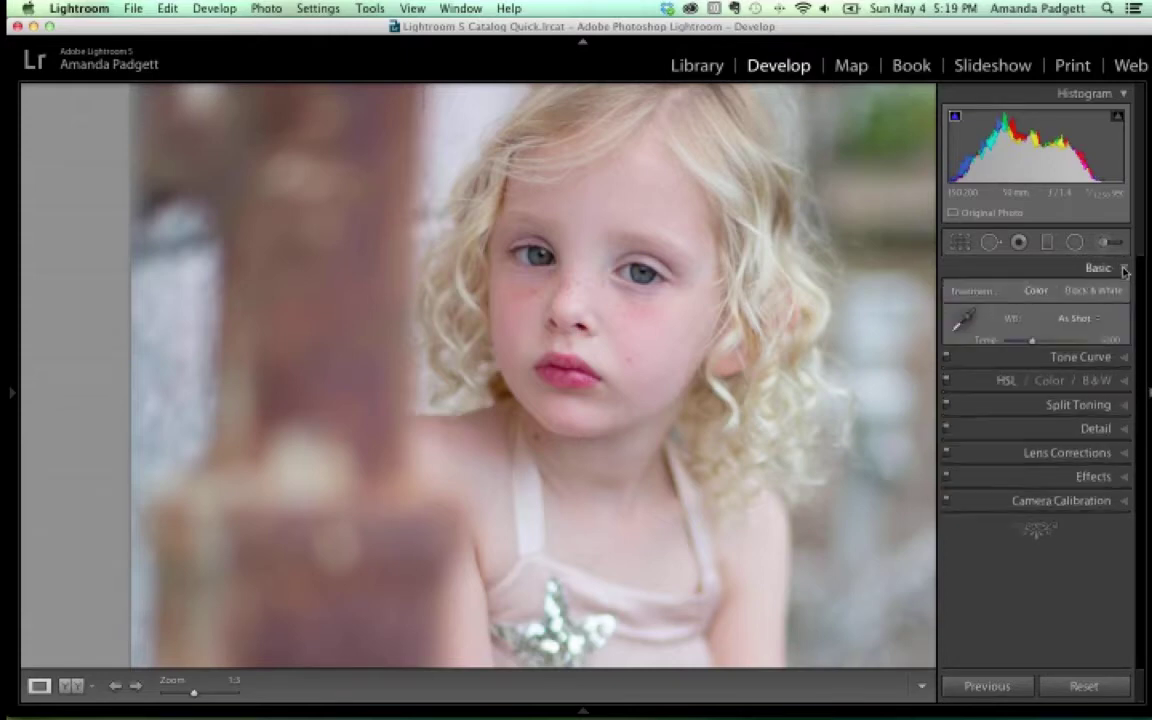
key("z")
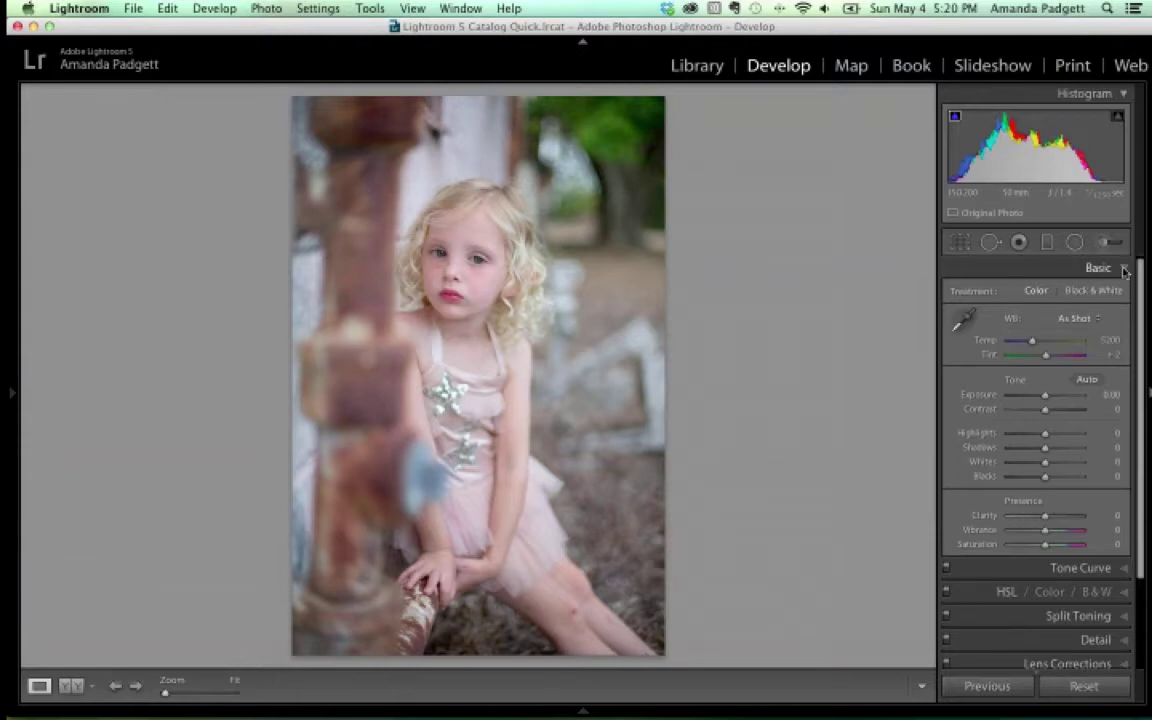
key("super+equal")
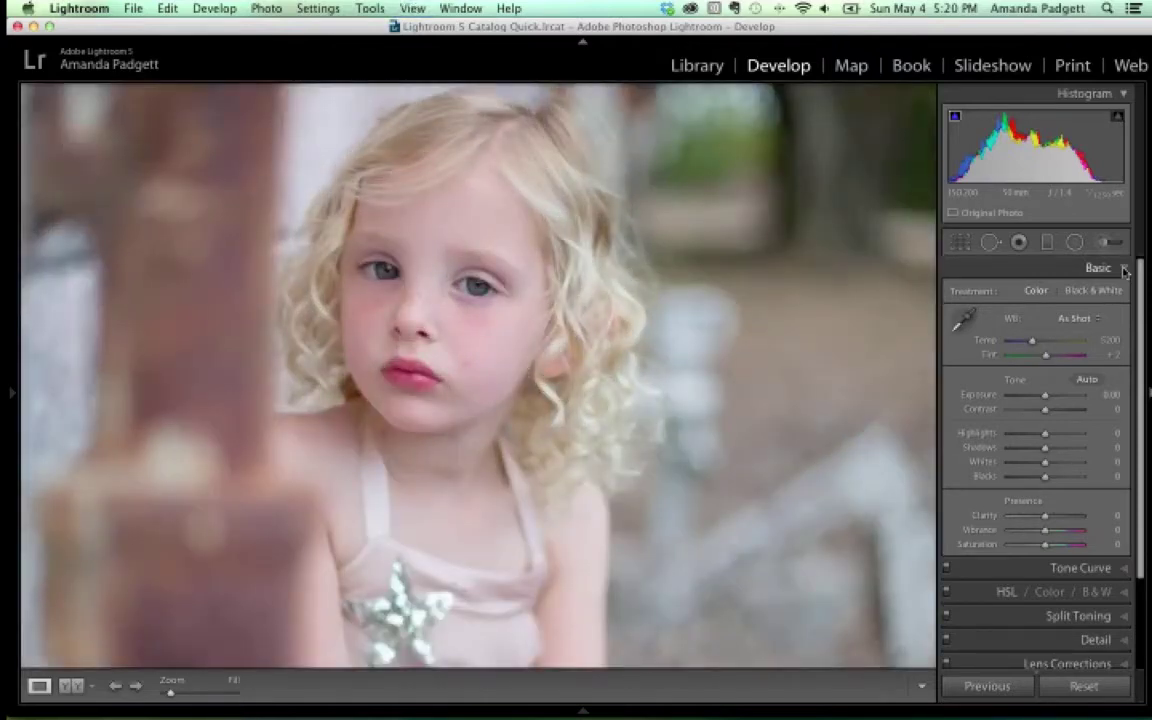
key("super+equal")
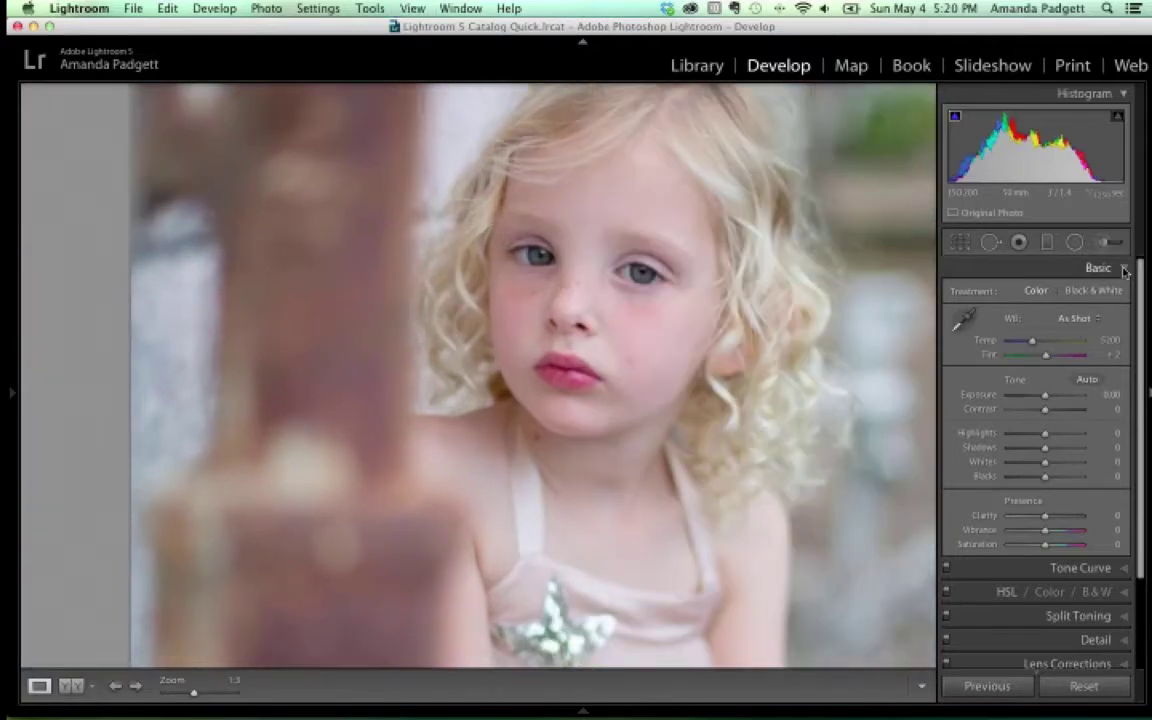
key("super+minus")
key("super+minus")
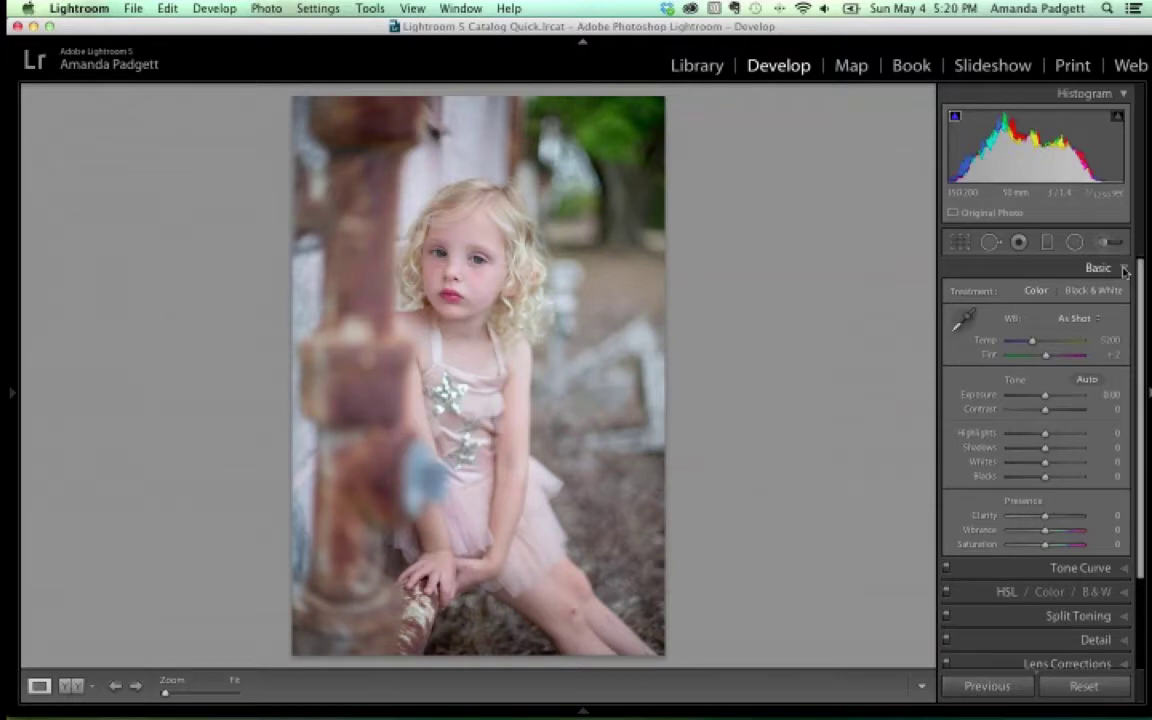
key("super+equal")
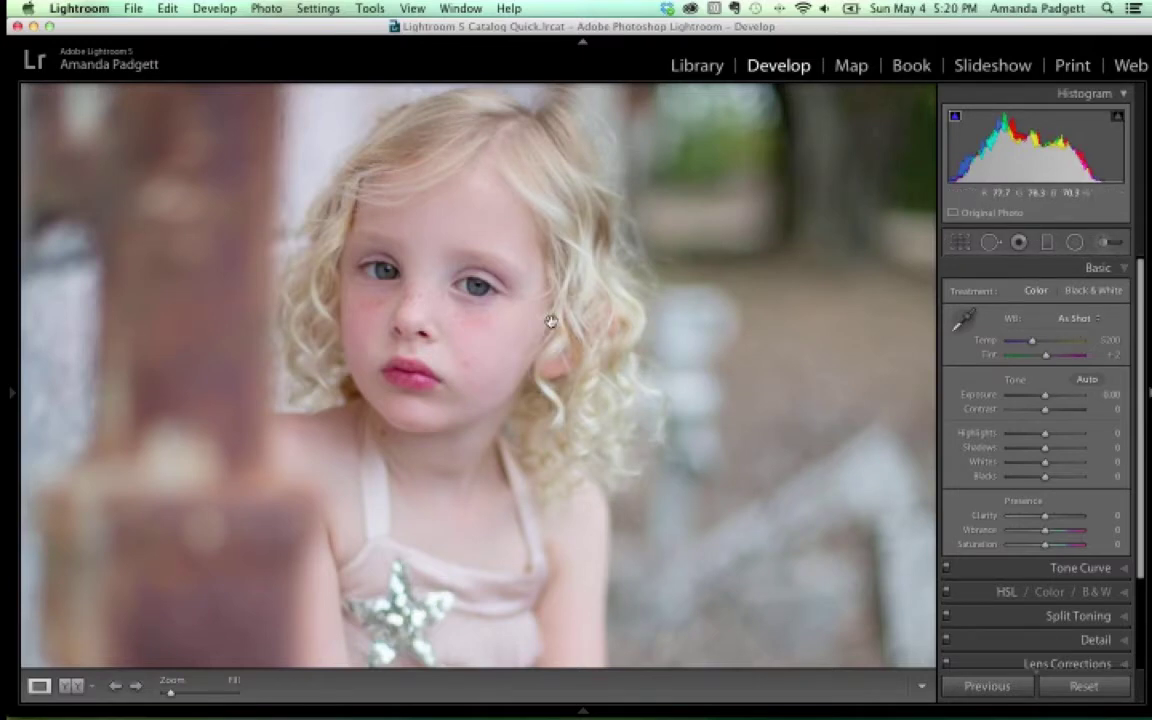
left_click_drag(550, 321, 656, 252)
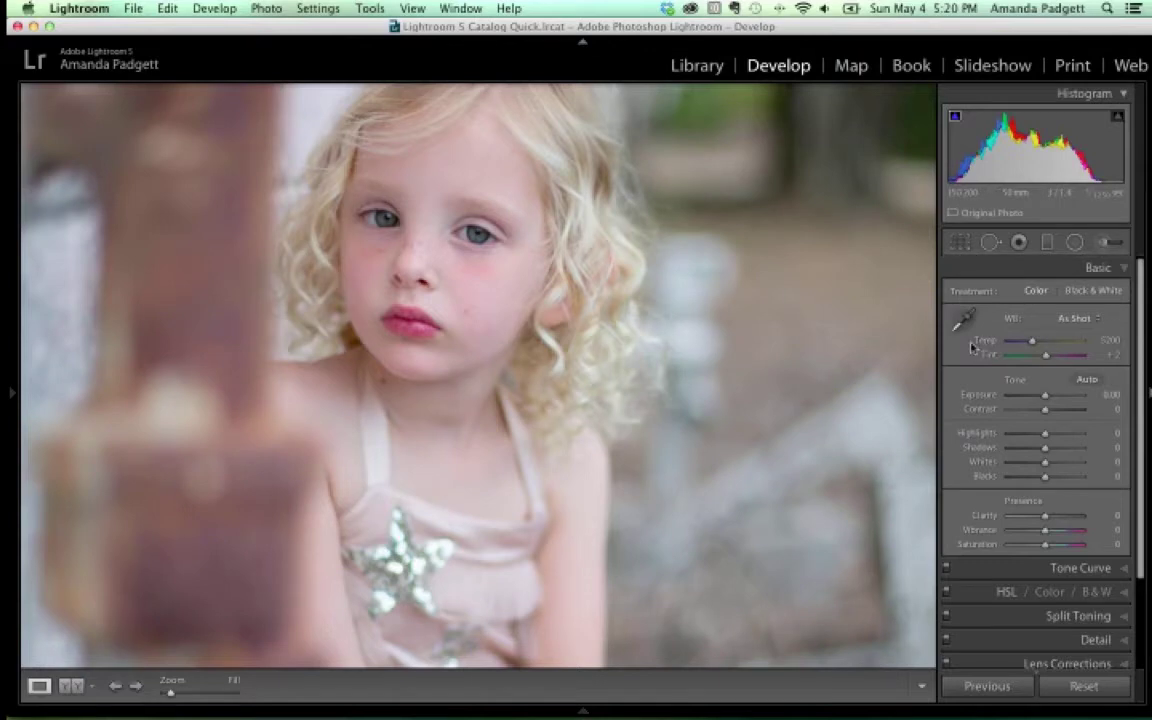
left_click(1101, 243)
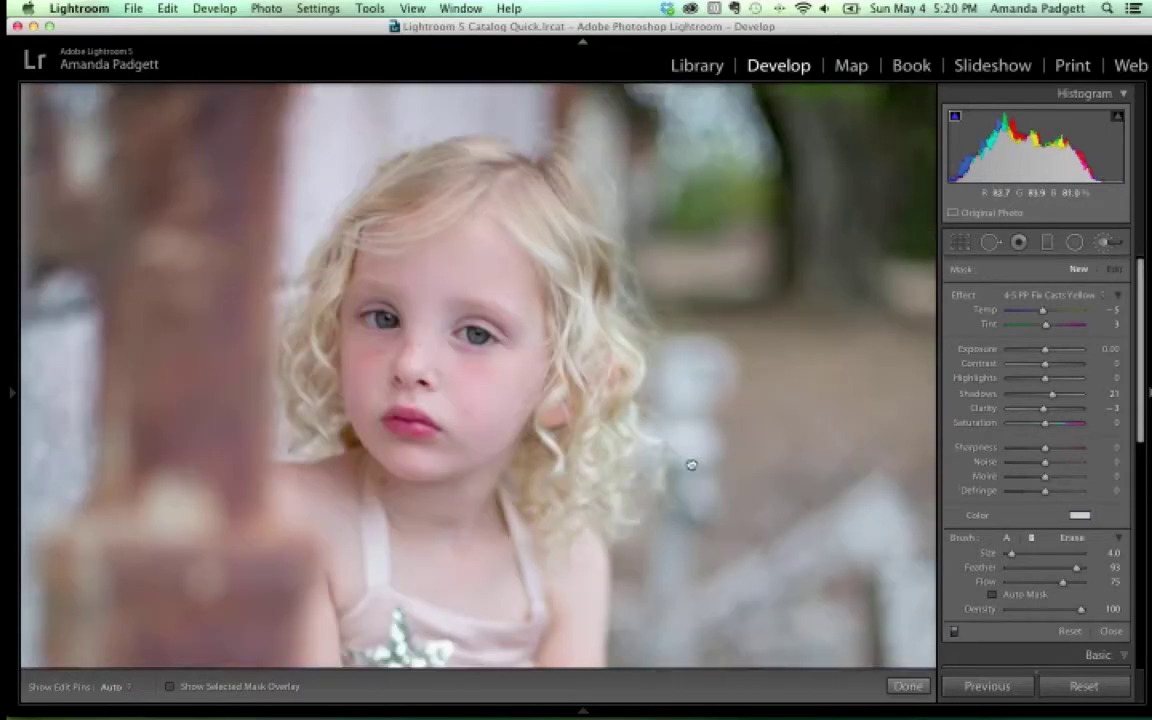
Zoom back out to the whole photo and close the Adjustment Brush without painting
left_click_drag(691, 465, 766, 414)
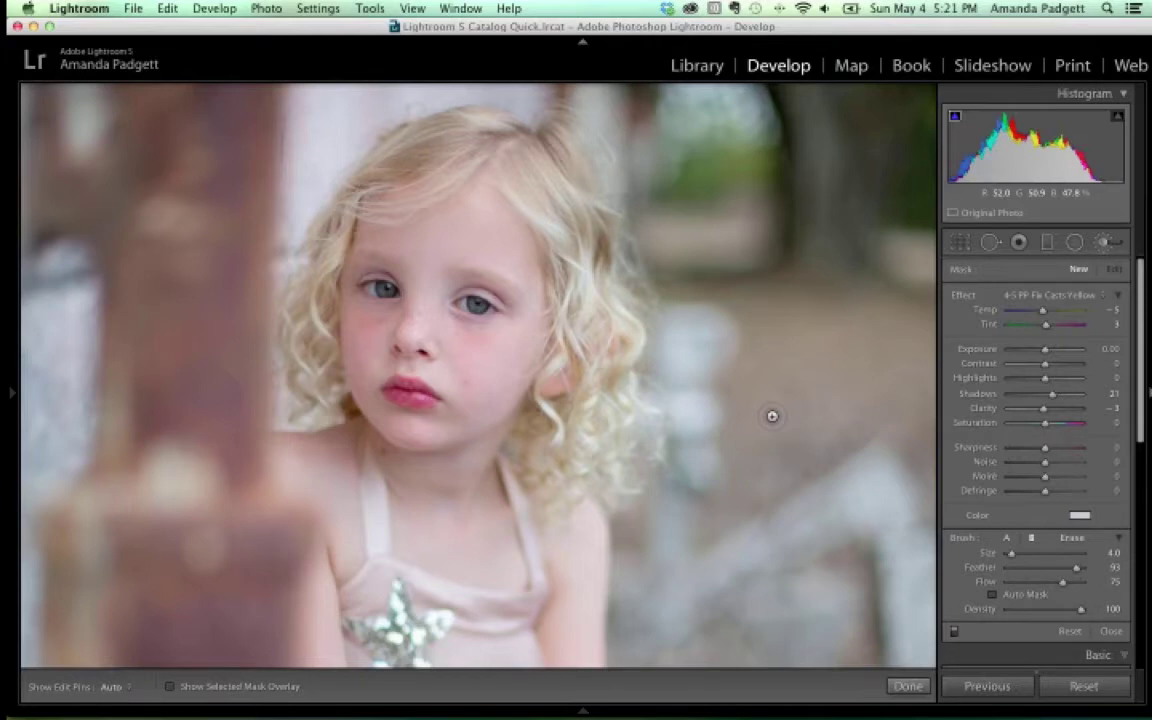
key("z")
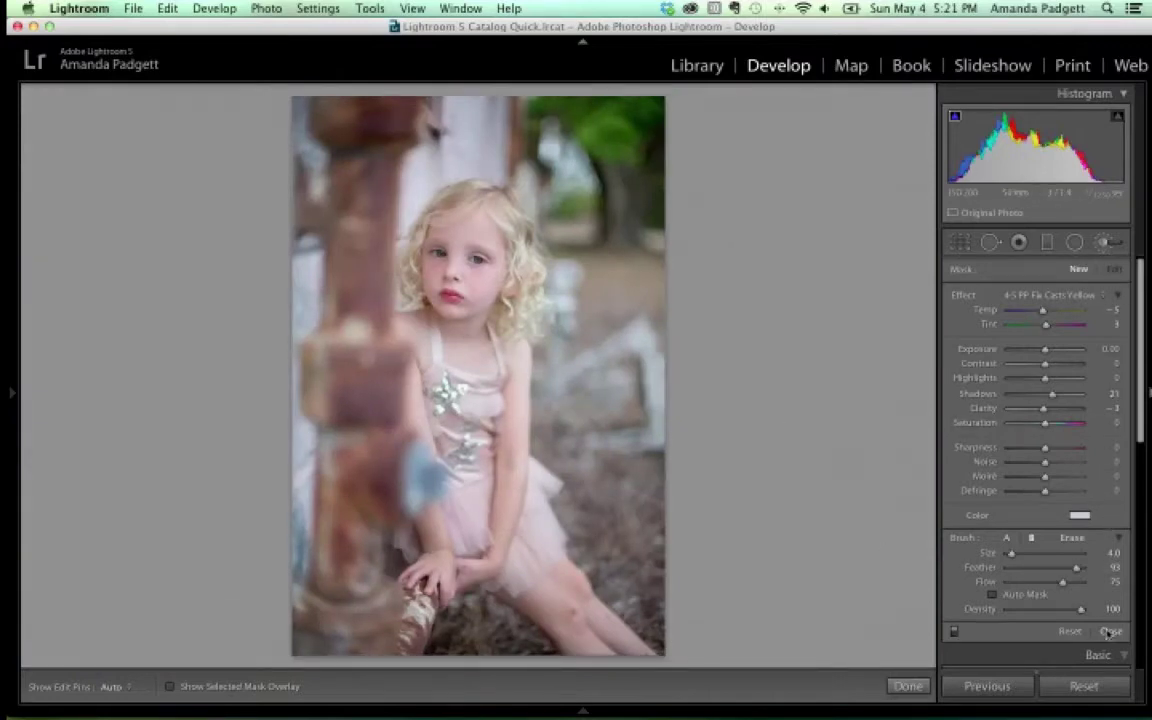
left_click(910, 687)
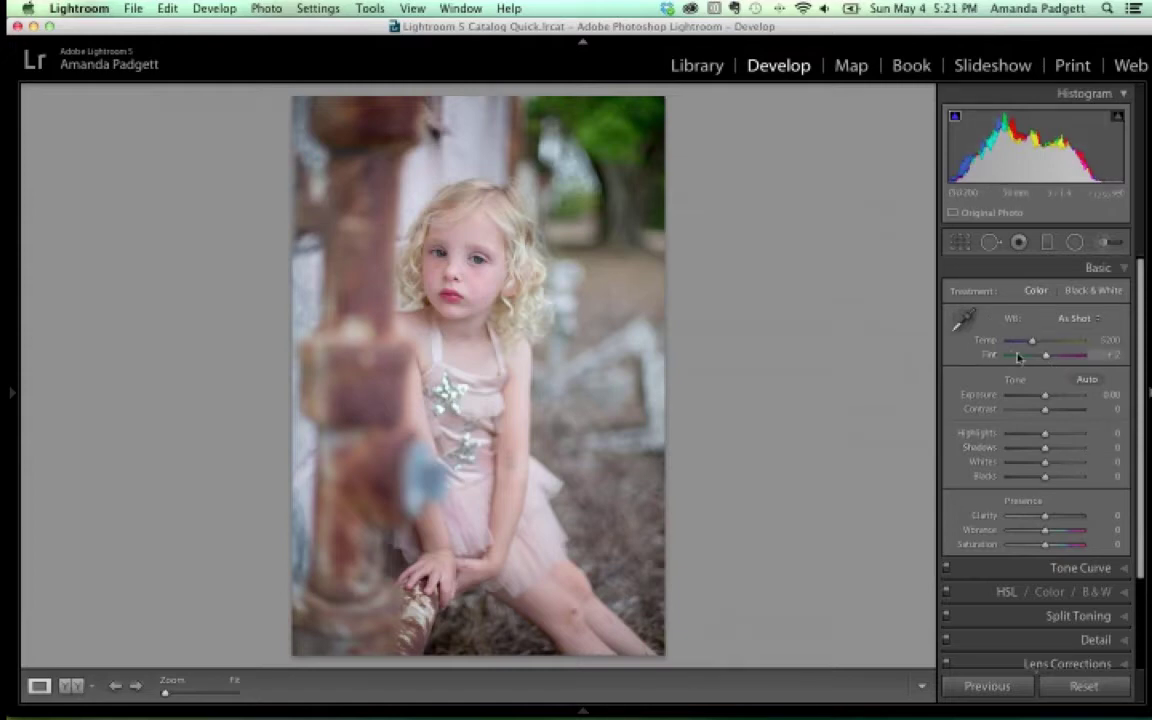
Sample white balance from a neutral skin spot on the face, giving Temp 5500, Tint -11
left_click(965, 321)
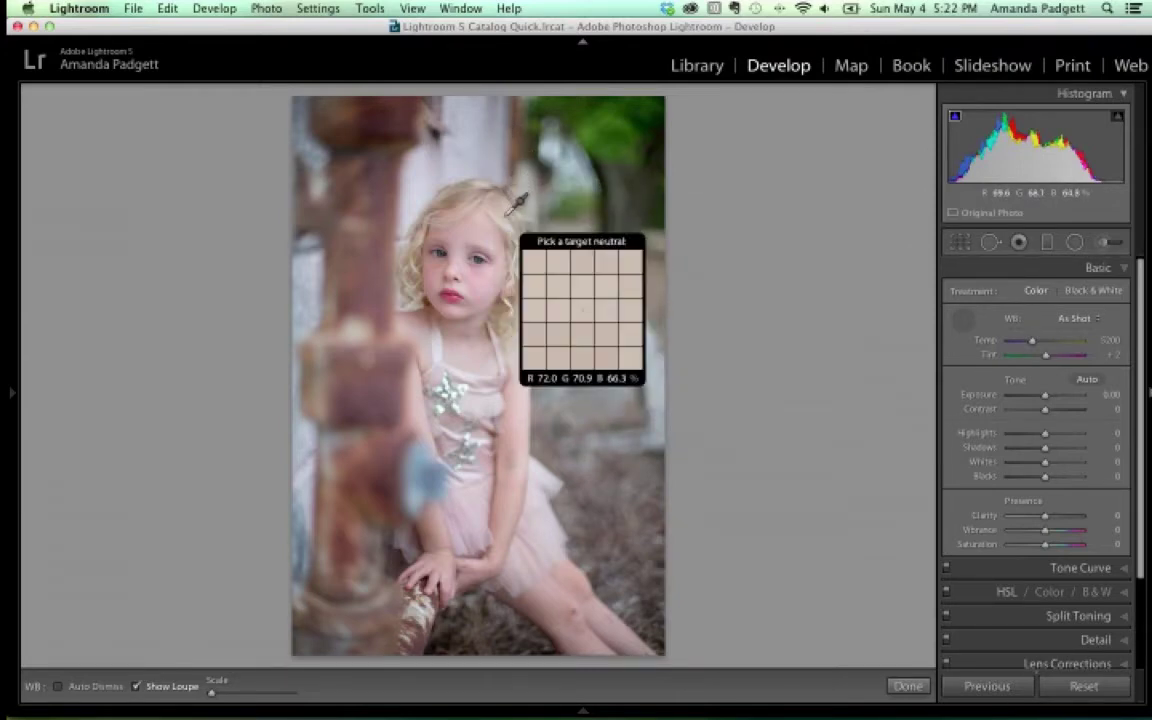
key("z")
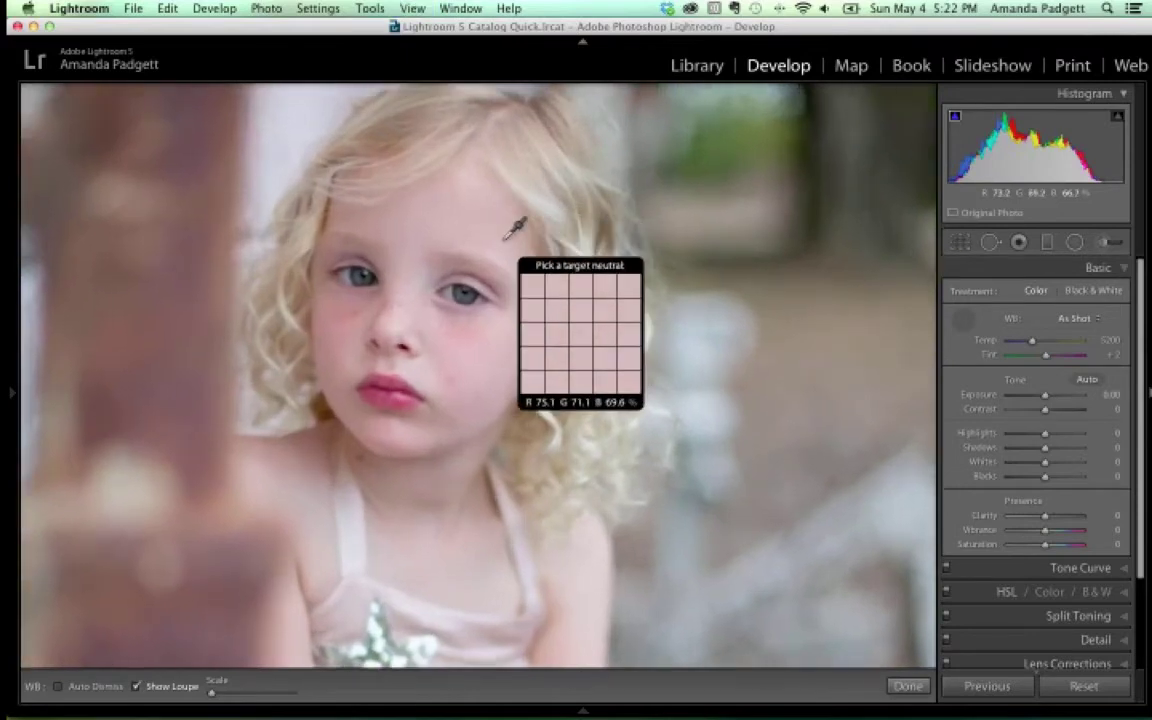
key("super+equal")
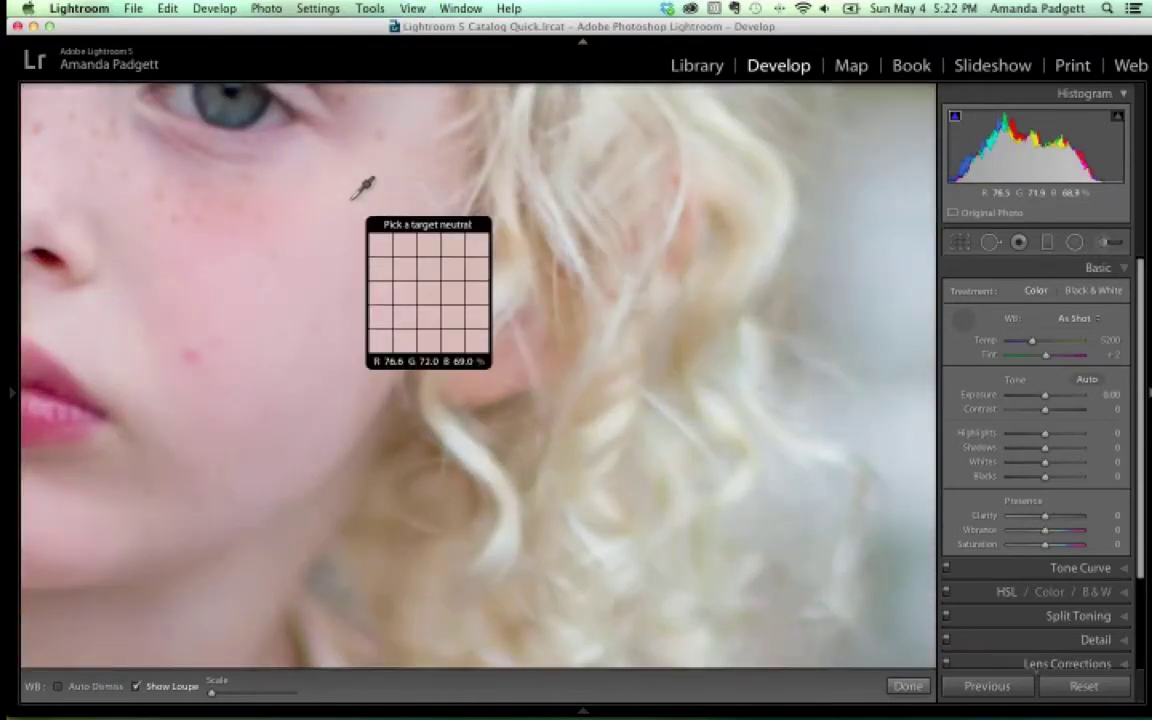
key("z")
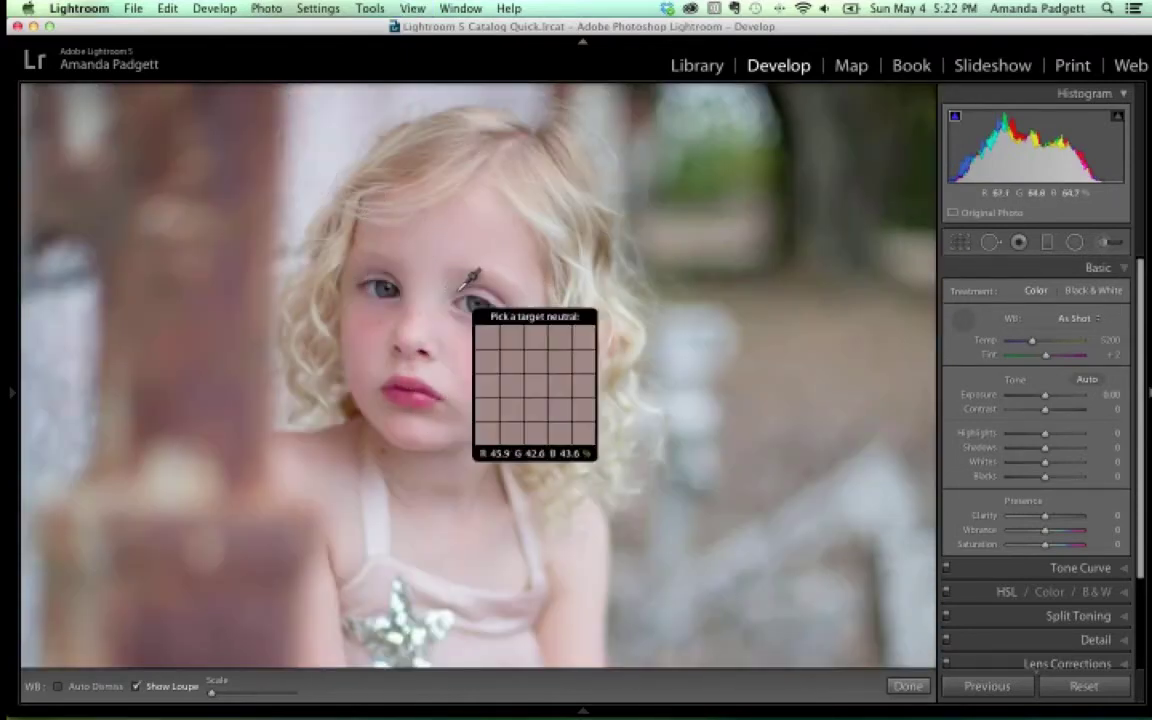
left_click(476, 293)
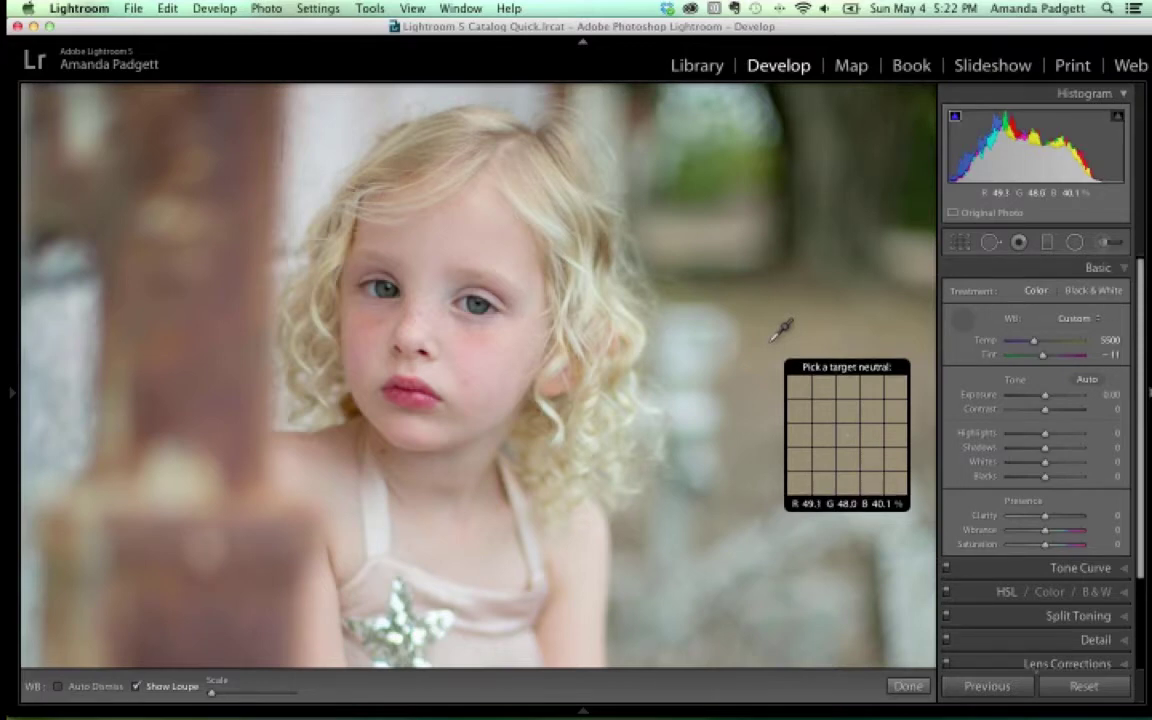
left_click(905, 688)
Compare Before/After, return to Loupe view, and reactivate the white balance selector with W
left_click(70, 686)
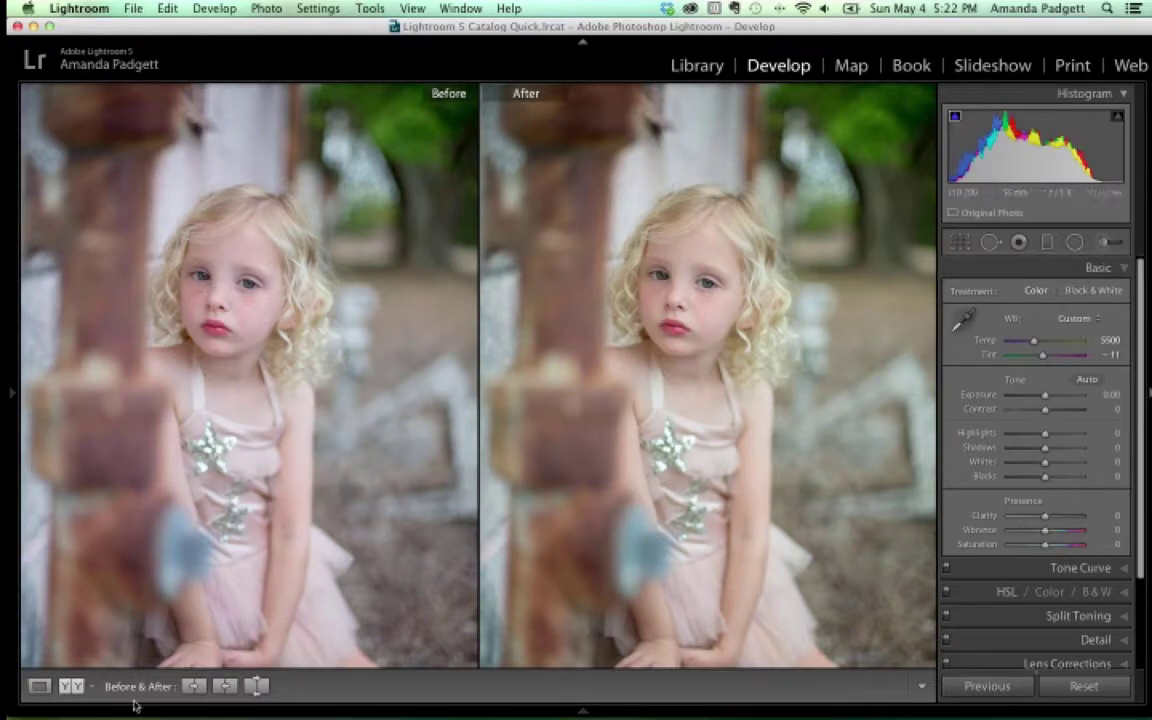
left_click(39, 686)
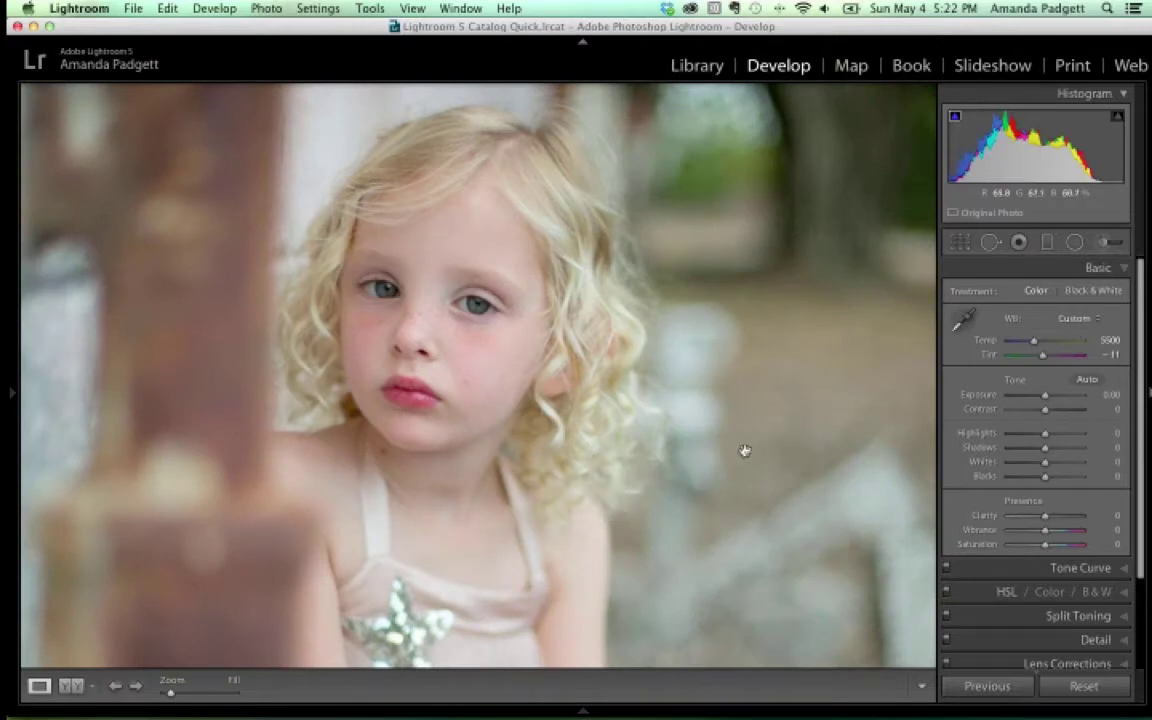
key("w")
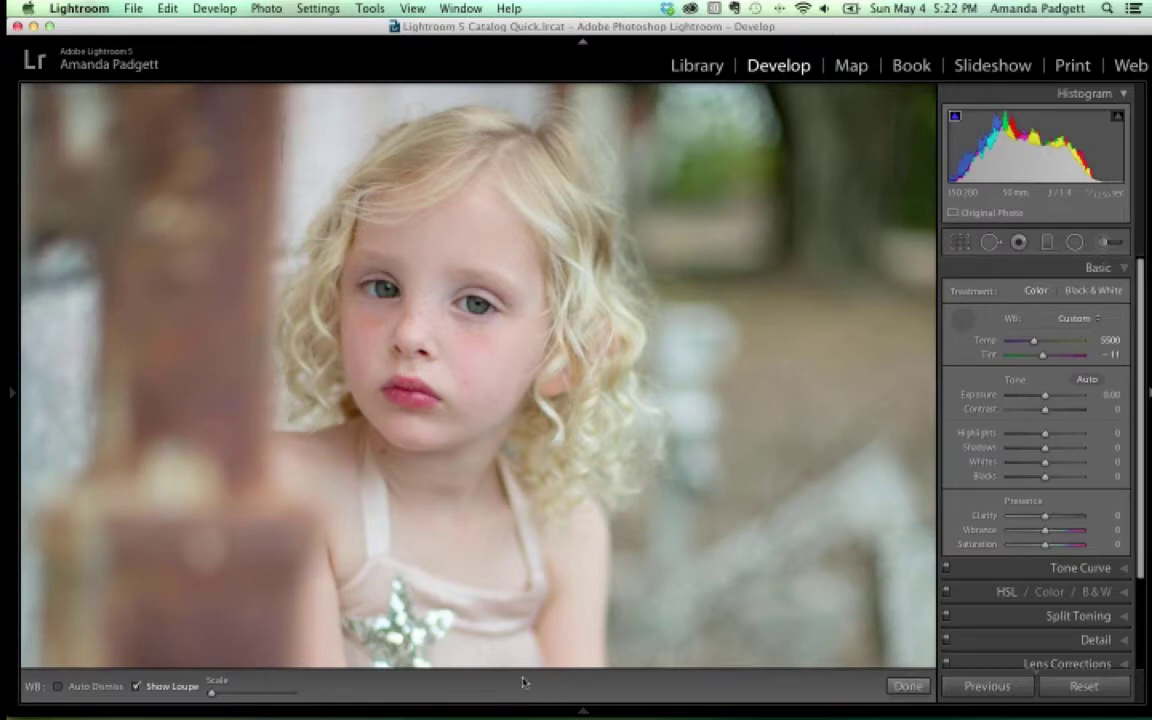
Hide and re-show the toolbar from the View menu, then dismiss the white balance selector with Done
left_click(413, 8)
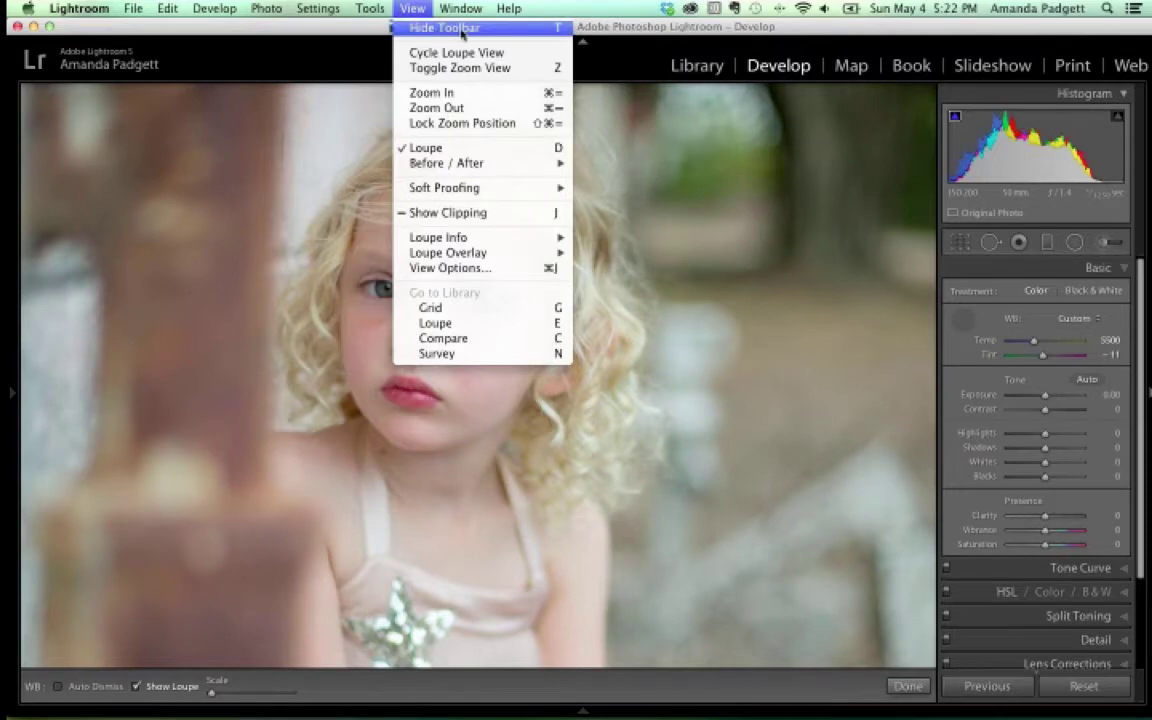
left_click(445, 29)
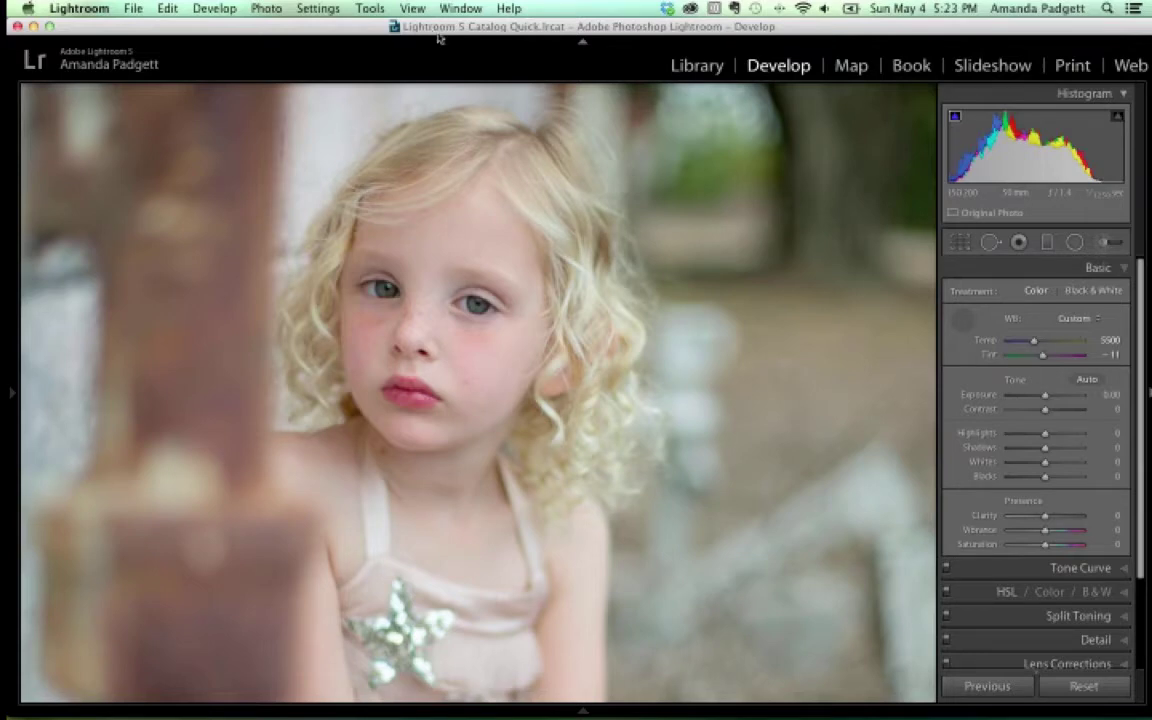
mouse_move(415, 678)
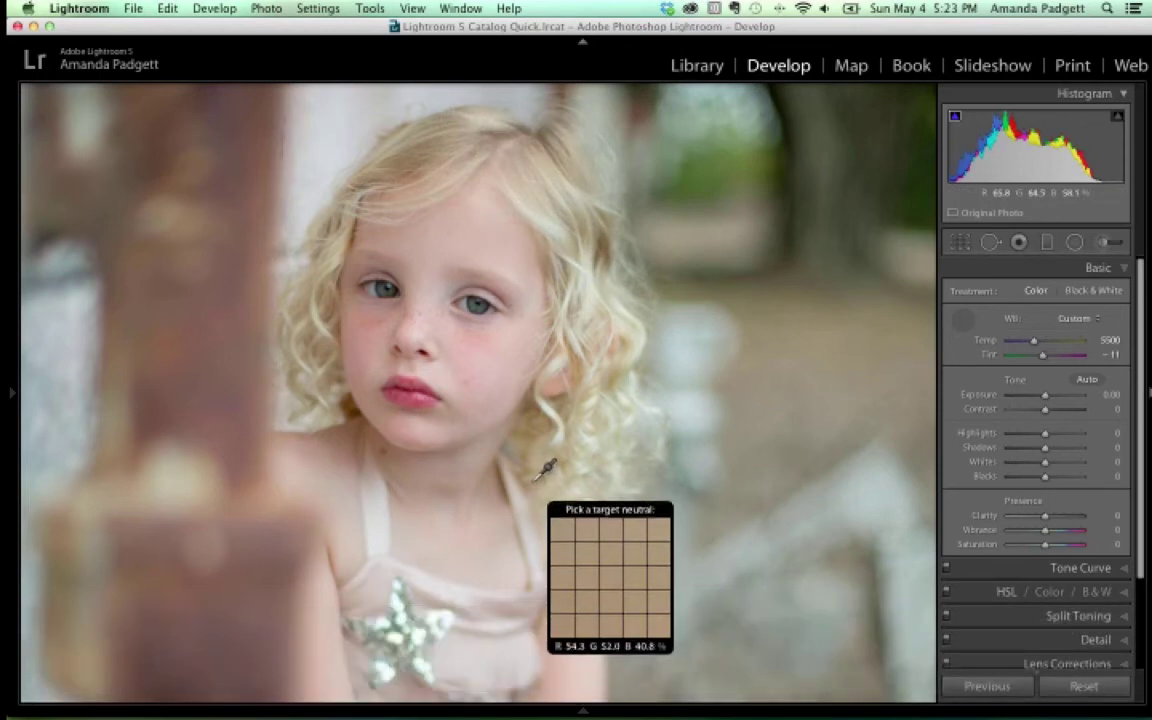
left_click(425, 9)
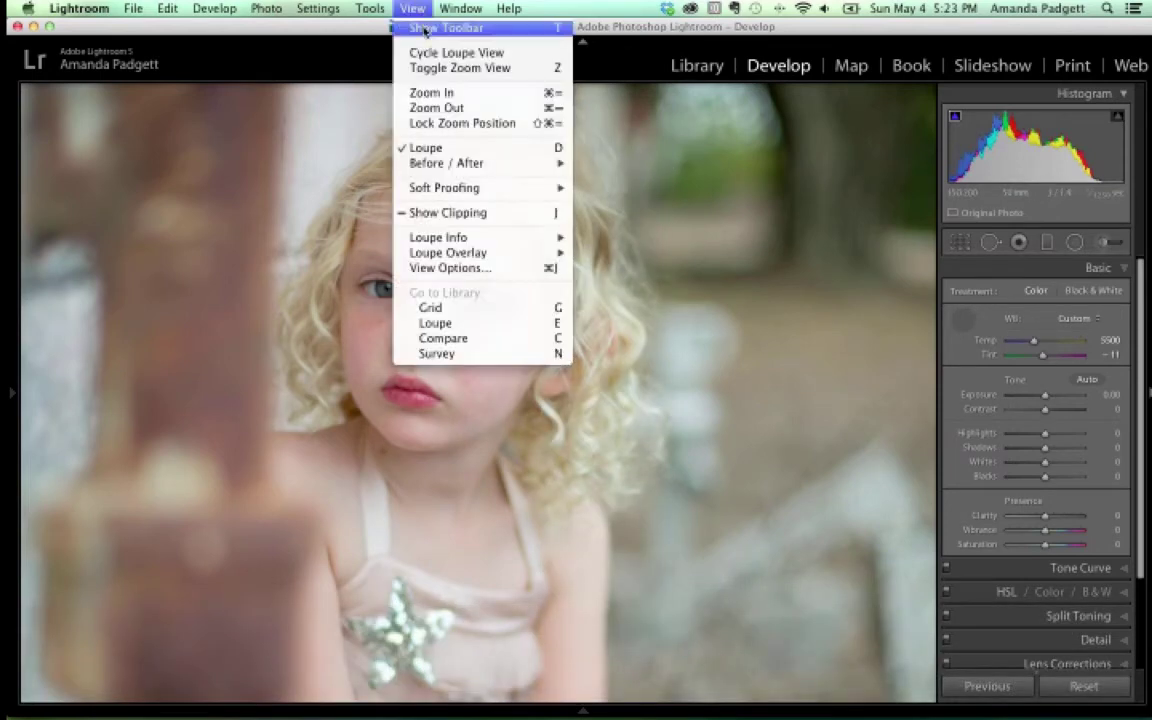
left_click(424, 27)
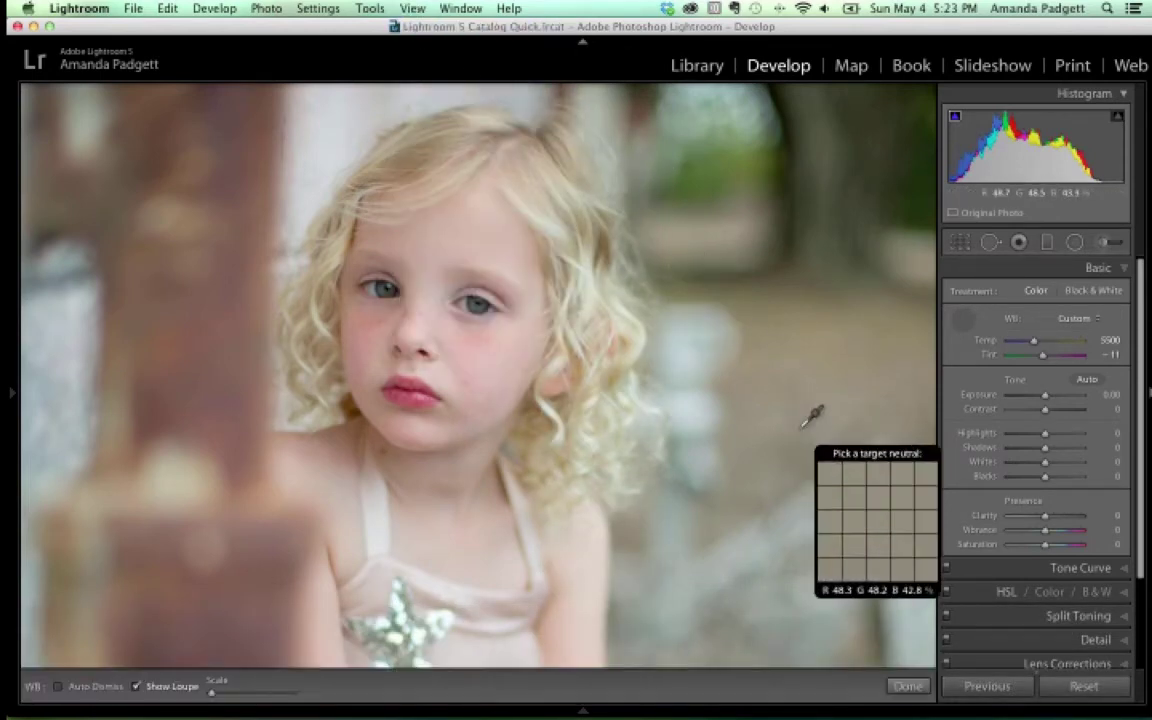
left_click(907, 686)
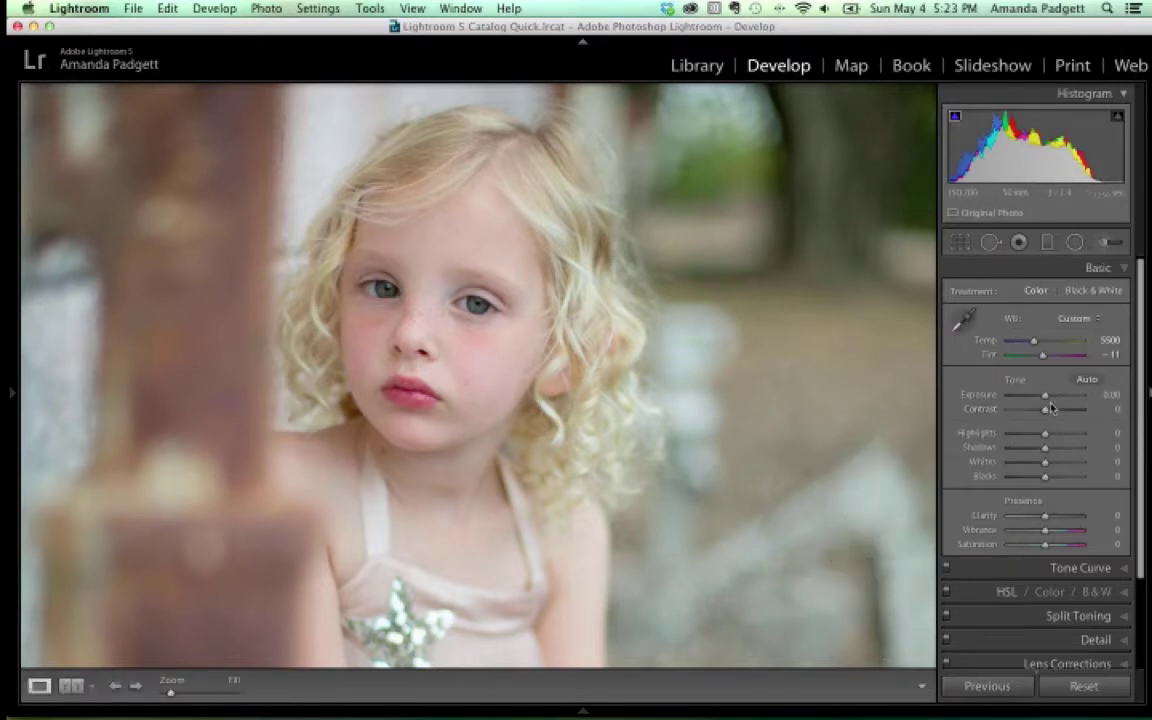
Try small Exposure changes, leaving it at 0.00, and raise Contrast to +10
left_click_drag(1048, 399, 1049, 402)
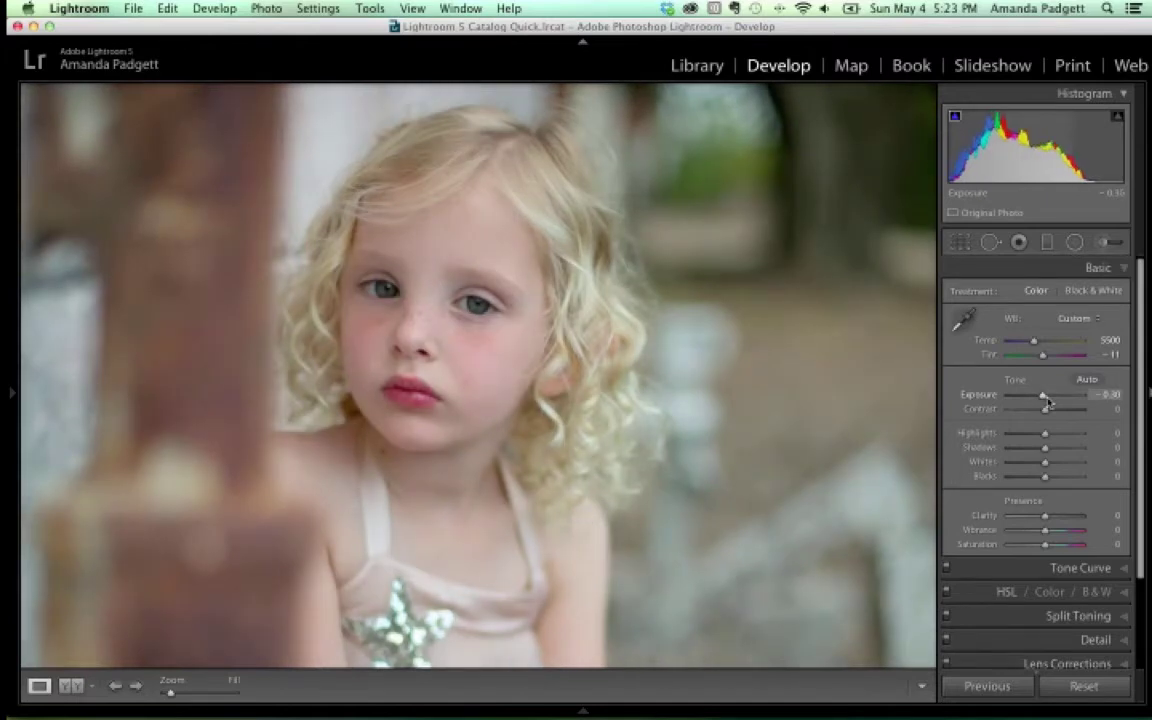
left_click_drag(1044, 400, 1045, 400)
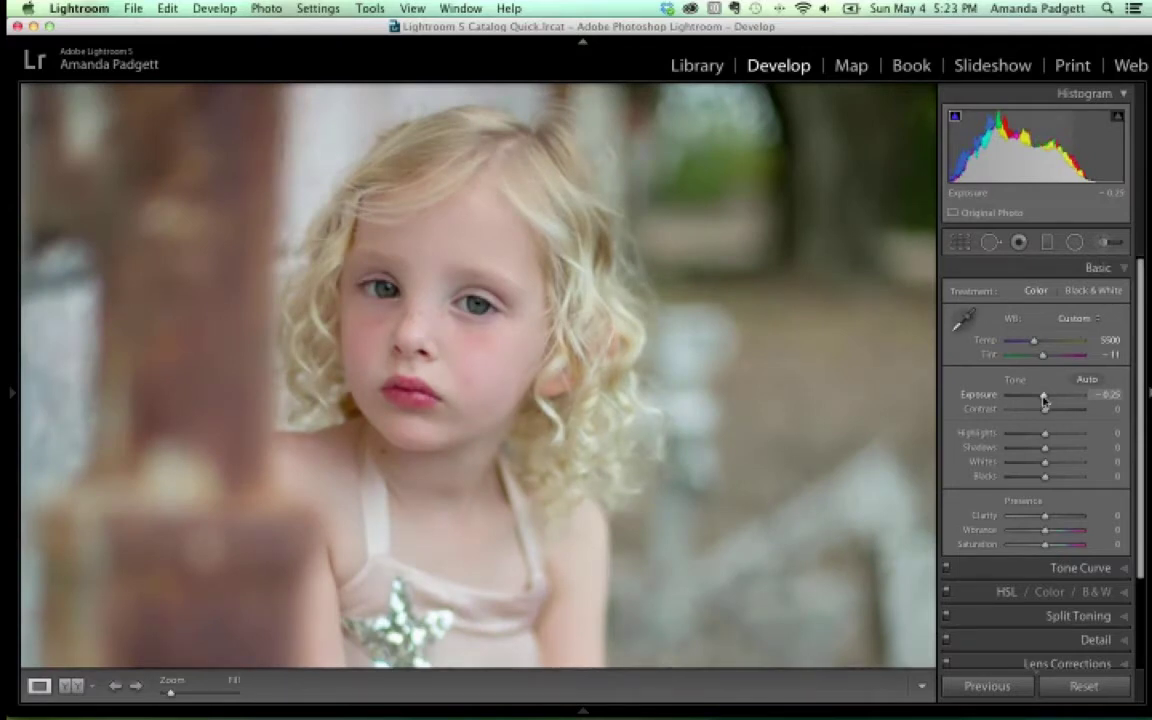
left_click_drag(1044, 400, 1045, 400)
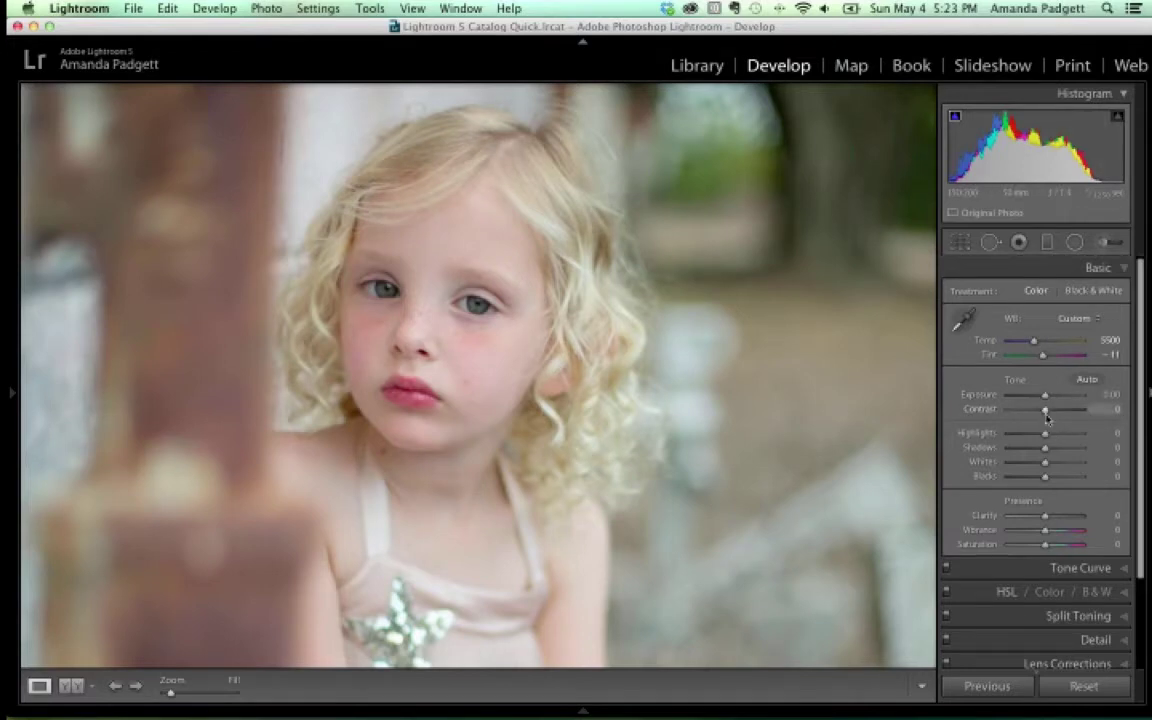
left_click_drag(1047, 416, 1047, 412)
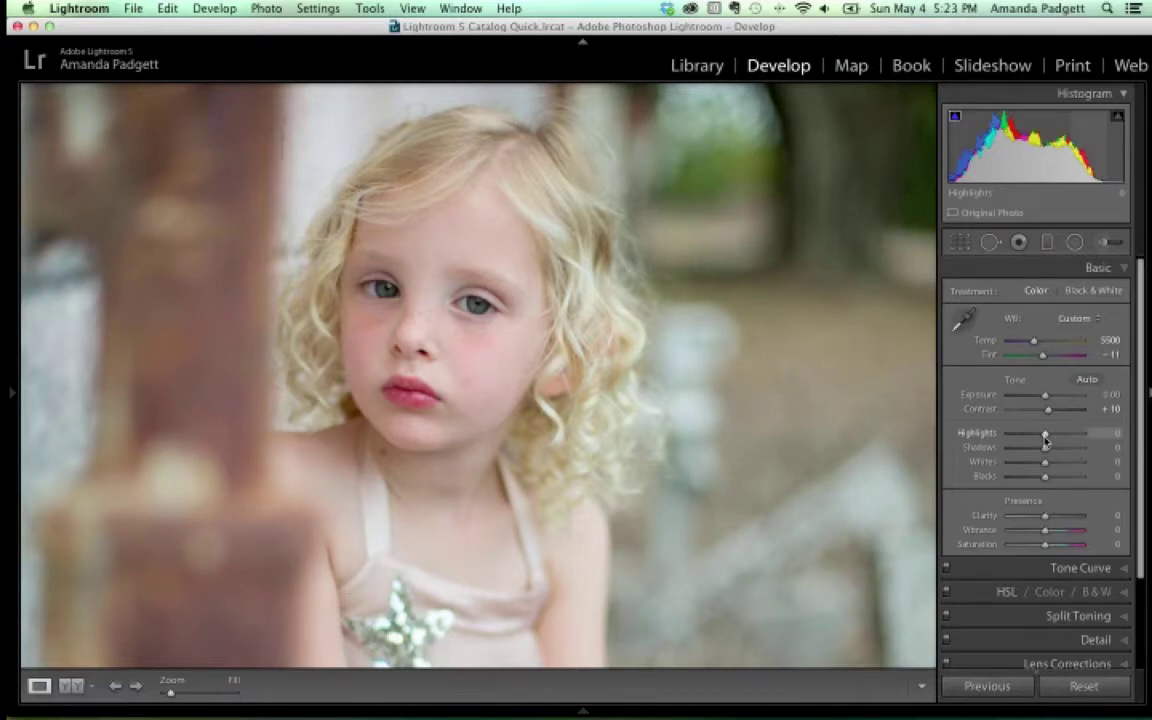
Open the fifth filmstrip photo, the backlit curly-haired girl, and try the highlight clipping warning
mouse_move(342, 712)
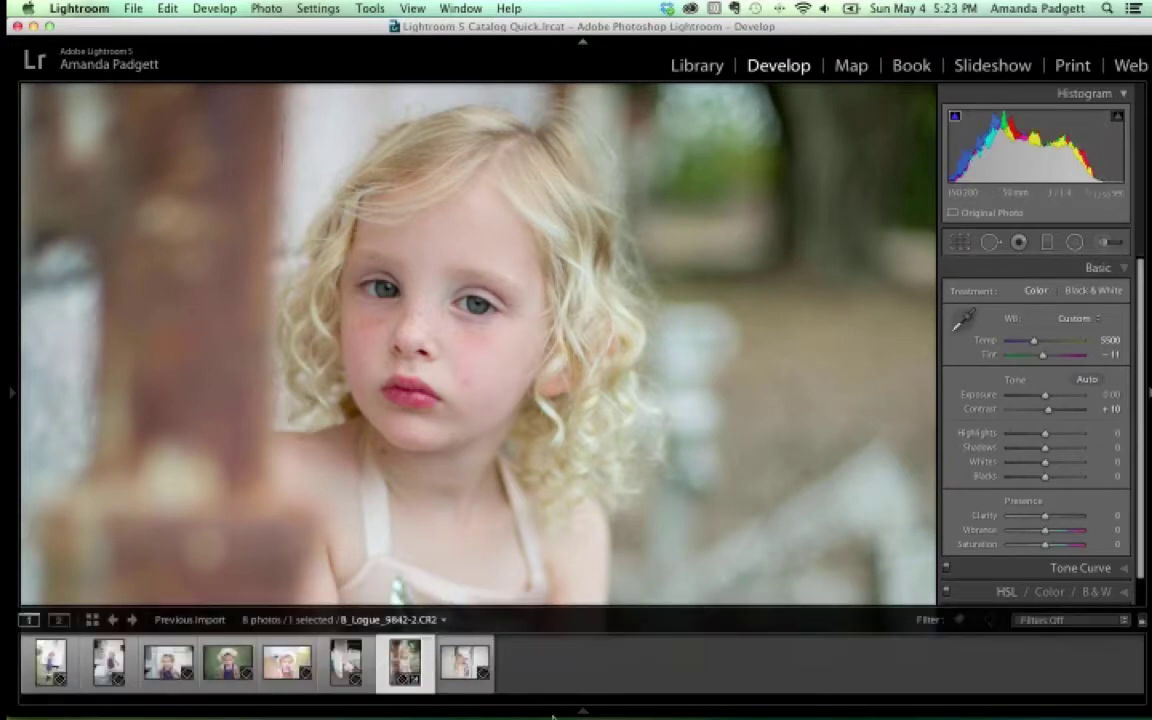
left_click(285, 662)
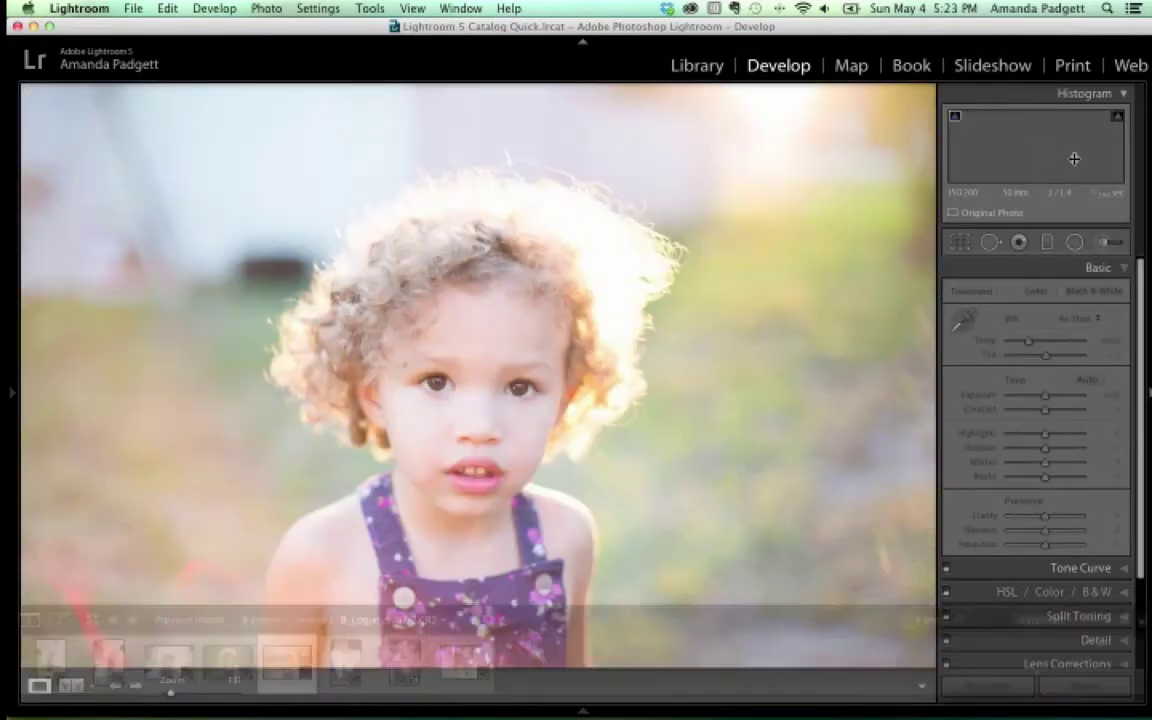
left_click(1120, 119)
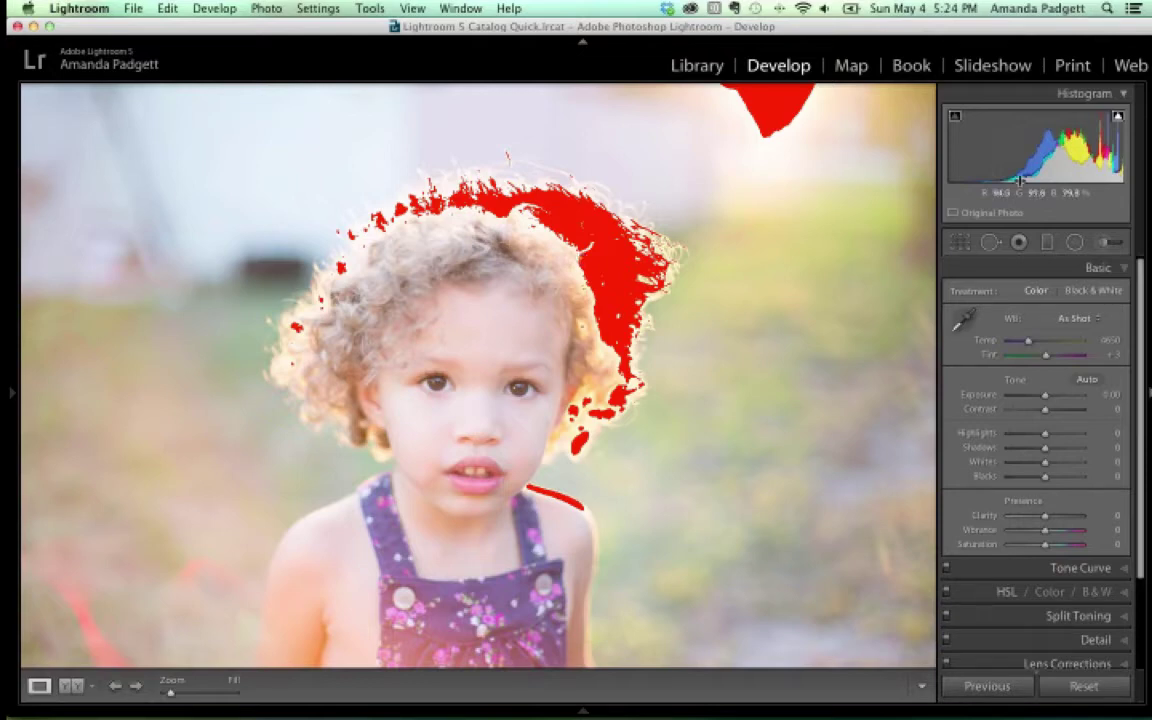
left_click(1119, 118)
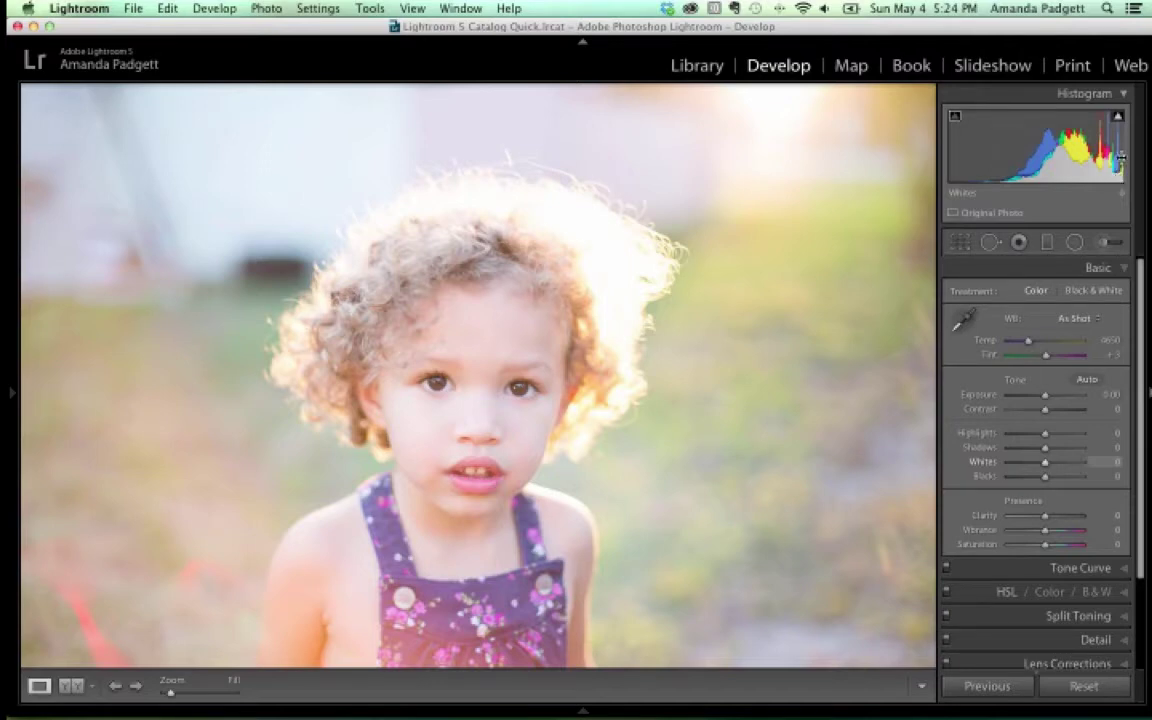
With highlight clipping shown, set Highlights to -75 and Exposure to -0.40
mouse_move(1118, 117)
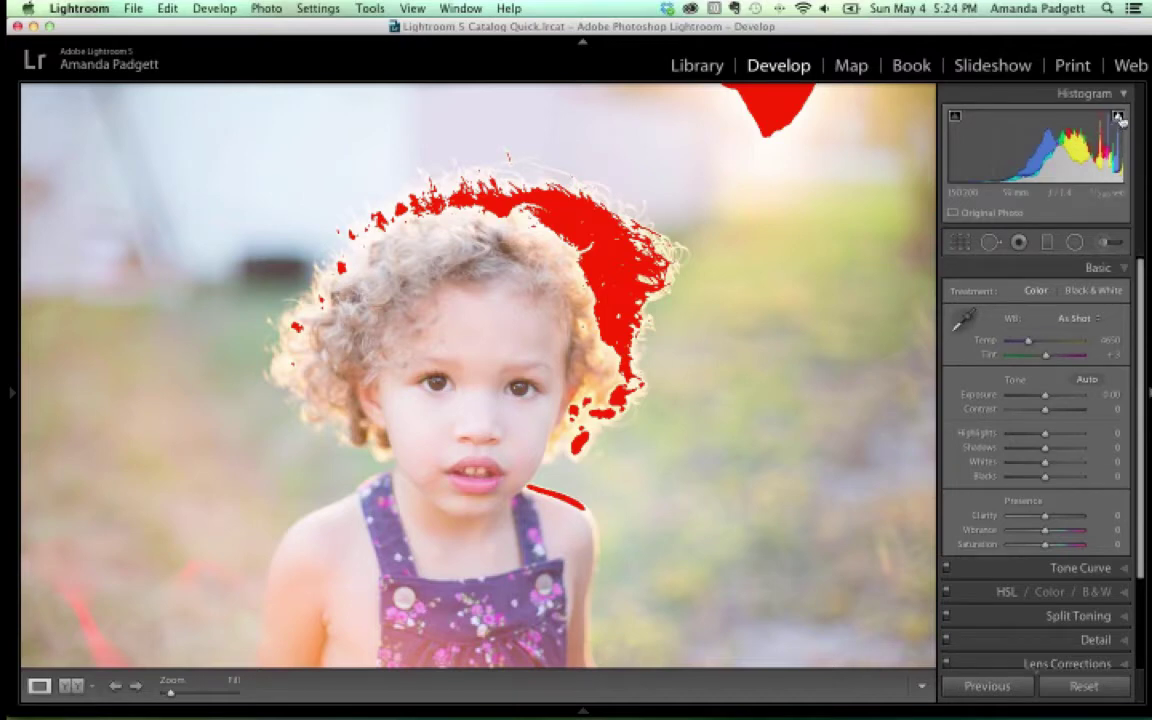
left_click(1119, 117)
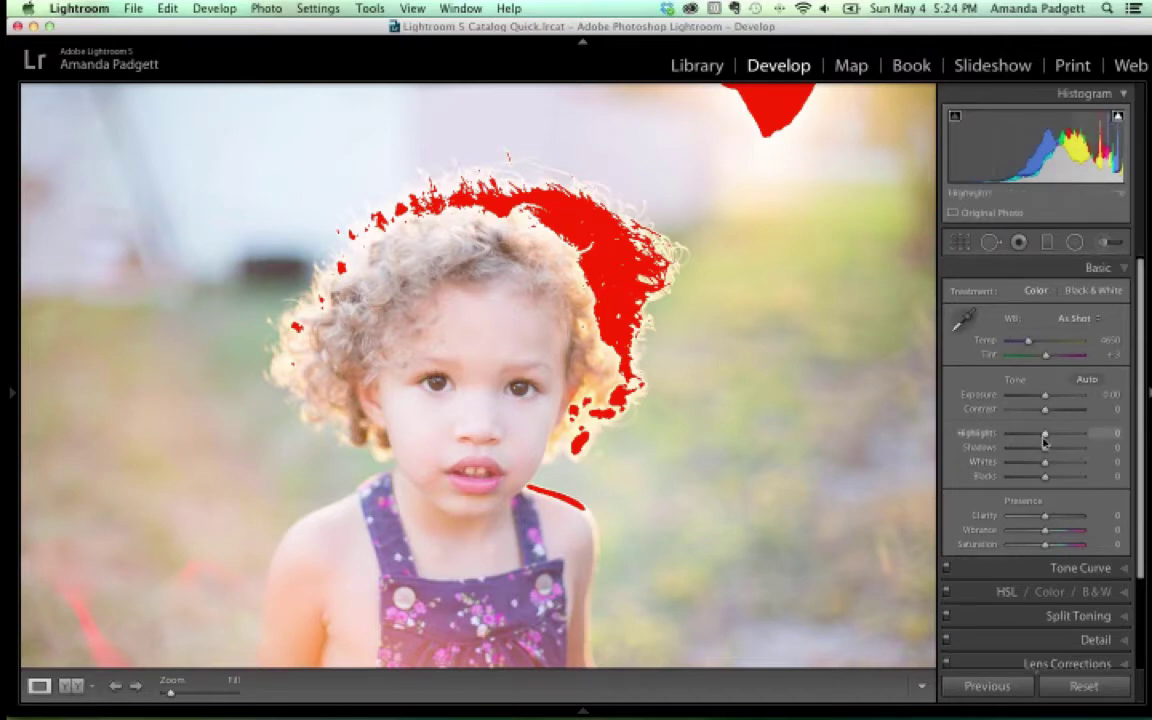
left_click_drag(1045, 437, 1019, 437)
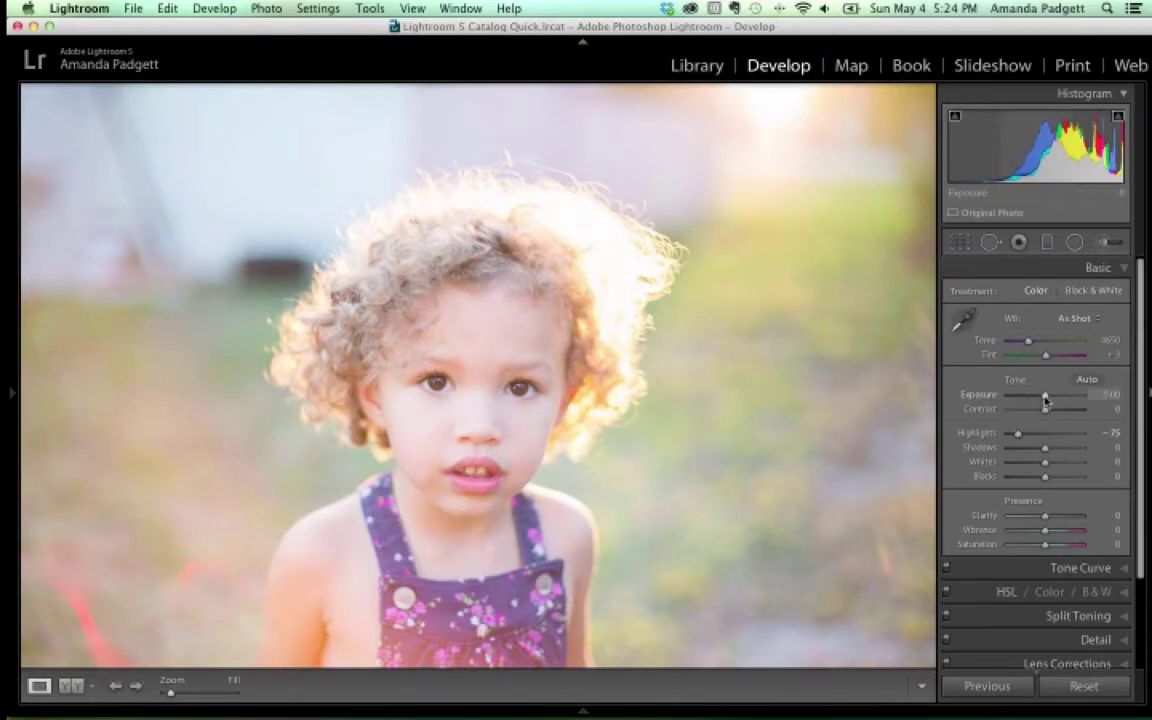
left_click_drag(1045, 397, 1042, 397)
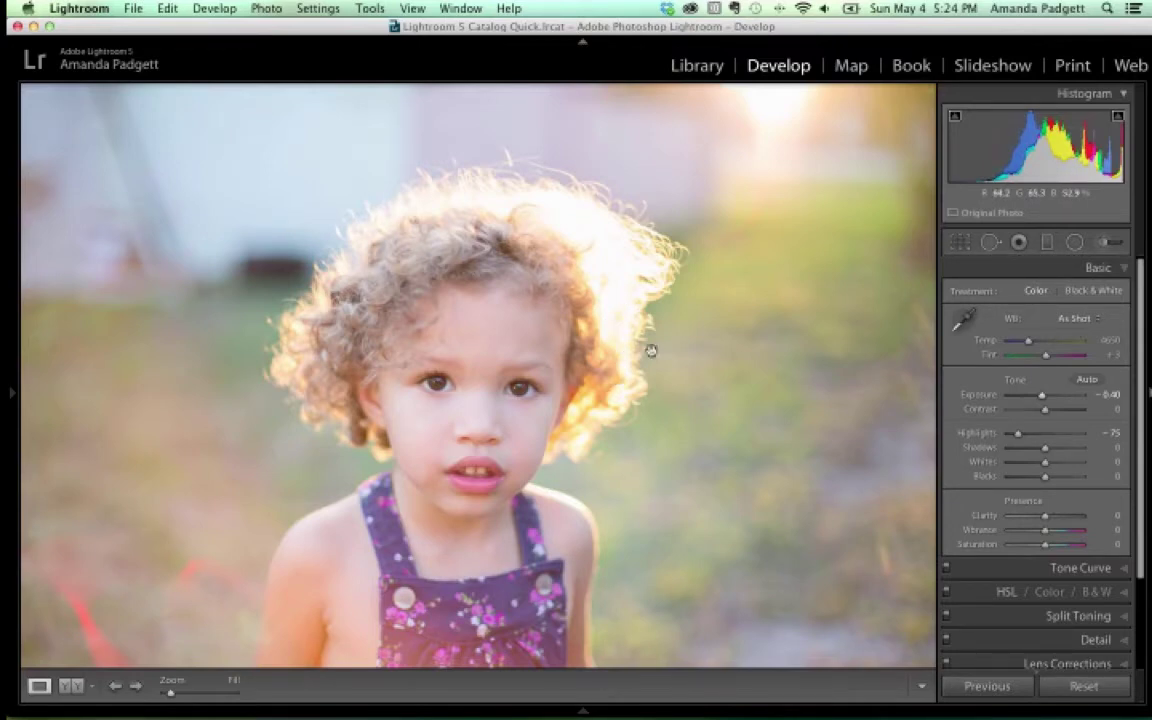
Return to the blonde girl portrait and set Whites to +3 so the dress doesn't clip
mouse_move(470, 714)
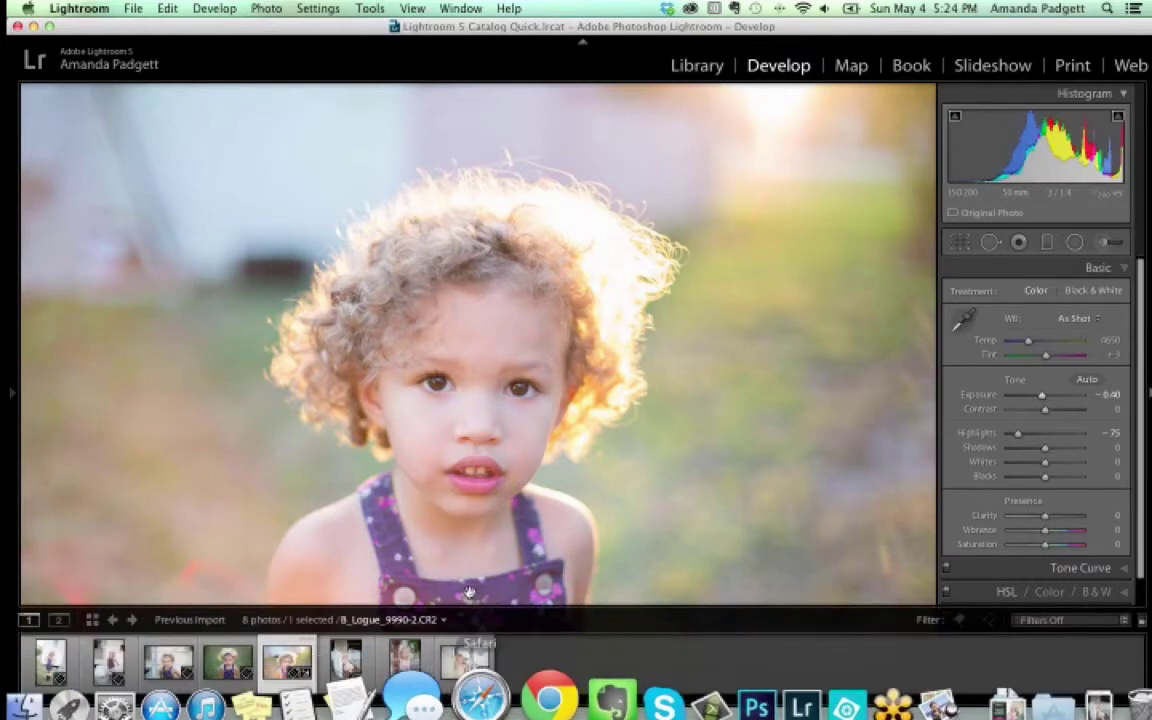
left_click(408, 662)
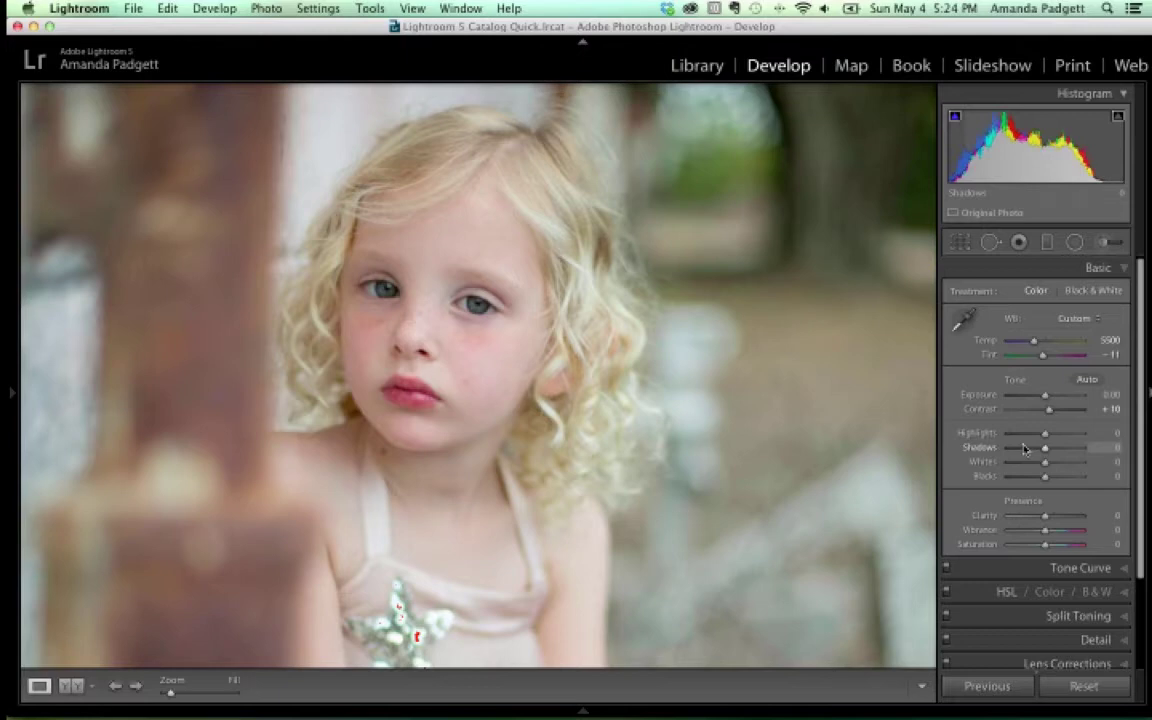
left_click_drag(1045, 448, 1046, 454)
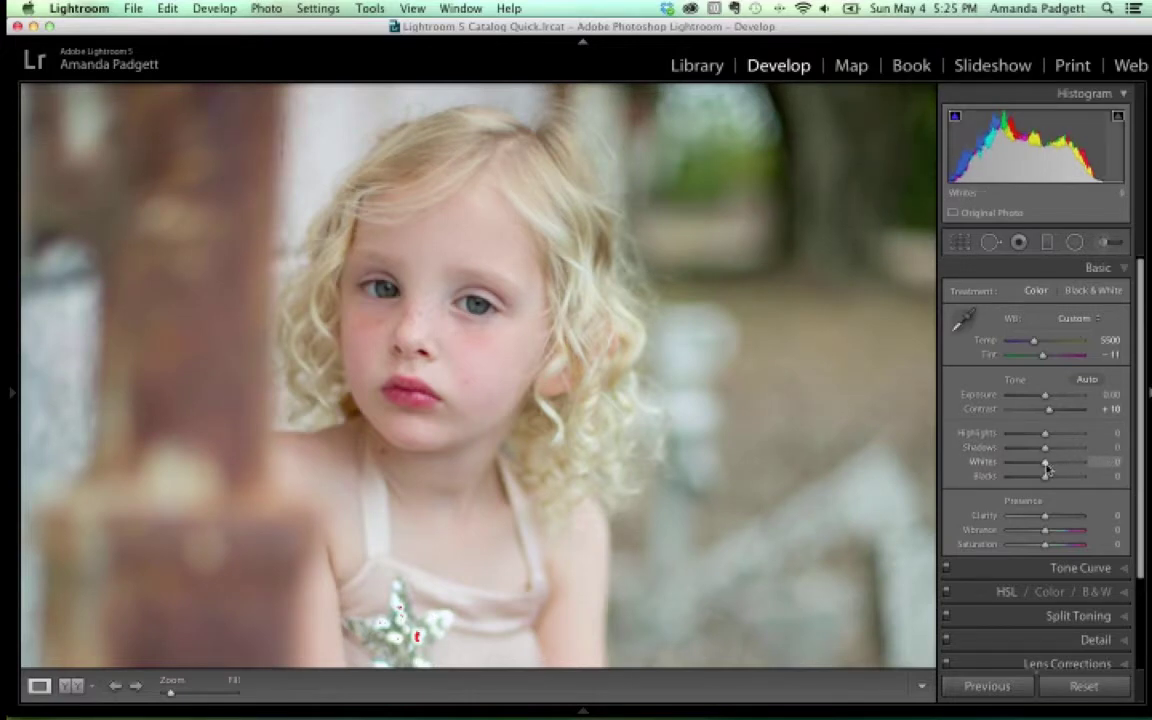
left_click_drag(1048, 466, 1054, 466)
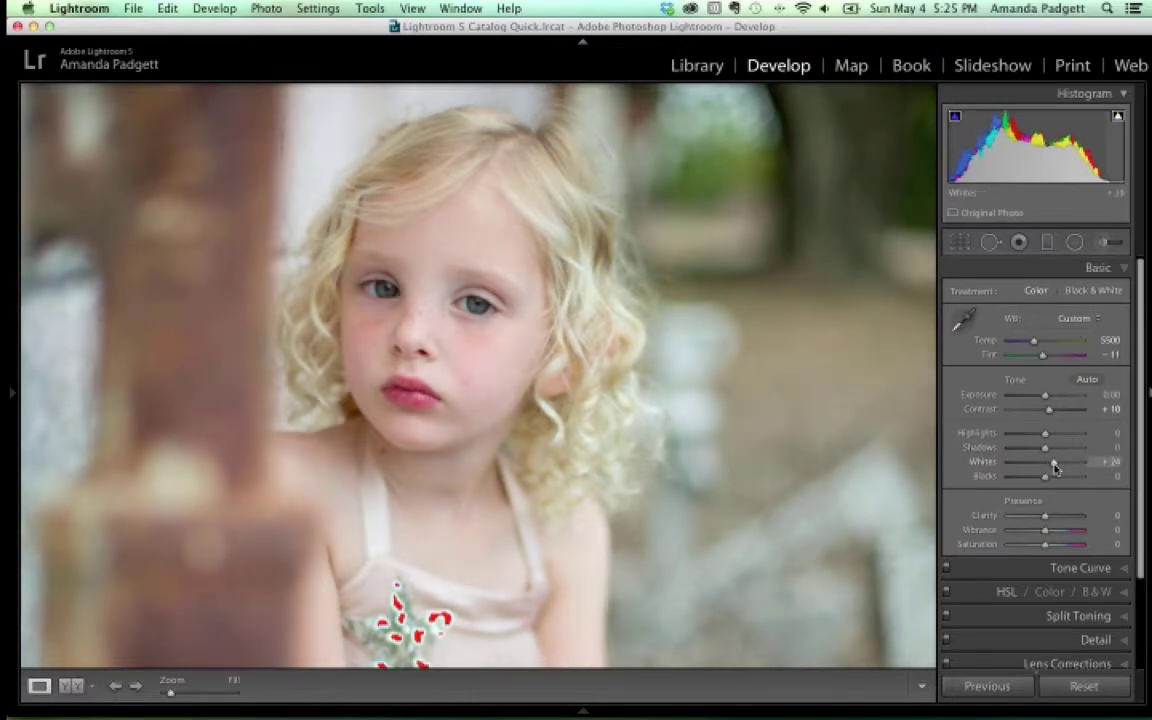
left_click_drag(485, 587, 509, 478)
left_click_drag(1054, 462, 1045, 467)
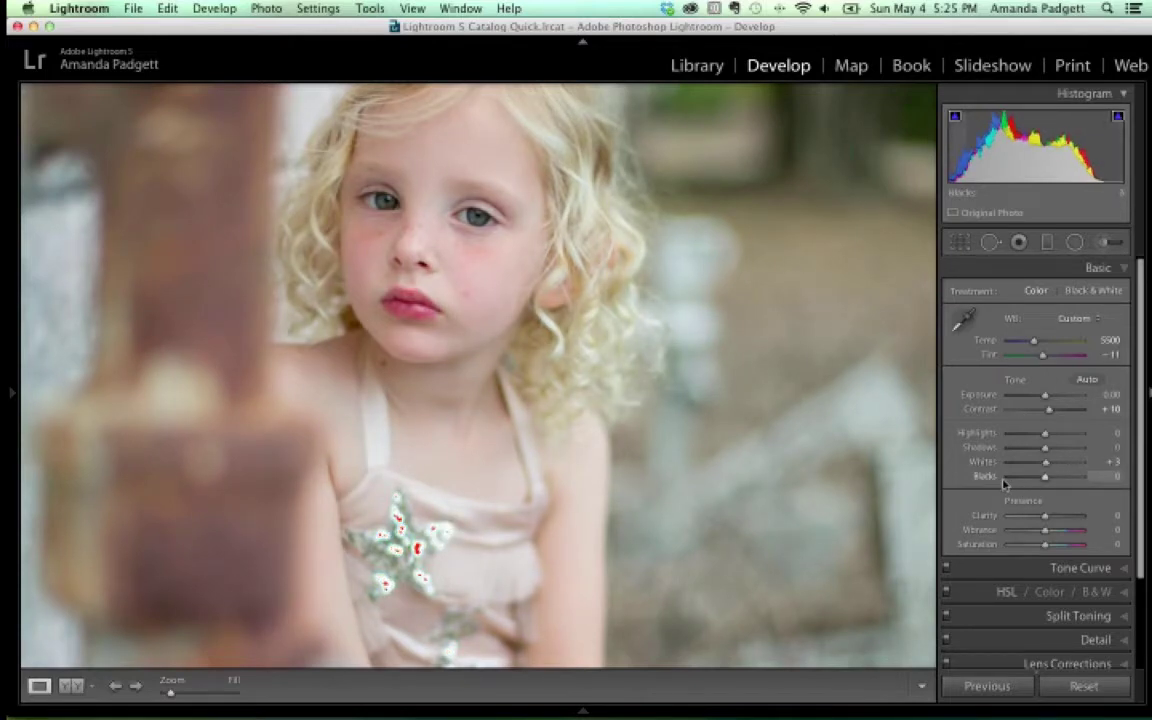
key("z")
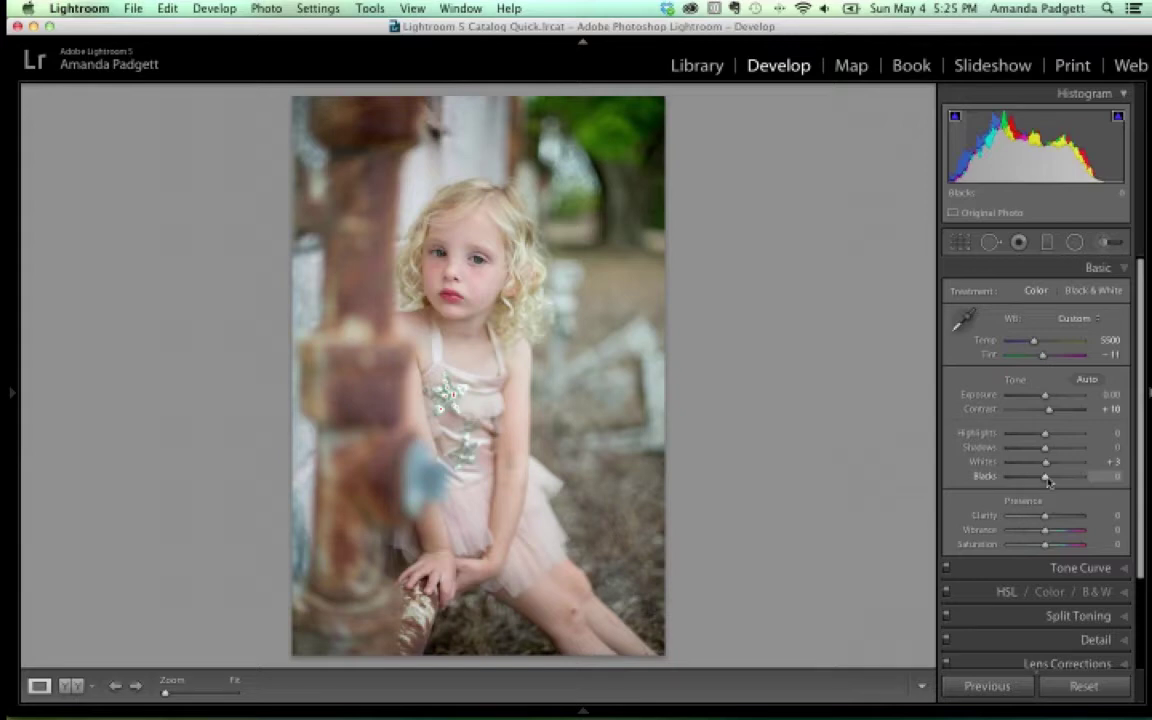
Alt-drag the Blacks slider to -24 while watching the clipping preview
key("alt")
left_click(1046, 478, "alt")
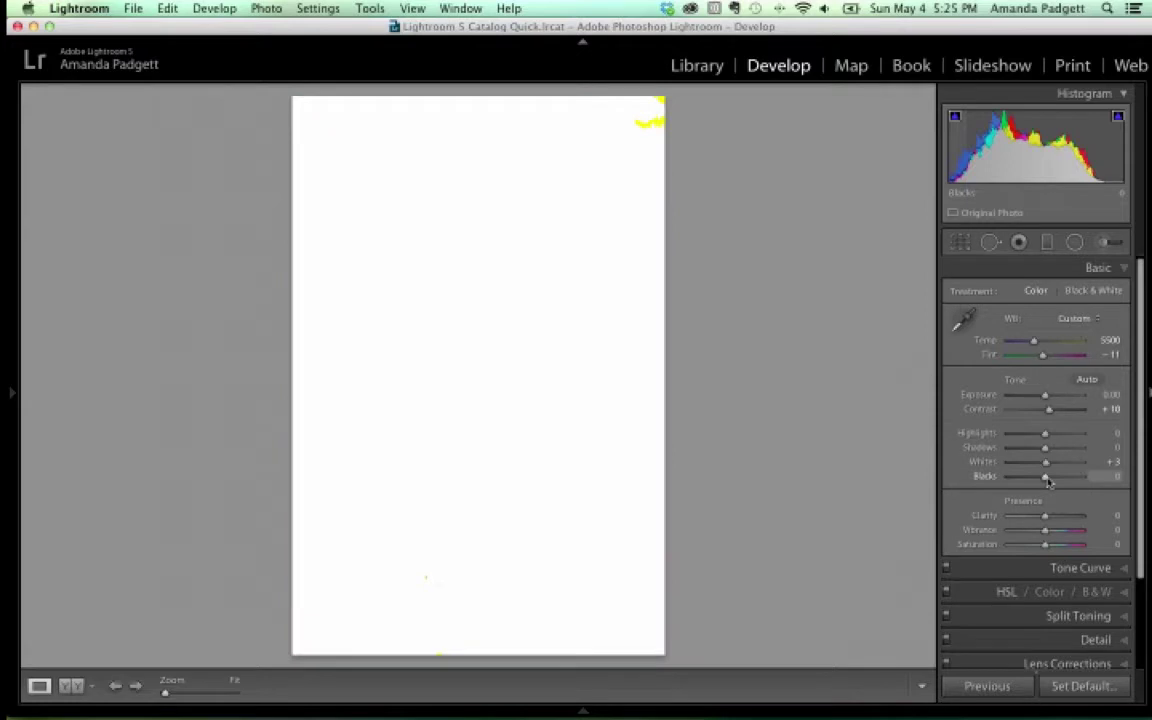
left_click_drag(1047, 481, 1040, 481)
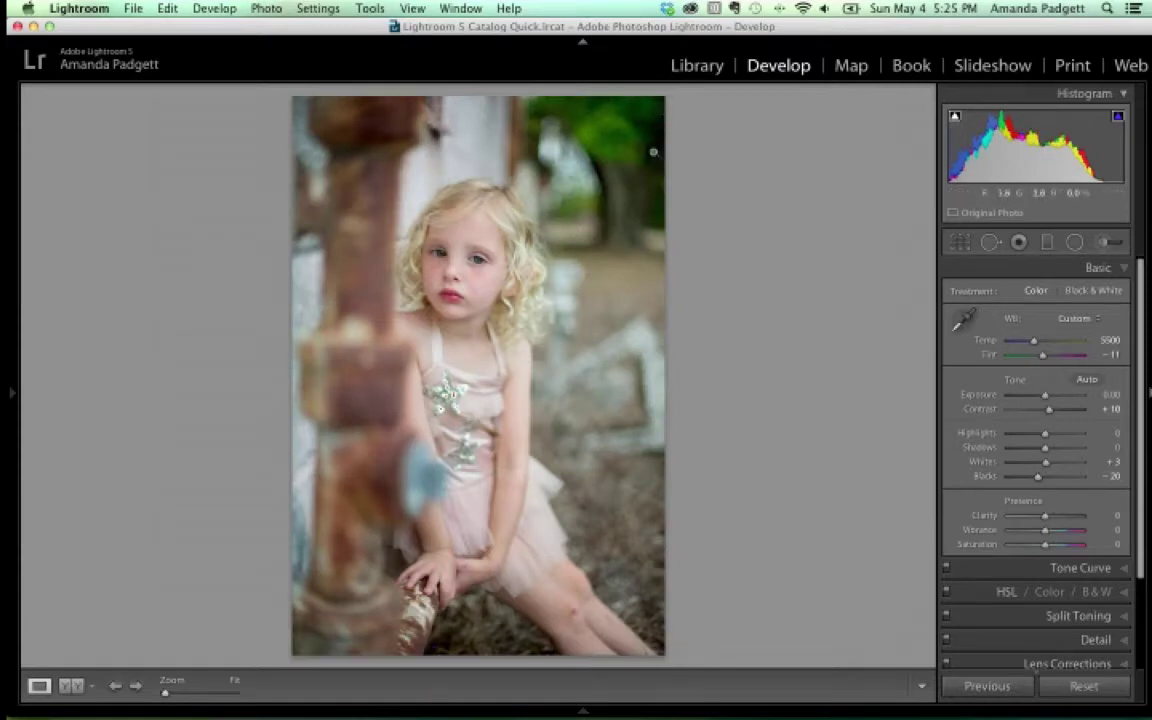
left_click_drag(1040, 481, 1037, 482)
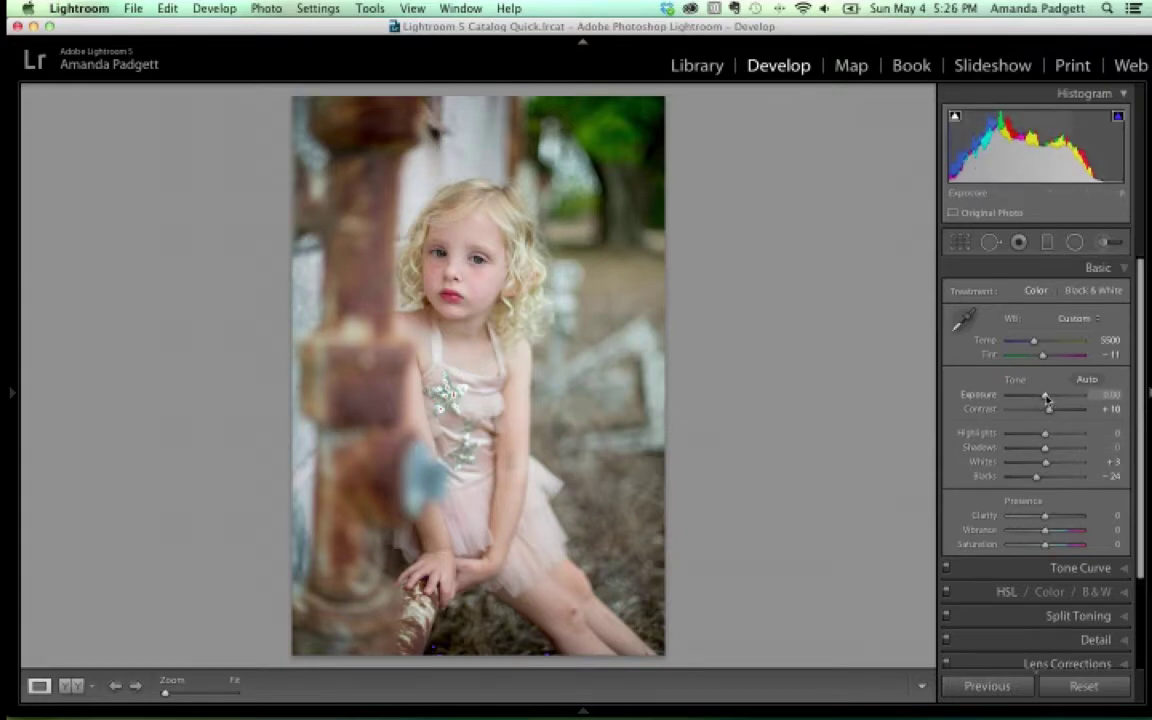
Raise the portrait's Exposure to +0.15
left_click_drag(1046, 398, 1047, 398)
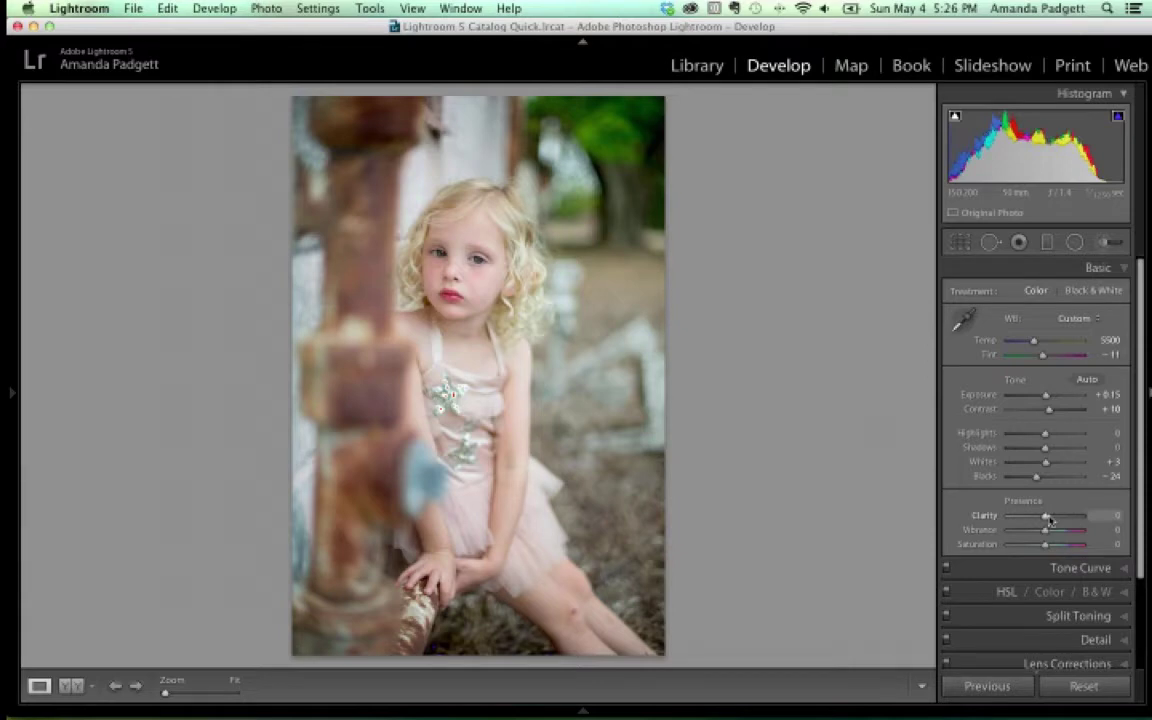
Zoom to 1:1 on the child's face and eyes and raise Clarity
key("super+equal")
key("super+equal")
key("super+equal")
key("super+equal")
key("super+equal")
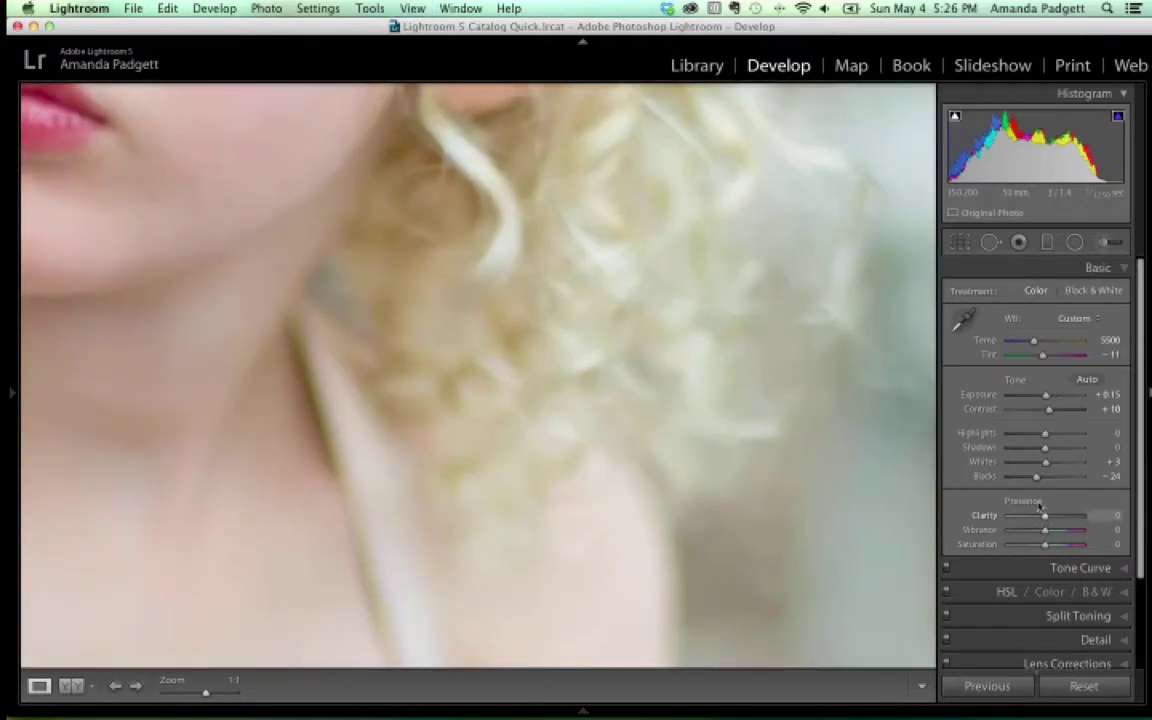
left_click_drag(224, 170, 578, 513)
left_click_drag(478, 291, 504, 440)
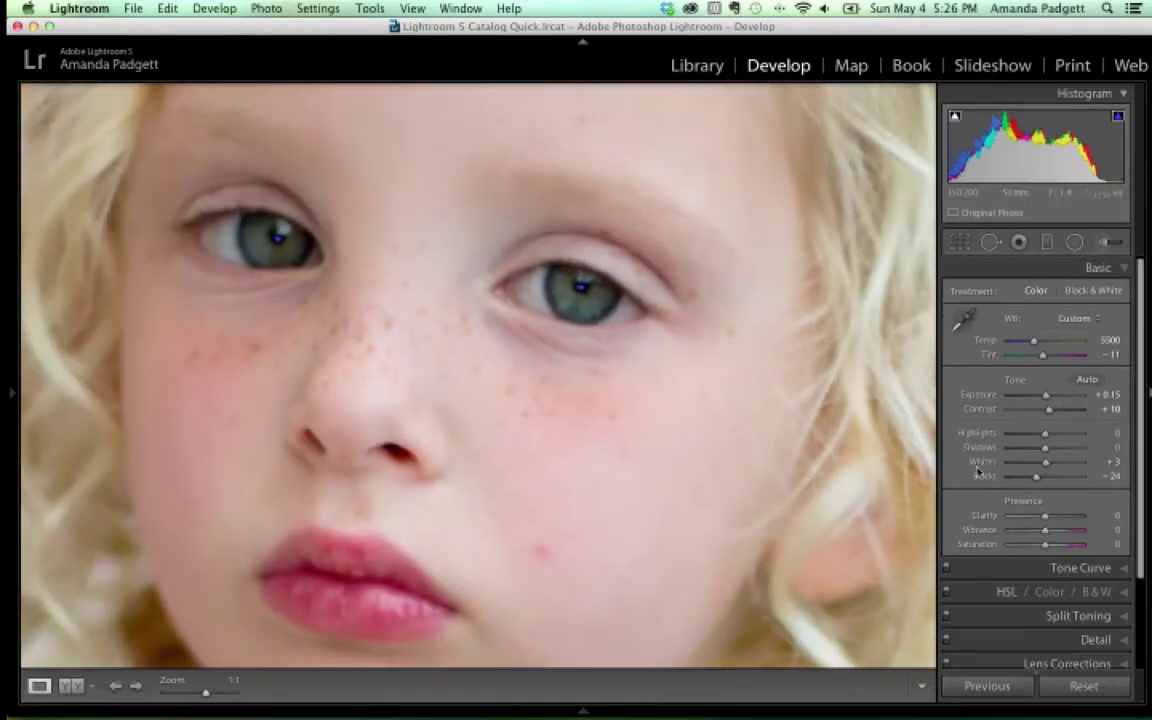
left_click_drag(1045, 516, 1064, 520)
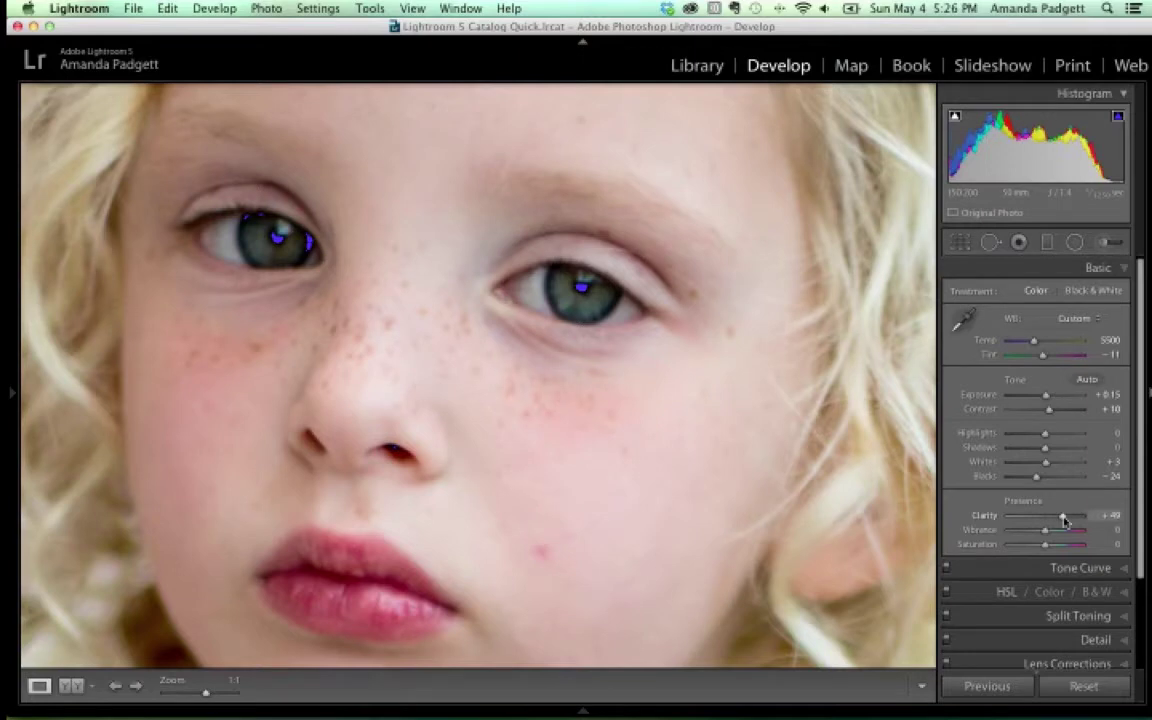
Compare Before/After, lower Clarity to a subtle +9, and return to the single zoomed-out view
left_click(73, 688)
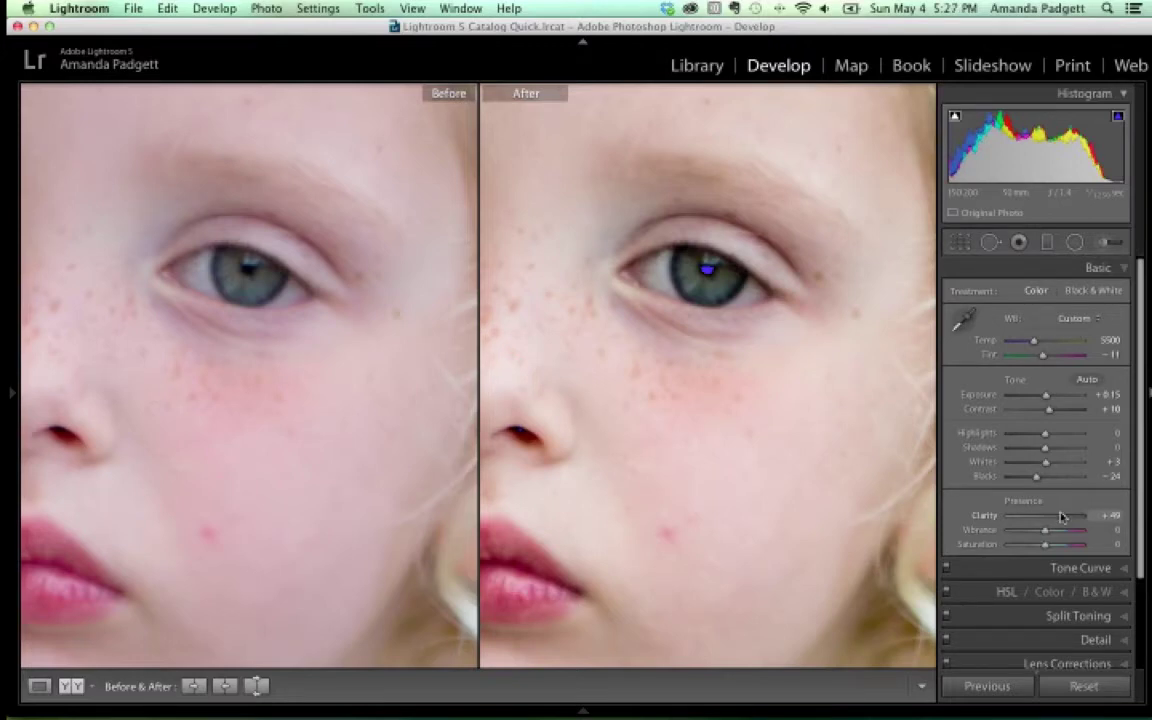
left_click_drag(1065, 521, 1050, 524)
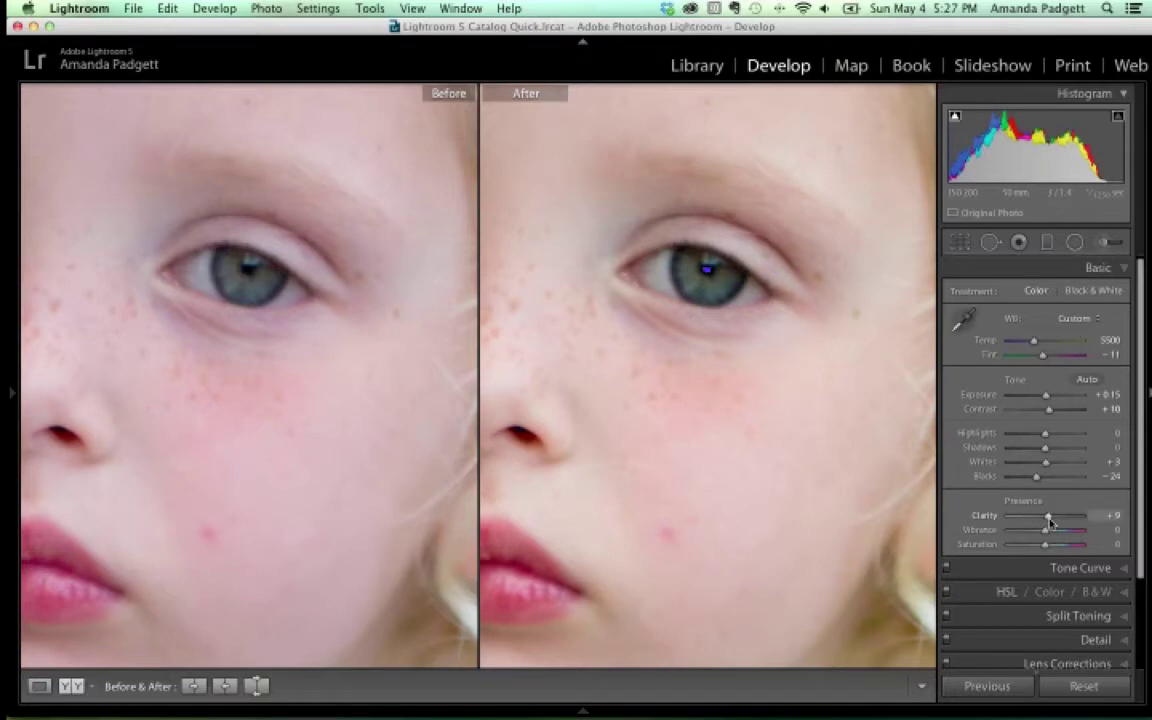
key("z")
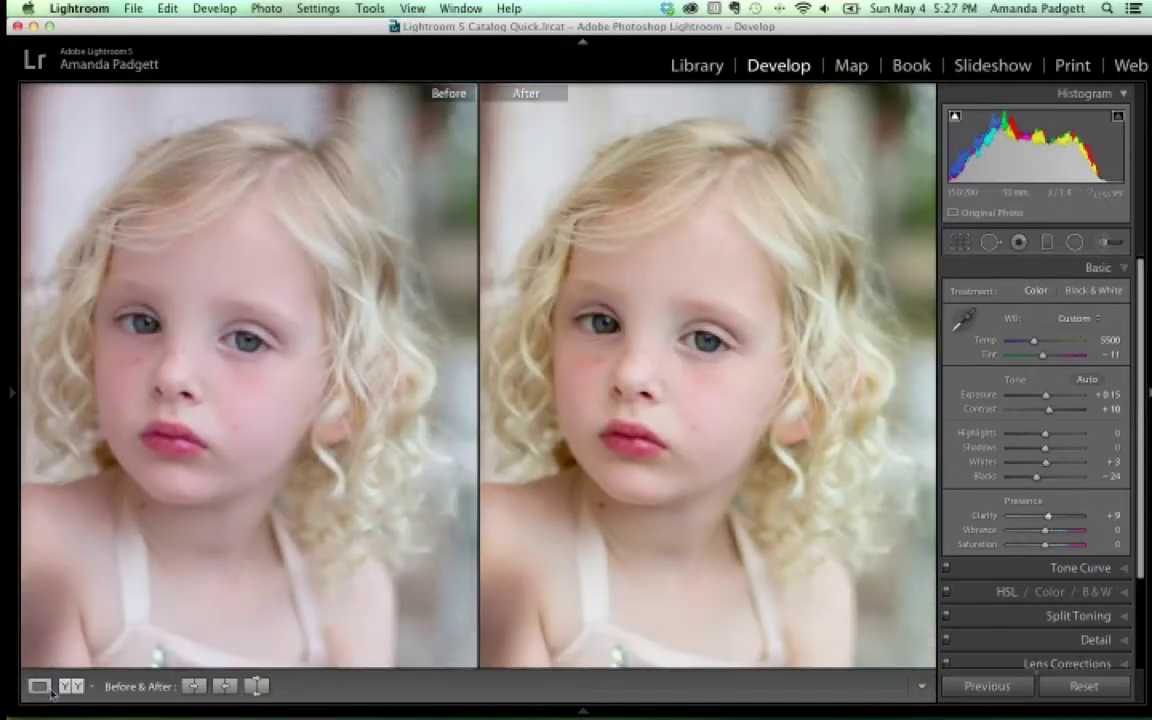
key("y")
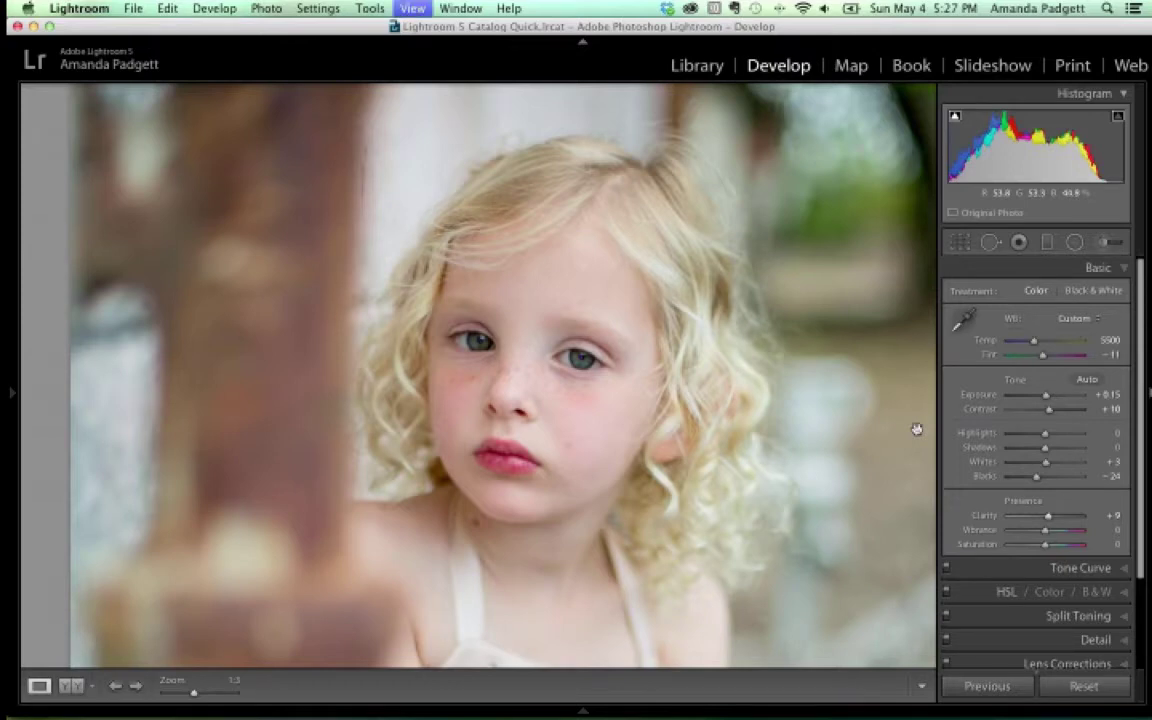
Fit the portrait in view, try a Vibrance boost, then reset it and raise Saturation to about +33
left_click(917, 429)
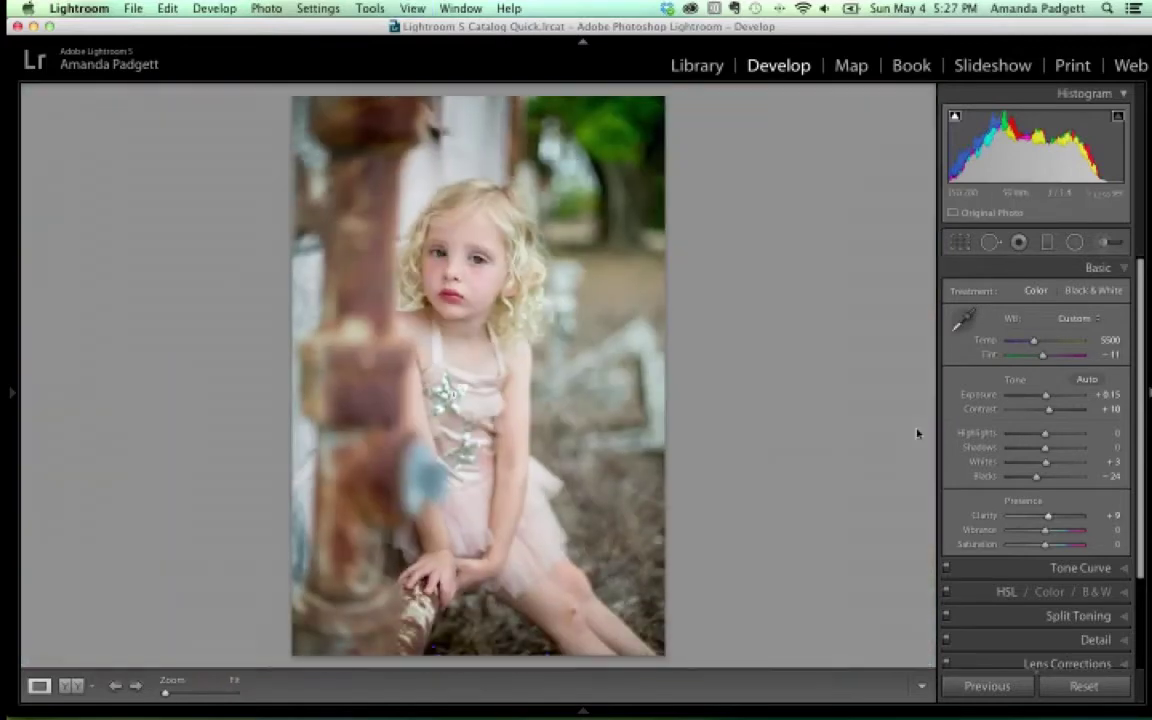
left_click_drag(1045, 530, 1058, 534)
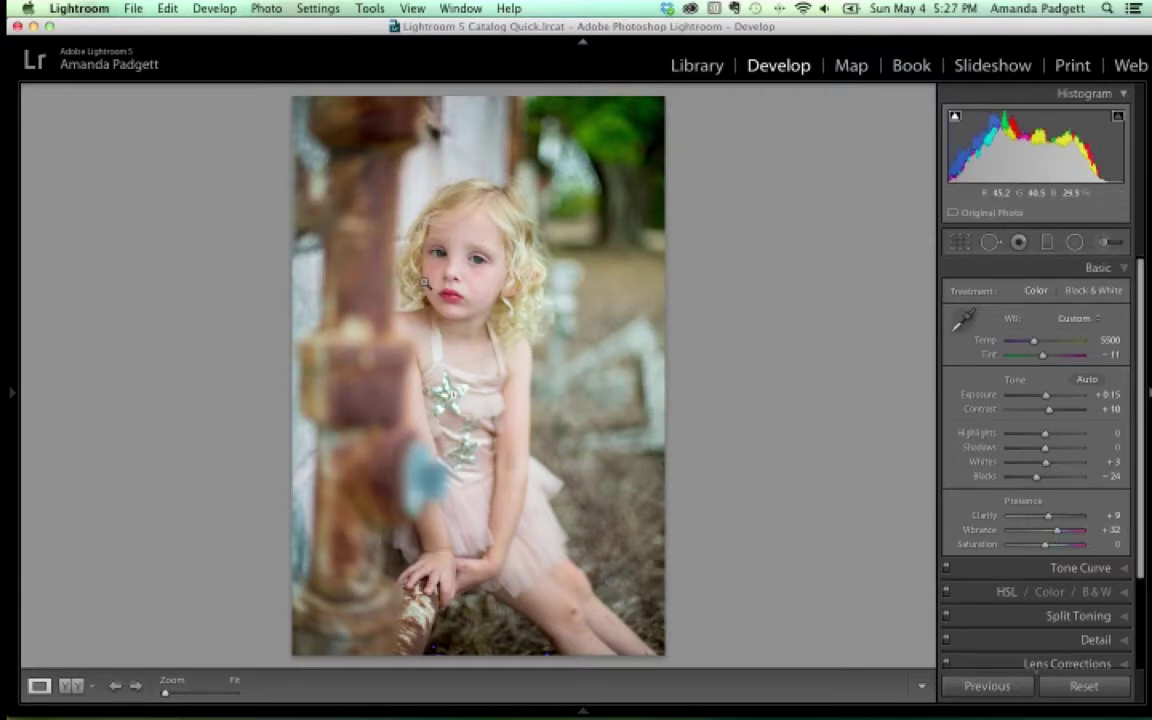
double_click(981, 535)
left_click_drag(1046, 547, 1057, 545)
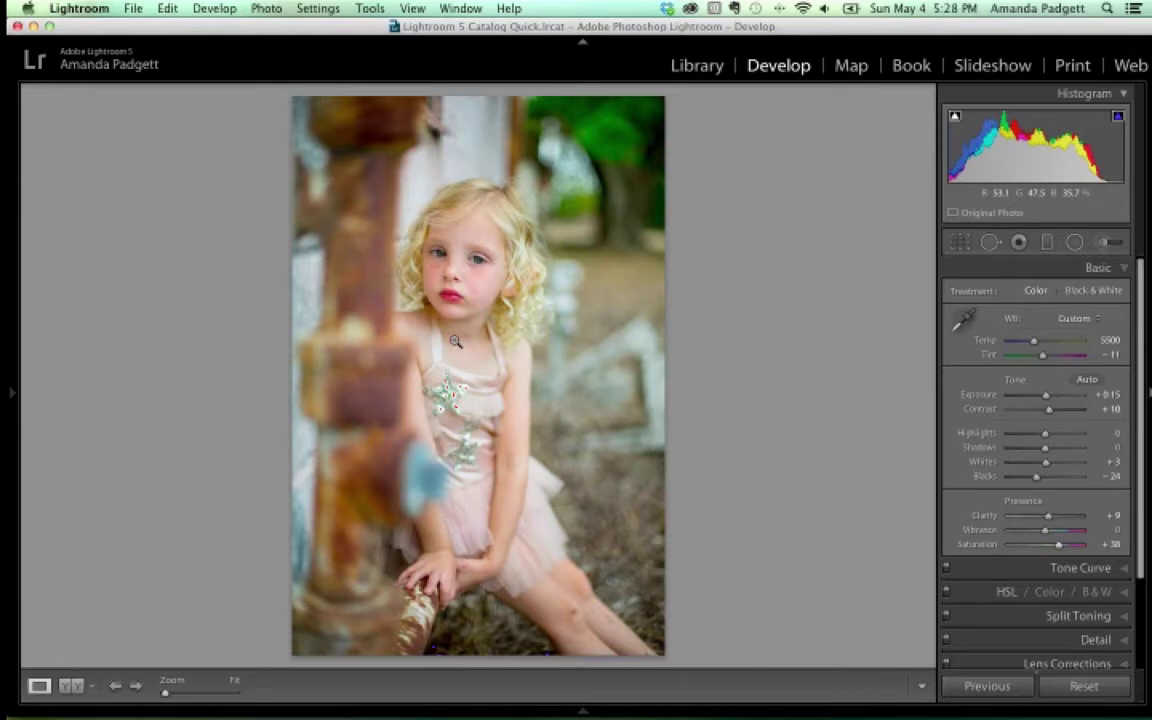
Reset Saturation to 0 and boost Vibrance to +32 instead
double_click(975, 545)
left_click_drag(1045, 530, 1058, 536)
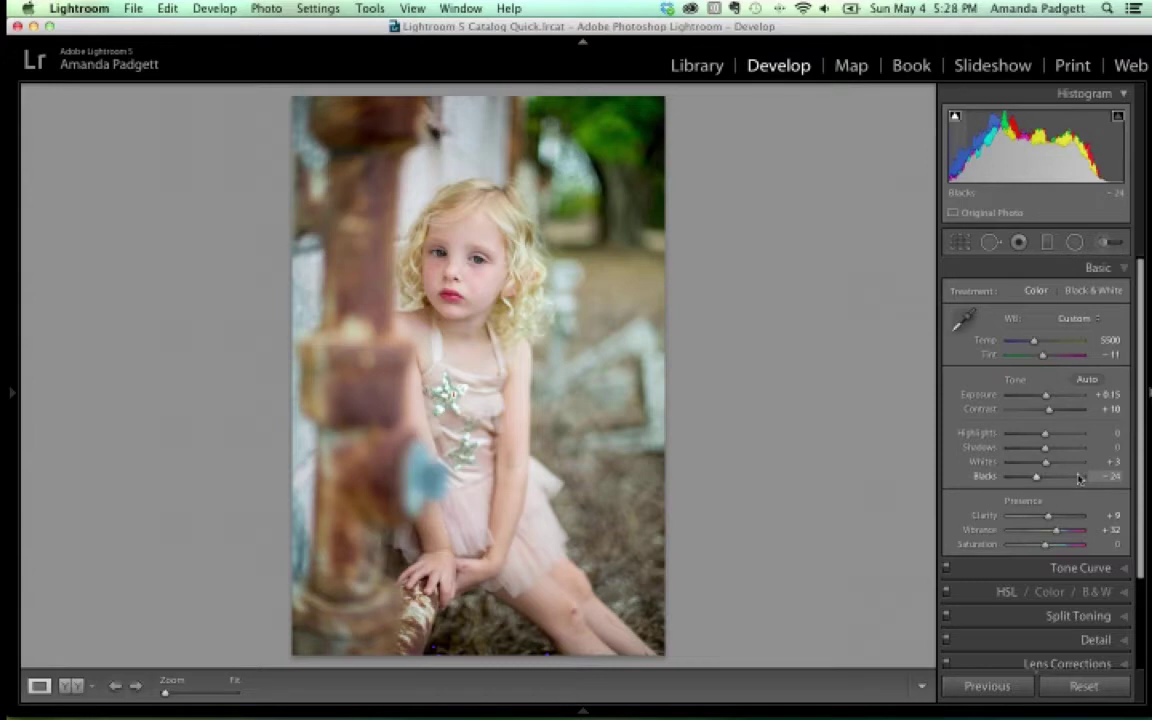
mouse_move(220, 714)
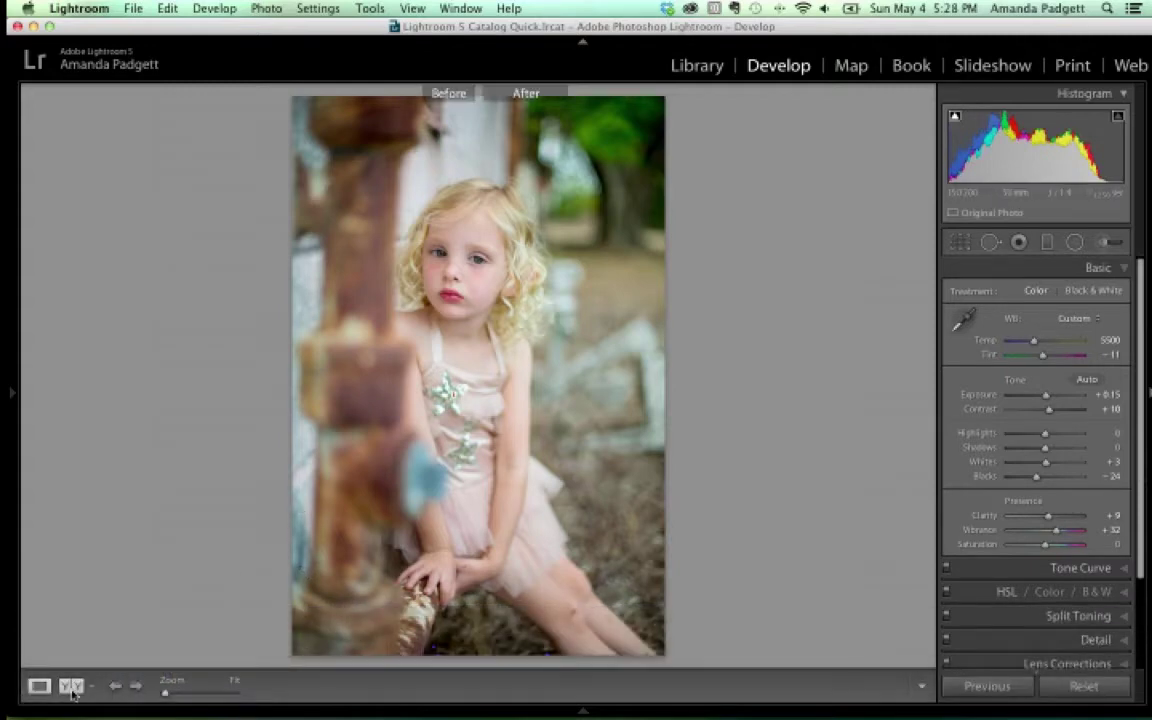
left_click(71, 687)
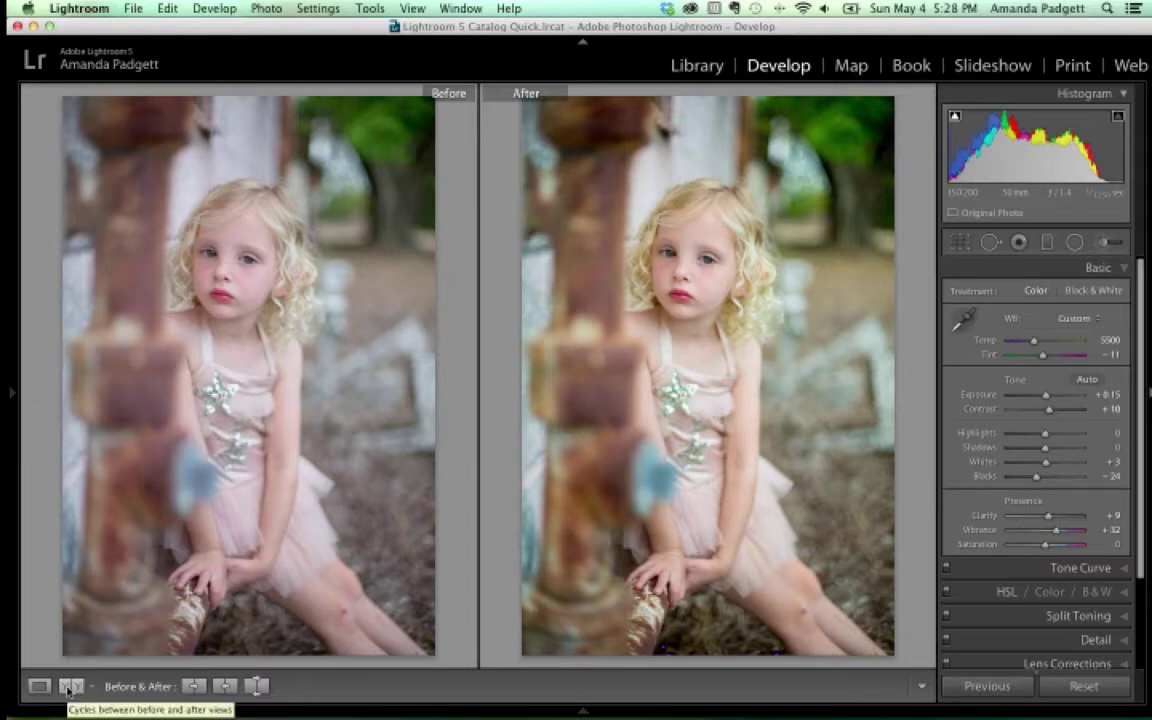
left_click(38, 687)
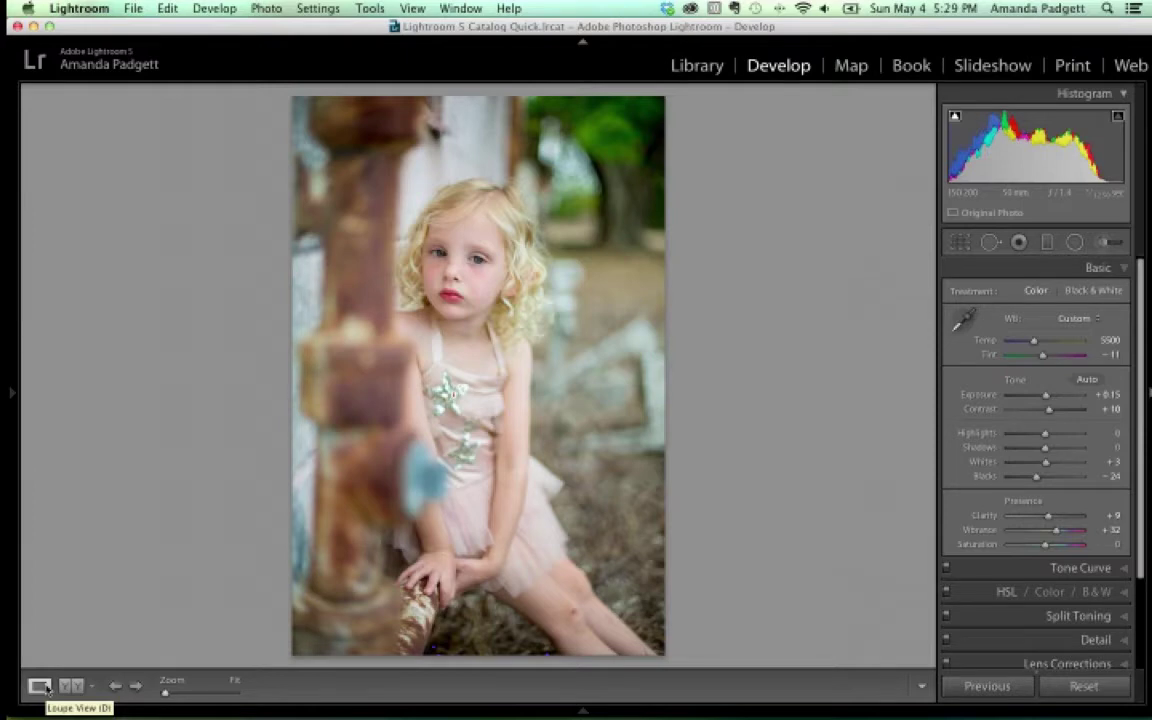
left_click(91, 687)
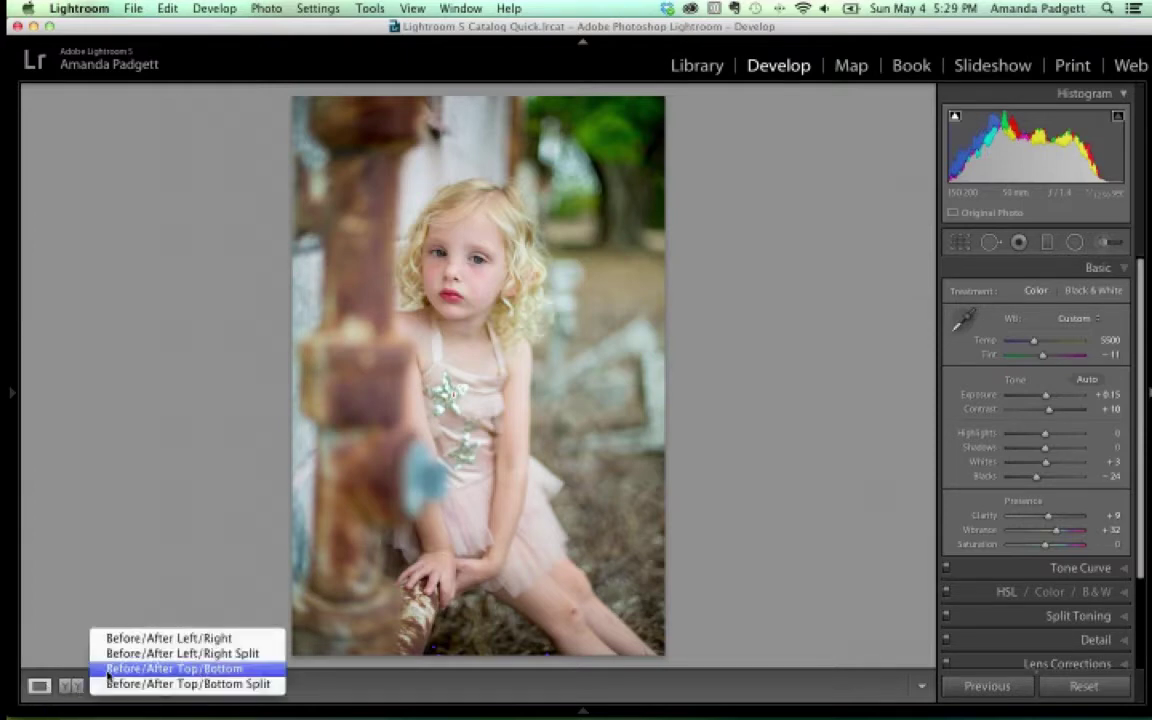
left_click(108, 678)
left_click(91, 689)
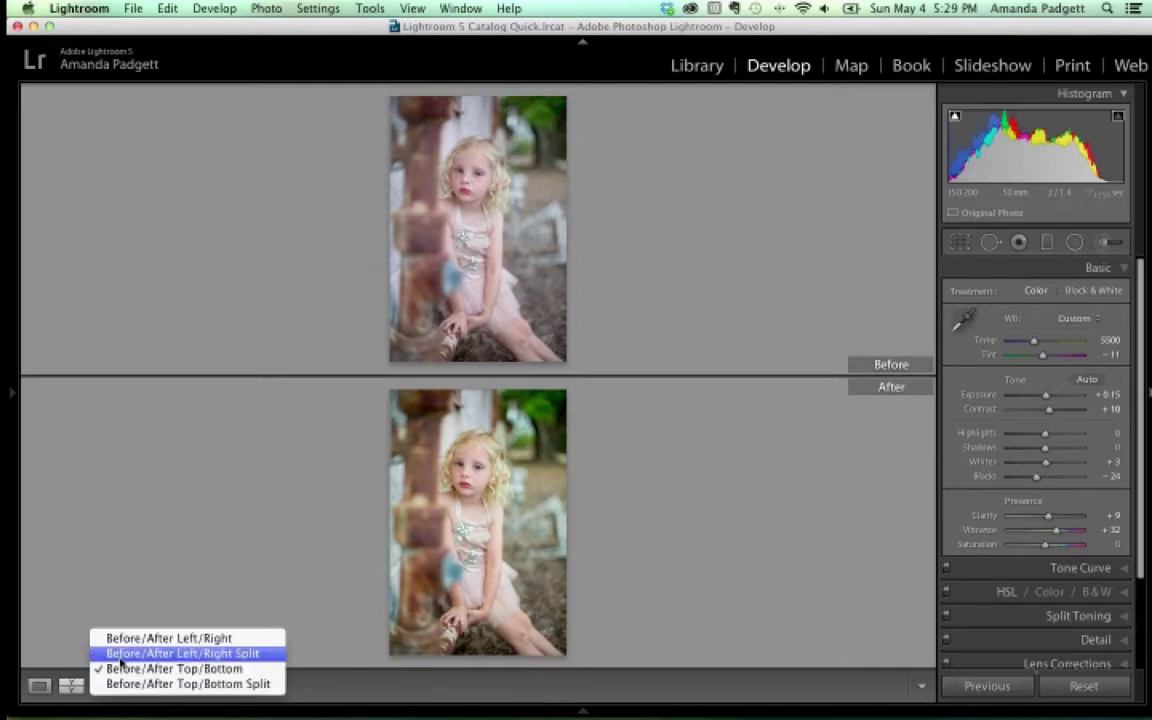
left_click(120, 657)
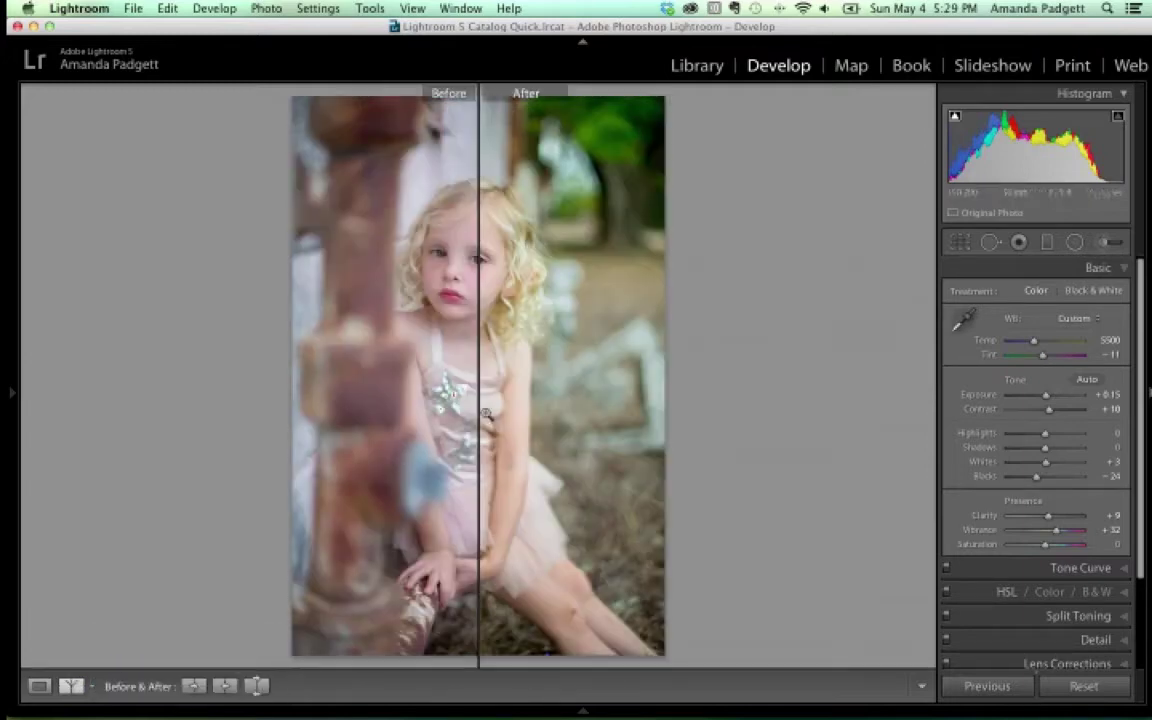
left_click(500, 405)
left_click(499, 404)
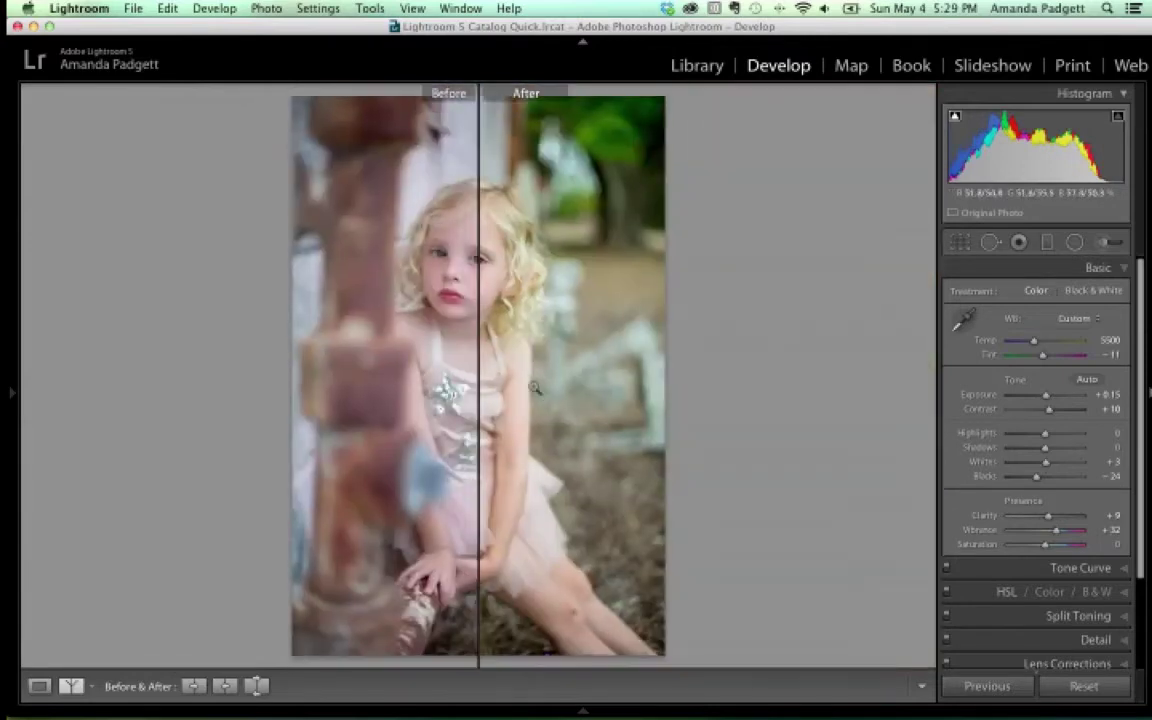
left_click(494, 320)
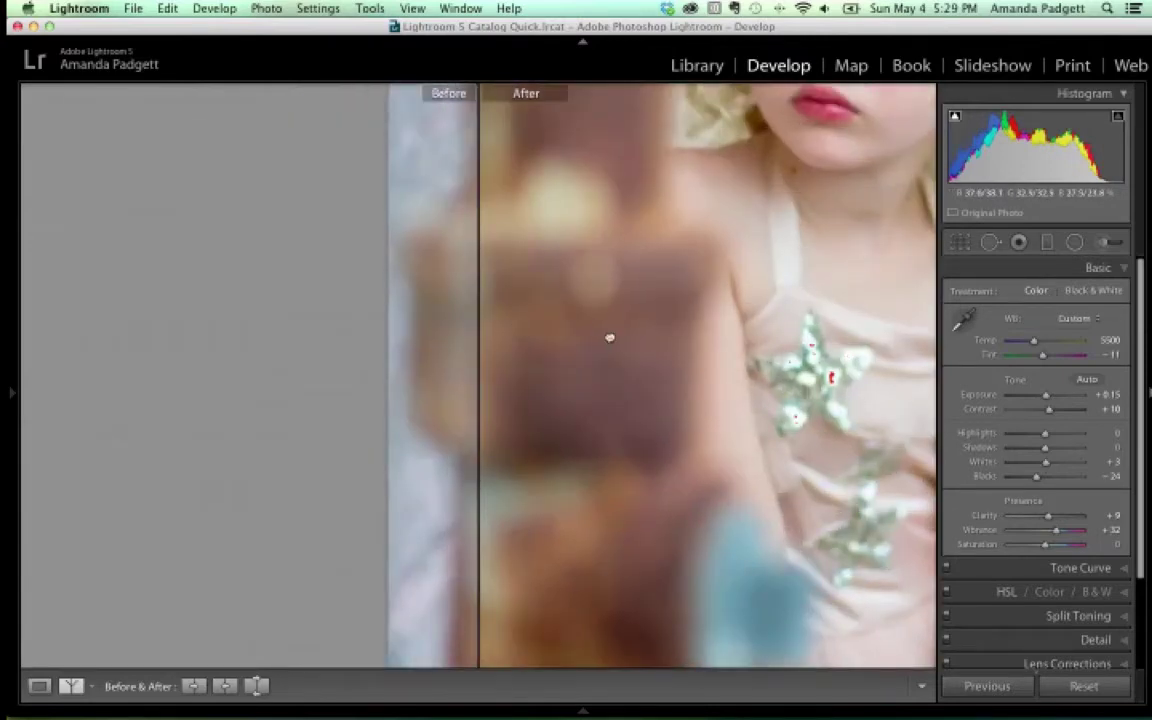
left_click(606, 341)
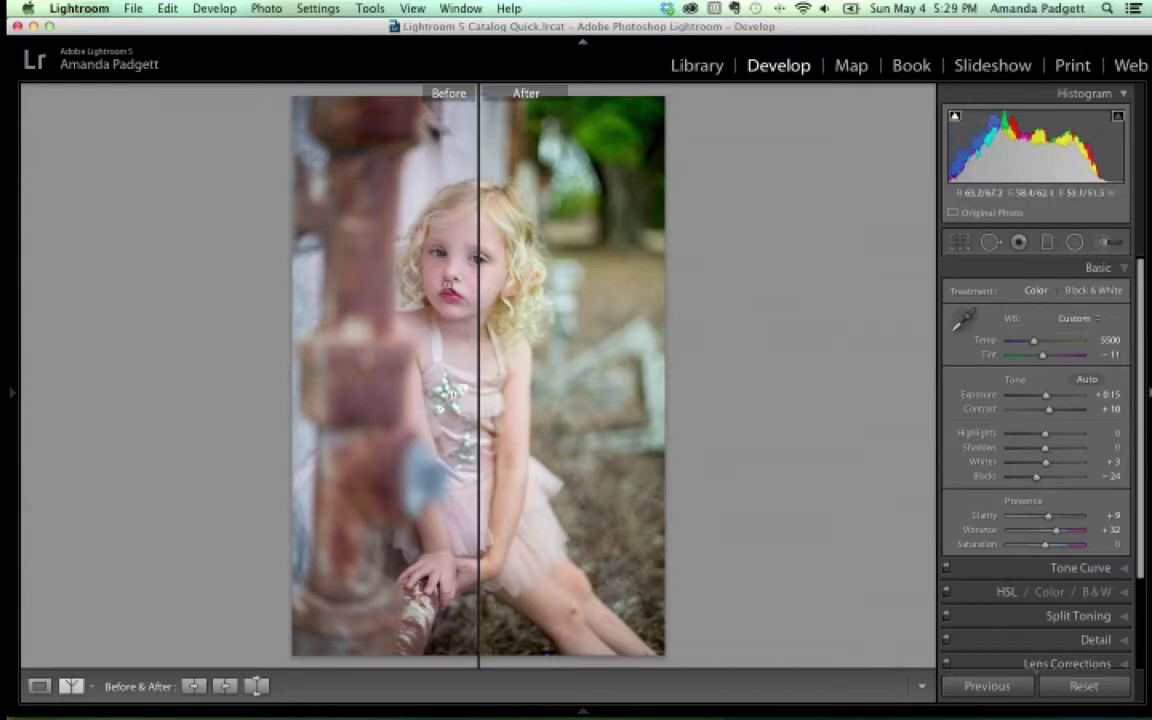
left_click(612, 352)
left_click_drag(589, 245, 565, 380)
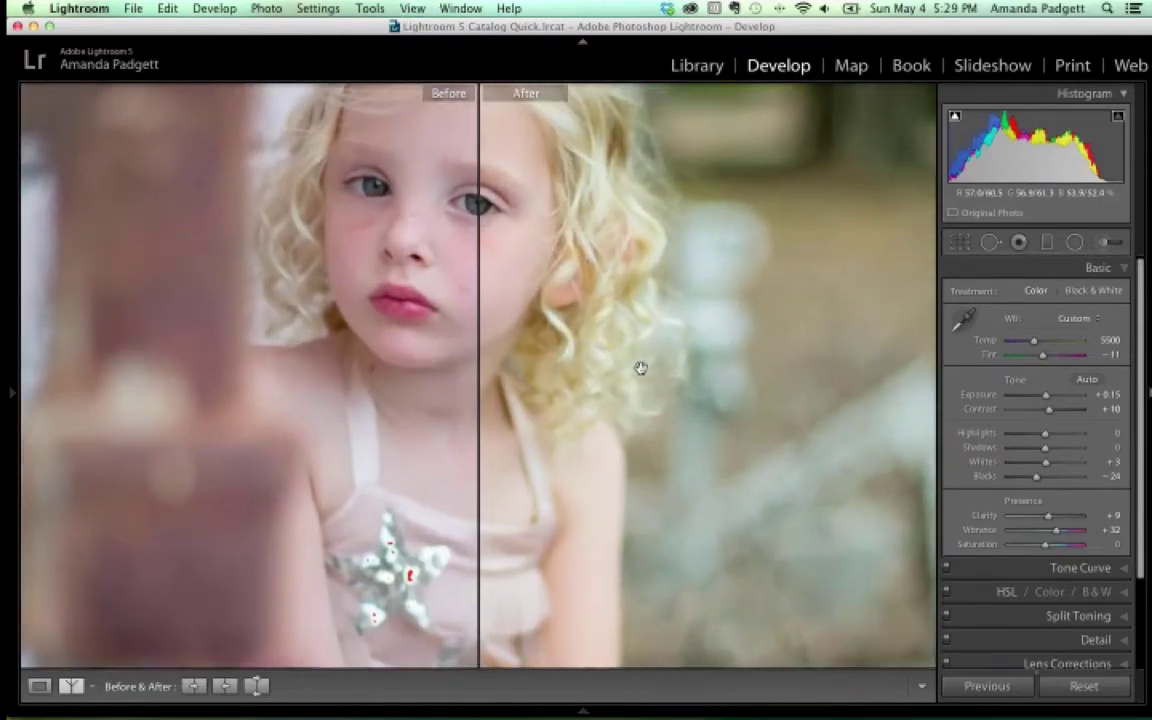
left_click_drag(589, 345, 680, 392)
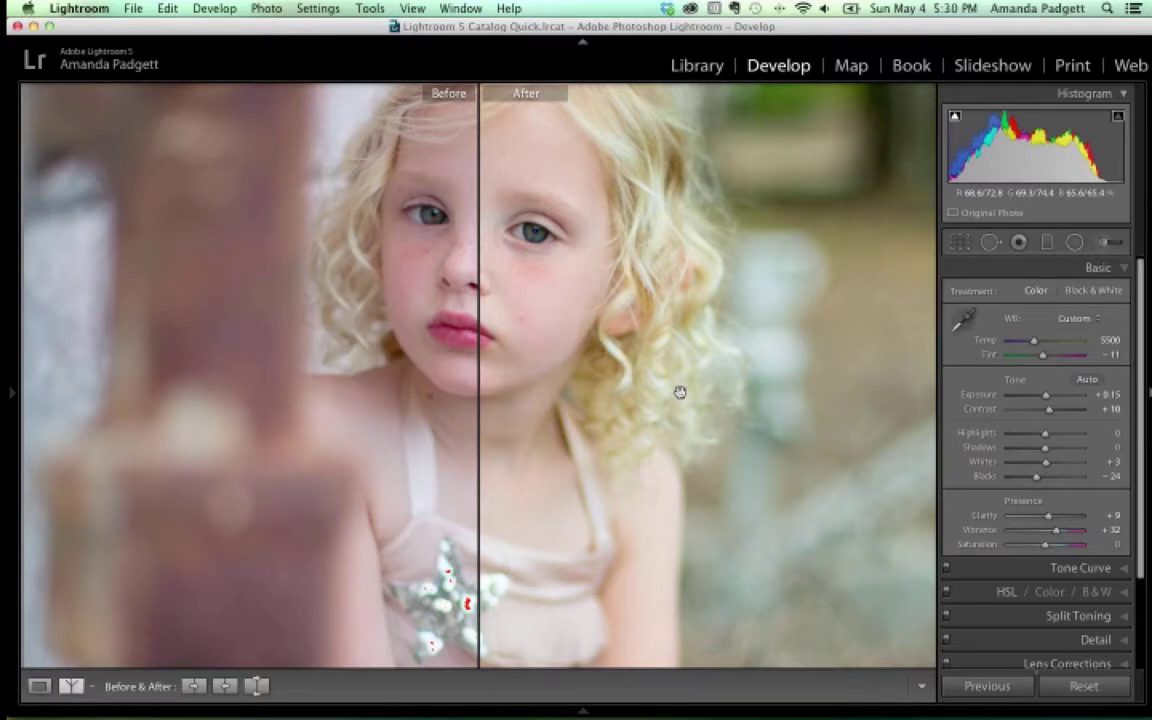
left_click(39, 686)
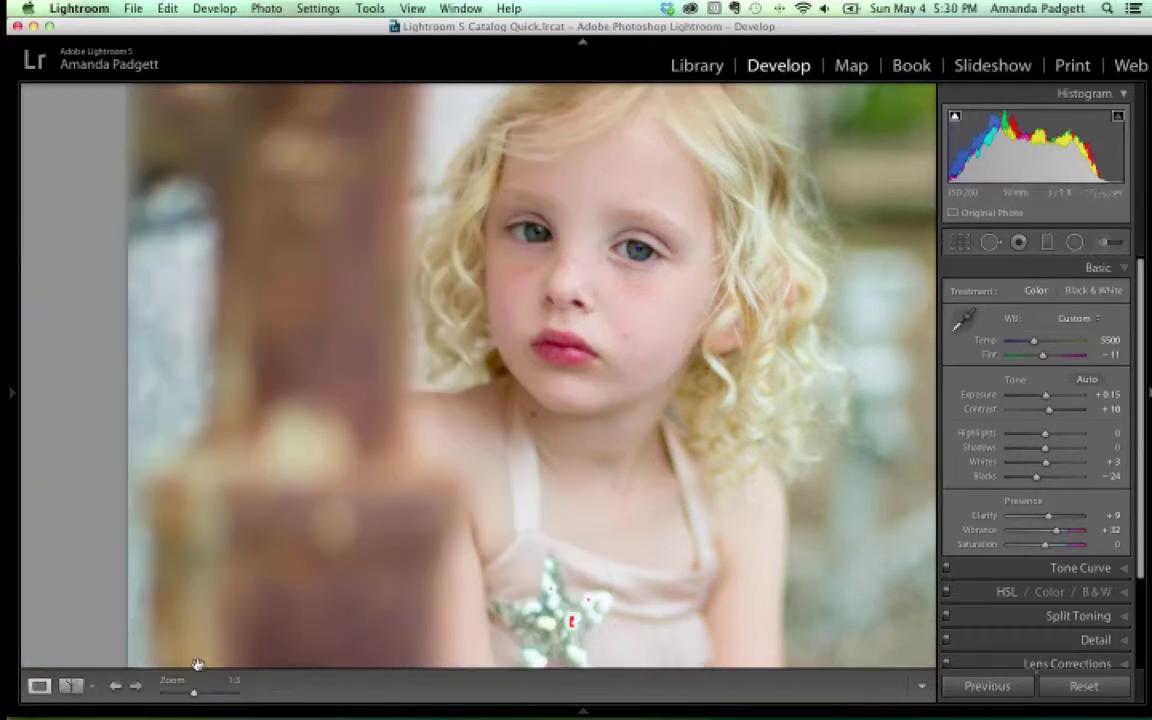
left_click(91, 686)
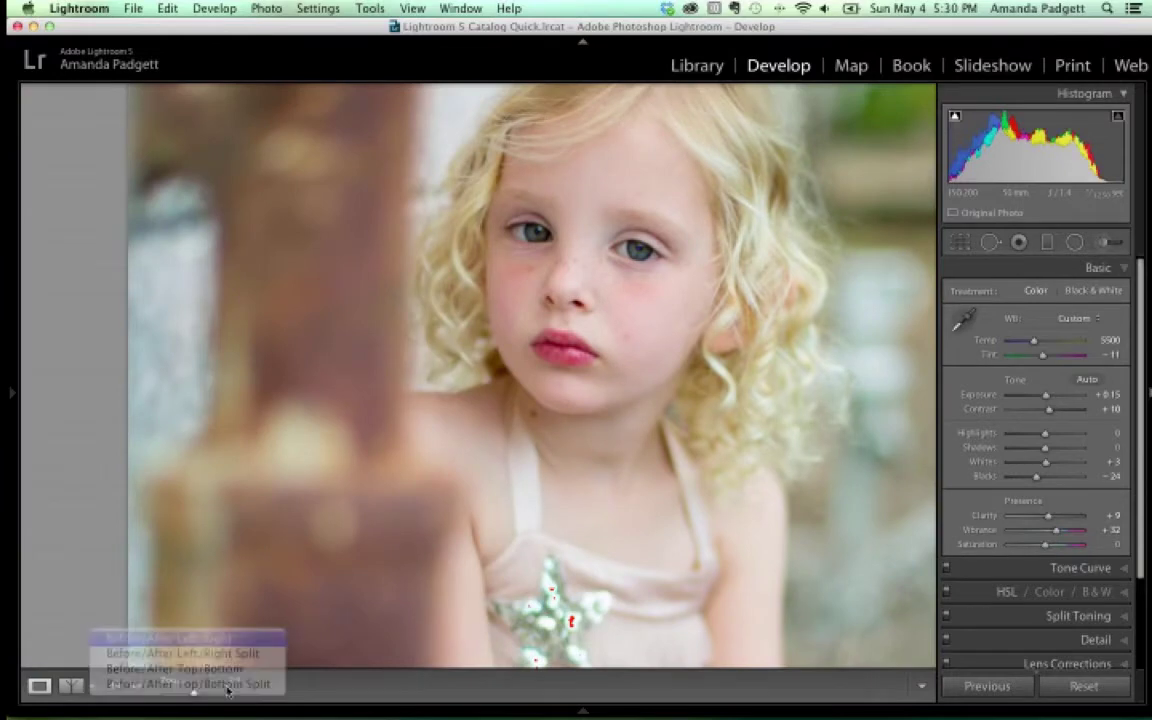
left_click(168, 638)
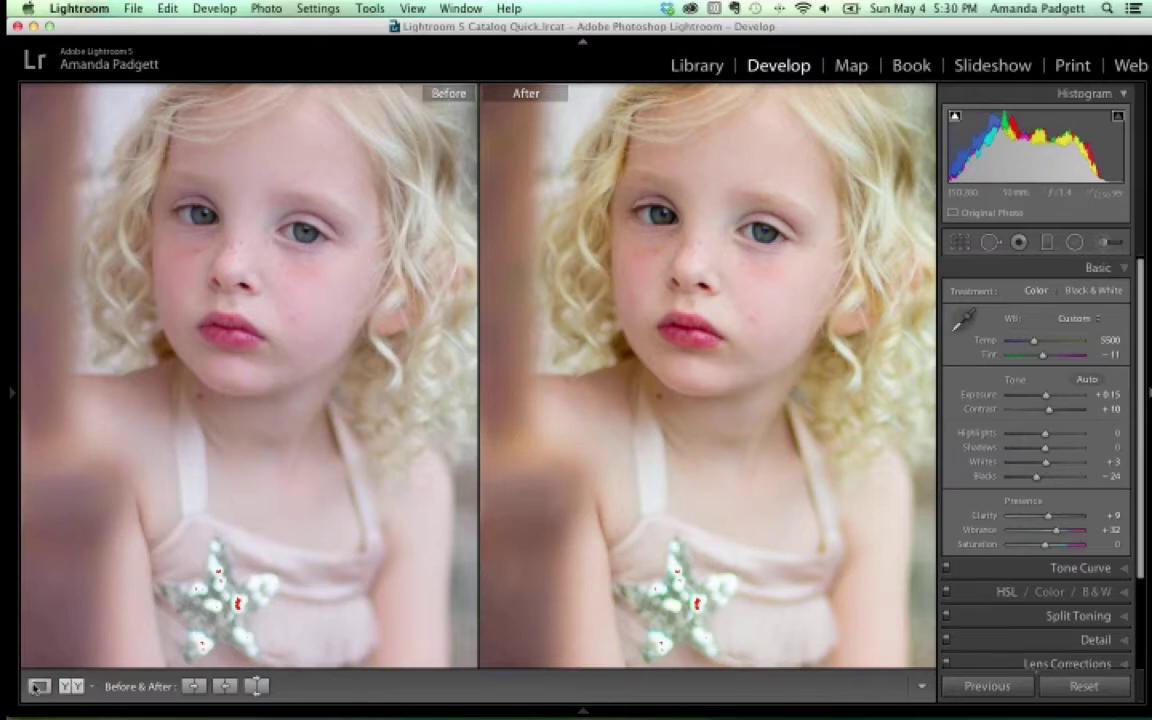
left_click(38, 686)
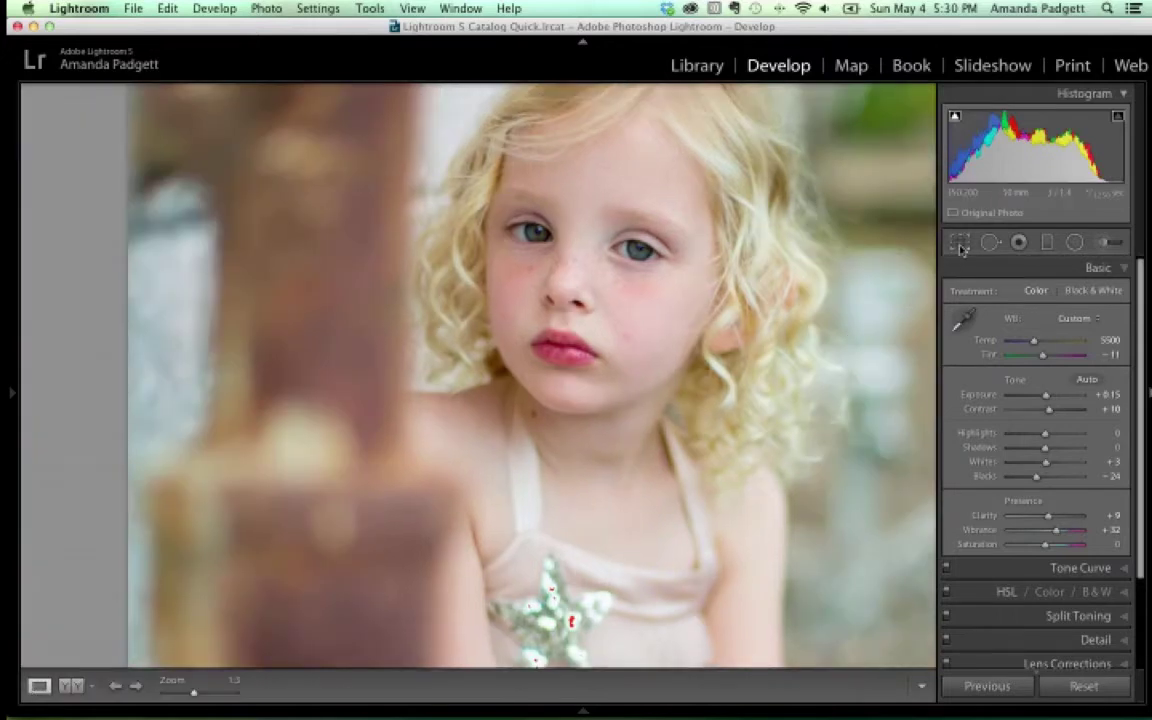
Crop tighter from the top-right corner at the As Shot aspect and reposition the child
left_click(959, 244)
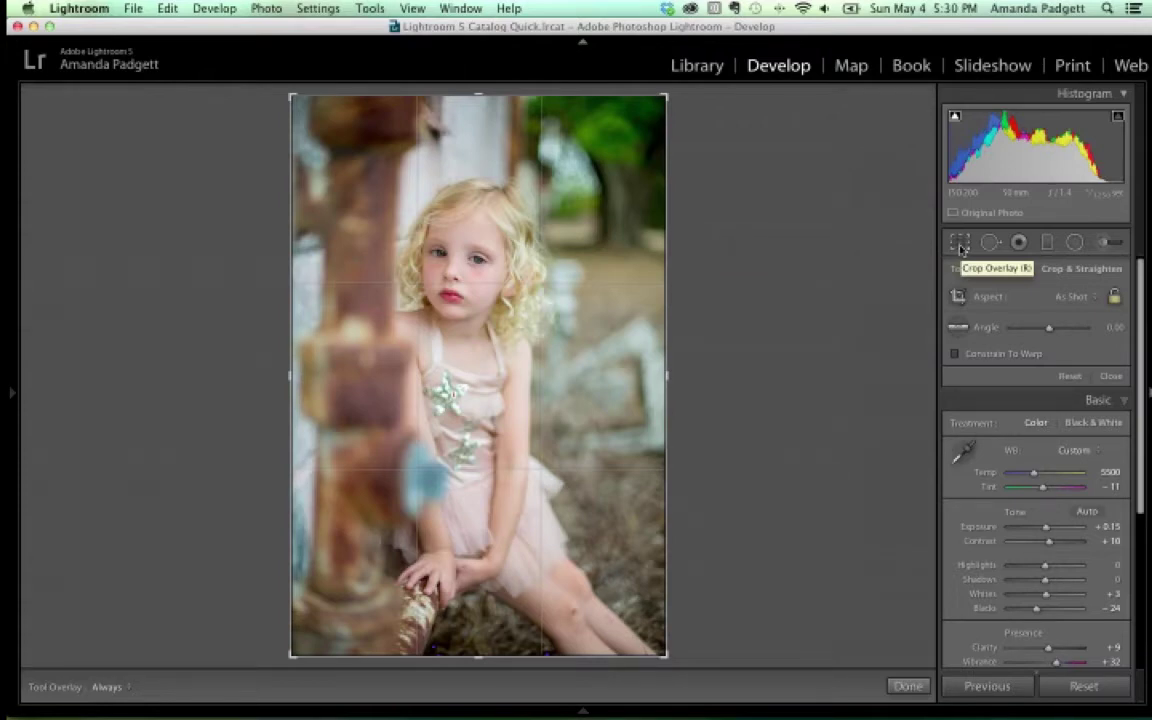
left_click_drag(666, 97, 638, 134)
left_click_drag(557, 270, 563, 285)
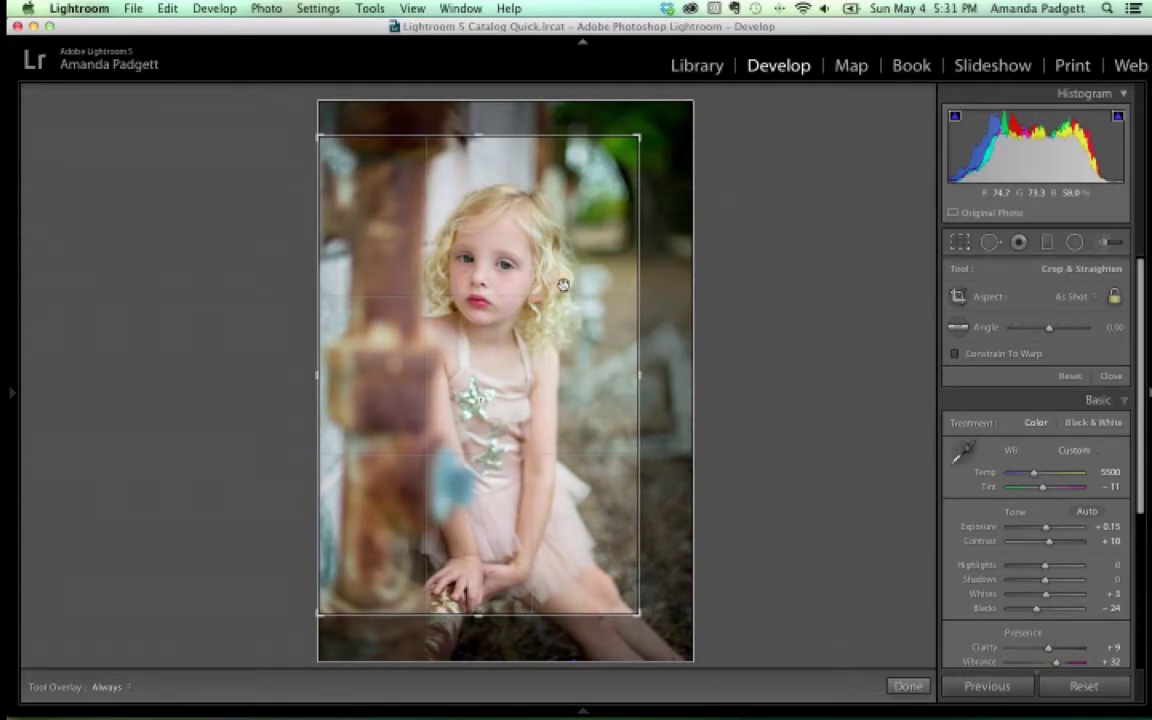
Apply the tighter crop, zoom in and back out to check it, then reopen Crop Overlay
left_click(906, 685)
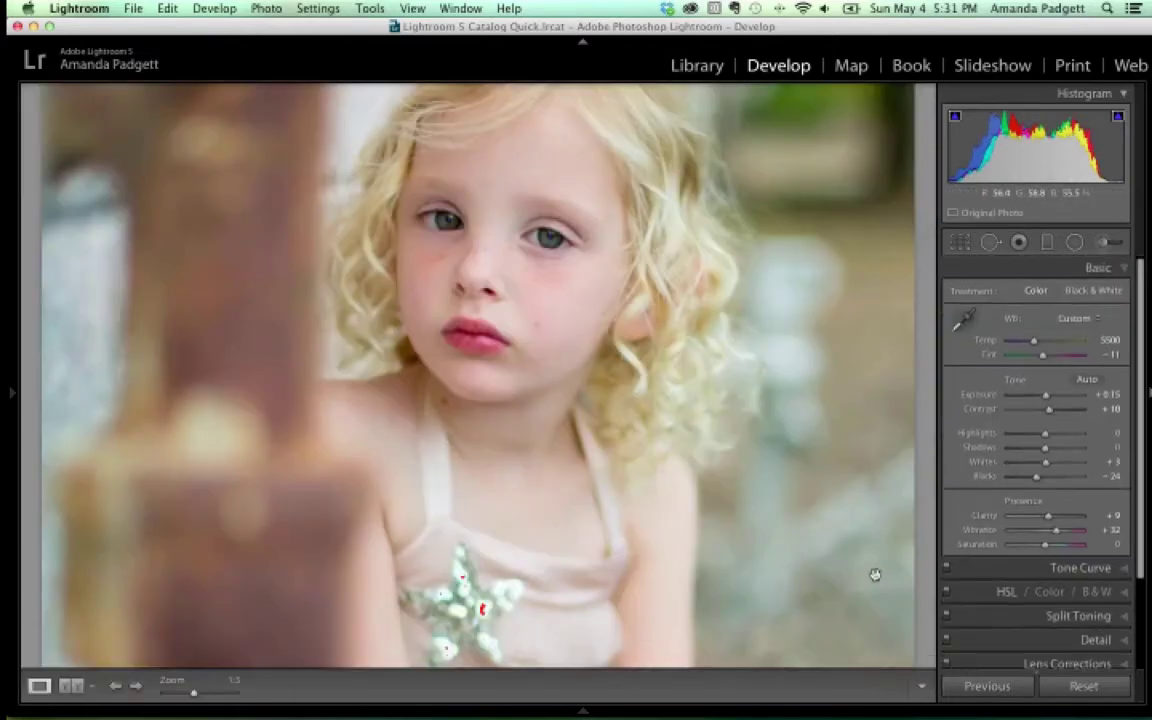
key("super+equal")
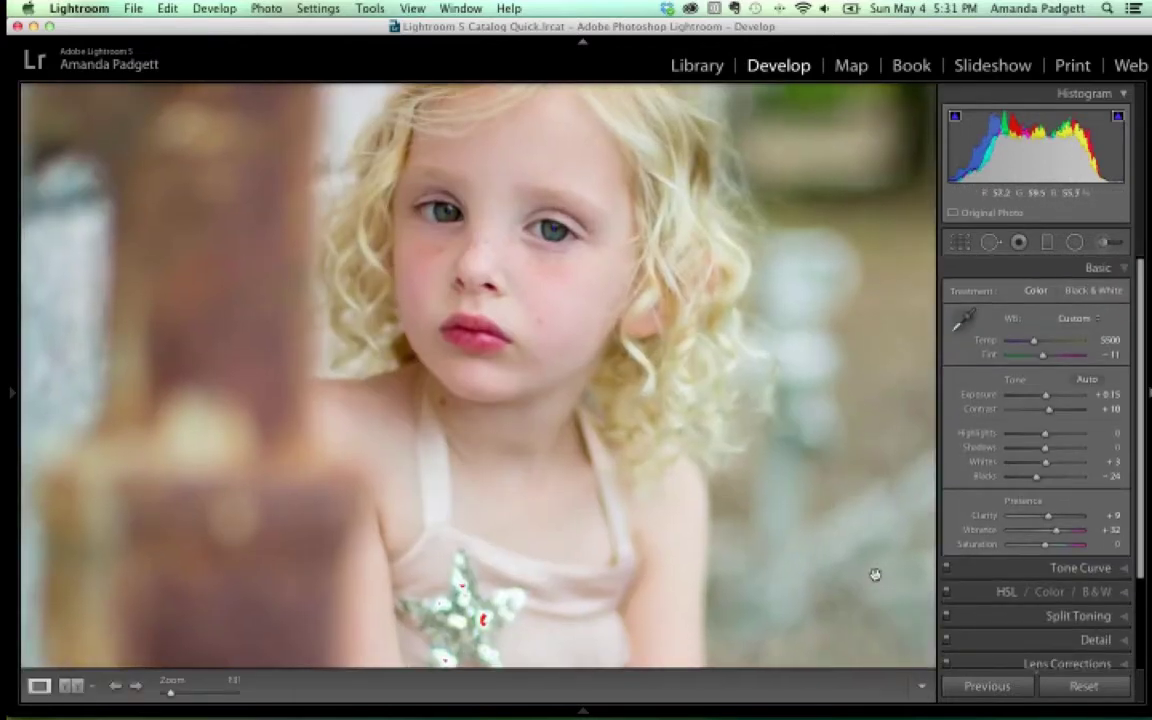
key("super+minus")
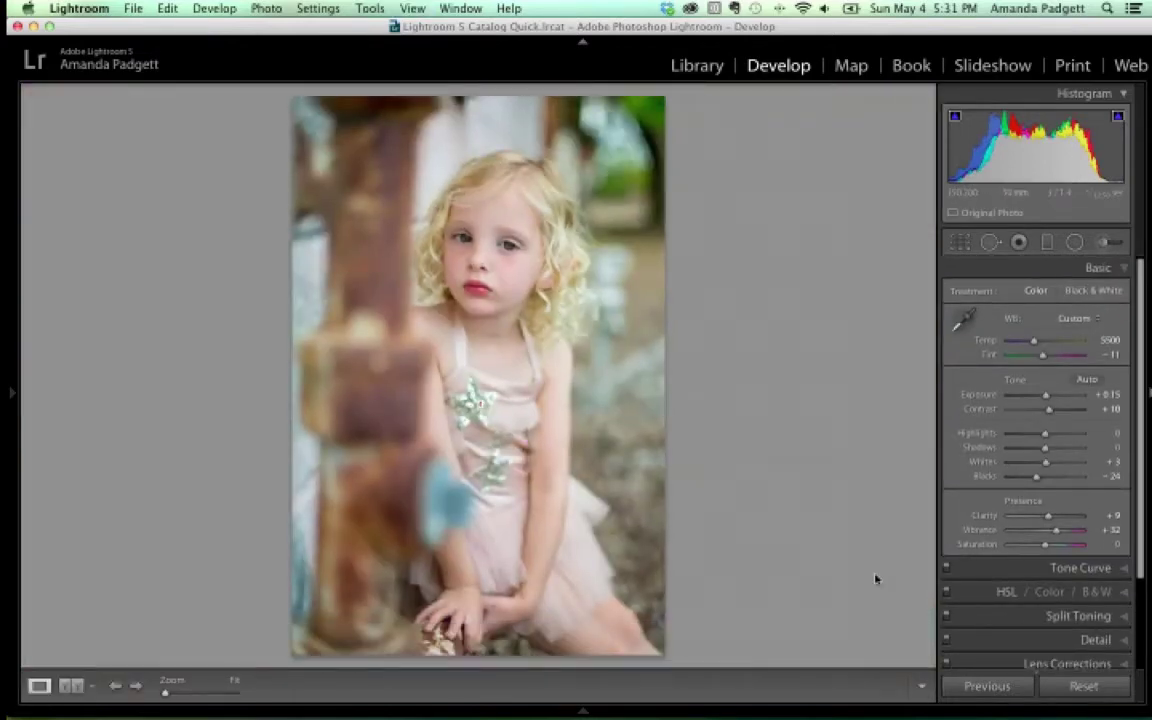
left_click(960, 245)
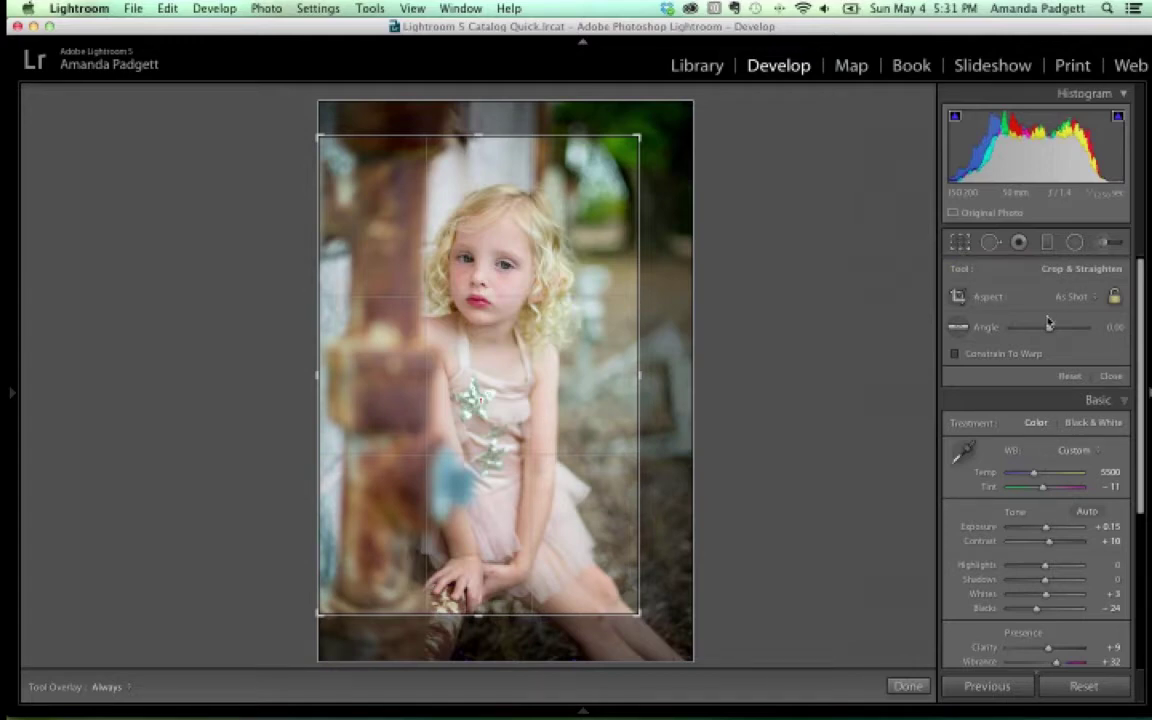
Unlock the aspect ratio and pull the left and right edges in for a tall, narrow Custom crop
left_click(1115, 299)
left_click(1115, 299)
left_click_drag(319, 375, 353, 372)
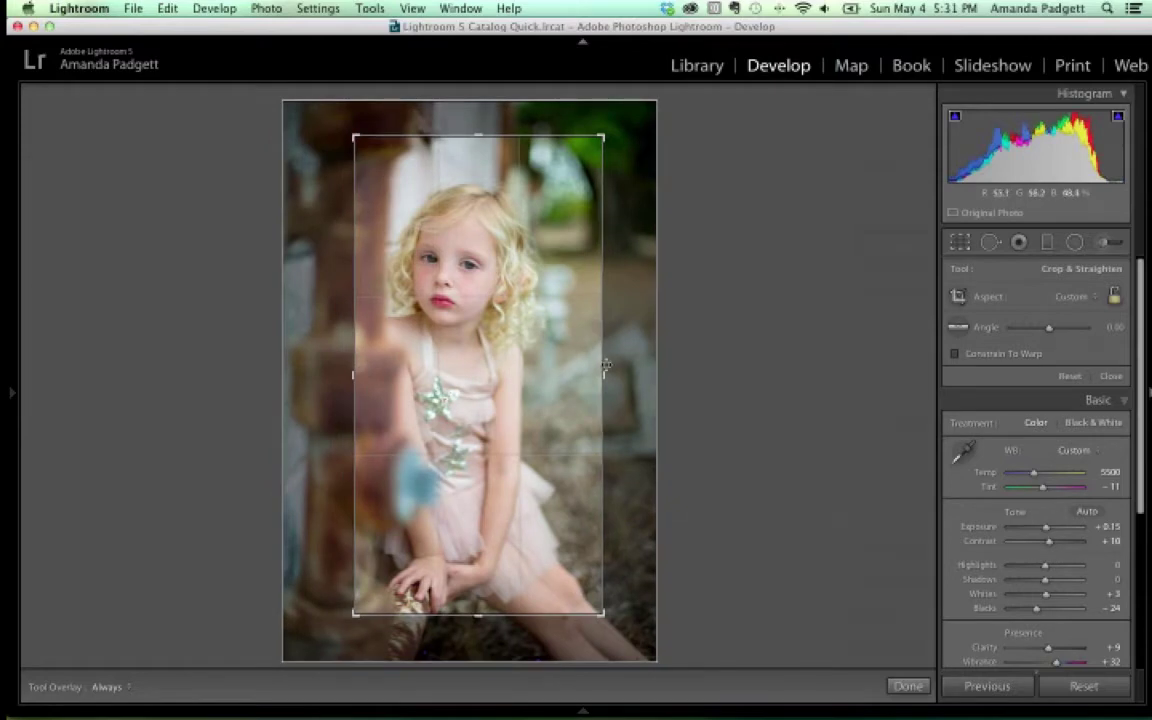
left_click_drag(604, 372, 516, 340)
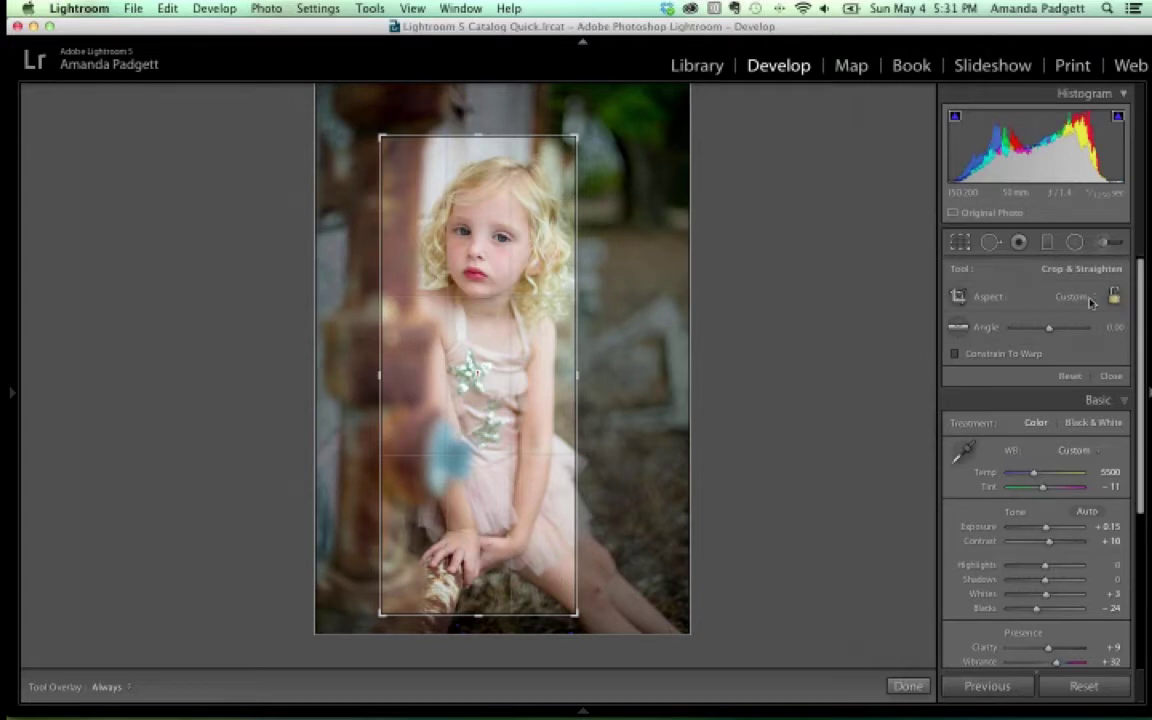
left_click(1074, 297)
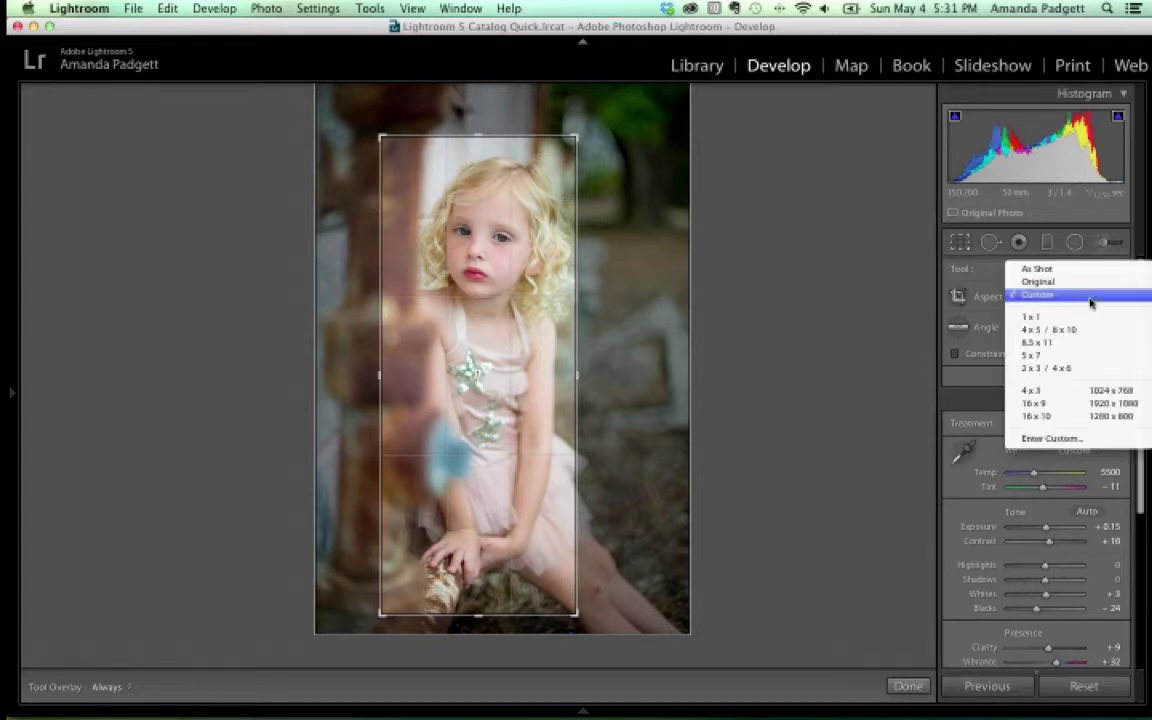
Set the crop to 4 x 5 / 8 x 10, resize and position it around the girl, and apply it
left_click(1088, 330)
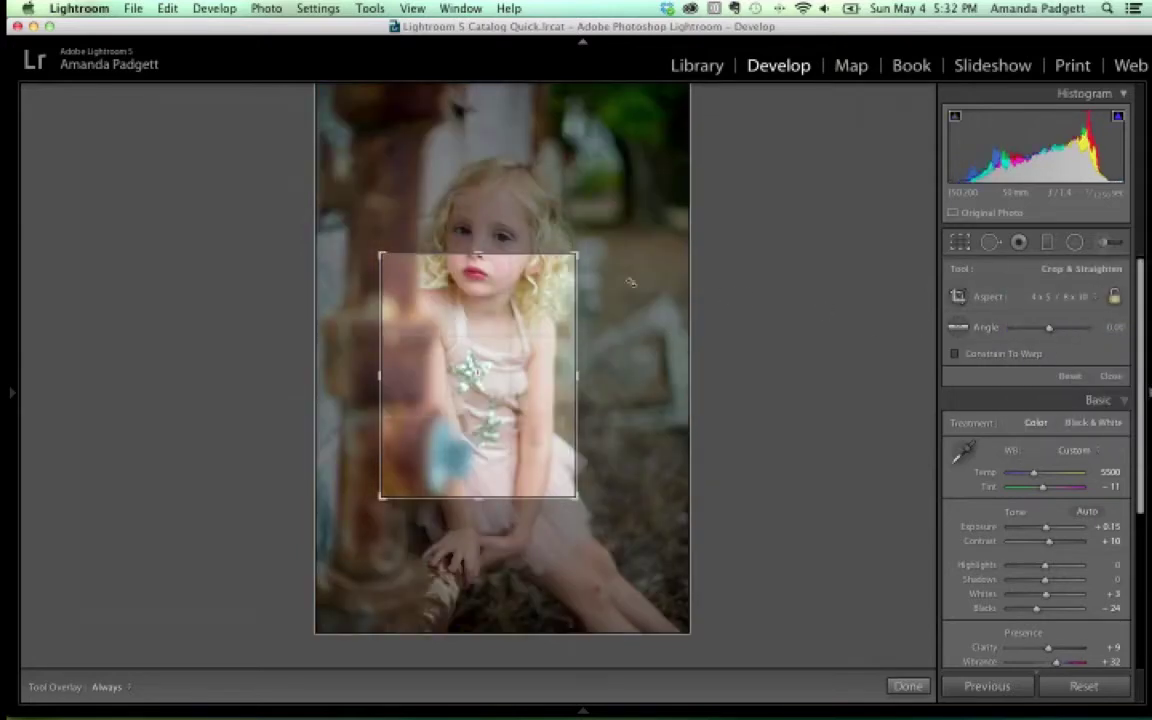
left_click_drag(577, 254, 630, 190)
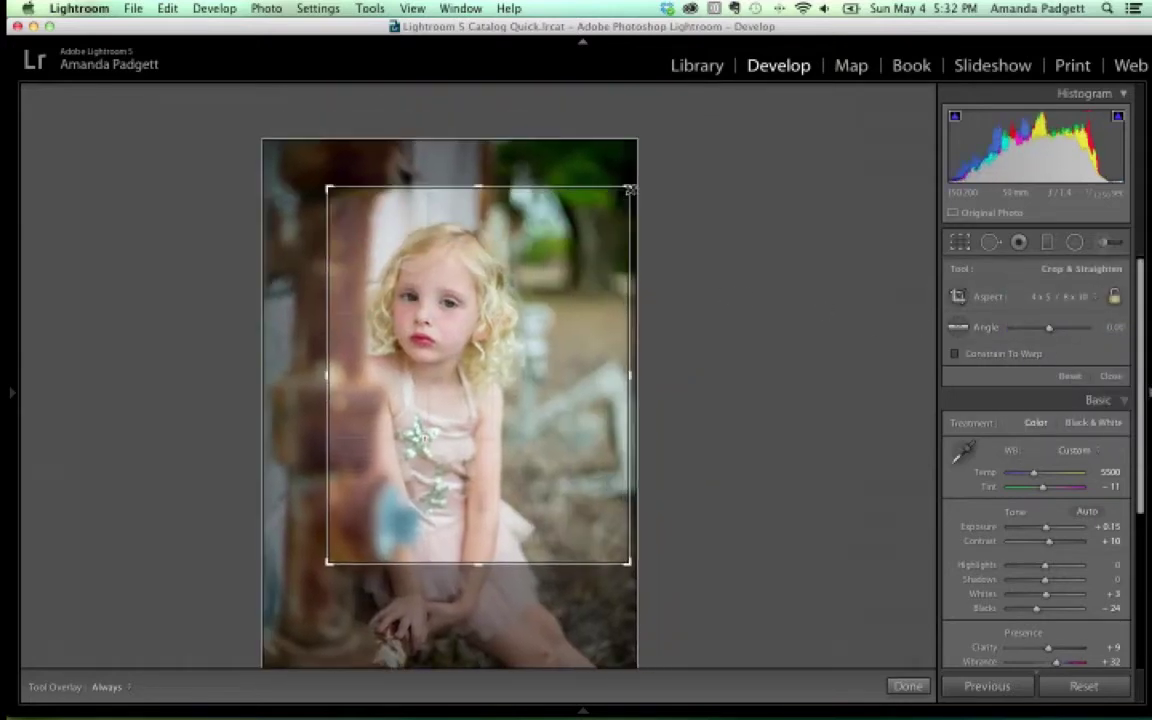
left_click_drag(329, 561, 305, 592)
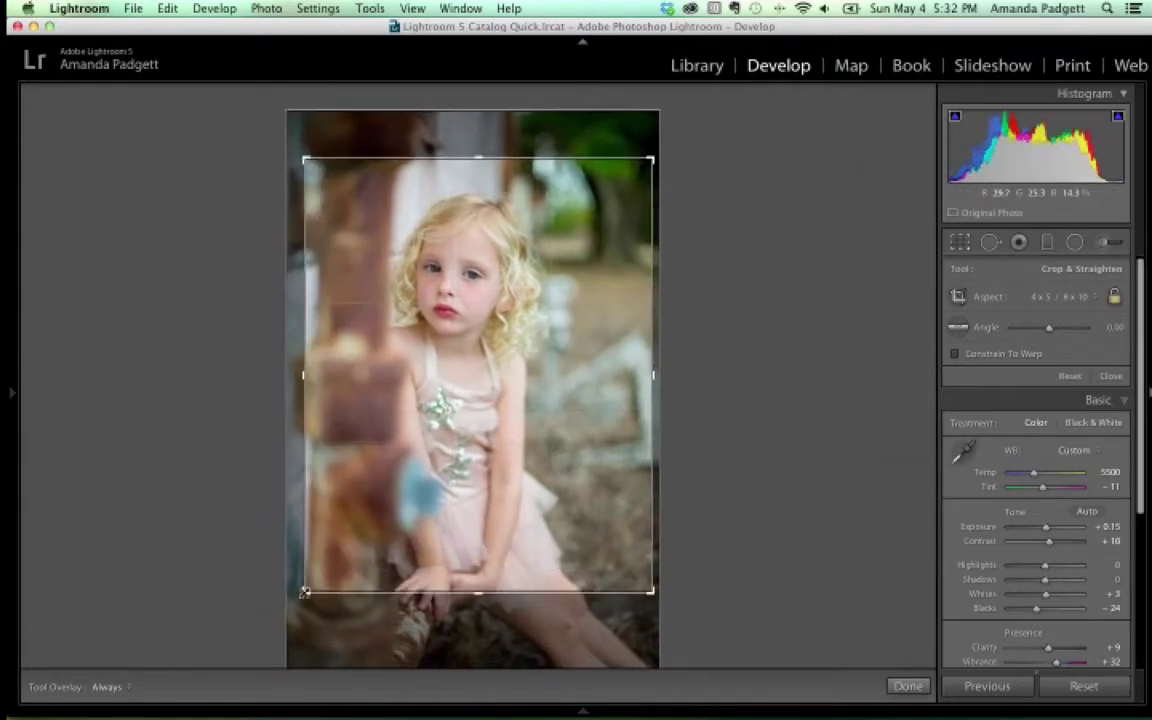
left_click_drag(450, 514, 463, 514)
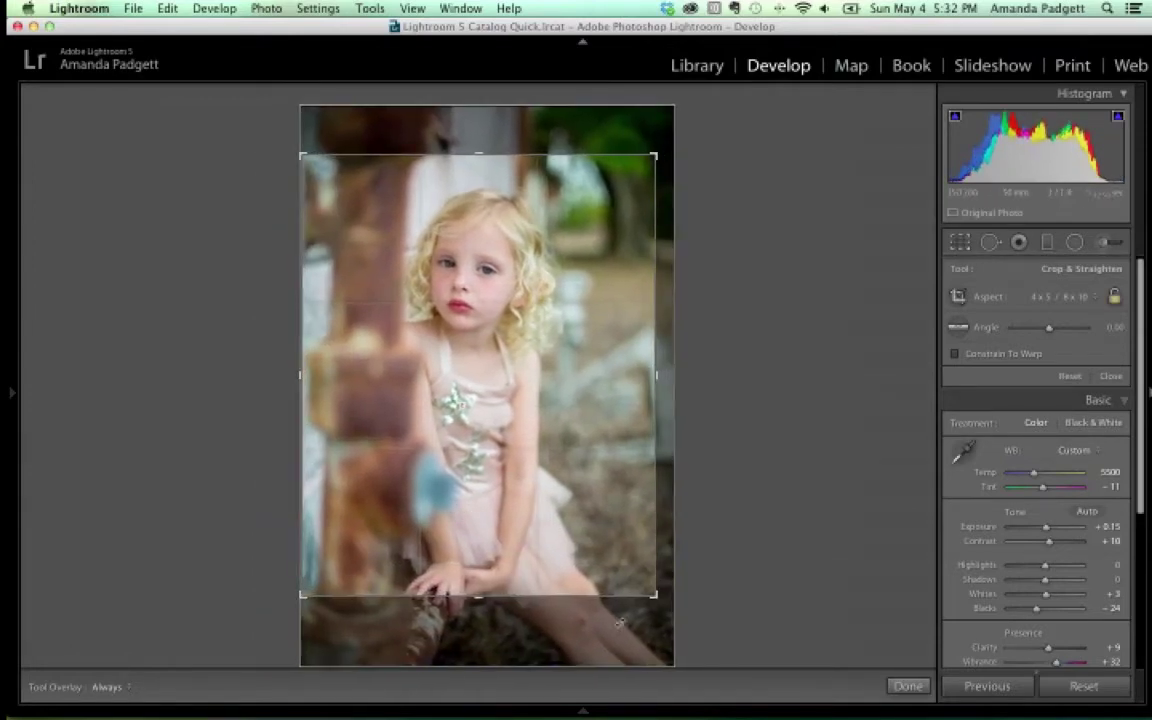
left_click_drag(655, 596, 635, 585)
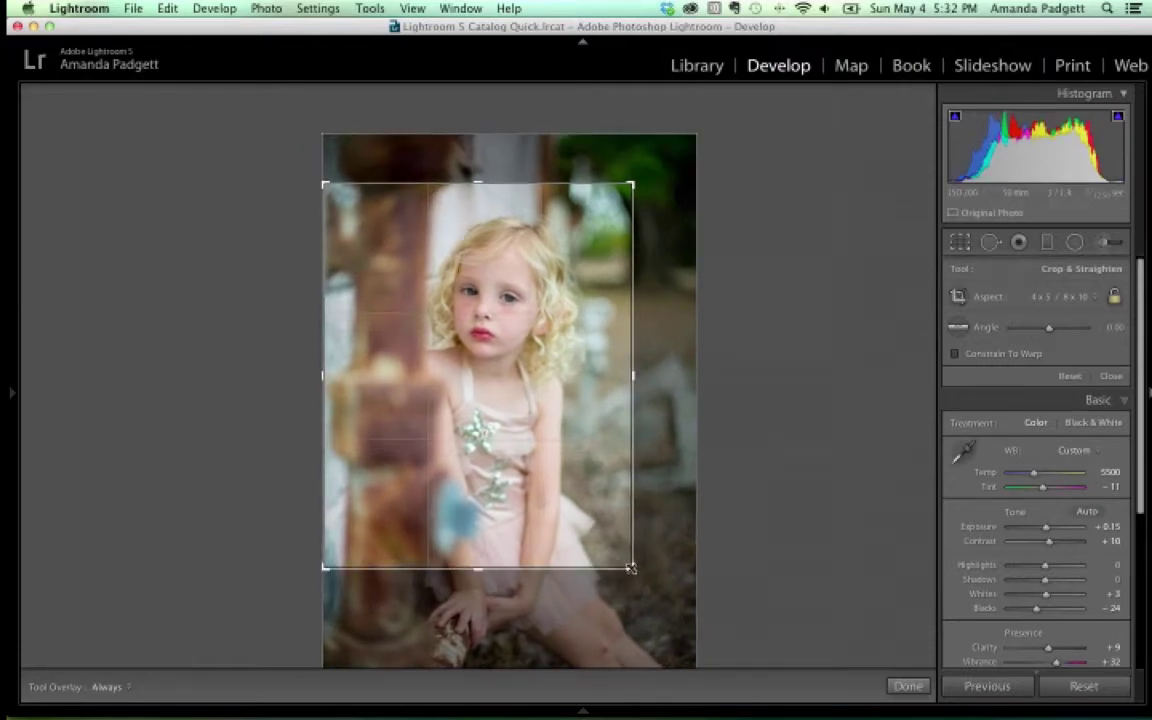
left_click_drag(630, 567, 608, 536)
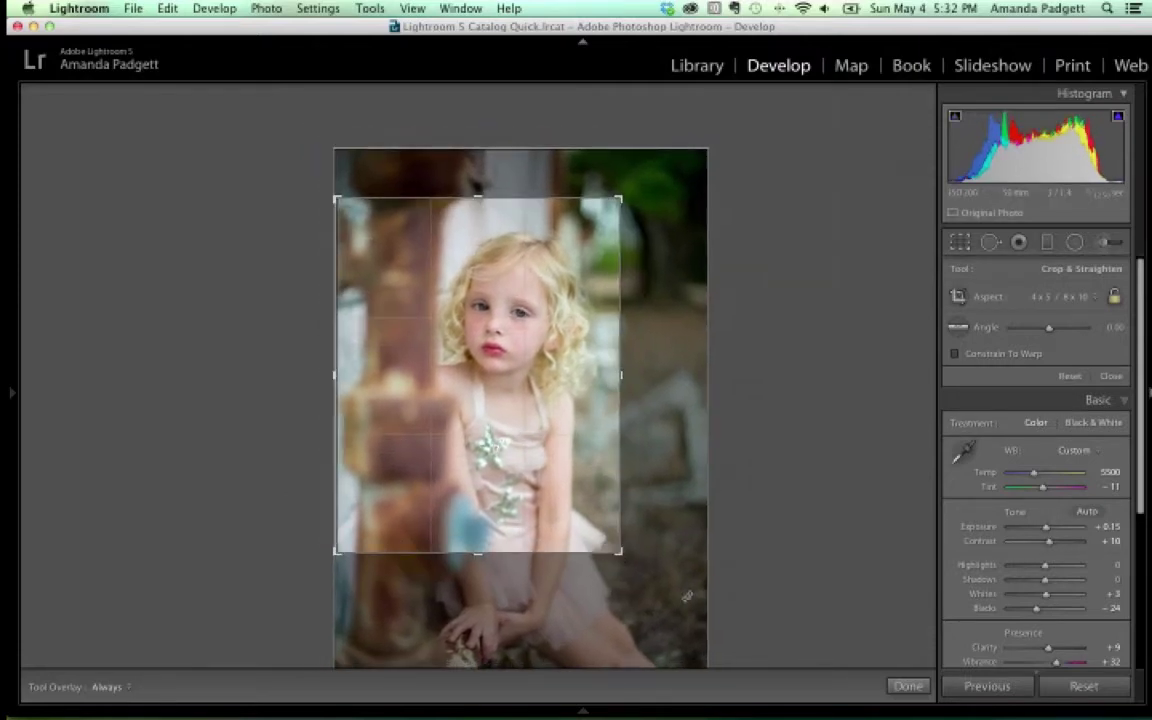
left_click(908, 686)
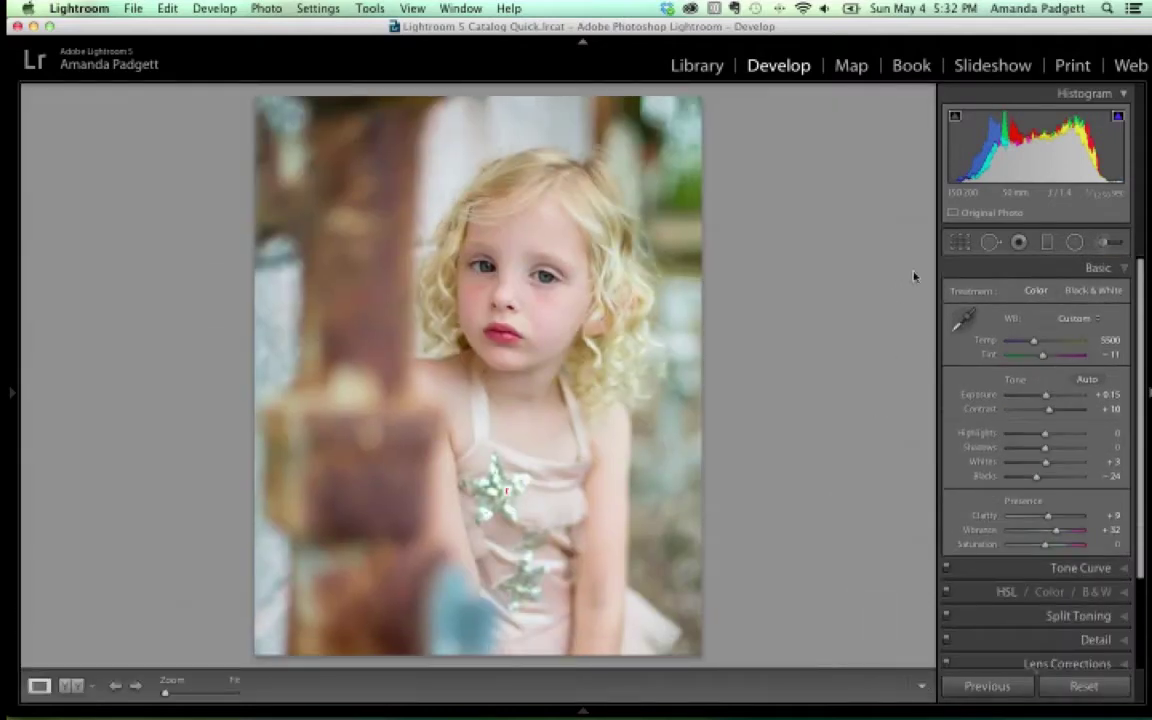
Reopen Crop Overlay to show the 4 x 5 frame over the full photo
left_click(960, 244)
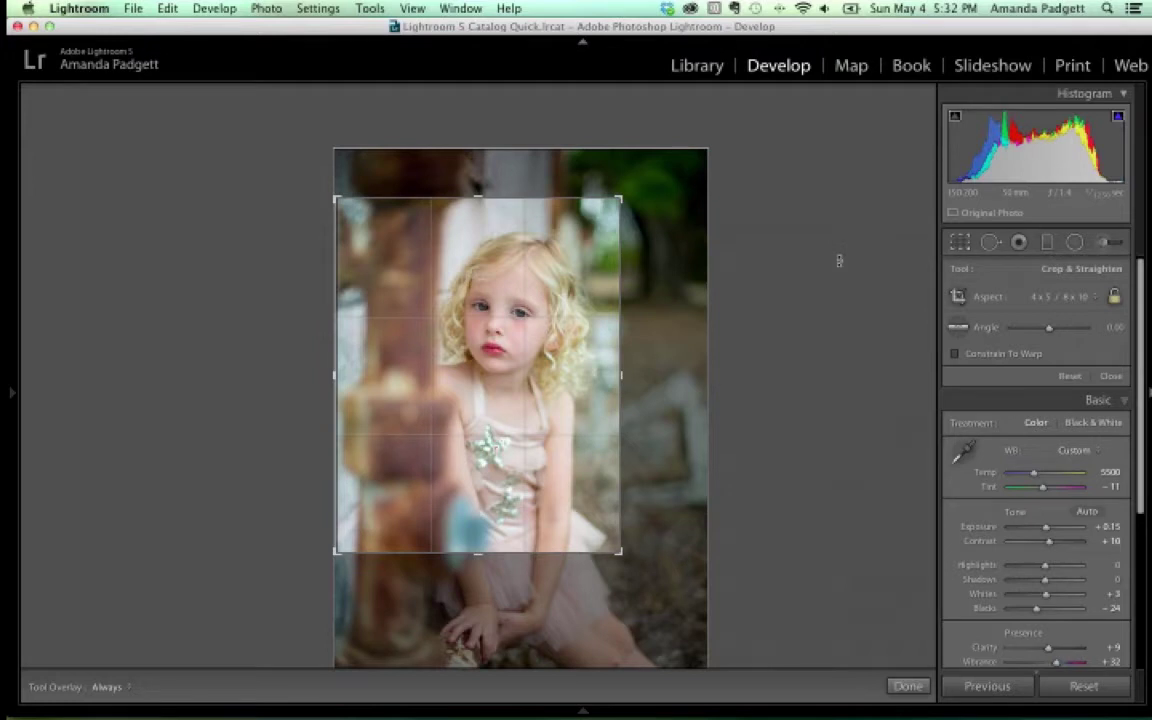
Crop to a custom 5 x 5 square aspect, nudge the photo under it, and apply
left_click(1072, 297)
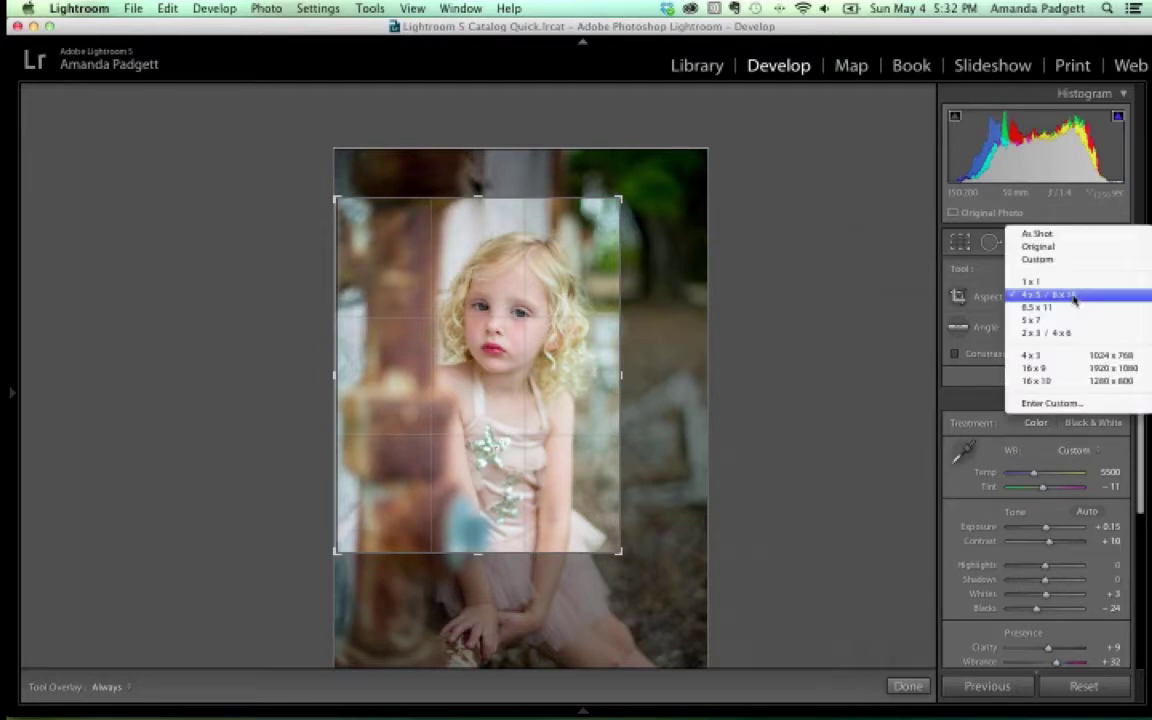
left_click(1064, 404)
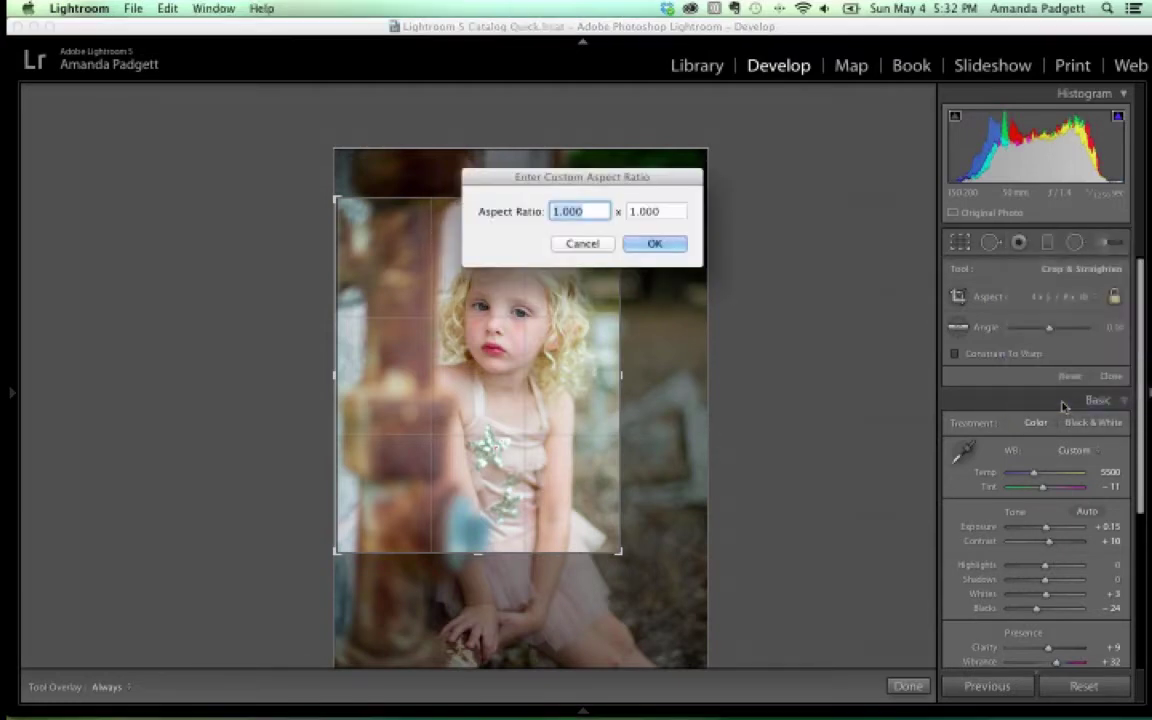
type("5")
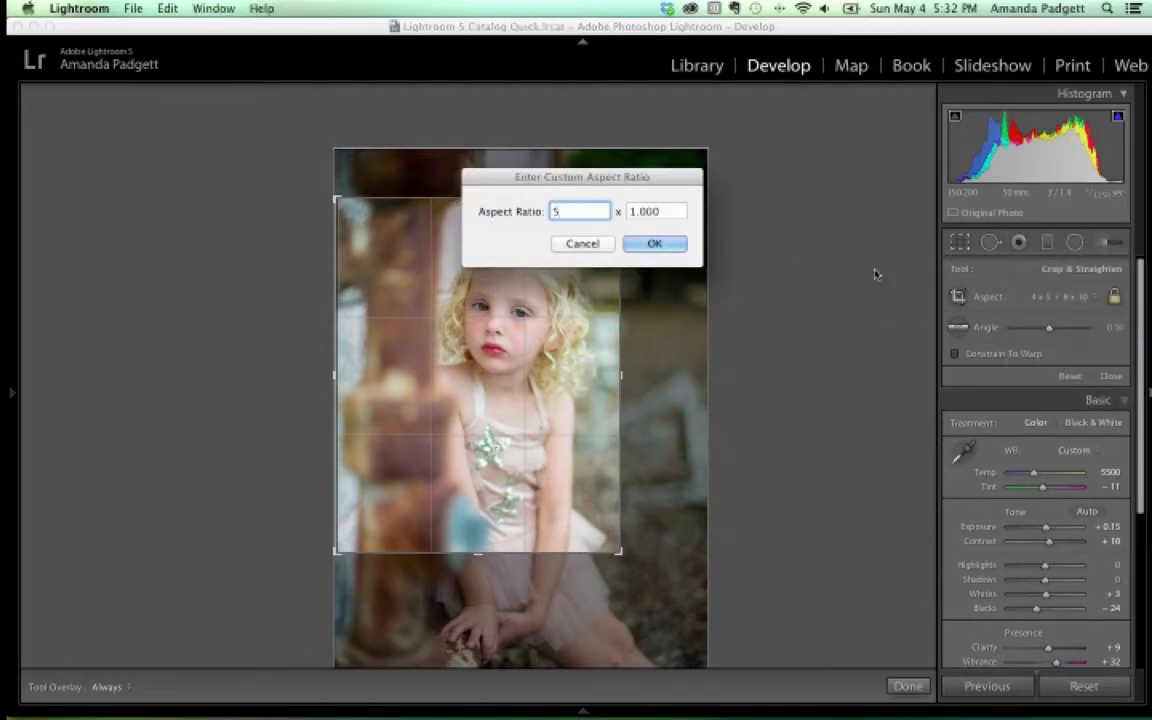
key("Tab")
type("5")
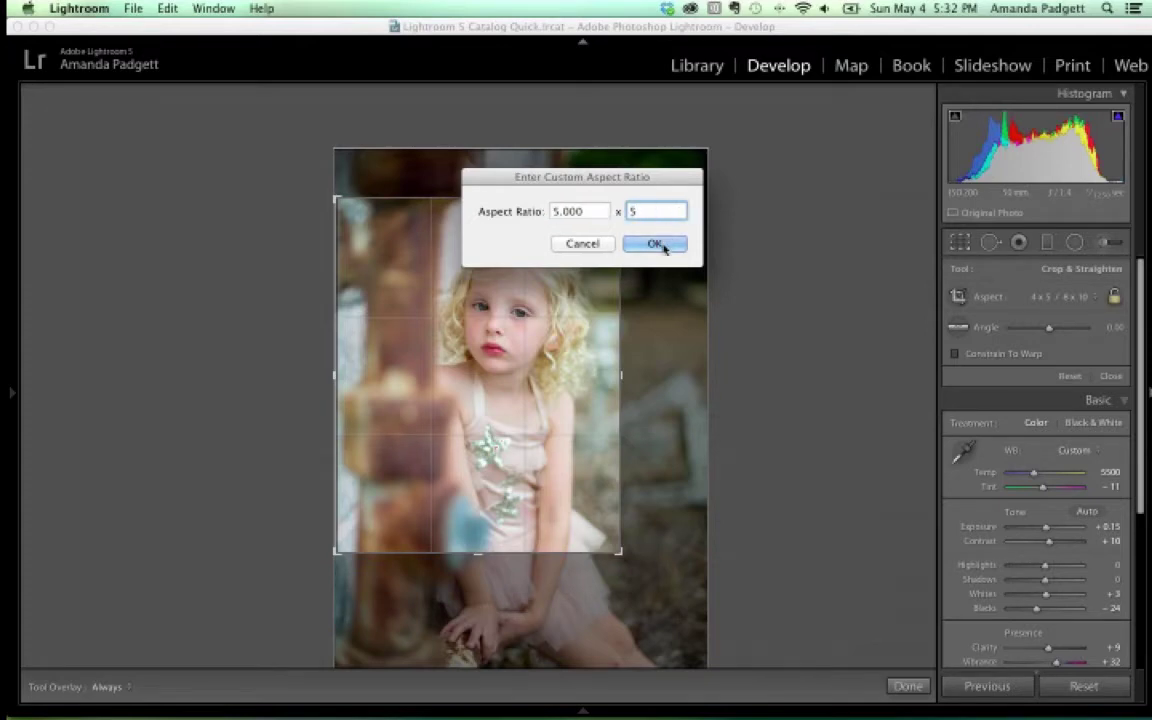
left_click(654, 243)
left_click_drag(545, 306, 536, 315)
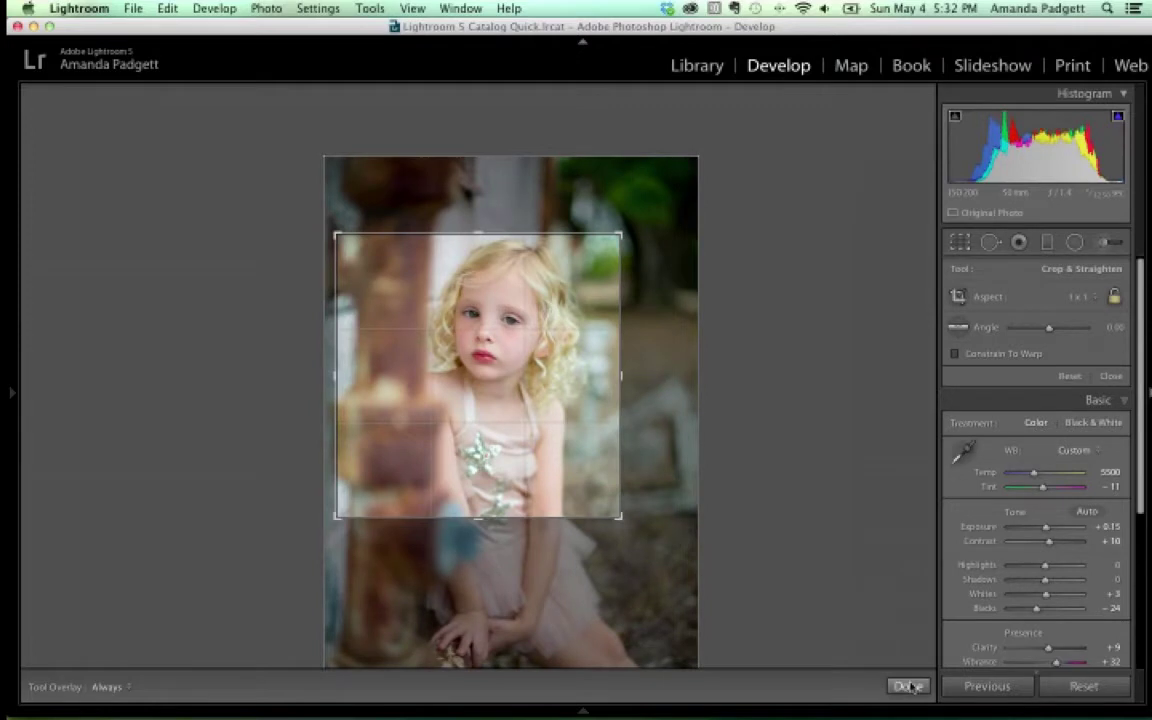
key("Return")
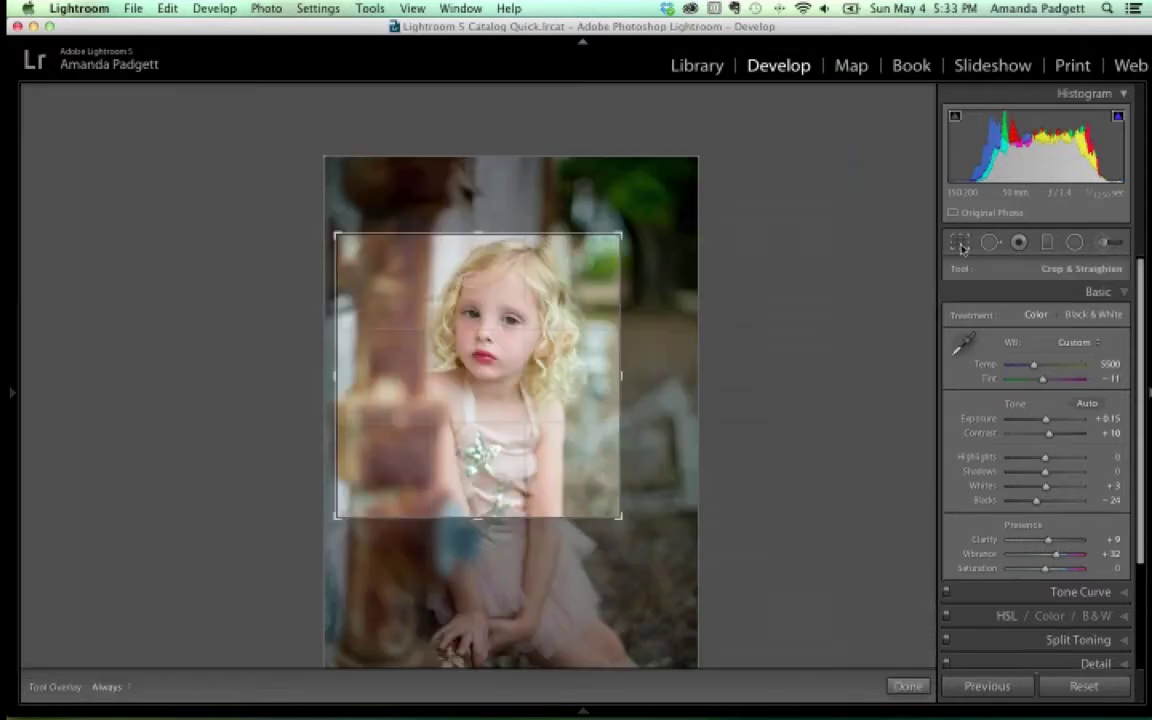
Set a portrait-oriented 5 x 7 crop, enlarge it, and frame the girl from hair to hands
left_click(959, 243)
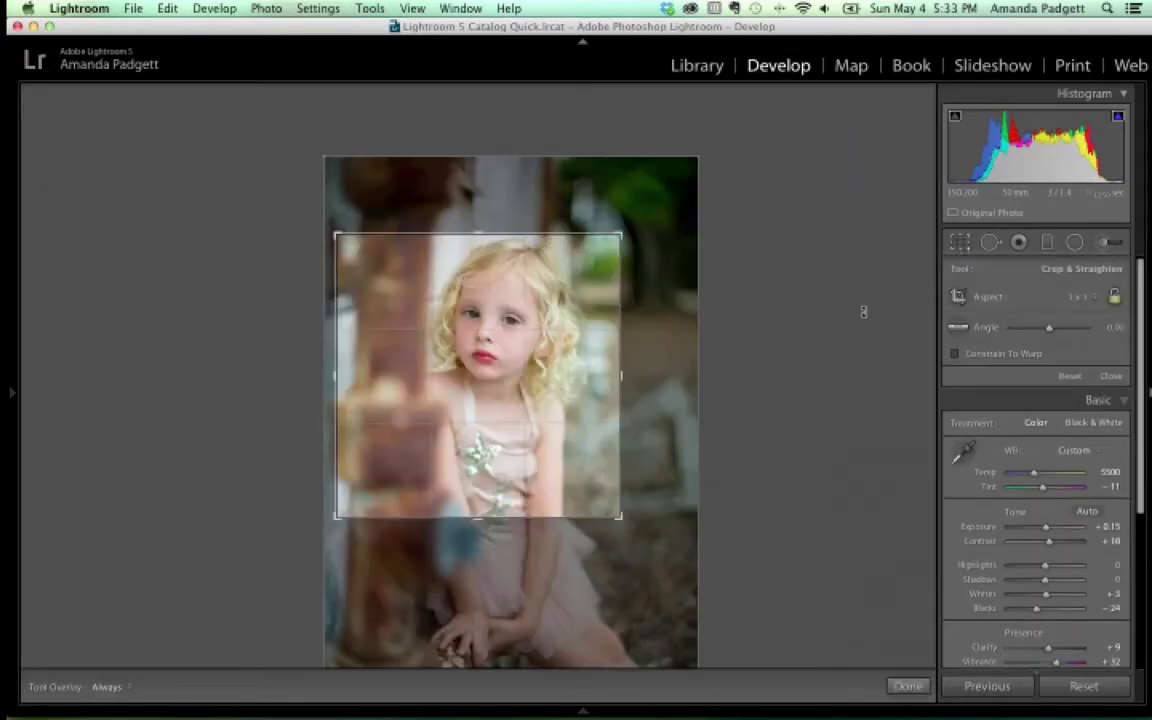
left_click(1076, 297)
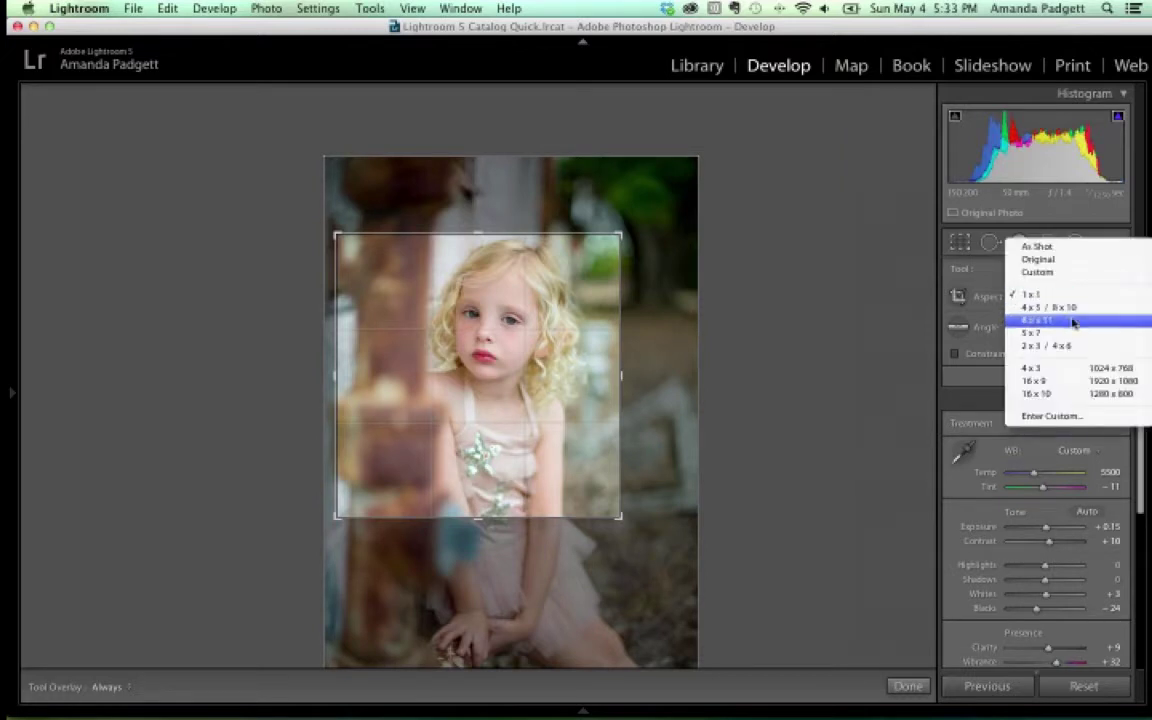
left_click(1071, 332)
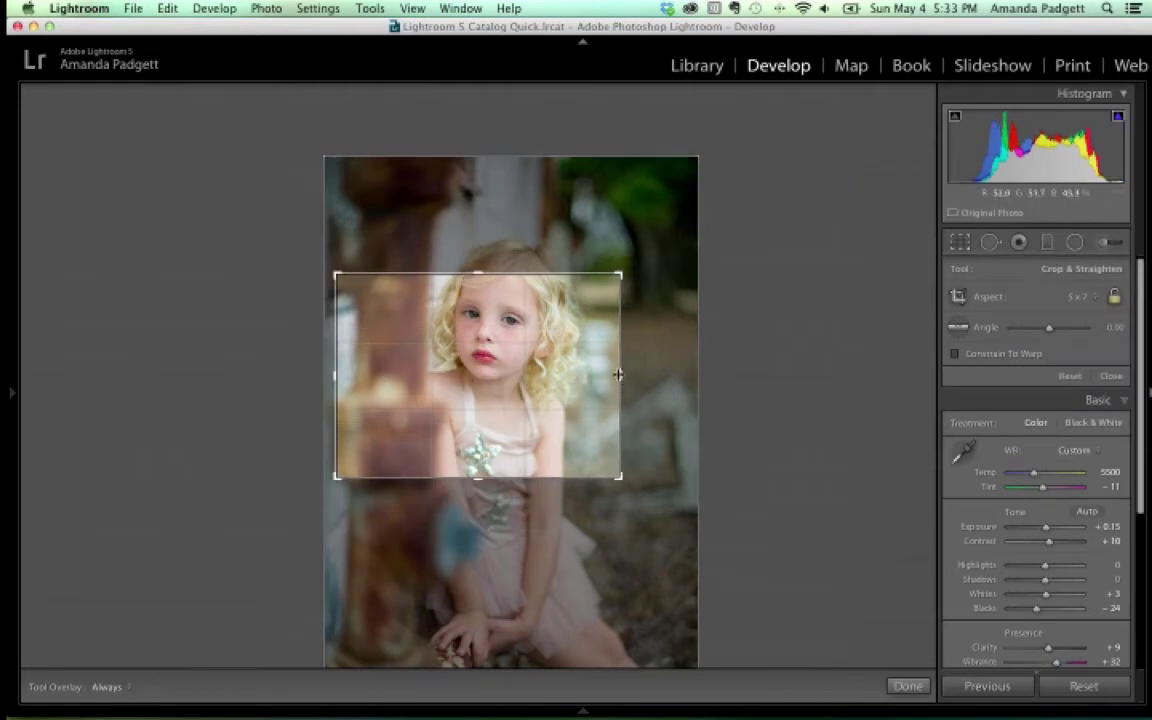
key("x")
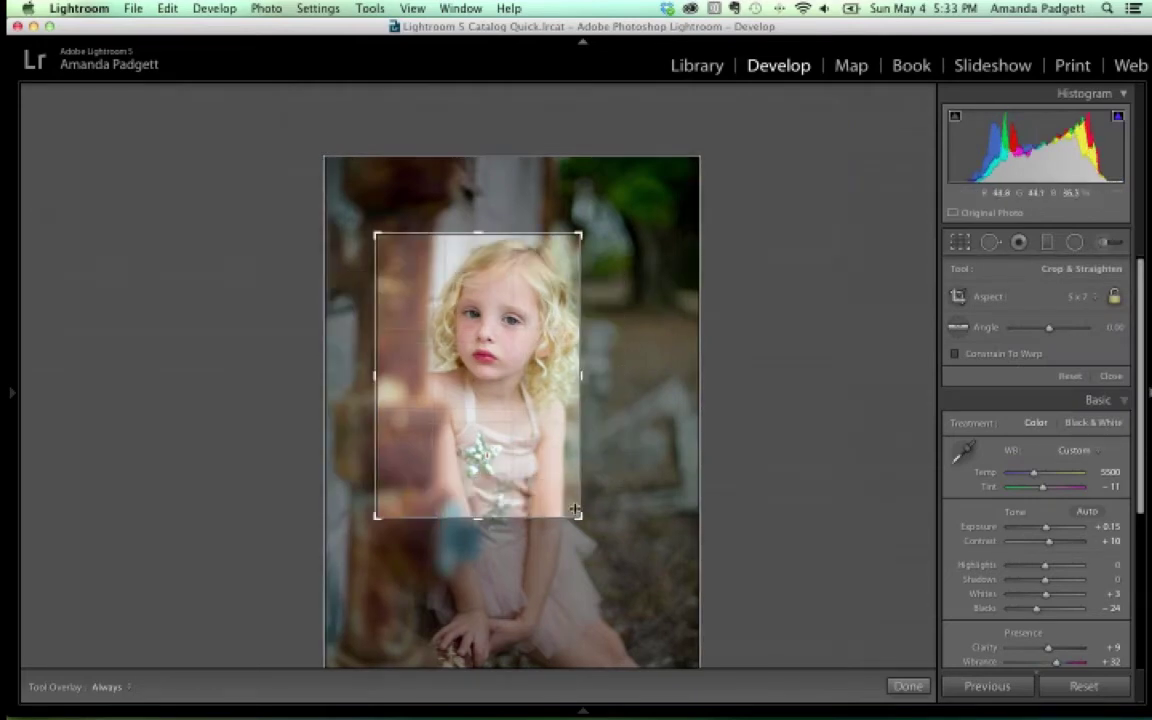
left_click_drag(578, 519, 616, 566)
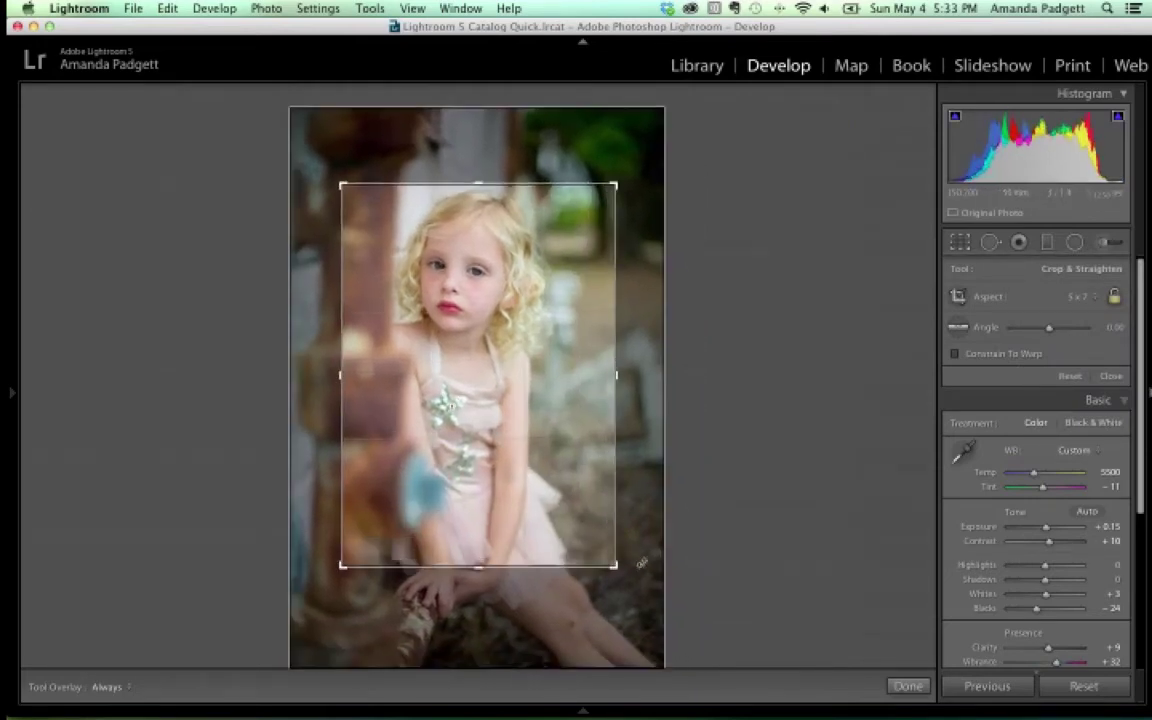
left_click_drag(557, 490, 562, 492)
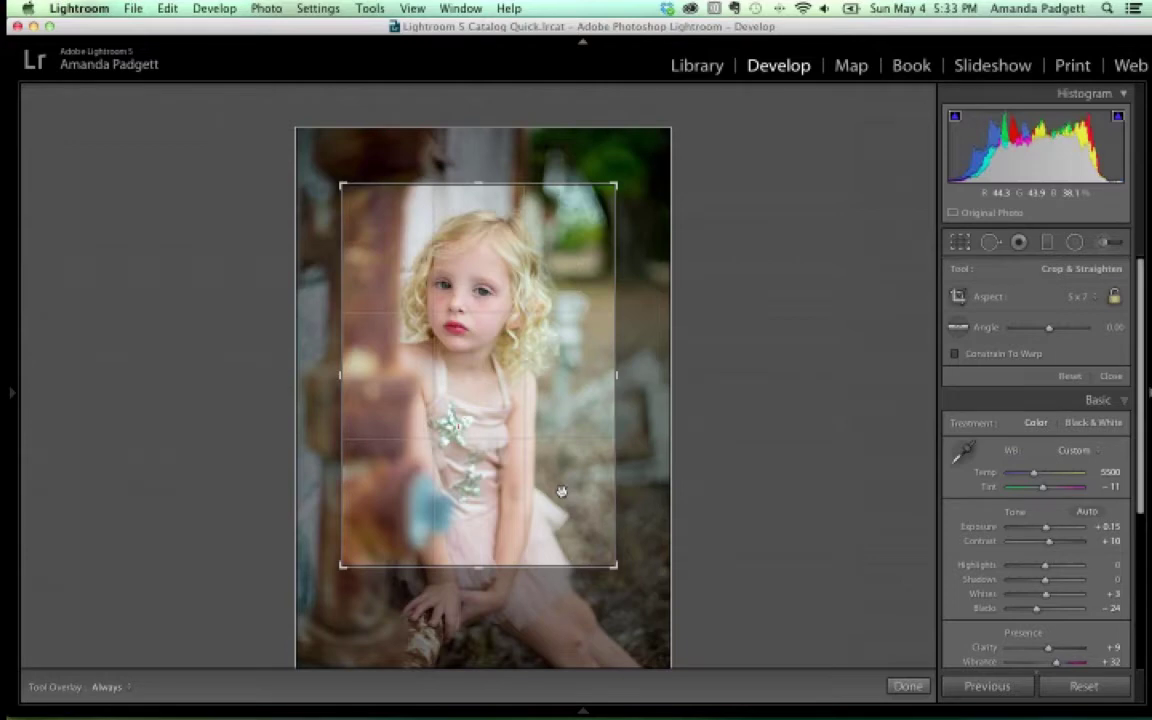
Switch the crop to landscape, tilt it to 0.45, tighten it around face and shoulders, and apply
key("x")
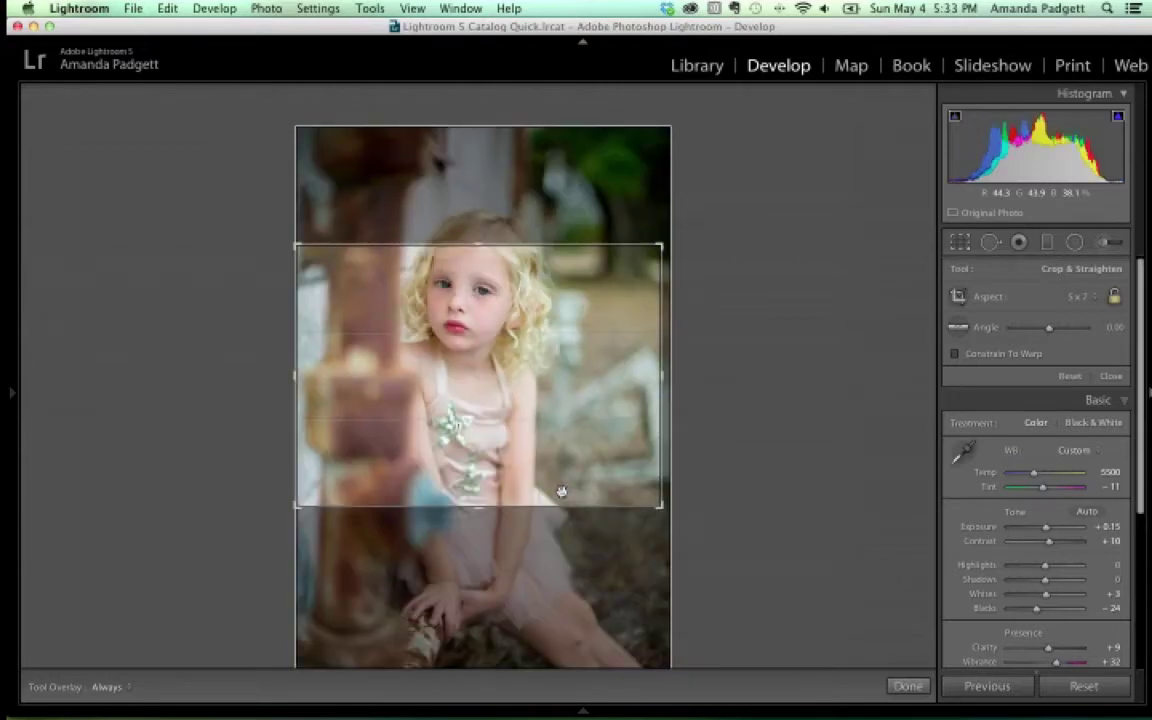
left_click_drag(578, 380, 586, 414)
left_click_drag(605, 230, 627, 228)
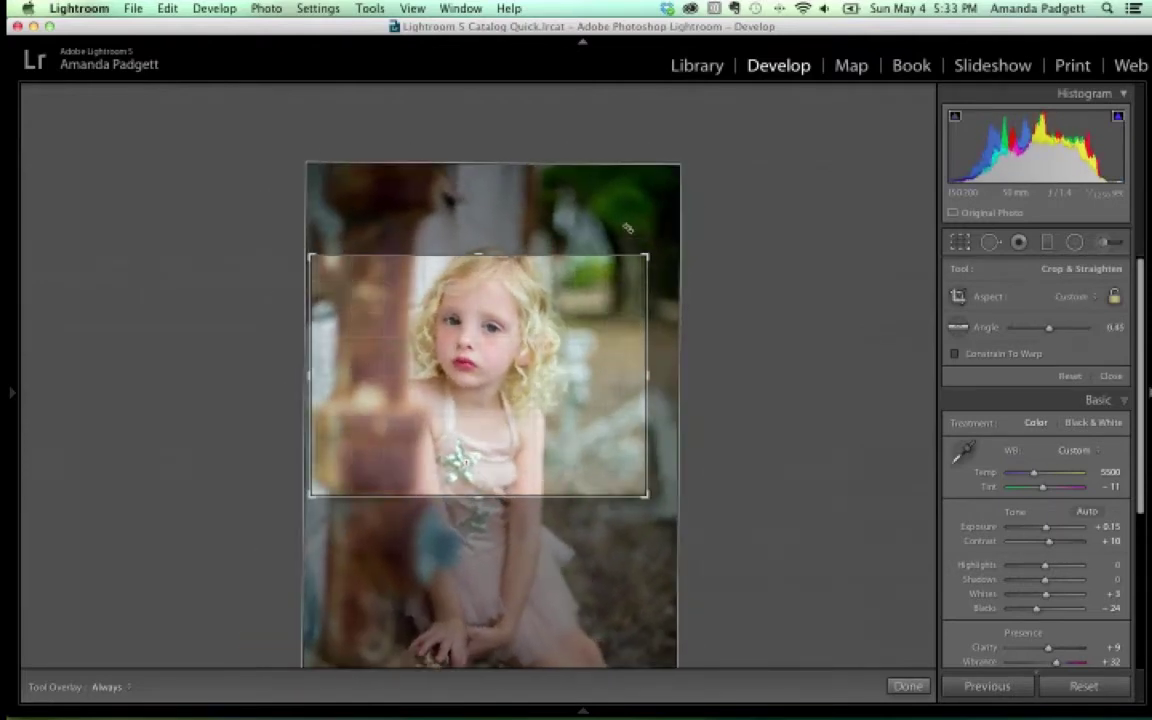
left_click_drag(534, 270, 534, 296)
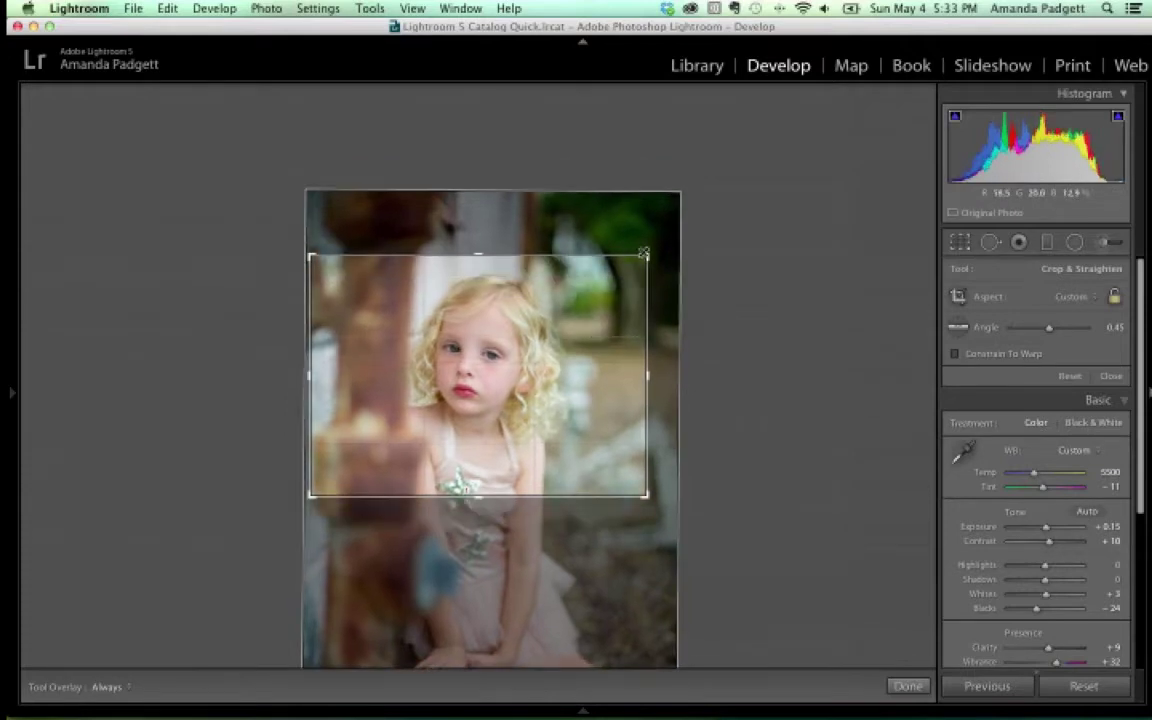
left_click_drag(647, 495, 639, 490)
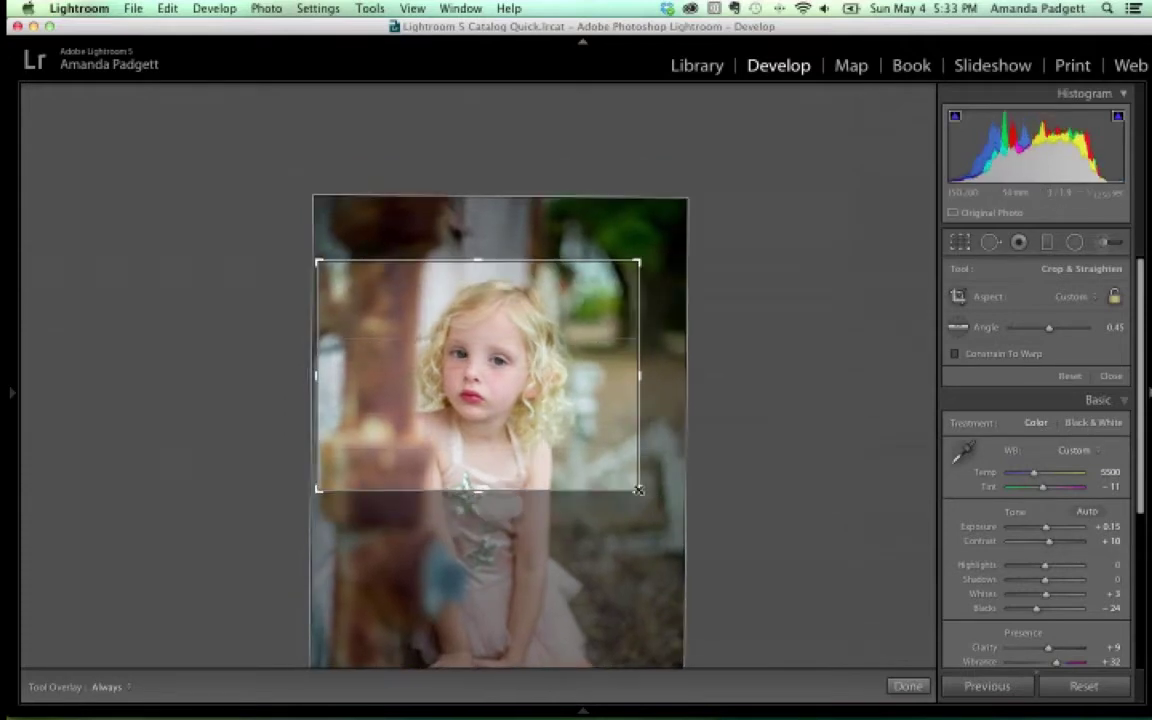
left_click(907, 686)
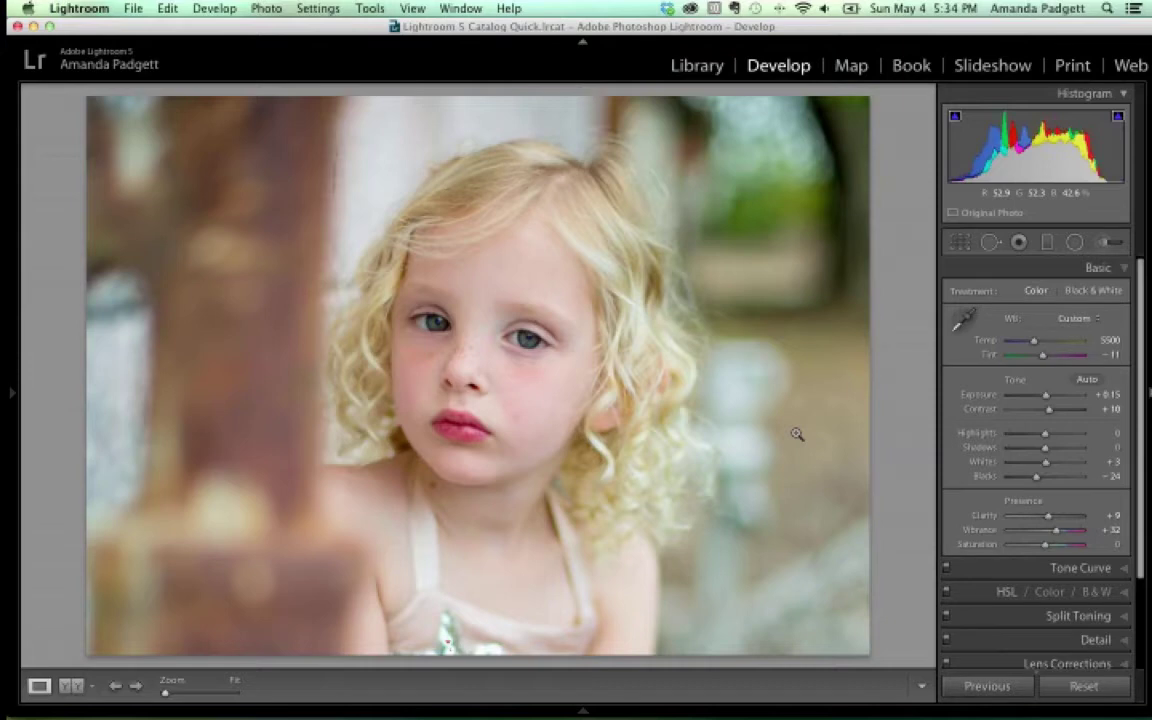
Reset the crop to As Shot aspect, straighten along the top edge to about -2.35°, and commit
left_click(959, 242)
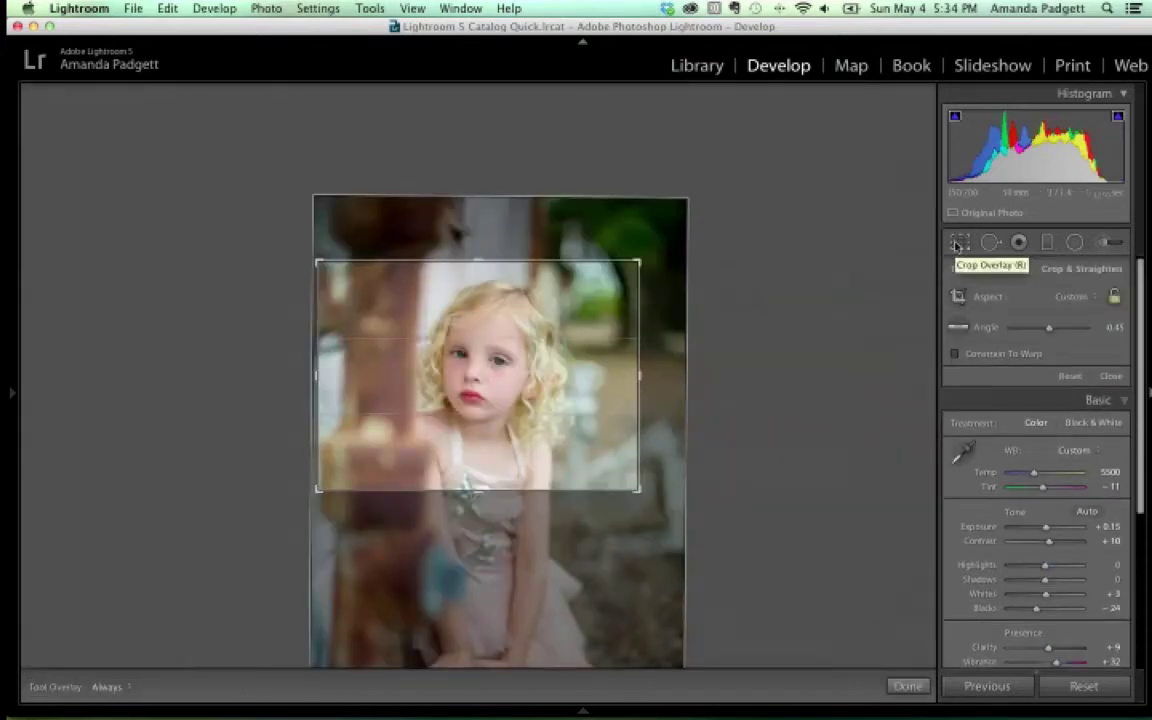
left_click(1080, 297)
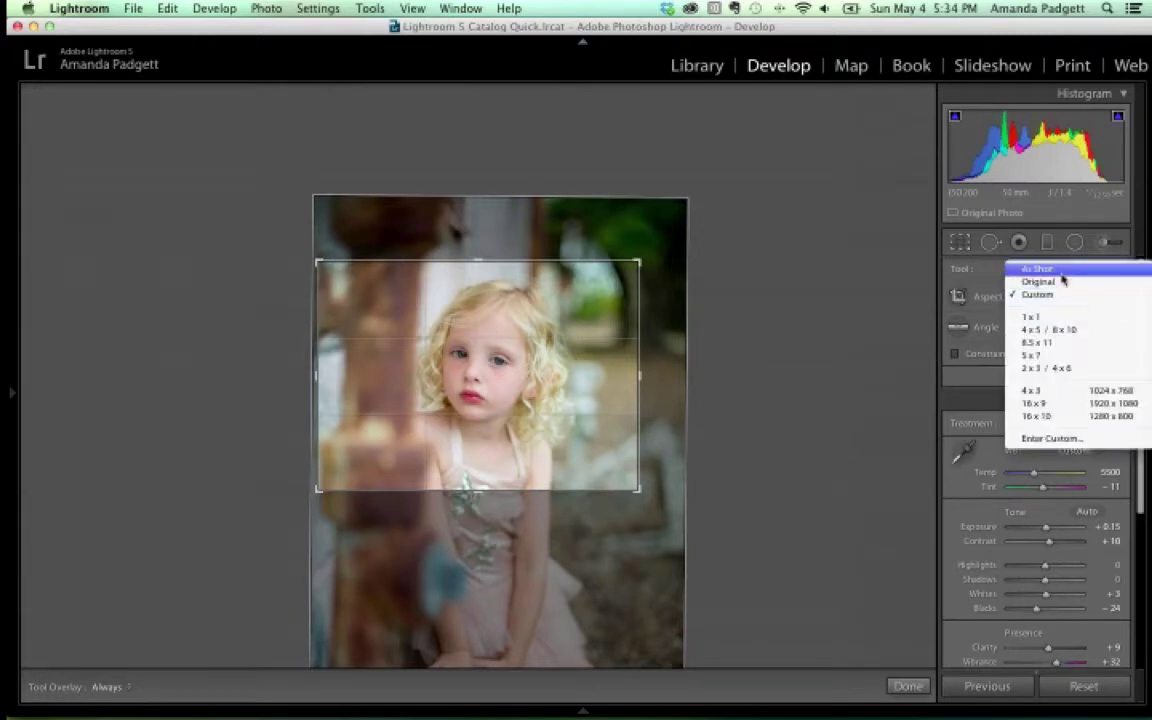
left_click(1063, 272)
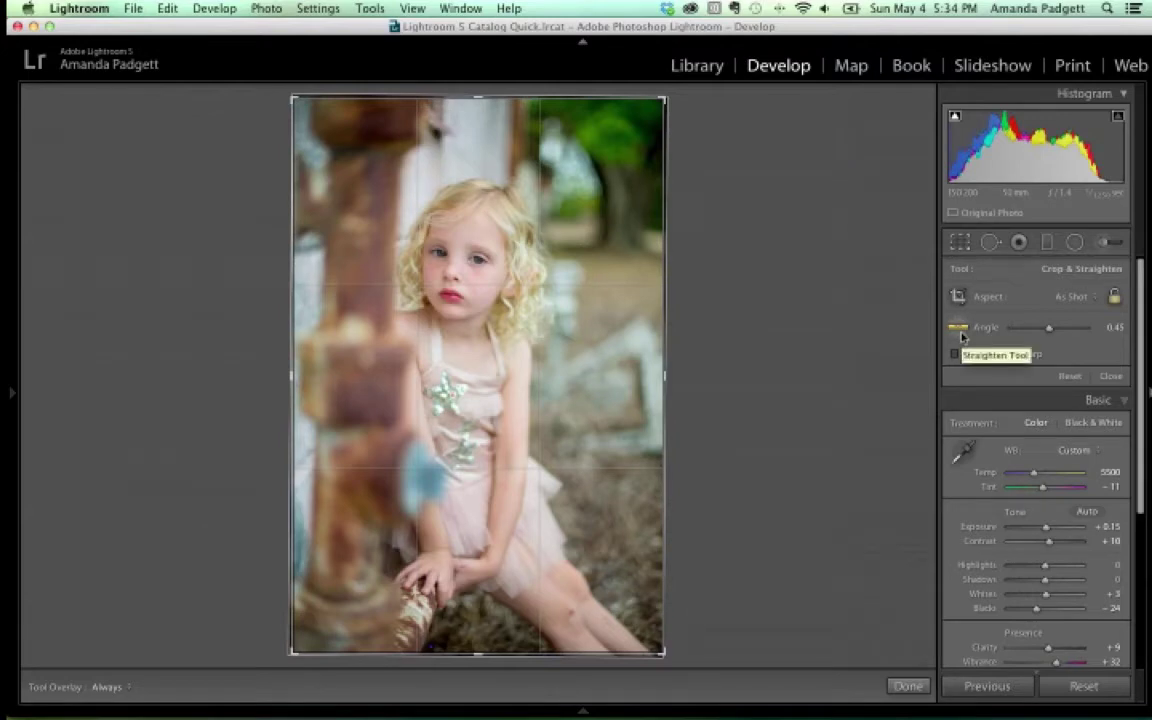
left_click(960, 332)
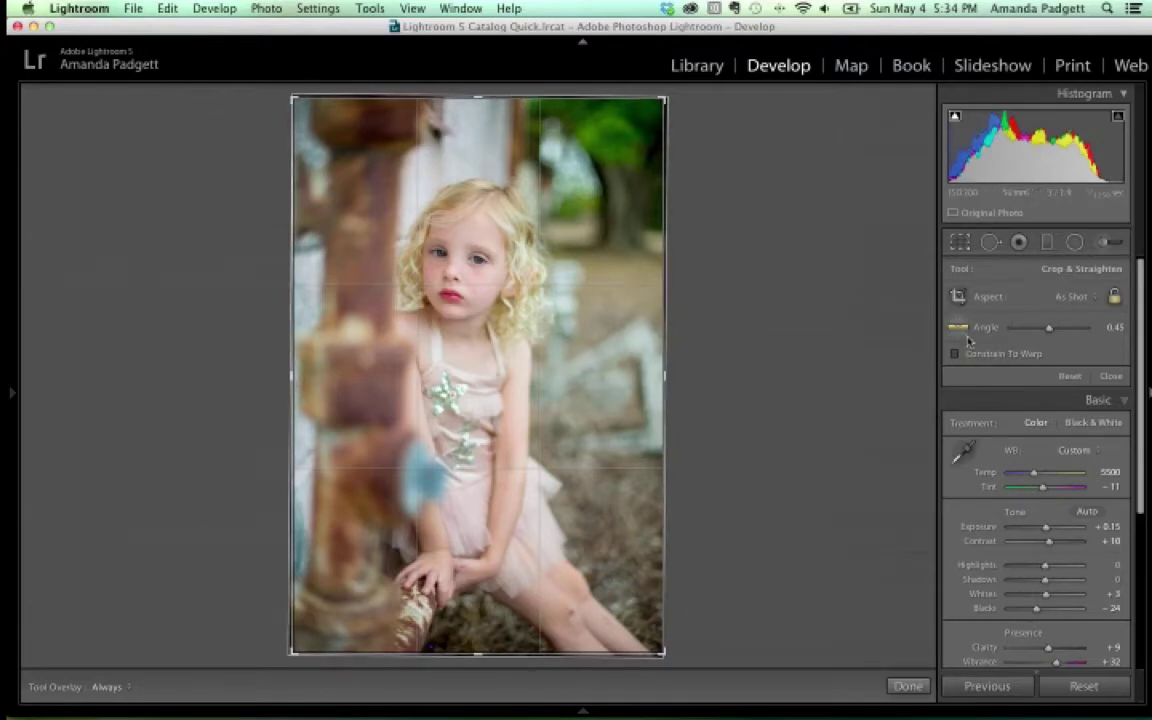
left_click_drag(518, 97, 489, 686)
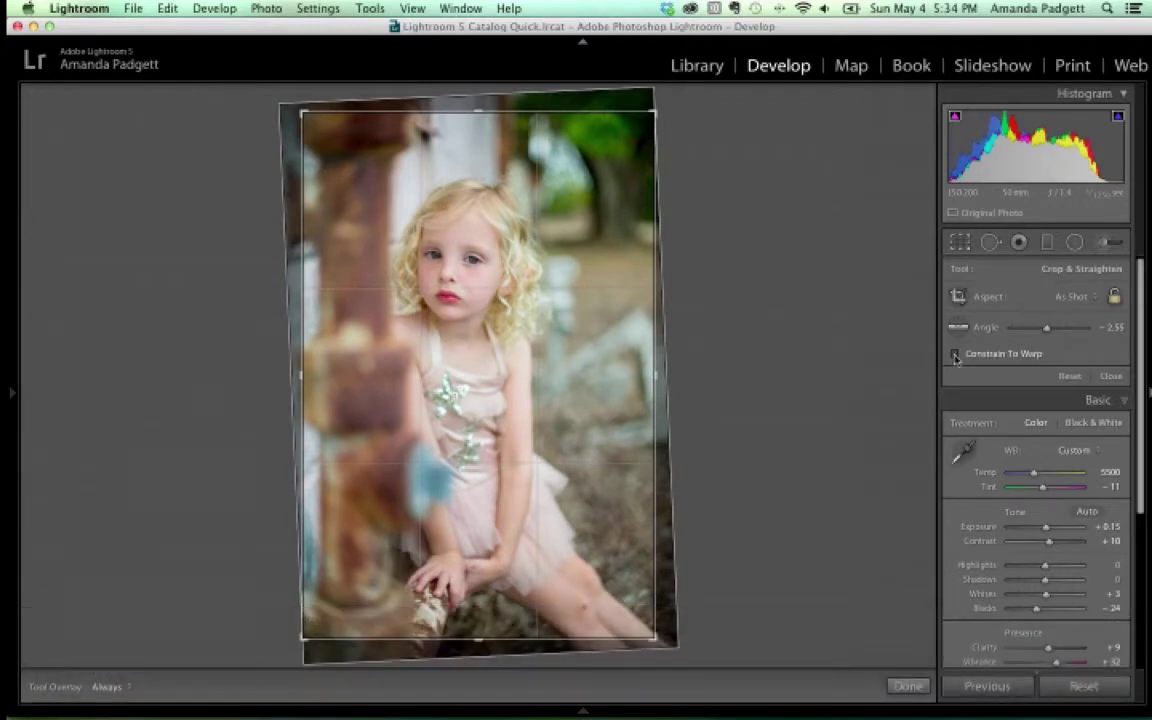
left_click(906, 685)
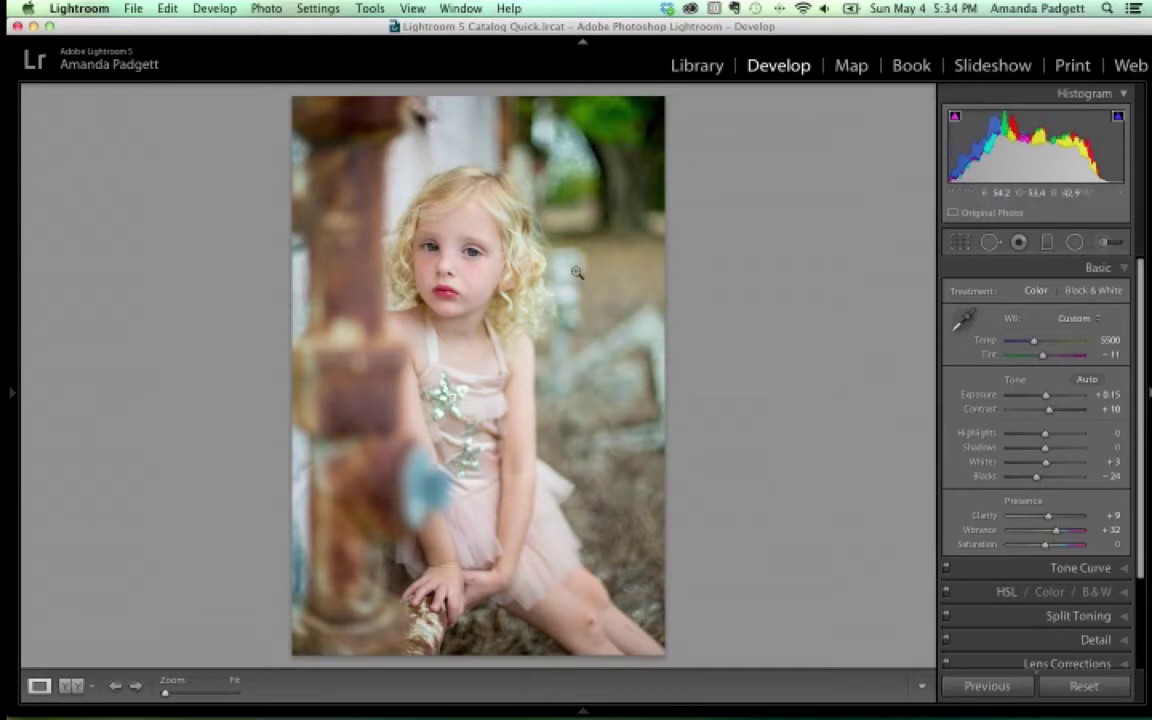
Zoom in to 1:1 on the girl's face
left_click(538, 264)
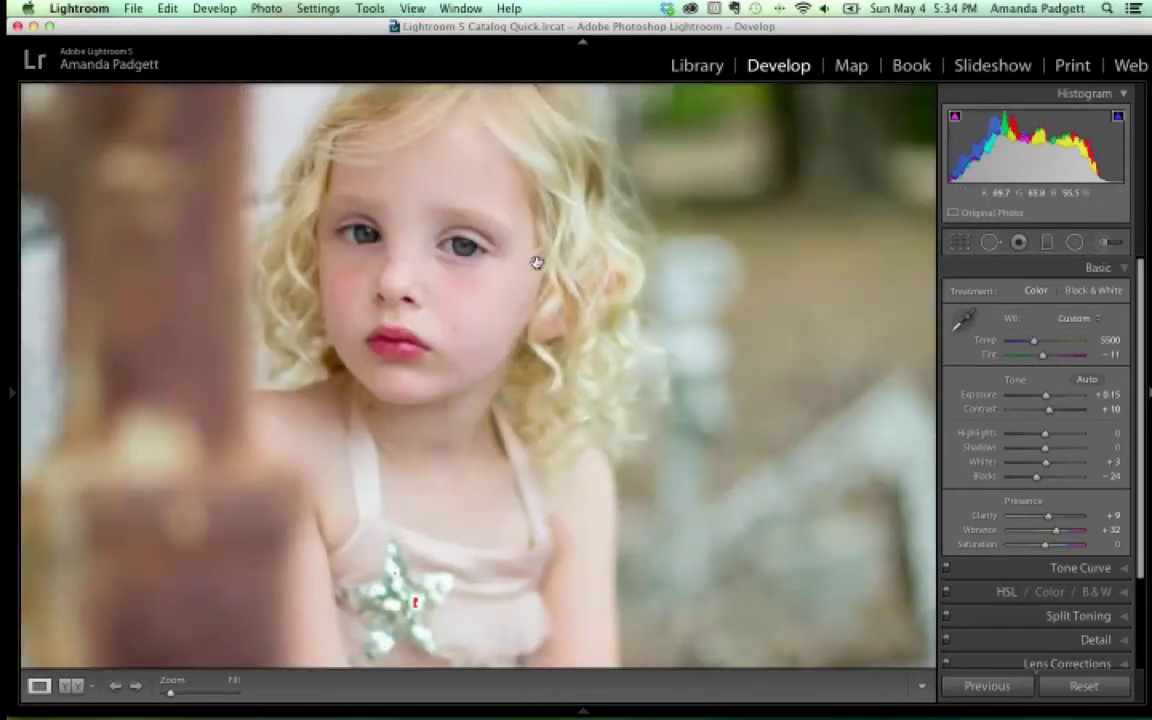
key("ctrl+equal")
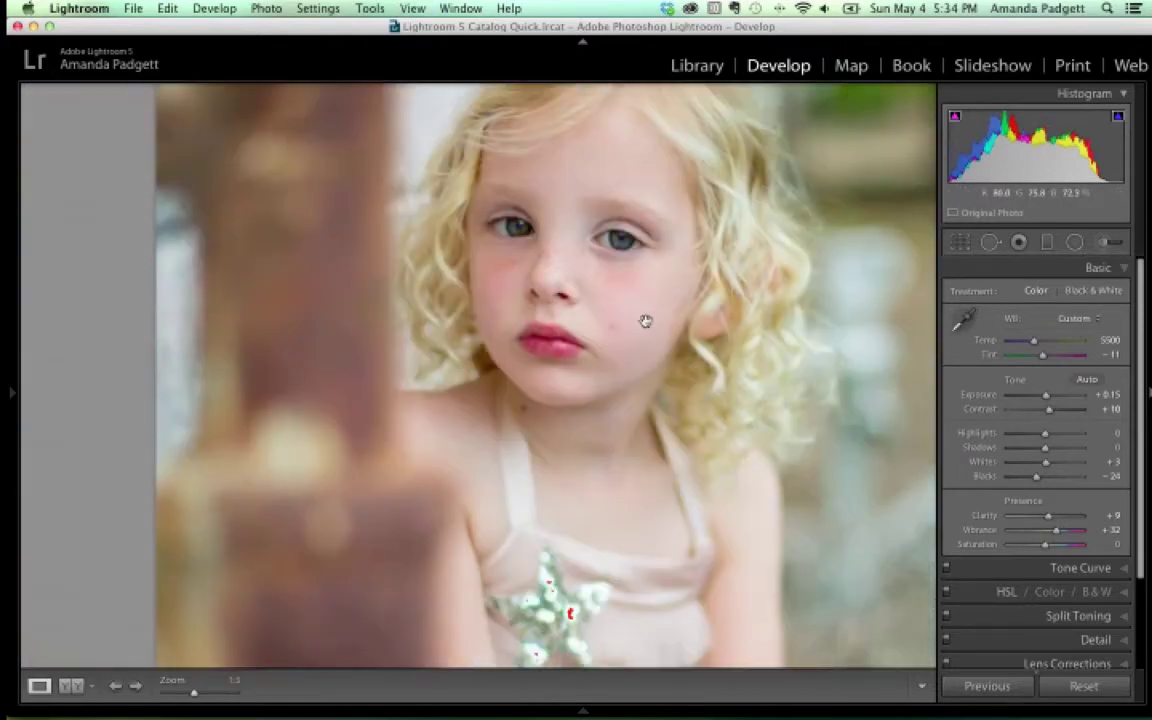
key("ctrl+equal")
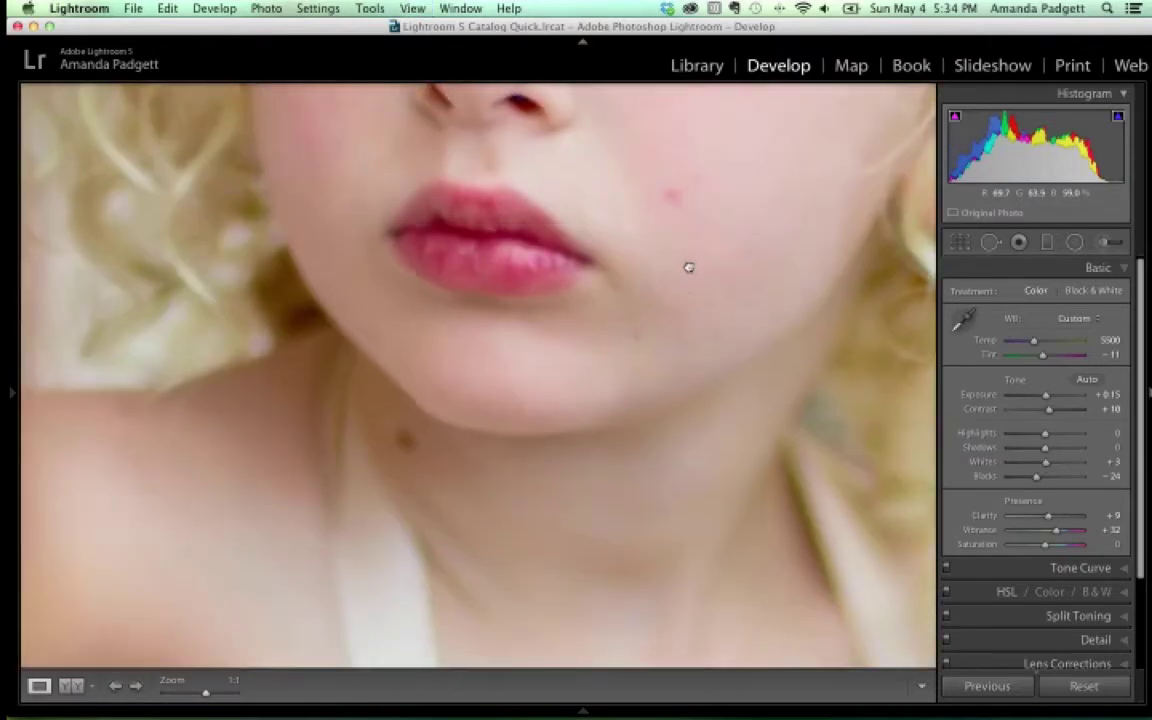
scroll(686, 265, "up", 5)
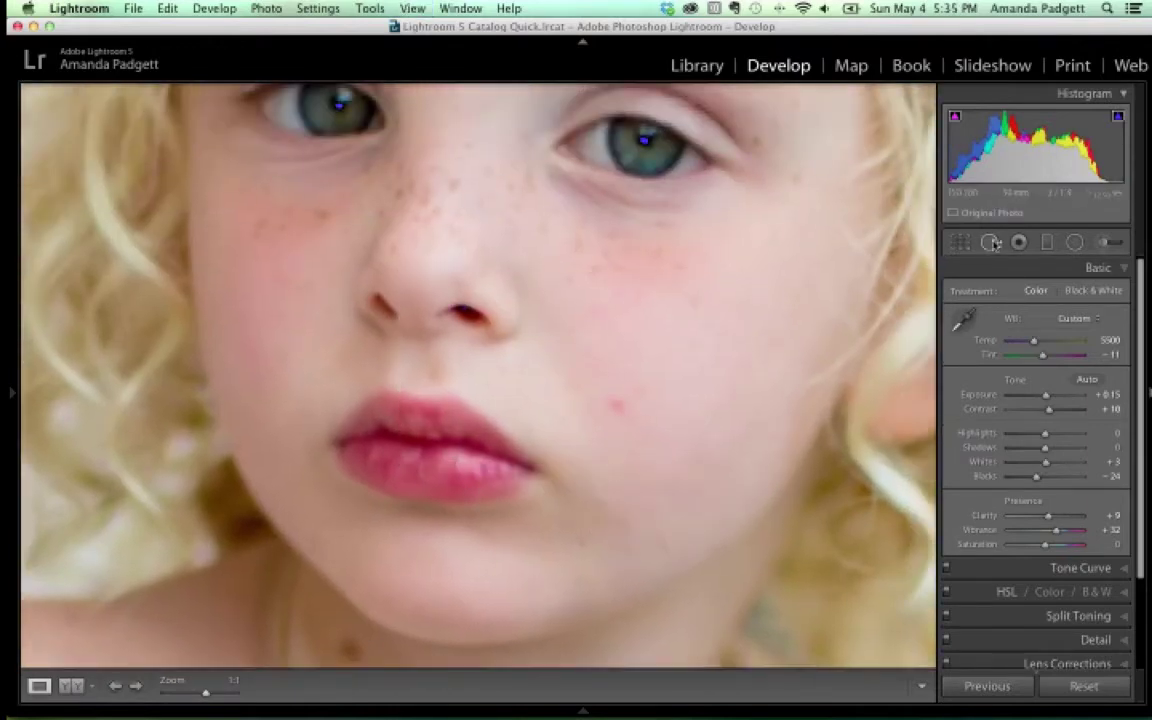
Activate Spot Removal in Heal mode and shrink the brush Size to 35
left_click(991, 242)
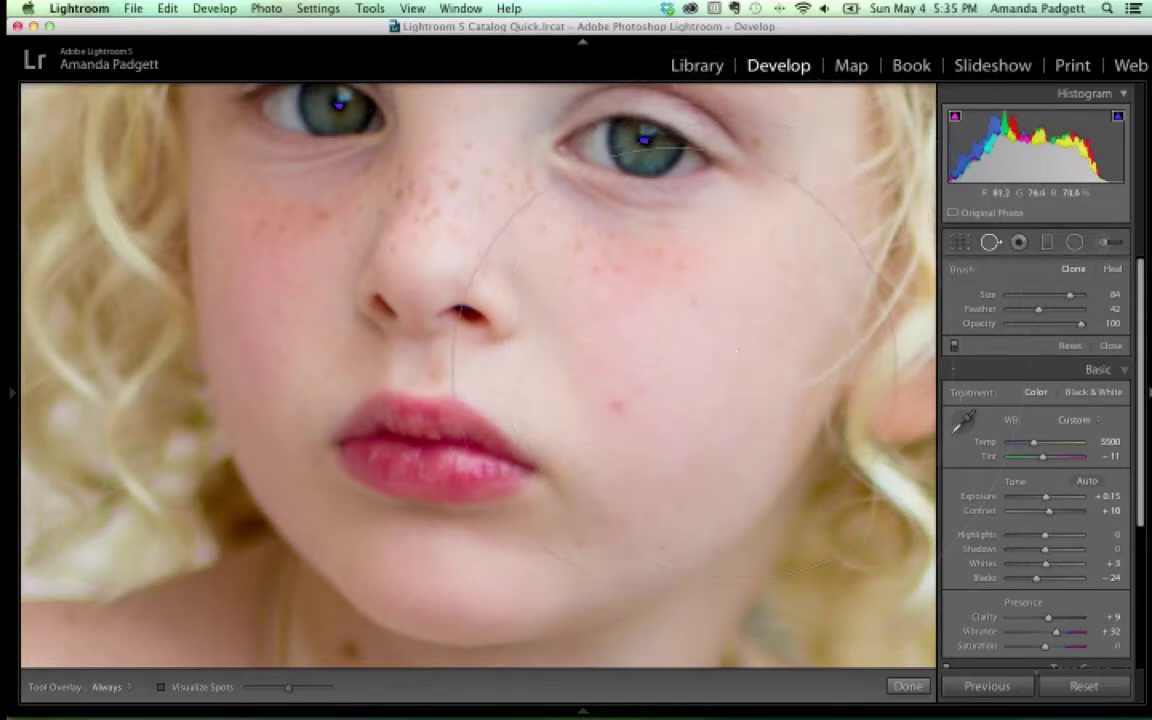
scroll(700, 360, "down", 1)
scroll(676, 372, "down", 2)
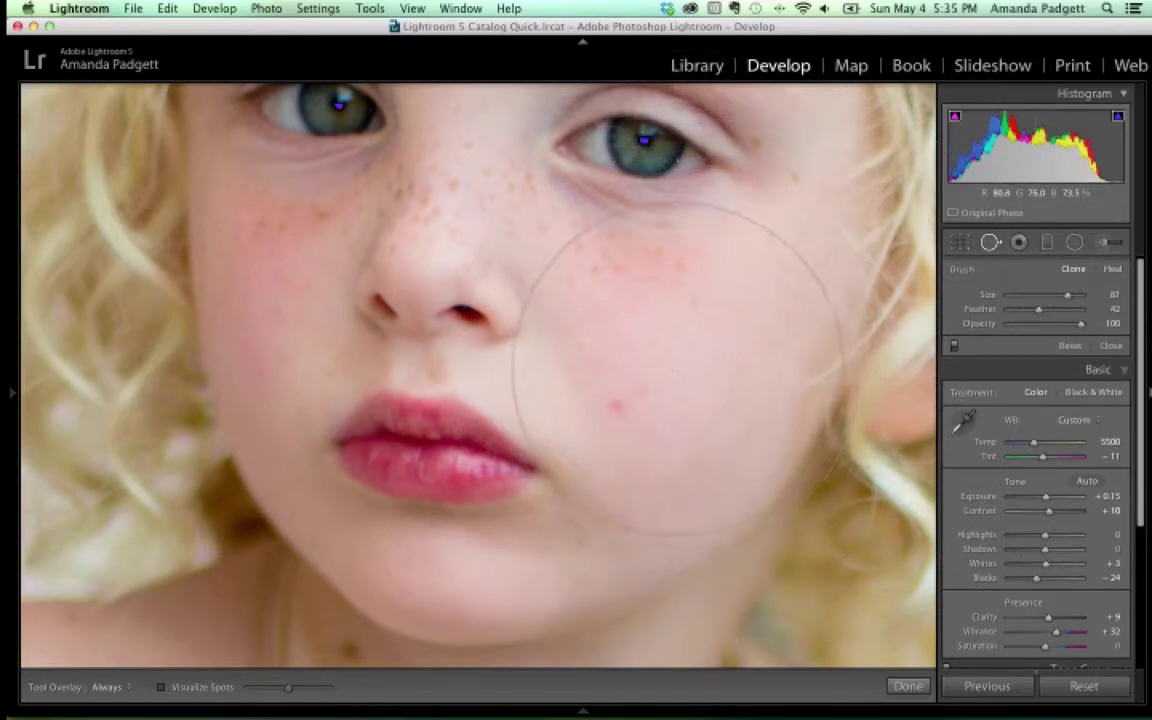
scroll(676, 372, "down", 2)
scroll(676, 372, "down", 3)
scroll(677, 368, "down", 2)
scroll(677, 368, "down", 1)
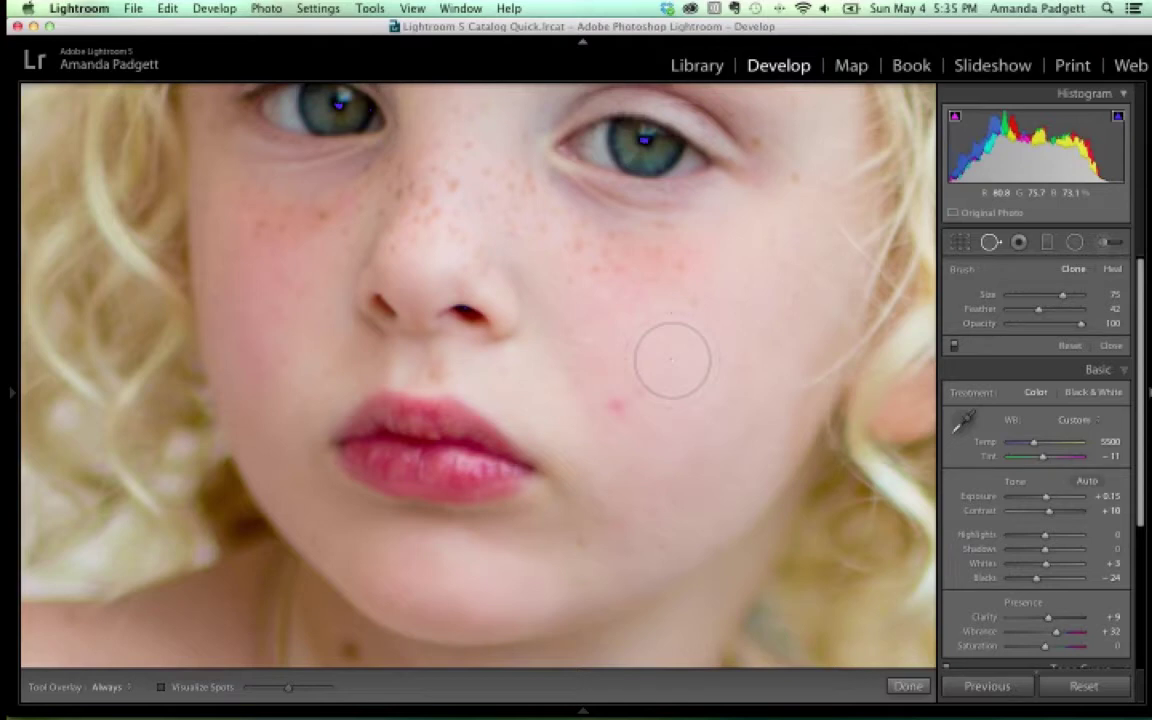
scroll(672, 360, "up", 4)
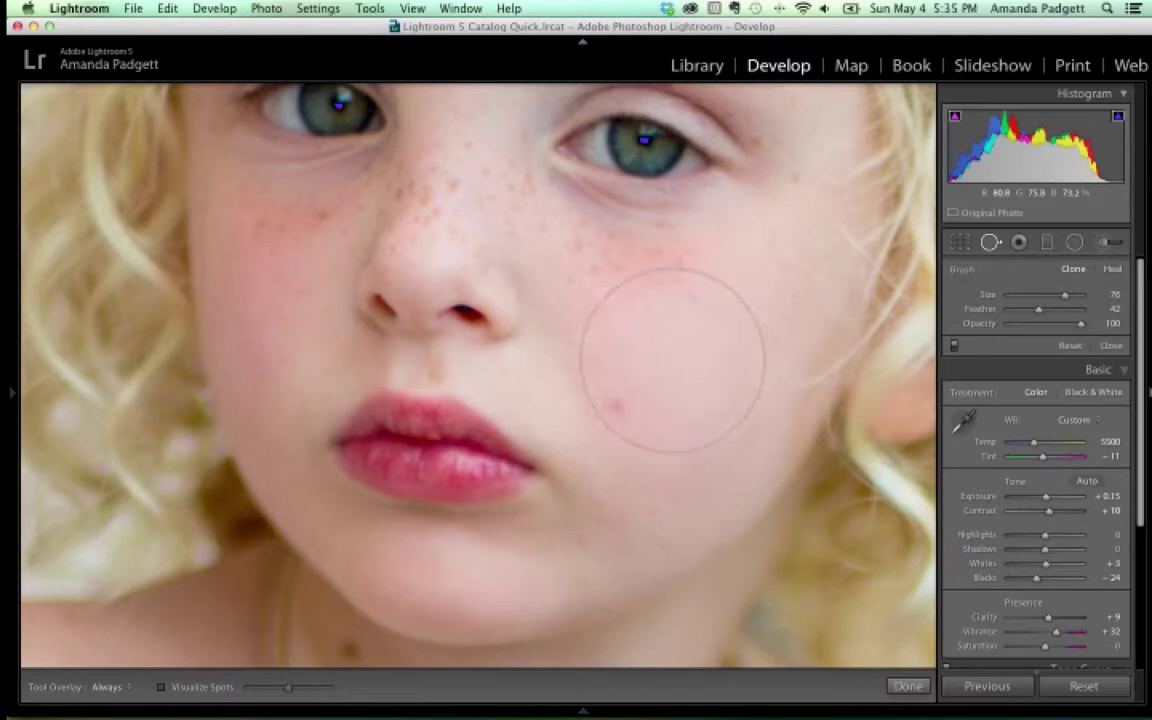
scroll(672, 360, "down", 4)
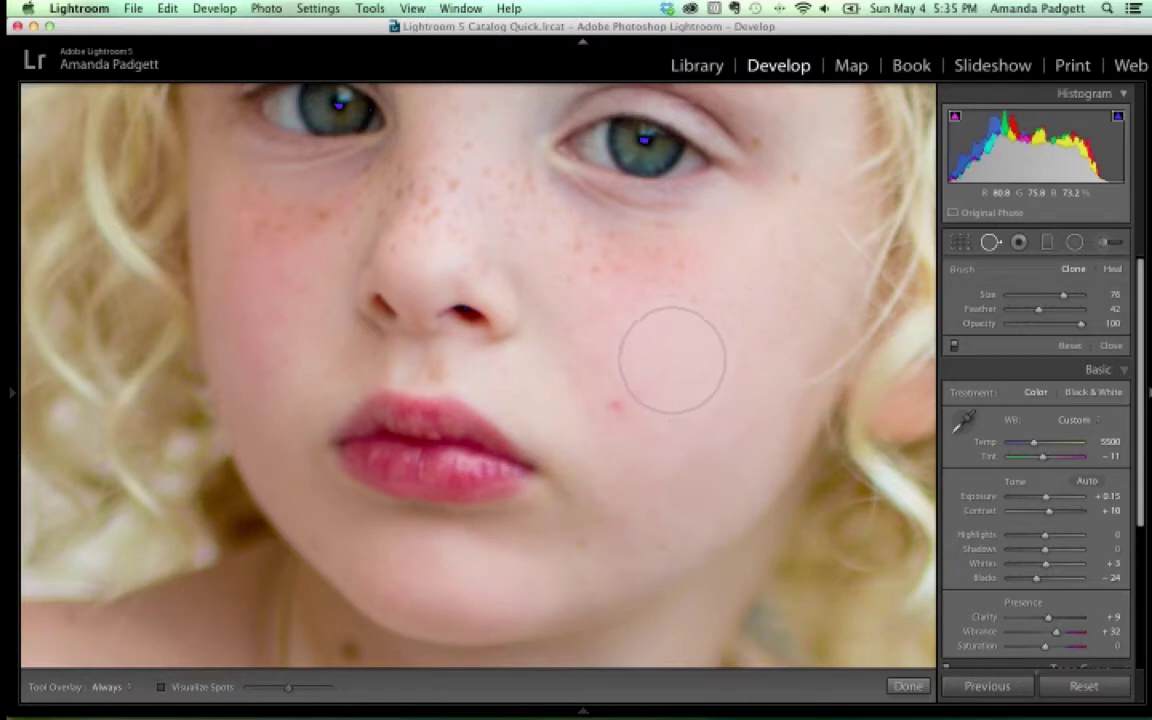
scroll(672, 360, "down", 2)
scroll(672, 360, "down", 6)
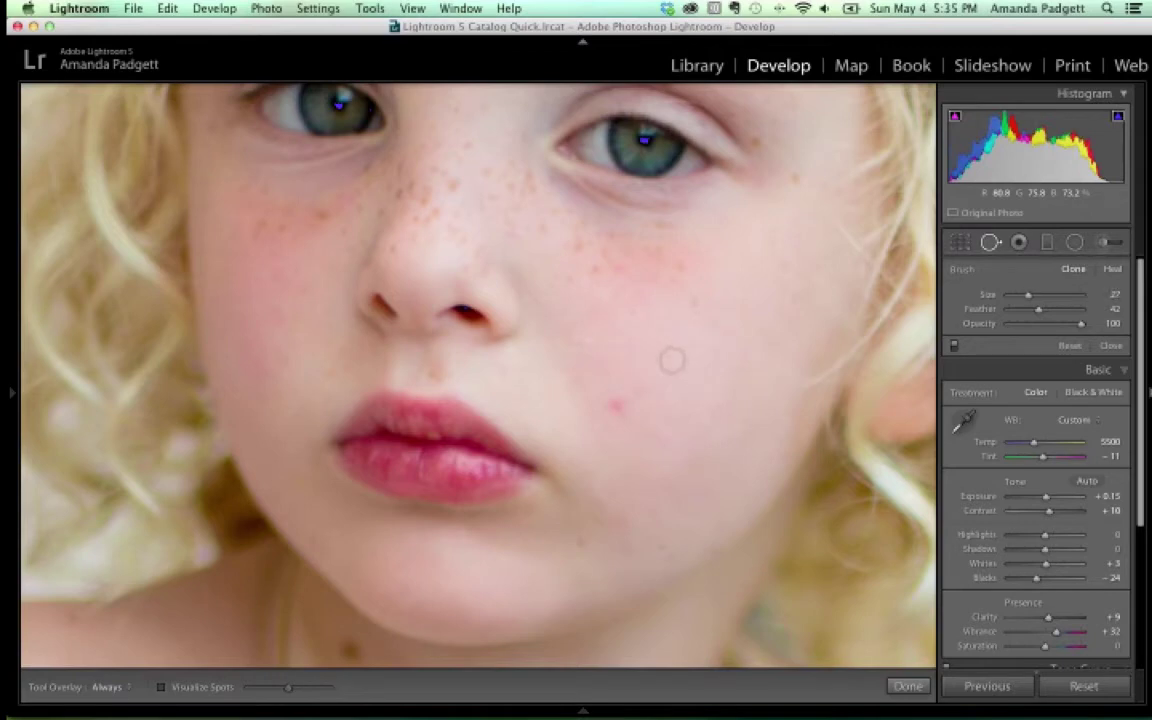
scroll(616, 405, "up", 2)
scroll(616, 405, "up", 1)
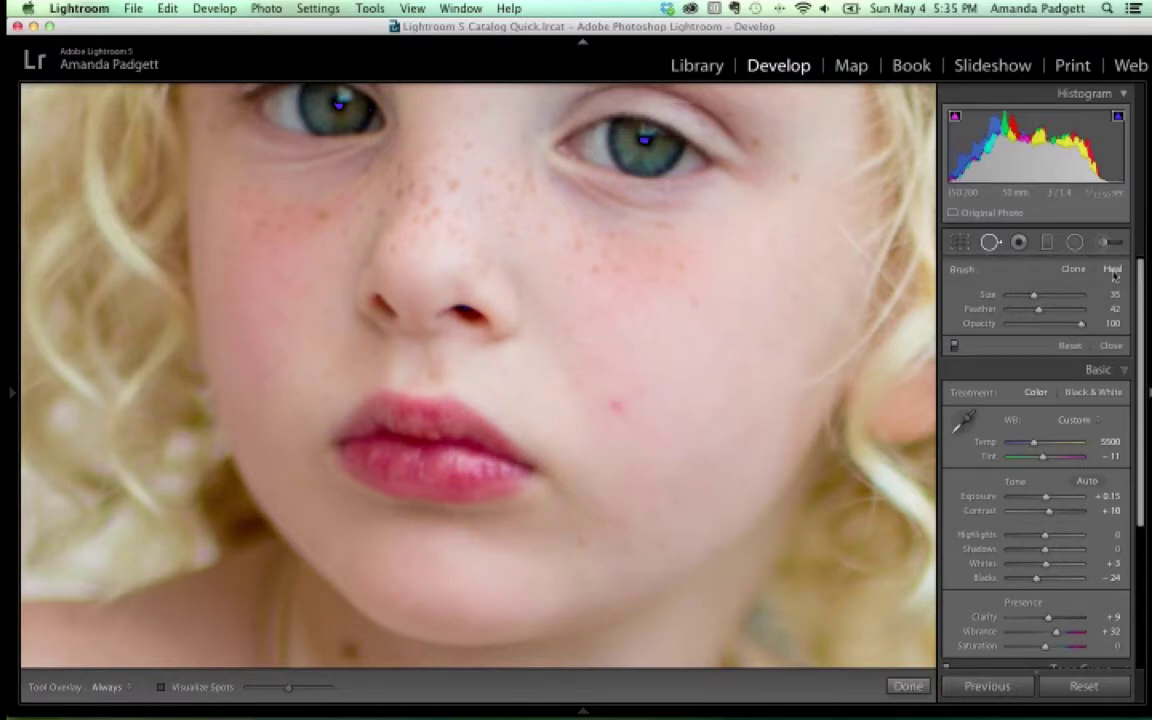
Set brush Feather to 100 and heal the cheek's red spot using clean cheek skin as the source
left_click_drag(1038, 309, 1064, 314)
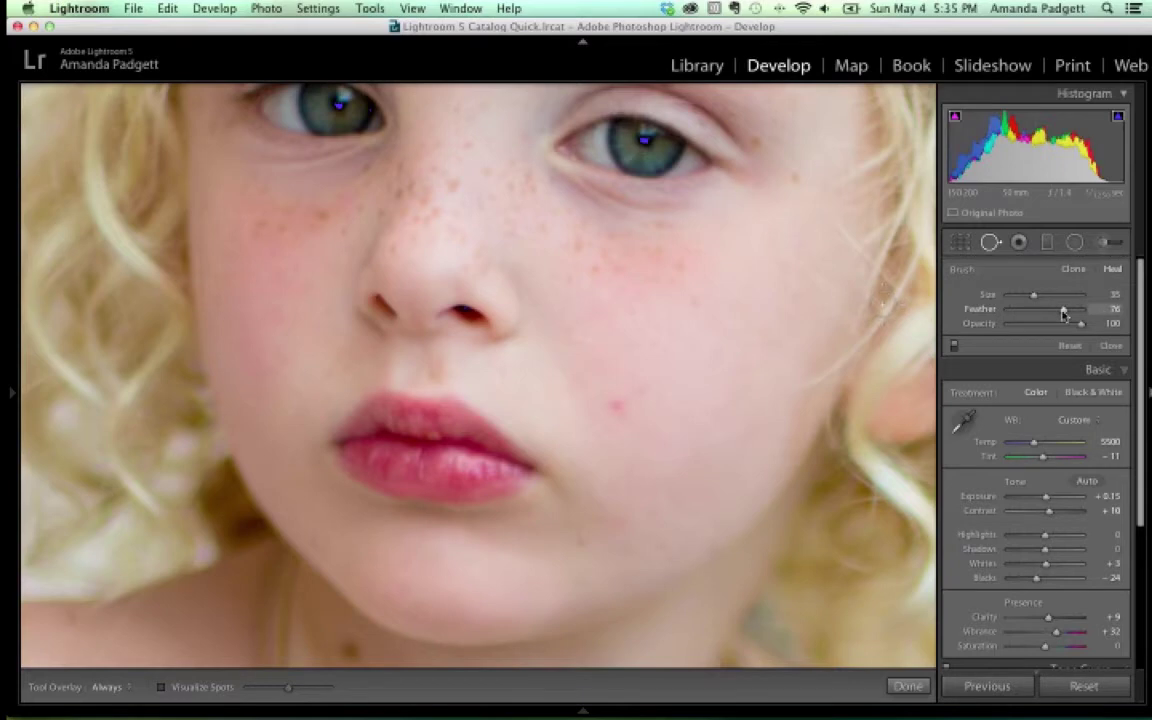
left_click_drag(1064, 314, 1090, 314)
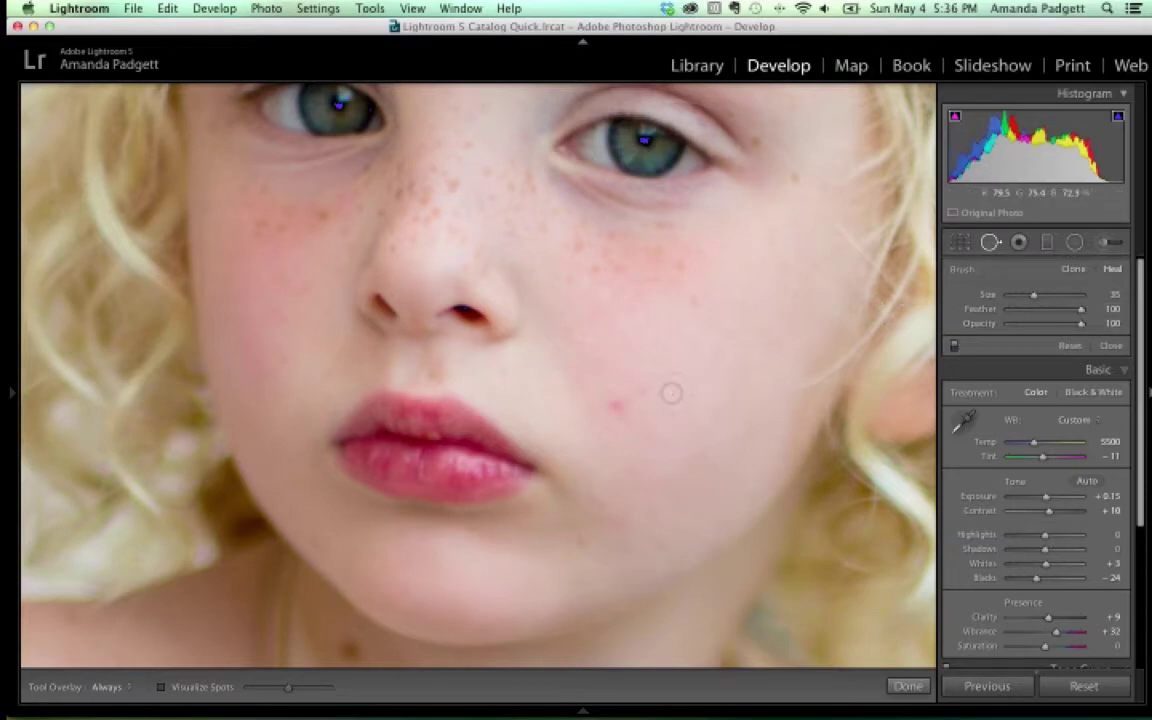
scroll(614, 406, "up", 3)
left_click(616, 406)
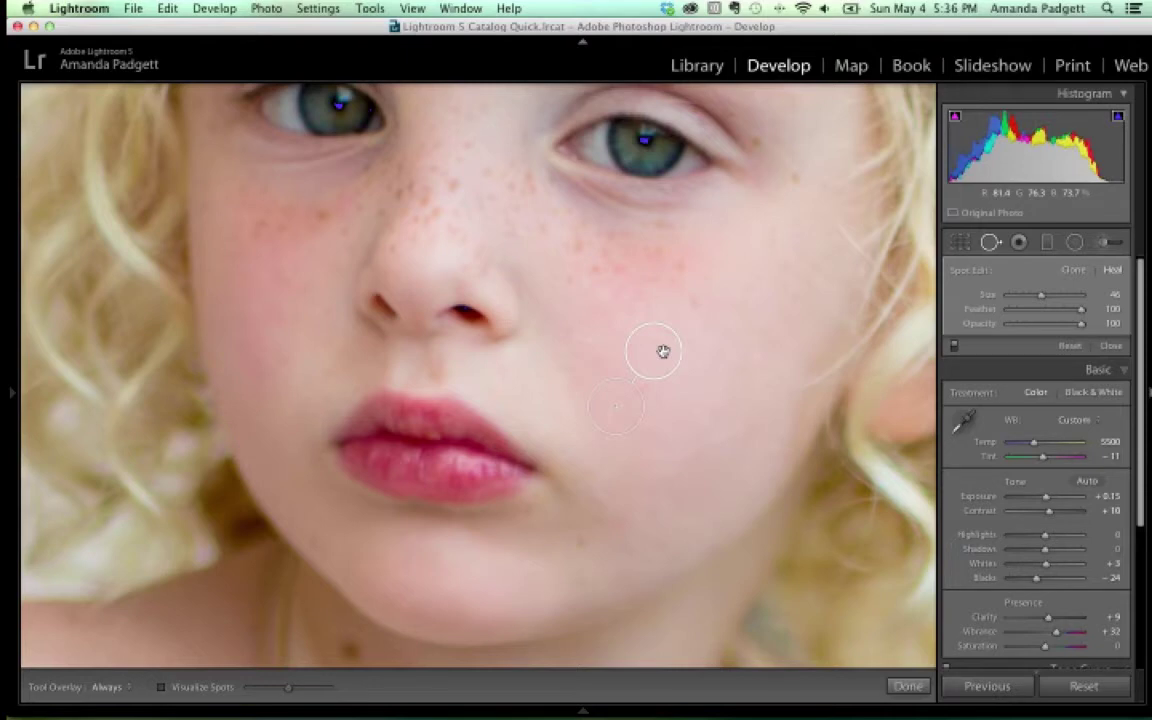
left_click_drag(662, 350, 471, 314)
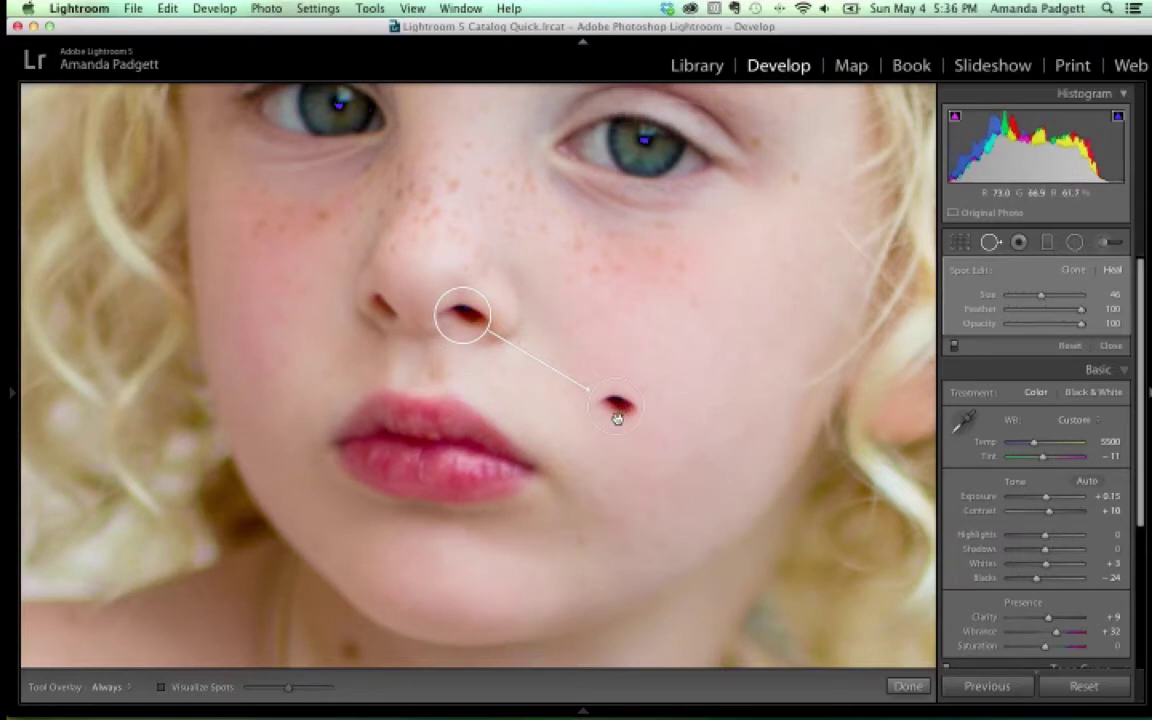
mouse_move(464, 322)
left_mouse_down()
mouse_move(637, 344)
mouse_move(674, 370)
mouse_move(478, 305)
mouse_move(648, 342)
mouse_move(684, 384)
left_mouse_up()
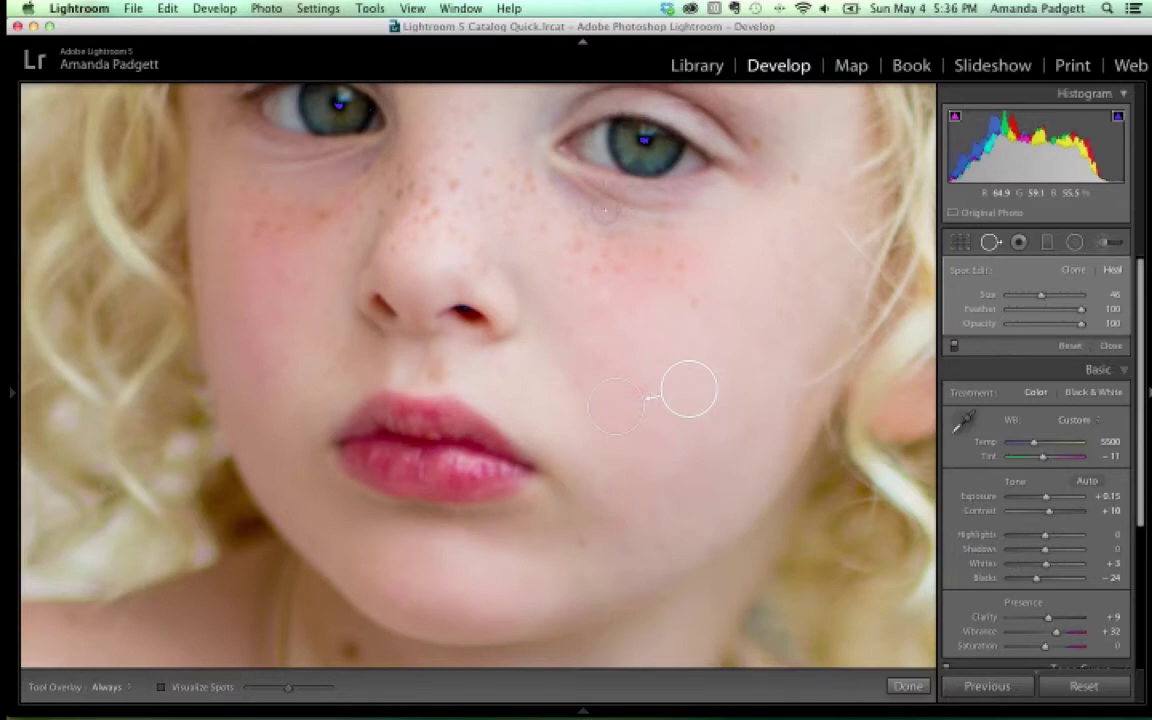
Pan to the eyes, paint a trial heal stroke under the right eye, and delete it
left_click_drag(604, 249, 563, 406)
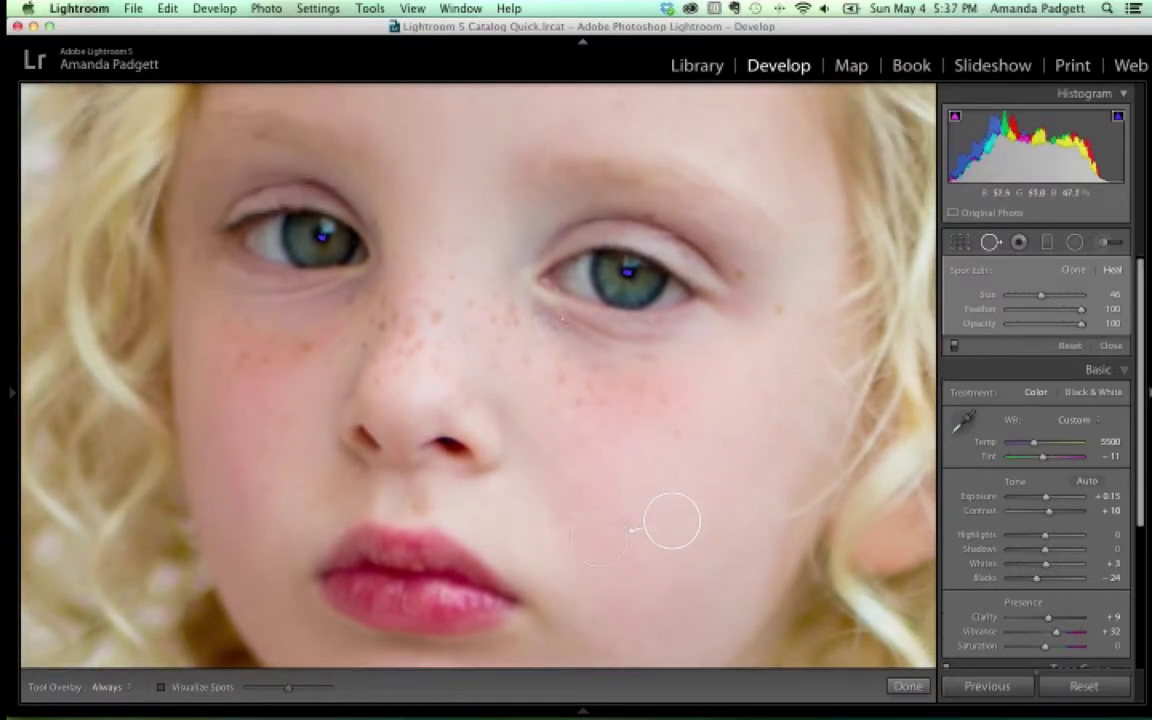
left_click_drag(563, 319, 590, 331)
key("Delete")
Heal the blemish below the right eye from lower cheek skin at opacity 35
scroll(584, 330, "down", 1)
left_click_drag(556, 322, 658, 343)
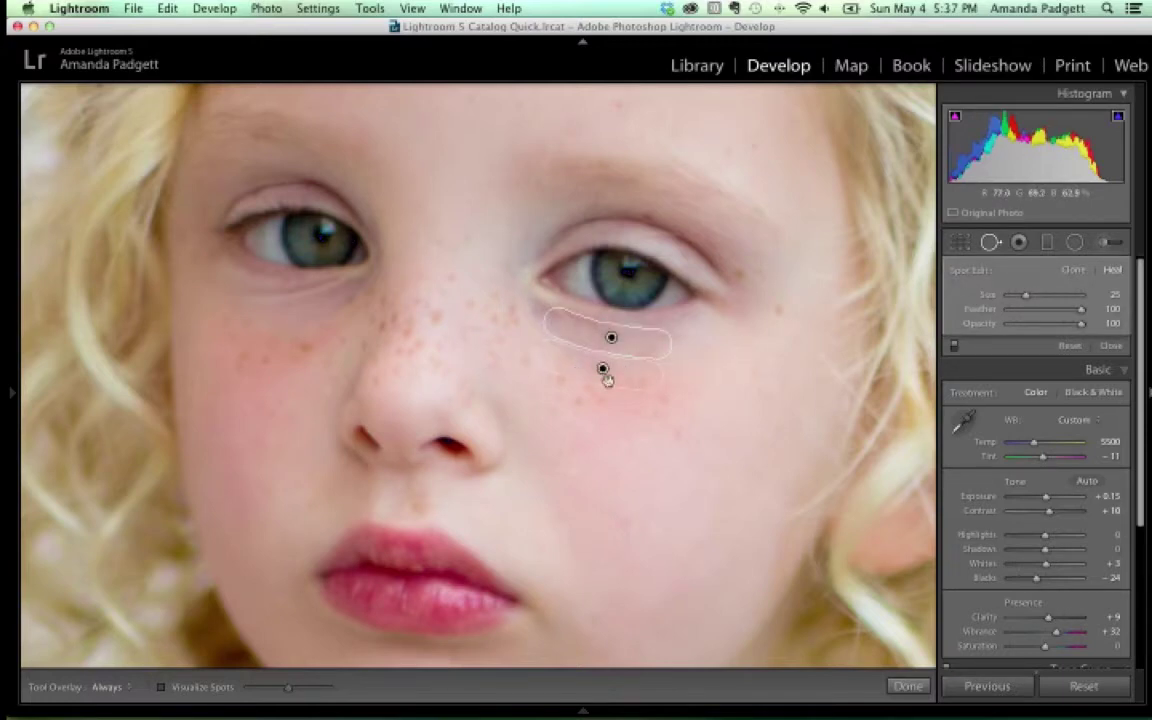
left_click_drag(607, 373, 625, 446)
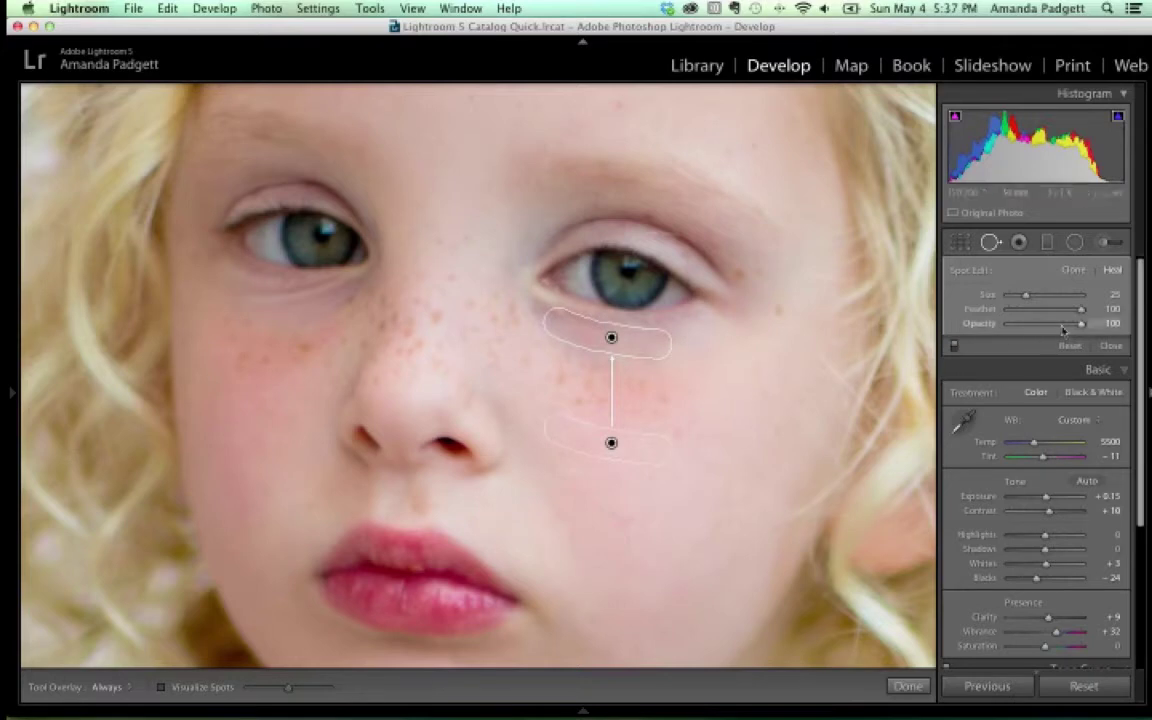
left_click_drag(1081, 328, 1025, 328)
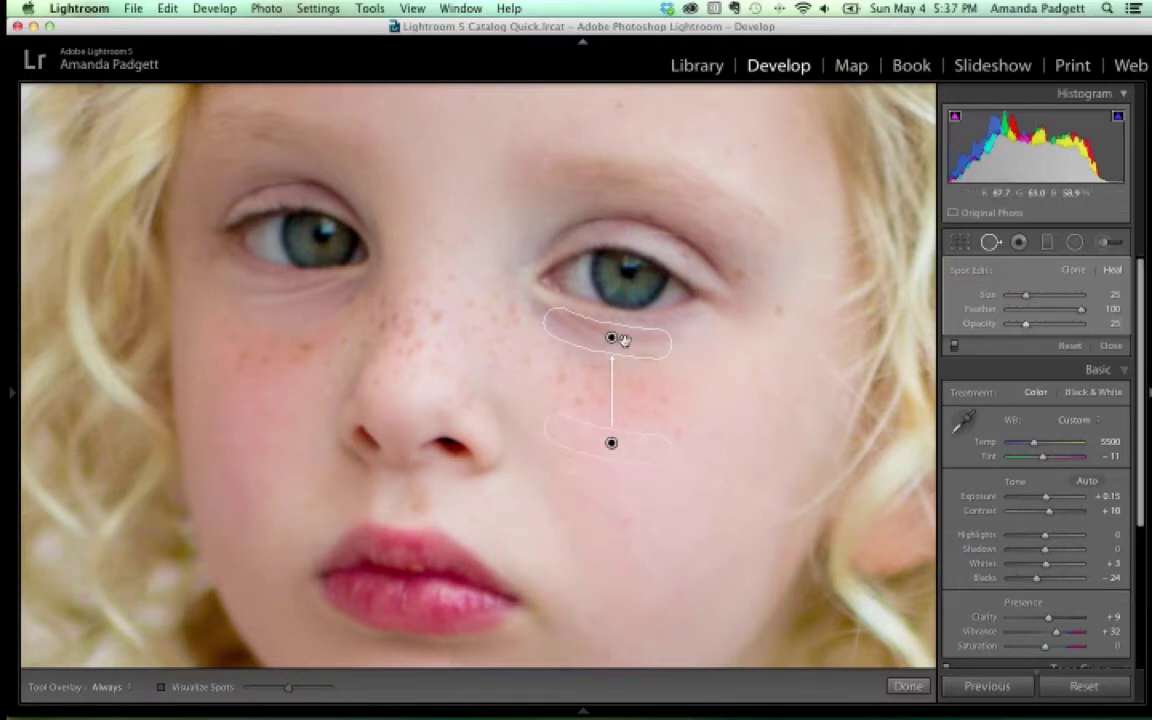
left_click(1032, 330)
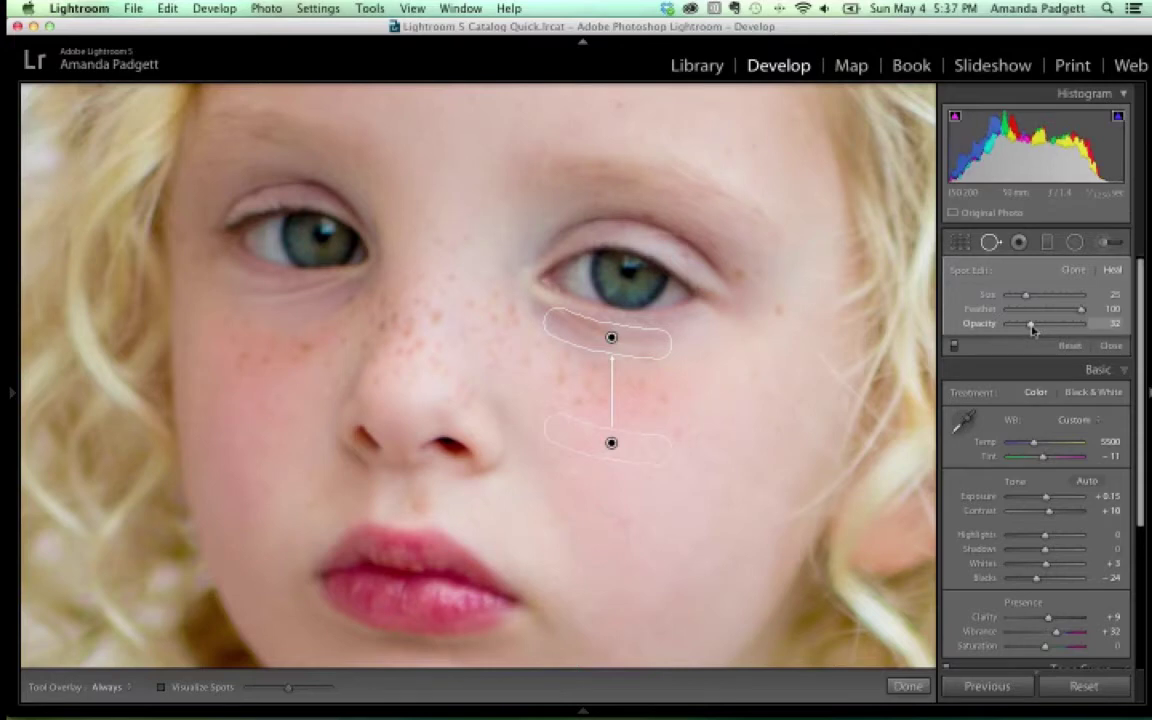
left_click_drag(1032, 330, 1035, 330)
Toggle the spot healing off and on to compare, then finish spot removal
left_click(954, 347)
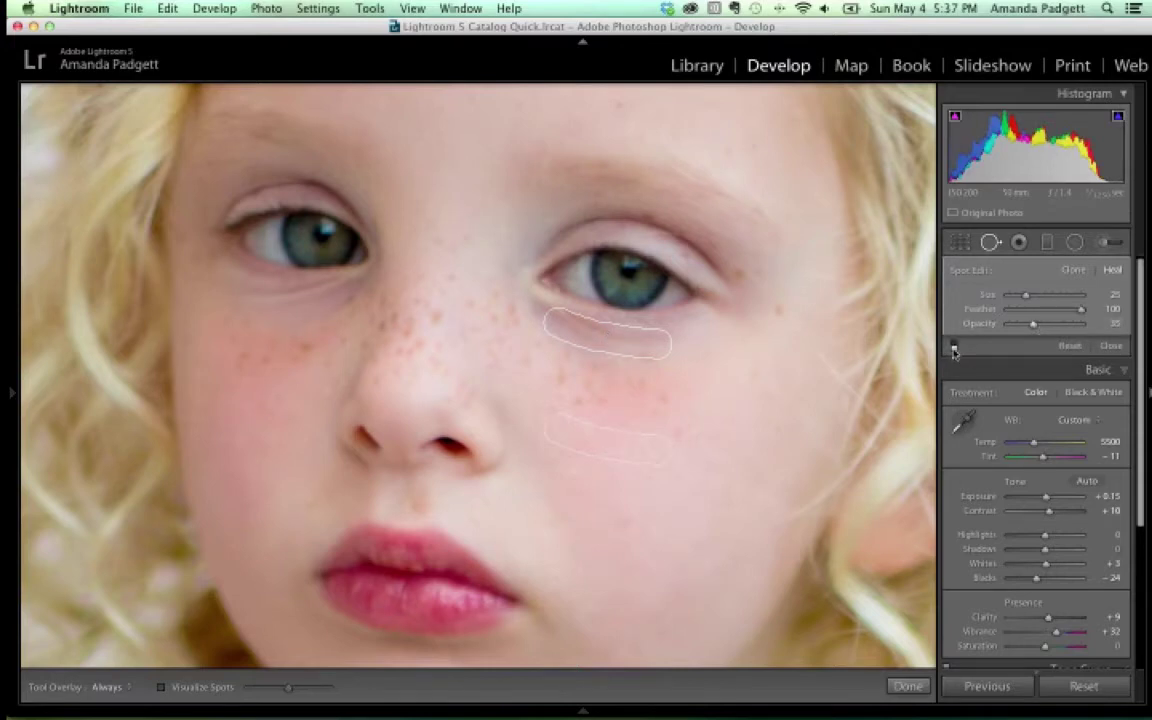
left_click(954, 347)
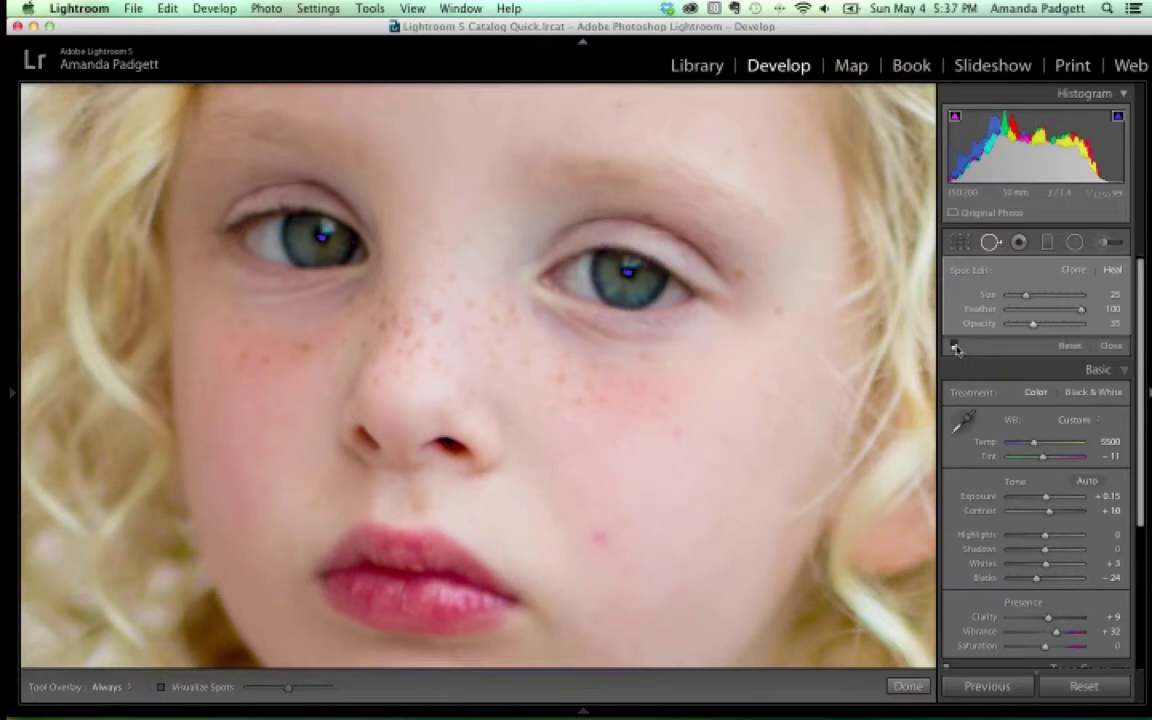
left_click(954, 347)
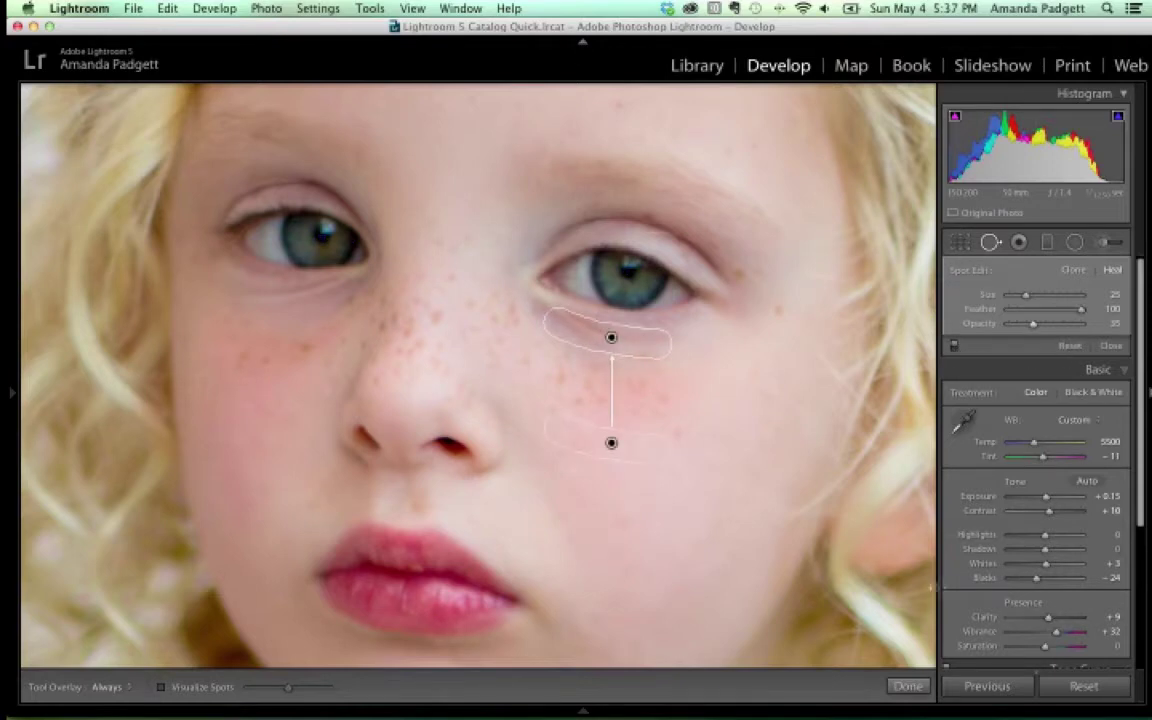
left_click(907, 686)
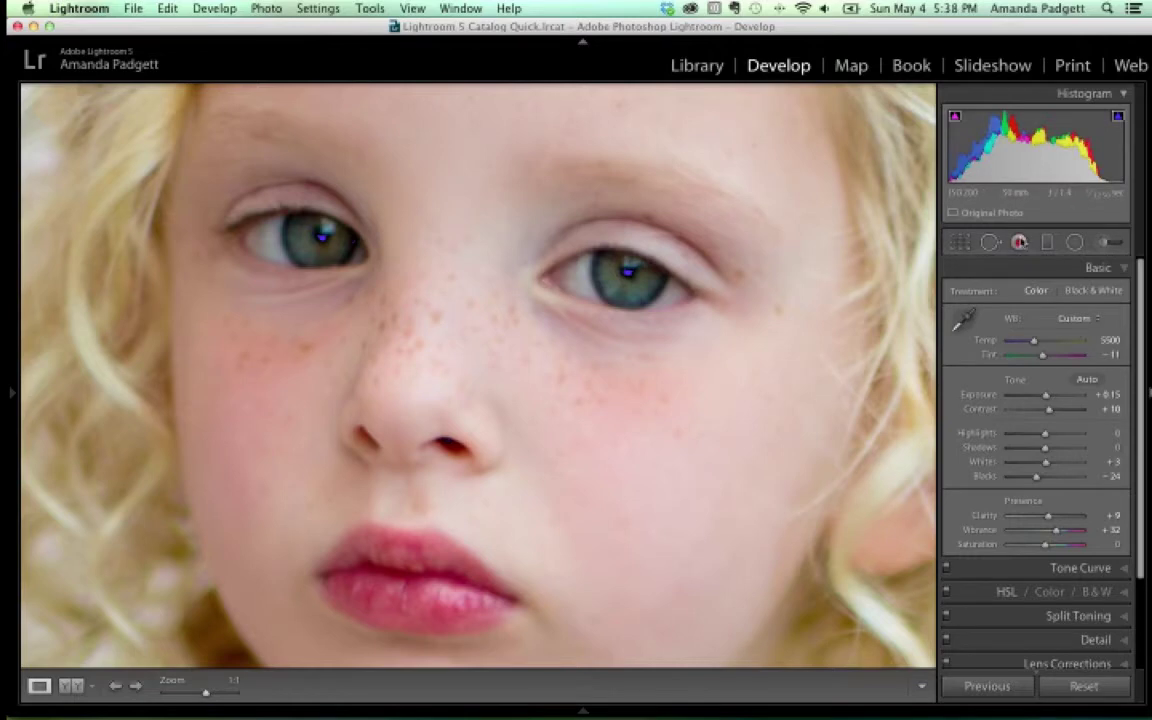
Try red-eye correction on the right eye, dismiss the not-found alert, and hide shadow clipping
left_click(1019, 243)
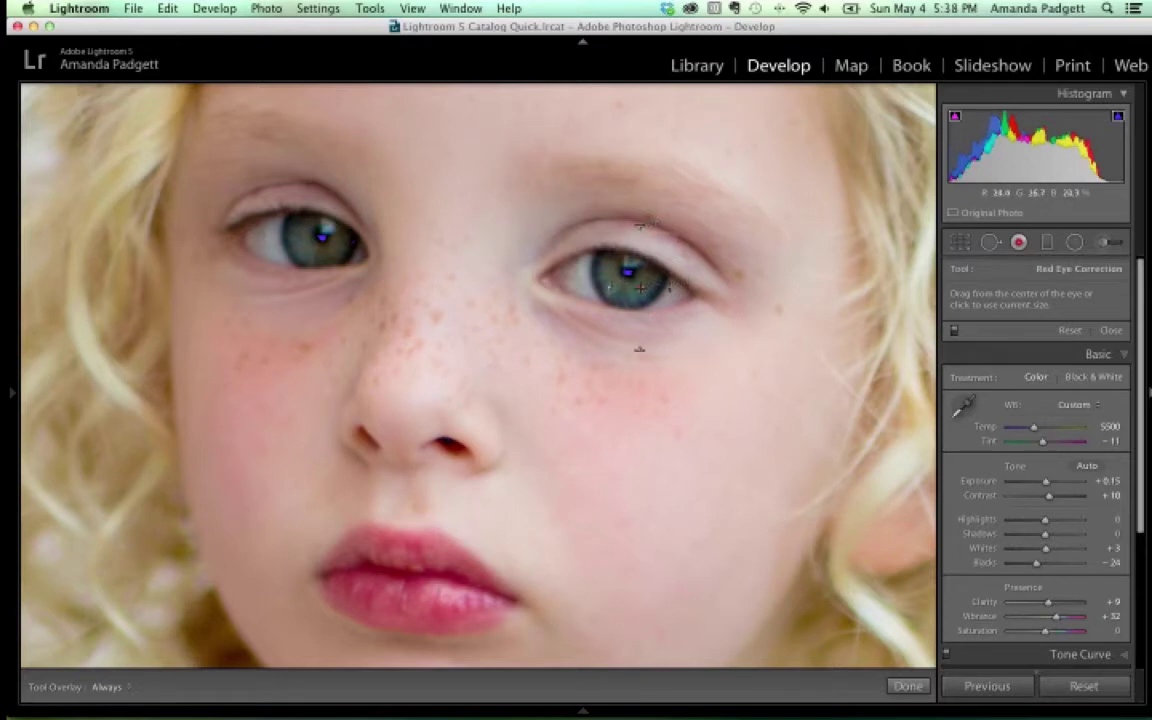
scroll(624, 274, "down", 3)
left_click_drag(627, 271, 614, 285)
left_click_drag(553, 262, 702, 306)
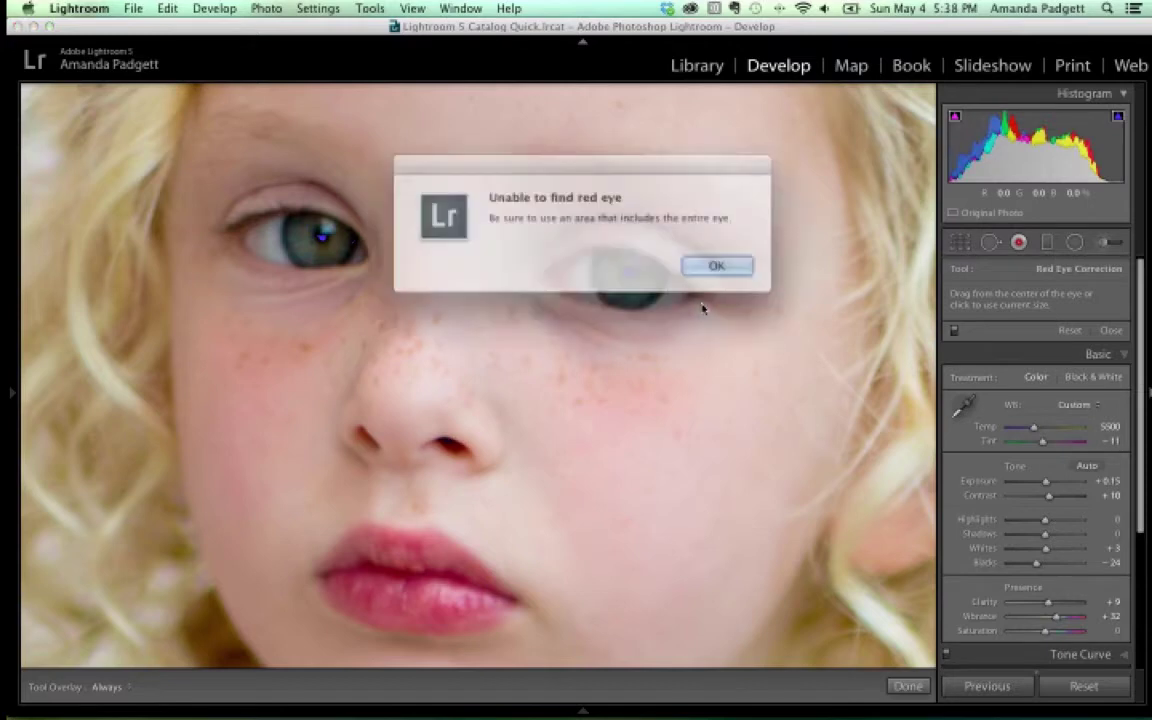
key("Return")
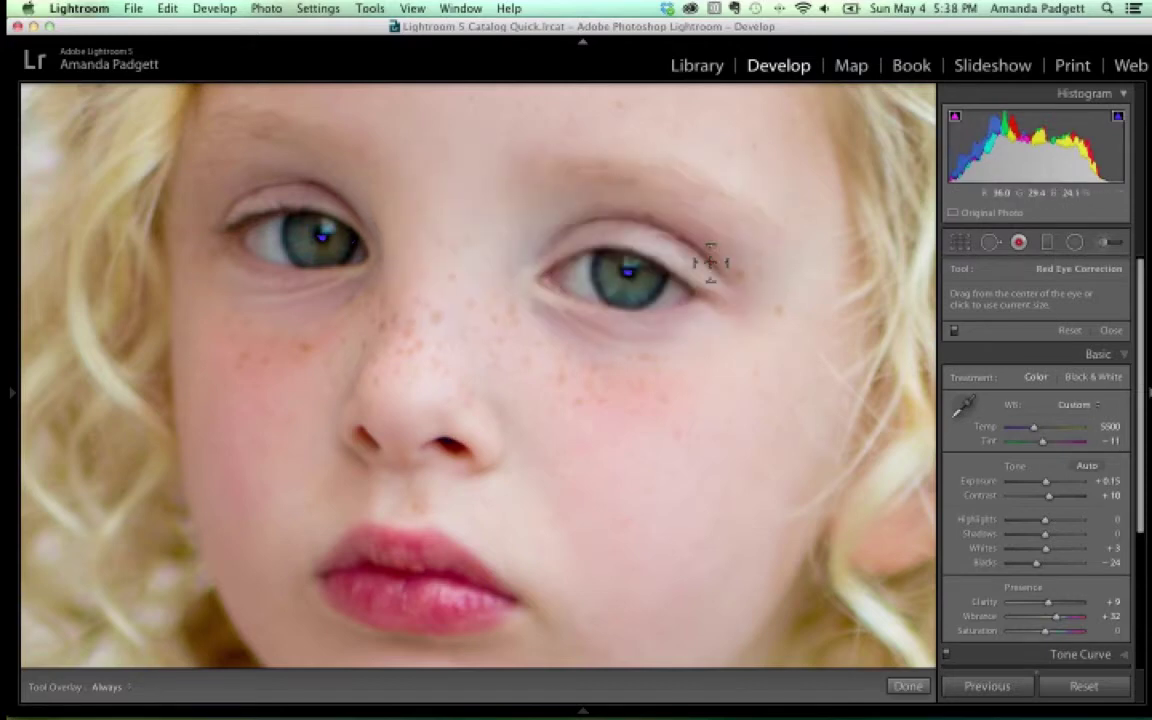
left_click(955, 120)
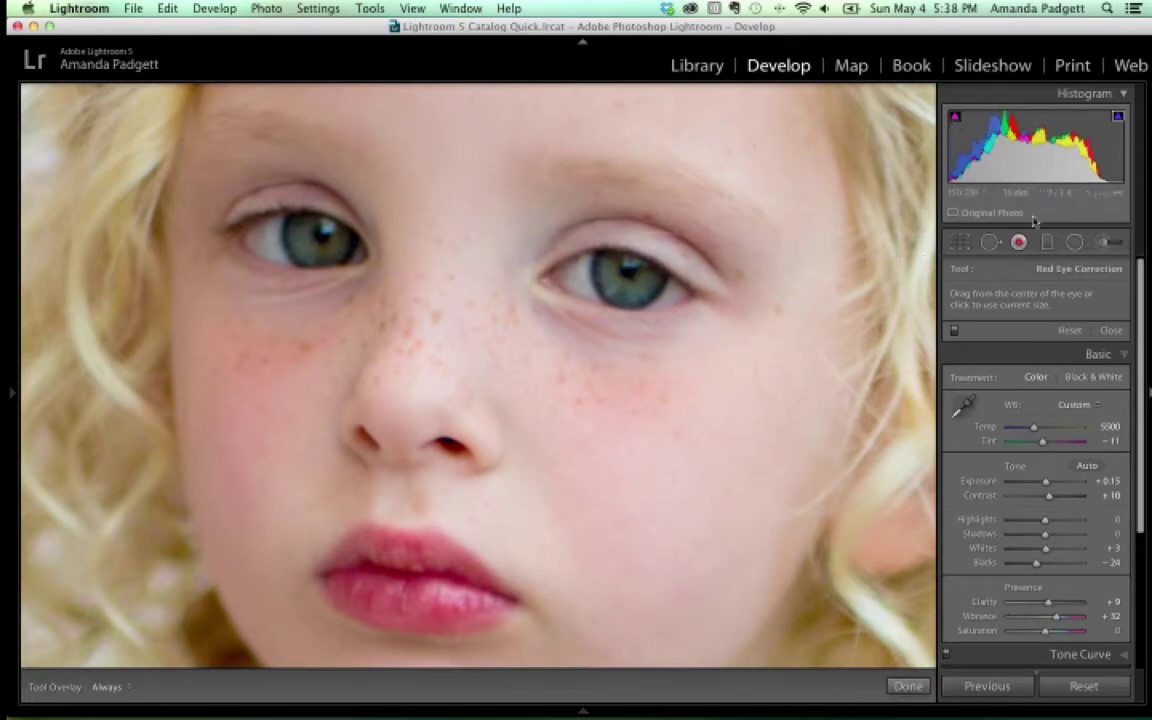
Fit the photo in view and set the graduated filter effect to Exposure 0.67
left_click(1047, 244)
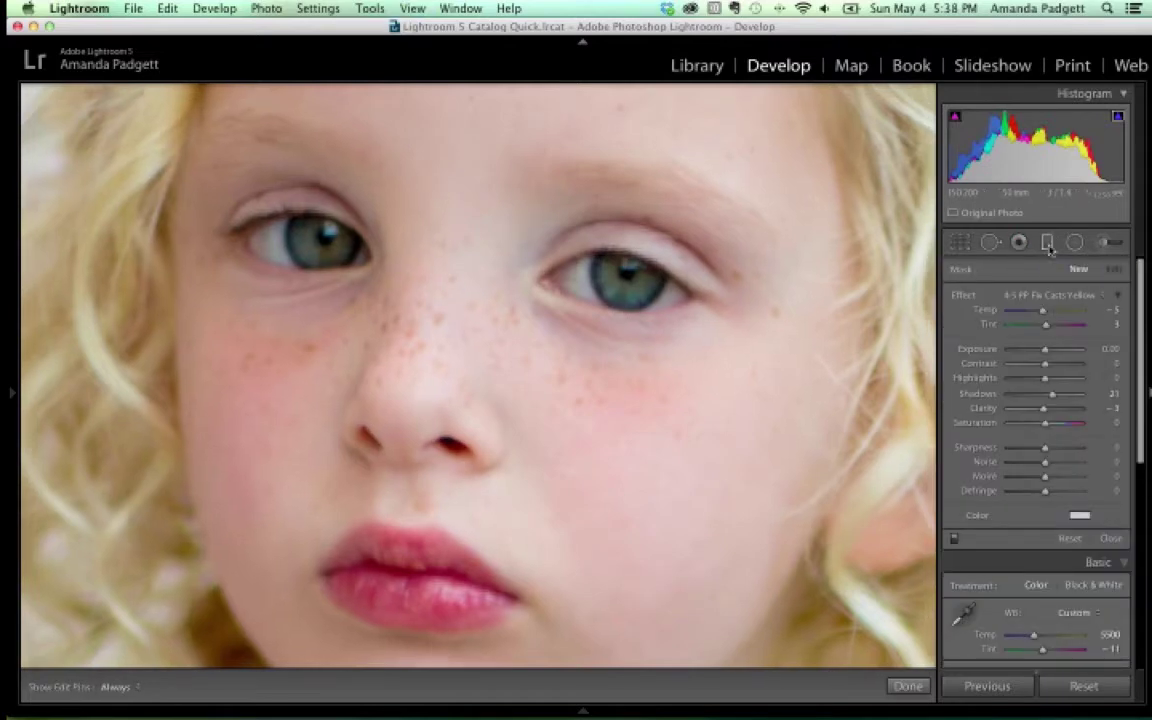
key("z")
key("super+minus")
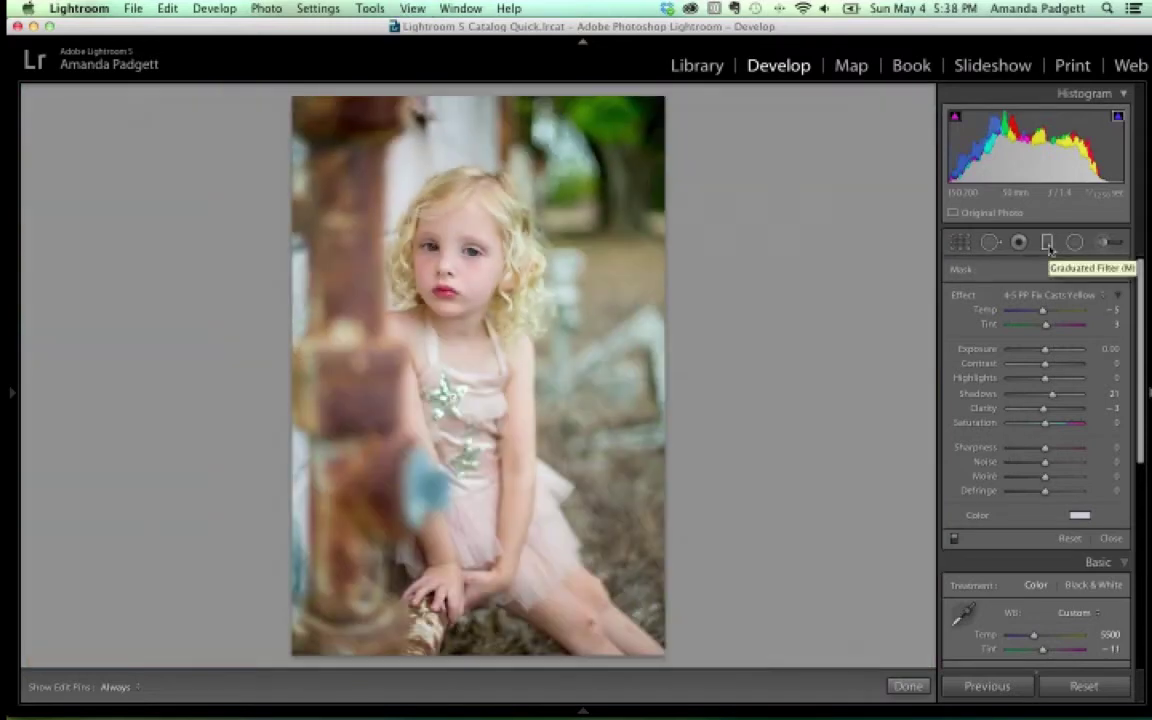
left_click(1045, 295)
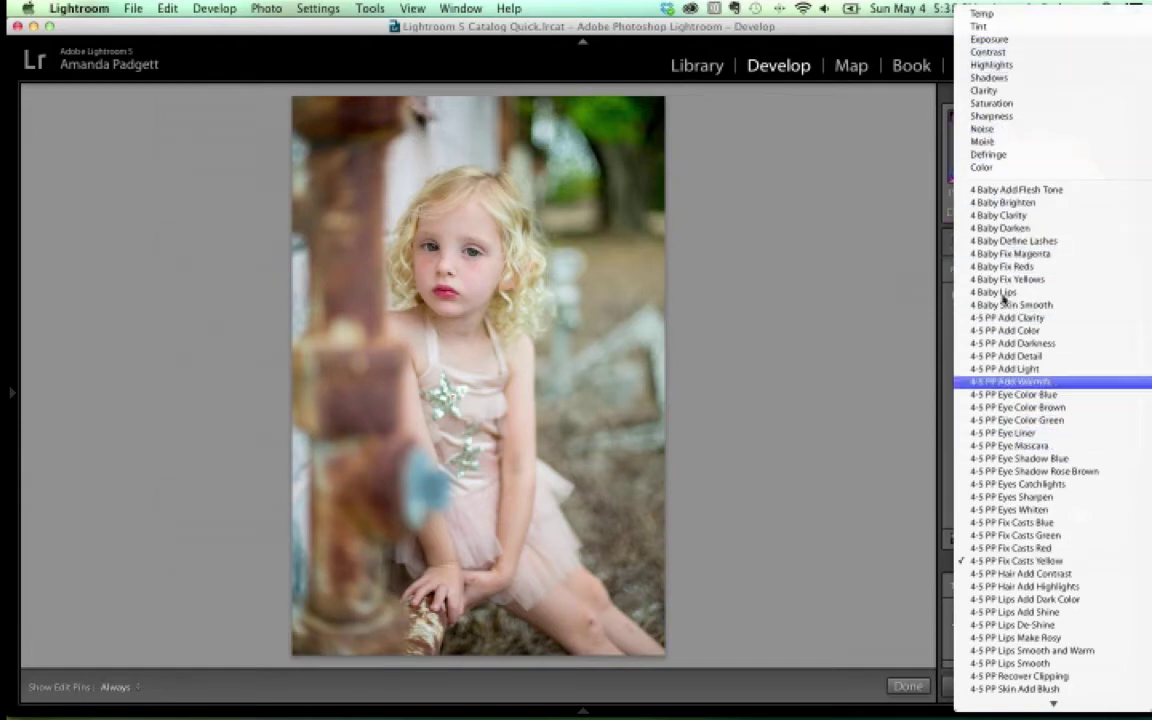
left_click(986, 40)
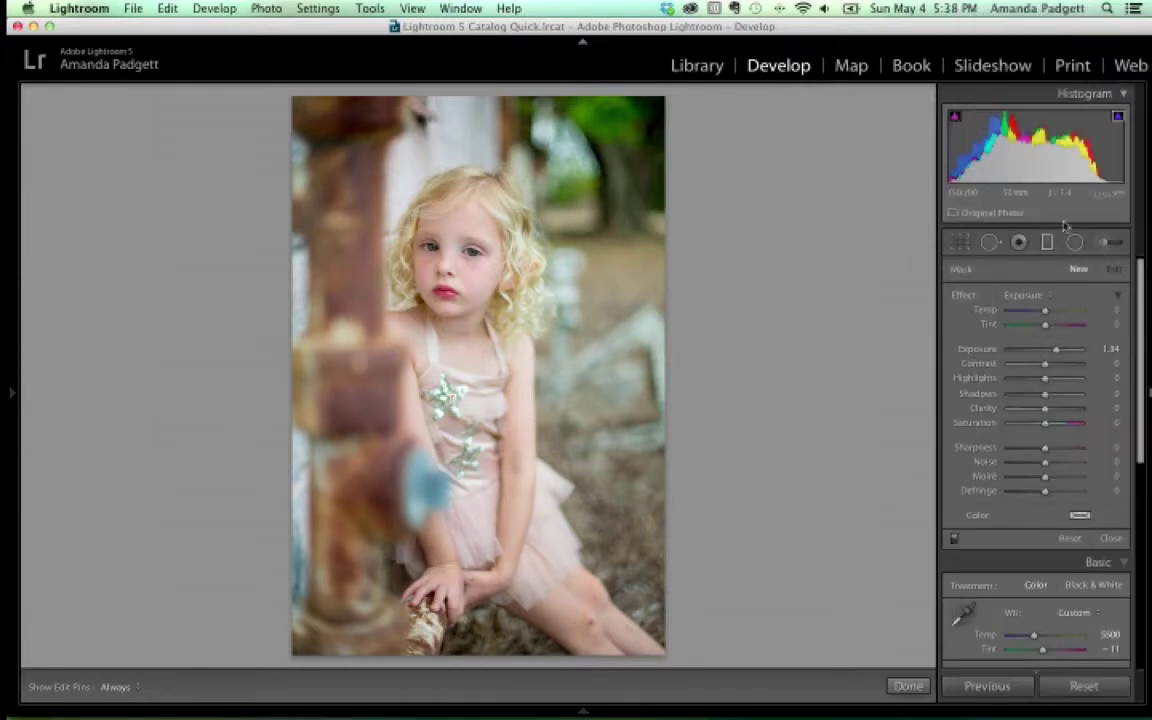
left_click_drag(1058, 349, 1050, 350)
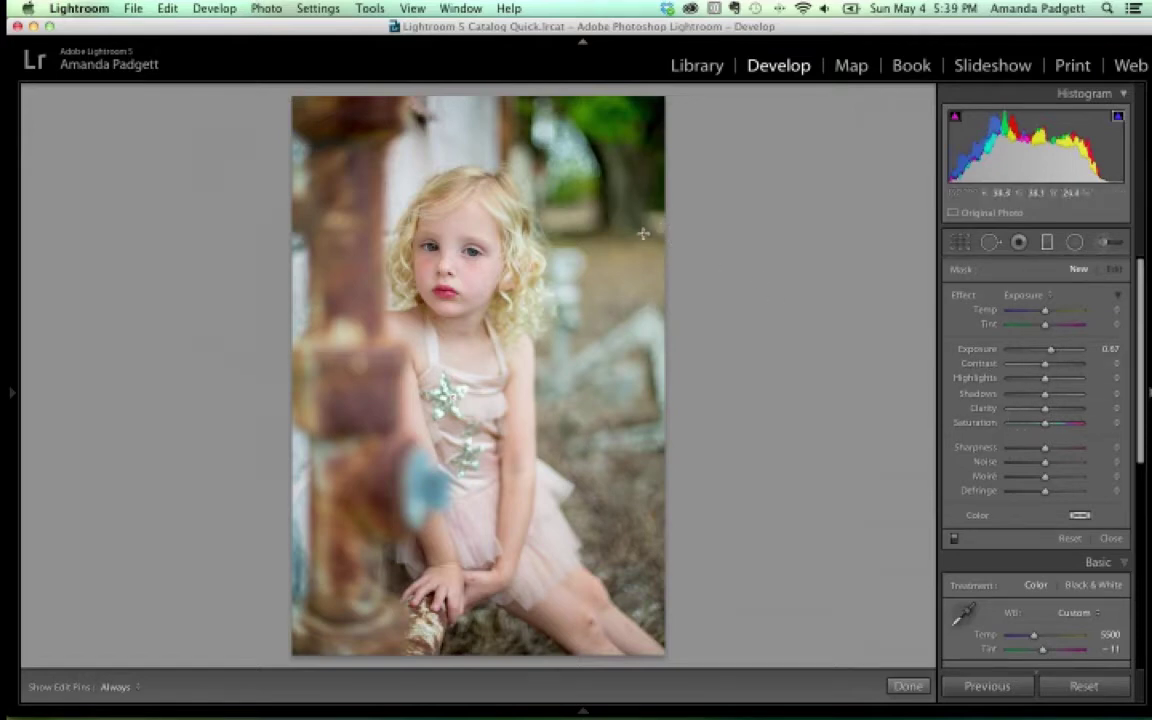
Drag a trial brightening graduated filter across the photo, then delete it
left_click_drag(663, 223, 347, 285)
left_click_drag(1050, 348, 1048, 352)
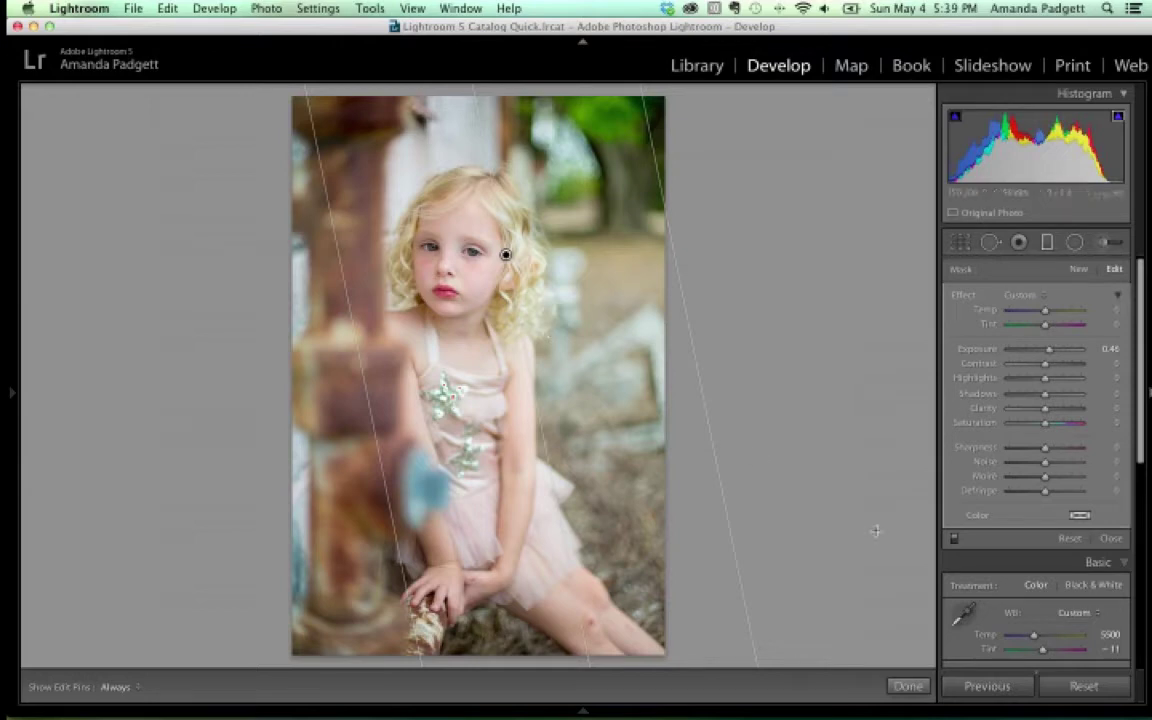
key("Delete")
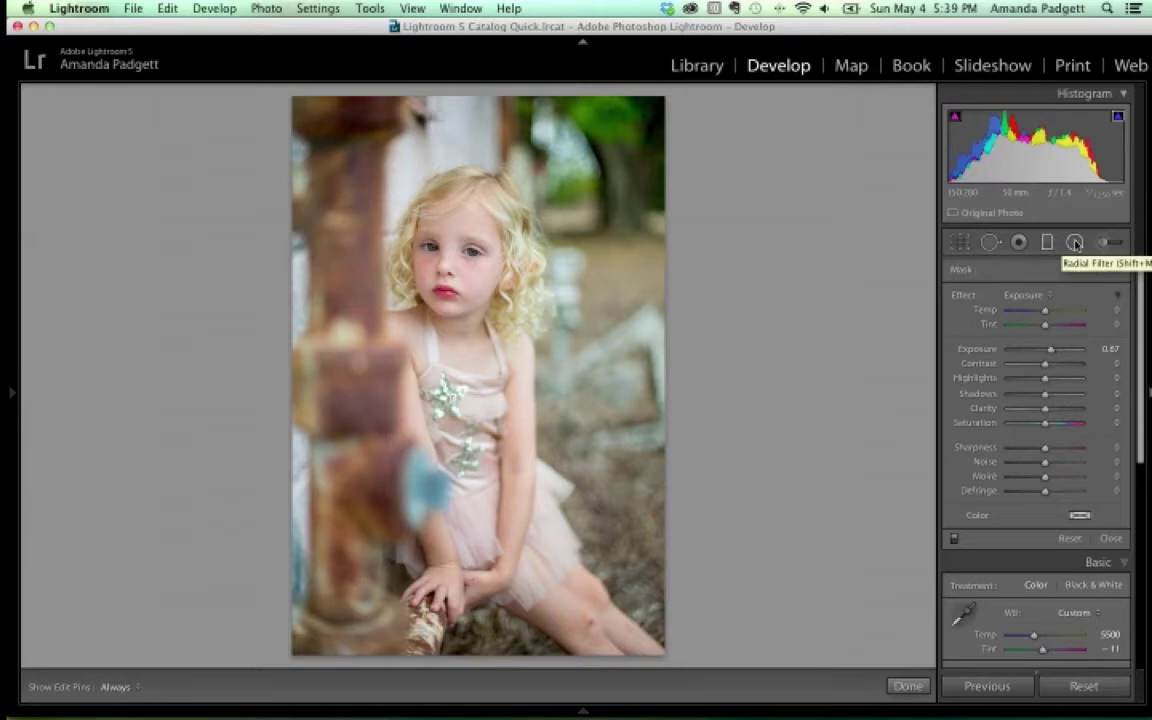
Draw a radial filter oval over the girl's head with Invert Mask enabled
left_click(1075, 243)
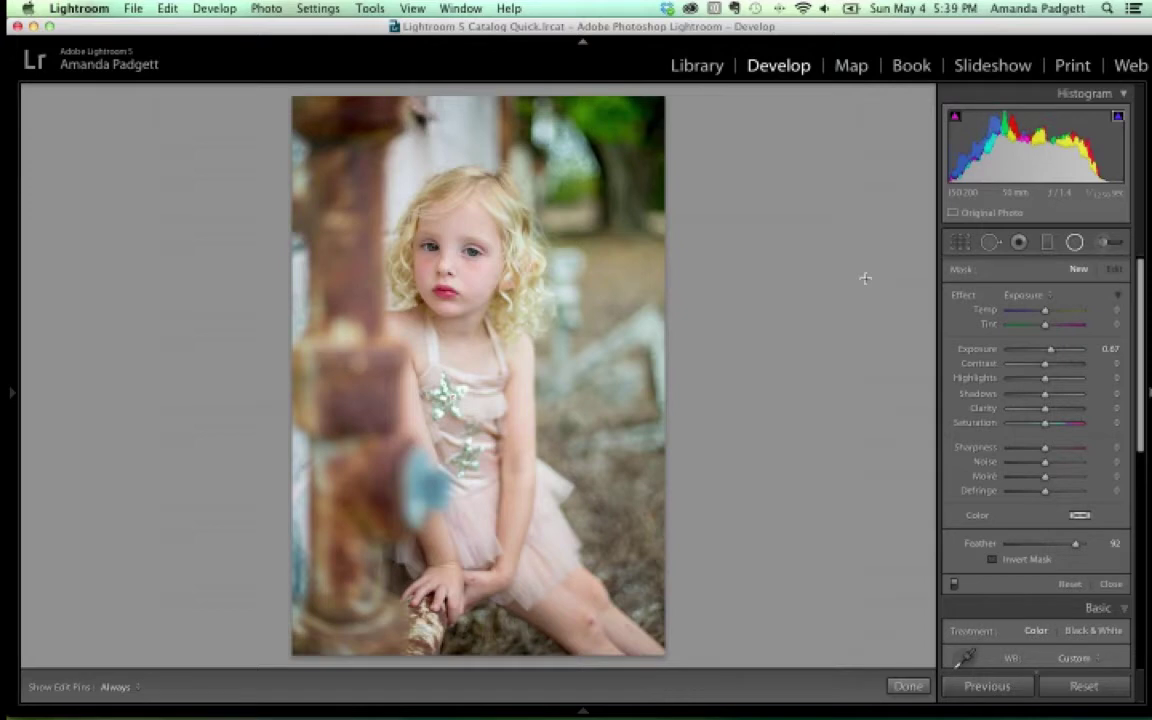
left_click_drag(409, 214, 507, 336)
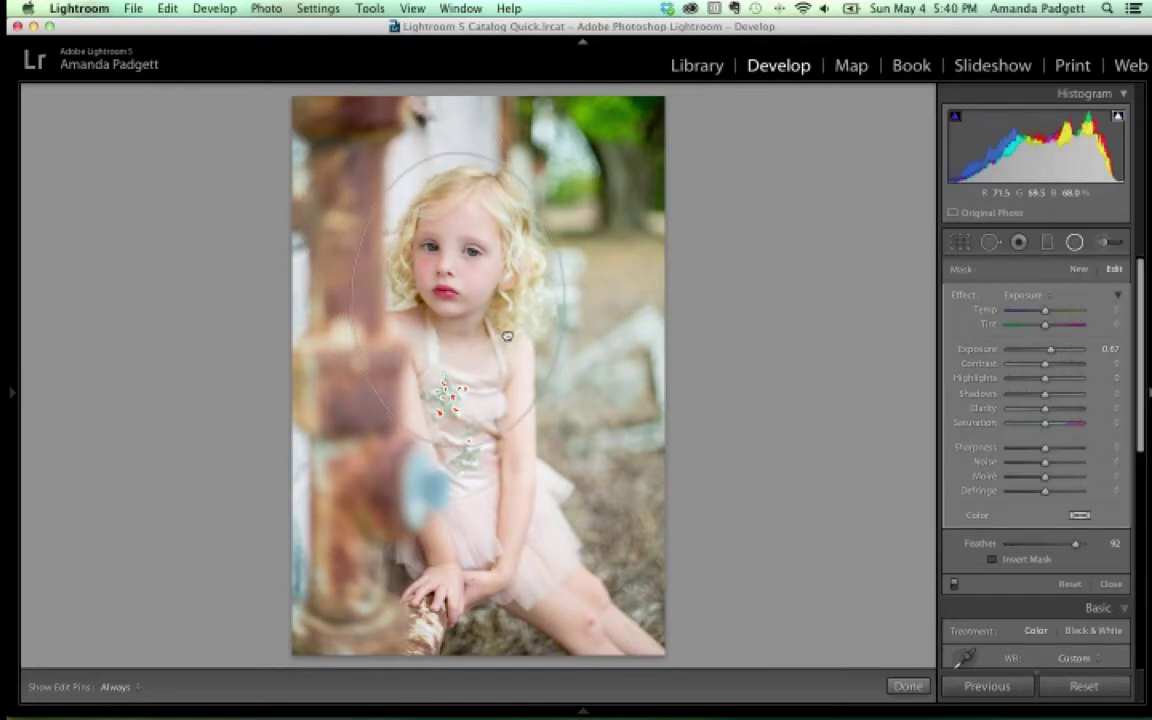
left_click_drag(1050, 349, 1079, 354)
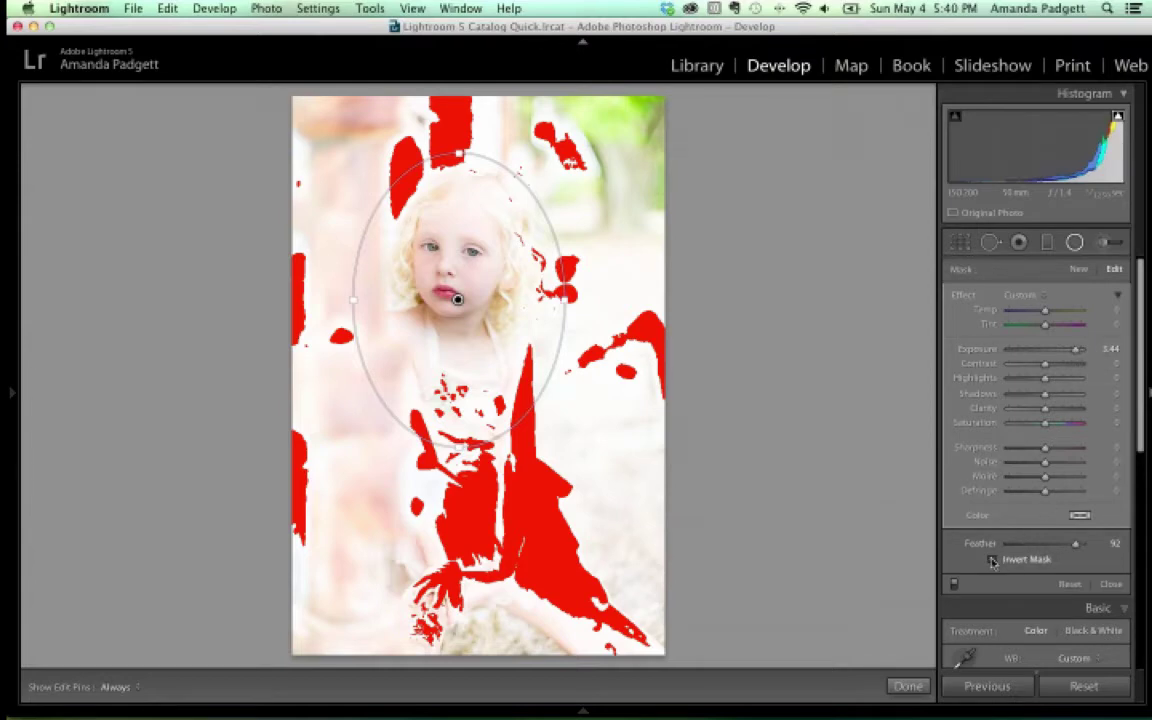
left_click(993, 560)
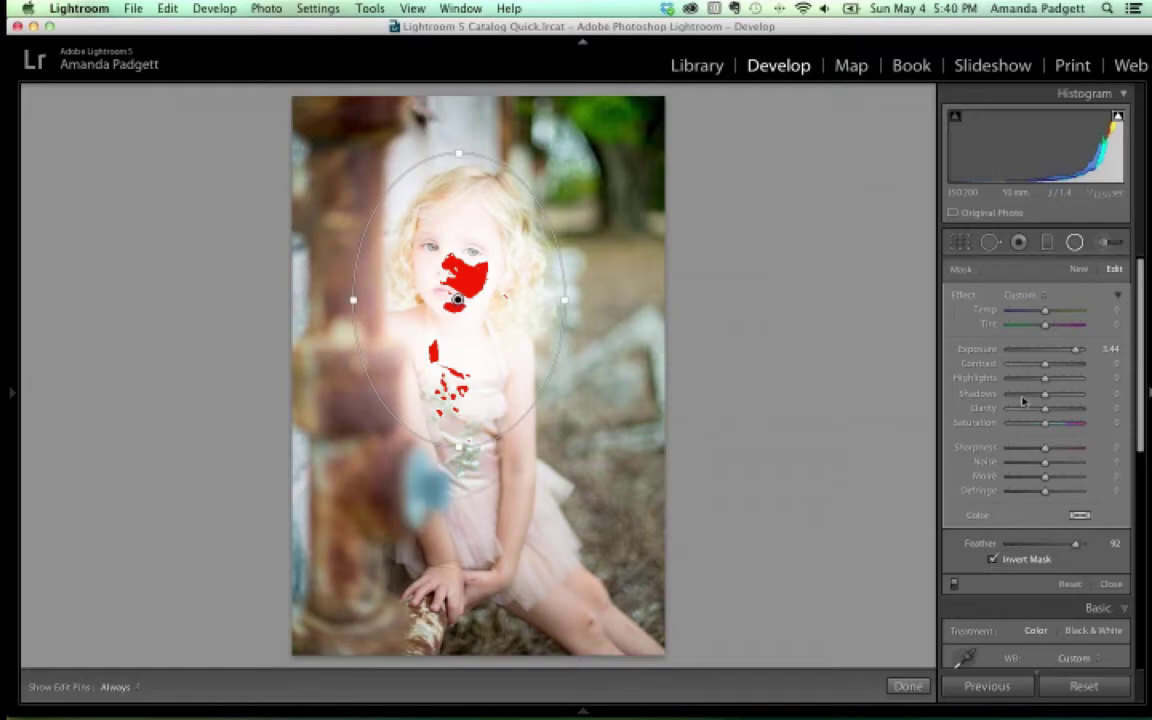
left_click_drag(1073, 352, 1043, 360)
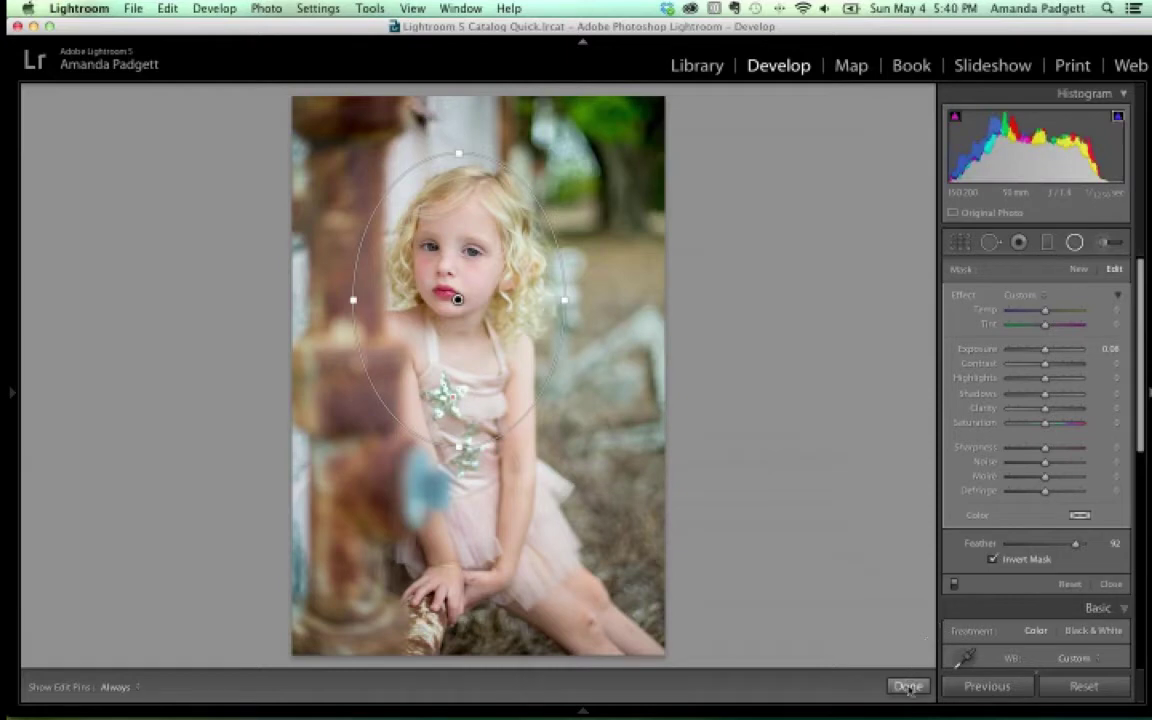
Reshape the oval around the girl's head and body and set its Exposure to 0.17
left_click_drag(412, 406, 419, 478)
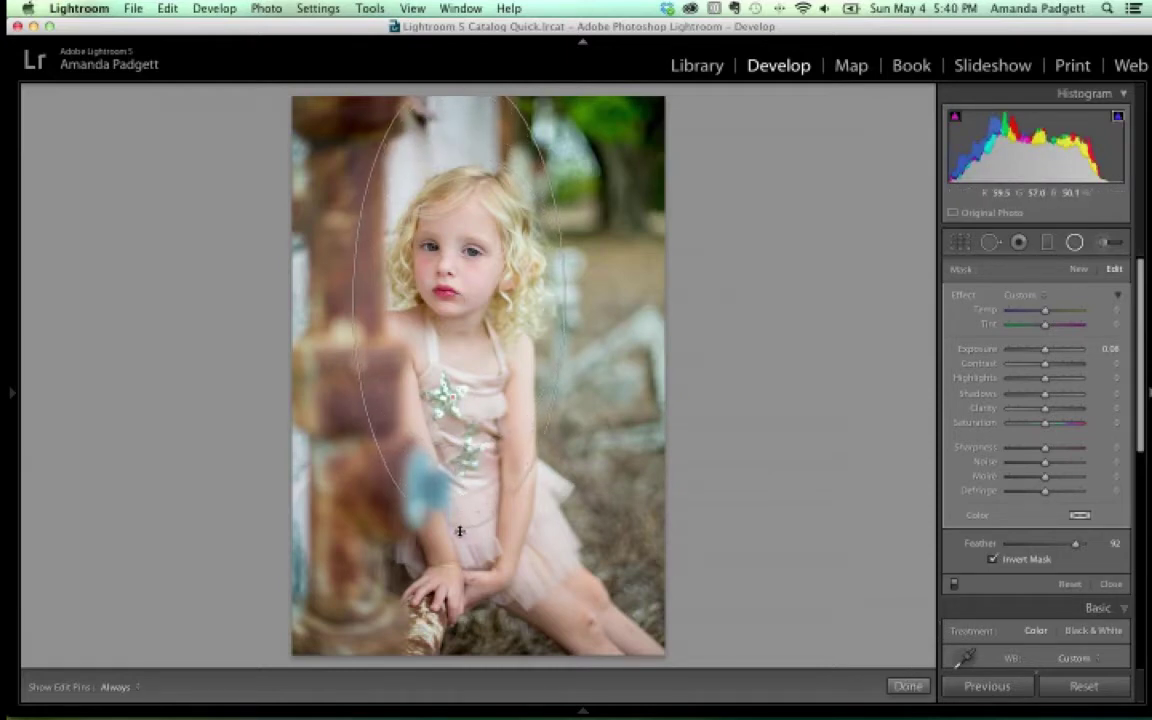
left_click_drag(431, 372, 510, 425)
left_click_drag(560, 367, 654, 360)
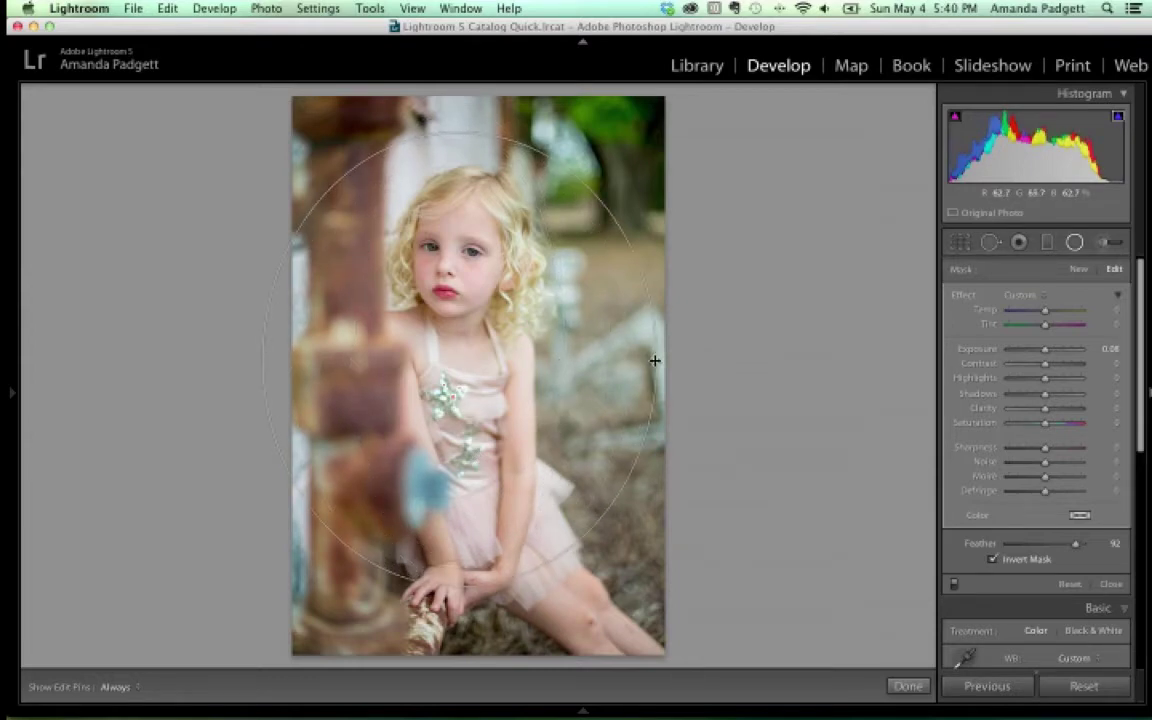
left_click_drag(458, 128, 457, 175)
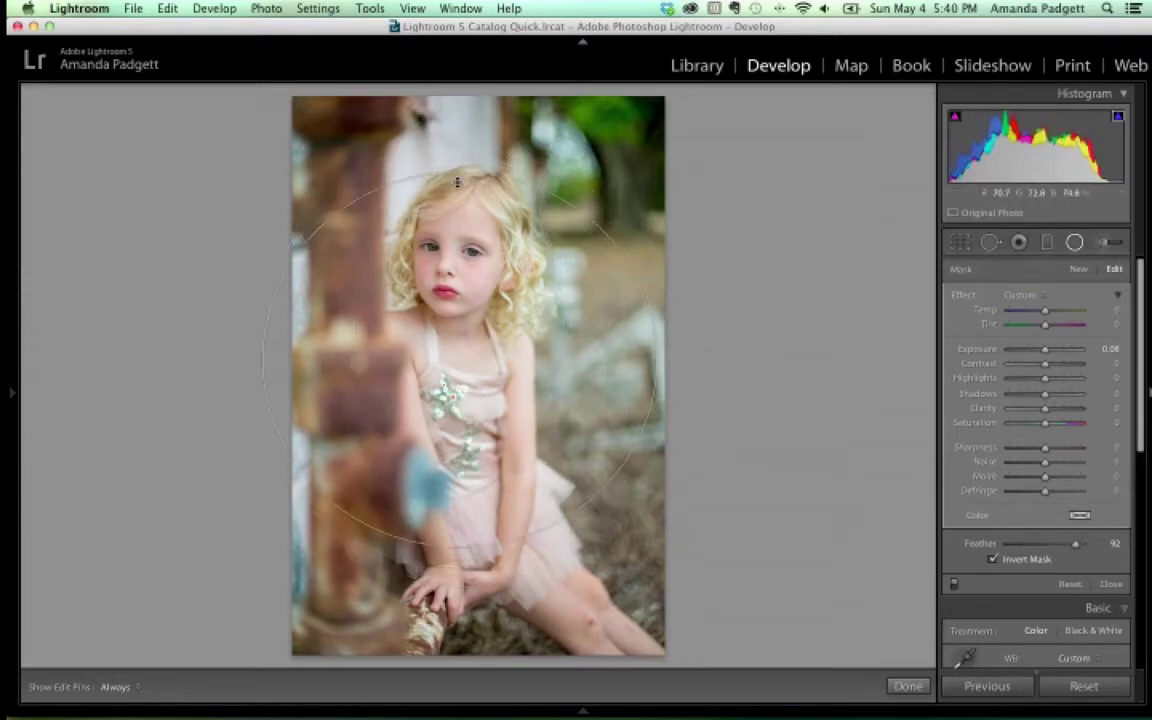
left_click_drag(257, 360, 357, 360)
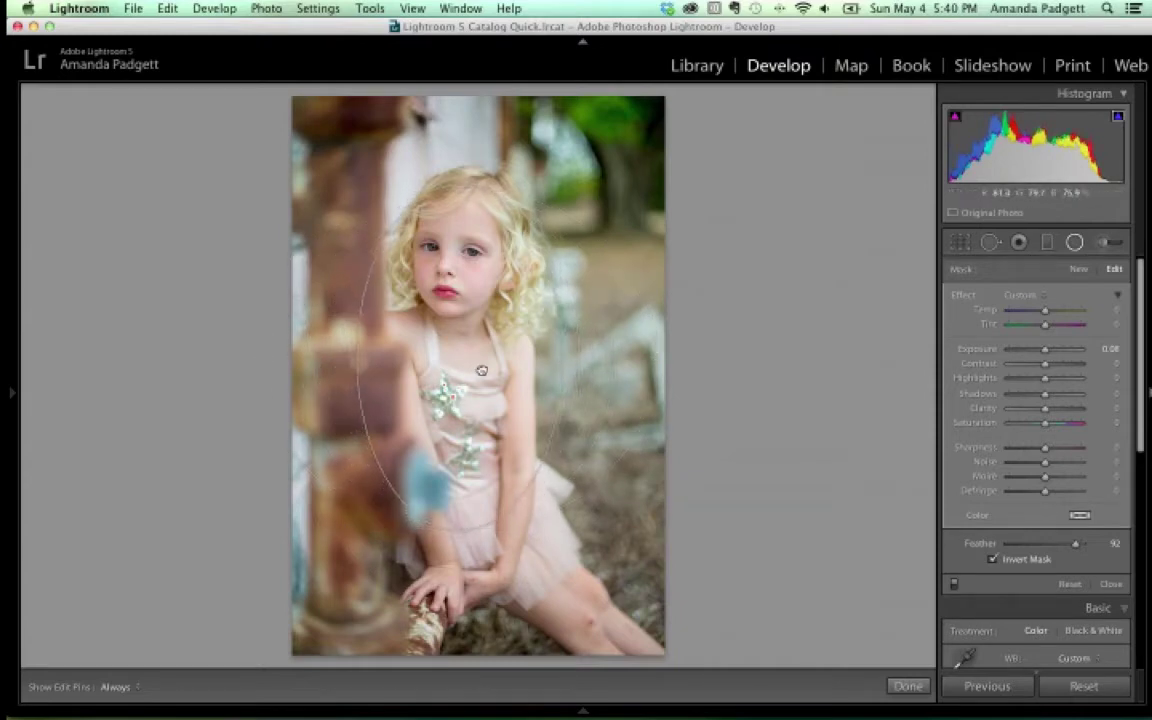
left_click_drag(481, 371, 484, 347)
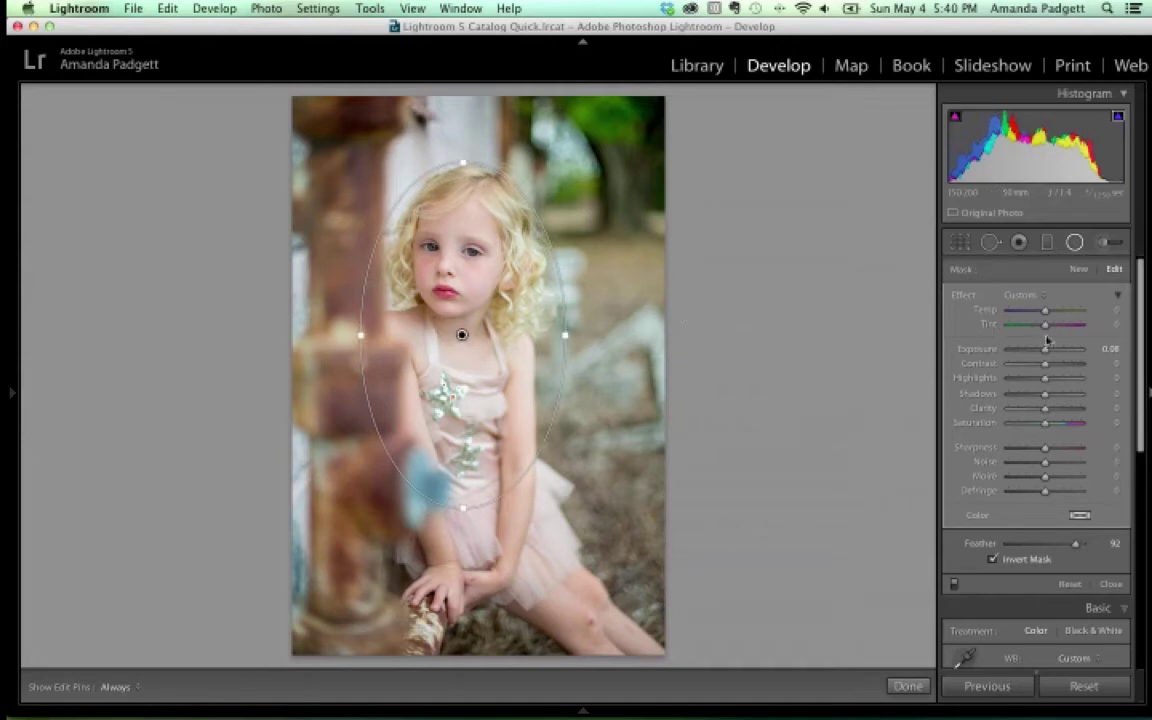
left_click_drag(1044, 352, 1047, 352)
Finish the radial filter, reset all develop settings to defaults, and show the left panel
left_click(914, 686)
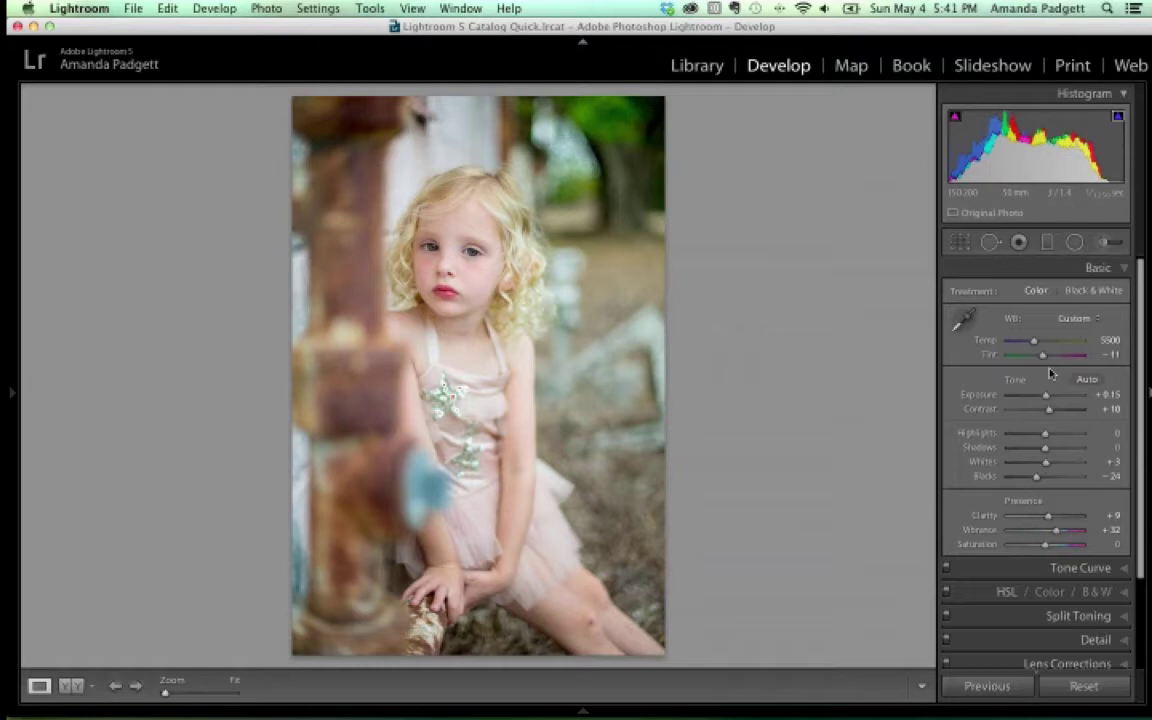
left_click(1085, 688)
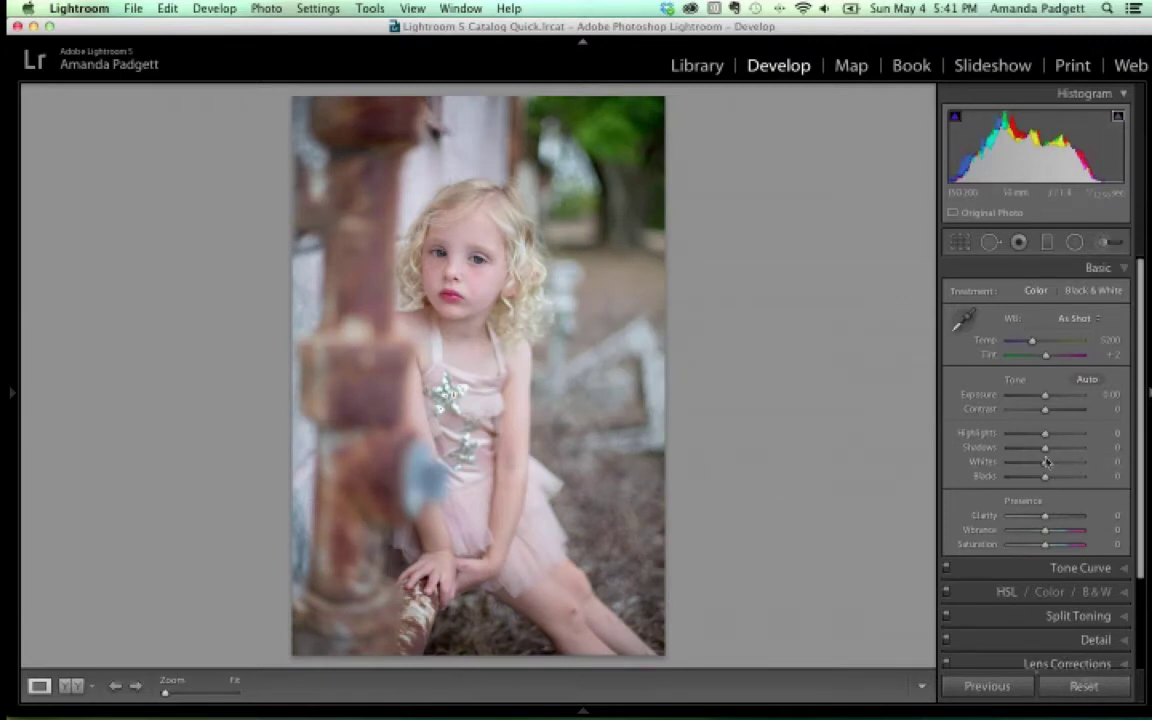
scroll(1095, 692, "down", 1)
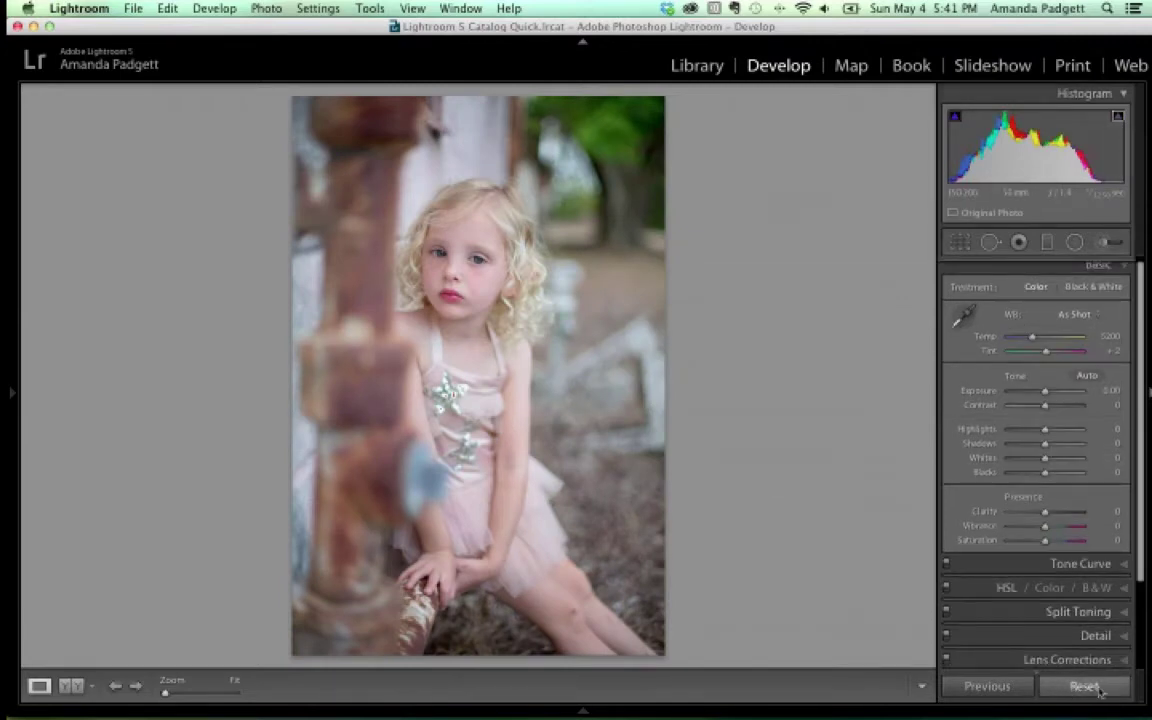
left_click(10, 394)
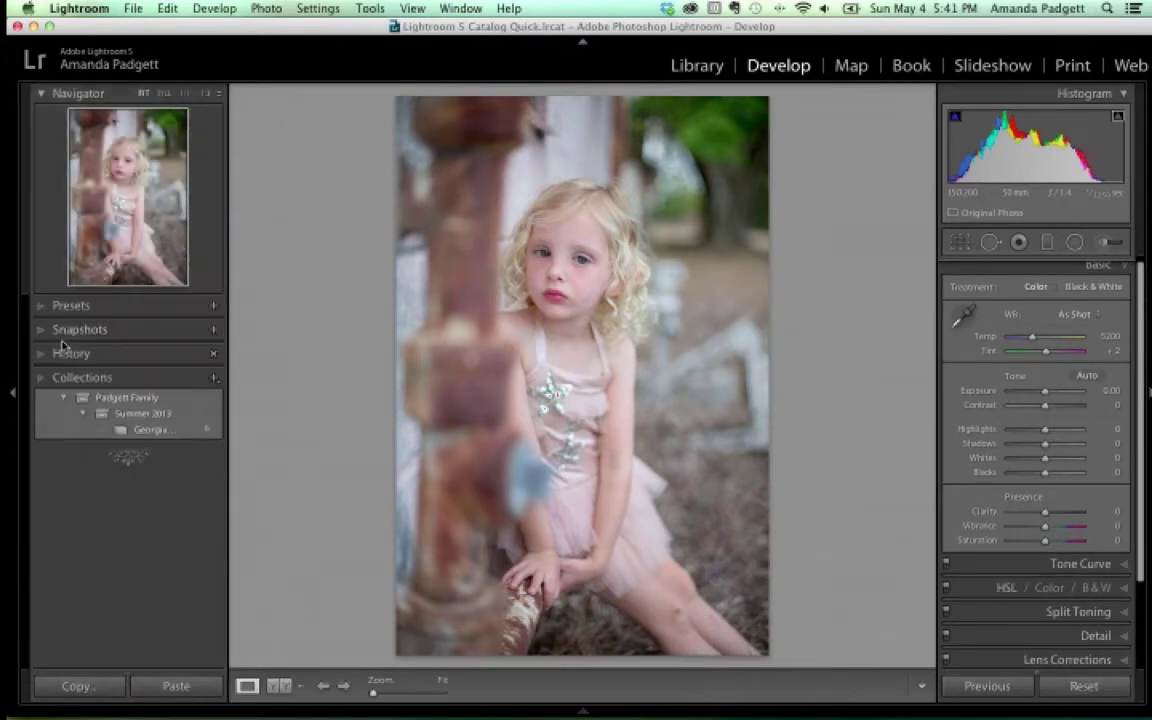
Expand the Presets panel to show the PP LR4-5 Workflow Clean Edit presets
left_click(53, 305)
scroll(80, 335, "down", 10)
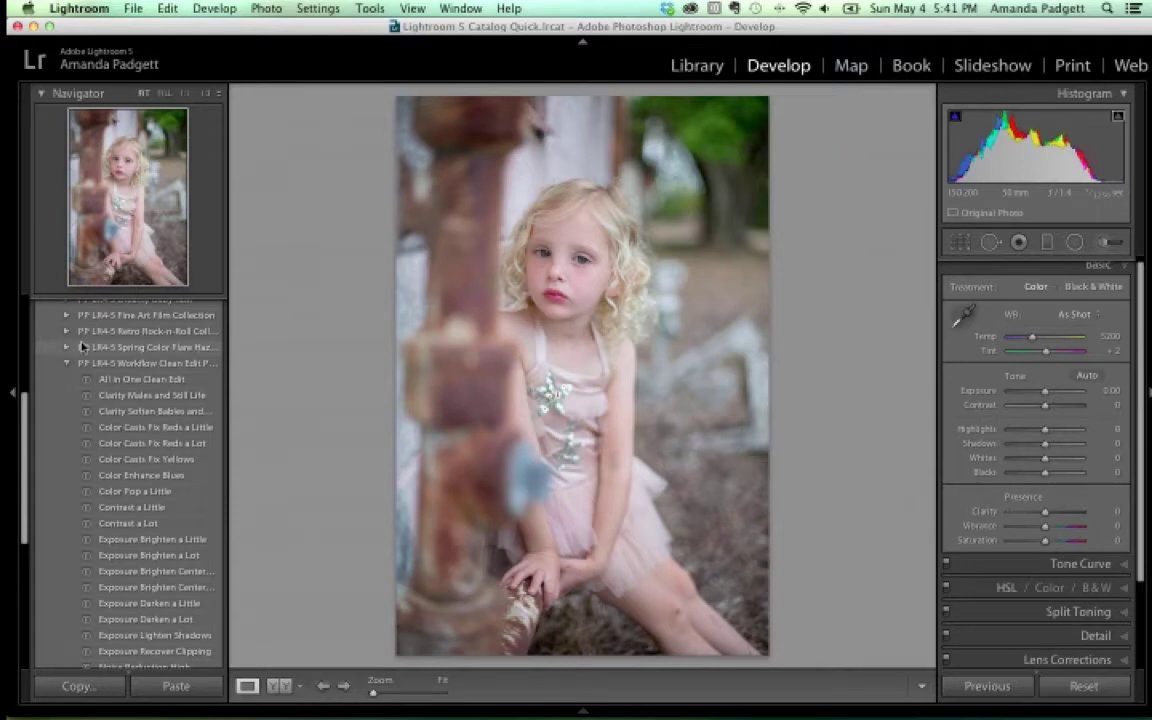
mouse_move(395, 712)
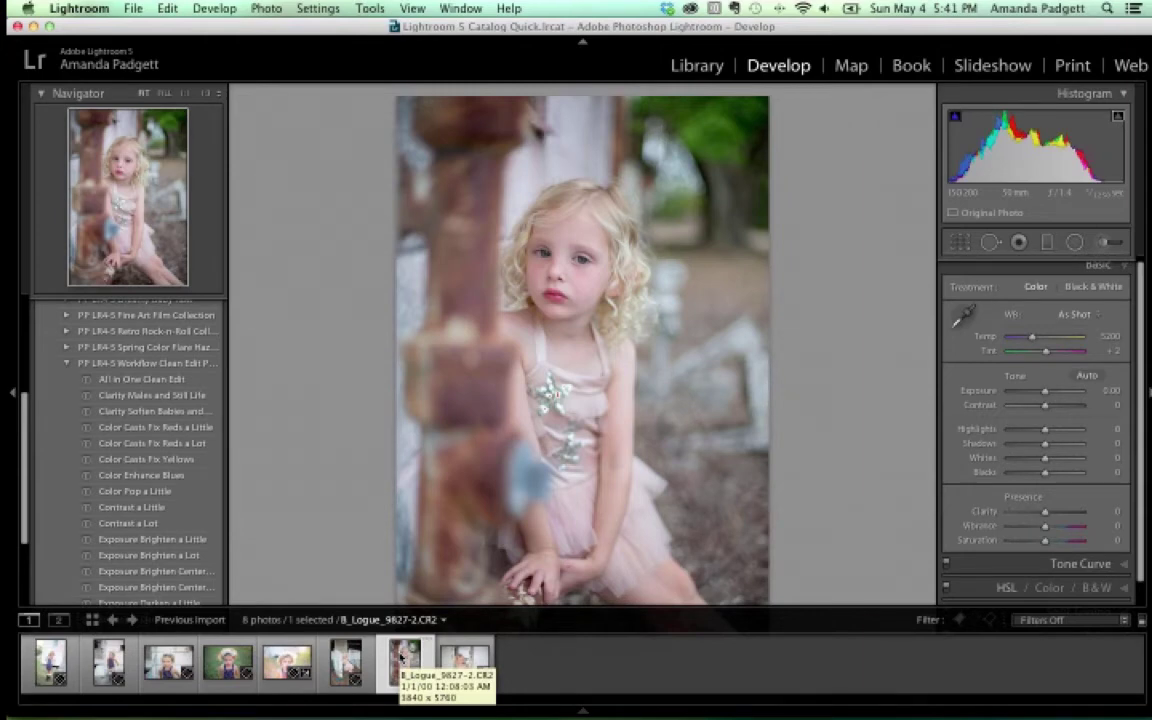
Create a virtual copy of the portrait and select the Copy 1 thumbnail
right_click(403, 655)
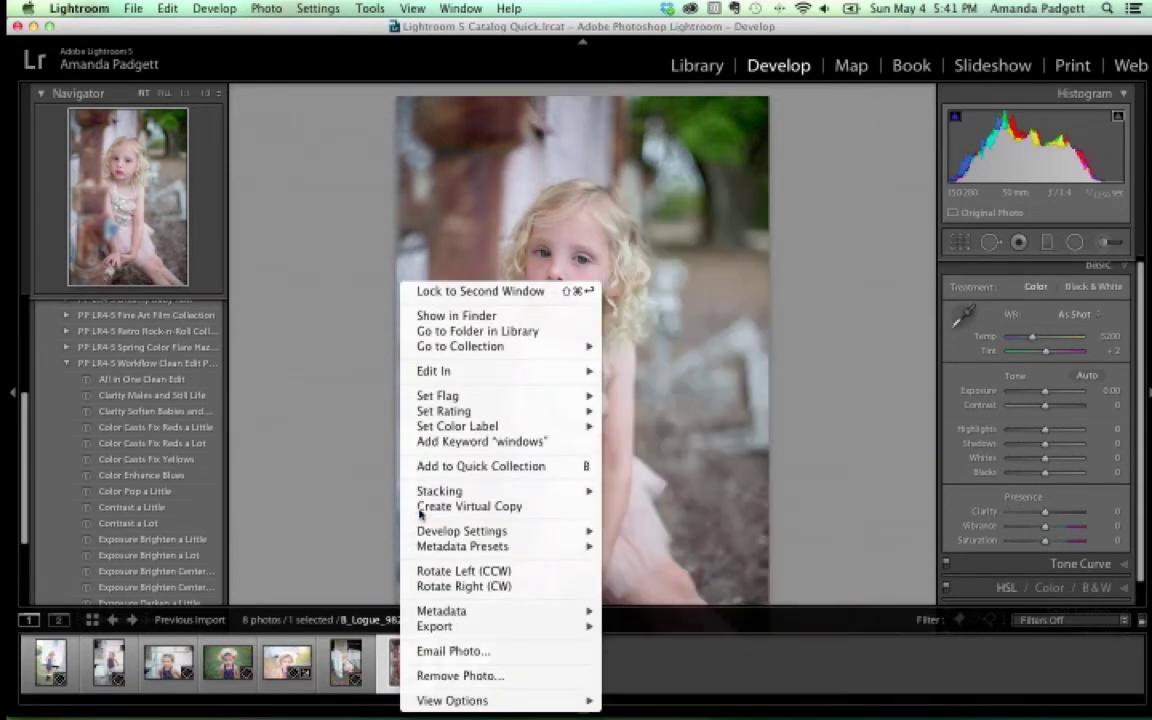
left_click(460, 506)
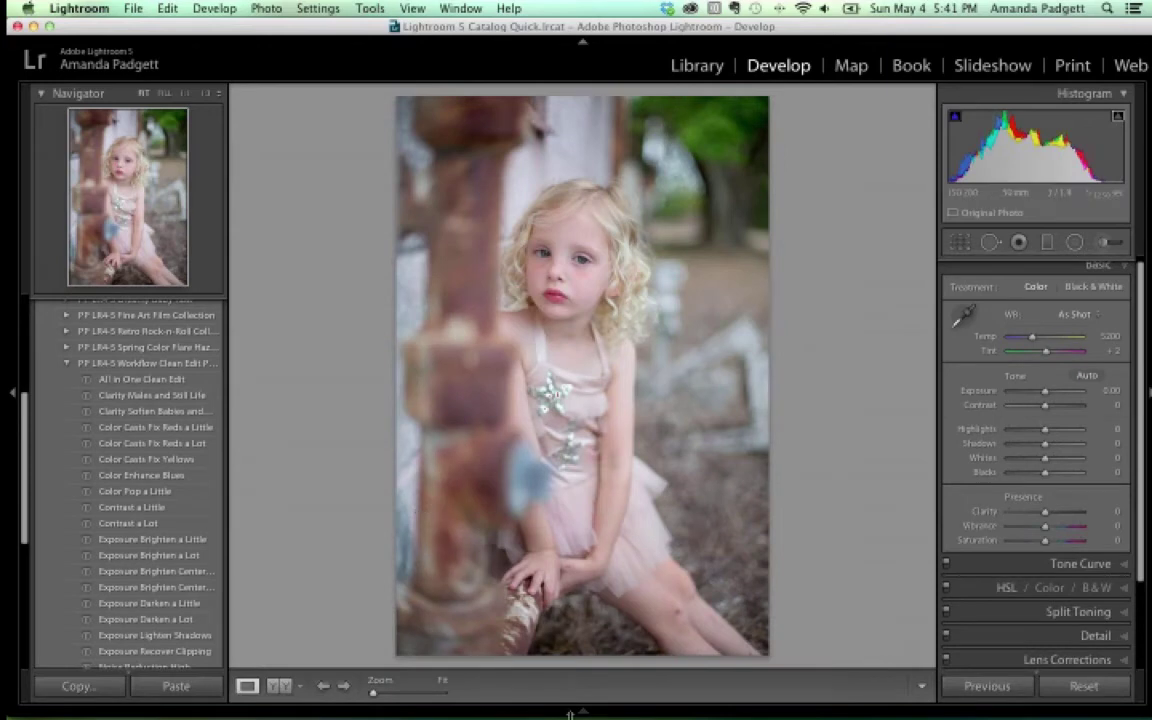
mouse_move(570, 714)
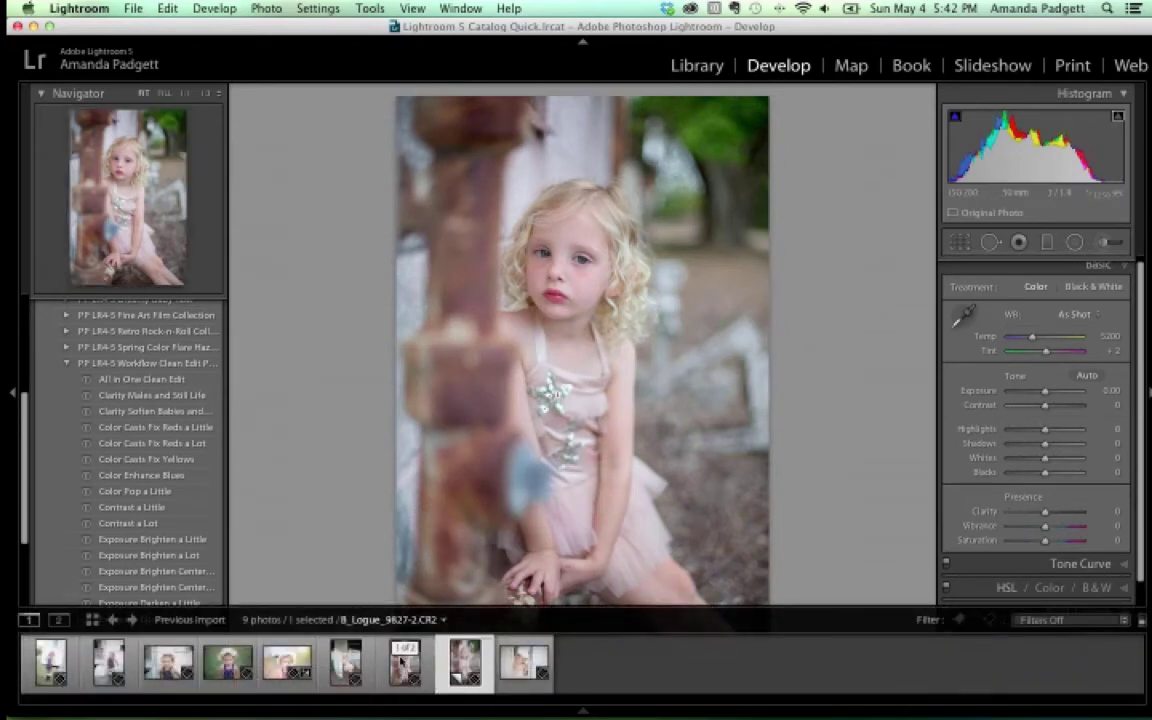
left_click(462, 668)
Apply the Clarity Males and Still Life preset for Clarity +12
key("Left")
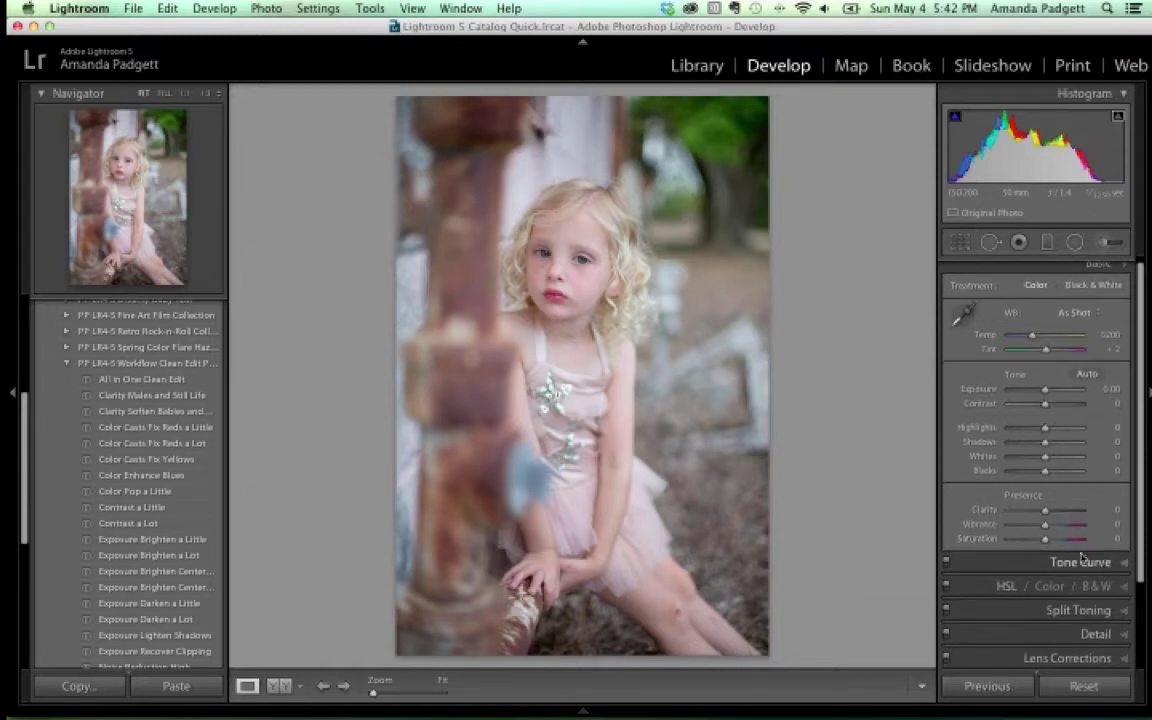
scroll(1080, 615, "down", 1)
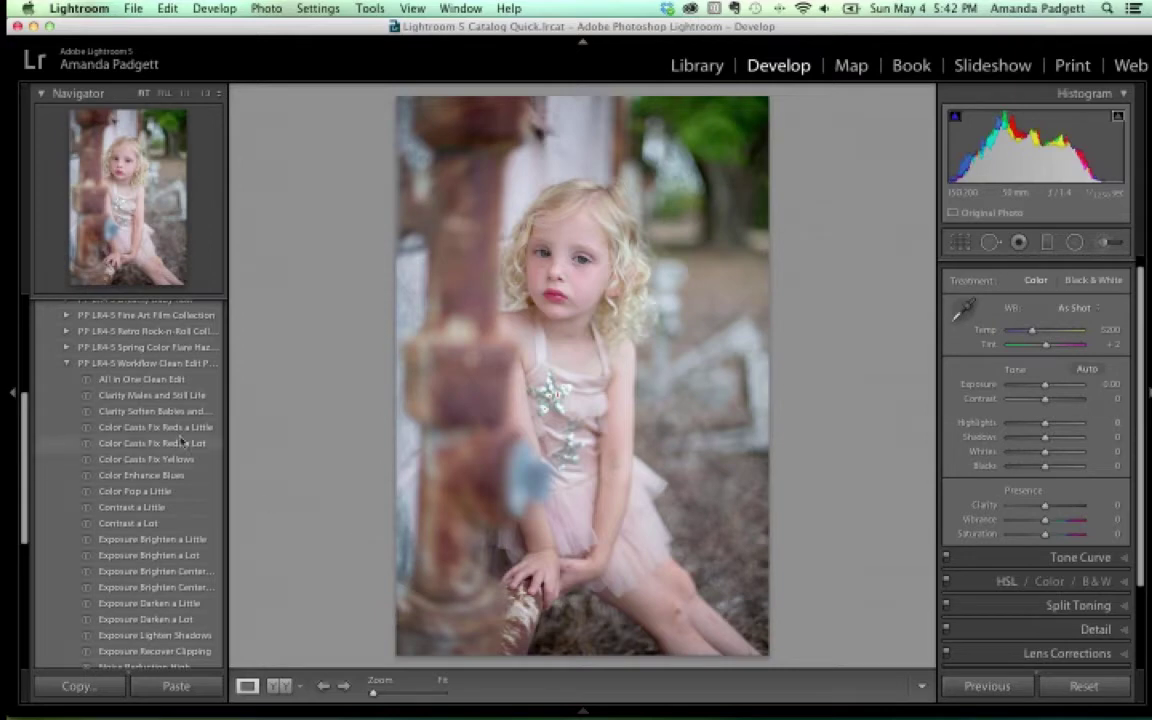
left_click(170, 413)
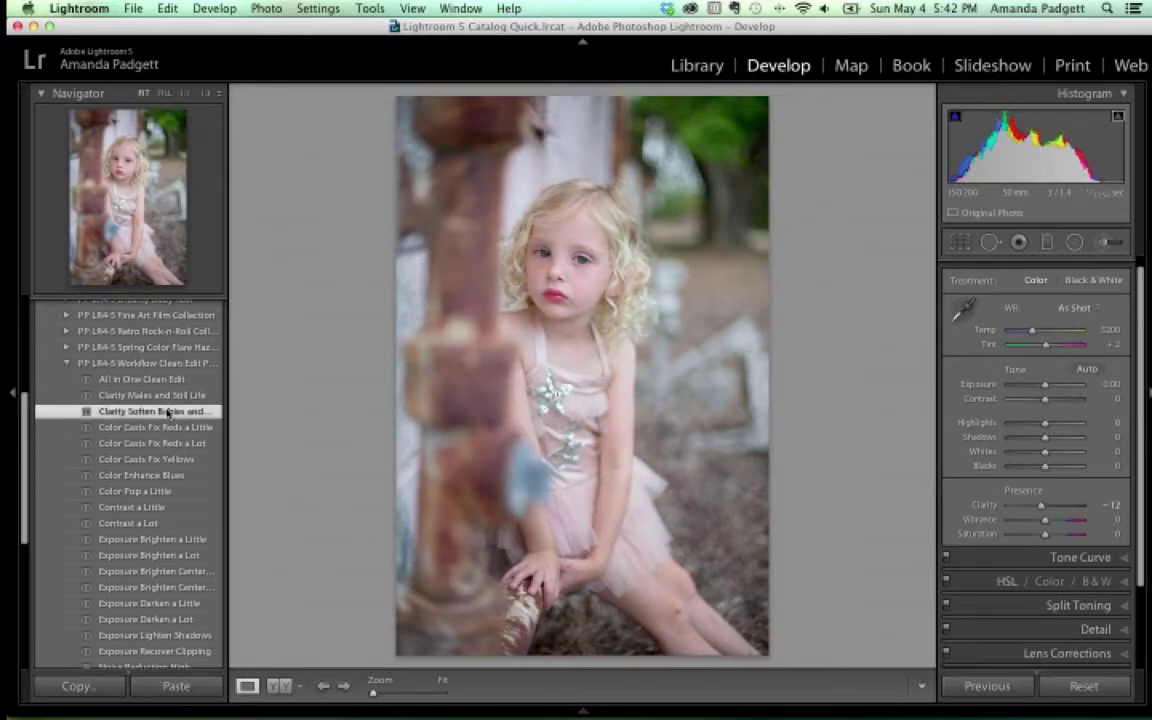
left_click(170, 397)
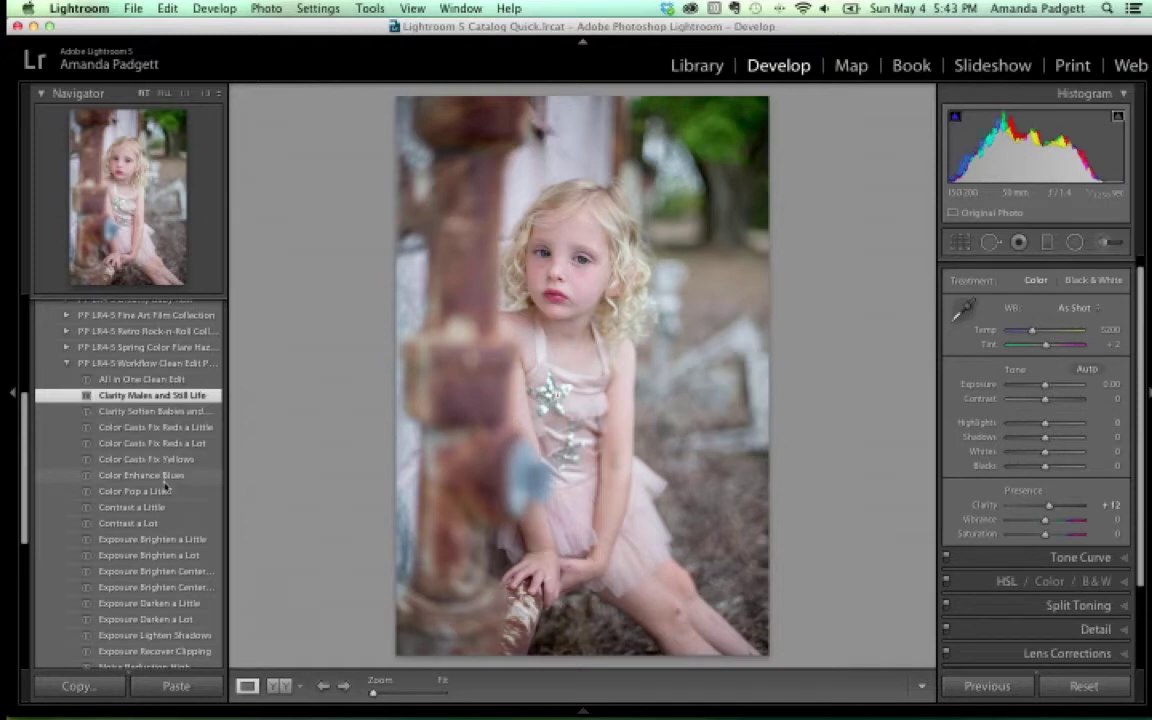
Settle on the Contrast a Little preset (Contrast +21, Blacks −12) and widen the left panel
left_click(163, 508)
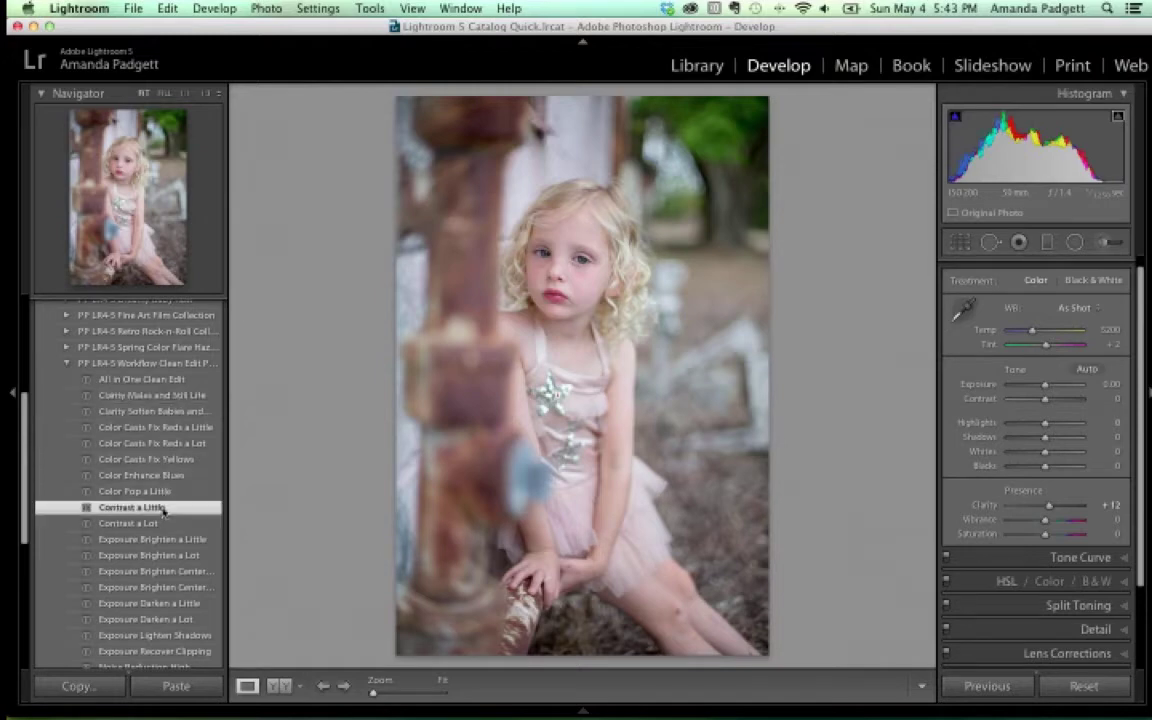
scroll(163, 510, "down", 2)
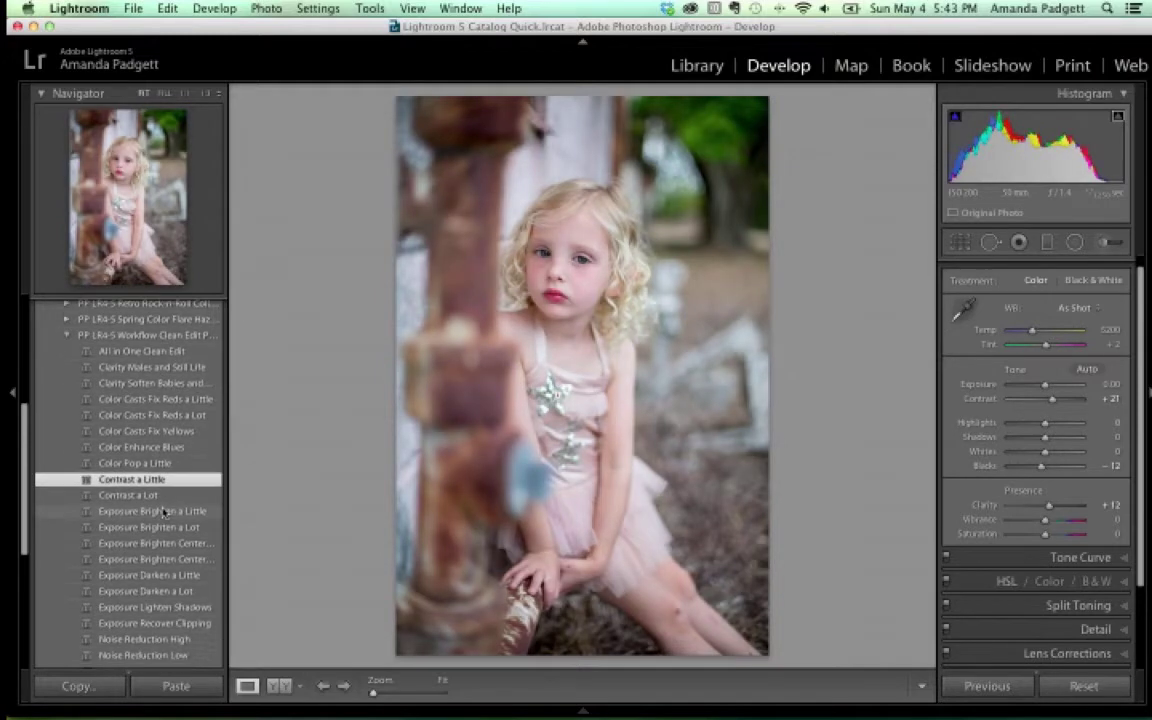
left_click(163, 496)
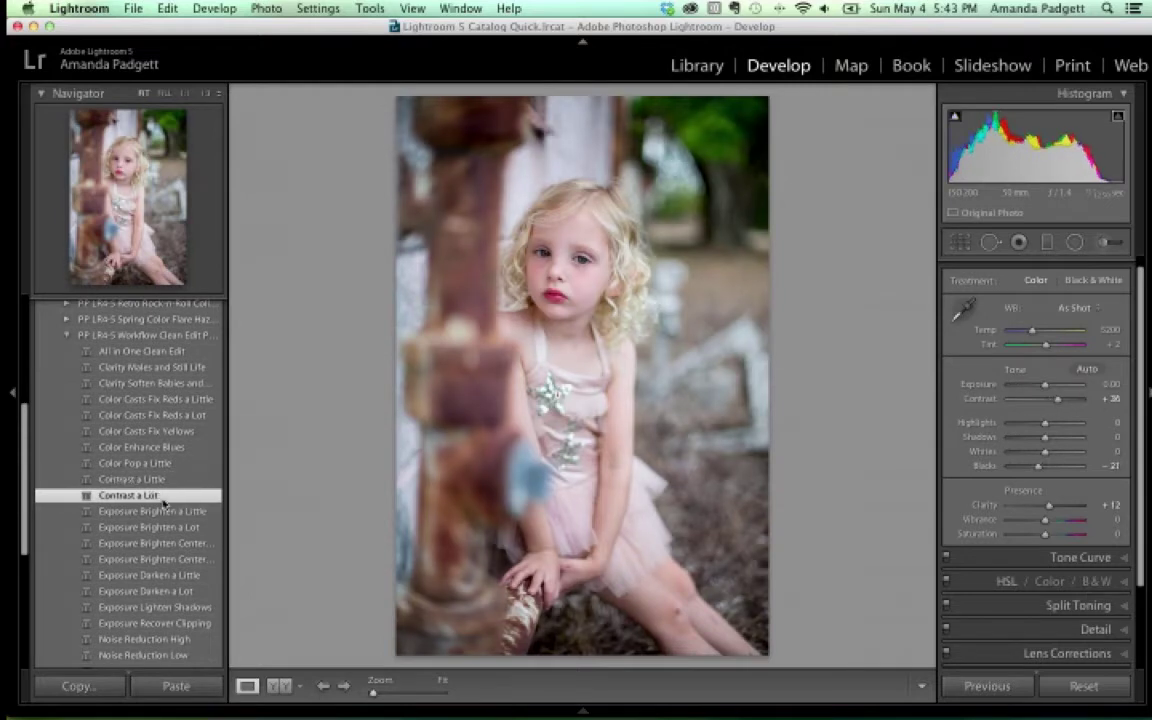
scroll(163, 503, "down", 2)
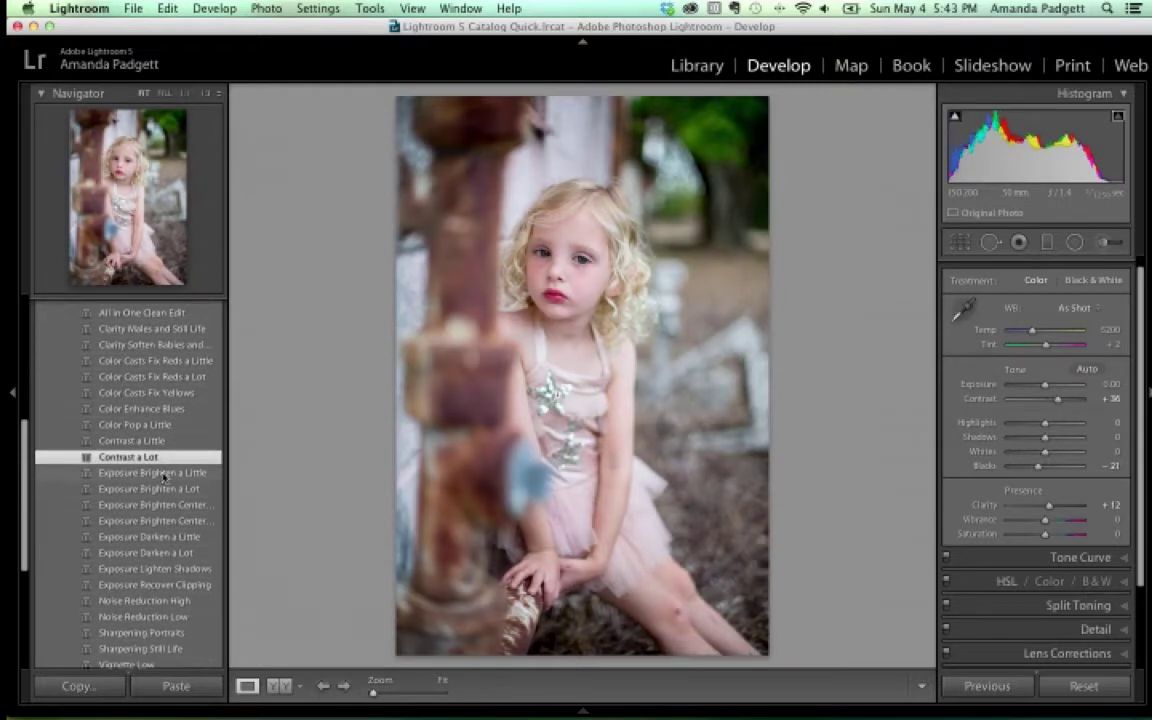
left_click(163, 473)
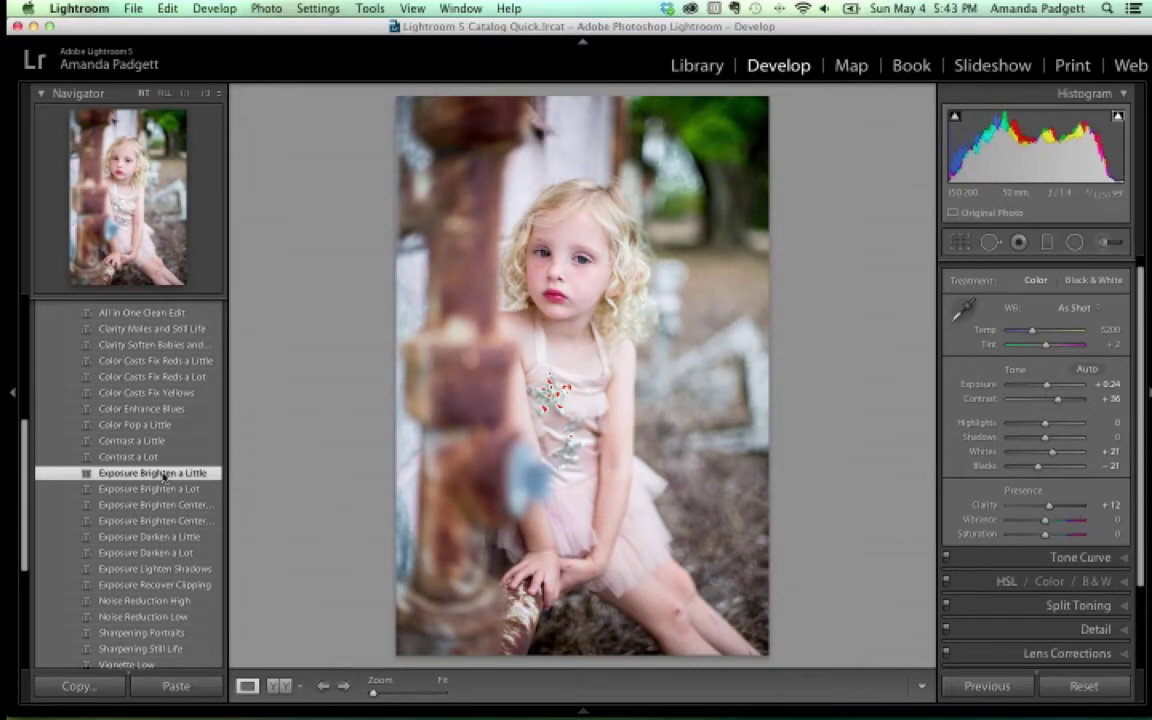
key("super+z")
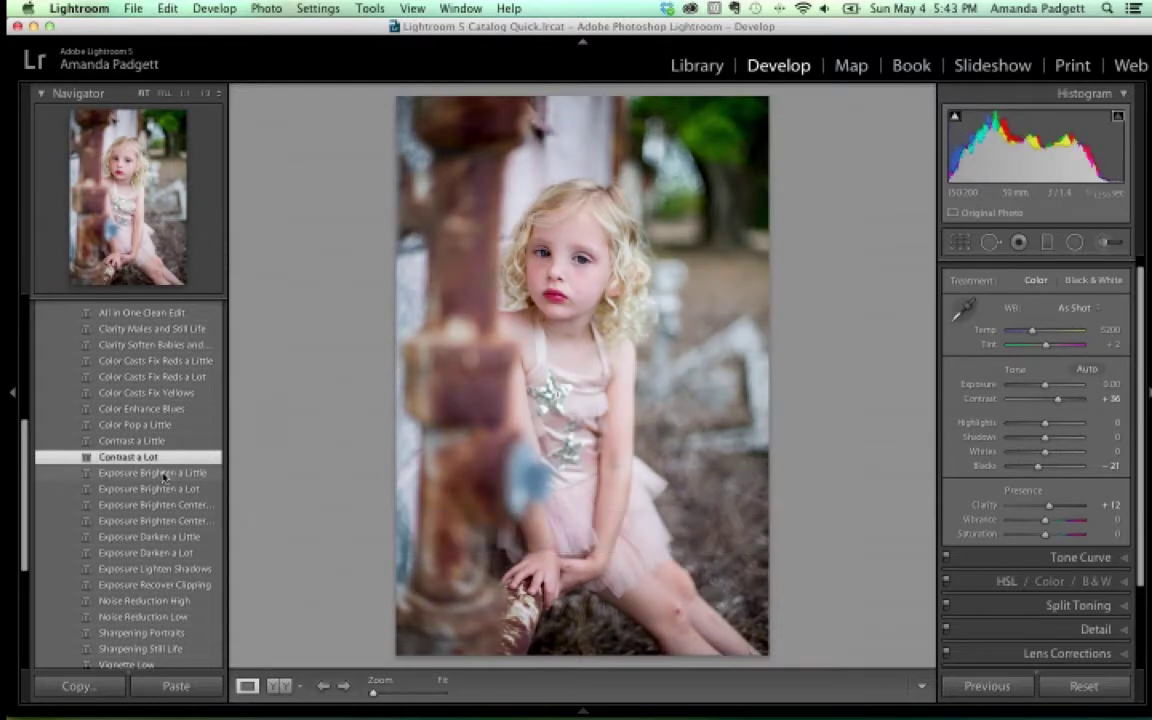
key("super+z")
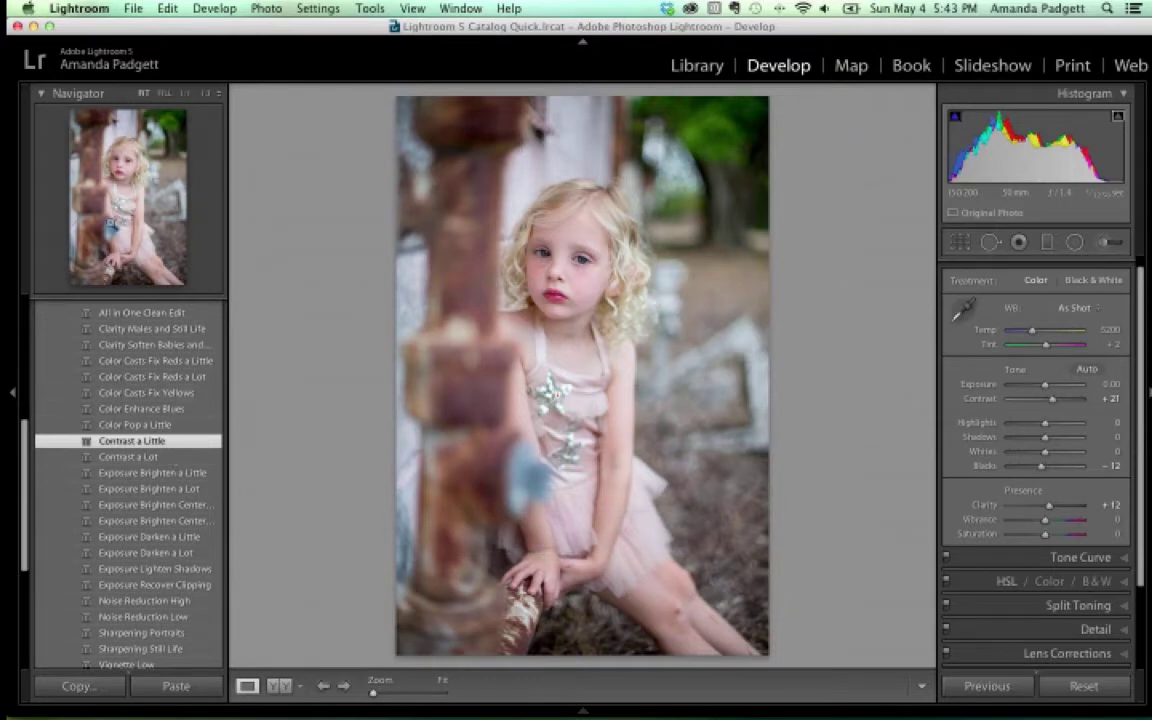
left_click_drag(228, 280, 275, 285)
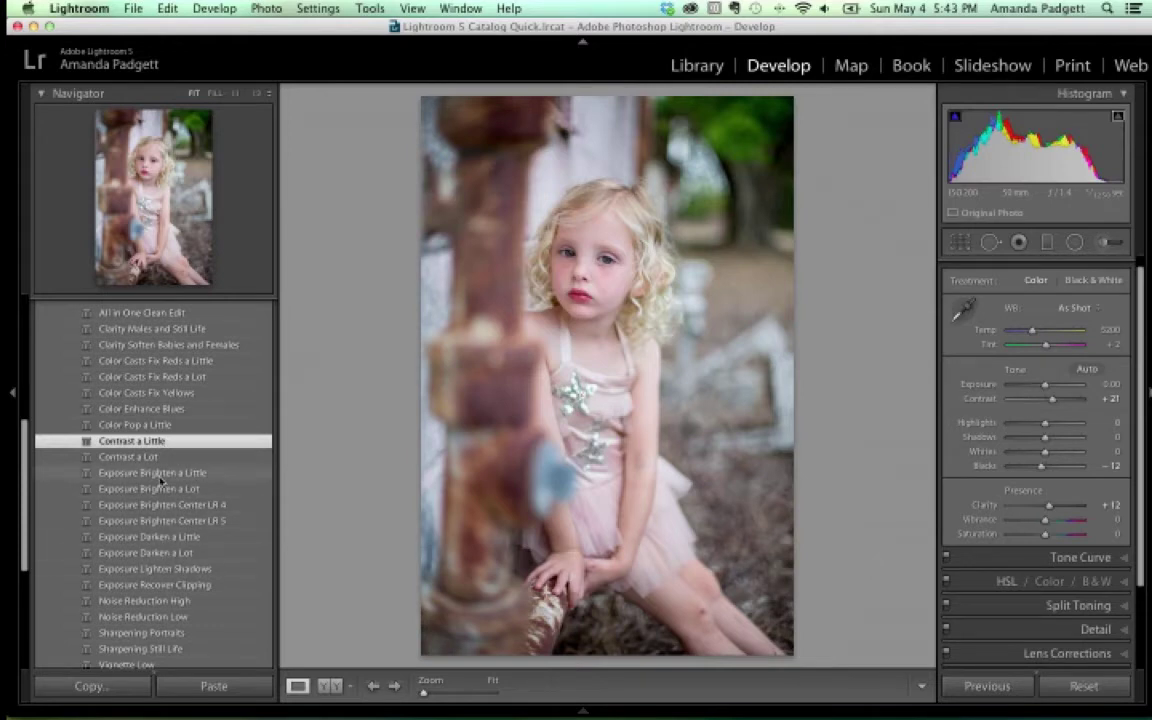
Apply the Exposure Brighten a Little preset, undoing the trial Contrast a Lot preset
left_click(160, 478)
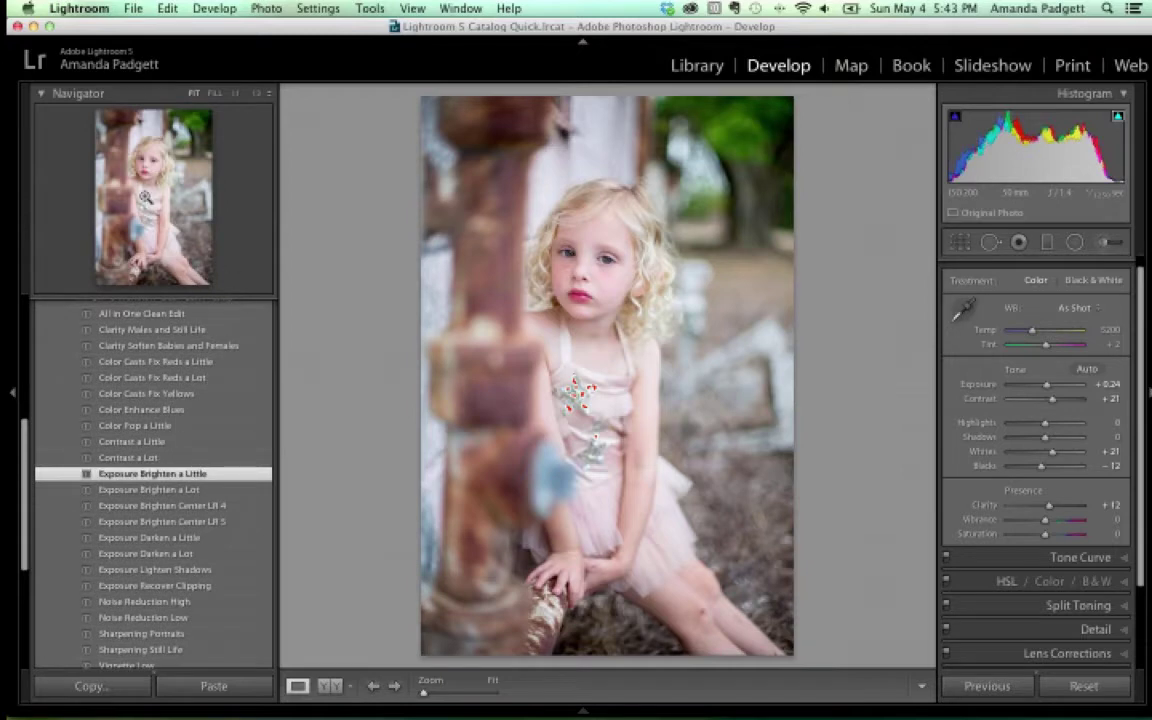
left_click(165, 458)
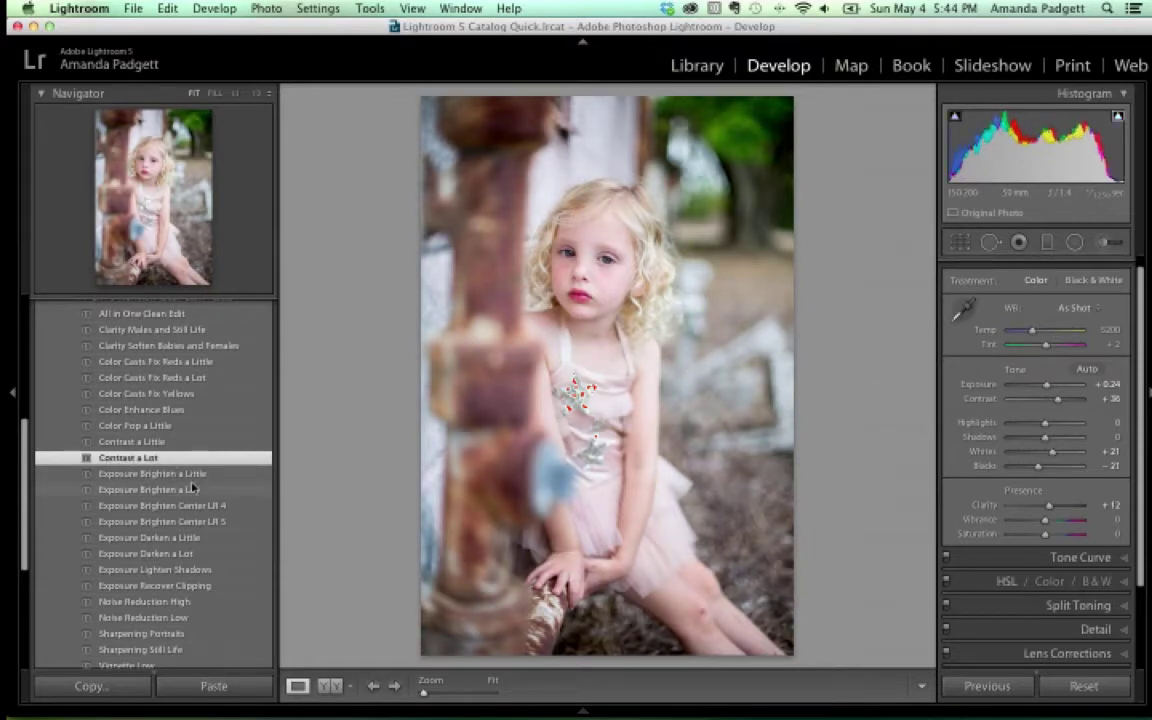
scroll(169, 490, "down", 2)
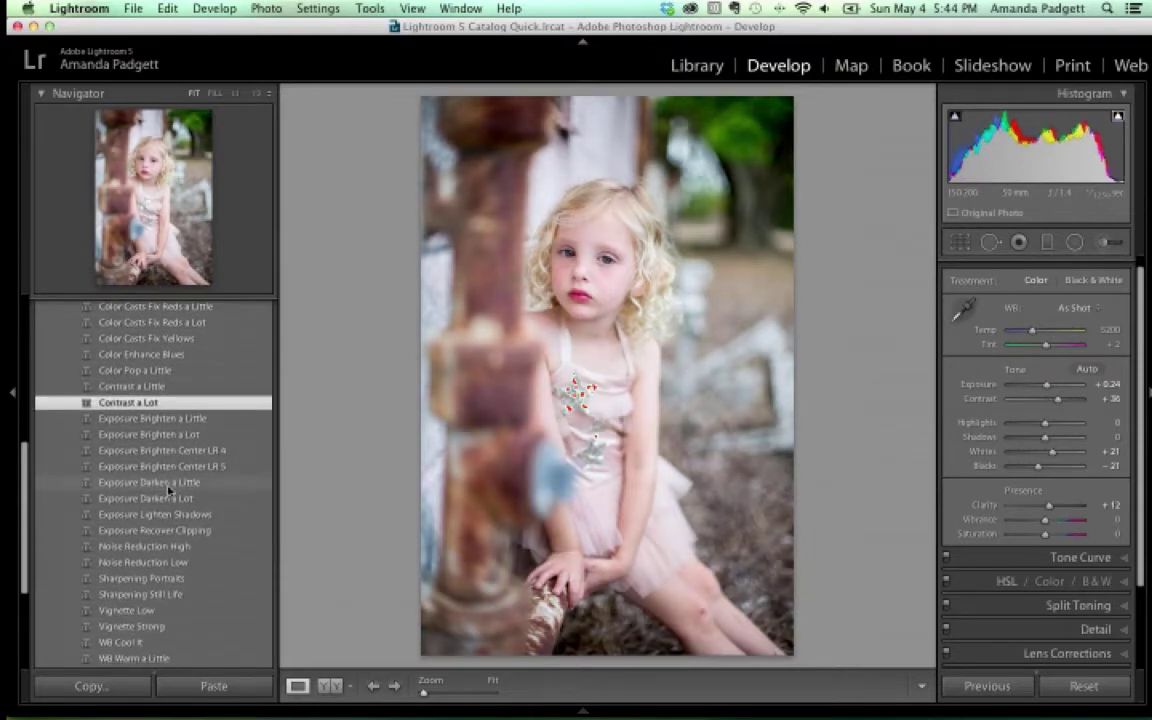
left_click(172, 419)
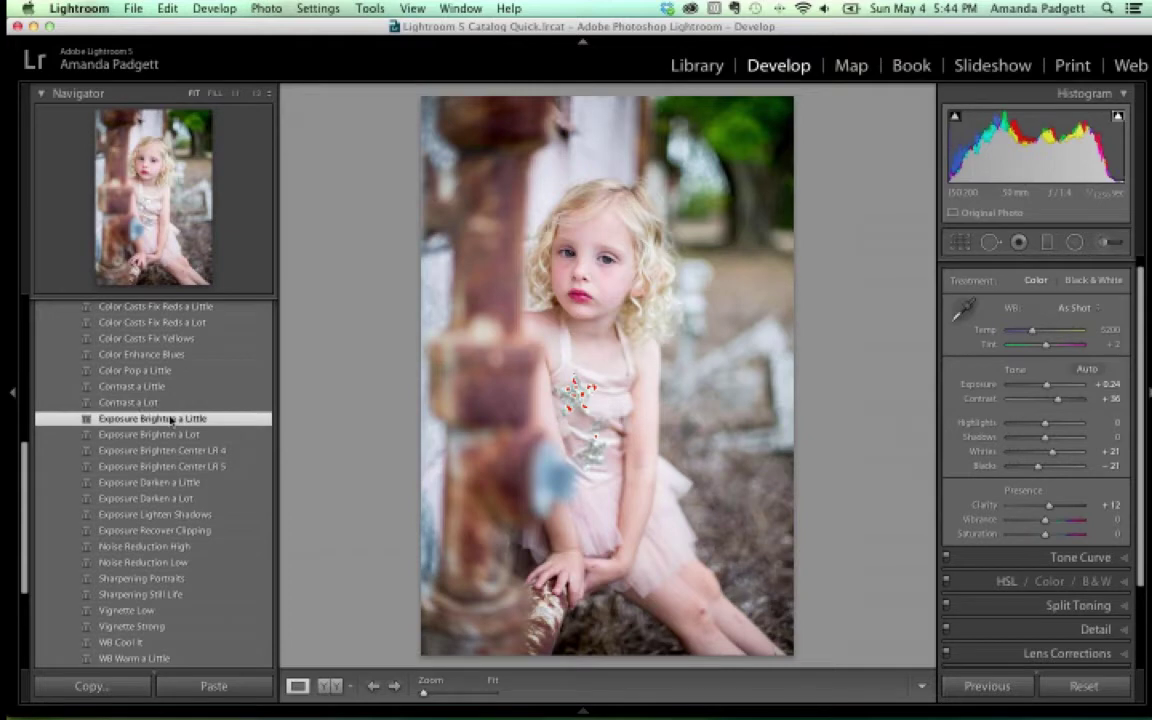
key("super+z")
key("super+z")
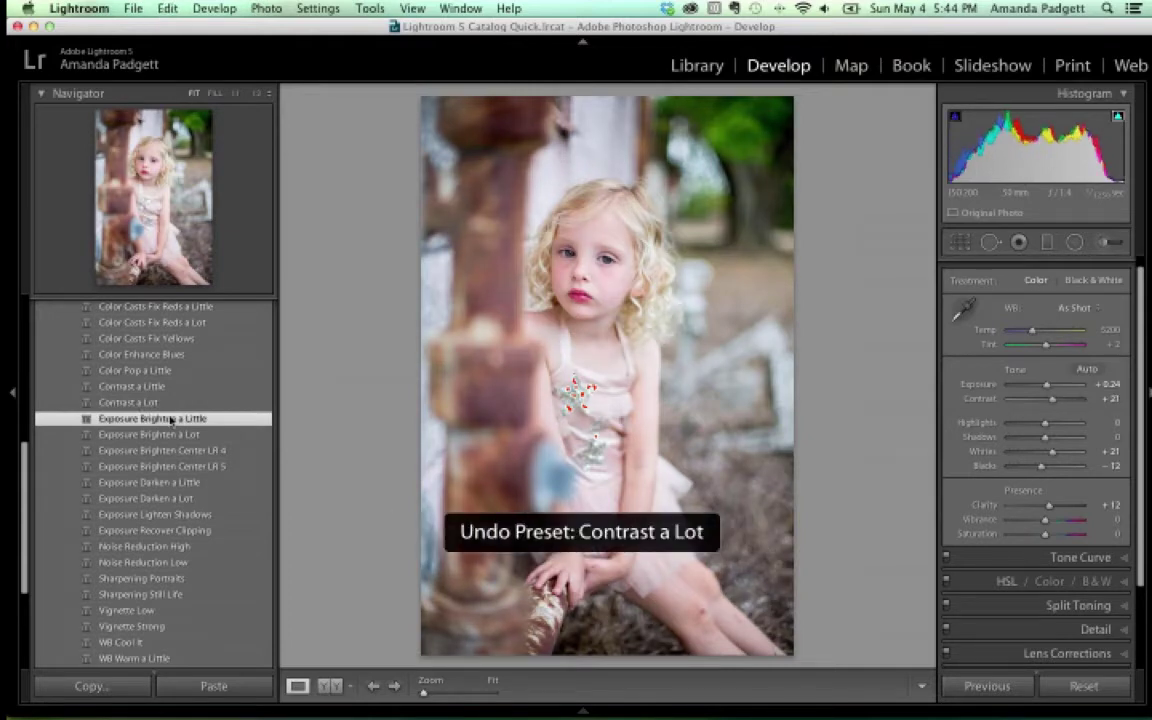
key("super+z")
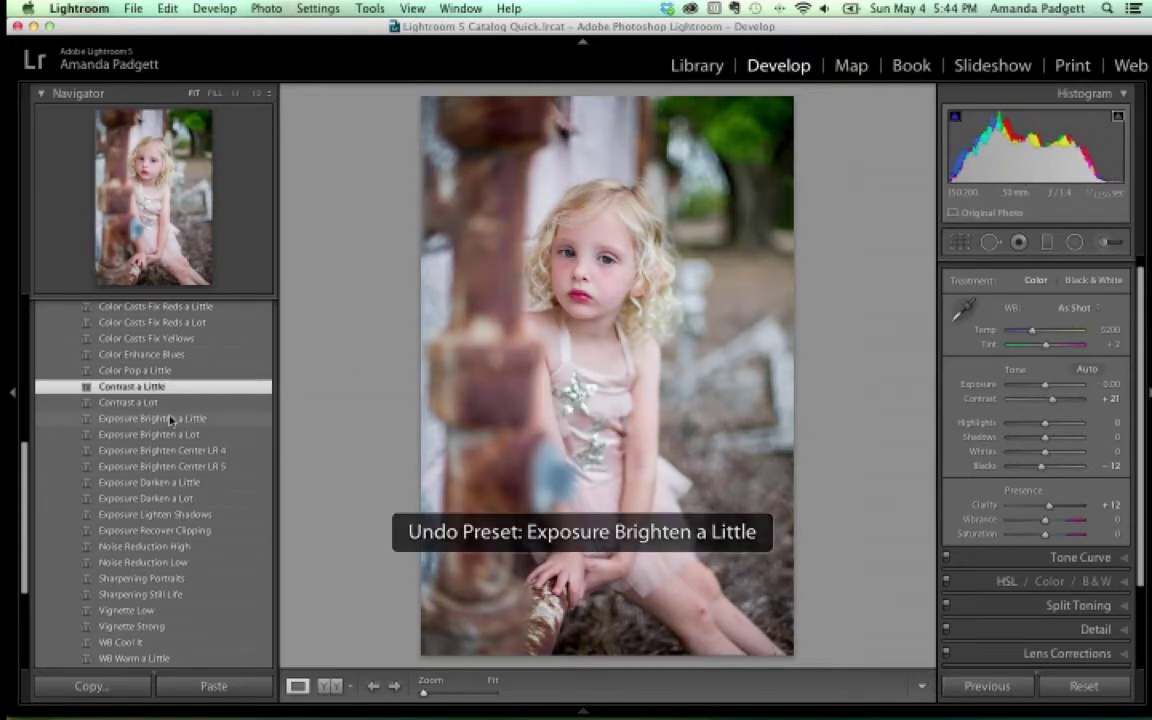
left_click(168, 421)
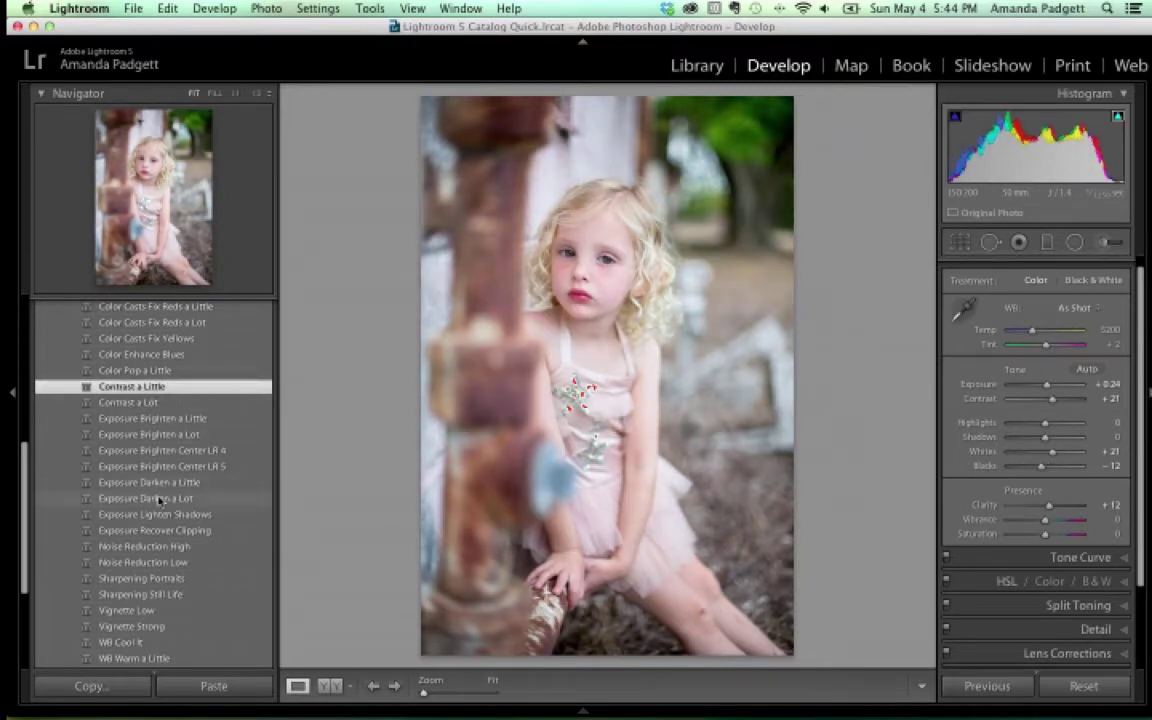
scroll(160, 507, "down", 1)
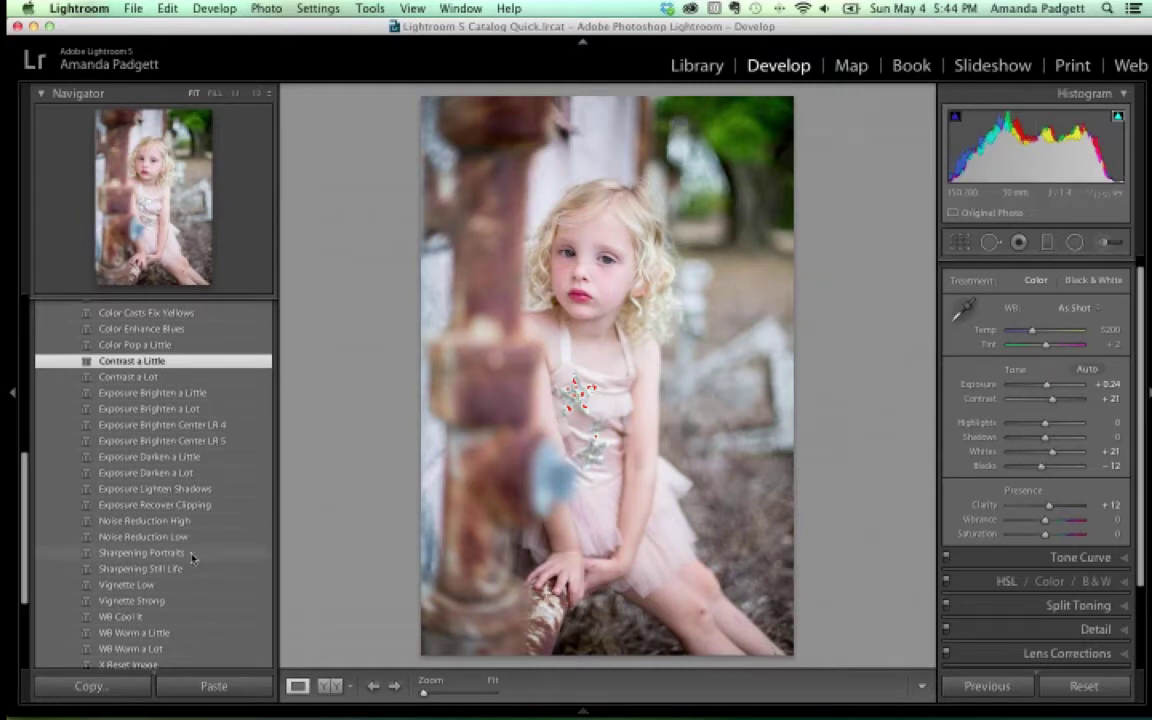
Add the Sharpening Portraits, Vignette Low and WB Warm a Little presets, then compare before/after
left_click(150, 553)
scroll(192, 557, "down", 3)
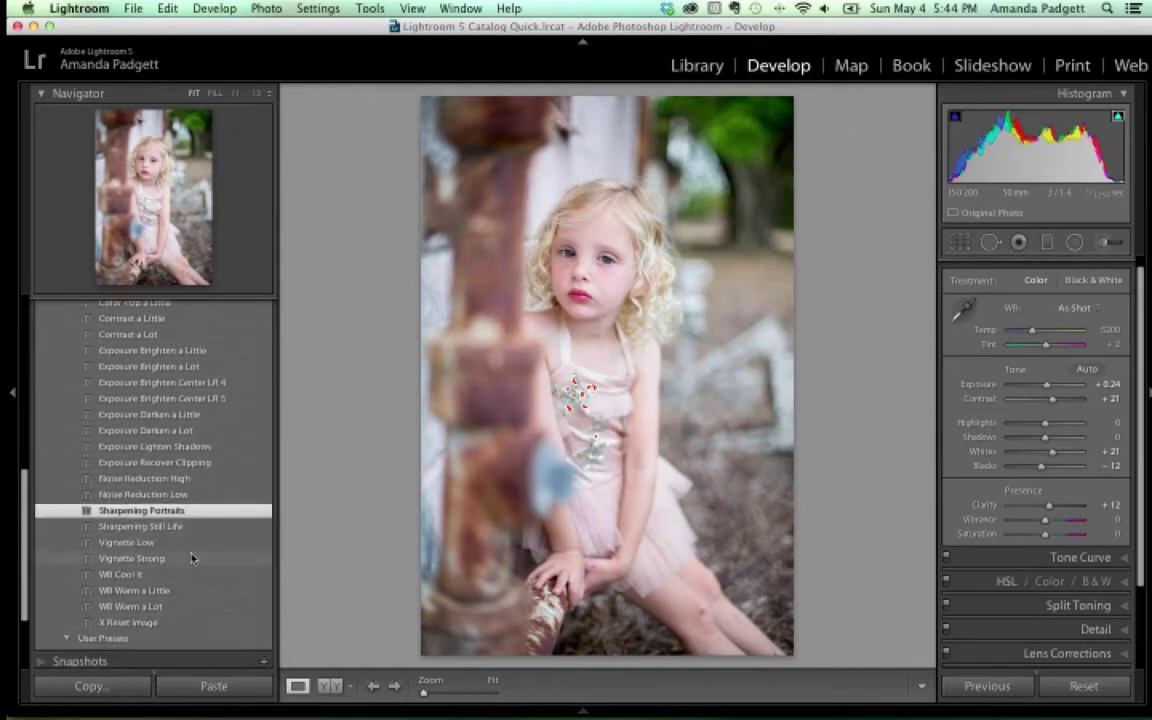
left_click(167, 536)
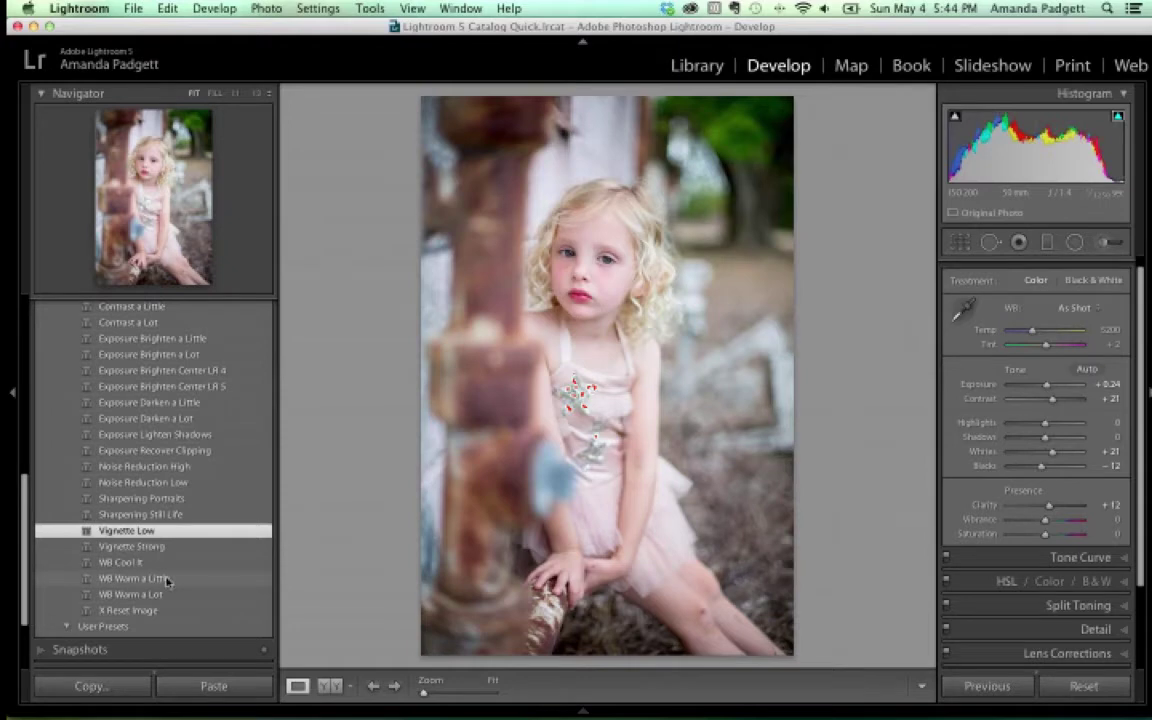
left_click(167, 580)
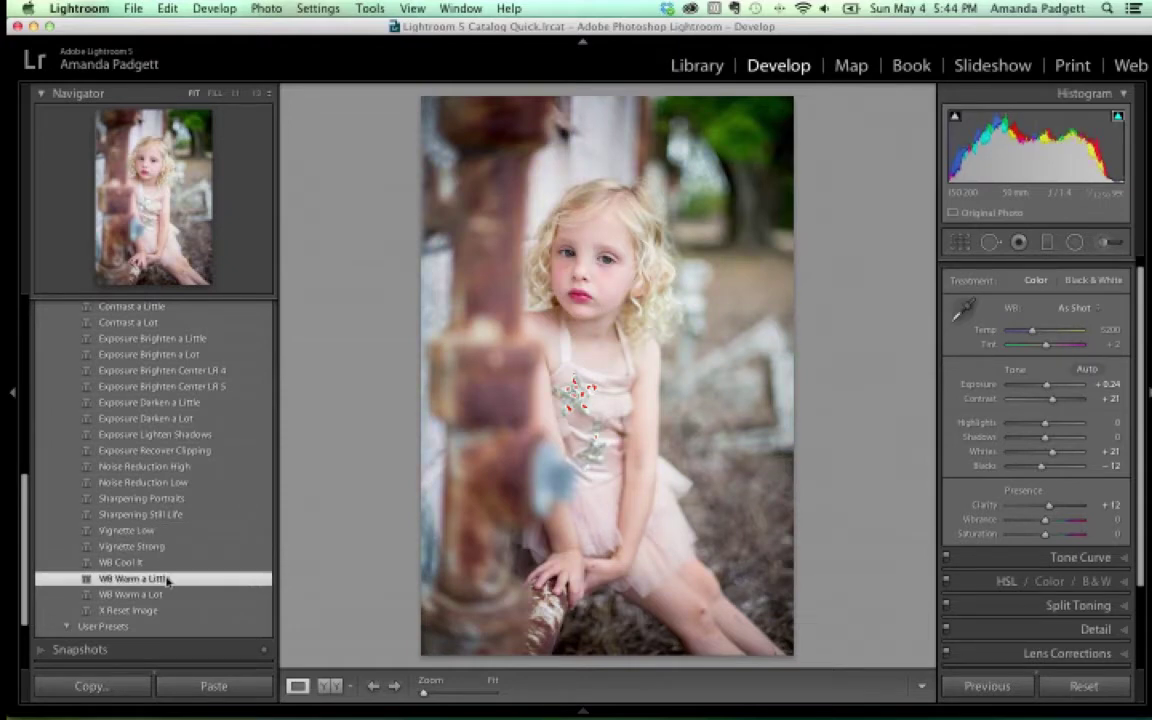
left_click(333, 687)
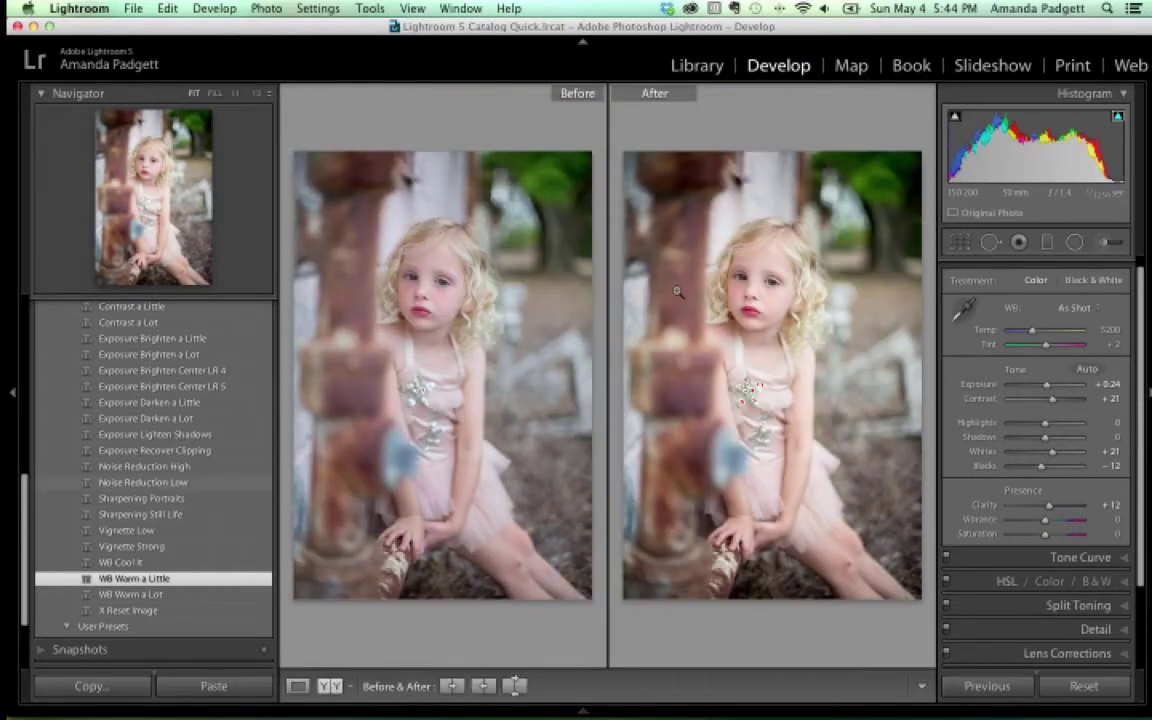
Enlarge the Before/After comparison, then reopen the Presets panel and expand another preset folder
key("Tab")
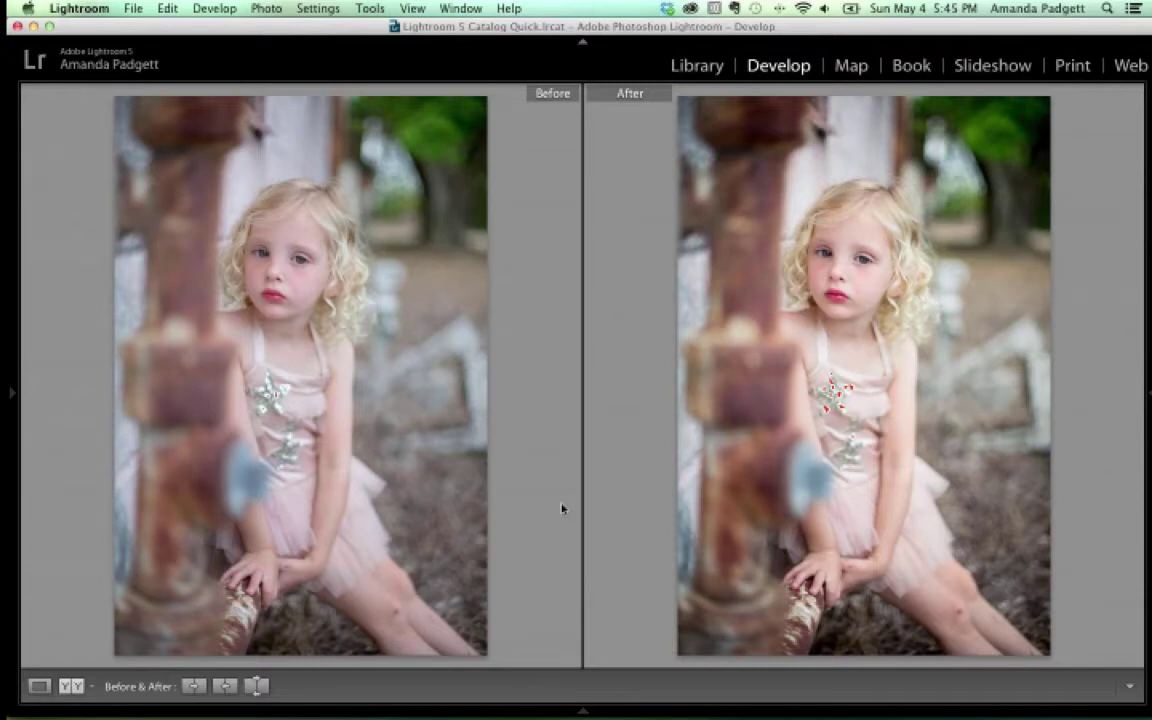
left_click(10, 340)
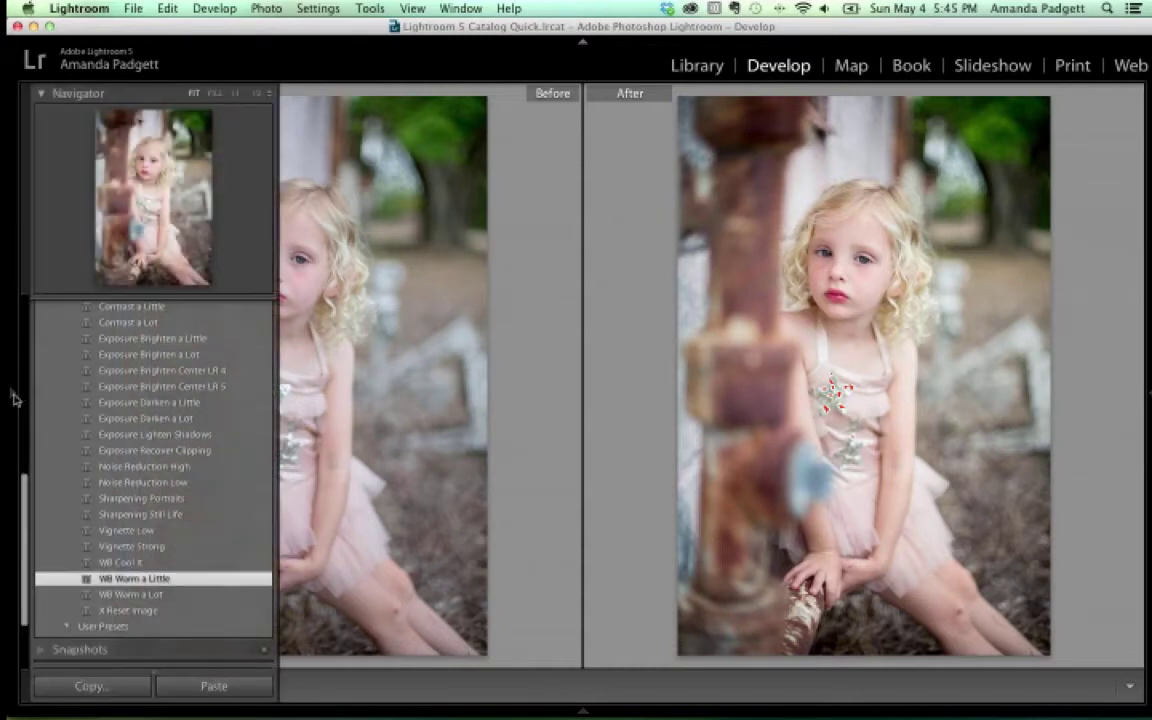
scroll(115, 403, "up", 5)
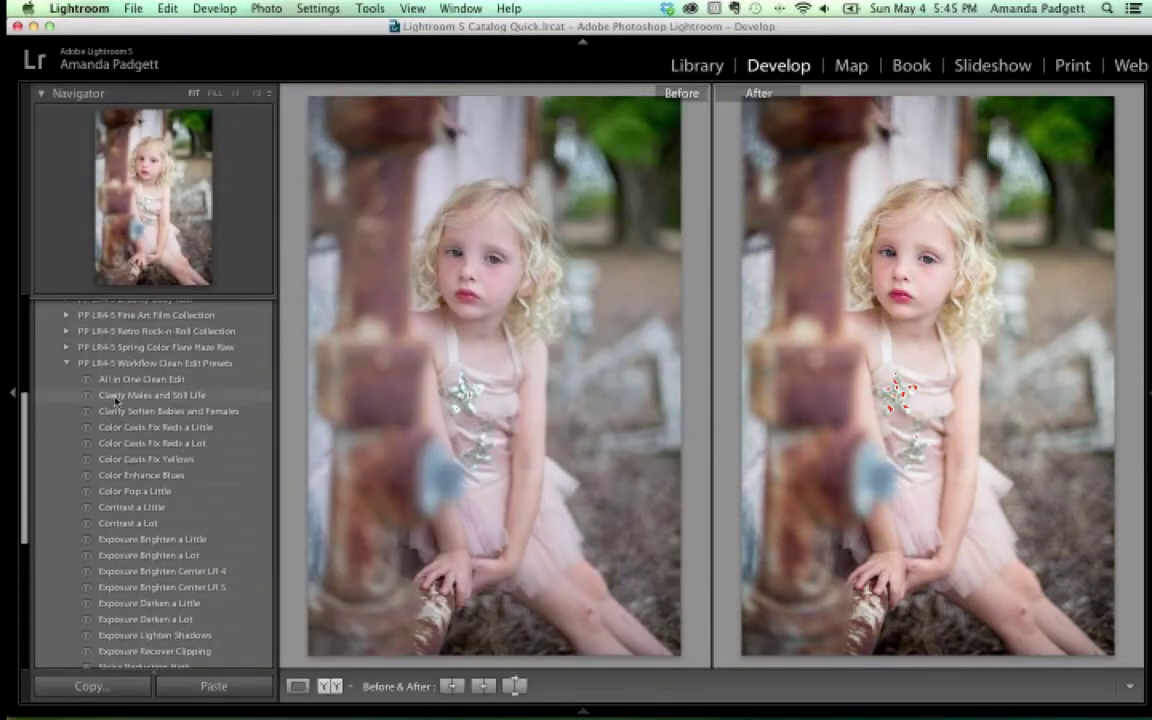
scroll(112, 378, "down", 8)
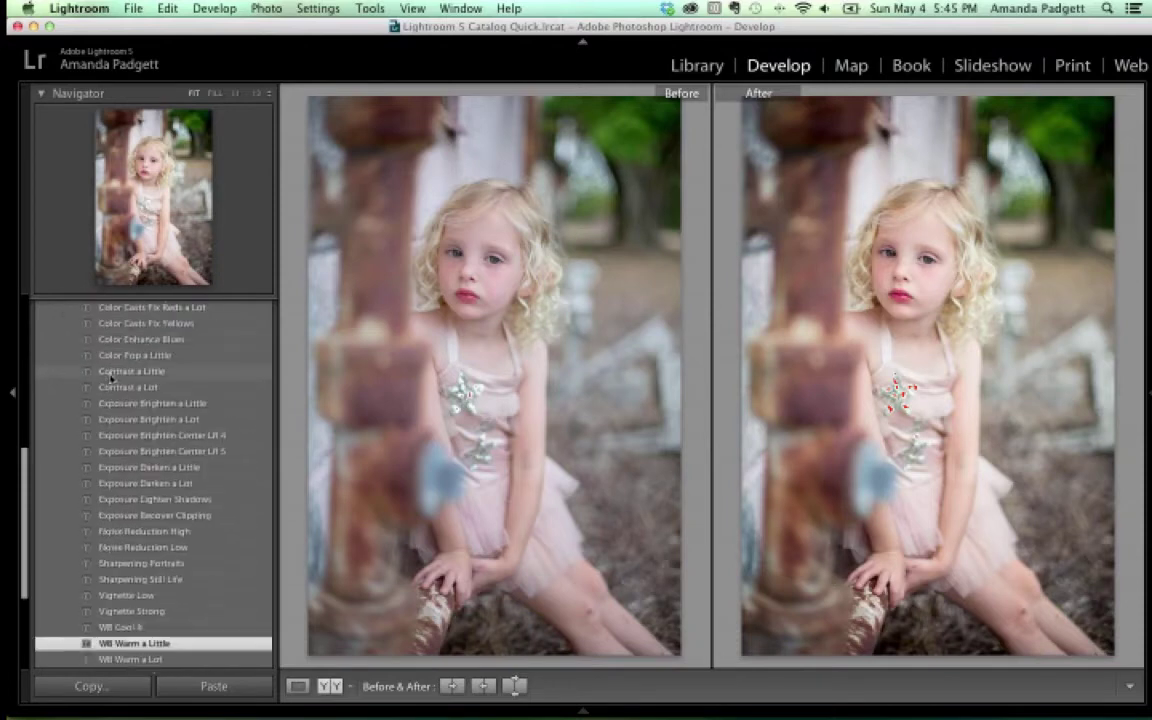
scroll(112, 378, "up", 8)
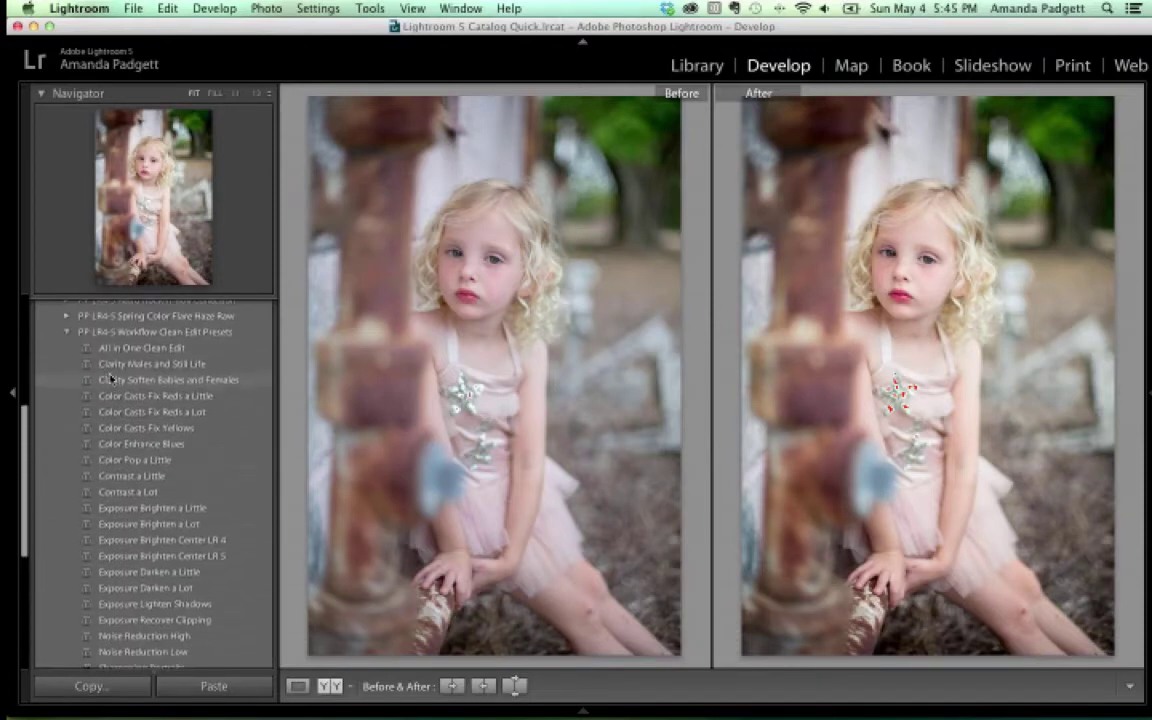
scroll(112, 375, "up", 1)
left_click(67, 351)
scroll(175, 465, "down", 4)
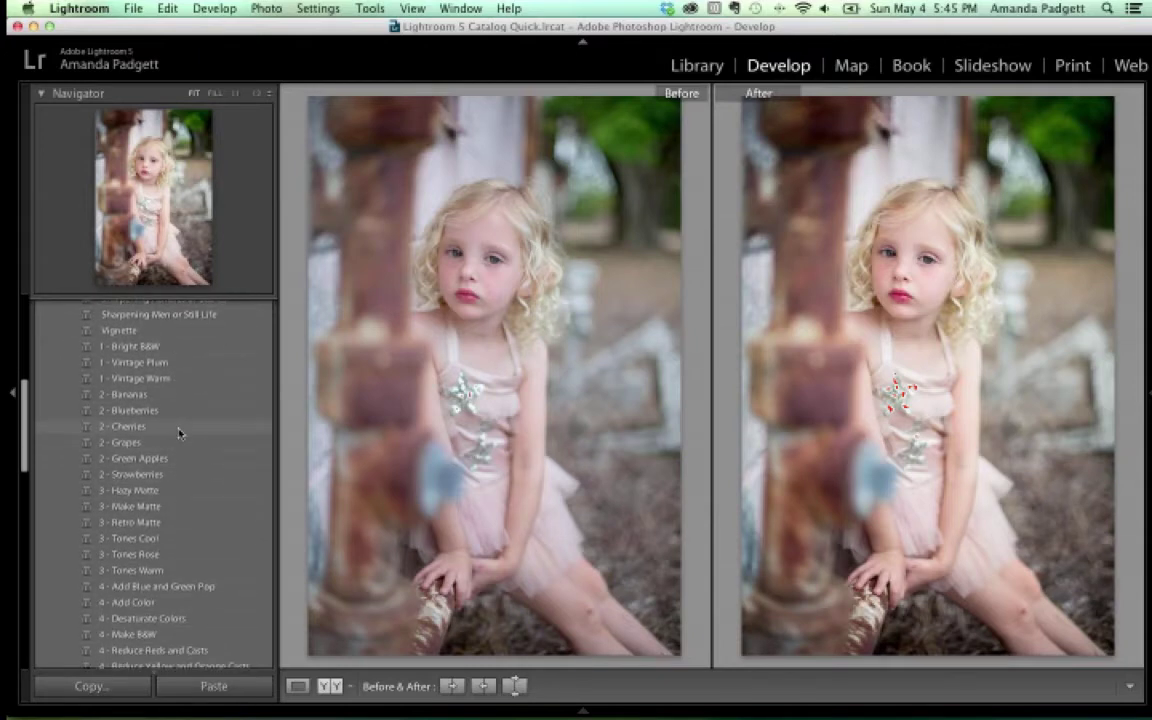
mouse_move(430, 716)
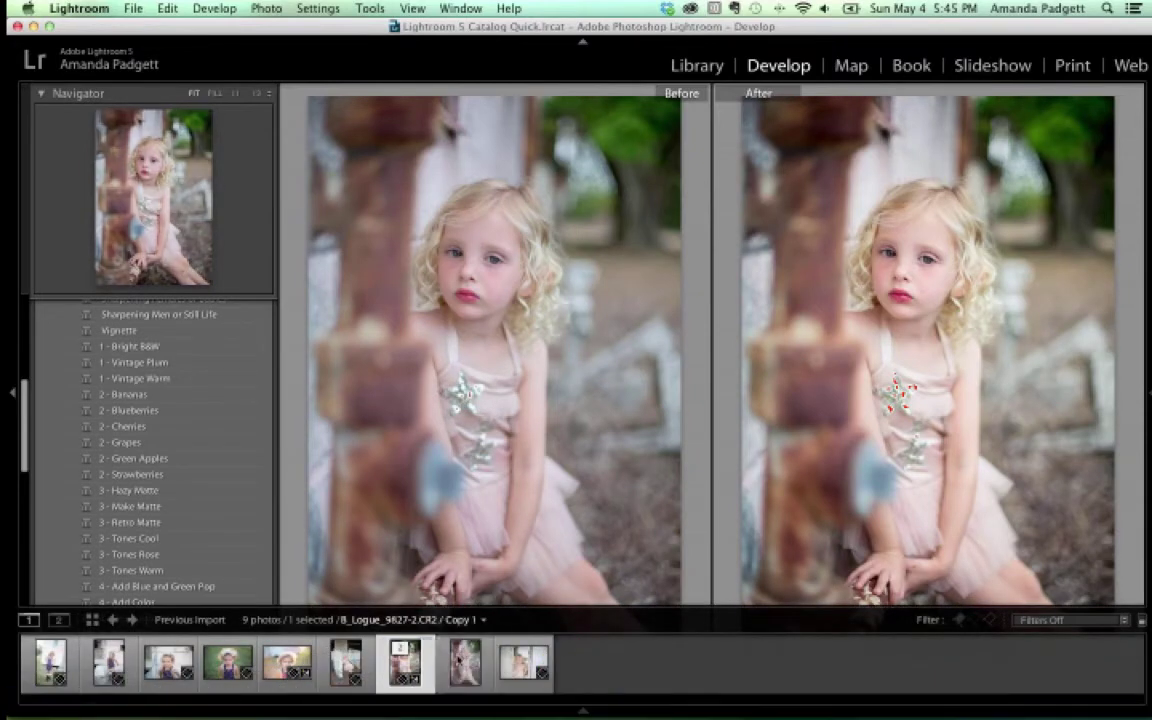
Select the 8th filmstrip copy and apply the Contrast preset from Clean and Creative Adv Workflow
left_click(460, 658)
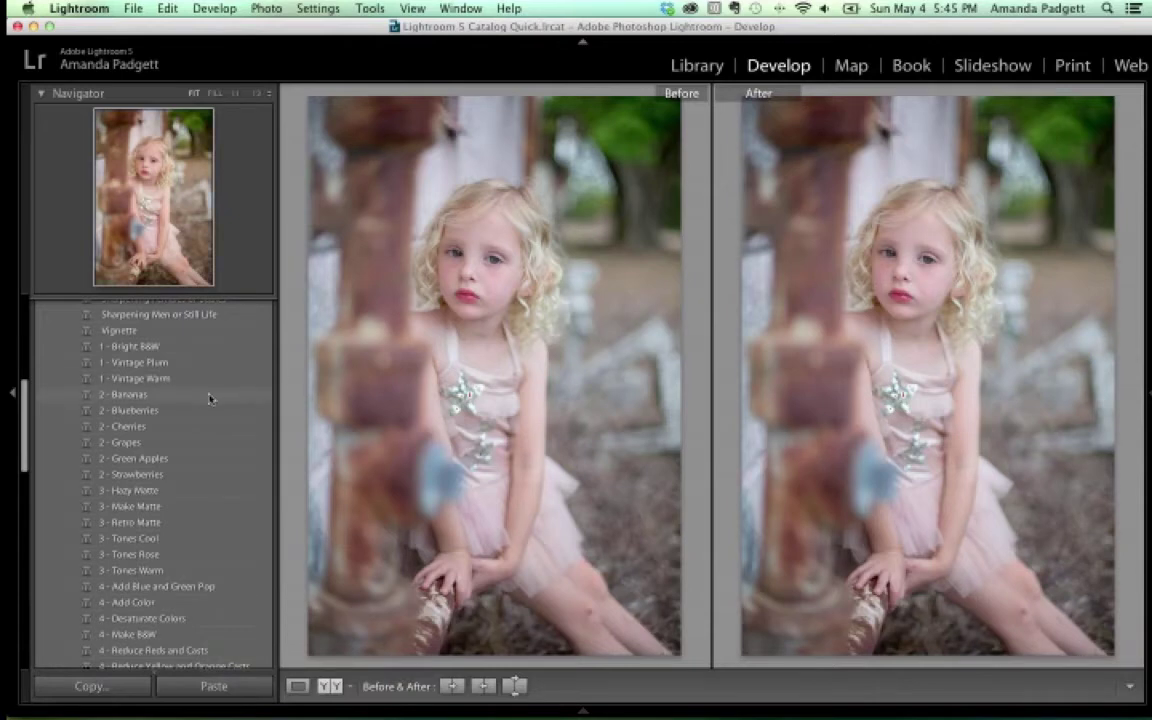
scroll(191, 370, "up", 1)
scroll(191, 370, "up", 8)
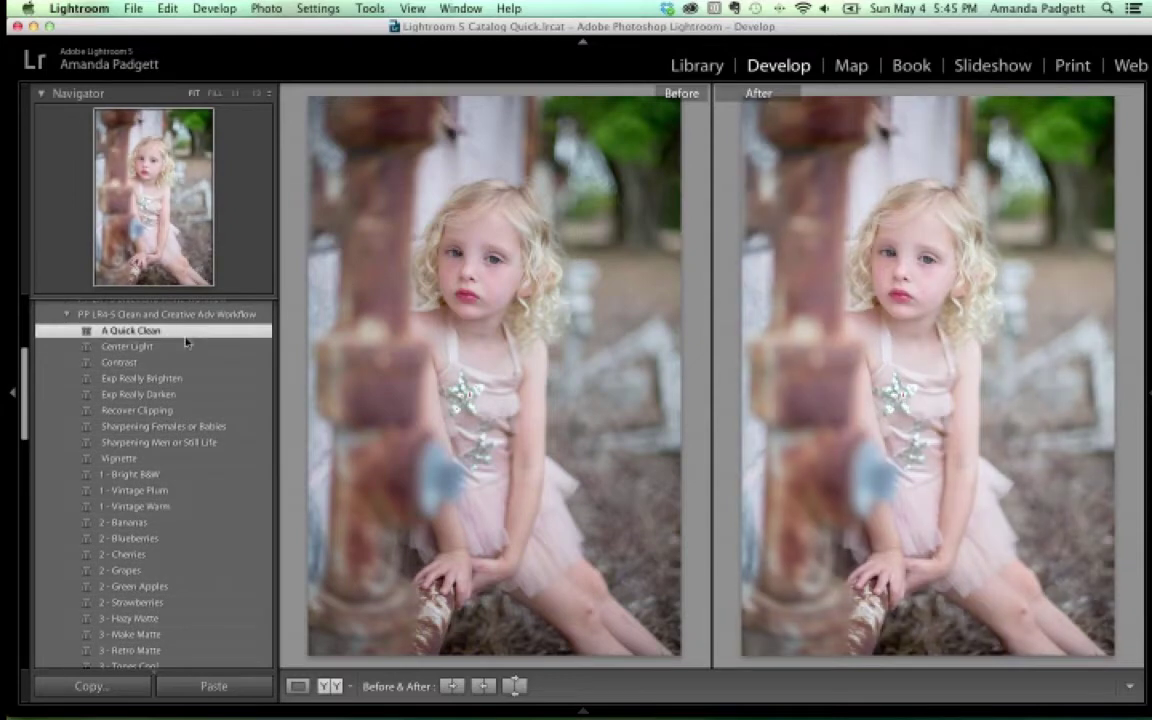
left_click(181, 363)
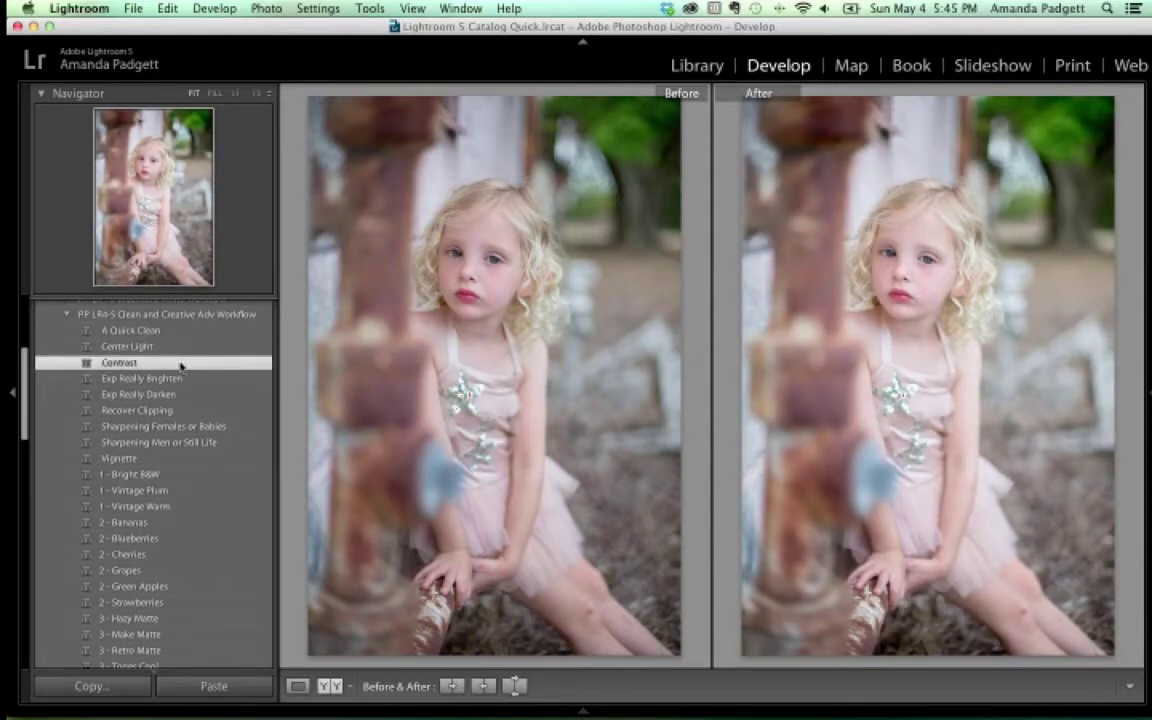
scroll(187, 430, "down", 5)
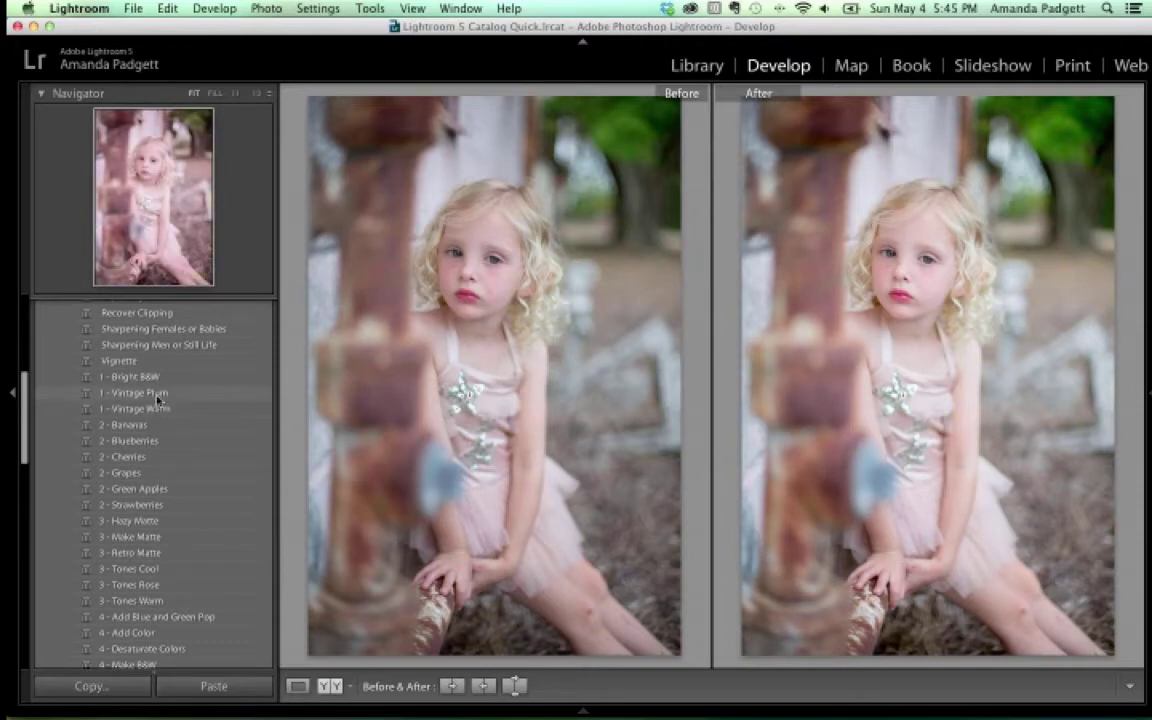
Try Vintage Plum, Blueberries, Green Apples, Hazy Matte and Retro Matte, settling on 3 - Make Matte
left_click(157, 393)
left_click(157, 442)
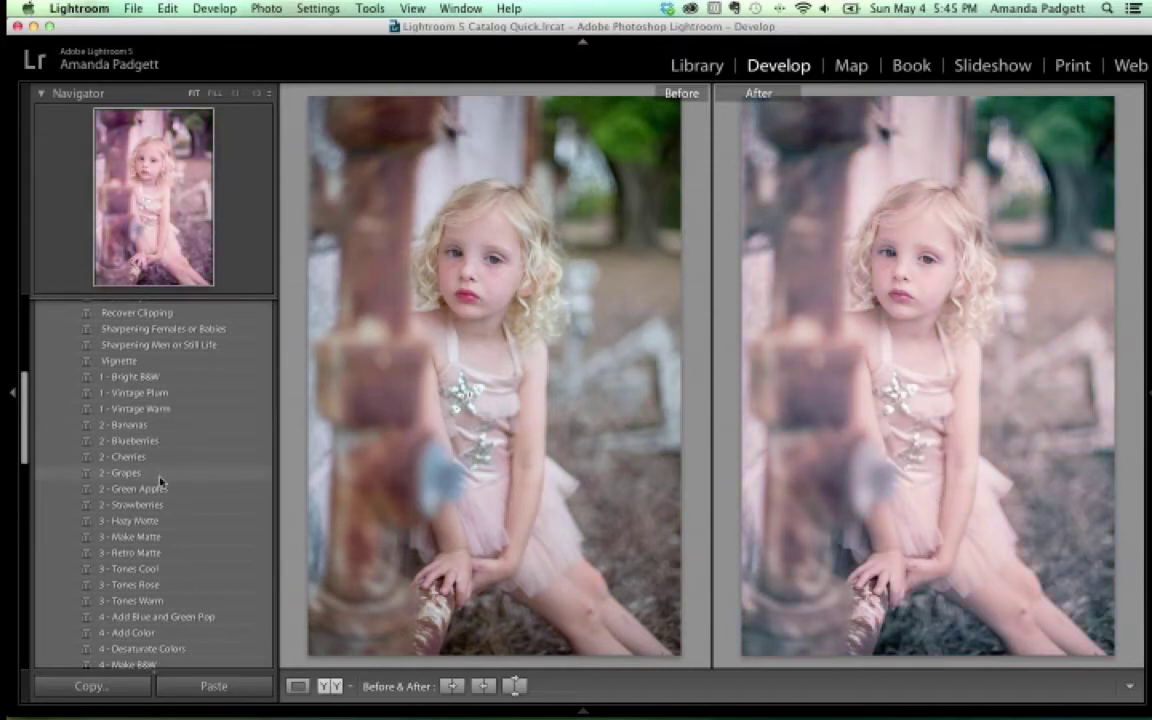
left_click(161, 491)
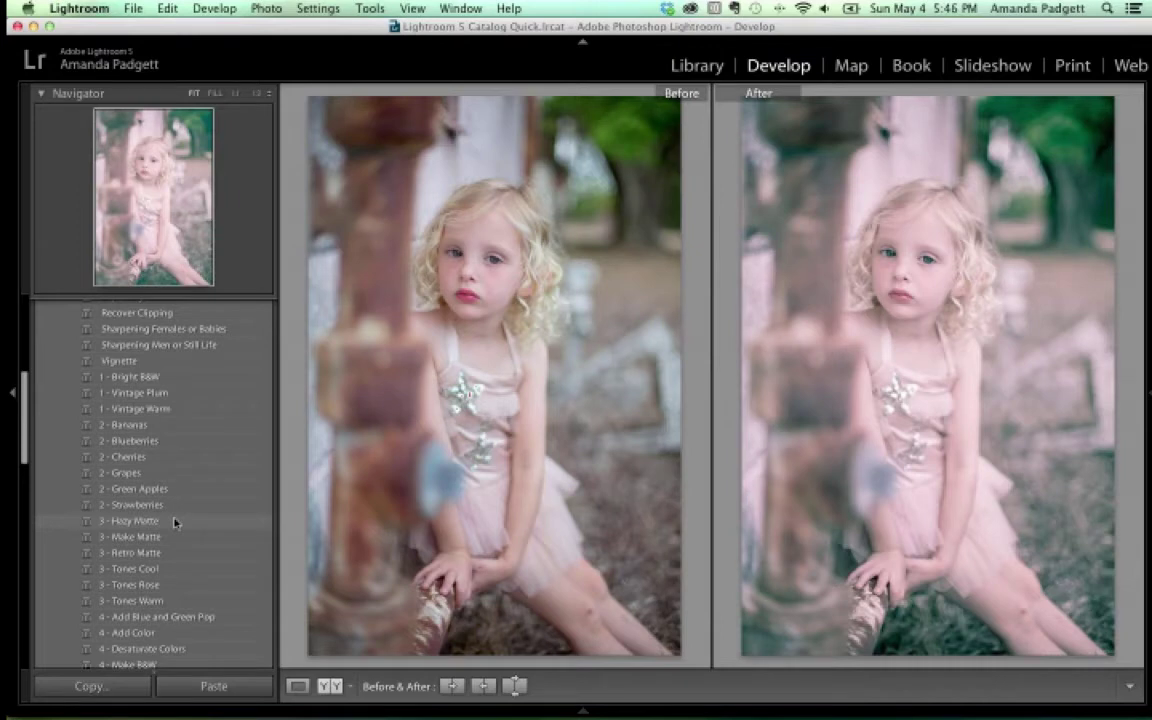
left_click(174, 521)
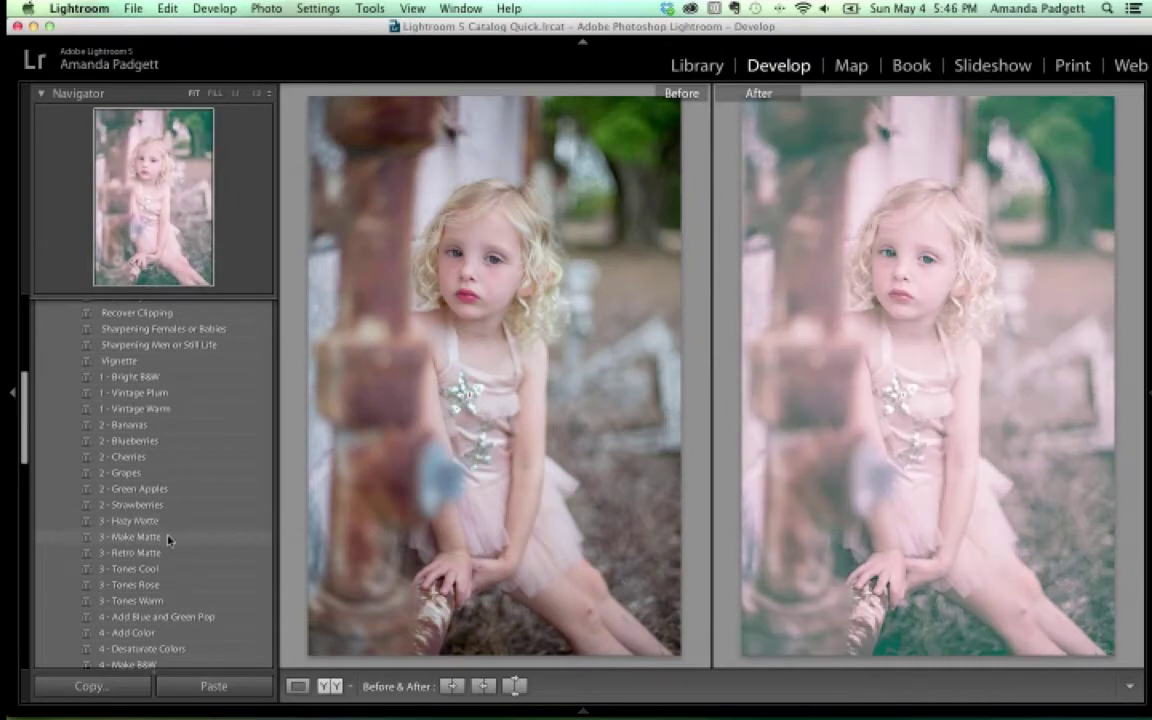
left_click(168, 538)
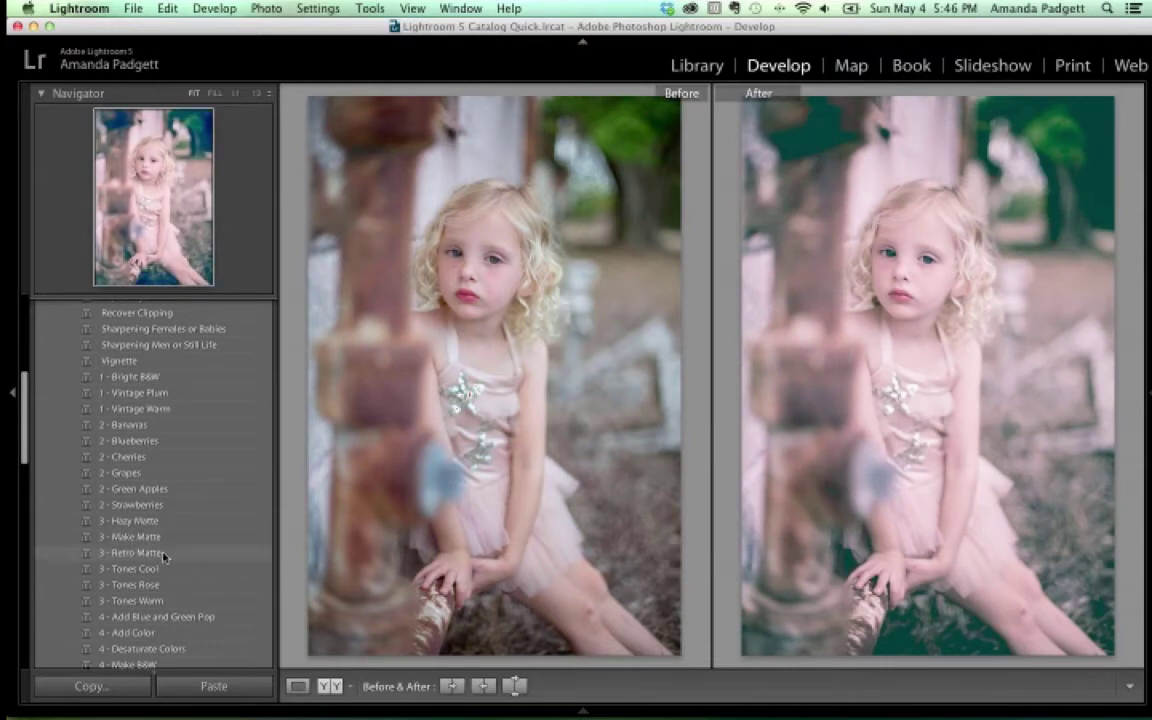
left_click(168, 554)
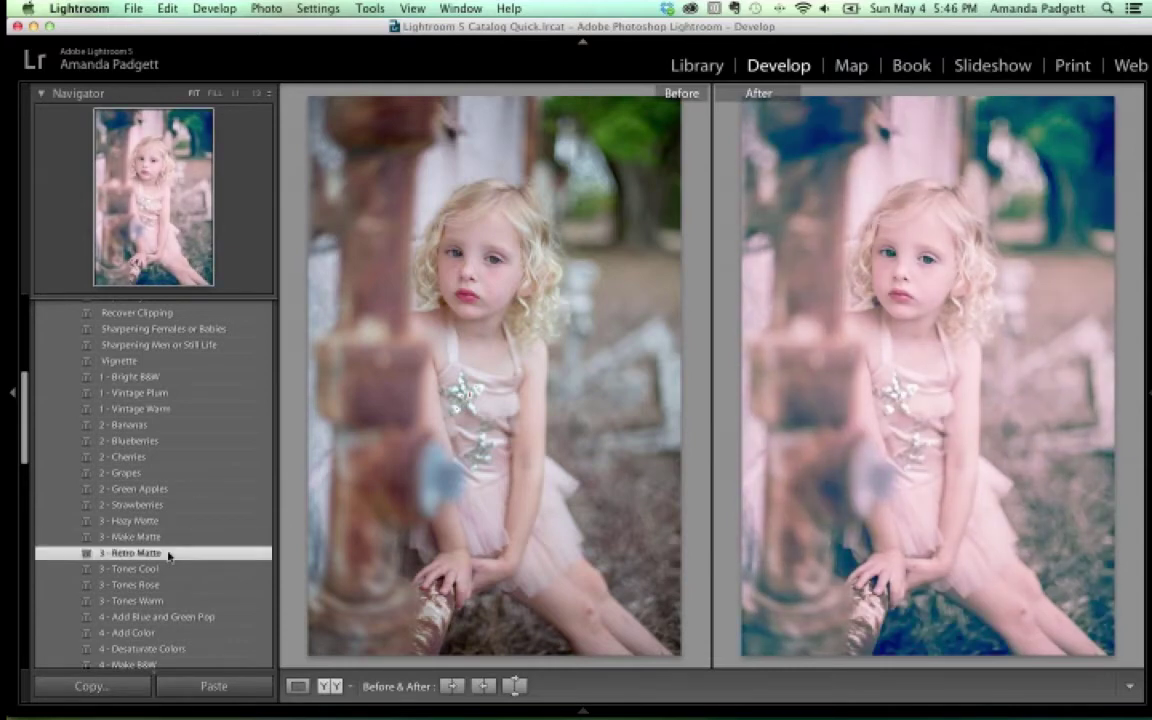
left_click(167, 540)
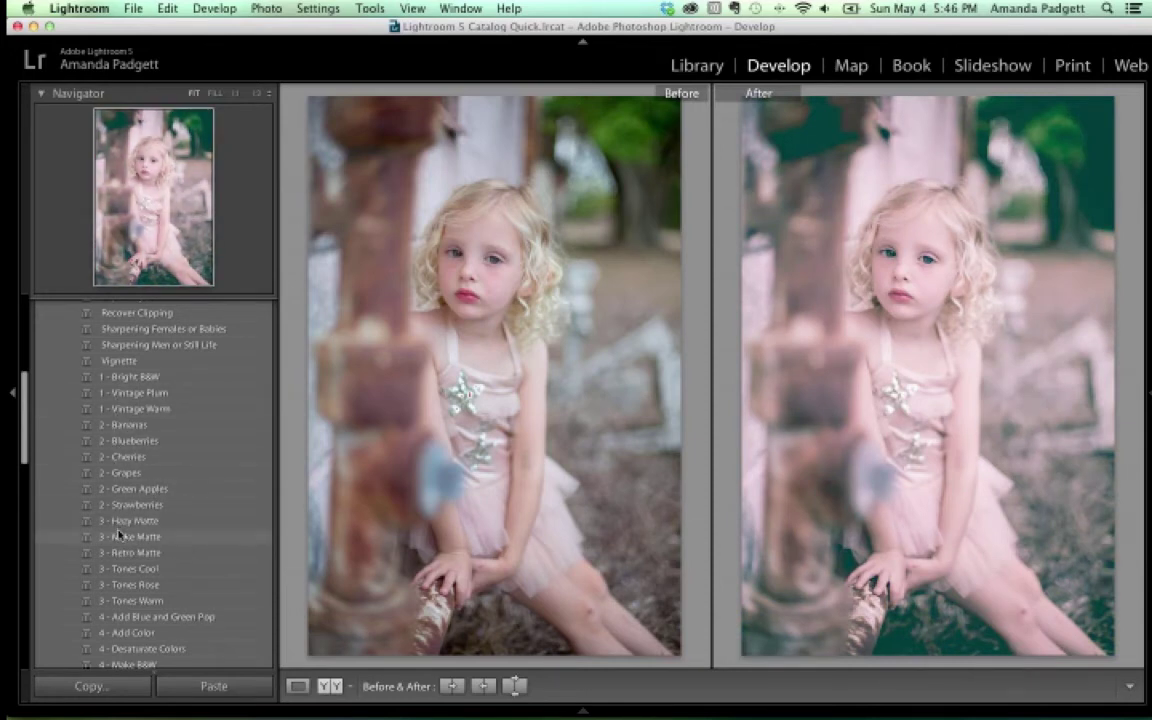
scroll(118, 535, "down", 3)
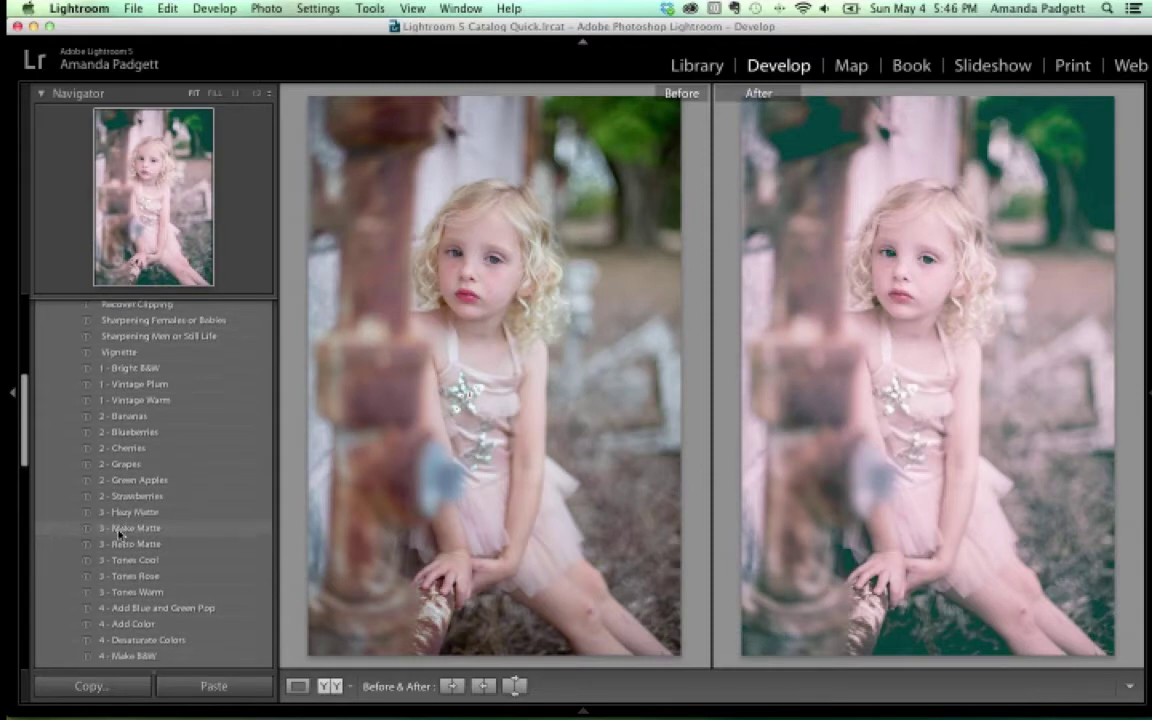
scroll(118, 535, "down", 2)
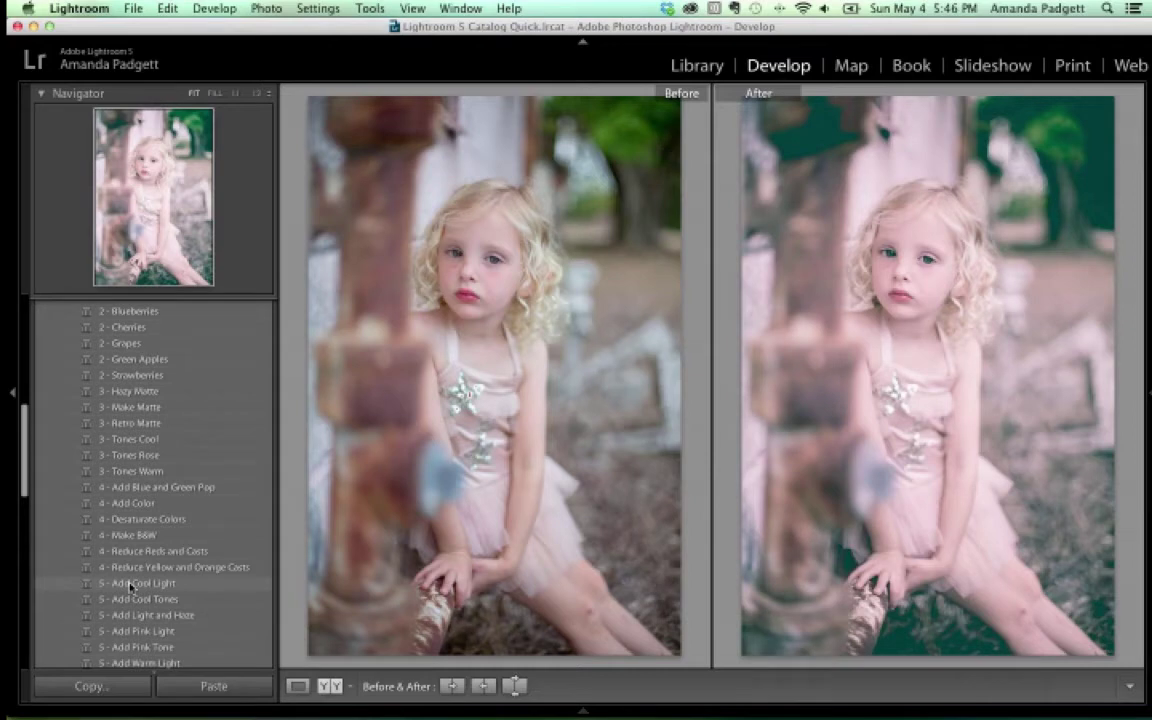
scroll(130, 587, "up", 10)
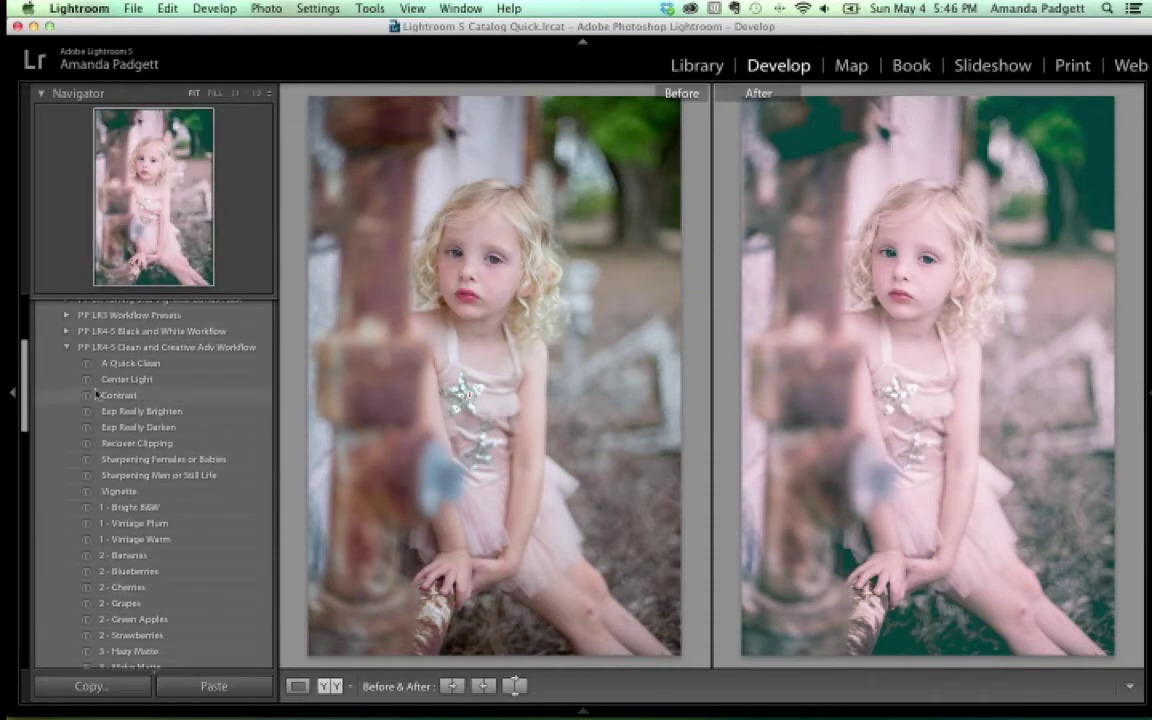
scroll(138, 435, "down", 12)
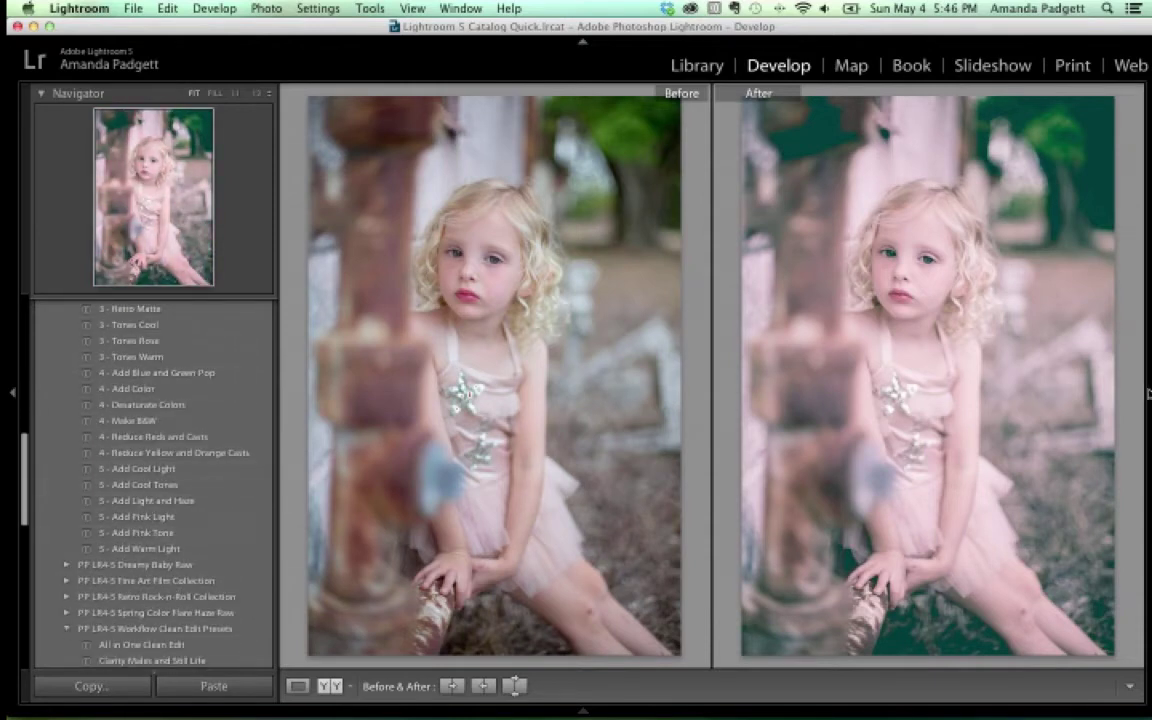
Reset the Develop settings, expand the PP LR4-5 Fine Art Film Collection presets, and show the right panel
mouse_move(1148, 392)
left_click(1090, 686)
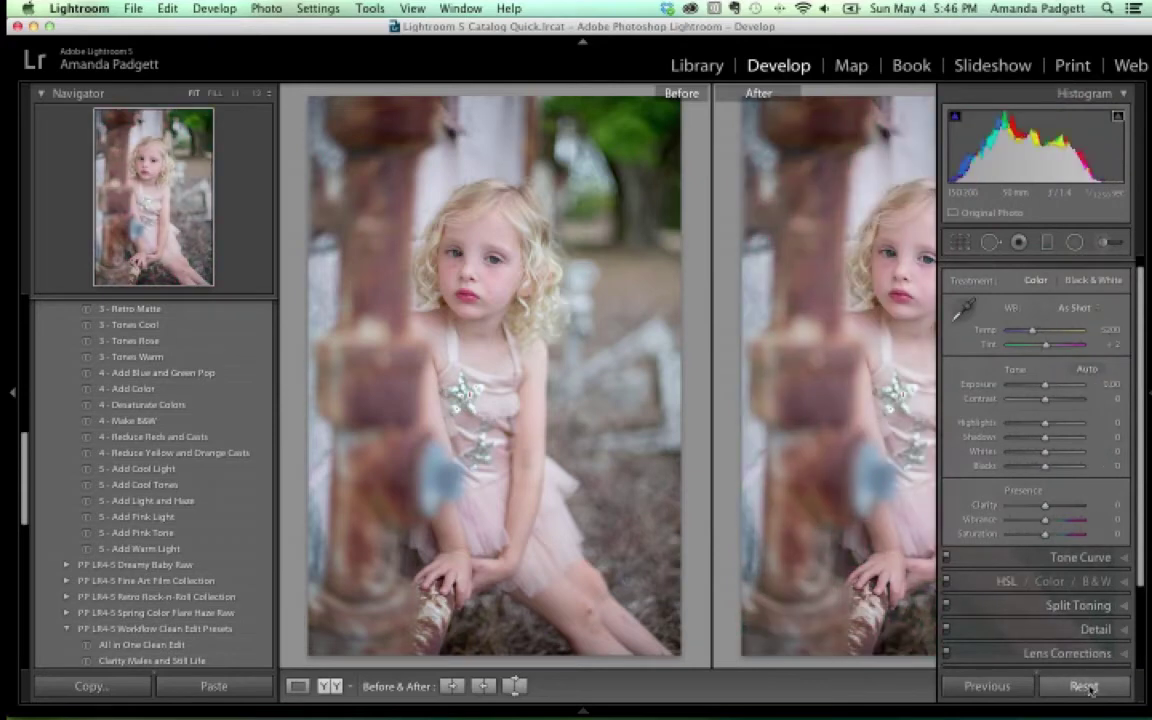
scroll(182, 404, "up", 10)
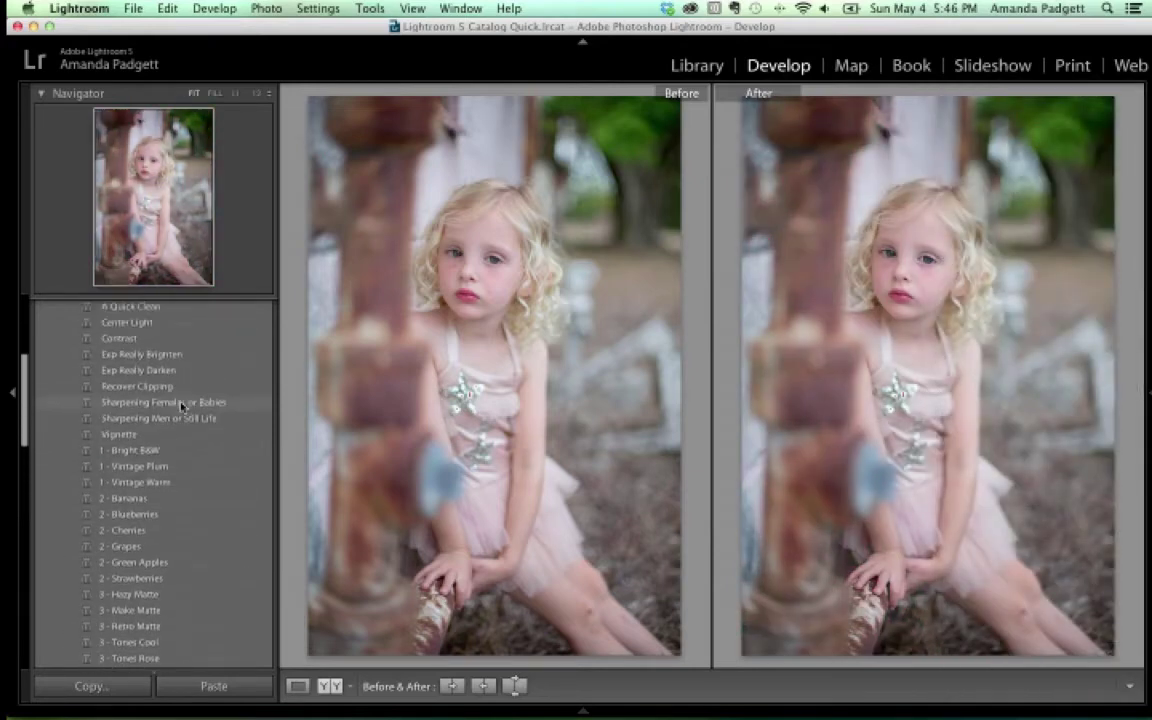
scroll(181, 405, "up", 6)
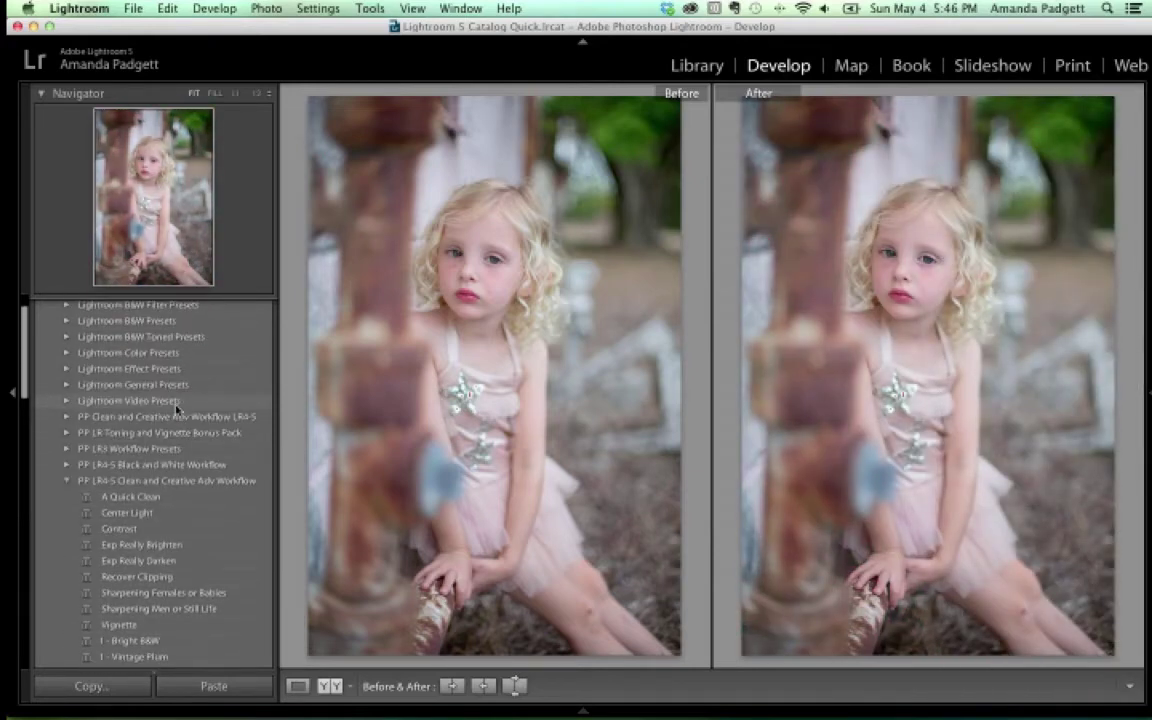
scroll(153, 438, "up", 3)
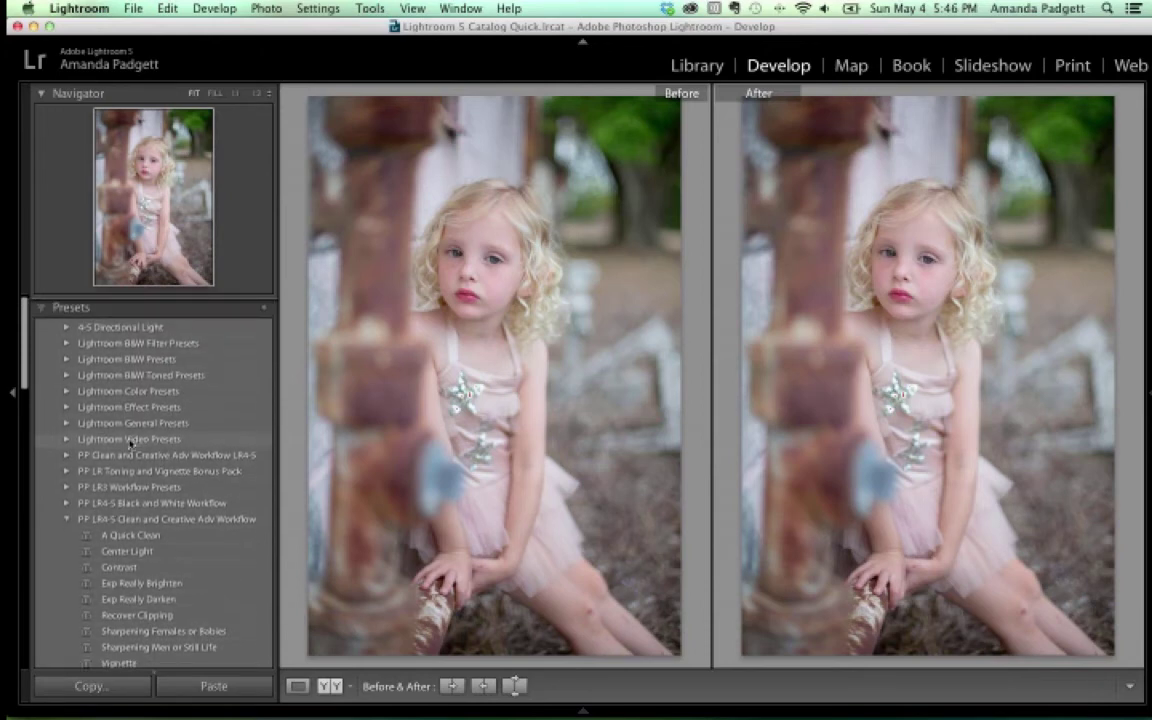
scroll(153, 445, "down", 15)
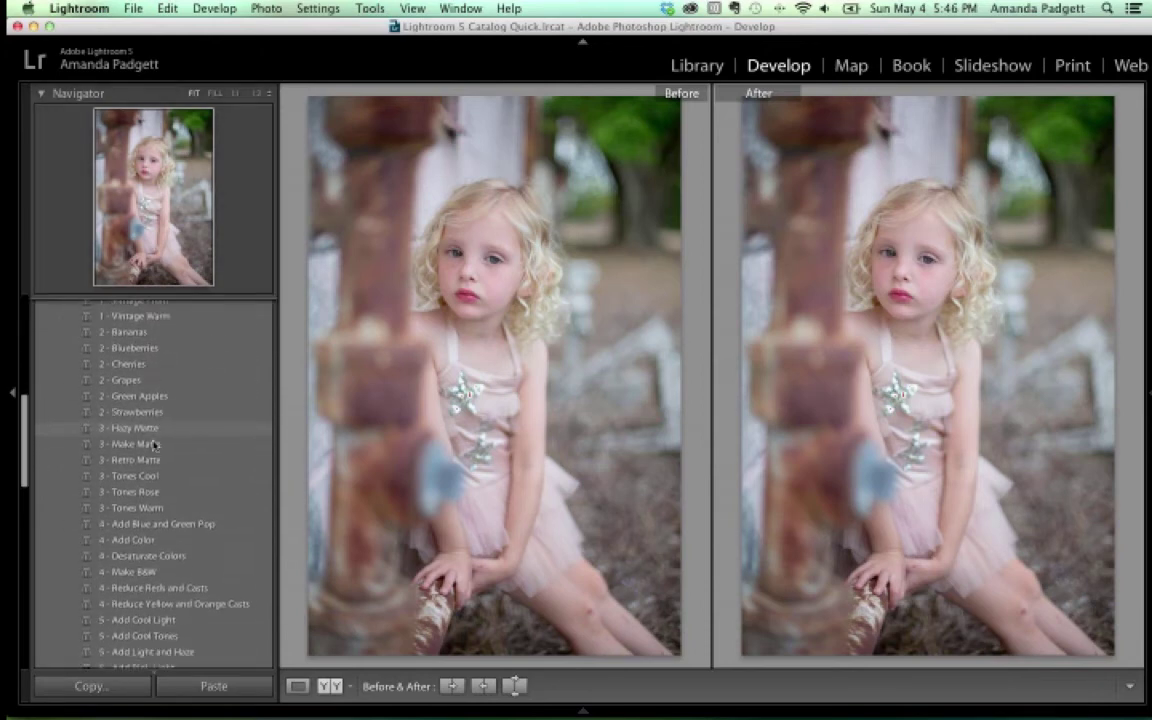
scroll(155, 445, "down", 1)
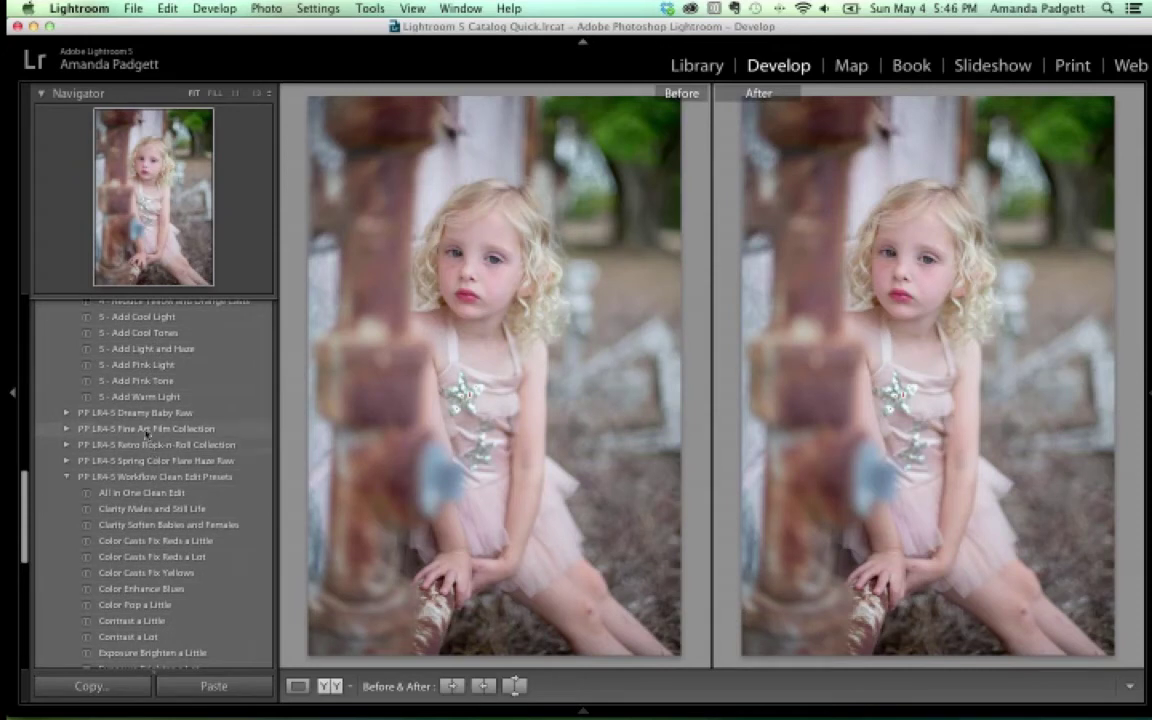
left_click(67, 428)
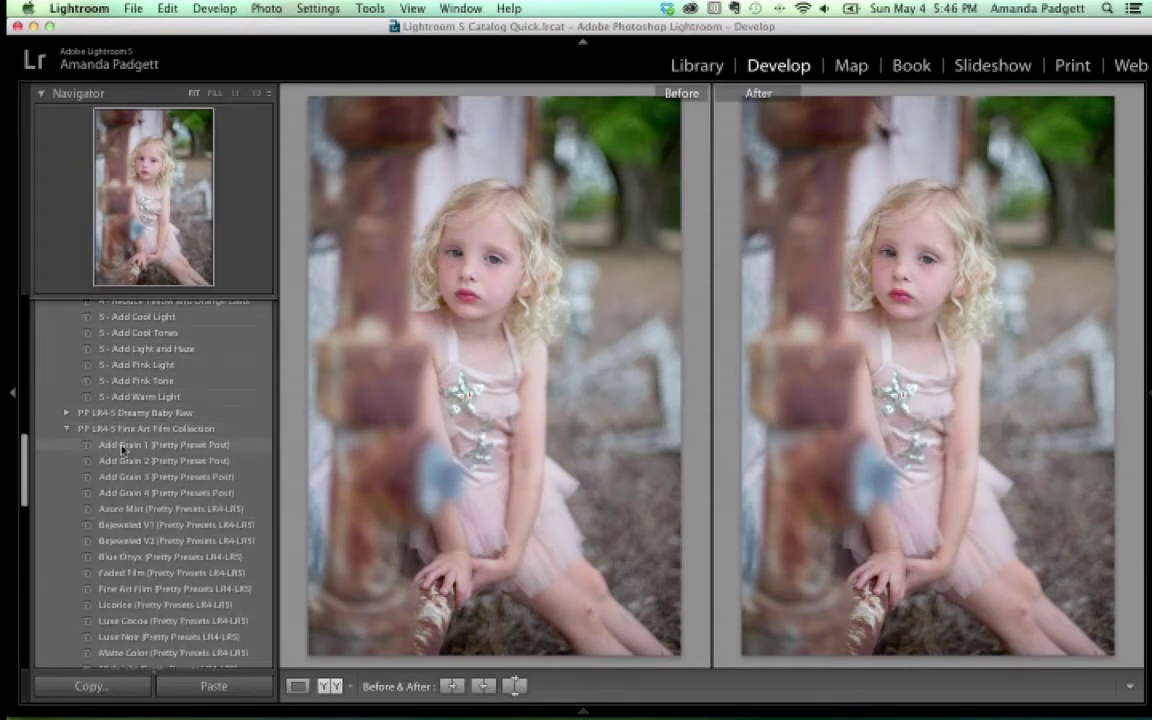
key("F8")
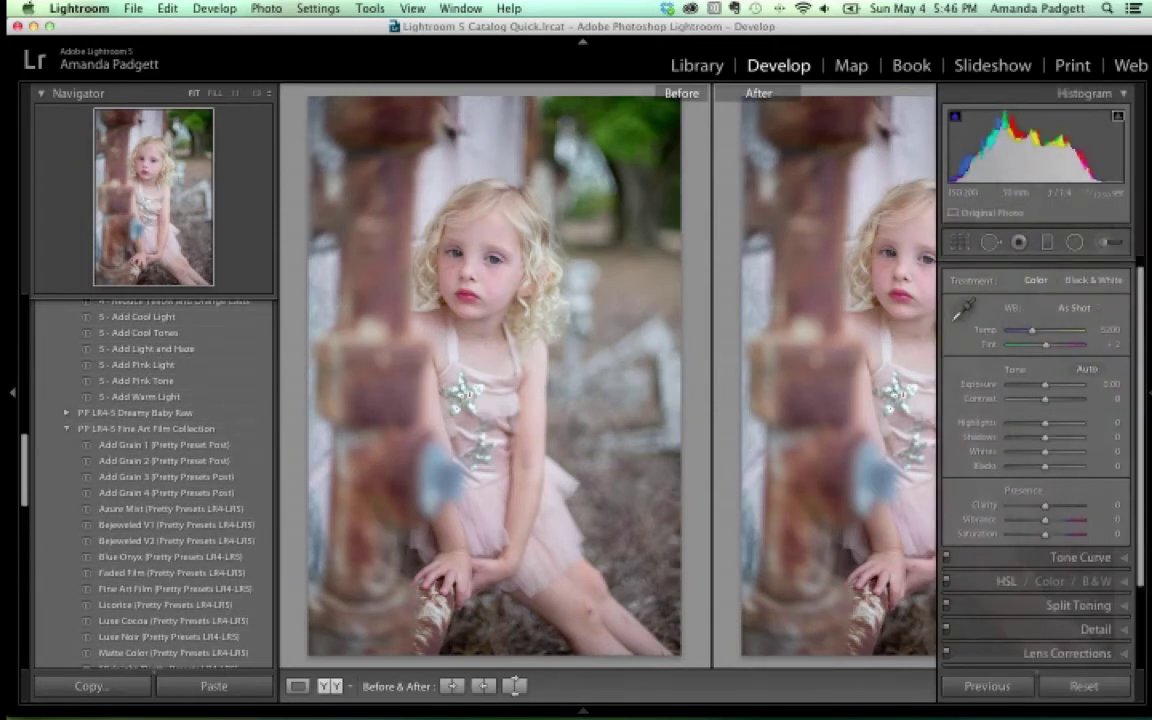
scroll(1060, 400, "down", 3)
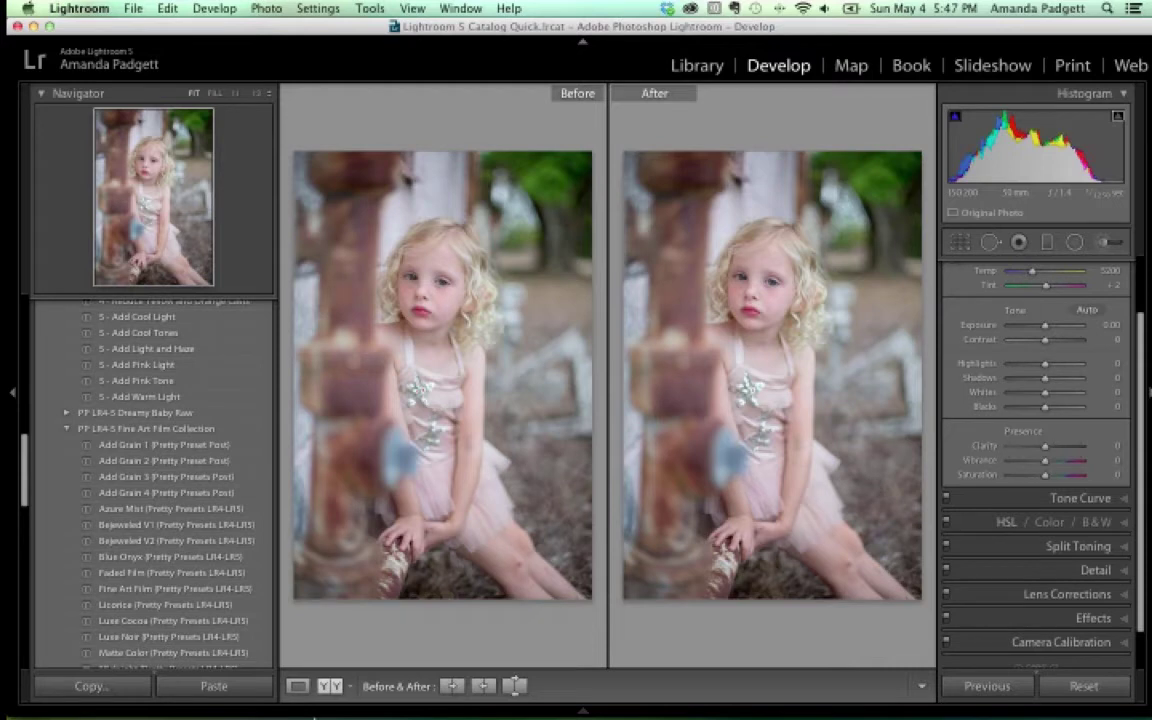
Switch to single-photo view and expand the Tone Curve, Split Toning and Basic panels
key("y")
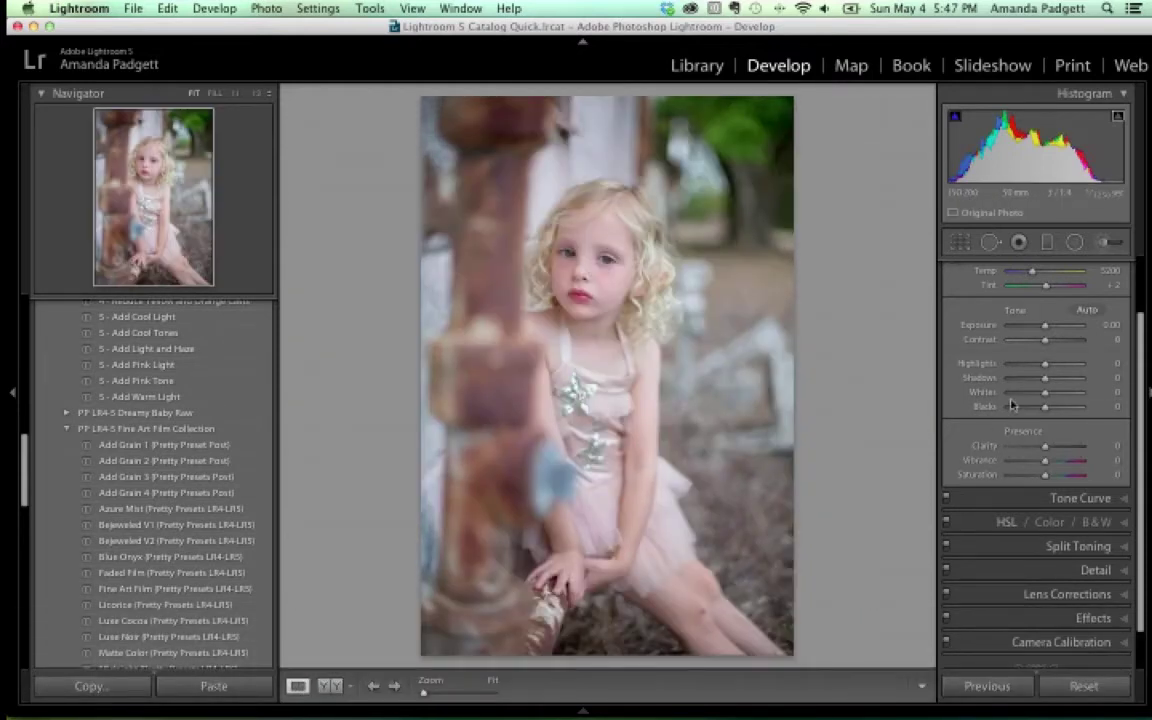
left_click(1088, 497)
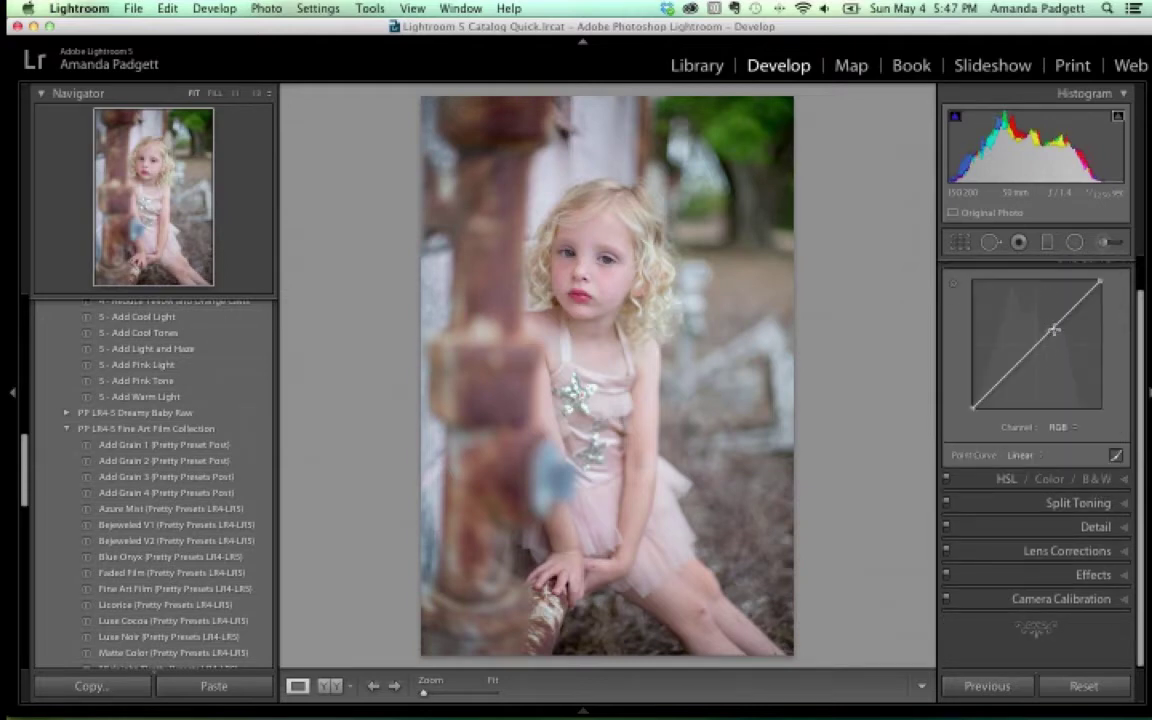
left_click(1080, 505)
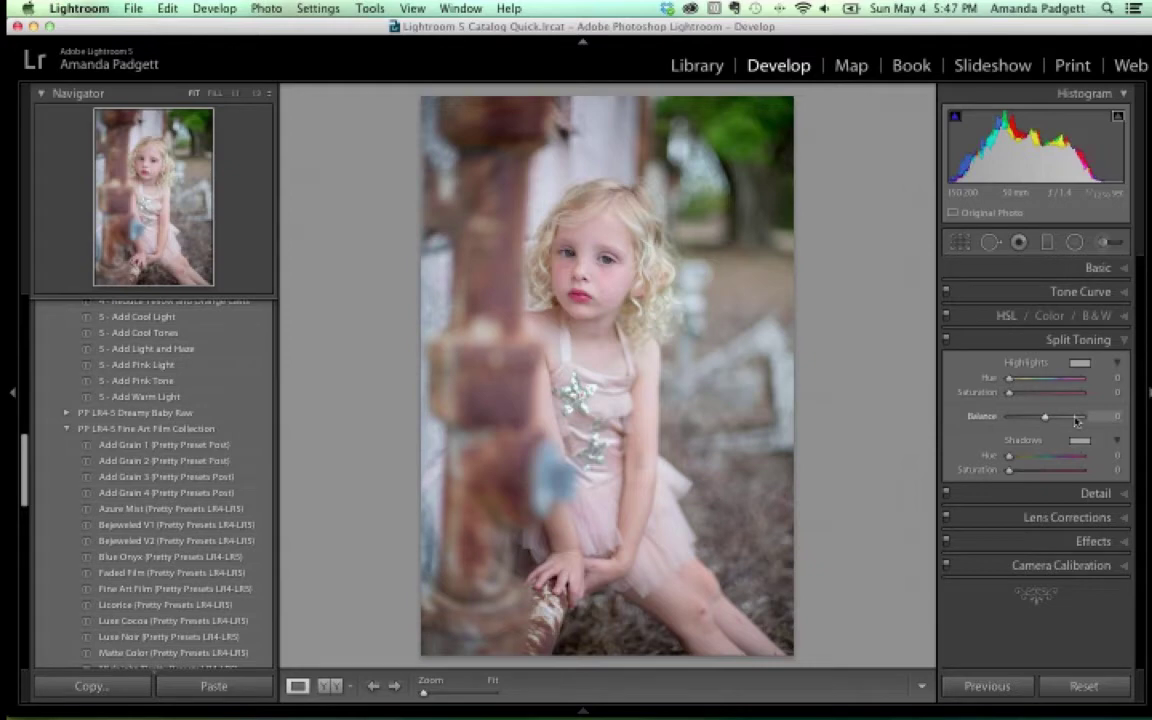
left_click(1120, 269)
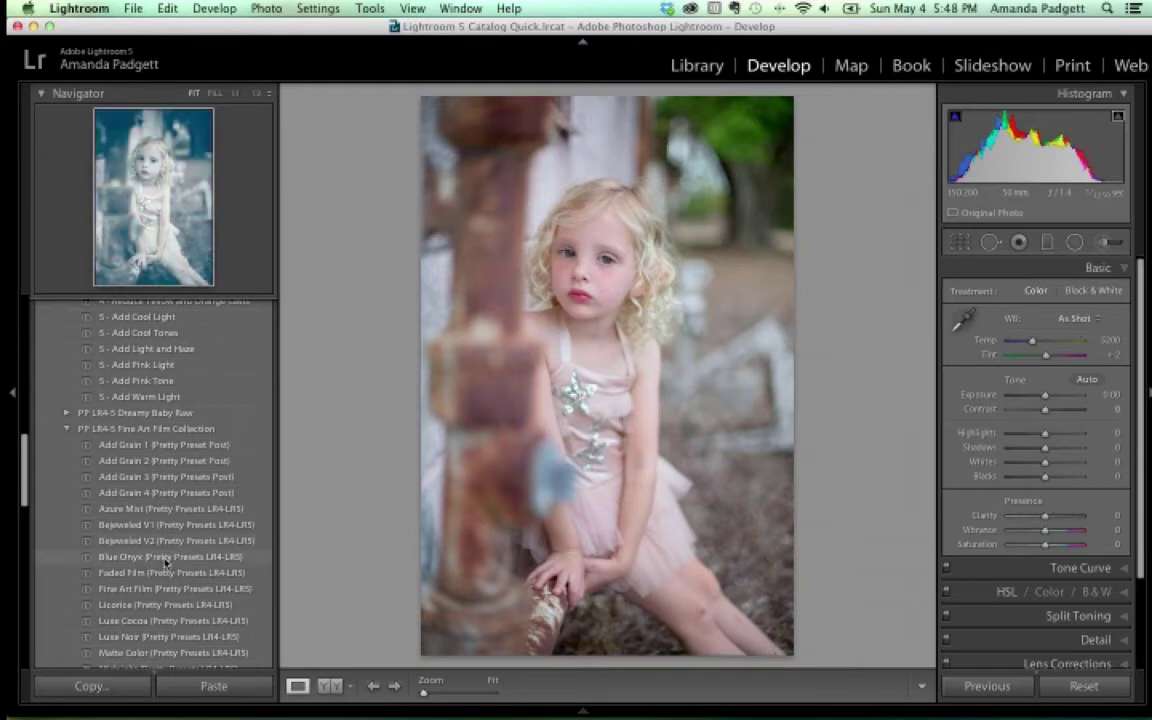
Apply the Bejeweled V2 preset, nudge exposure to +0.25, and reveal the filmstrip
left_click(166, 542)
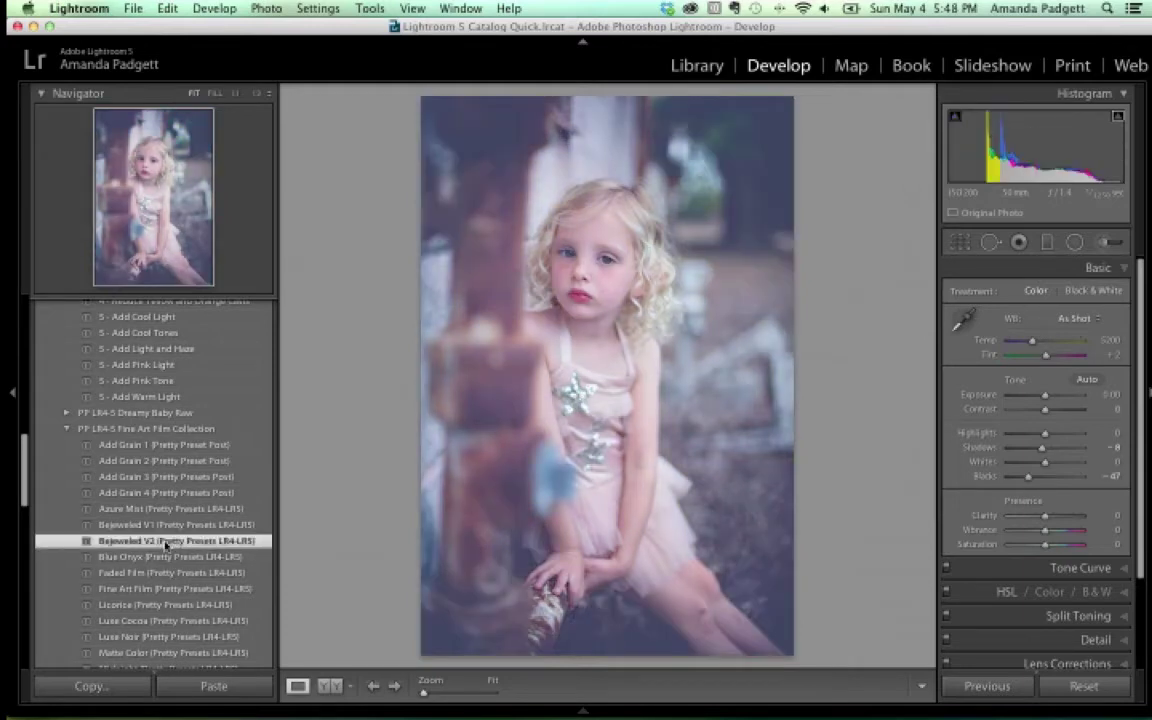
left_click_drag(1047, 402, 1050, 403)
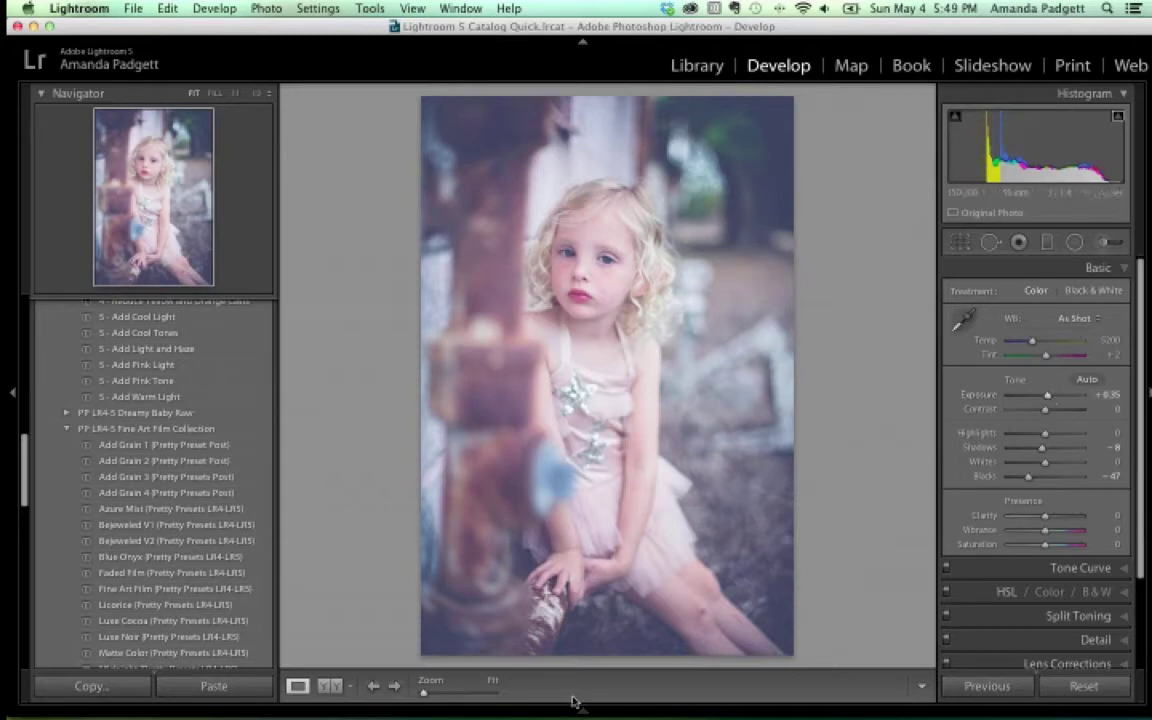
mouse_move(566, 714)
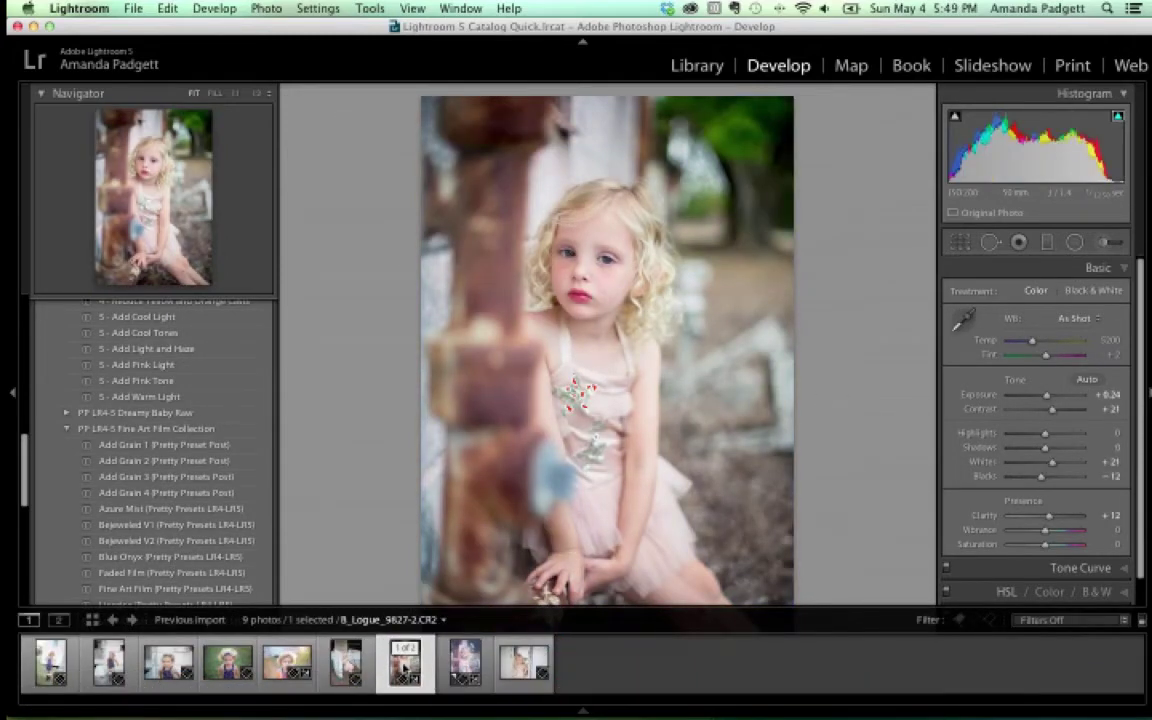
Select the original portrait, zoom 1:1 on the face, disable clipping warning, and pick the Adjustment Brush
left_click(465, 662)
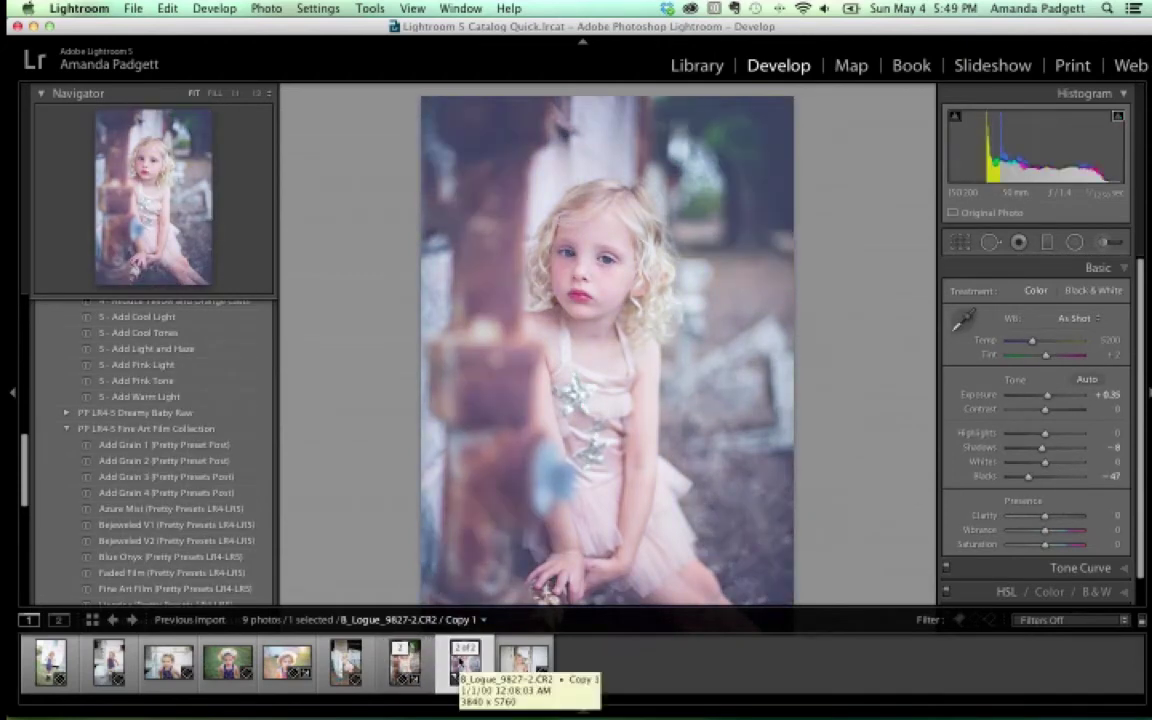
left_click(405, 662)
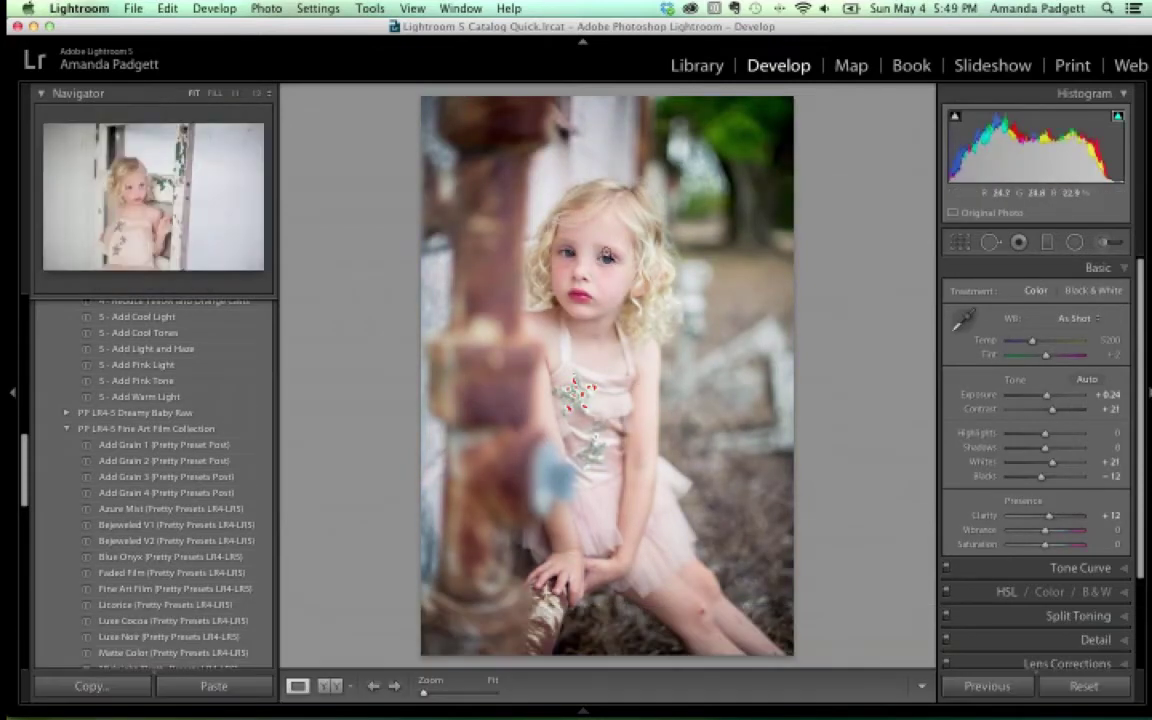
left_click(14, 392)
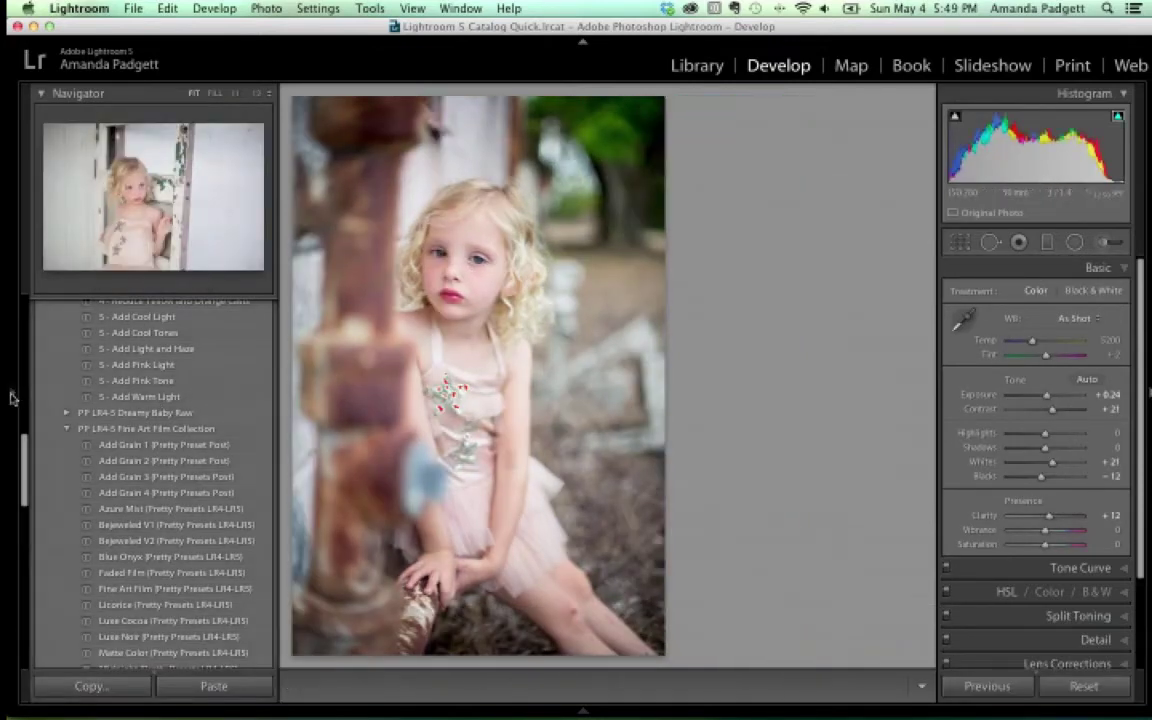
left_click(453, 254)
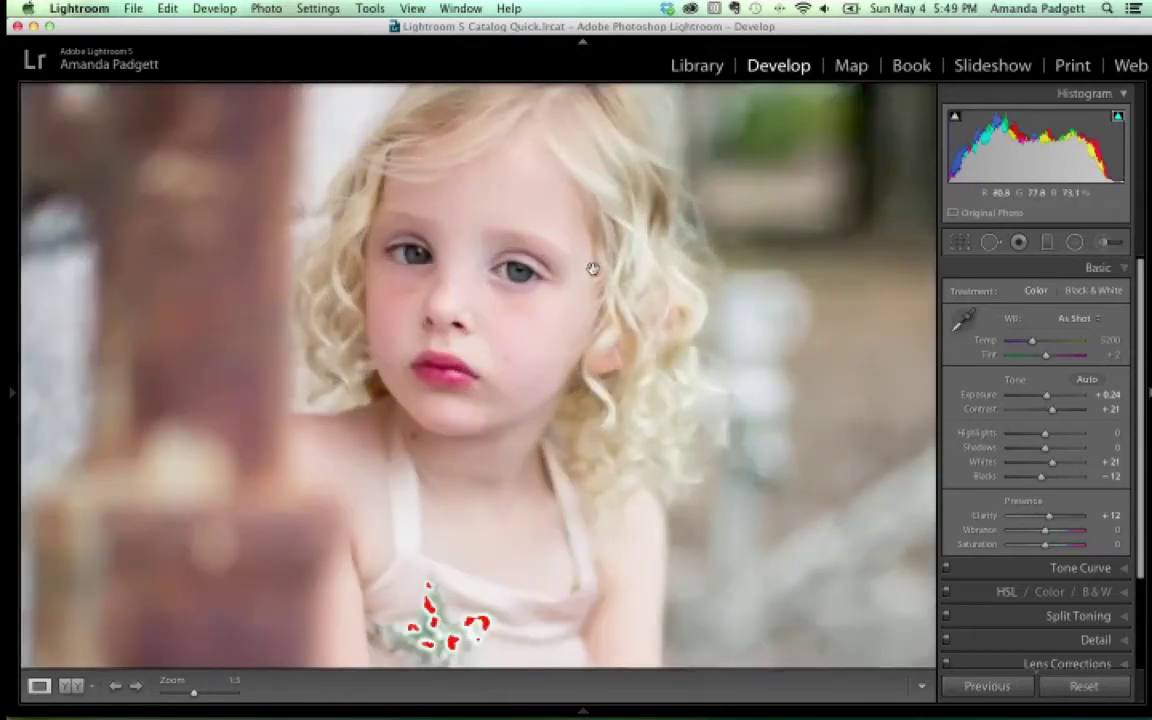
left_click(1117, 118)
left_click(1105, 242)
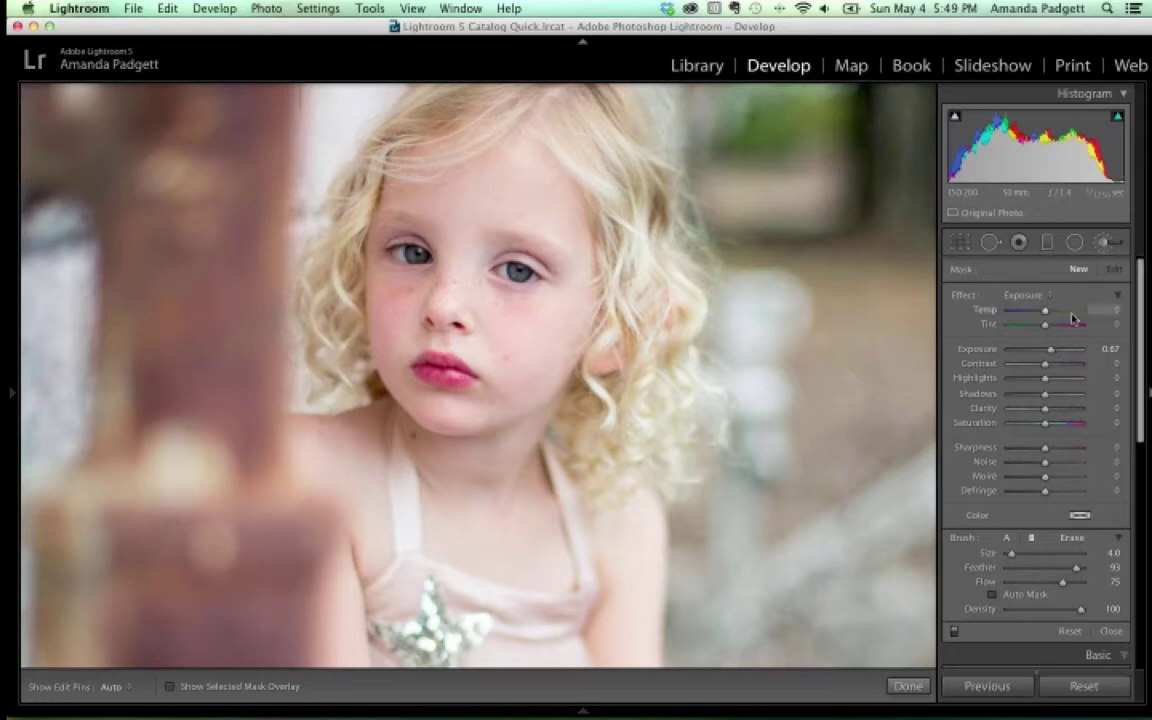
Choose the 4-5 PP Eyes Whiten brush effect and zoom in on the girl's eyes
left_click(1029, 296)
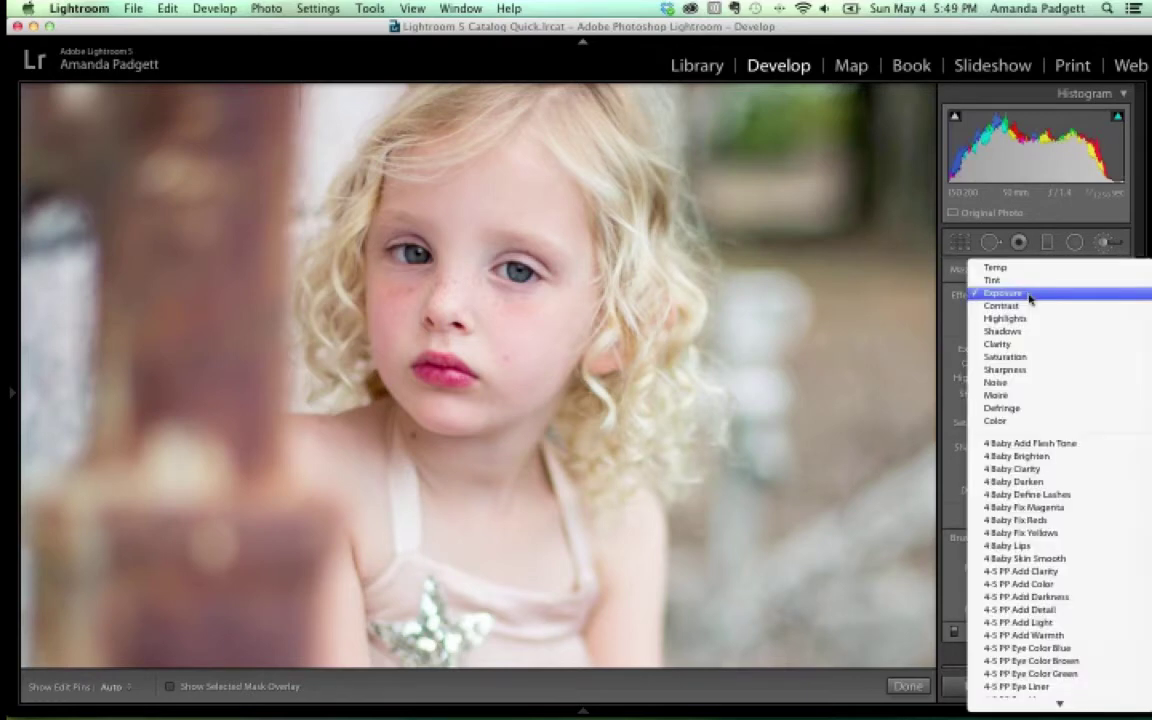
scroll(1030, 298, "down", 5)
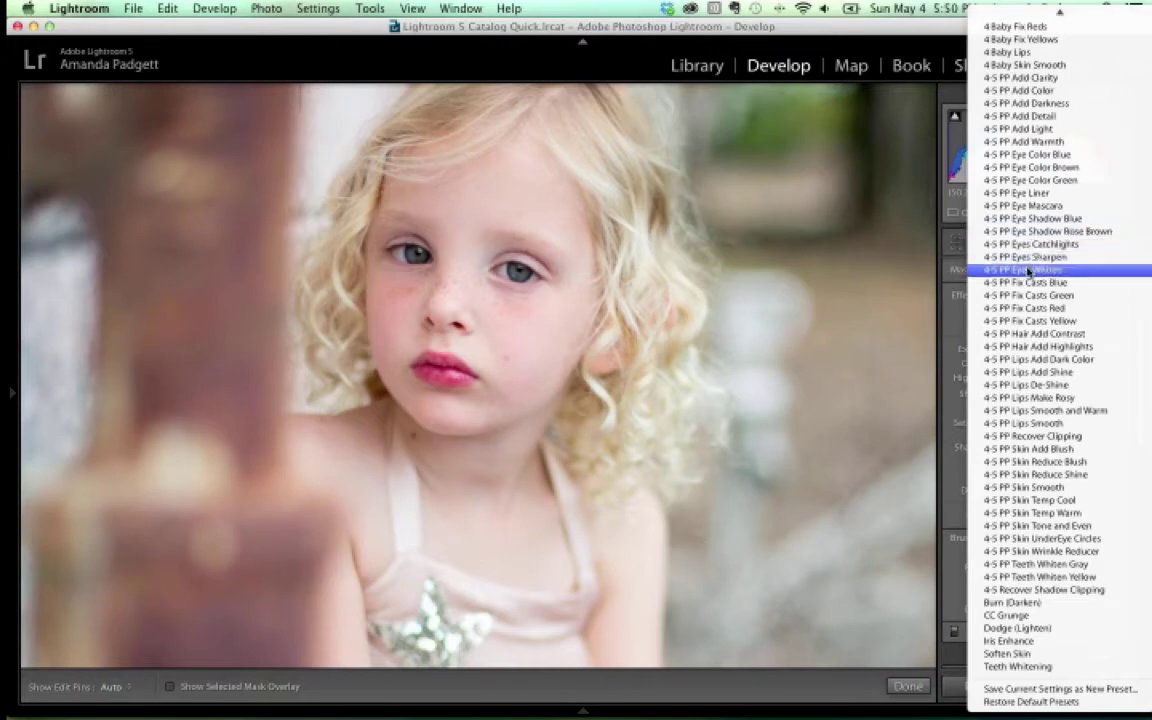
left_click(1022, 269)
key("z")
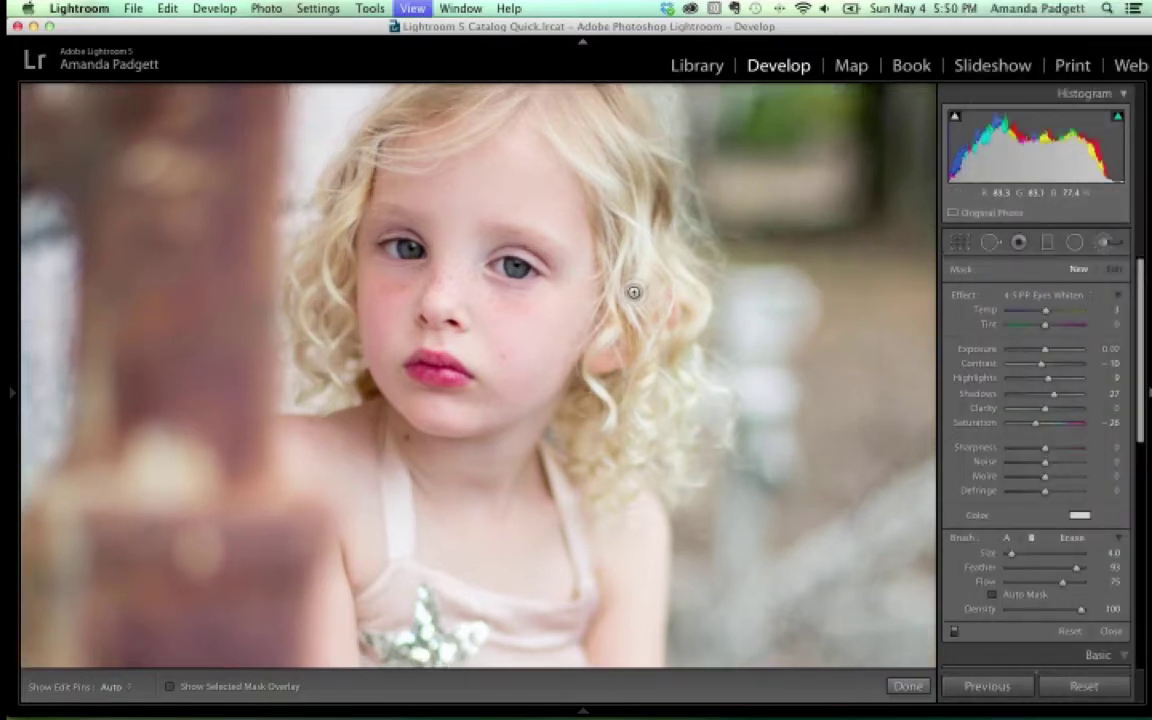
left_click_drag(478, 244, 663, 524)
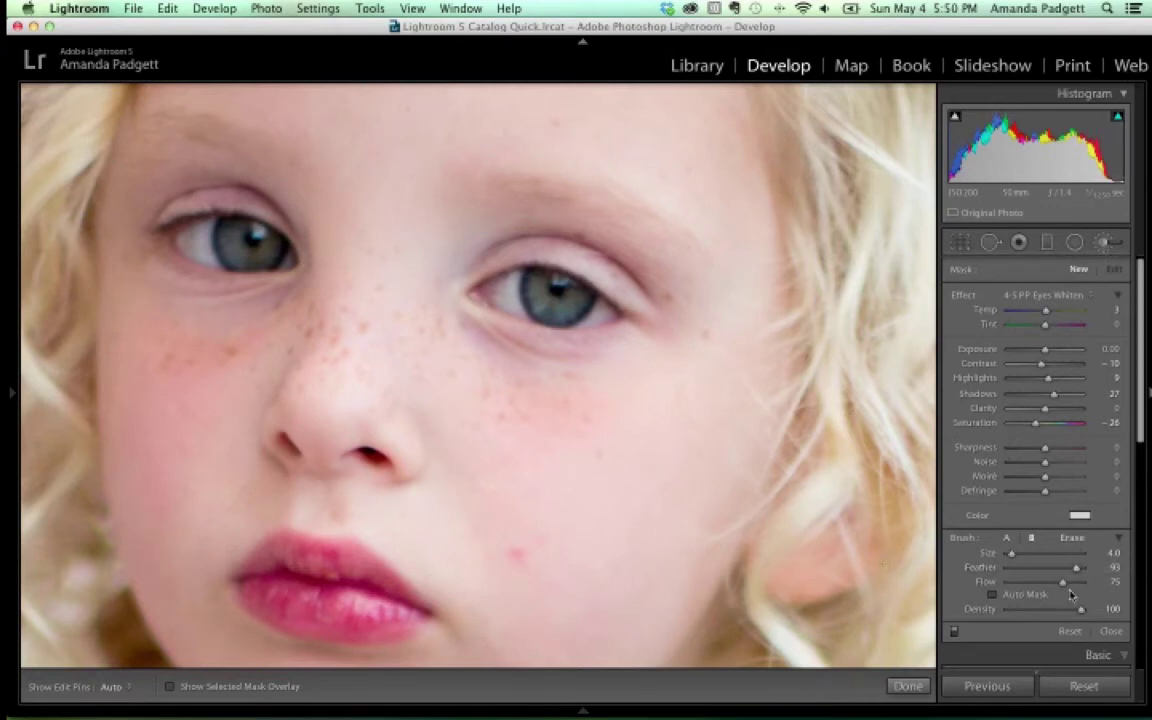
Set brush Feather to 48, raise Flow slightly, and paint whitening over the right eye's white
left_click_drag(1076, 568, 1083, 574)
left_click_drag(1083, 574, 1050, 570)
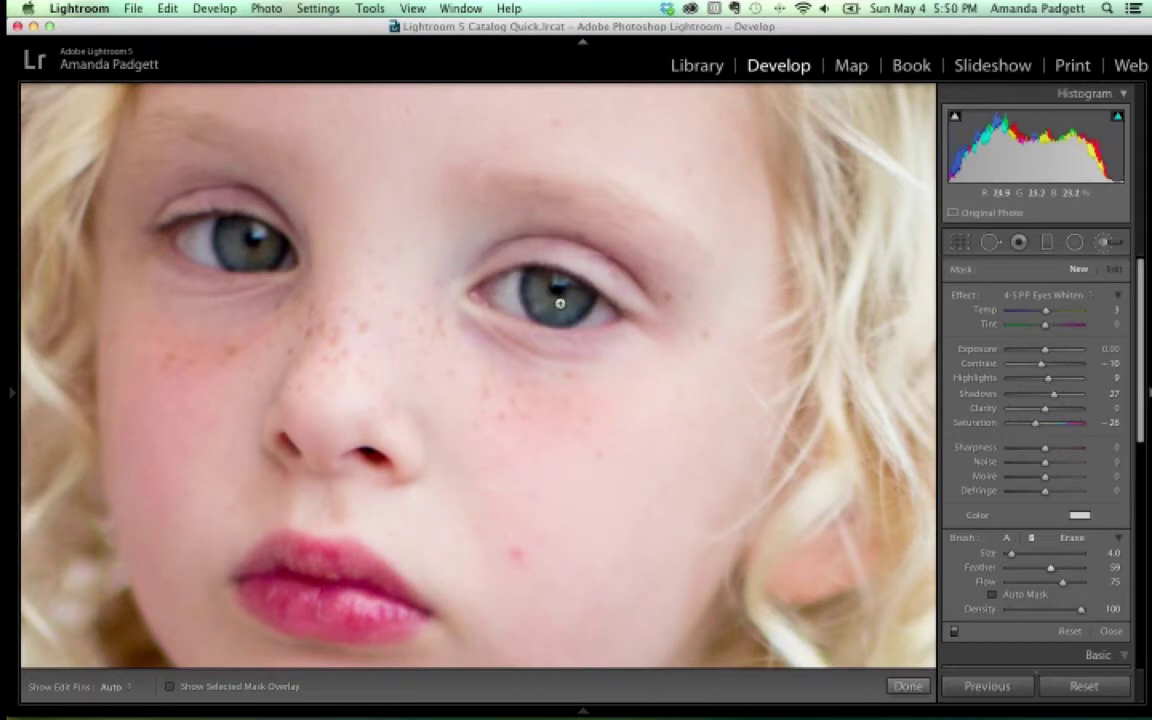
left_click_drag(1051, 568, 1040, 567)
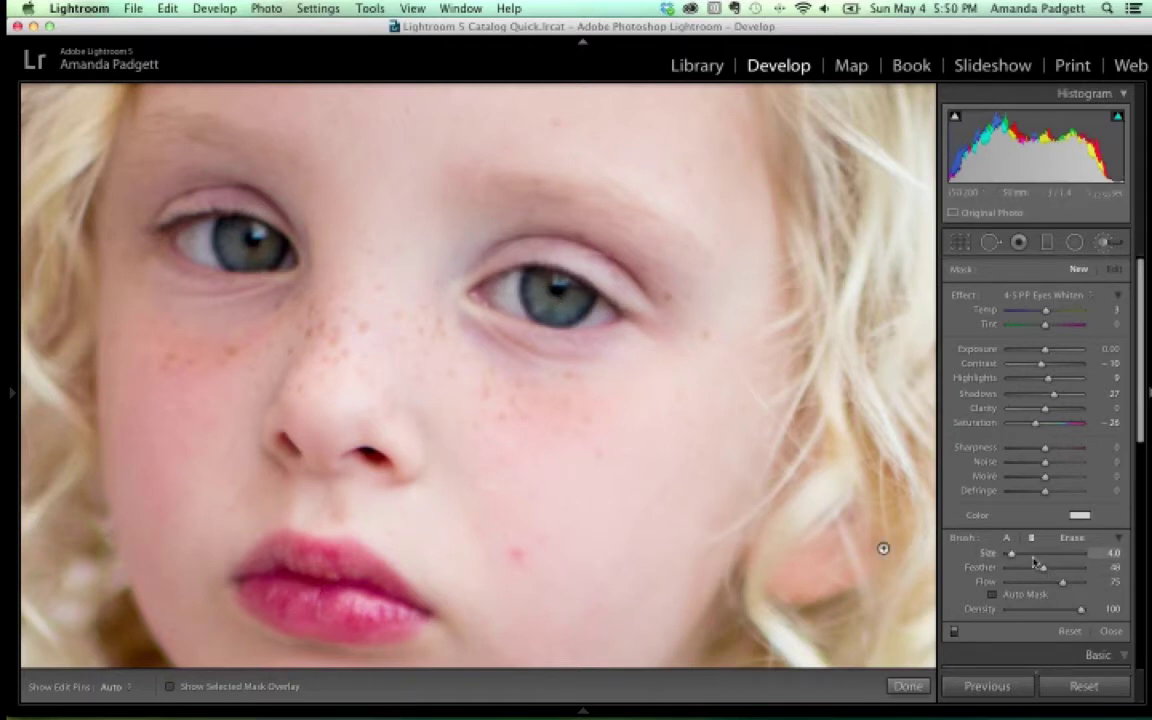
left_click_drag(1062, 584, 1066, 588)
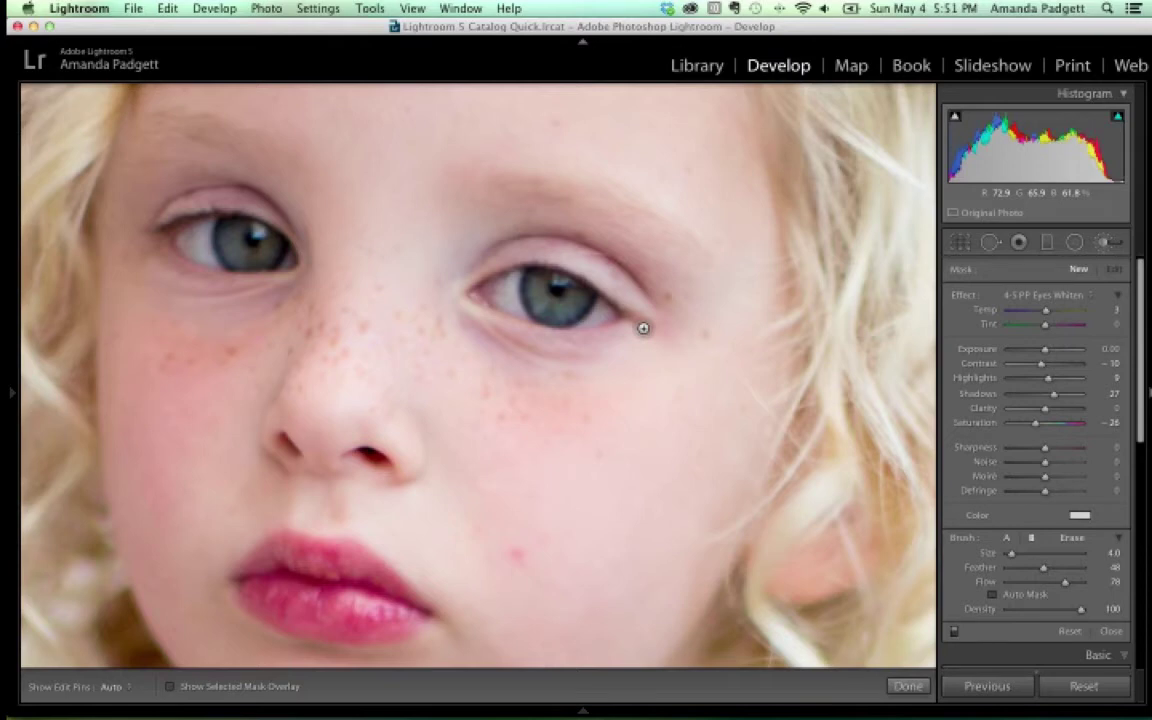
key("h")
left_click_drag(462, 272, 460, 252)
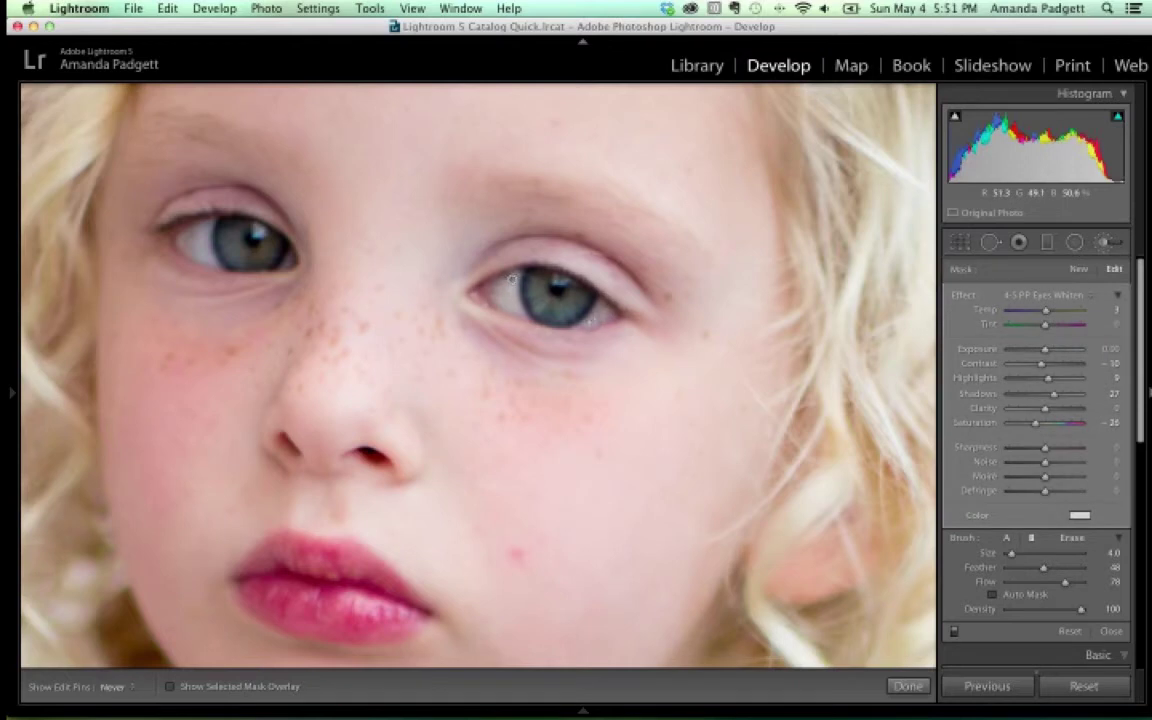
key("h")
key("h")
key("h")
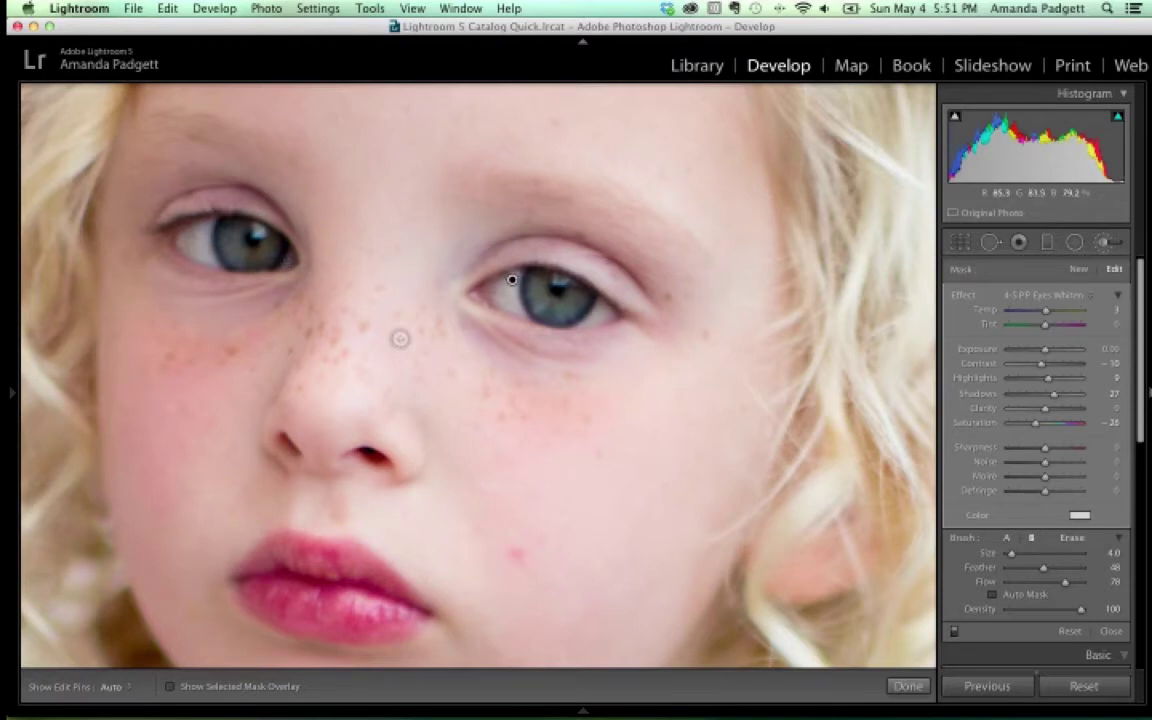
With the mask overlay shown, extend the whitening mask into the right eye's inner corner
left_click(170, 688)
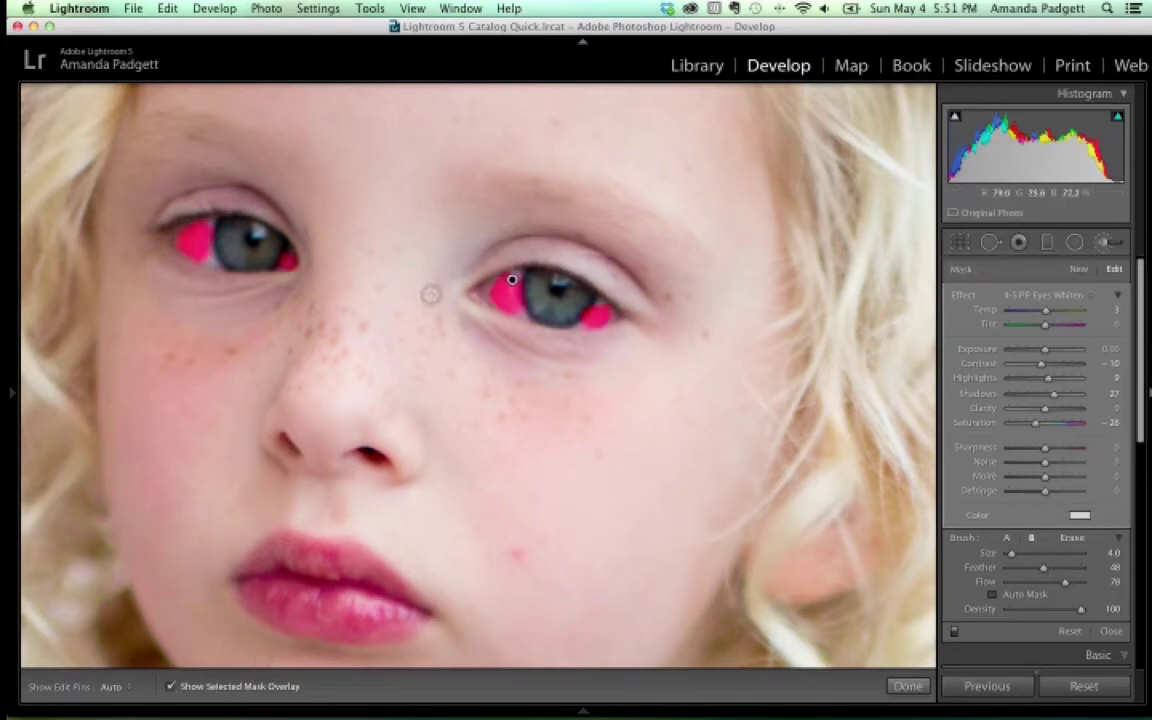
key("h")
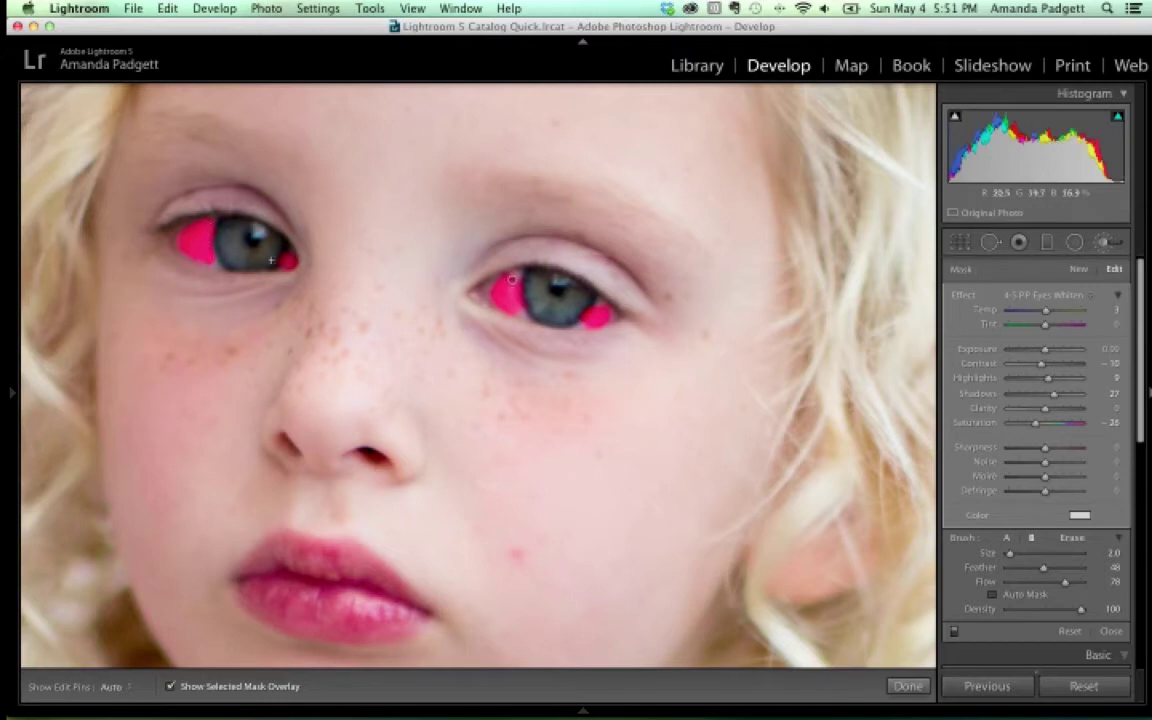
left_click_drag(512, 280, 501, 283)
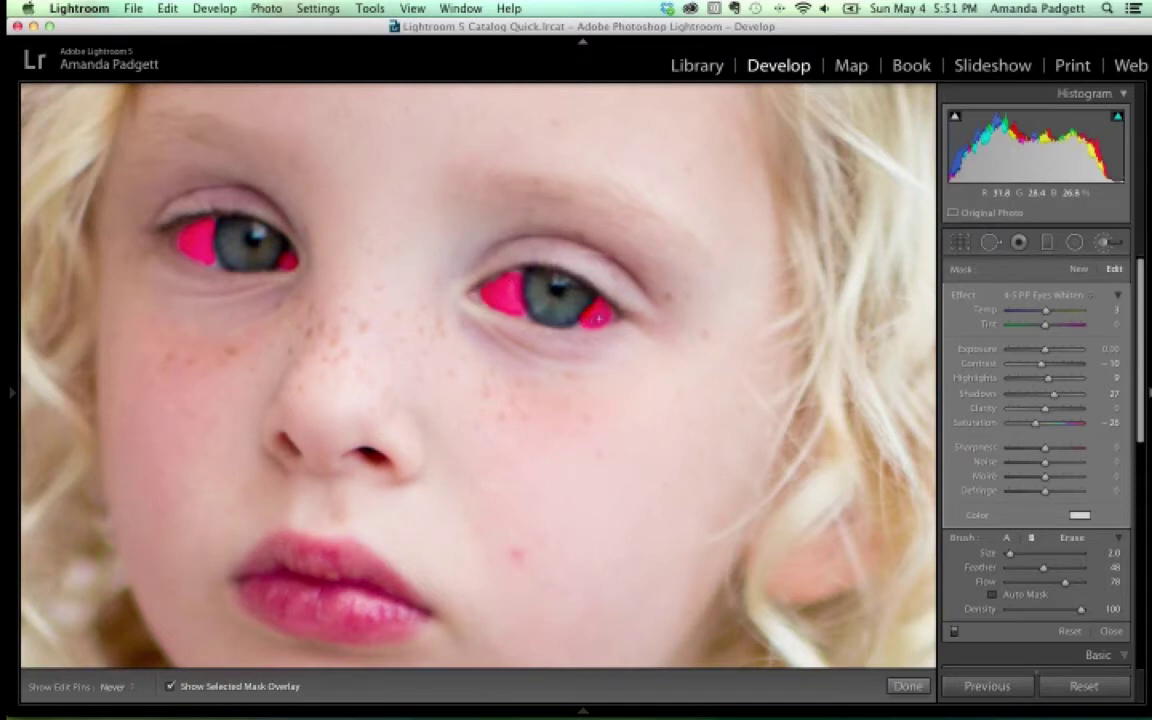
key("h")
left_click(170, 686)
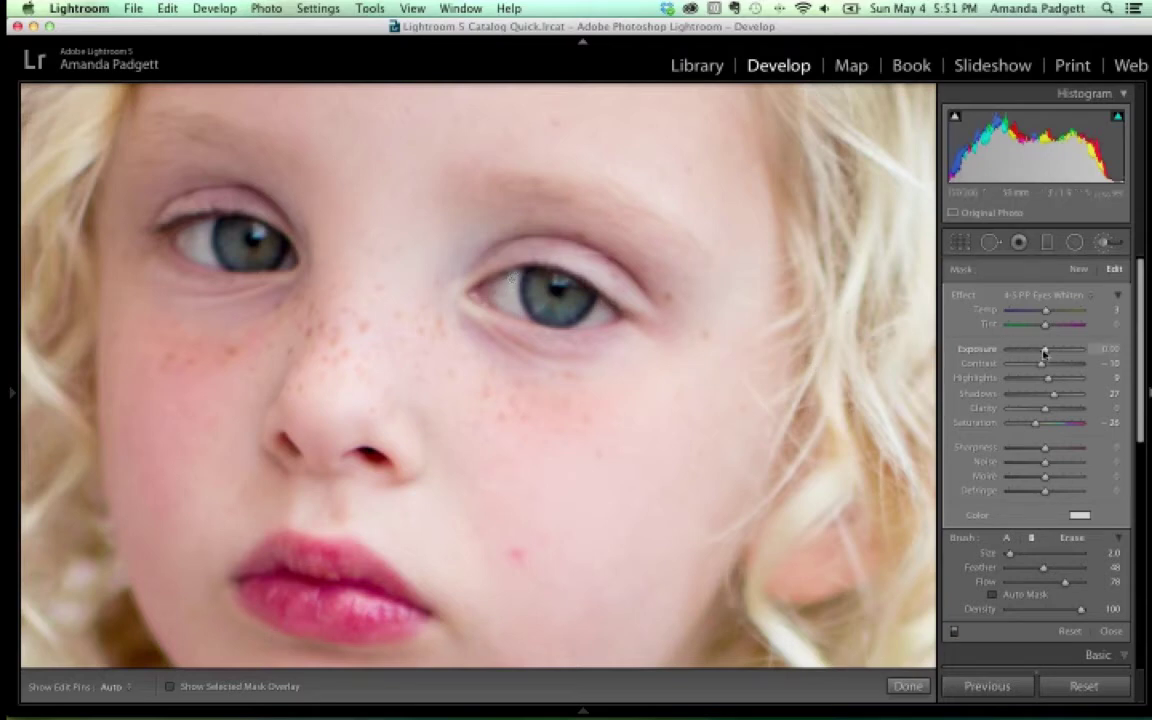
Test stronger eye-whitening exposures from 0.14 upward to check mask coverage, then bring exposure back down
left_click_drag(1045, 352, 1047, 353)
left_click_drag(1047, 353, 1045, 353)
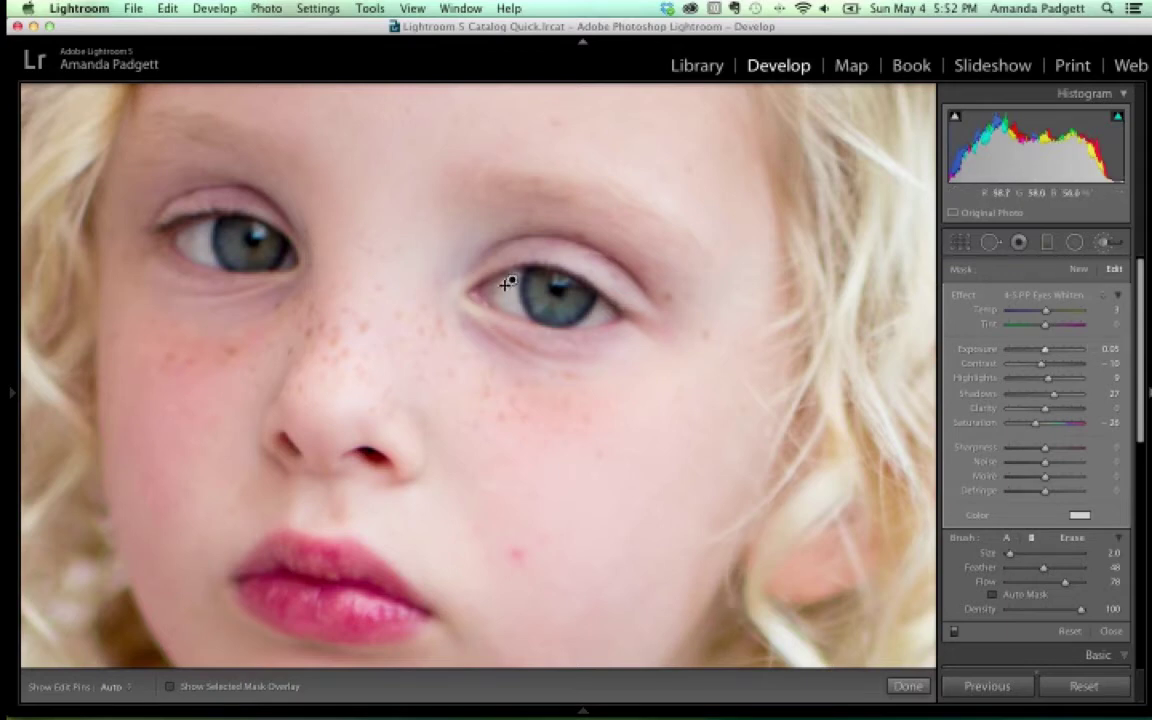
key("o")
key("o")
left_click_drag(1045, 349, 1103, 352)
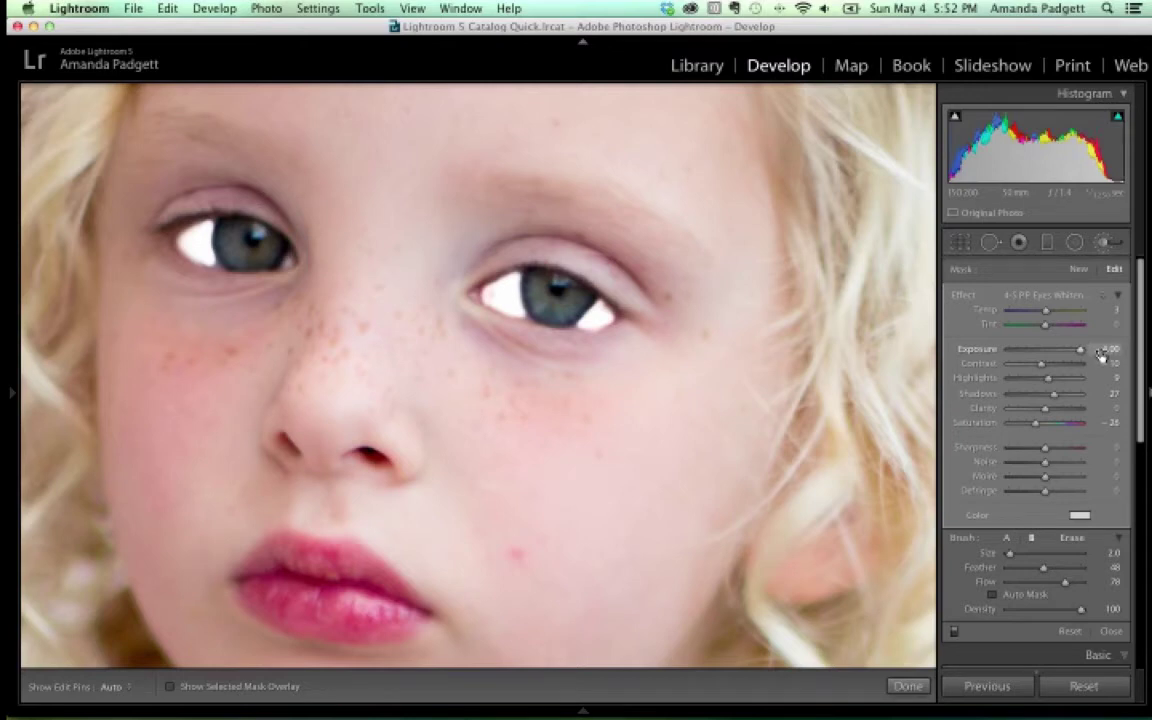
left_click_drag(1081, 352, 1047, 357)
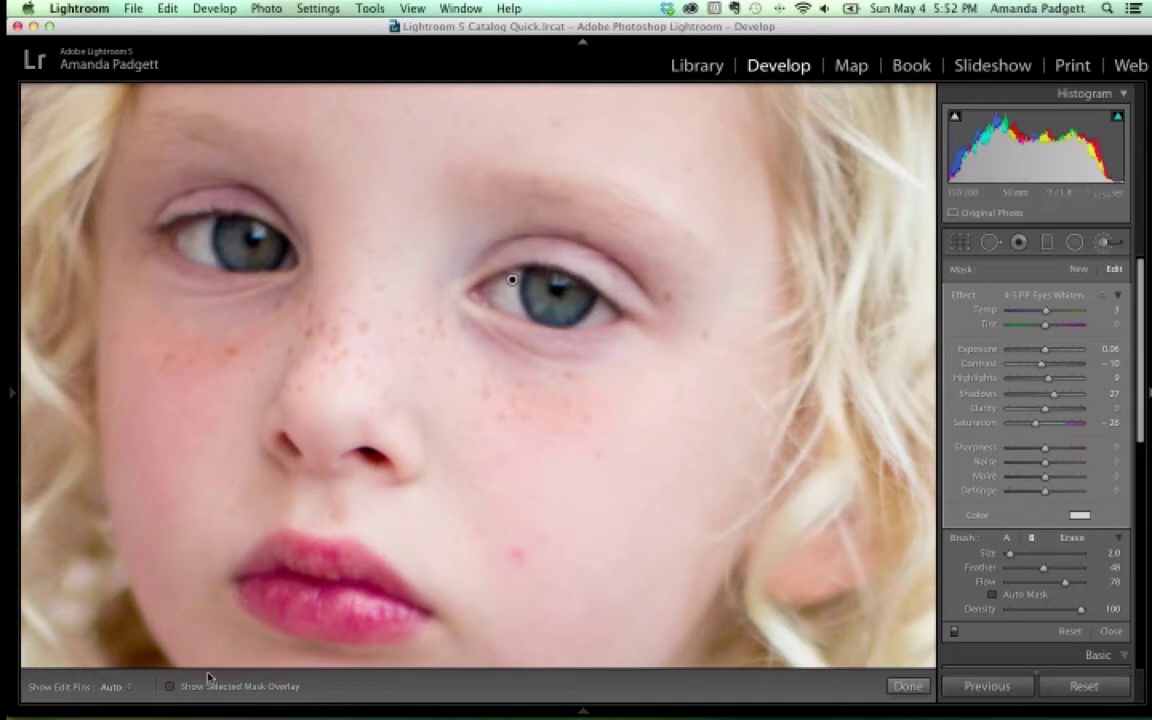
Erase the stray eye-whitening mask right of the iris and finish the brush edits
left_click(170, 686)
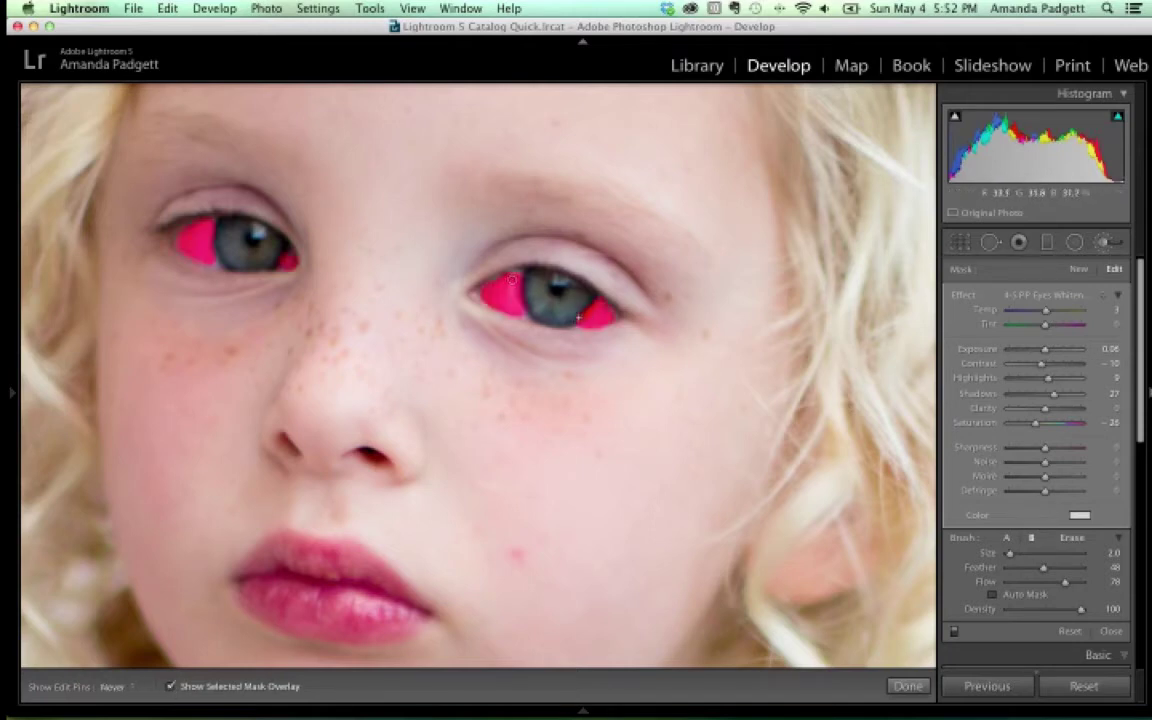
left_click_drag(586, 316, 575, 314)
left_click(1072, 538)
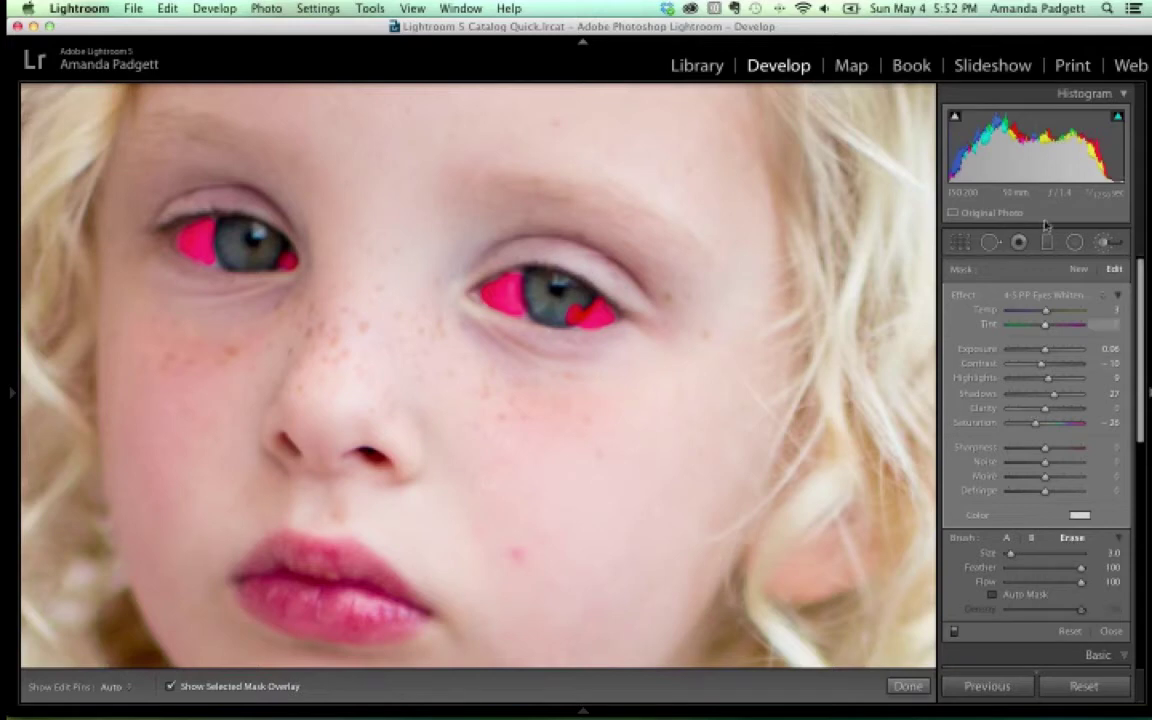
left_click(1122, 94)
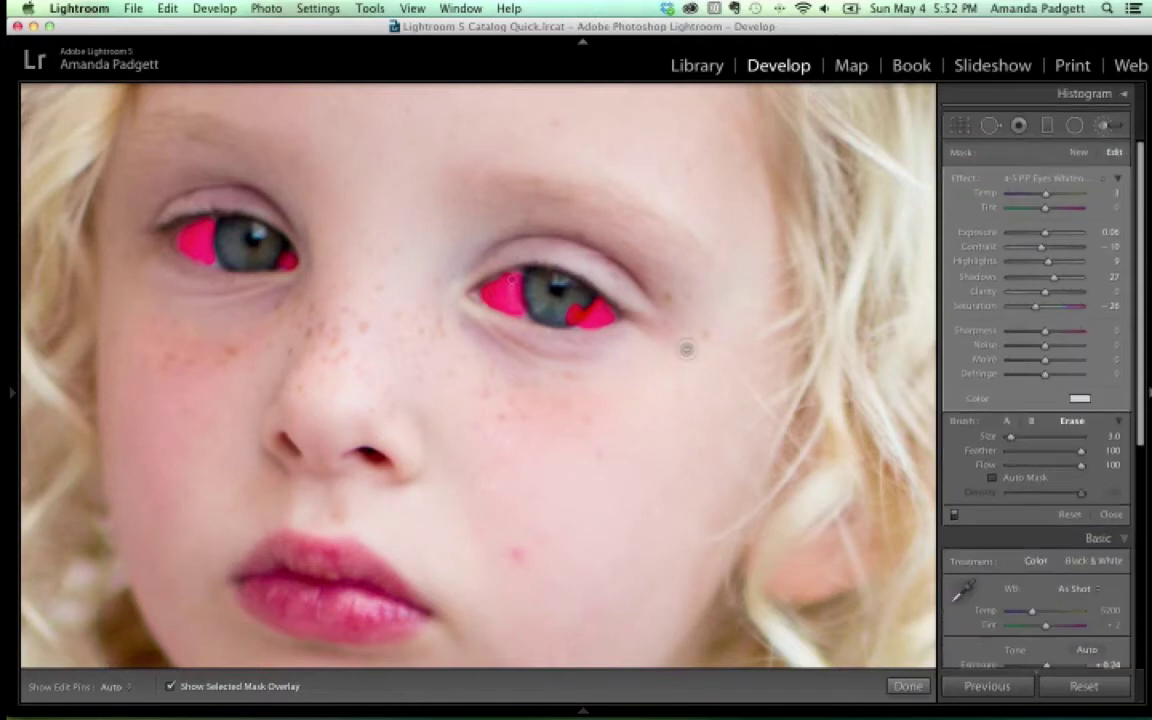
key("h")
key("h")
key("h")
key("h")
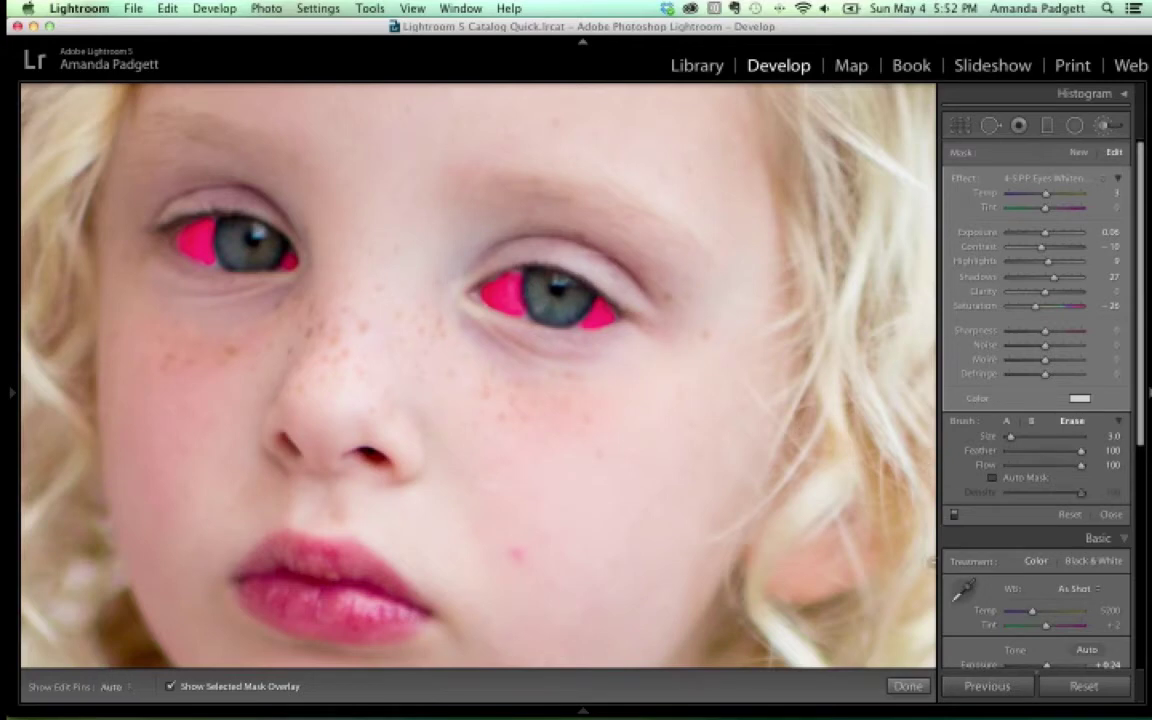
left_click(907, 686)
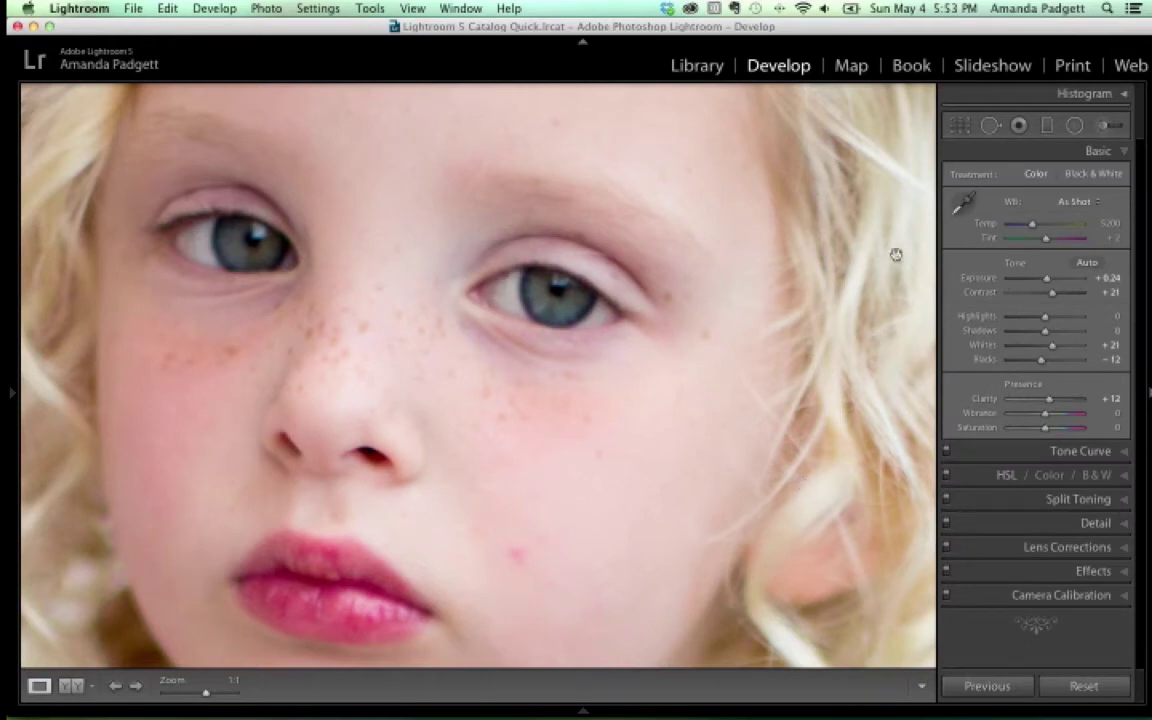
Reopen the Adjustment Brush, review the eye-whitening mask, and start a new adjustment
key("k")
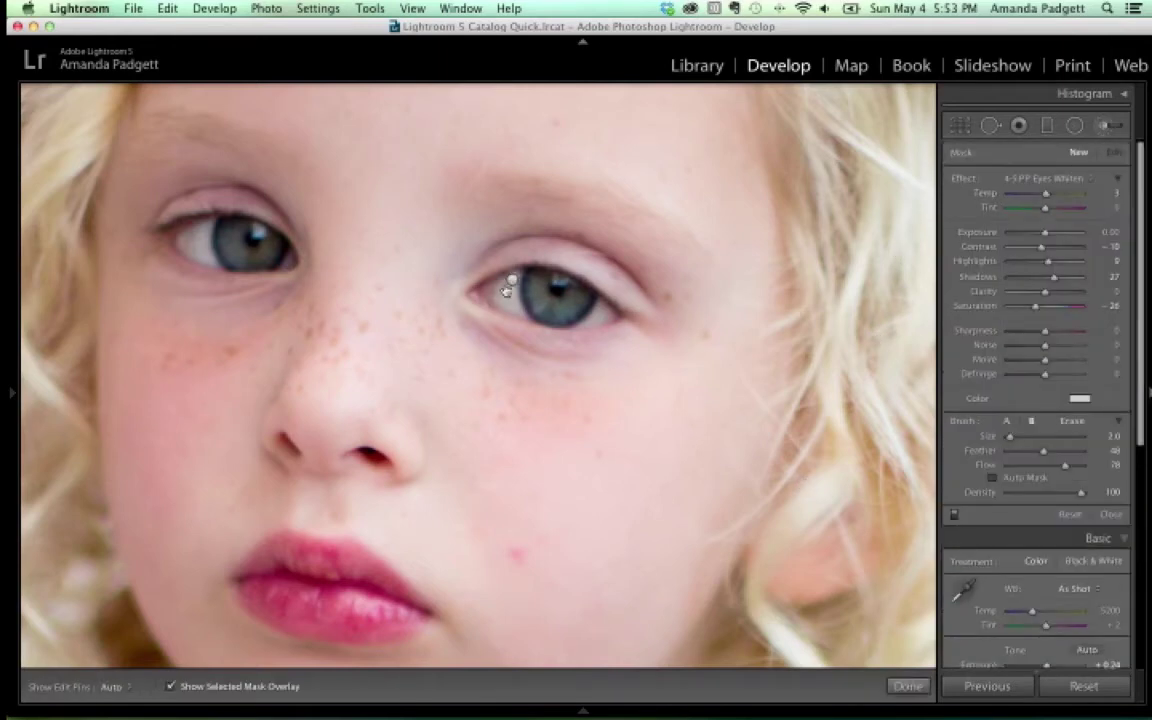
left_click(511, 281)
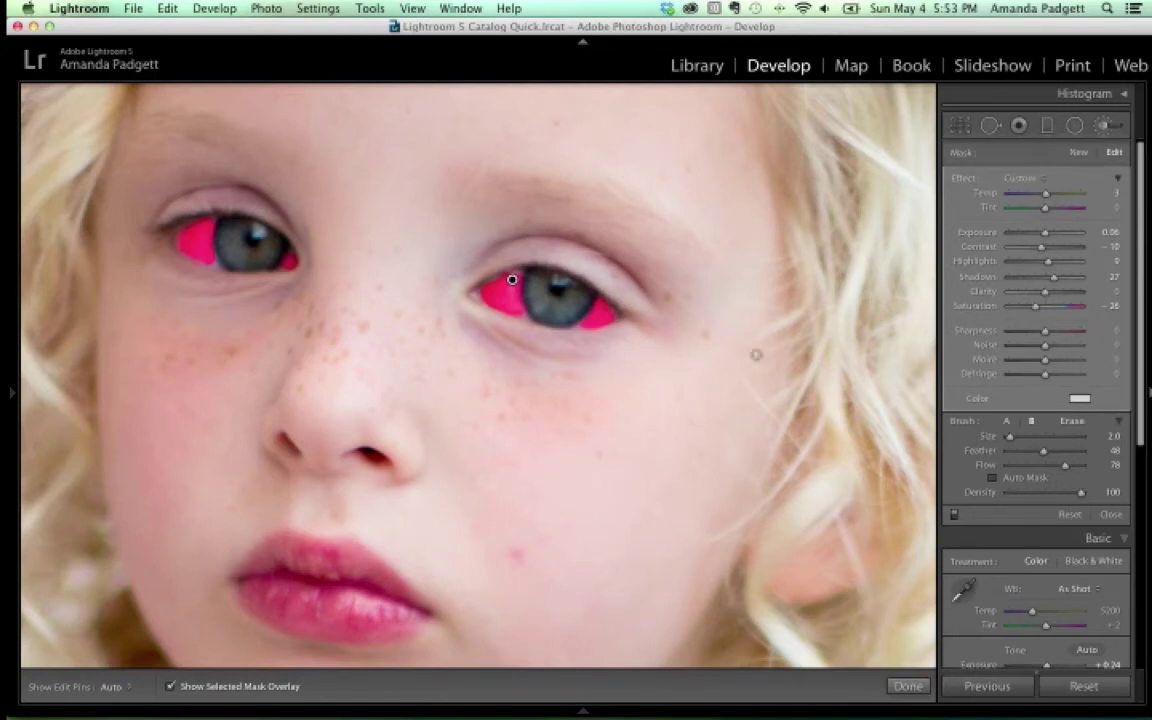
left_click(1079, 153)
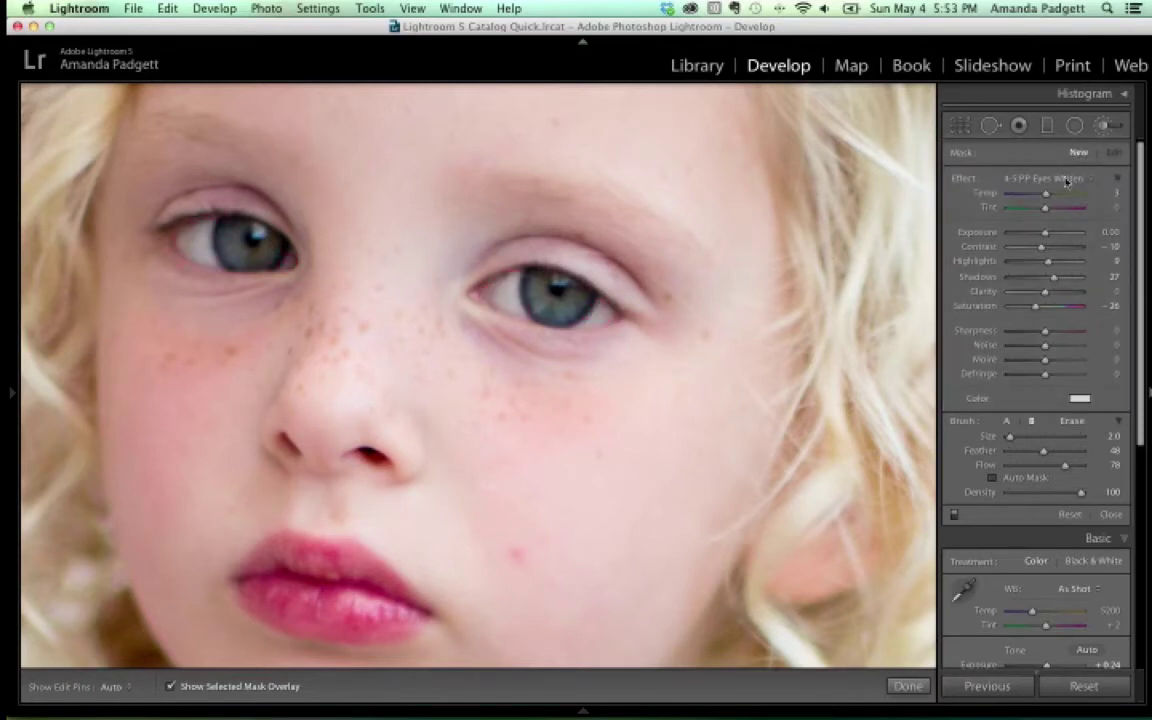
Choose the 4-5 PP Fix Casts Blue brush effect and show the red mask overlay
left_click(1045, 178)
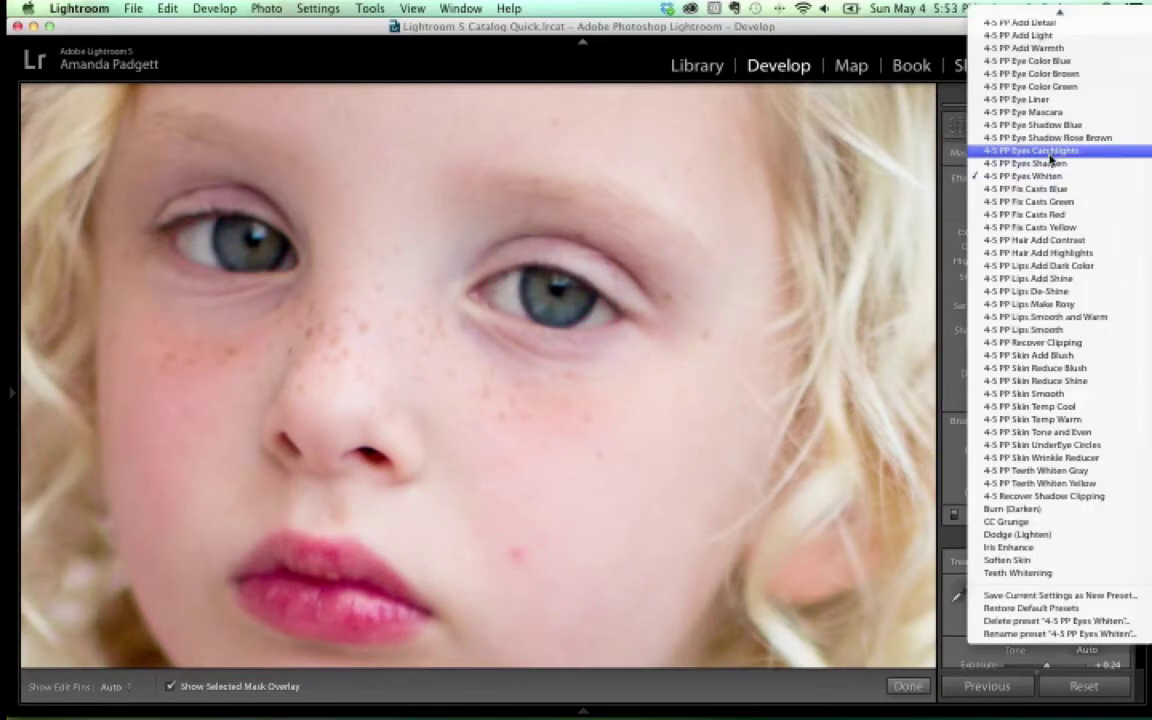
left_click(1050, 188)
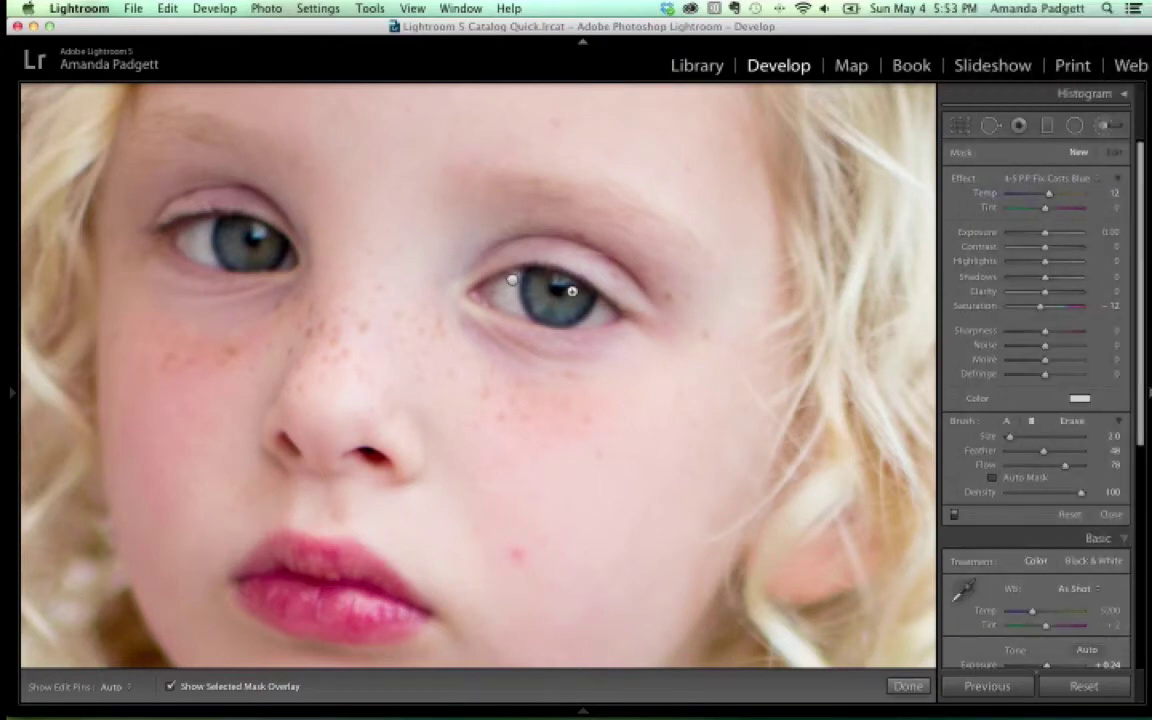
key("h")
left_click(557, 291)
Paint the Fix Casts Blue adjustment over the right and left irises, then hide the overlay
left_click_drag(571, 300, 536, 291)
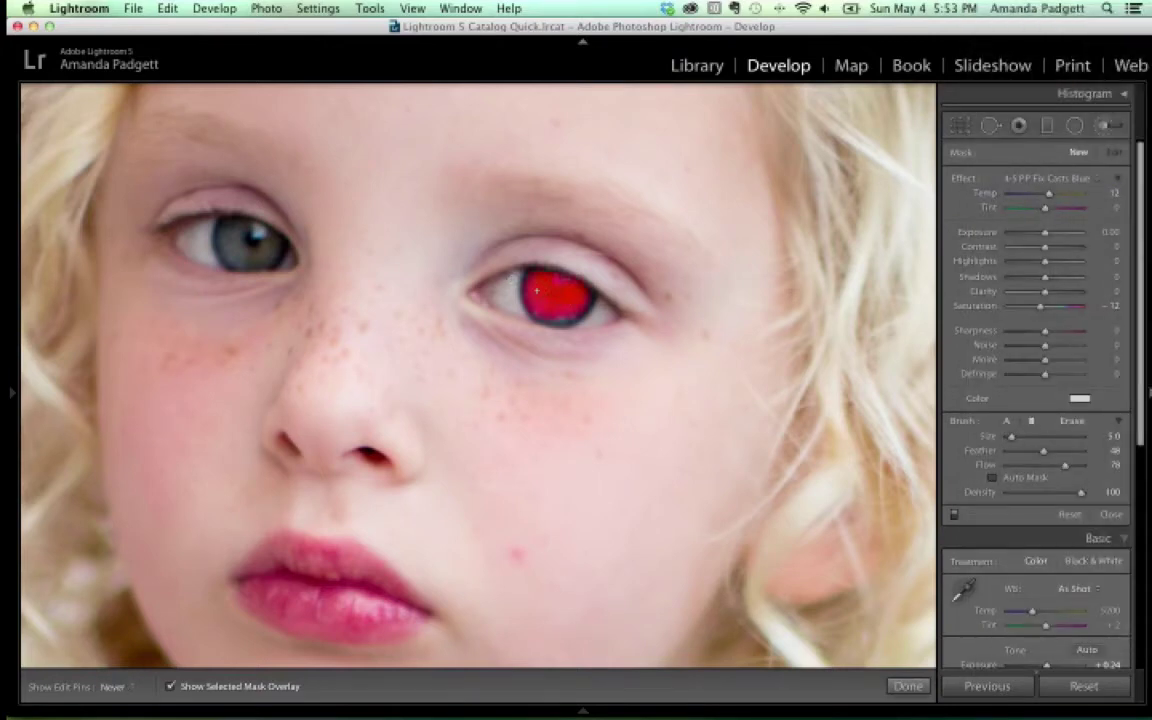
key("h")
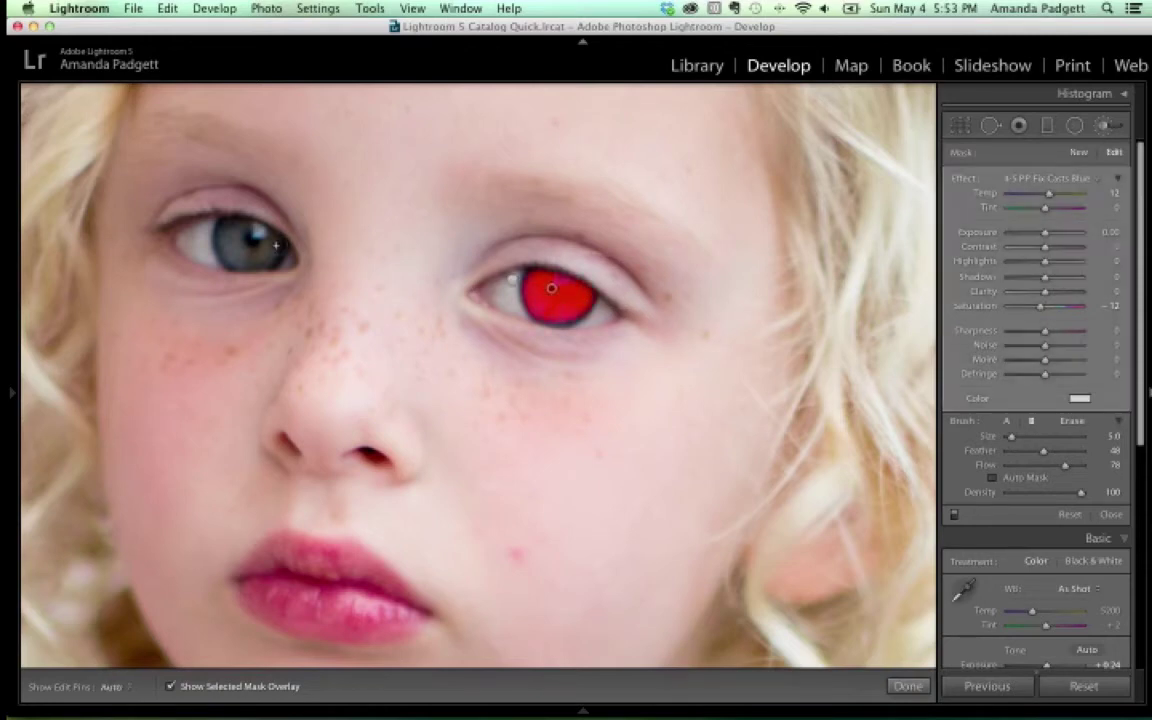
mouse_move(262, 236)
left_mouse_down()
mouse_move(210, 215)
mouse_move(205, 230)
mouse_move(263, 252)
left_mouse_up()
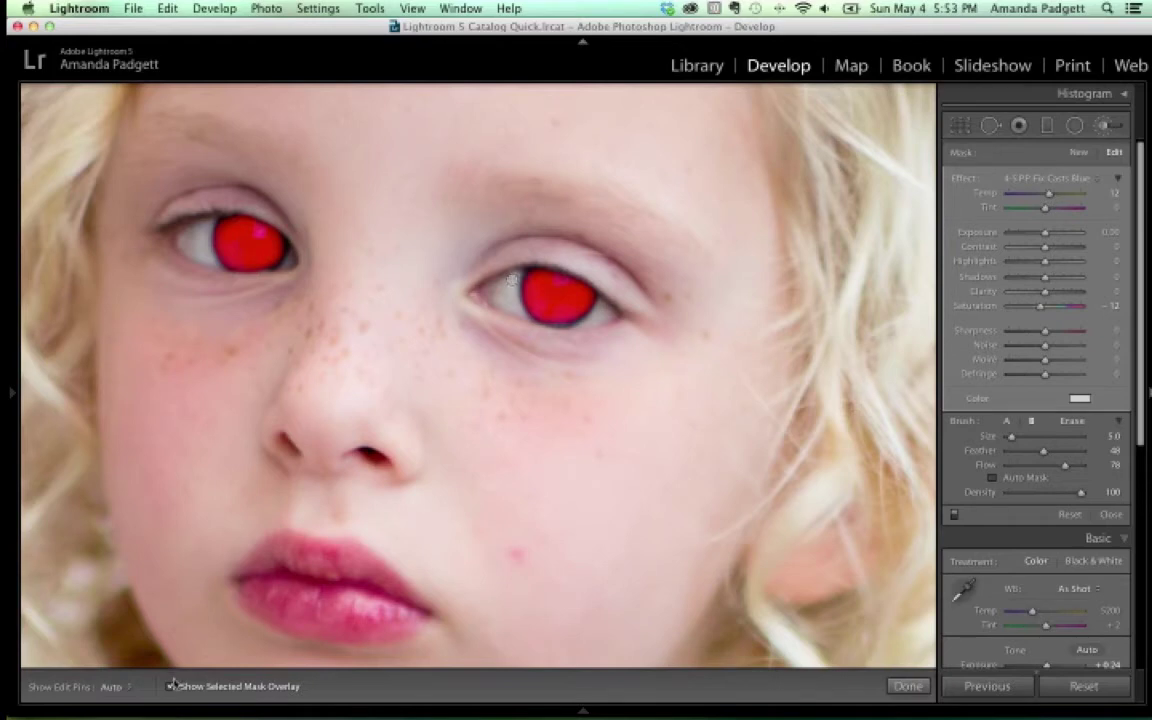
key("h")
key("o")
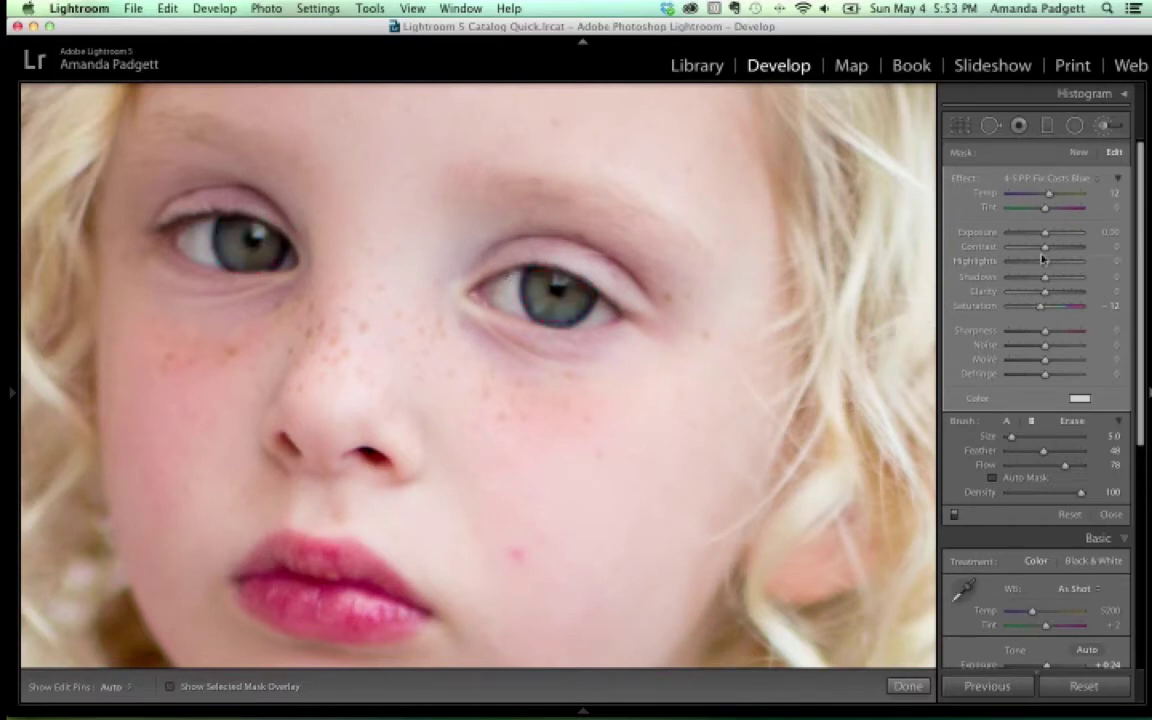
left_click(1050, 179)
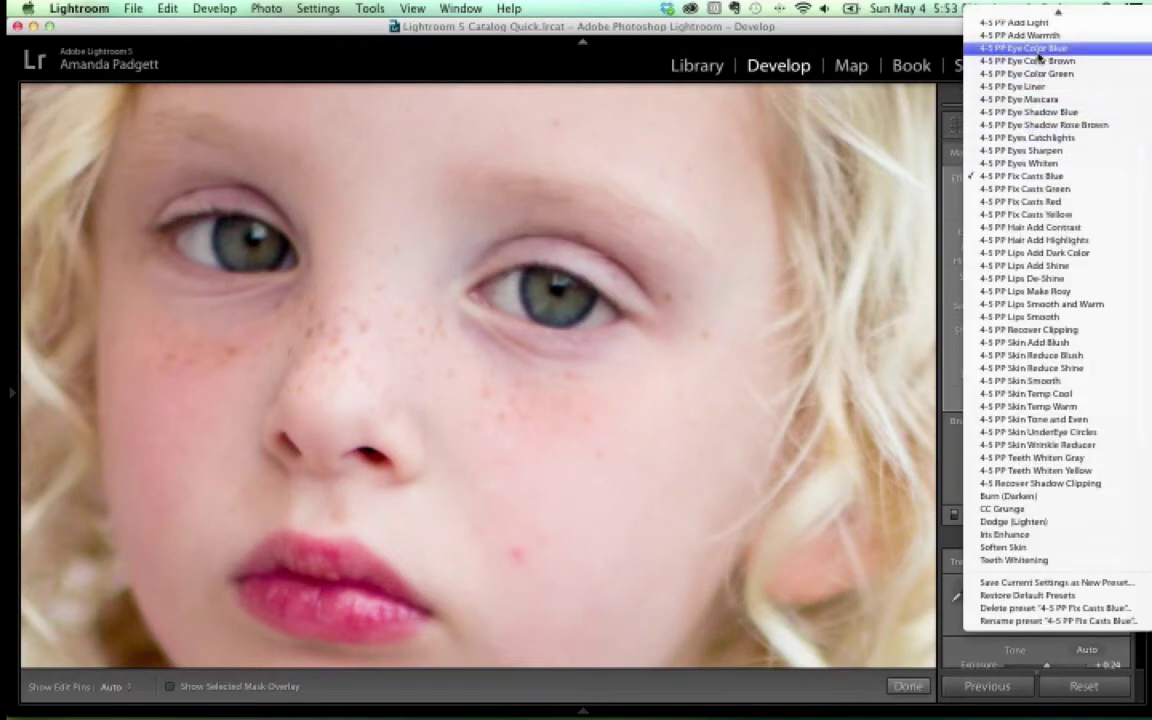
Switch the iris adjustment to 4-5 PP Eye Color Blue with Exposure 0.30 and Sharpness 18
left_click(1030, 48)
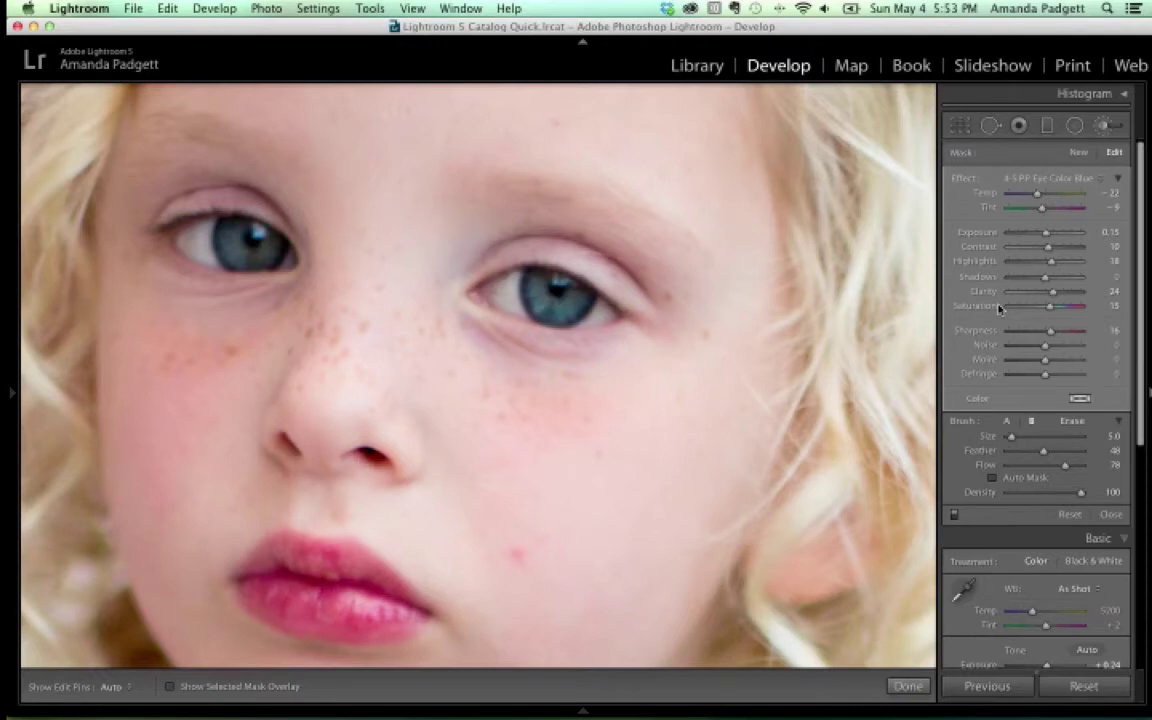
left_click_drag(1046, 236, 1048, 237)
left_click_drag(1051, 336, 1057, 335)
left_click(1078, 152)
left_click(1057, 185)
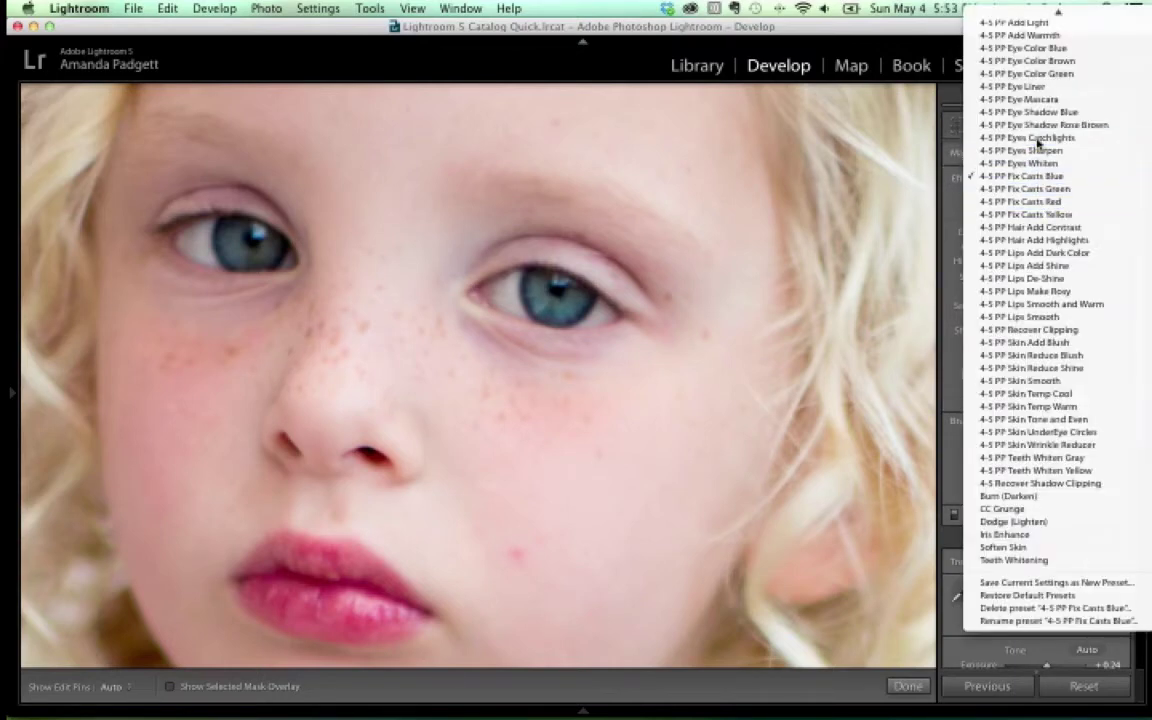
Place a 4-5 PP Eyes Catchlights dot (Exposure 0.63, Highlights 37, Clarity 22) and close brush editing
left_click(1022, 138)
left_click(551, 288)
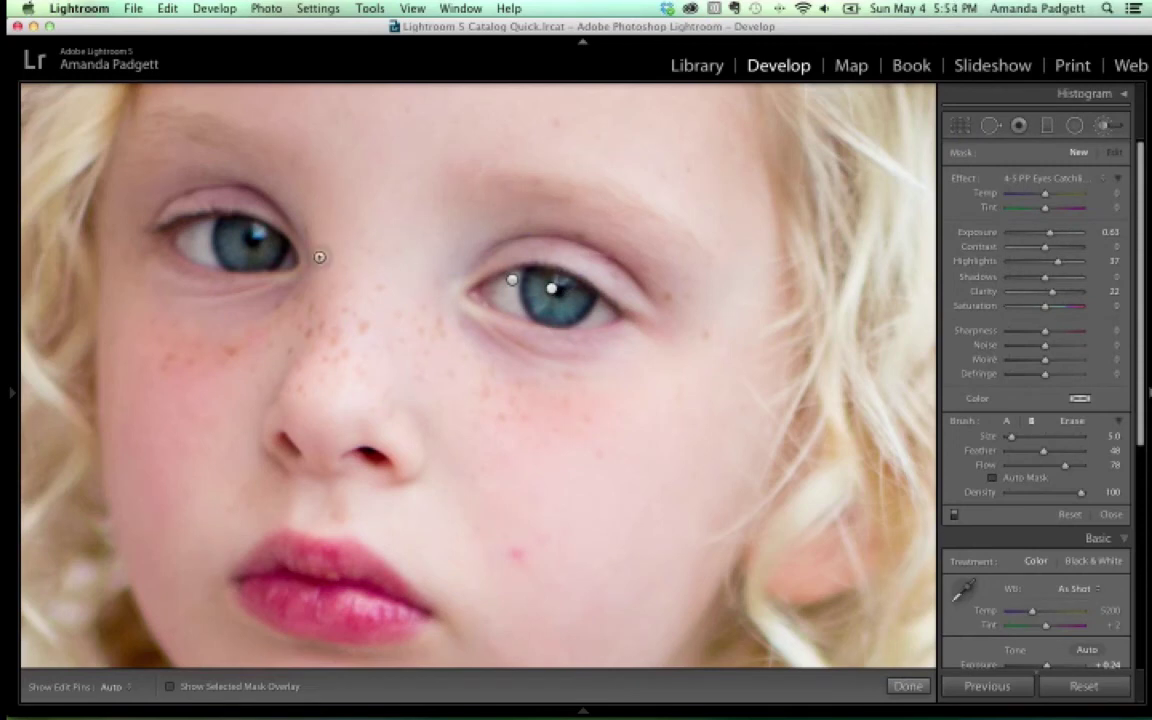
key("h")
key("h")
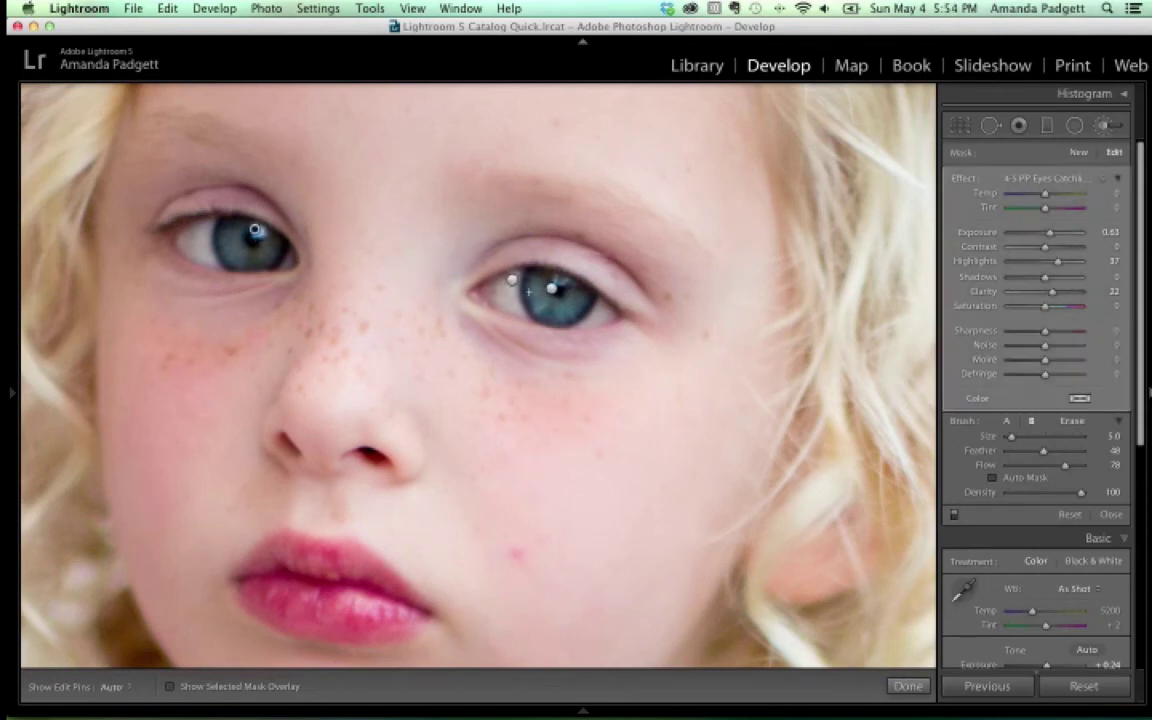
key("h")
key("h")
left_click(1070, 153)
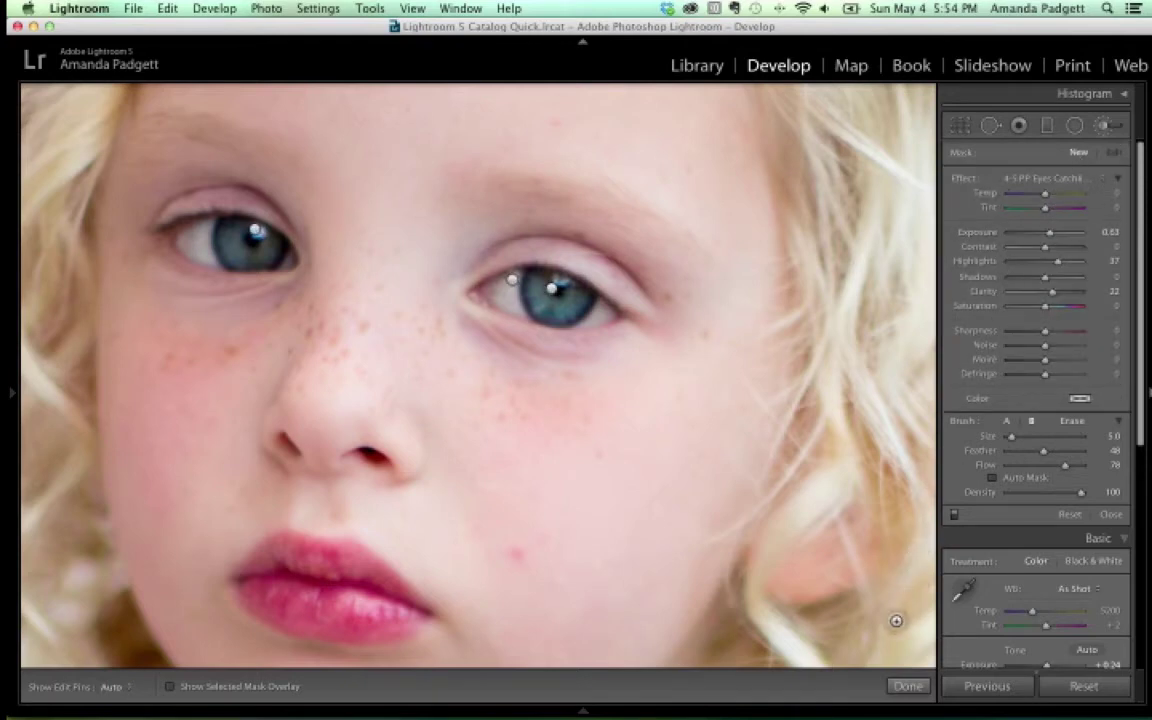
left_click(907, 686)
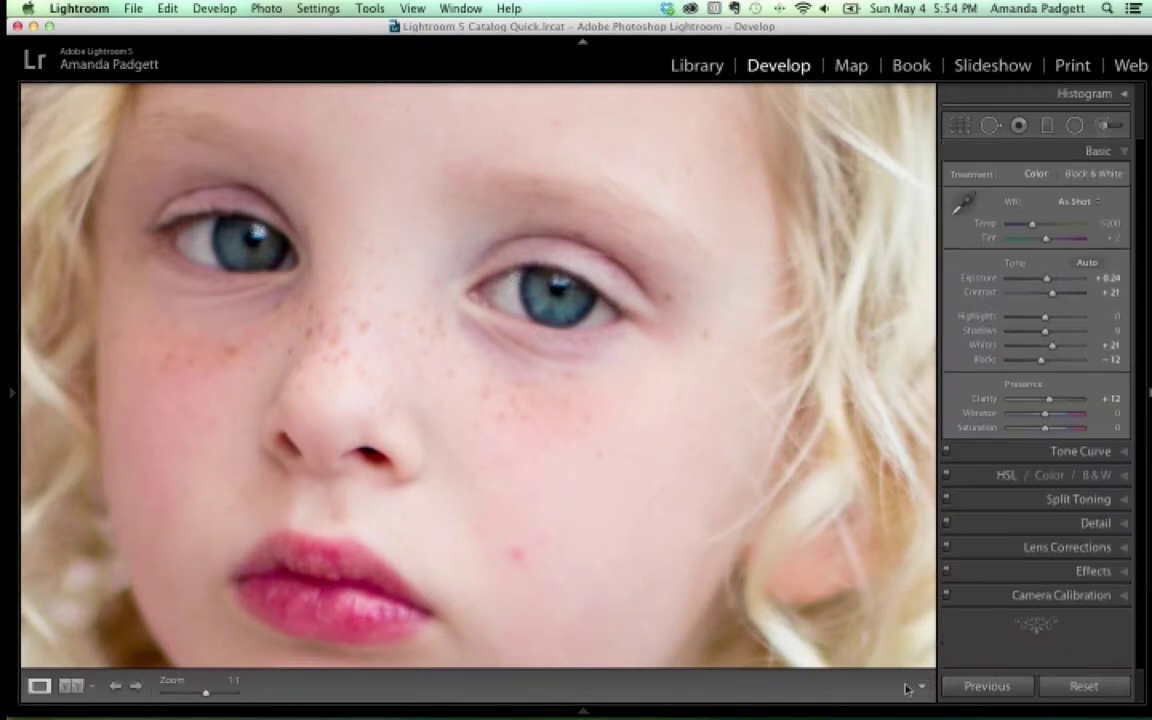
Zoom from 1:1 to Fill, then to Fit, to view the whole finished portrait
key("z")
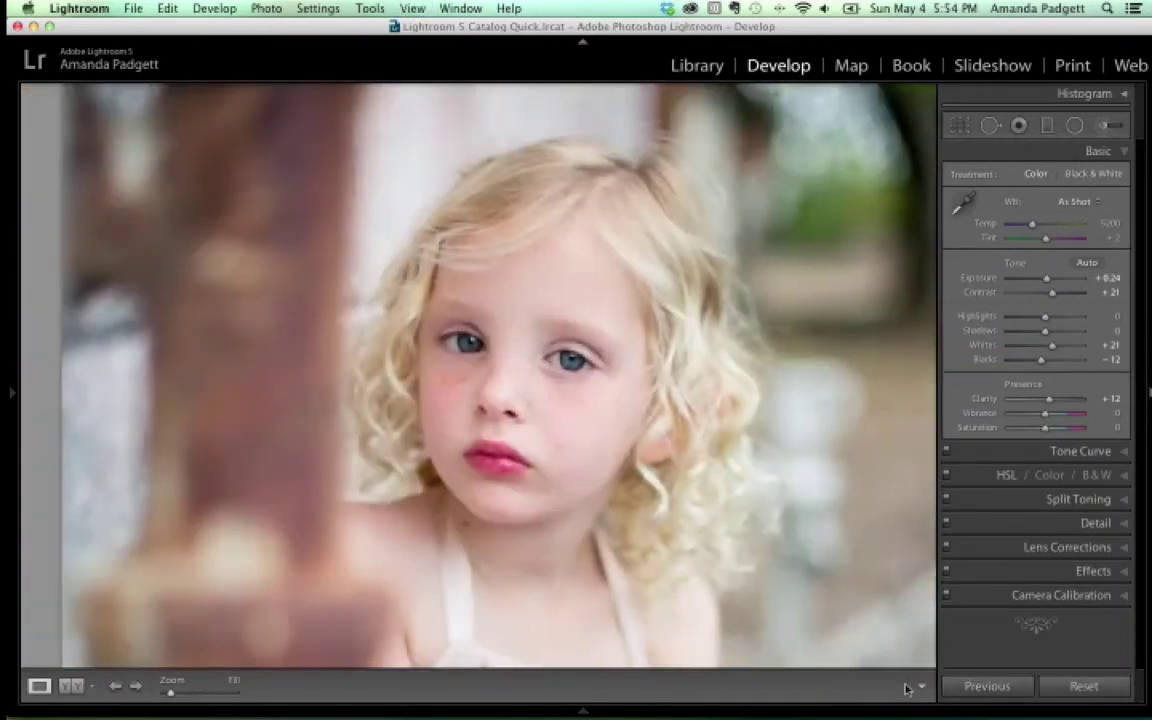
key("z")
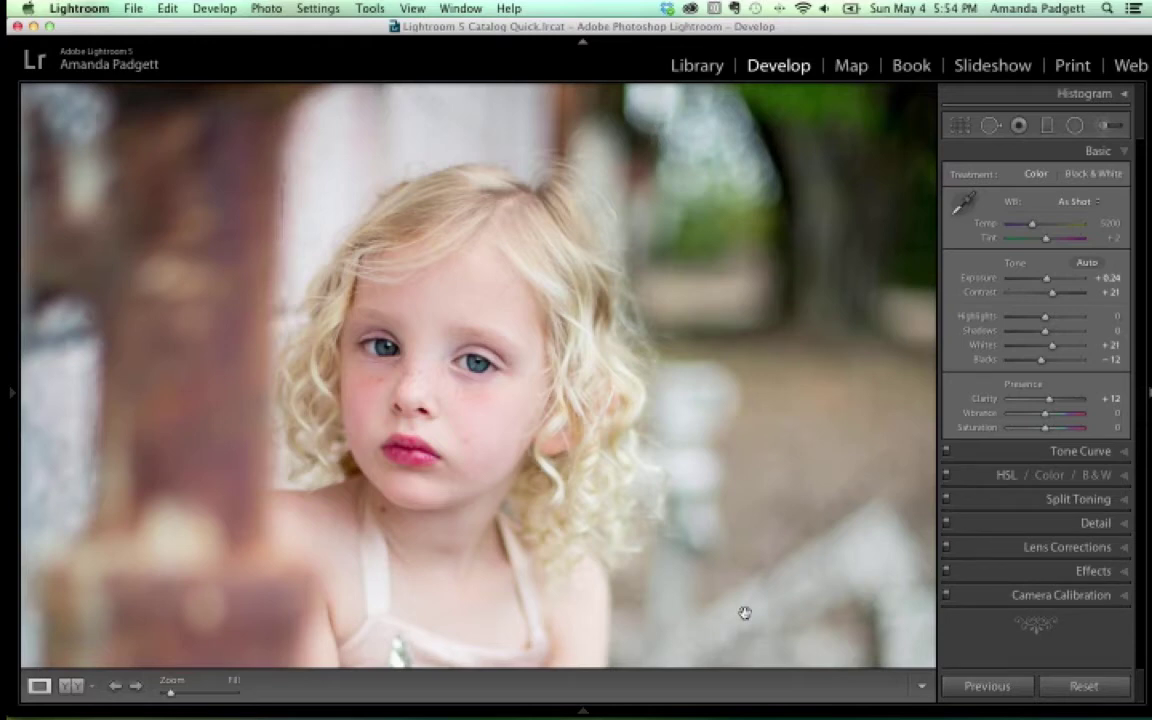
key("super+minus")
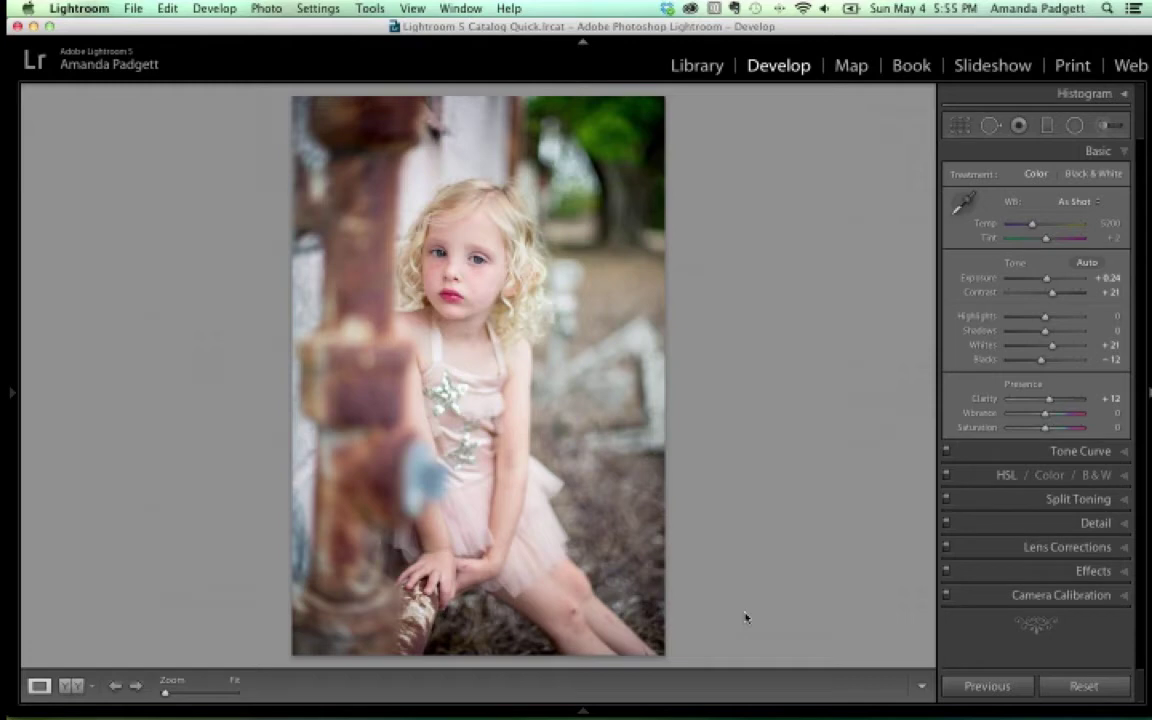
Select both portrait versions in the filmstrip and open File > Export for the two files
mouse_move(530, 642)
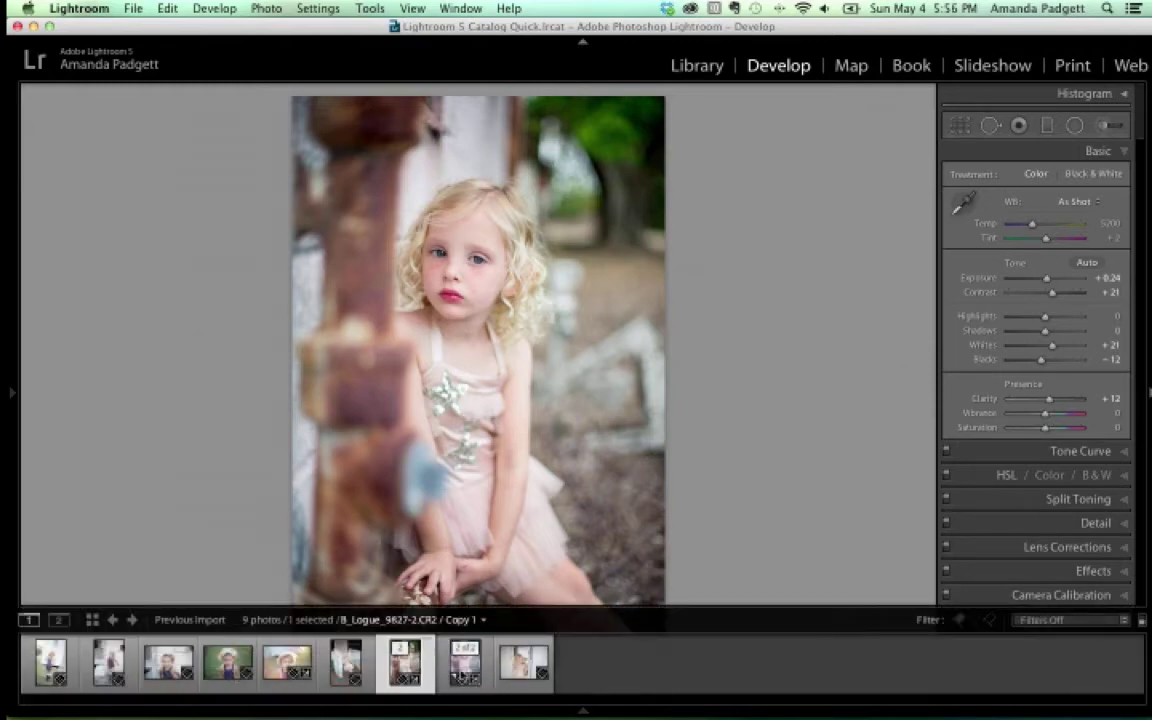
left_click(464, 673, "super")
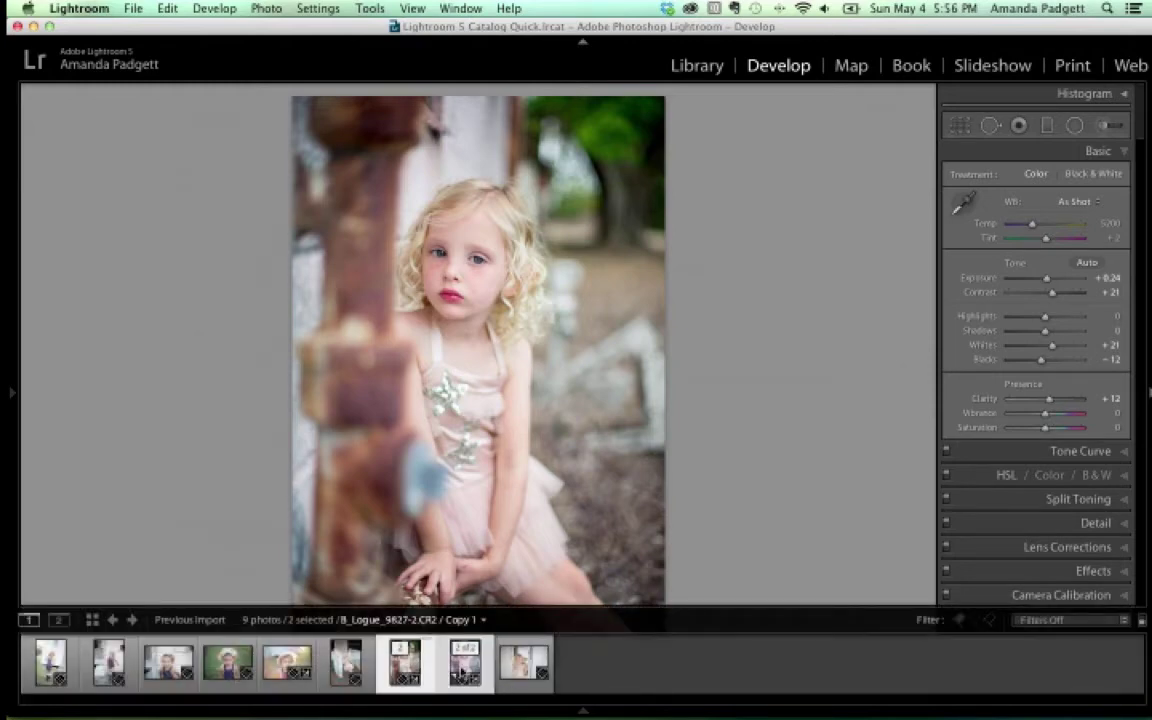
left_click(407, 668)
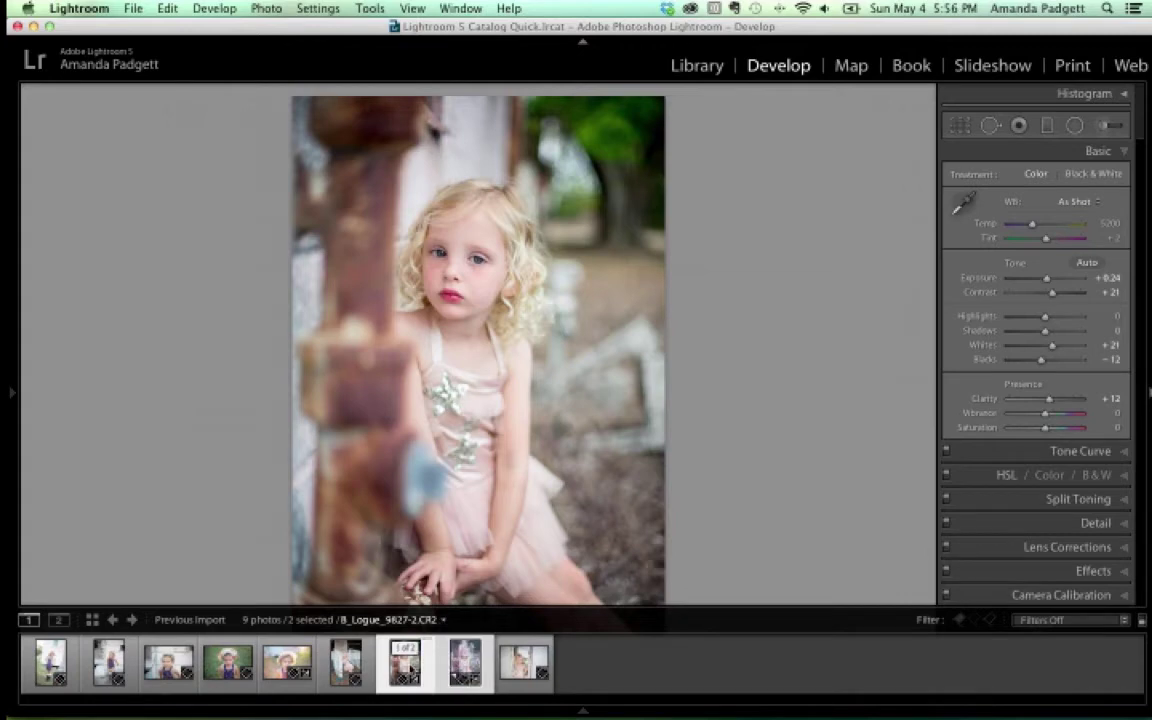
left_click(468, 665)
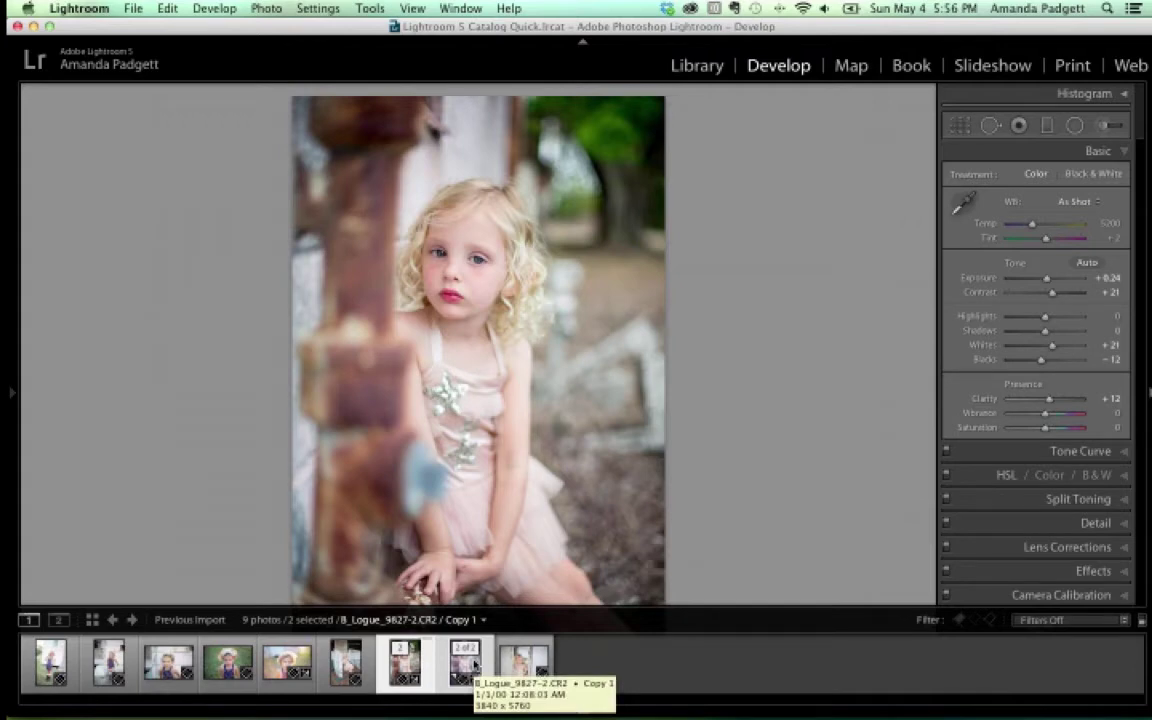
left_click(133, 8)
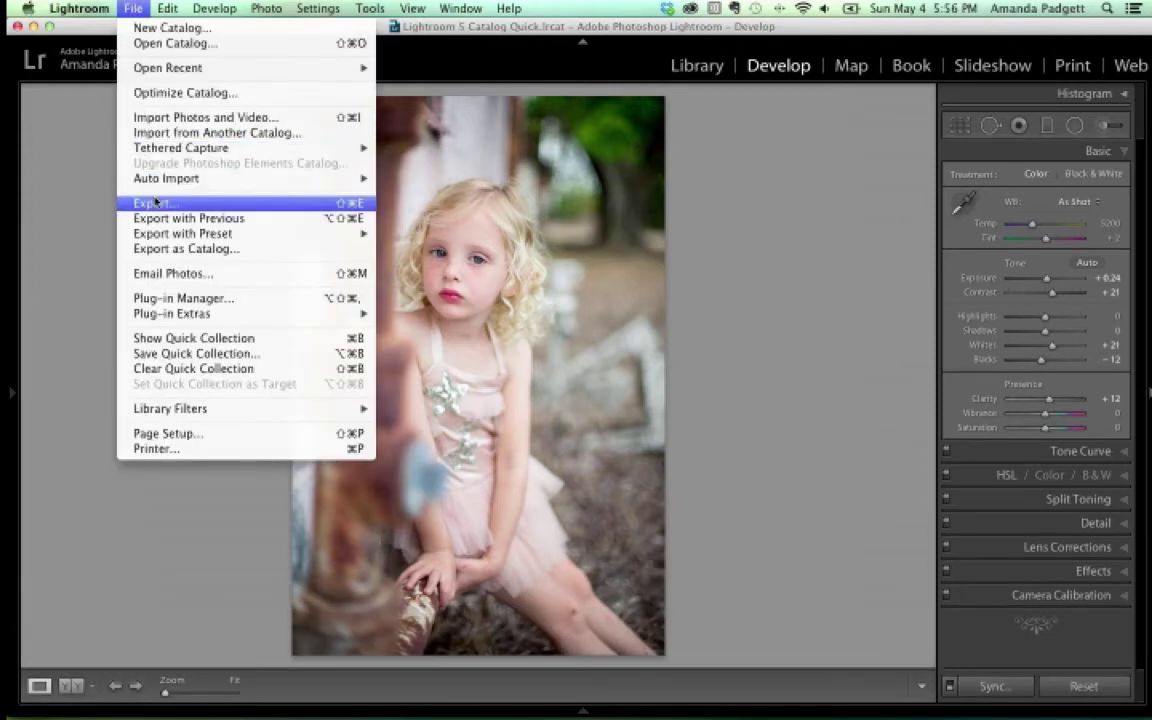
left_click(155, 203)
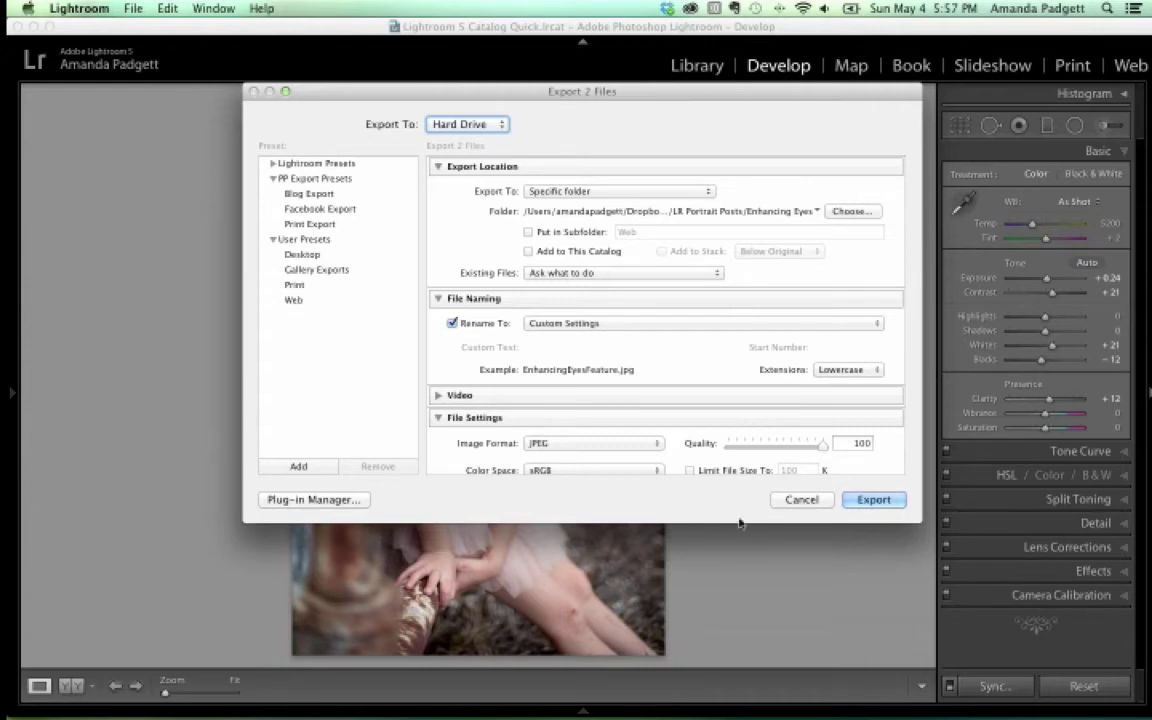
Close the export settings and restart exporting the two photos from the File menu
left_click(798, 502)
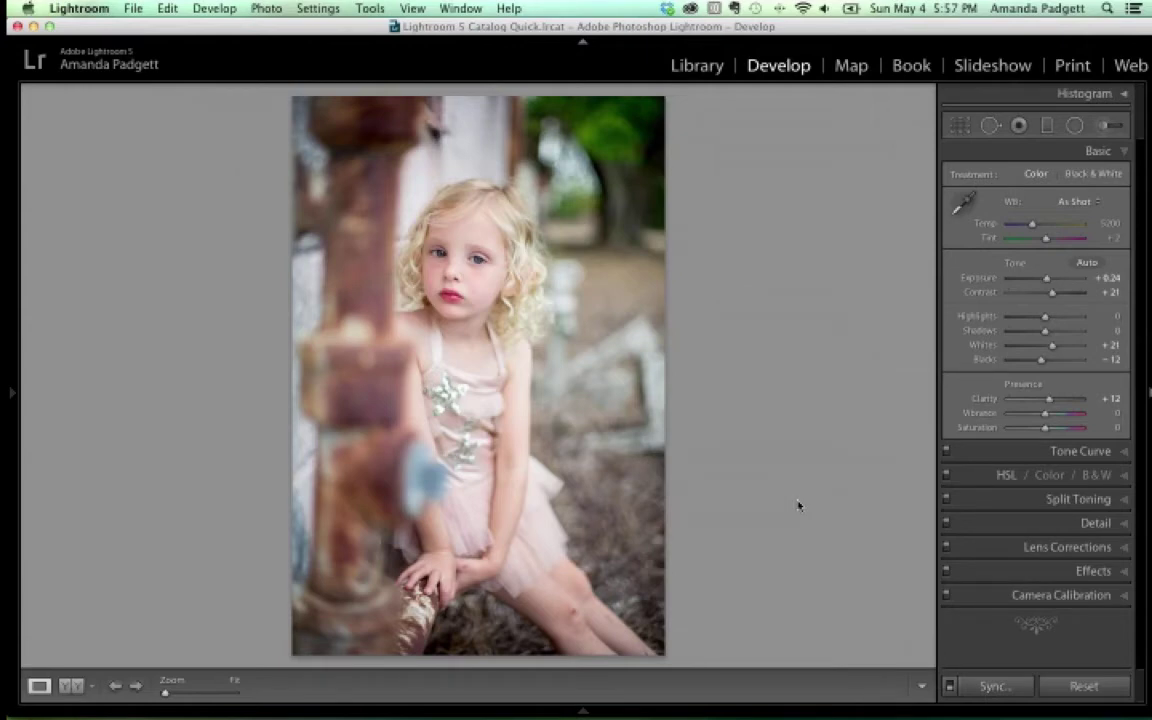
left_click(133, 9)
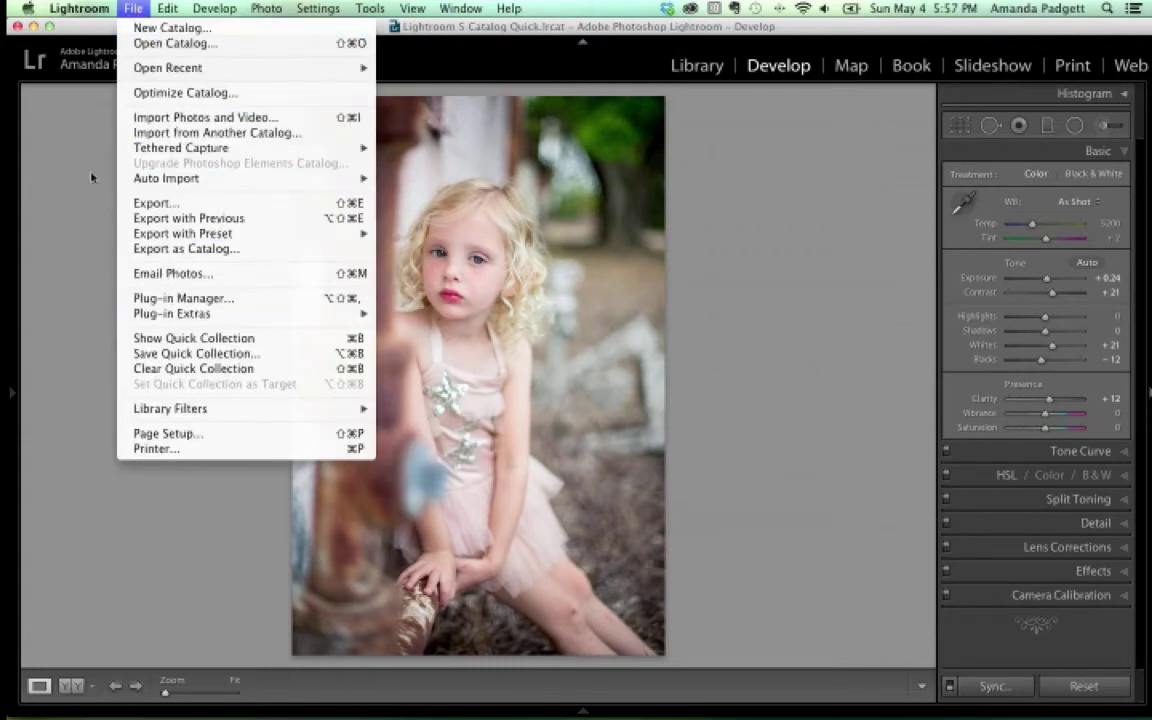
left_click(78, 167)
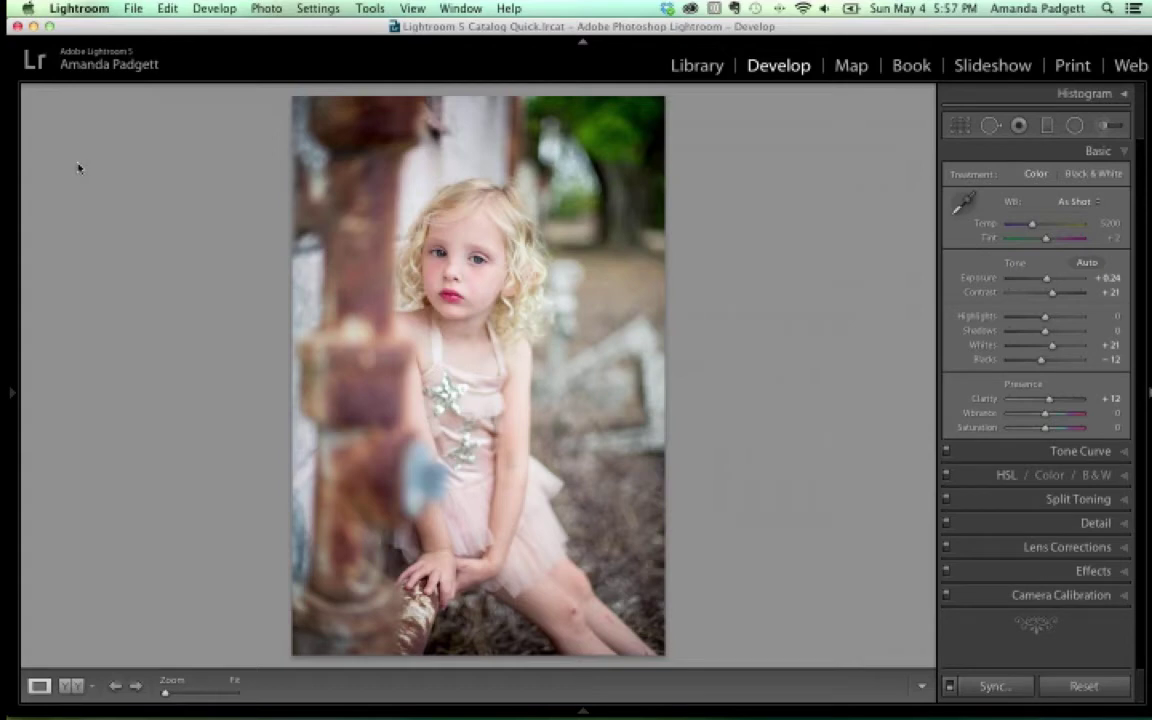
left_click(133, 8)
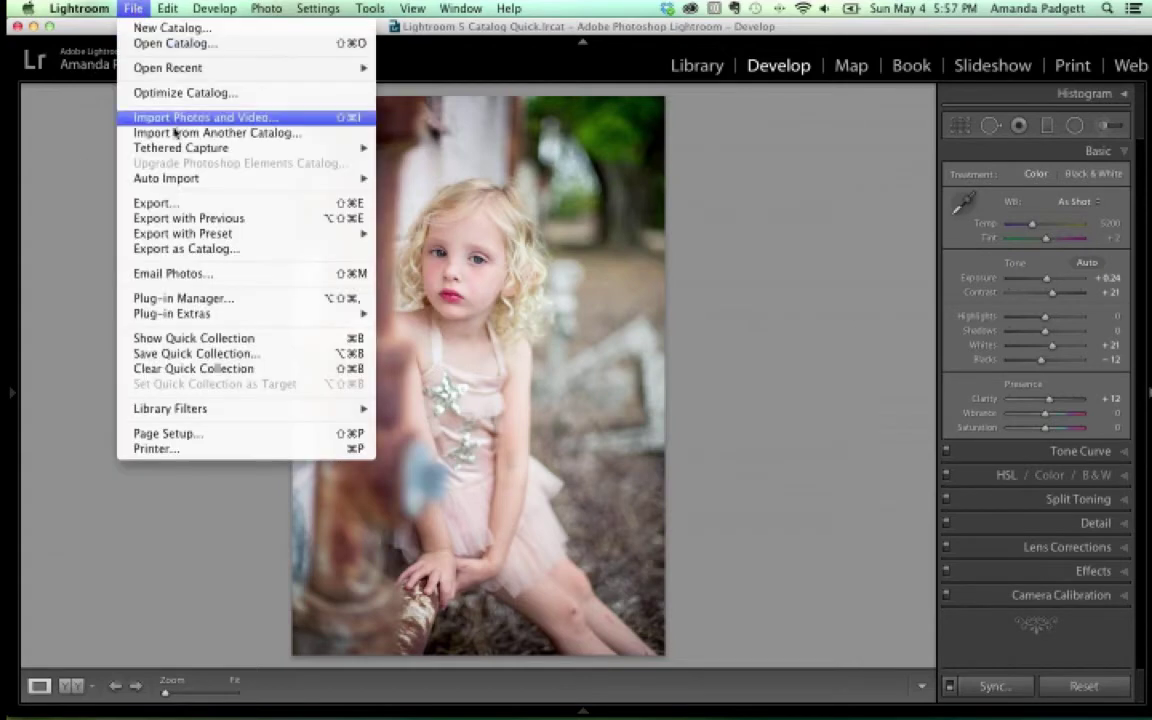
left_click(162, 203)
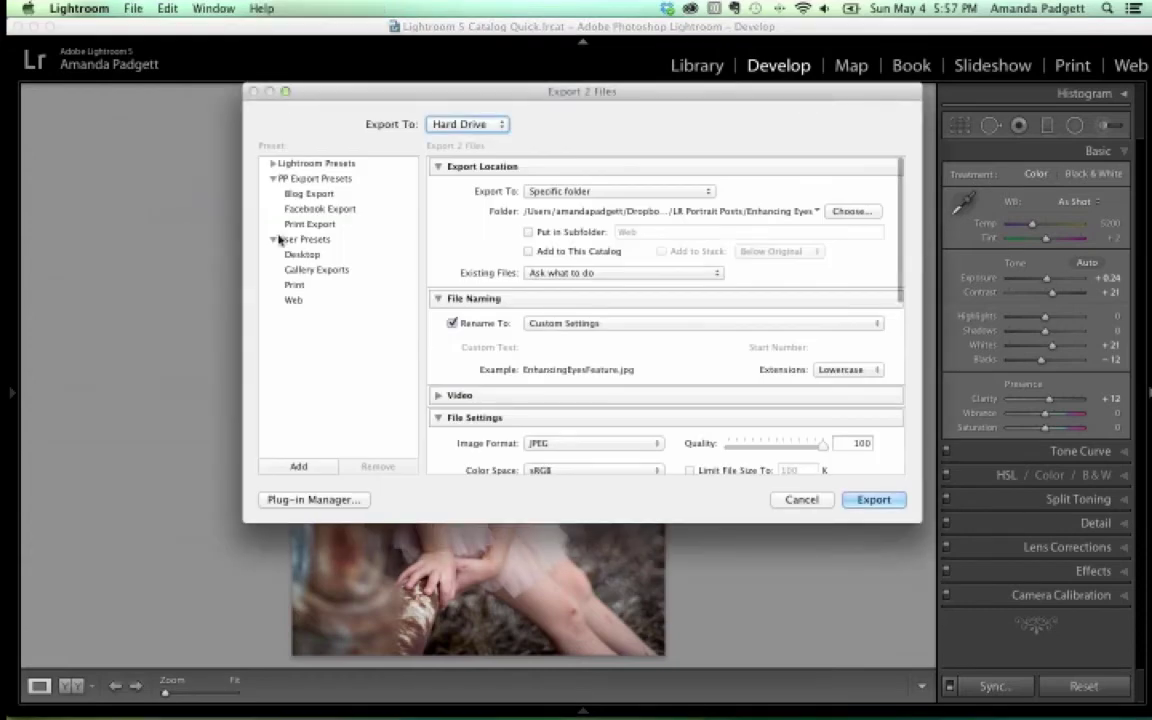
Export to the originals' folder in an 'Edits' subfolder, then switch to Specific folder
left_click(585, 191)
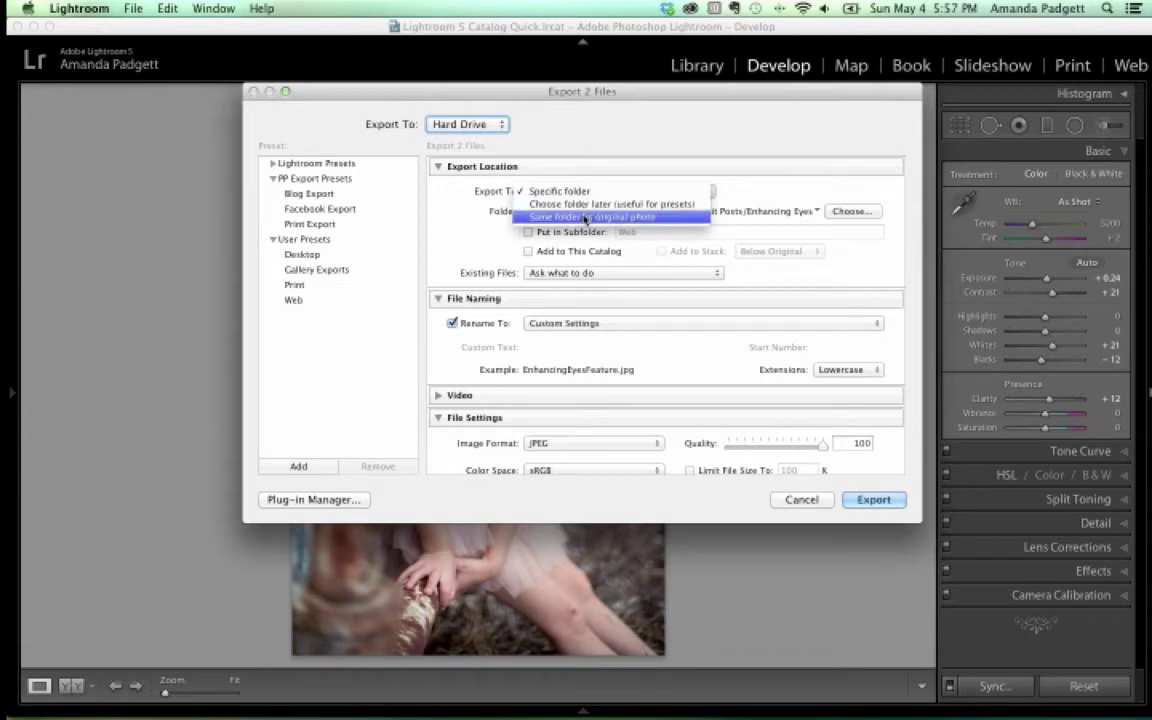
left_click(585, 217)
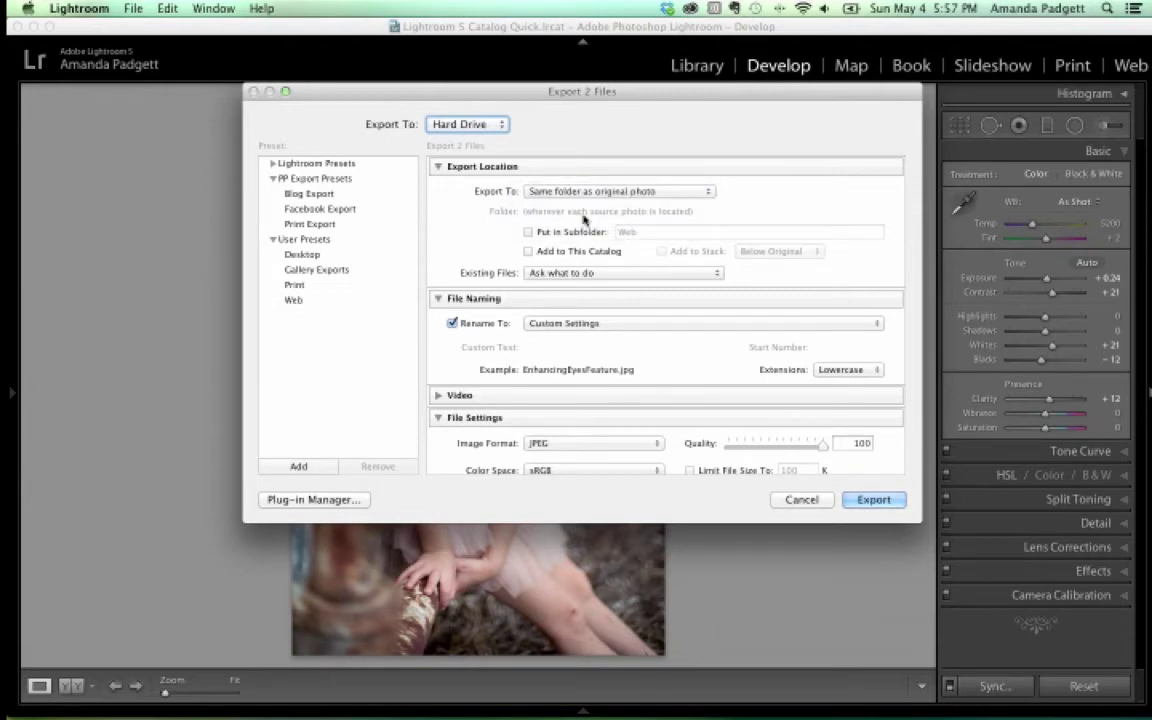
left_click(528, 231)
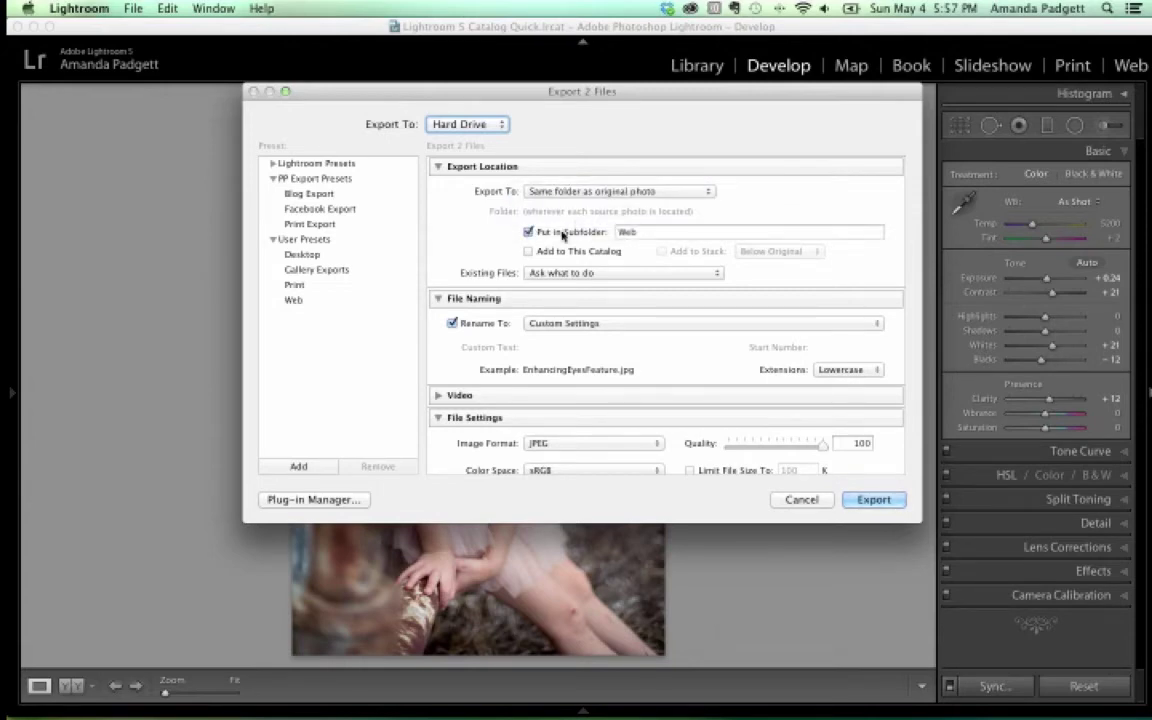
left_click(609, 233)
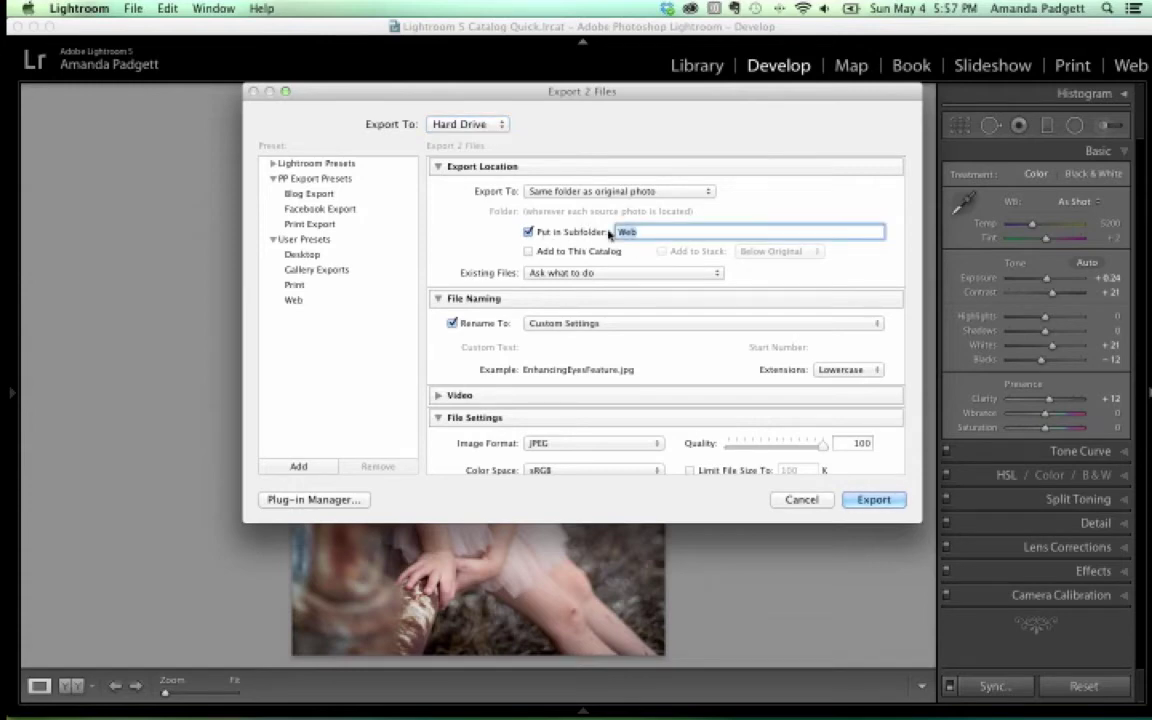
type("Edits")
left_click(528, 190)
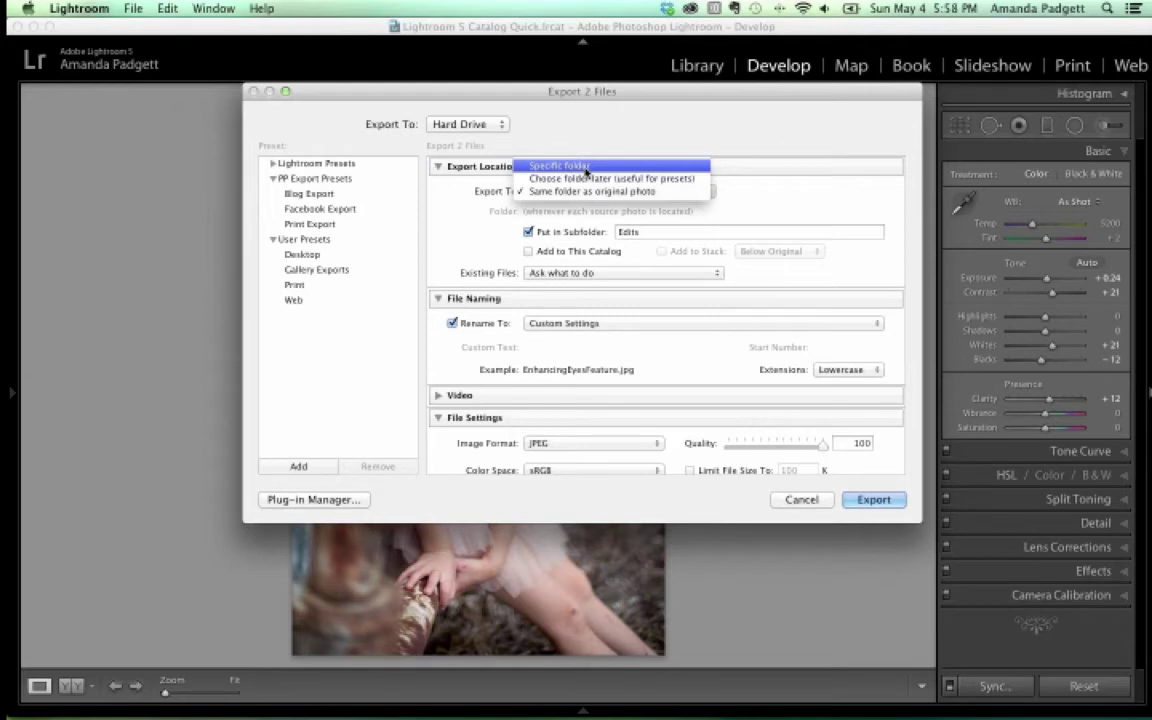
left_click(587, 168)
Create a Desktop folder named 'LR Sample Edits' and choose it as the export destination
left_click(840, 212)
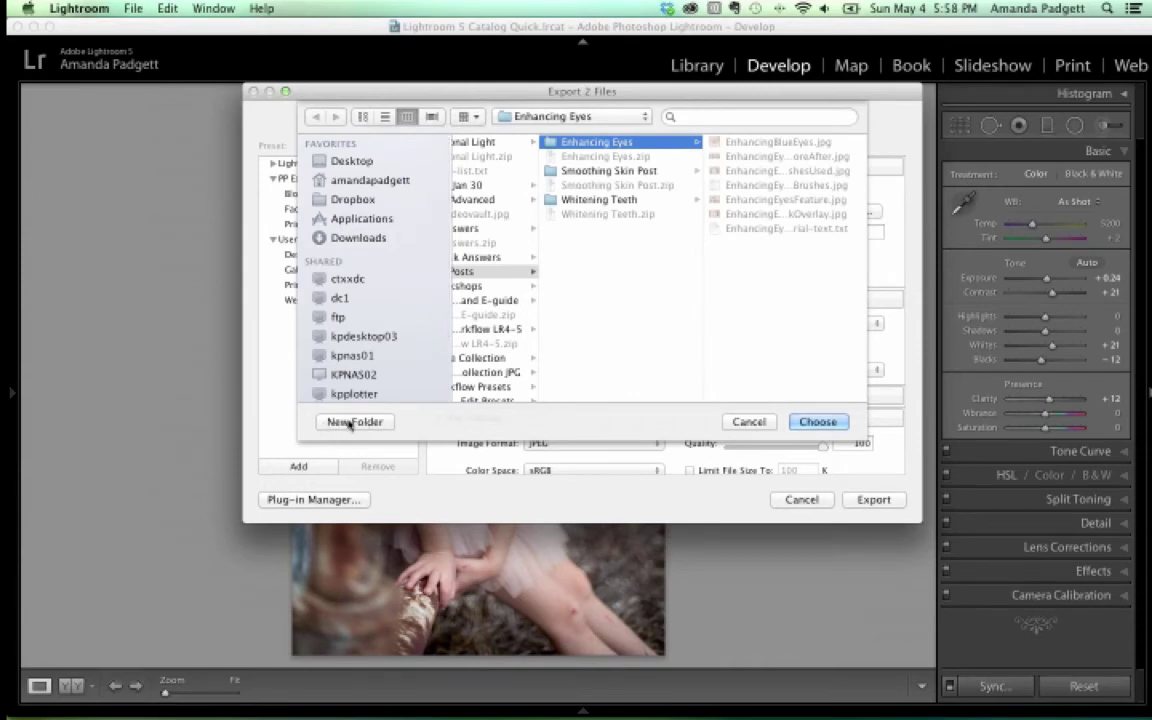
scroll(507, 329, "left", 2)
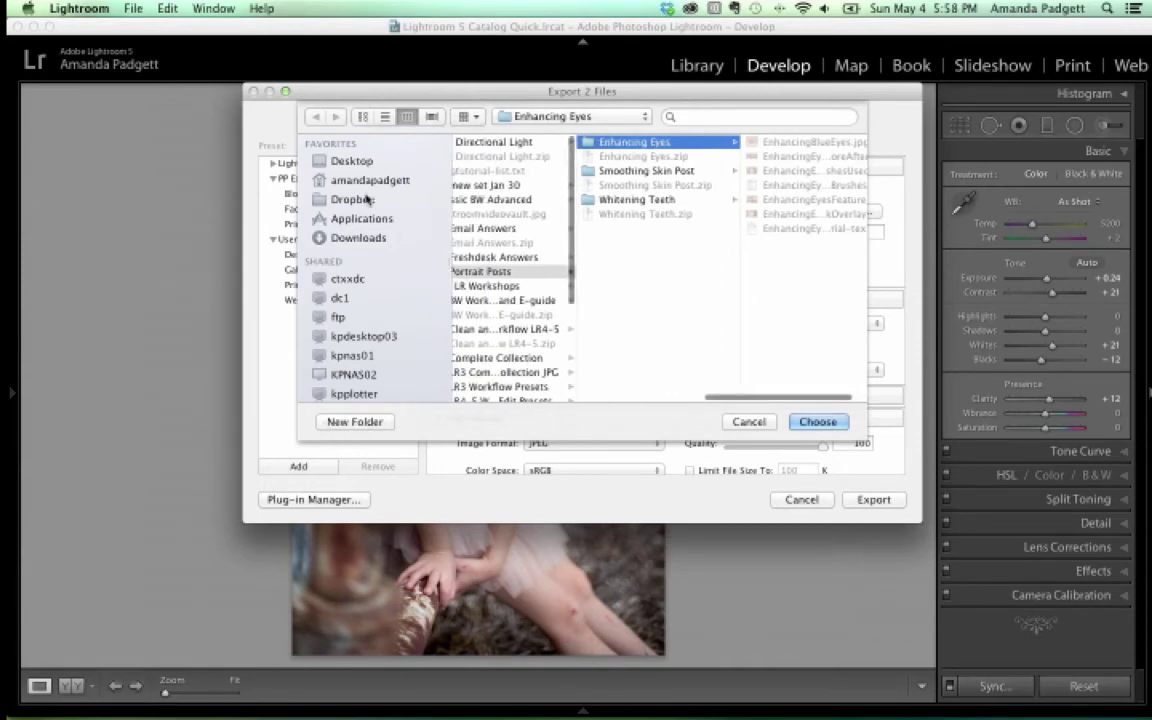
left_click(360, 162)
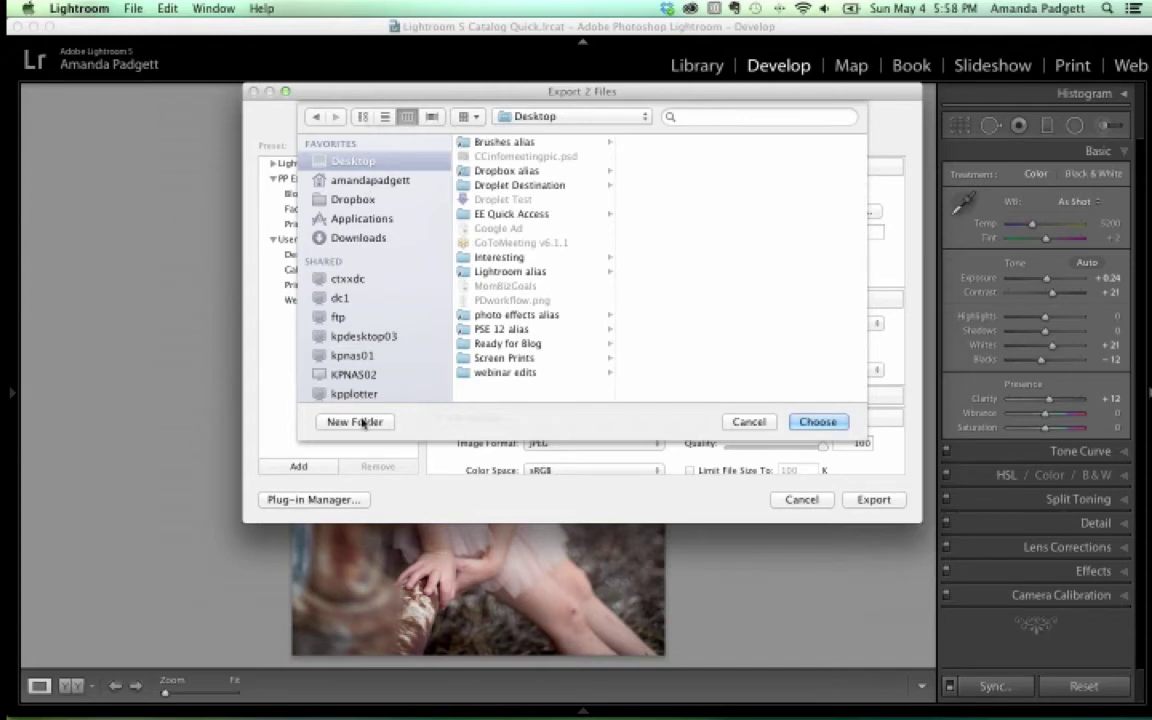
left_click(355, 421)
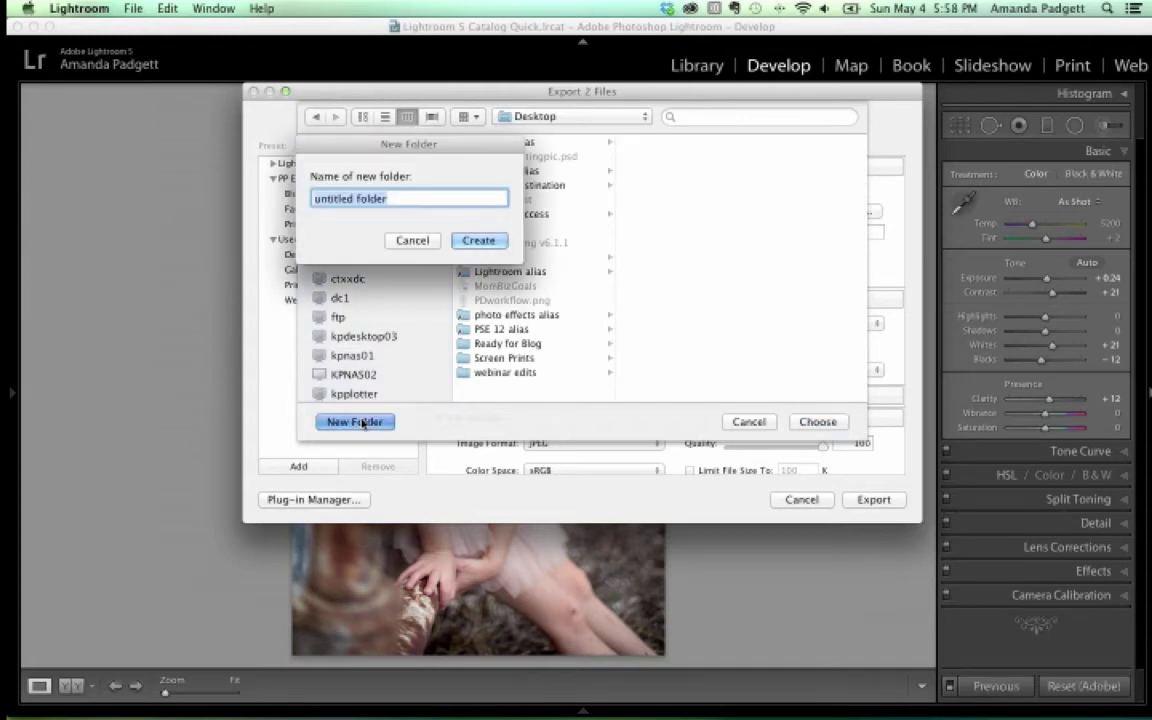
type("LR Sample")
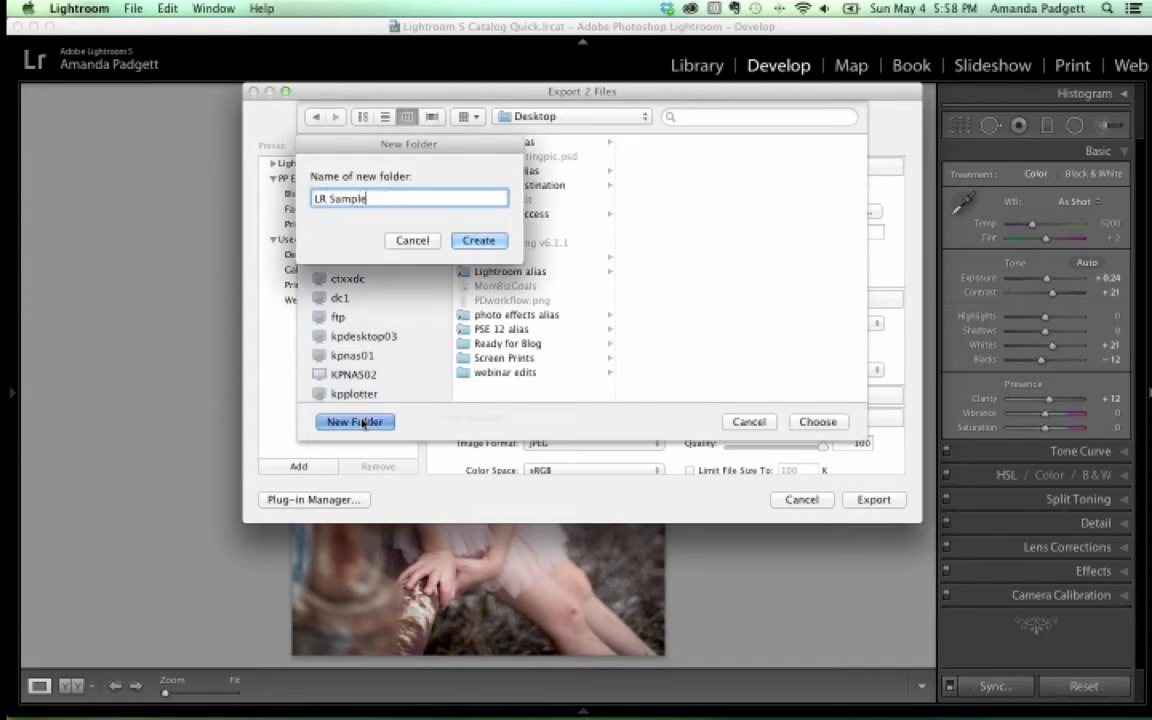
type(" Edits")
left_click(479, 241)
left_click(815, 422)
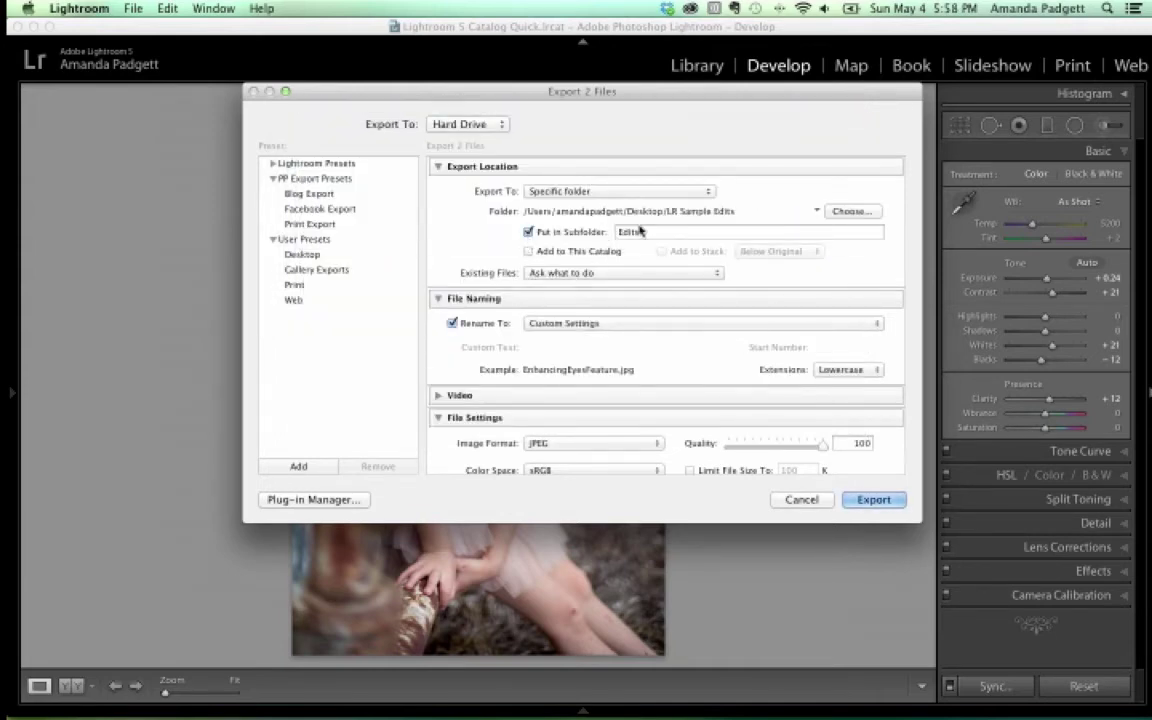
Turn off Put in Subfolder, keep Rename To on, and show its naming templates
left_click(527, 232)
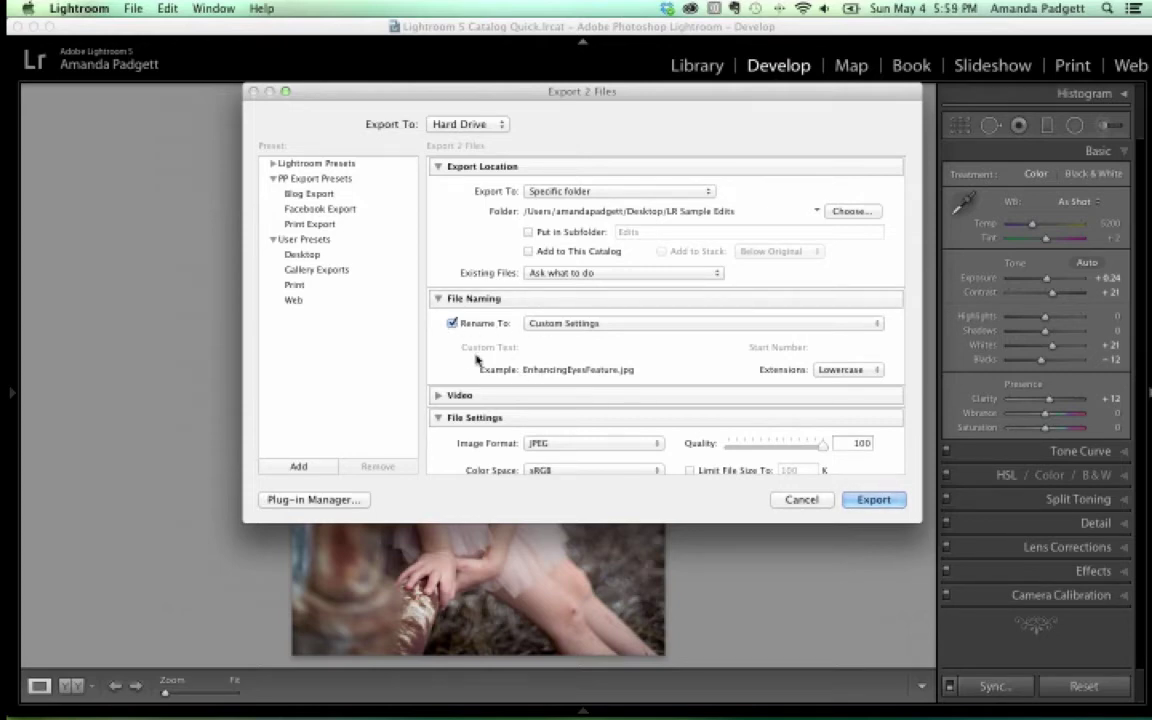
left_click(454, 325)
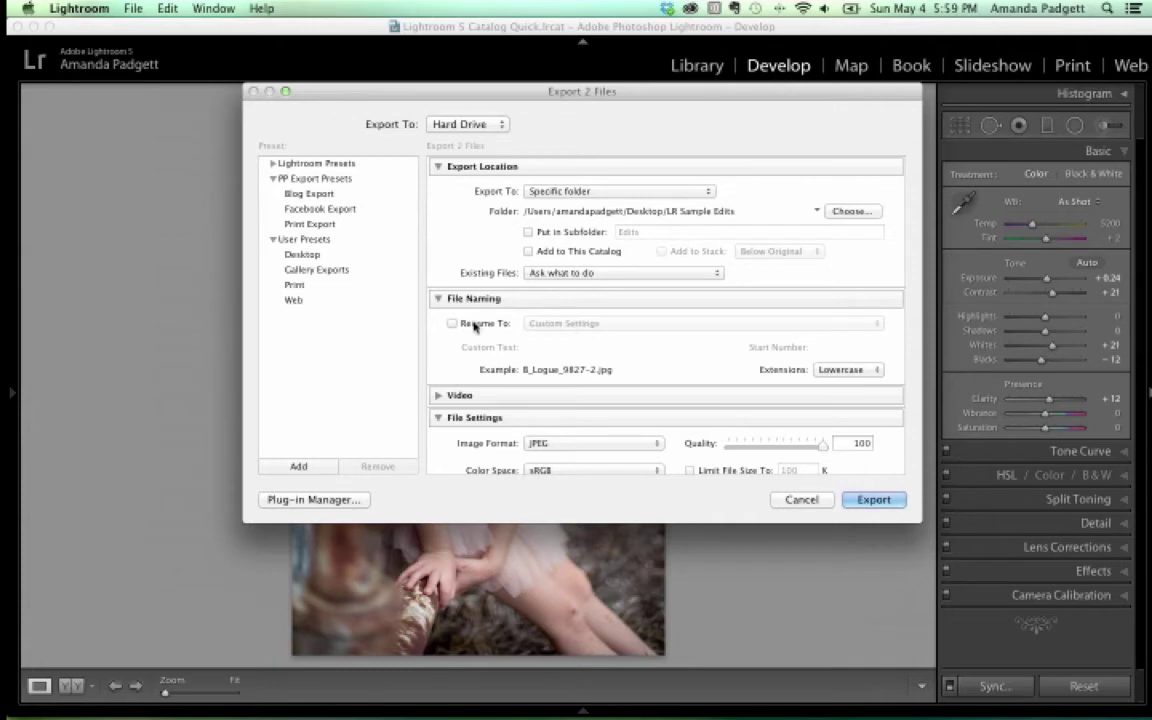
left_click(453, 323)
left_click(565, 324)
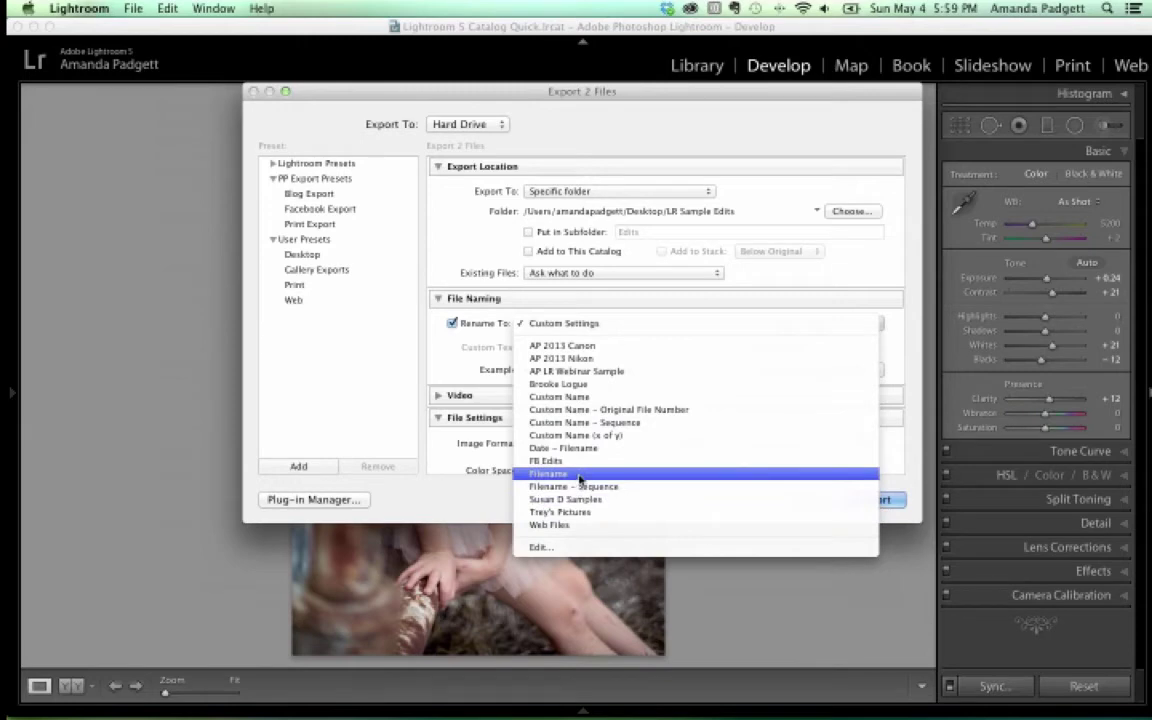
In the Filename Template Editor, try Filename plus '_edit', then 'LRwebinarsamples' with a sequence number
left_click(541, 547)
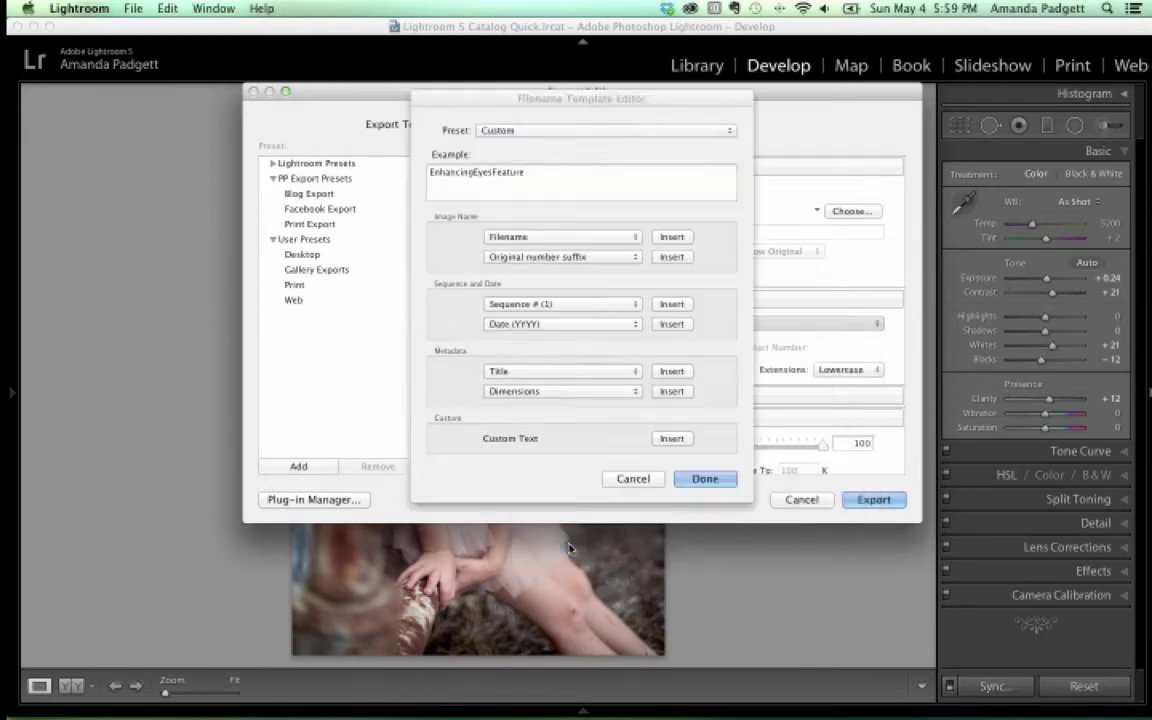
left_click(480, 186)
key("ctrl+a")
key("BackSpace")
left_click(671, 237)
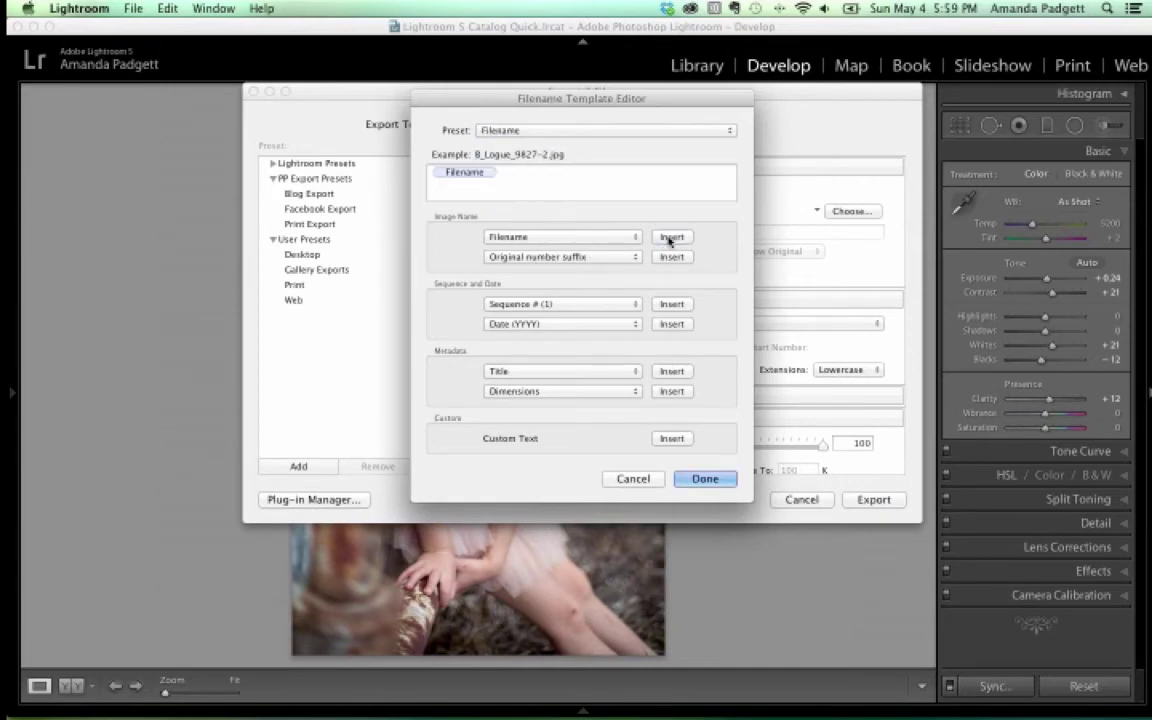
left_click(505, 177)
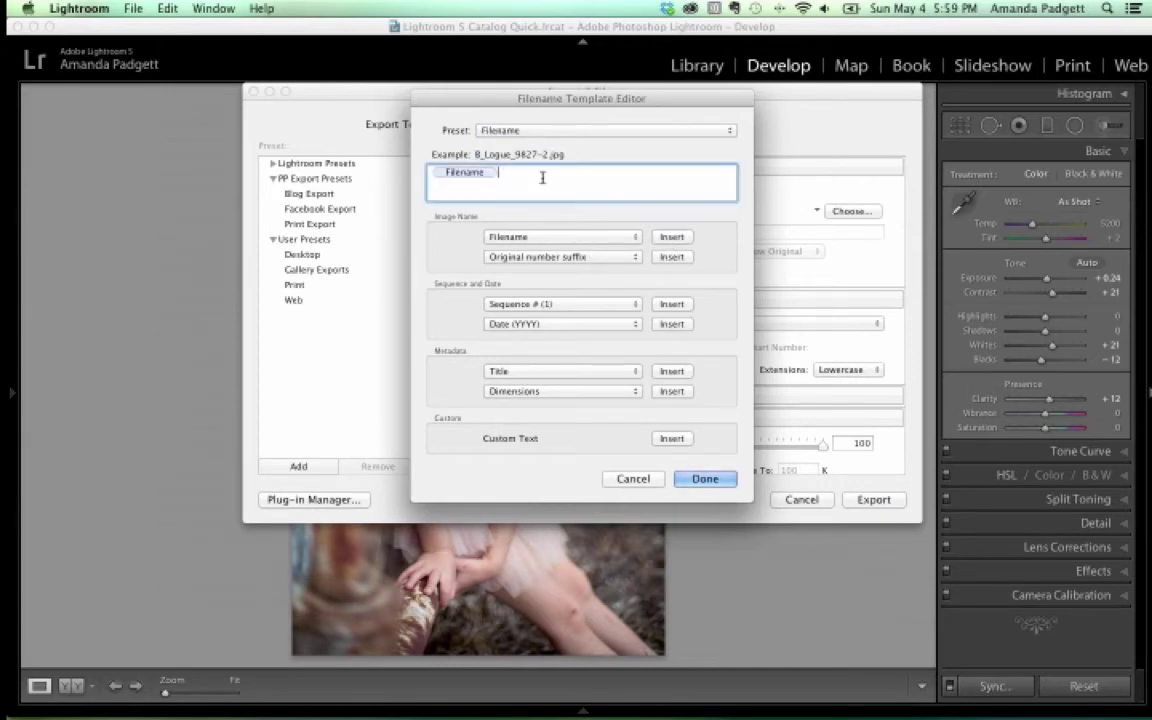
type("_edit")
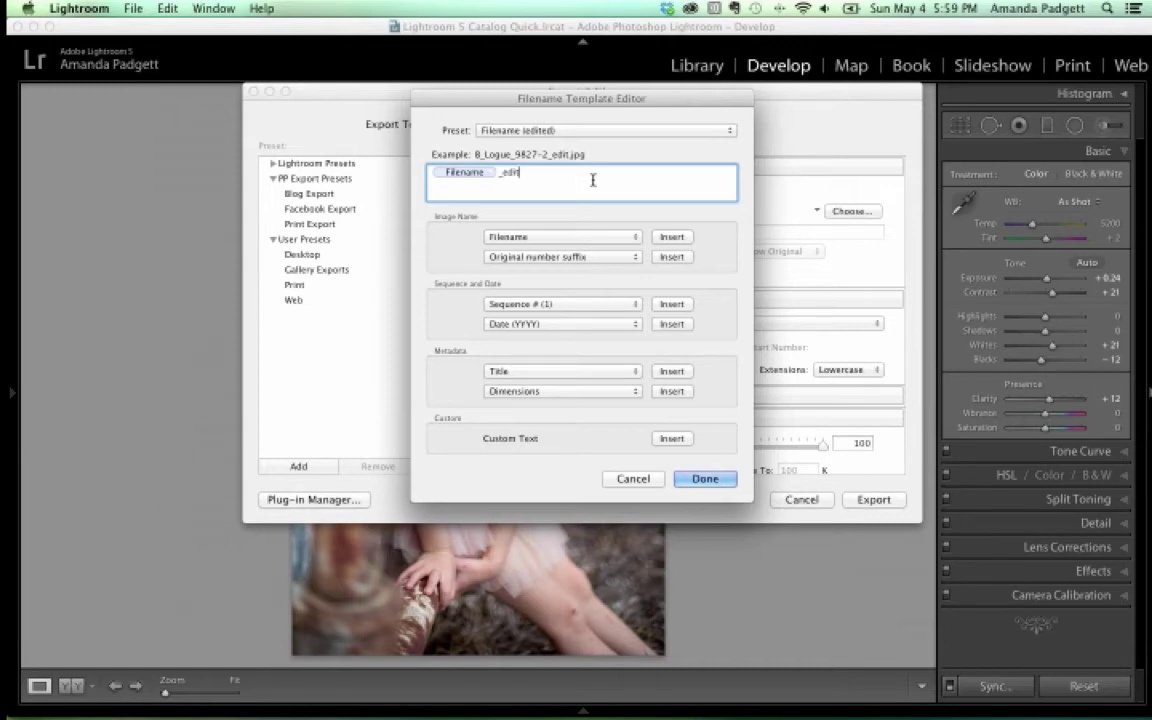
key("BackSpace")
key("BackSpace")
key("BackSpace")
key("BackSpace")
key("BackSpace")
key("BackSpace")
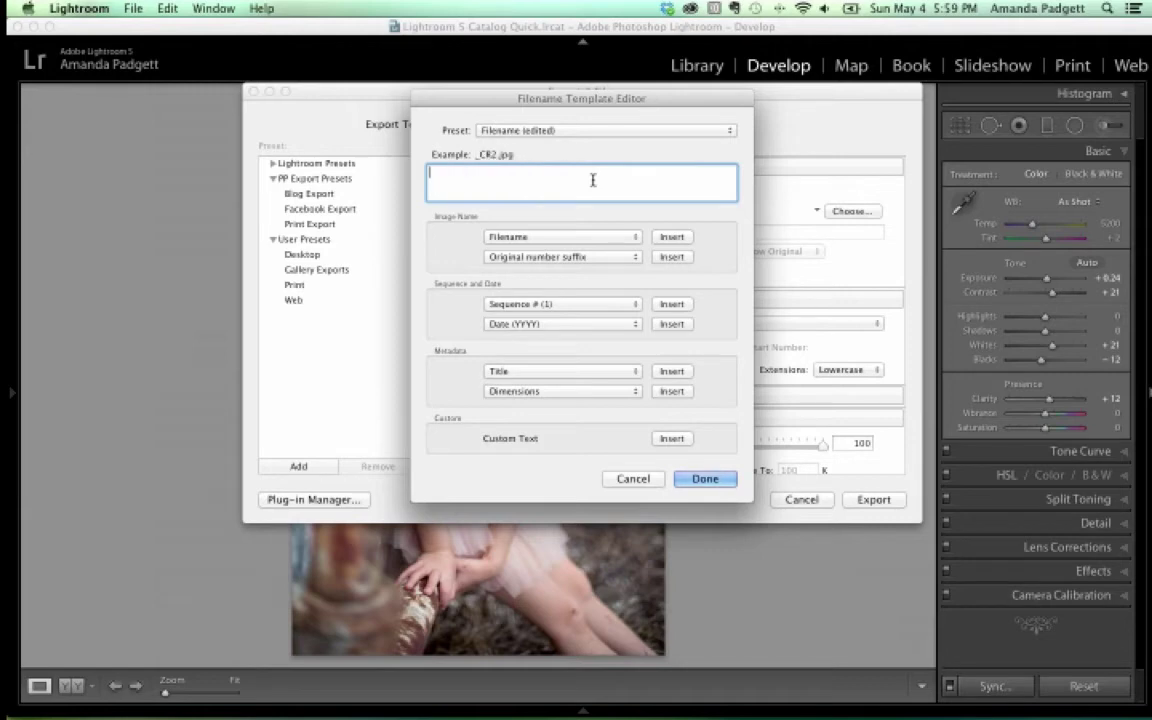
type("LRwebinar")
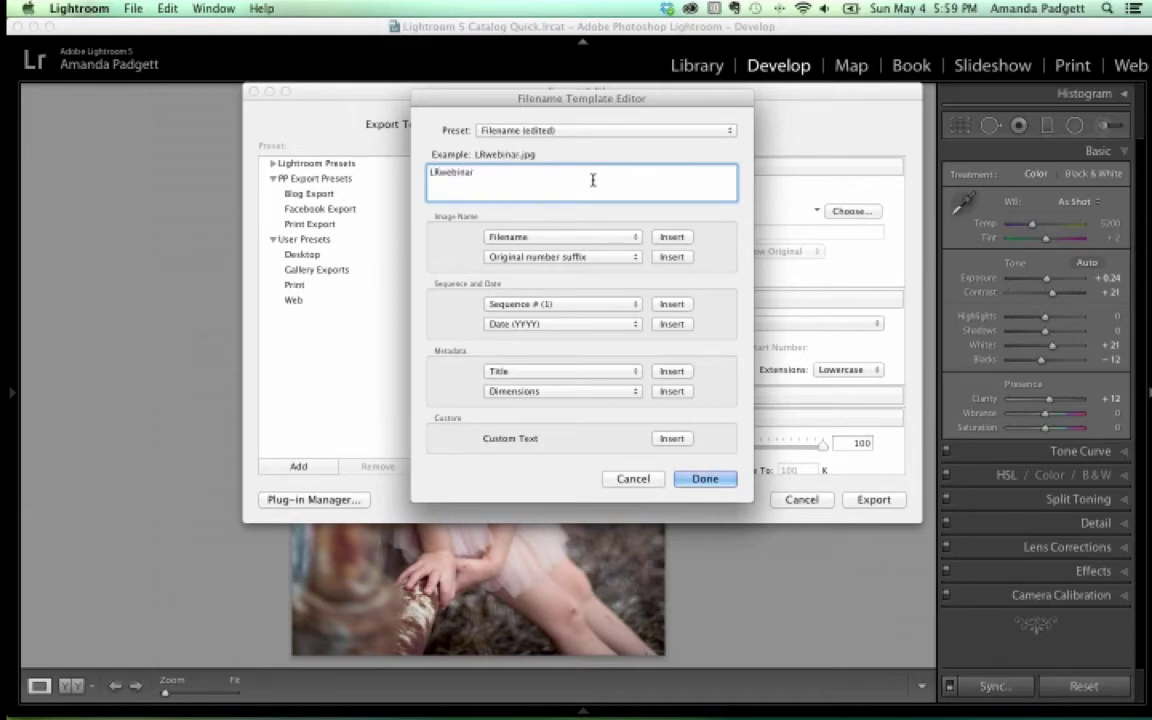
type("samples")
left_click(672, 304)
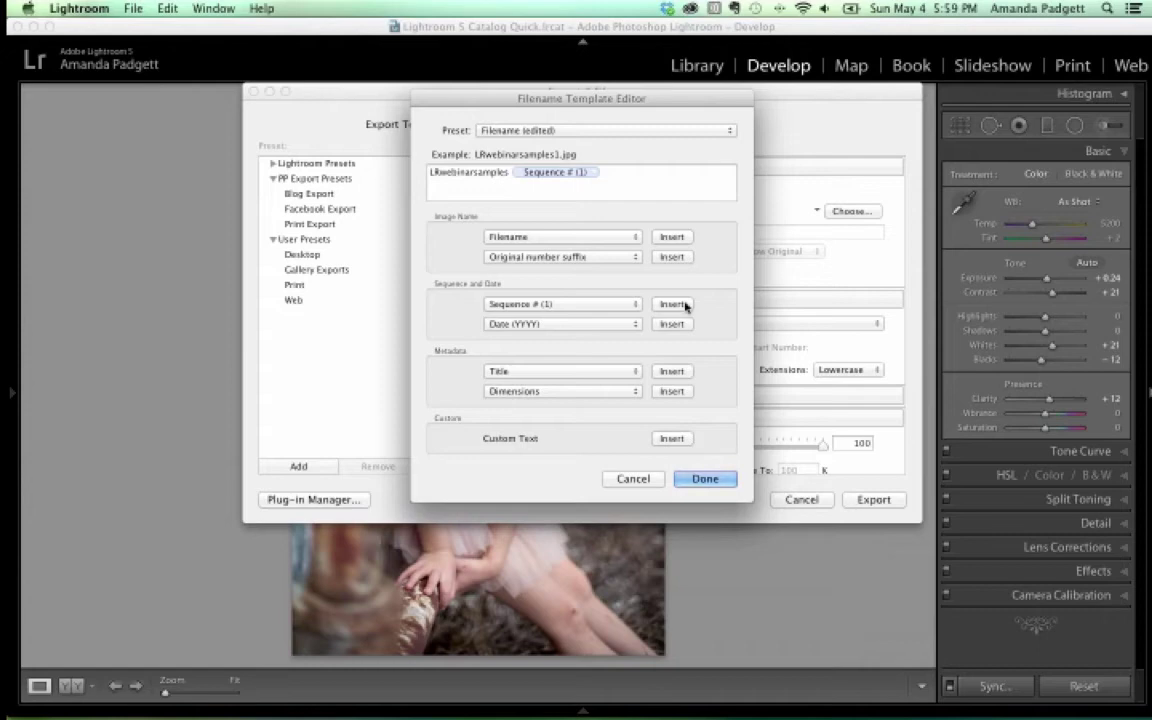
Rebuild the template as the Filename token followed by '_edit' and confirm with Done
left_click_drag(625, 182, 358, 160)
key("BackSpace")
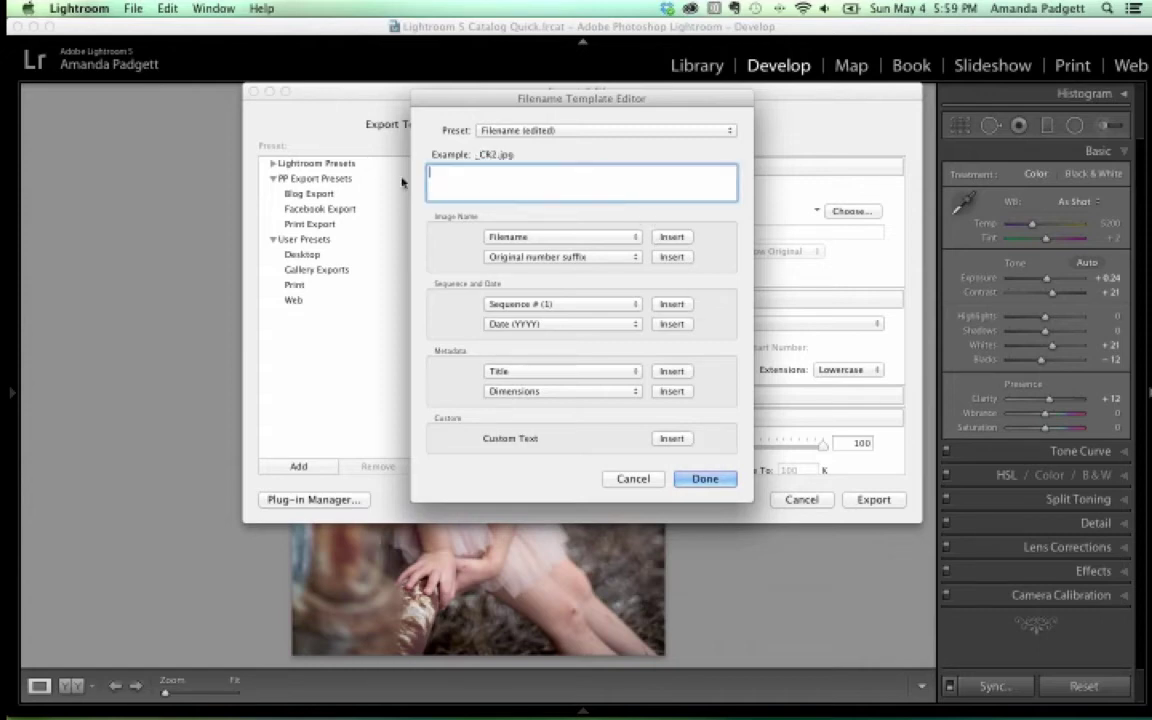
left_click(671, 236)
left_click(544, 179)
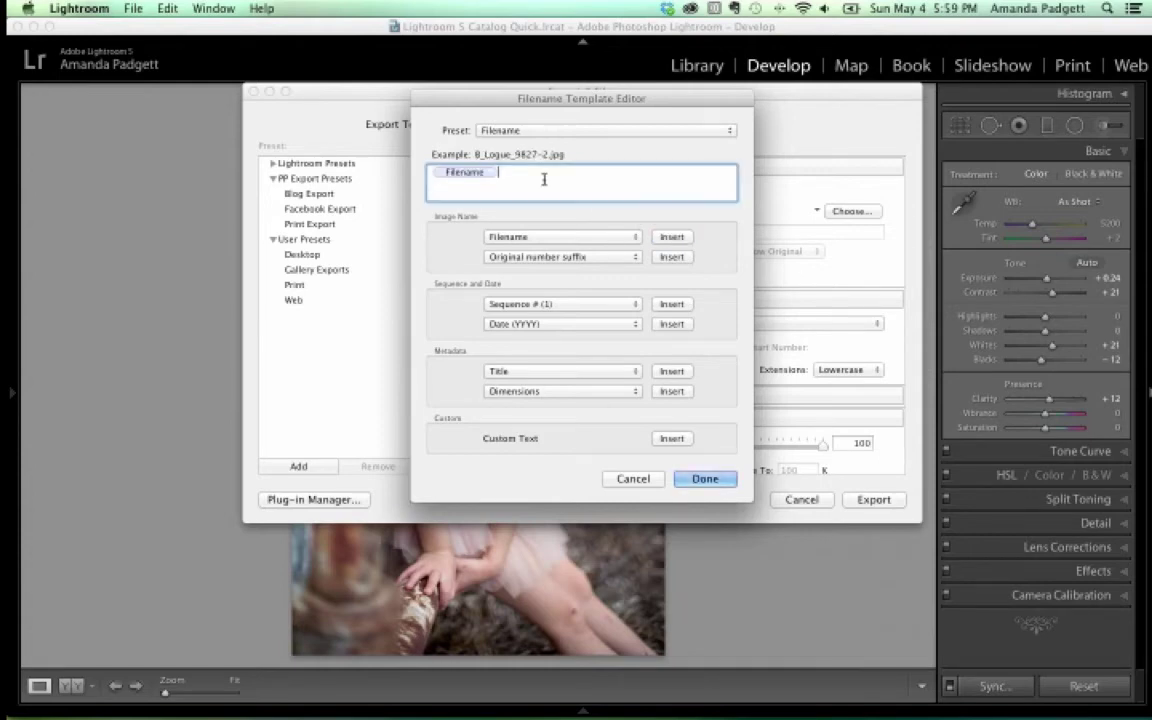
type("_edit")
left_click(573, 133)
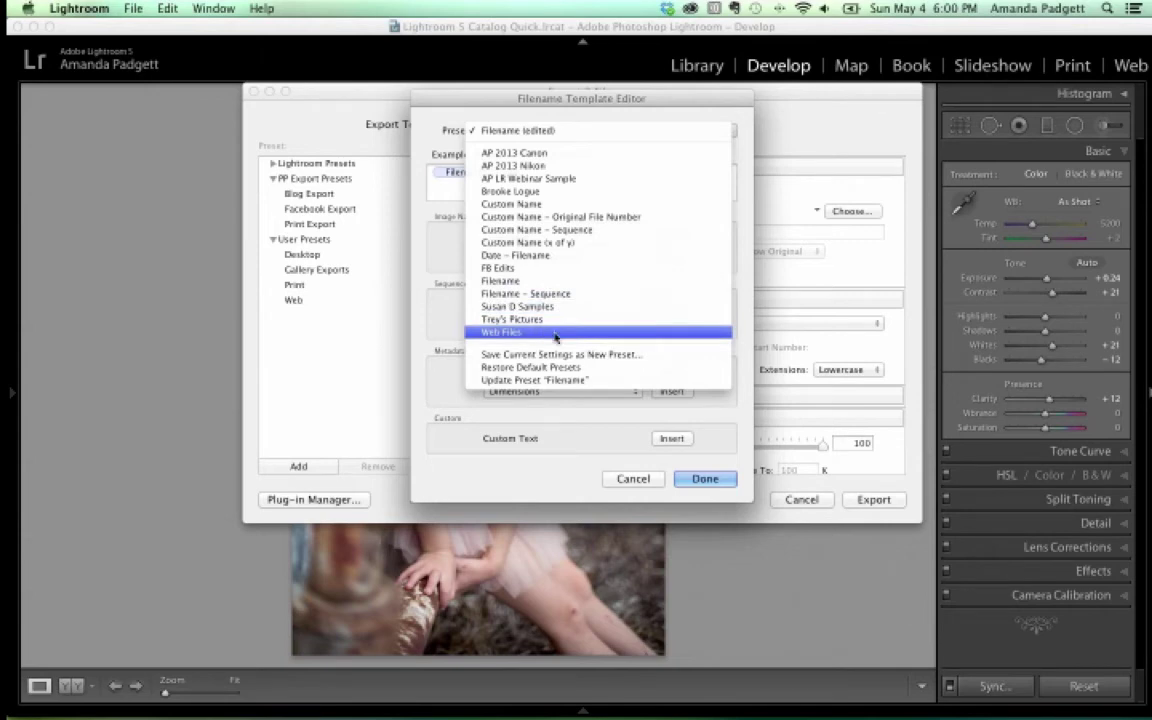
left_click(554, 414)
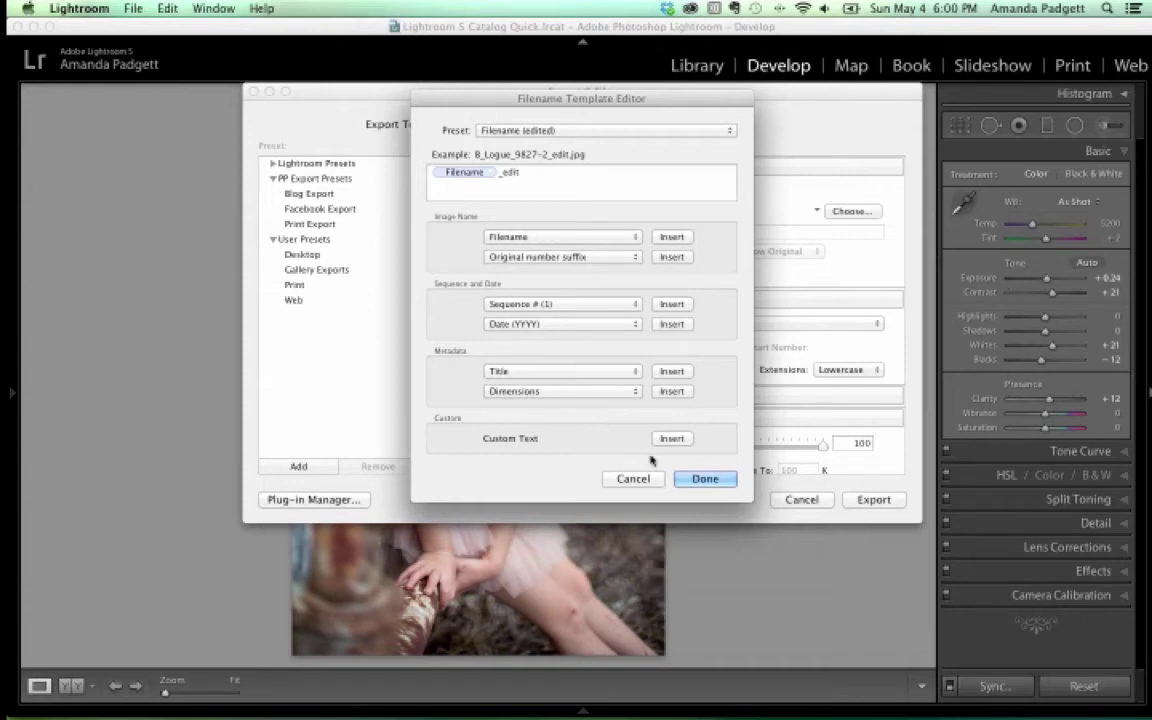
left_click(704, 478)
scroll(676, 282, "down", 2)
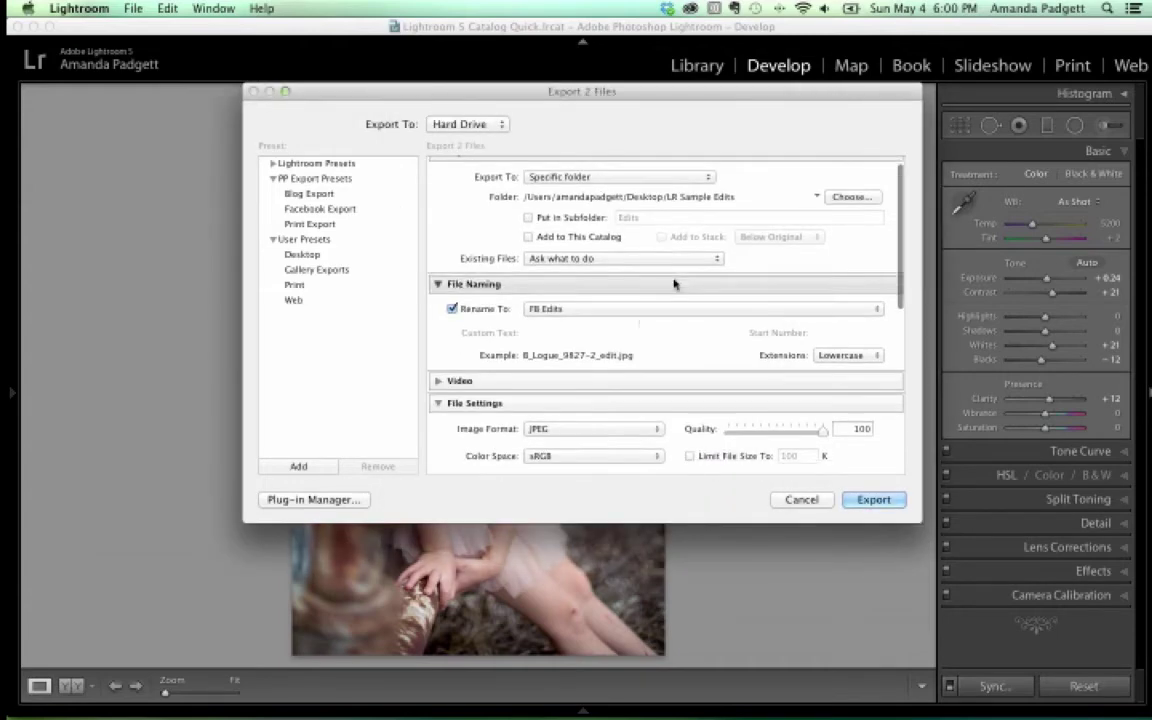
scroll(625, 340, "down", 2)
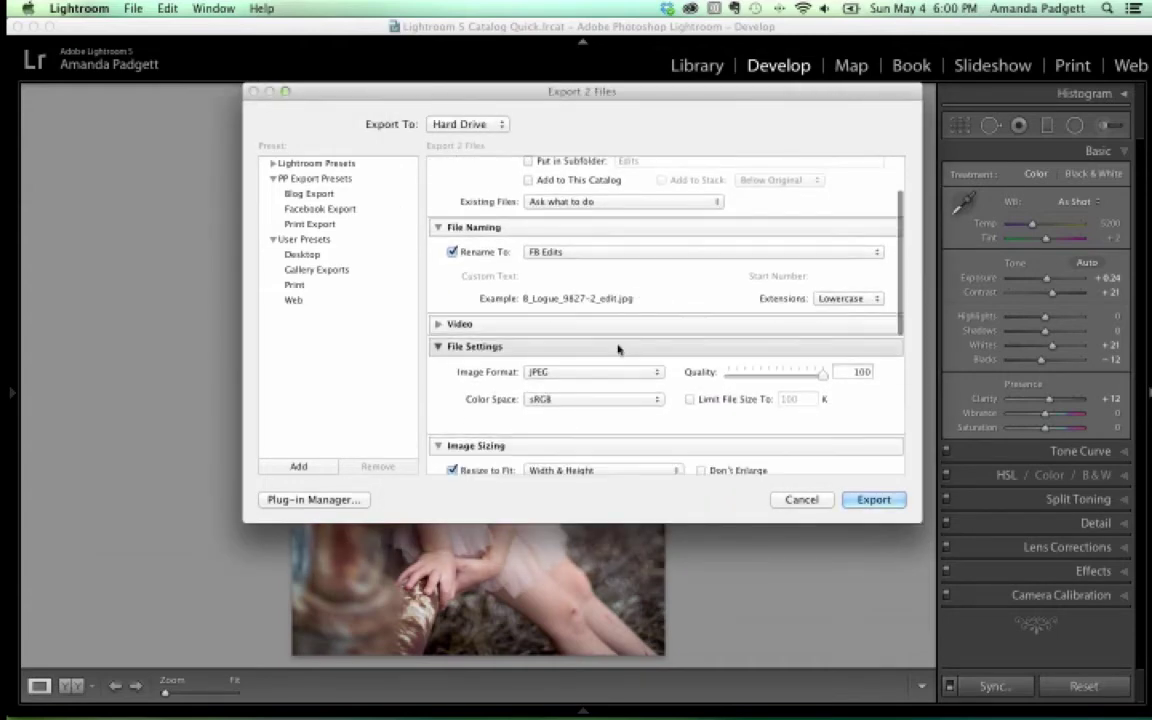
left_click(578, 402)
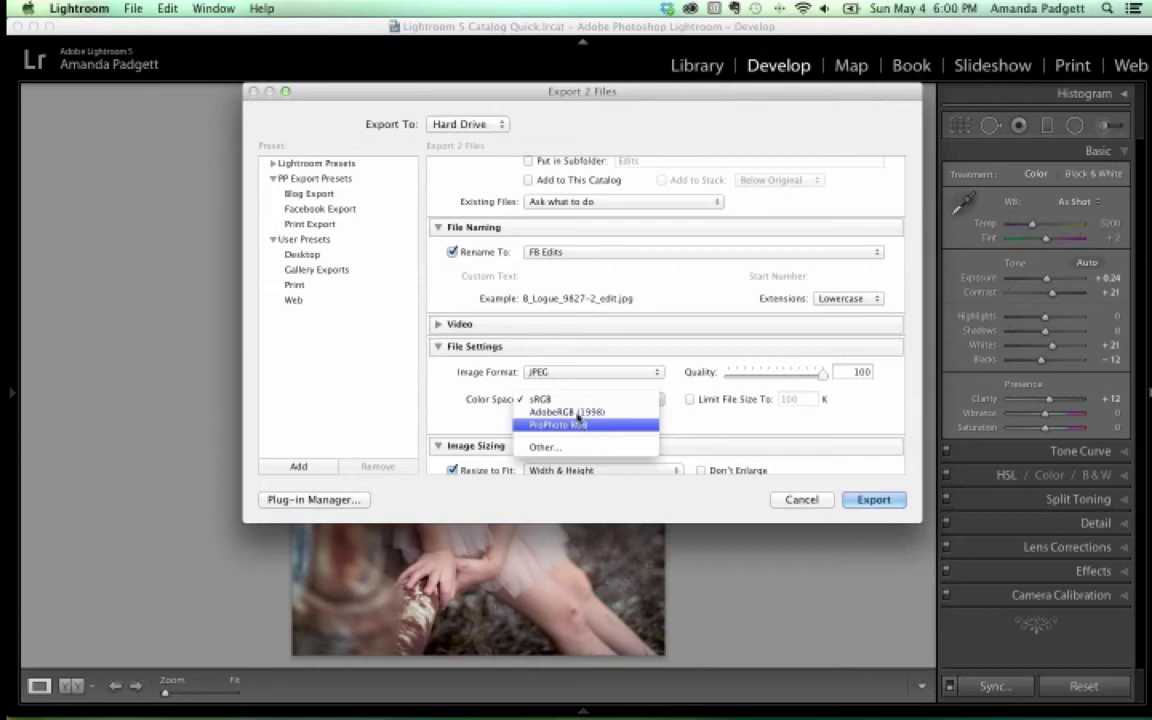
left_click(580, 401)
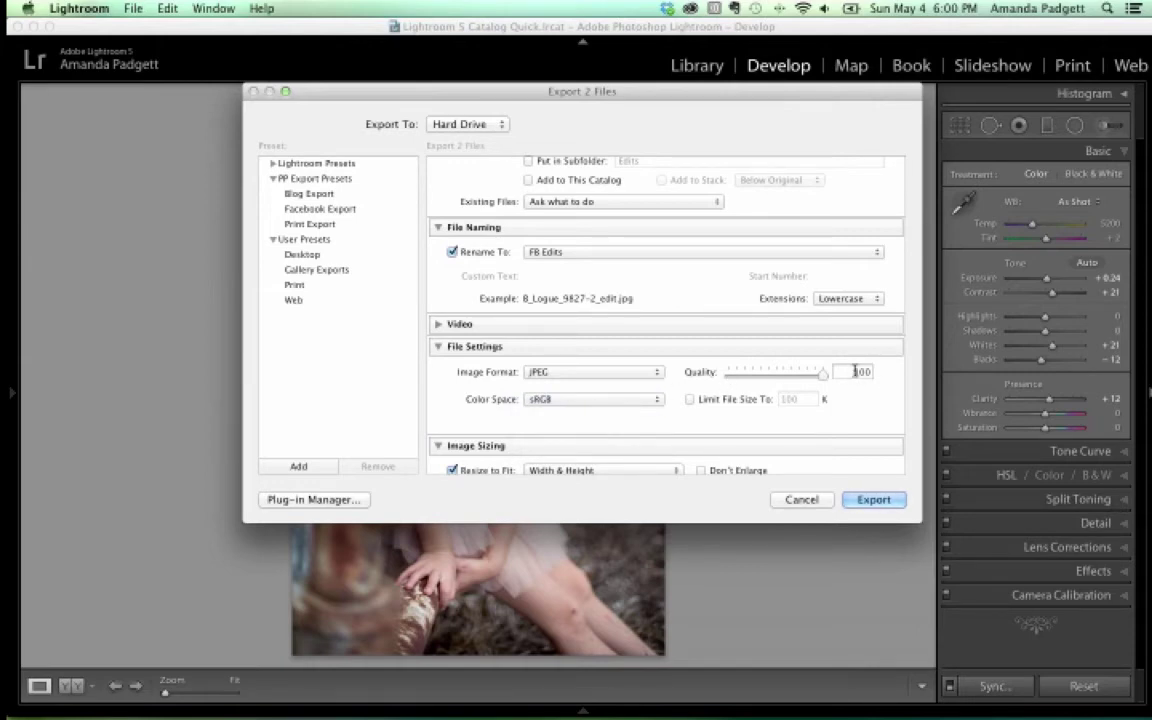
scroll(620, 393, "down", 3)
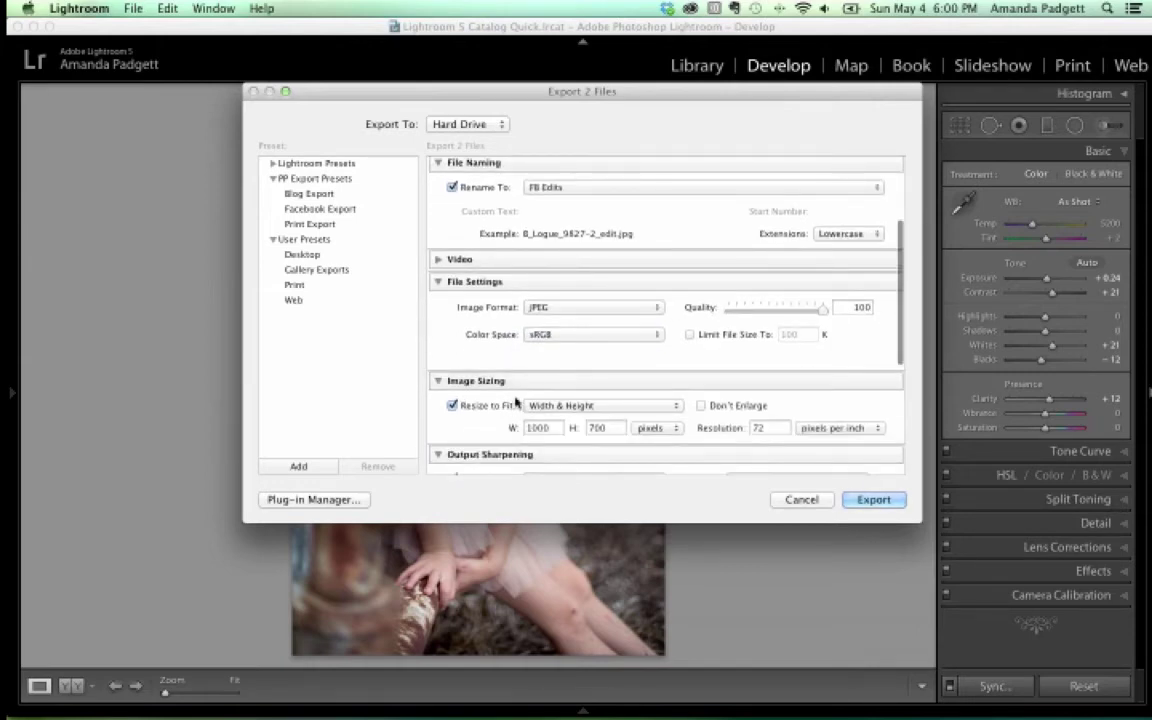
Change the export Resolution from 72 to 300, keeping the 1000 × 700 Resize to Fit
scroll(462, 367, "down", 2)
left_click(451, 366)
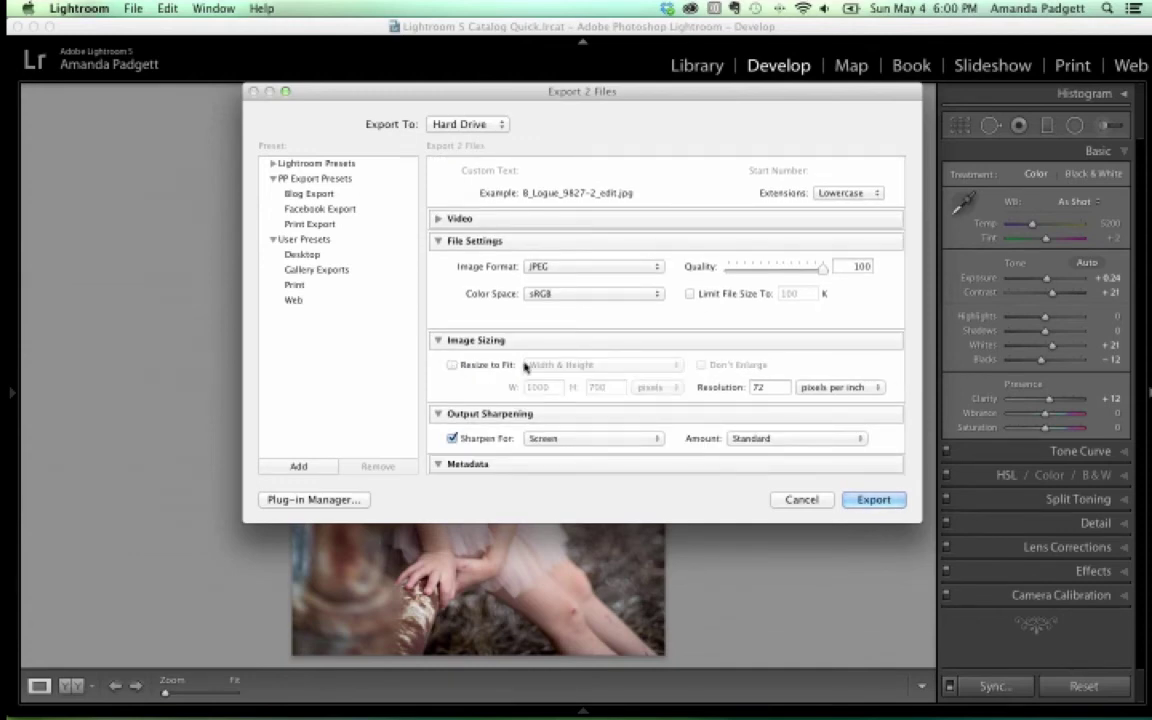
double_click(766, 388)
type("300")
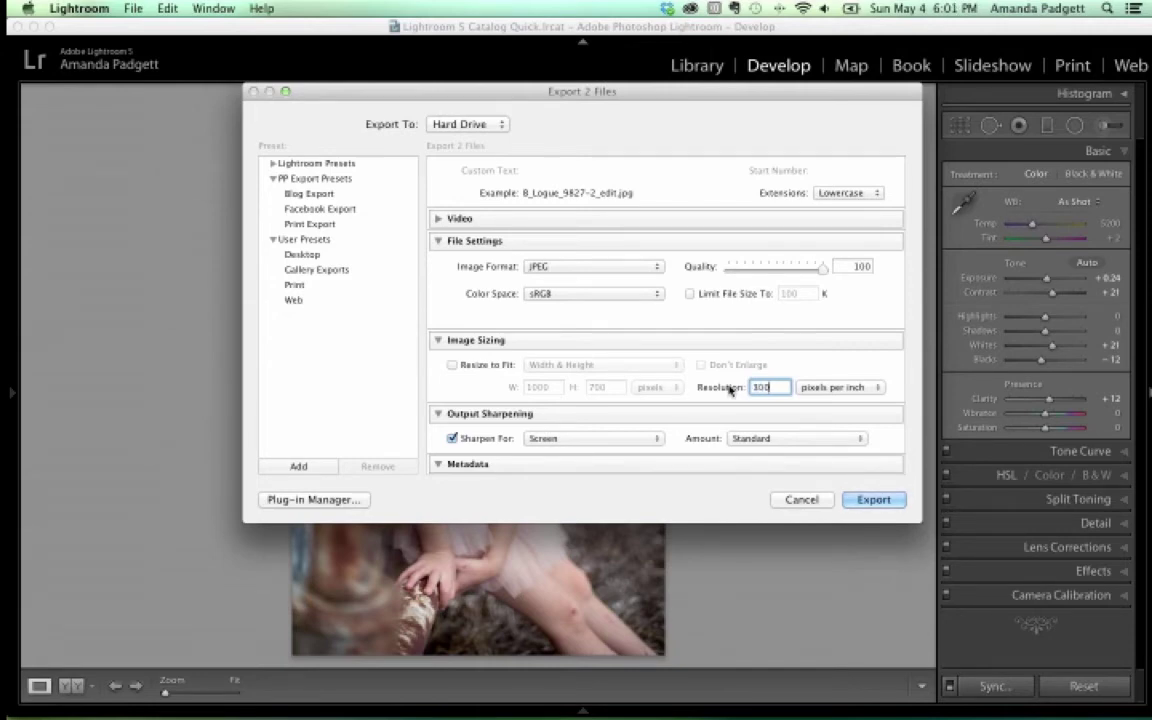
left_click(452, 366)
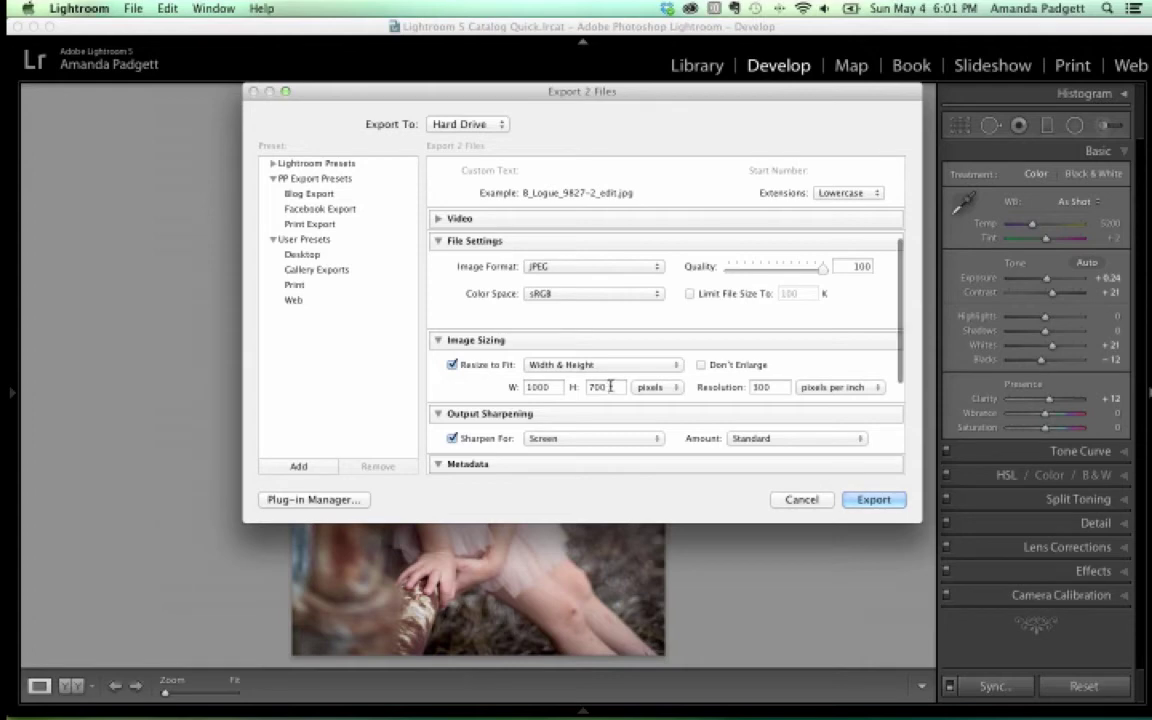
double_click(760, 387)
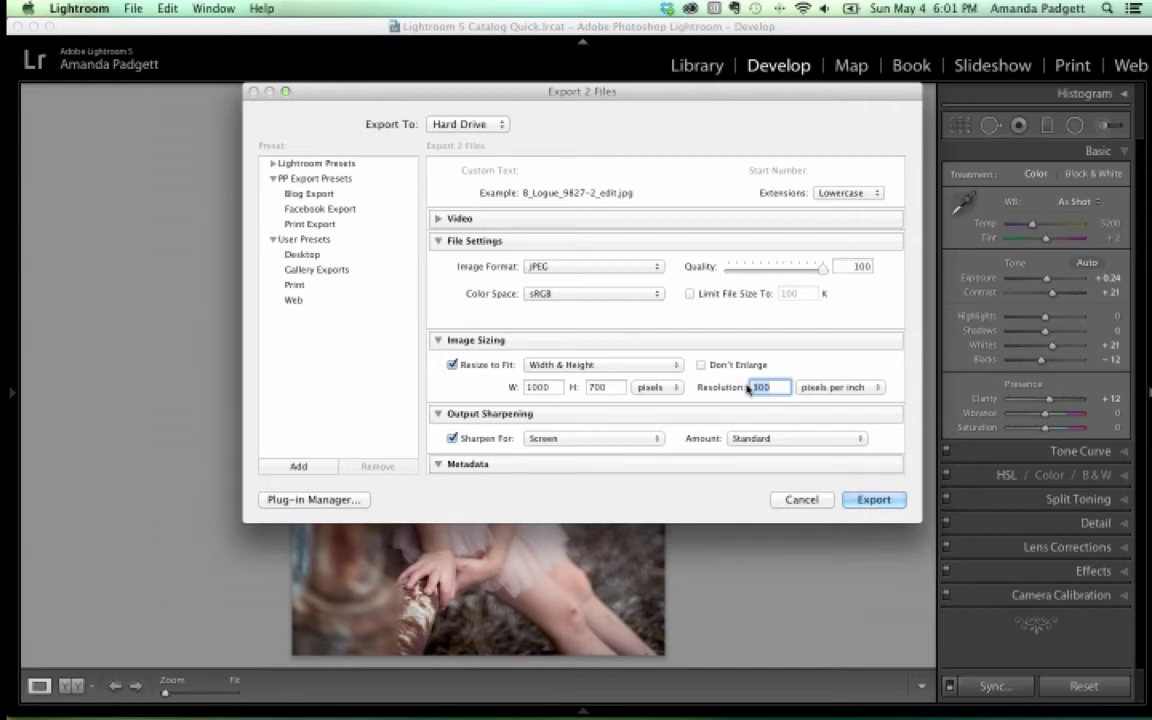
Turn off resizing and set output sharpening to Matte Paper at Standard amount
left_click(452, 365)
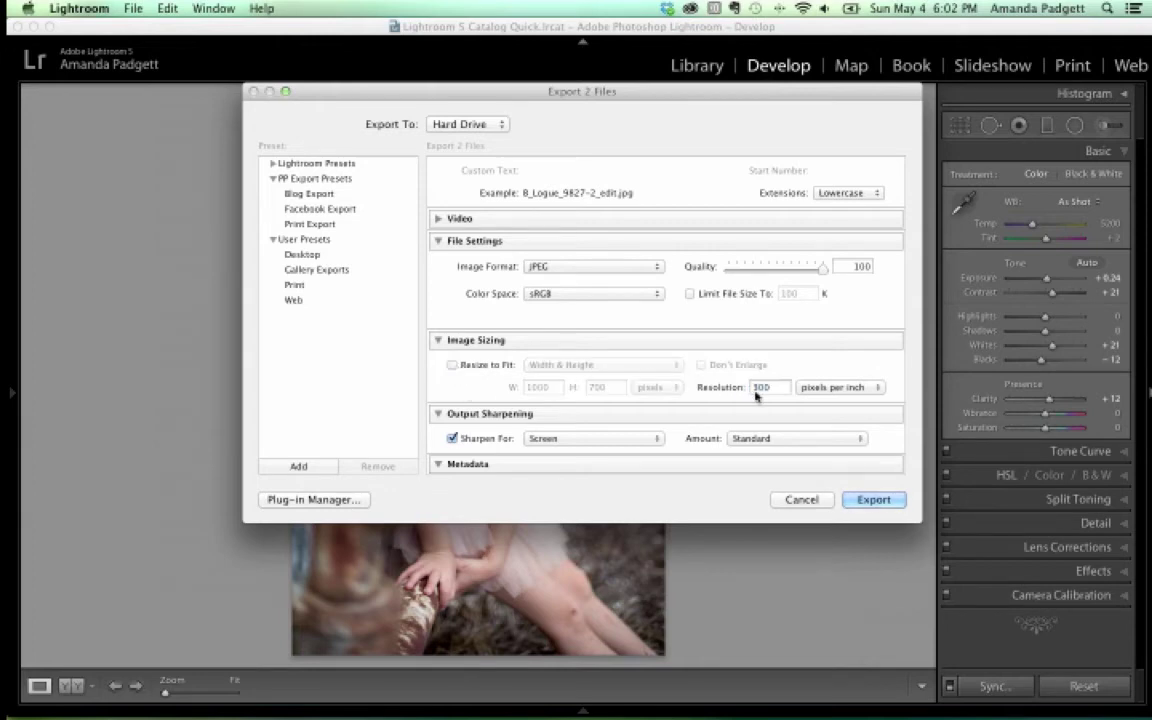
left_click(571, 439)
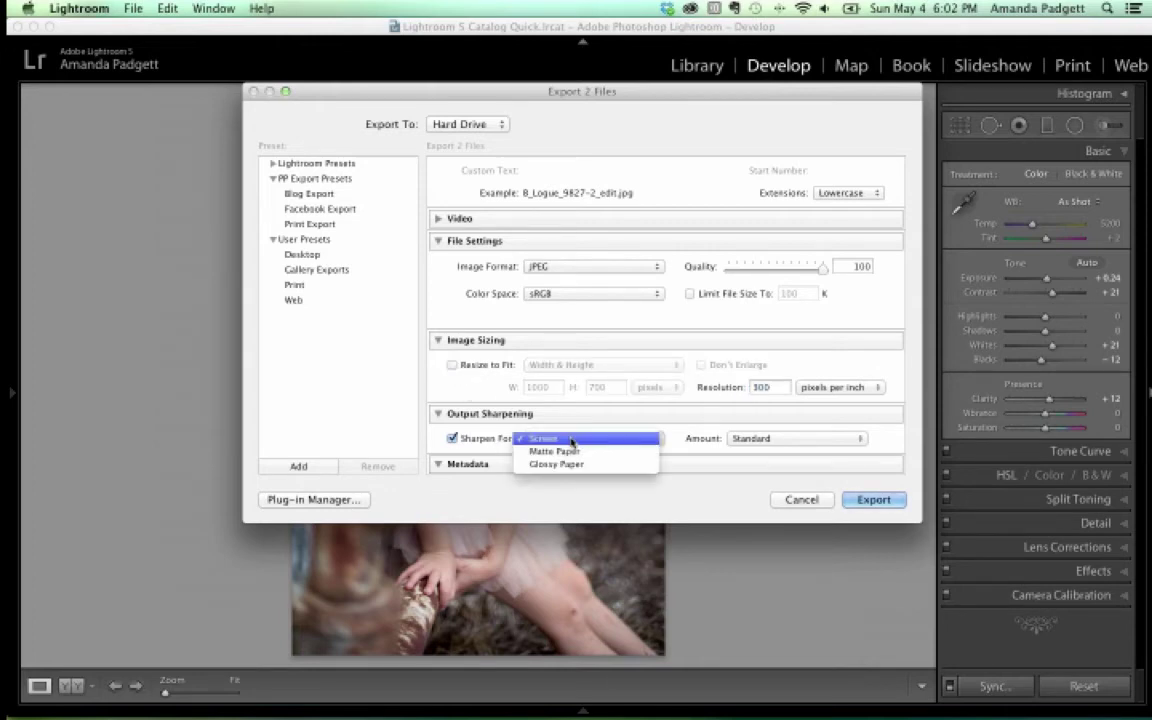
left_click(572, 452)
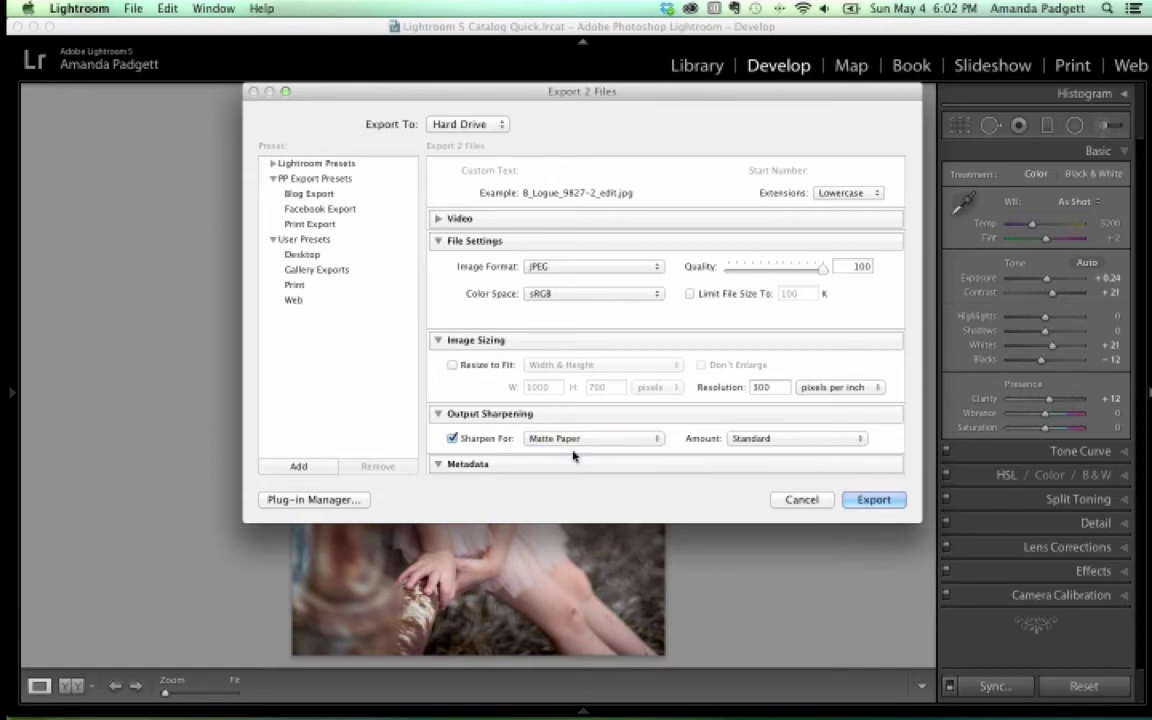
left_click(780, 438)
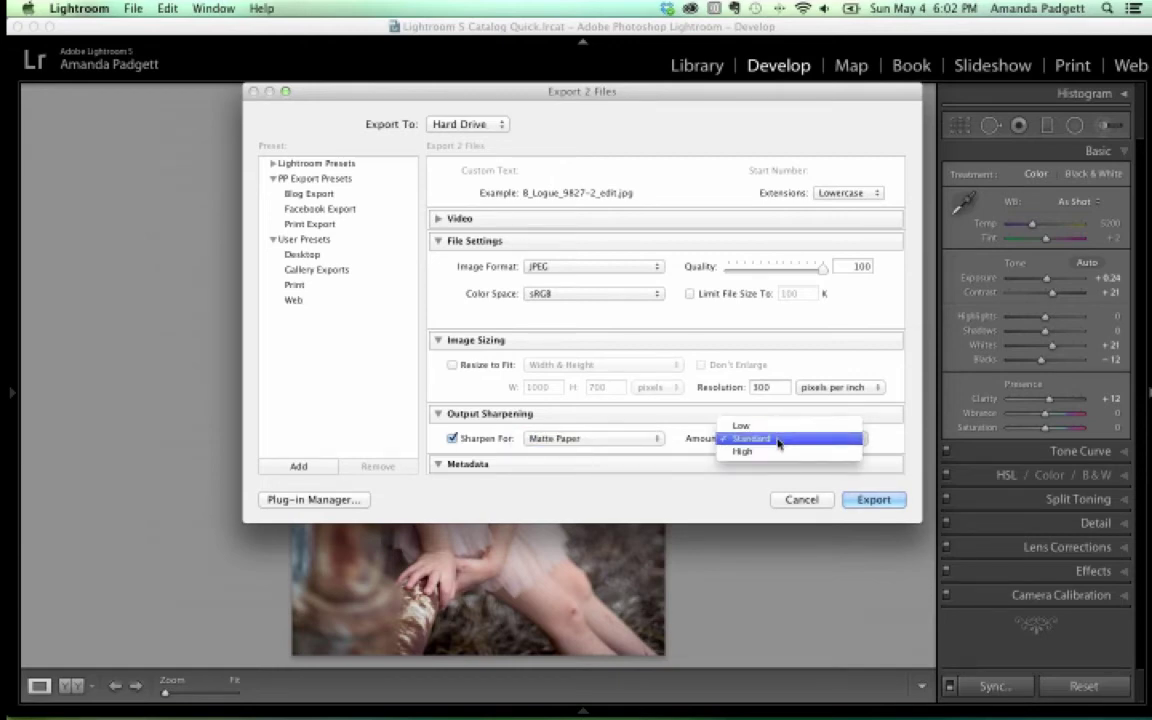
left_click(780, 440)
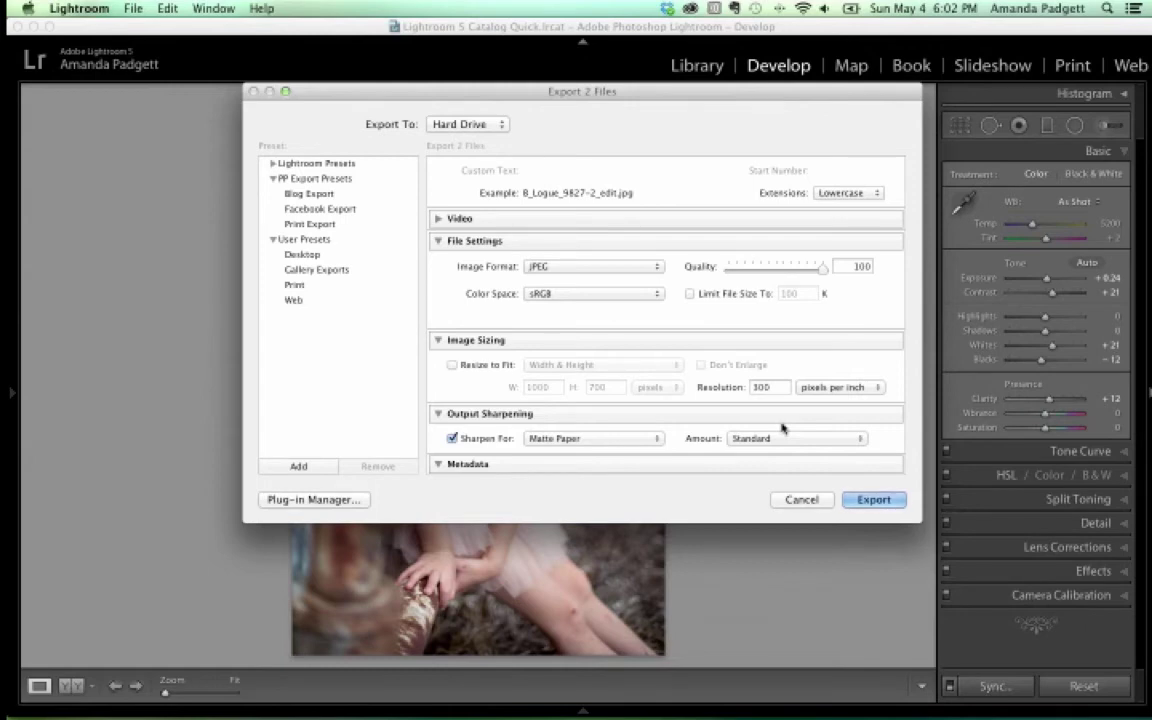
Switch output sharpening to Screen, then settle back on Matte Paper
left_click(657, 438)
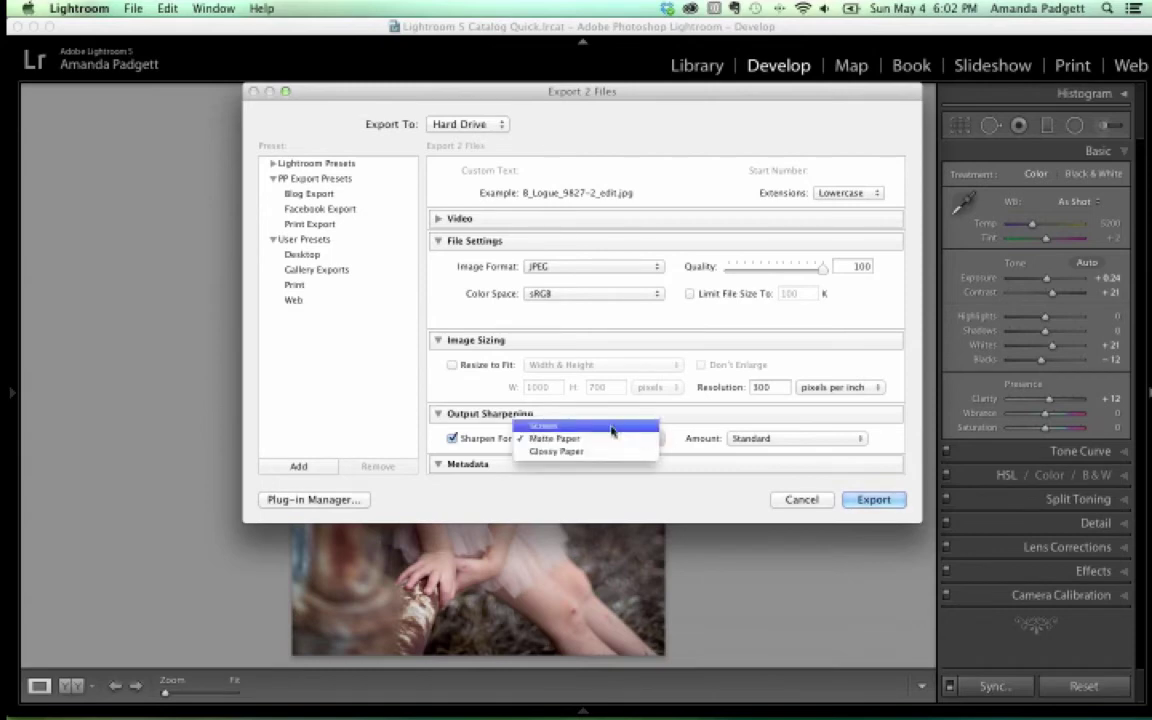
left_click(612, 430)
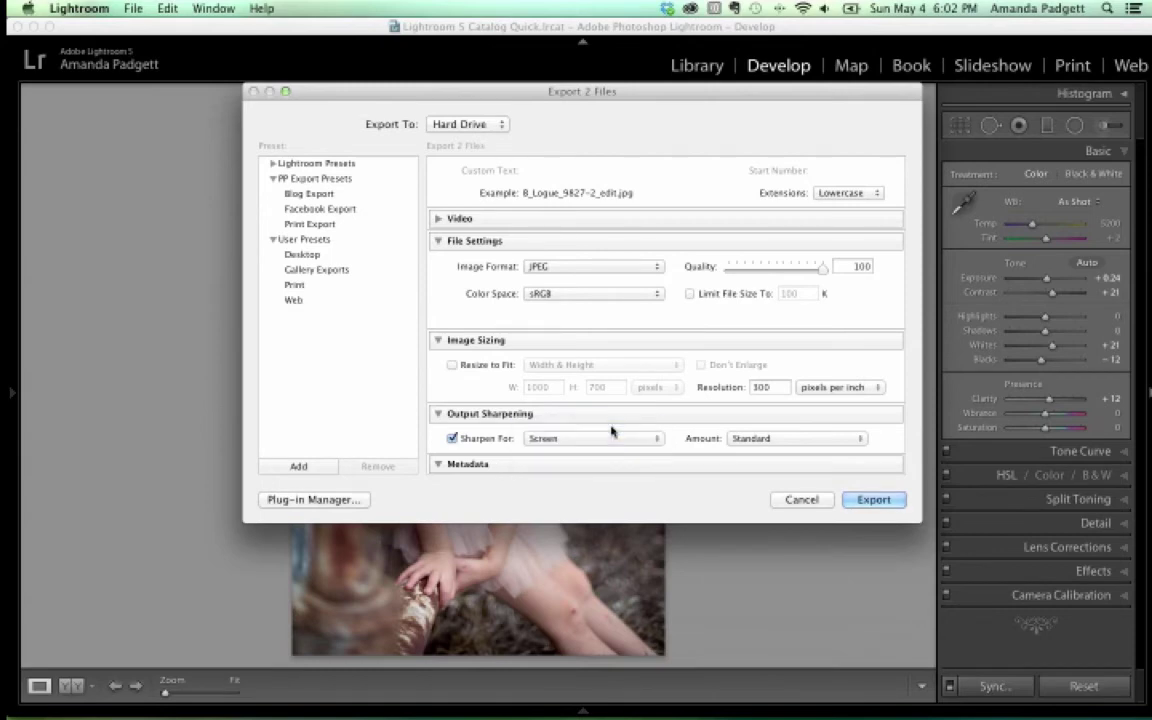
left_click(762, 440)
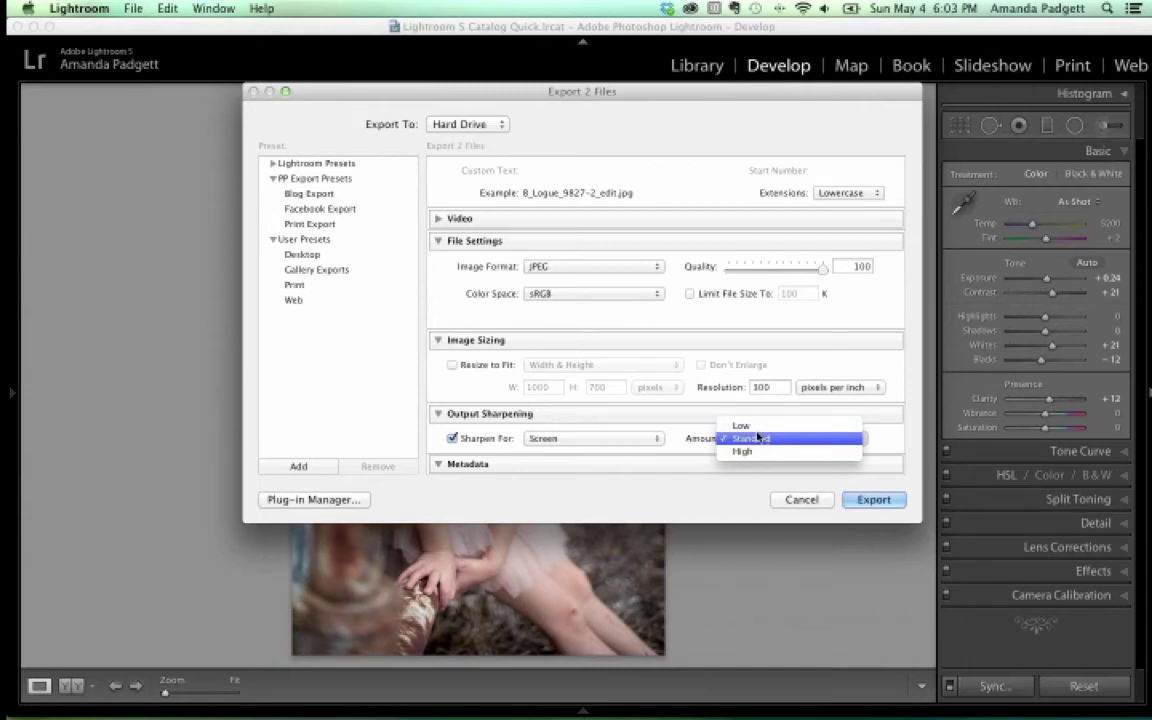
left_click(686, 437)
scroll(679, 436, "down", 2)
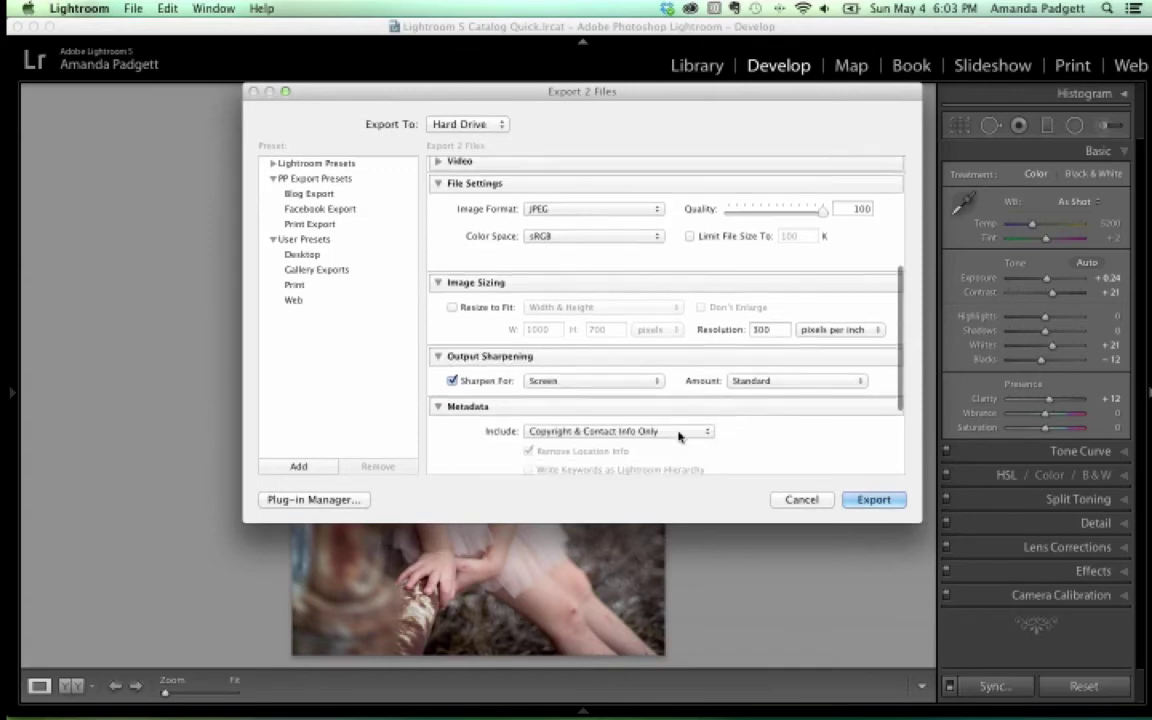
left_click(598, 381)
left_click(562, 394)
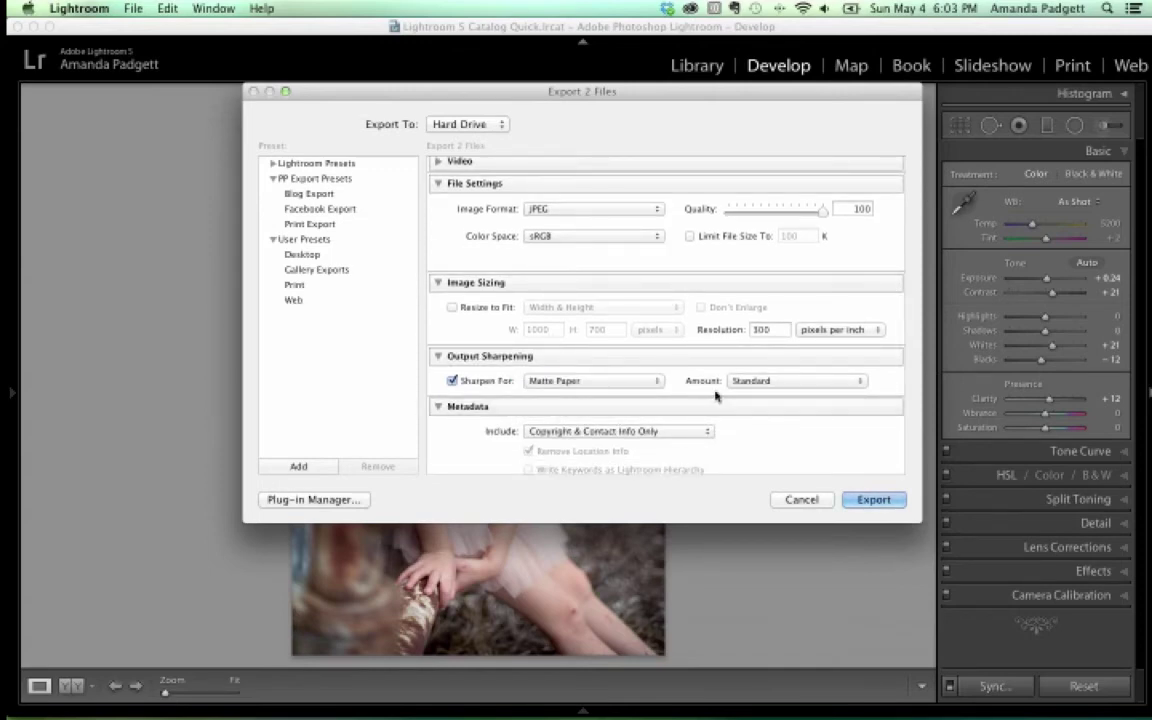
scroll(715, 395, "down", 3)
scroll(610, 393, "down", 2)
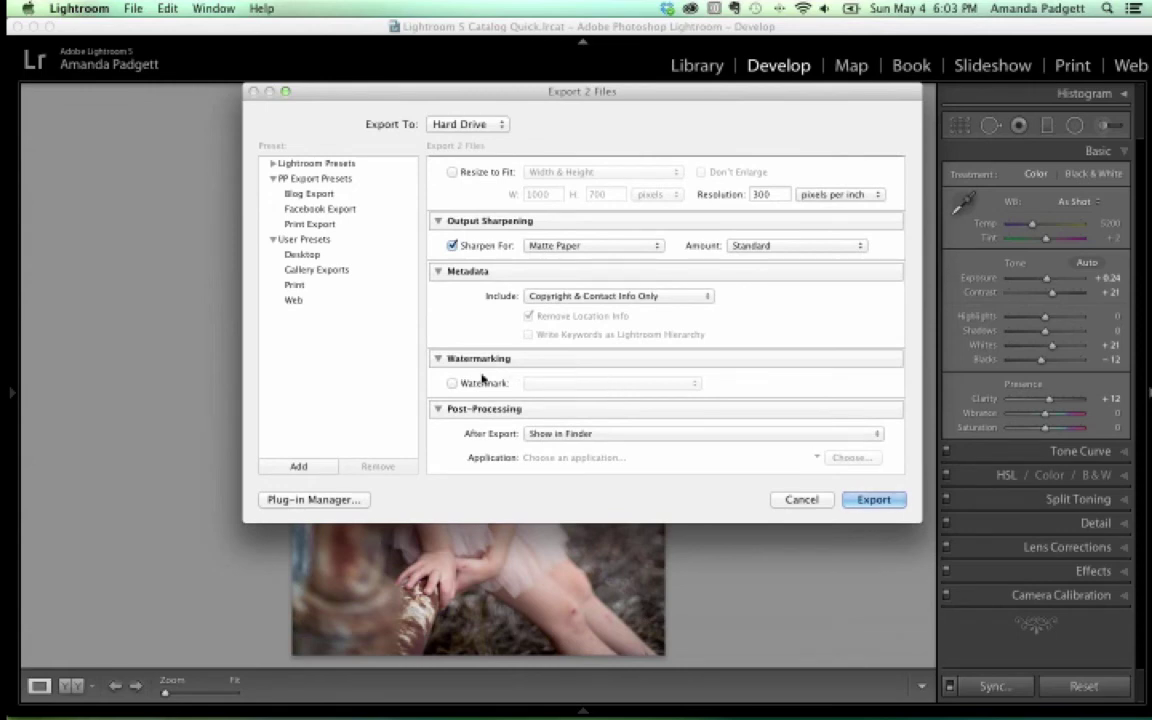
Leave the watermark off and export the two files
left_click(452, 383)
left_click(560, 384)
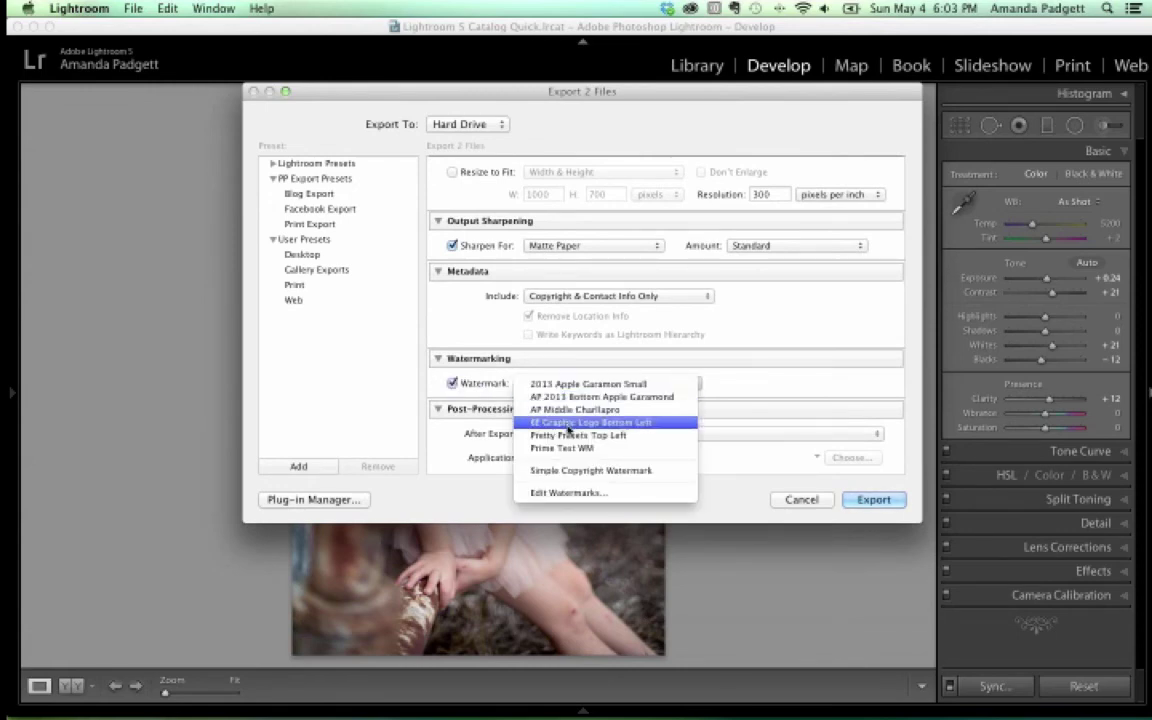
left_click(464, 385)
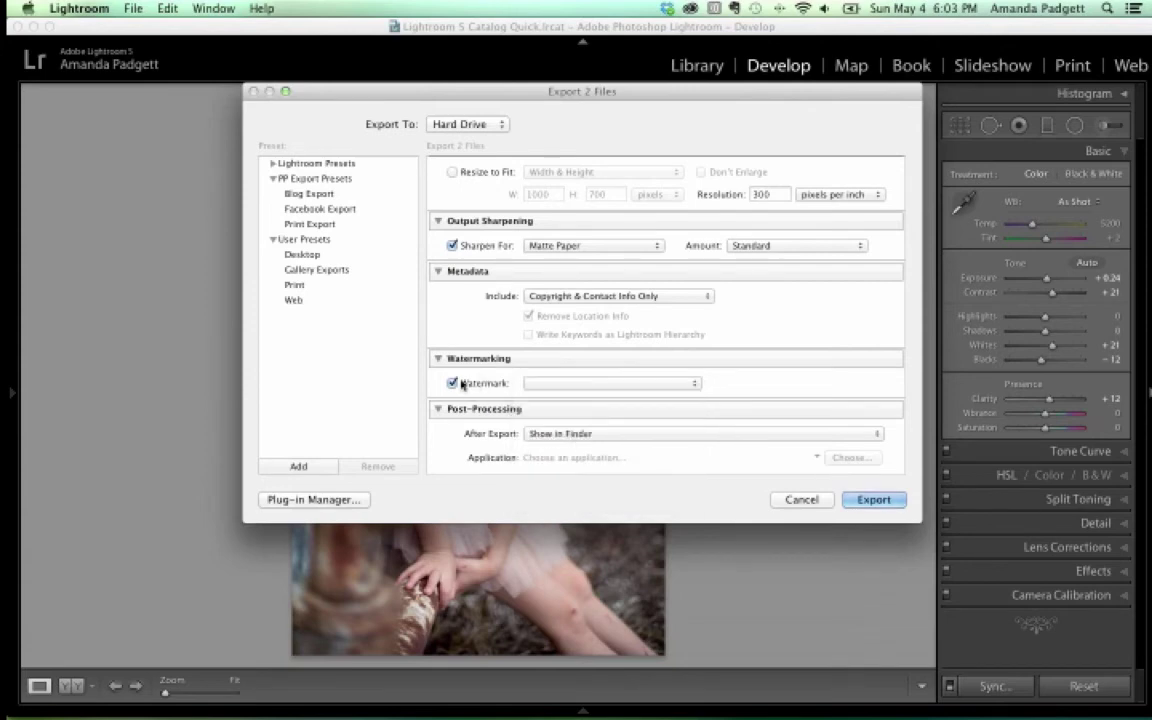
left_click(455, 385)
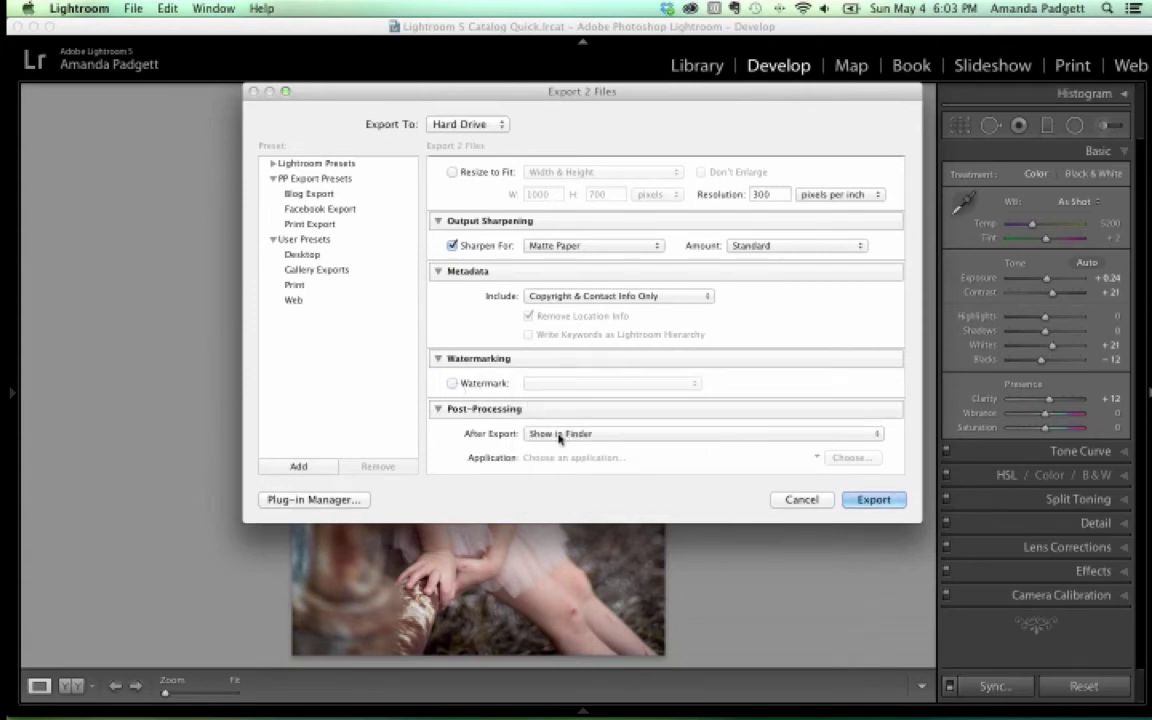
left_click(874, 500)
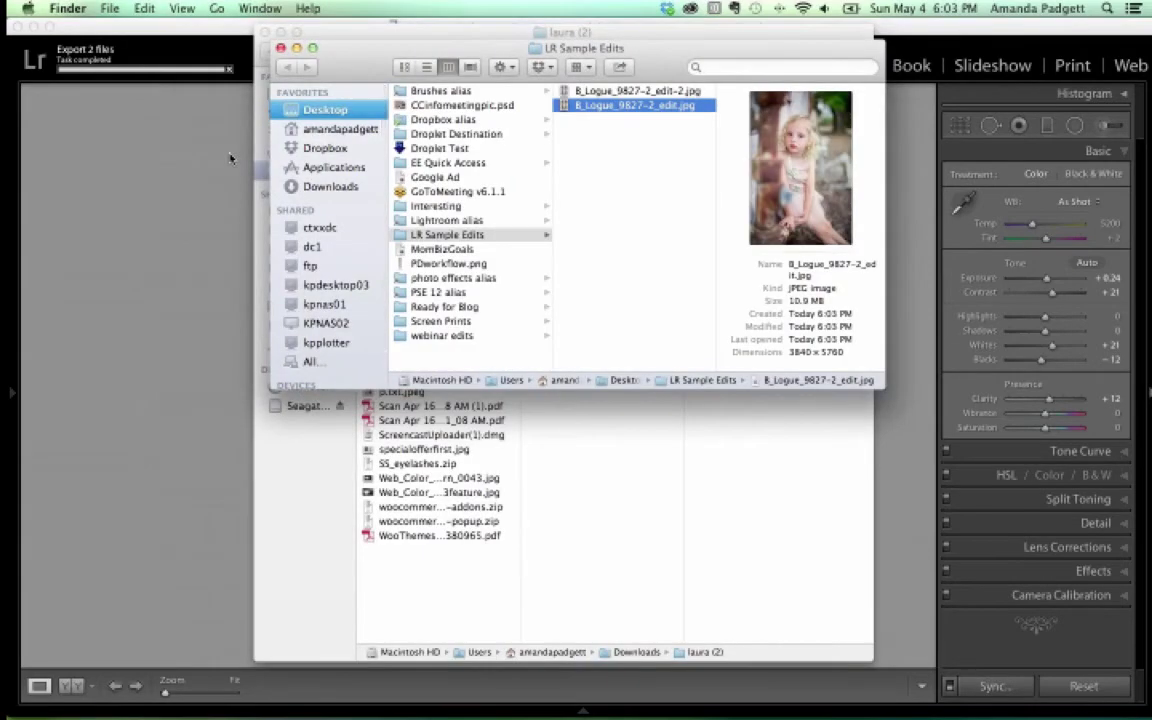
Select both B_Logue edit JPEGs in LR Sample Edits and open them in Preview
left_click(605, 91, "shift")
double_click(598, 96)
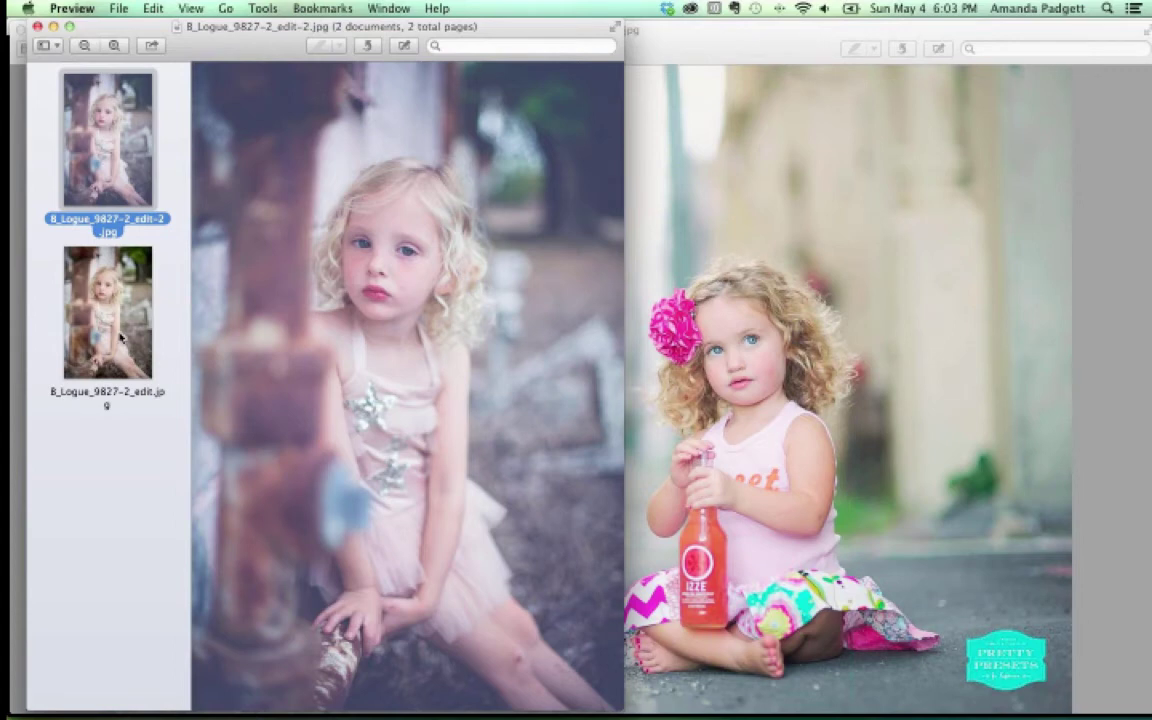
Compare B_Logue_9827-2_edit.jpg with the cooler edit-2.jpg, close Preview, and return to Lightroom
left_click(121, 338)
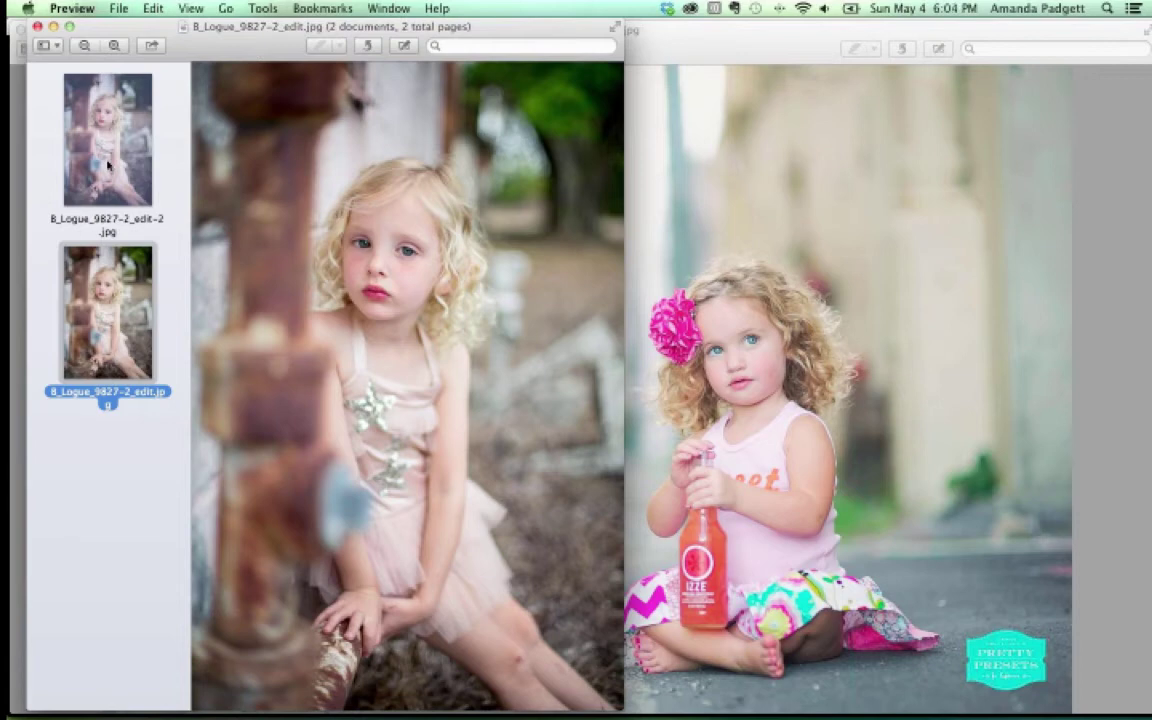
left_click(138, 160)
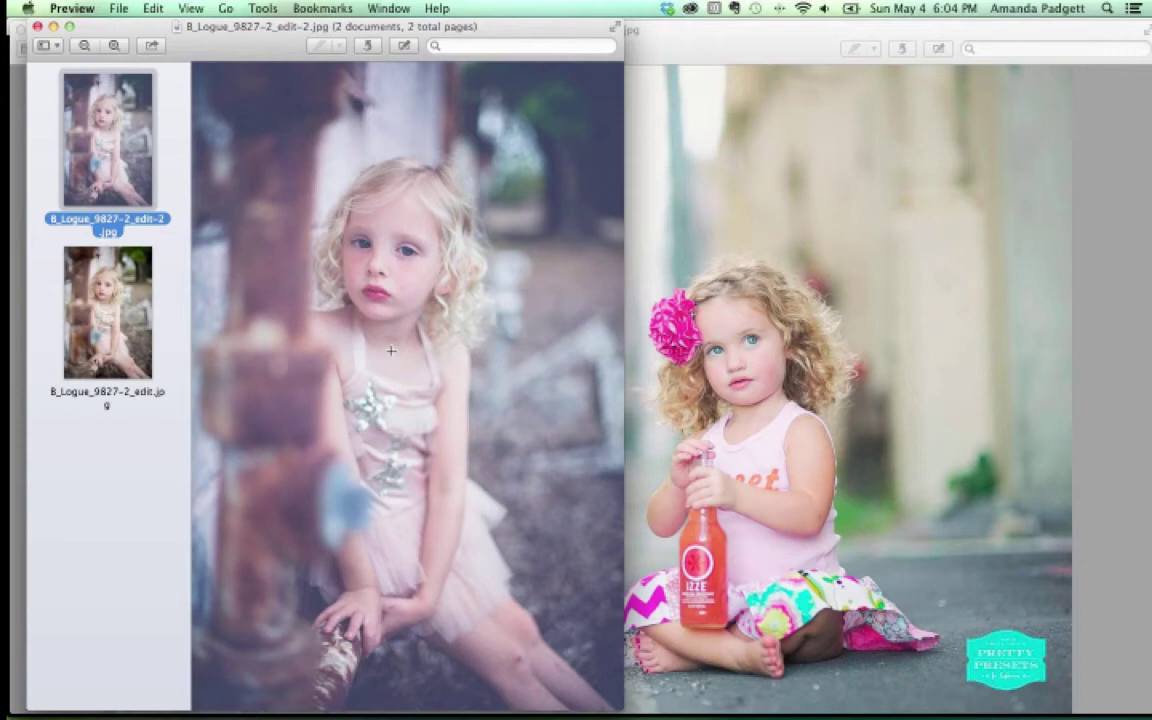
left_click(37, 26)
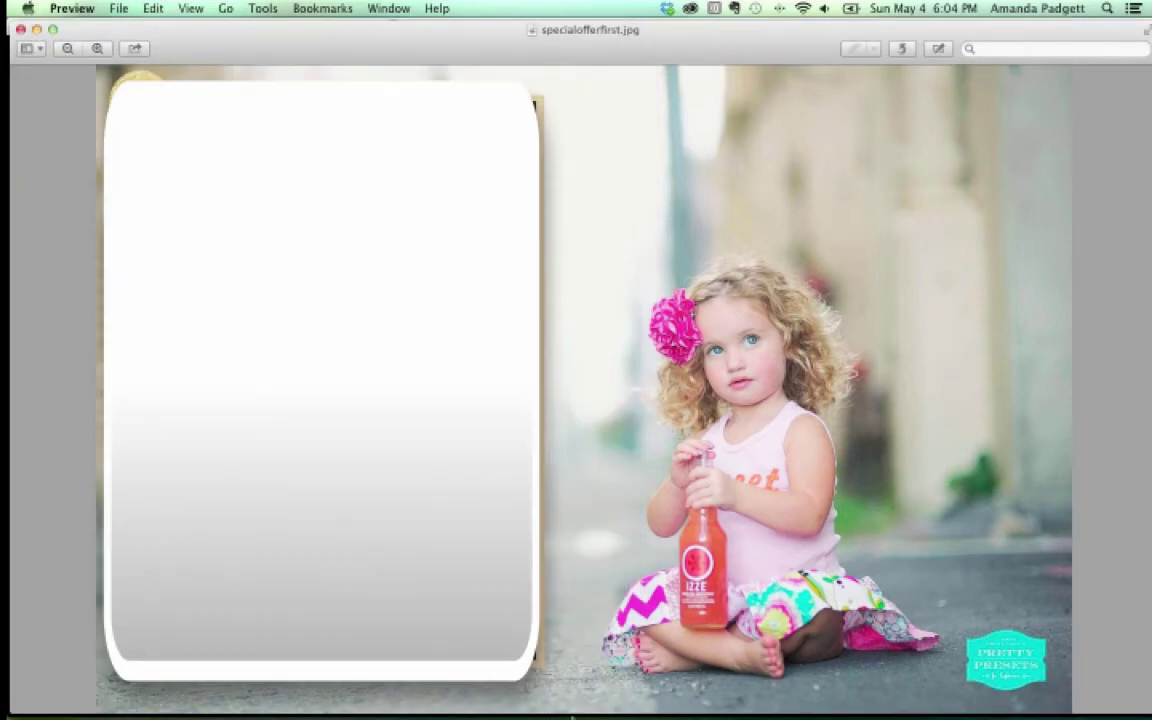
mouse_move(700, 700)
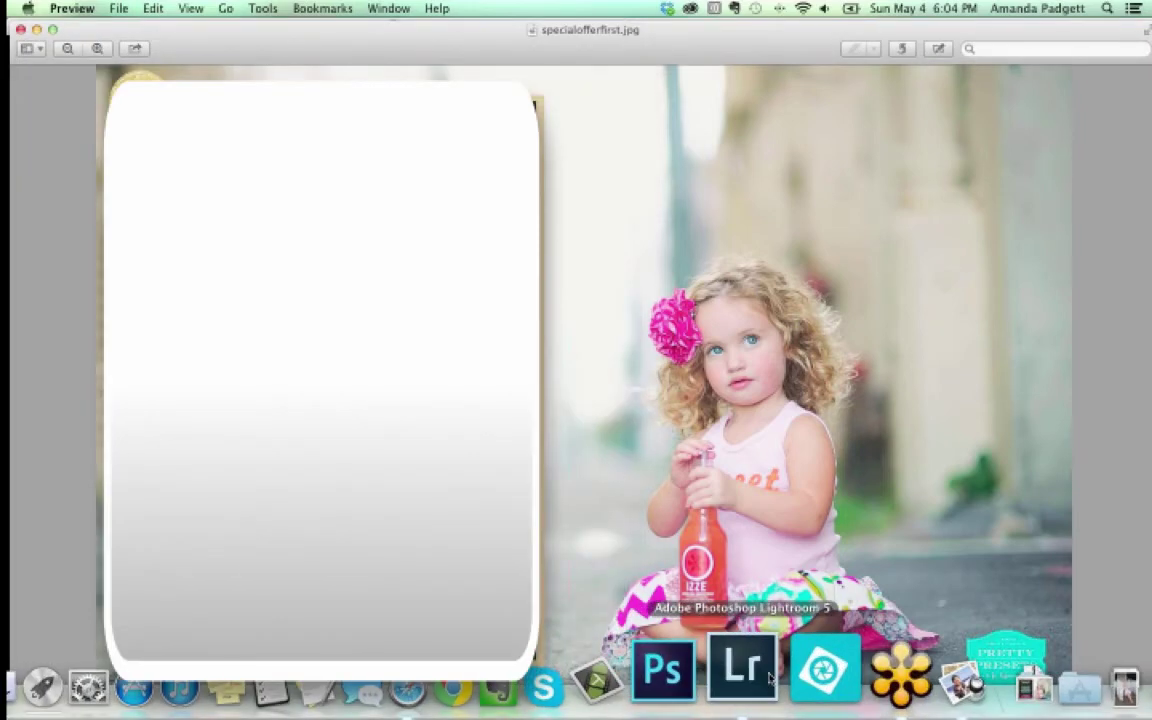
left_click(770, 678)
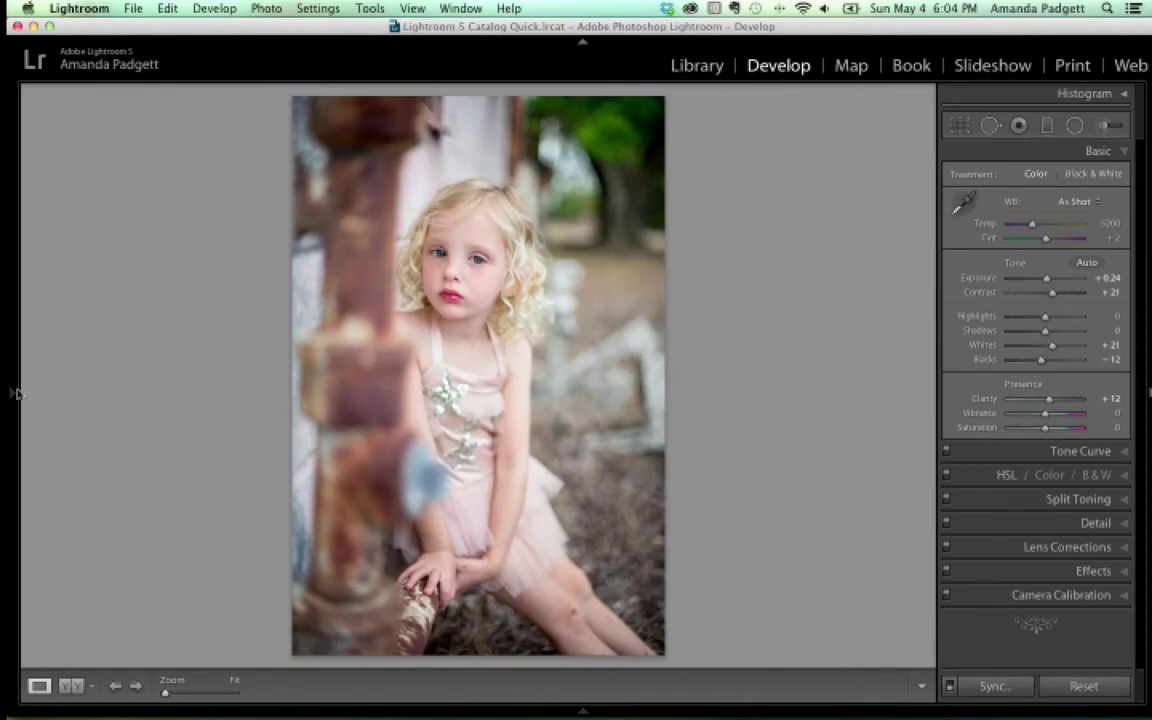
Show the left panel and scroll Presets to the PP LR4-5 Workflow Clean Edit Presets folder
left_click(15, 394)
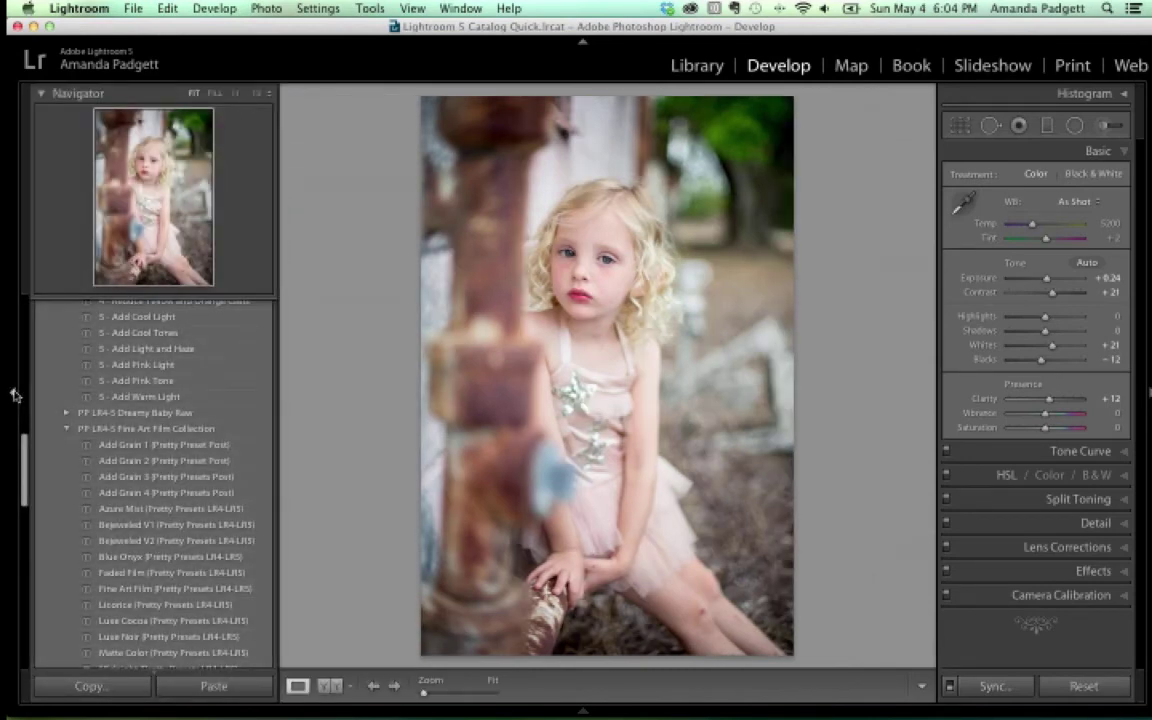
scroll(82, 435, "down", 7)
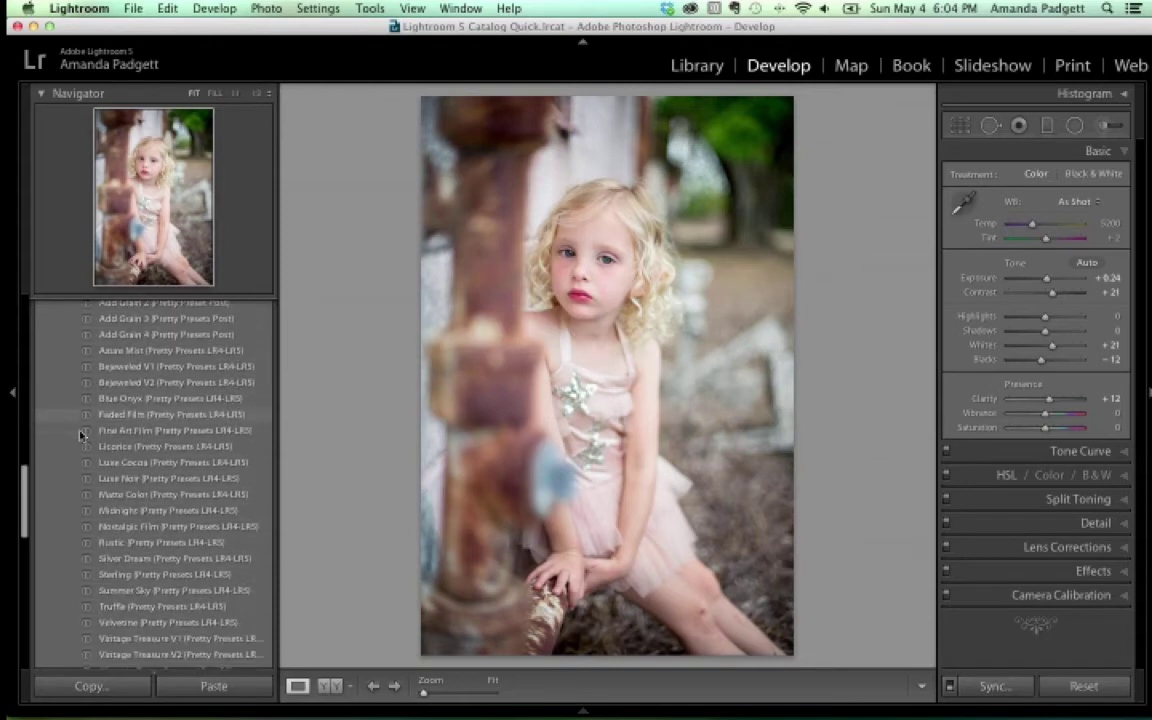
scroll(82, 435, "down", 2)
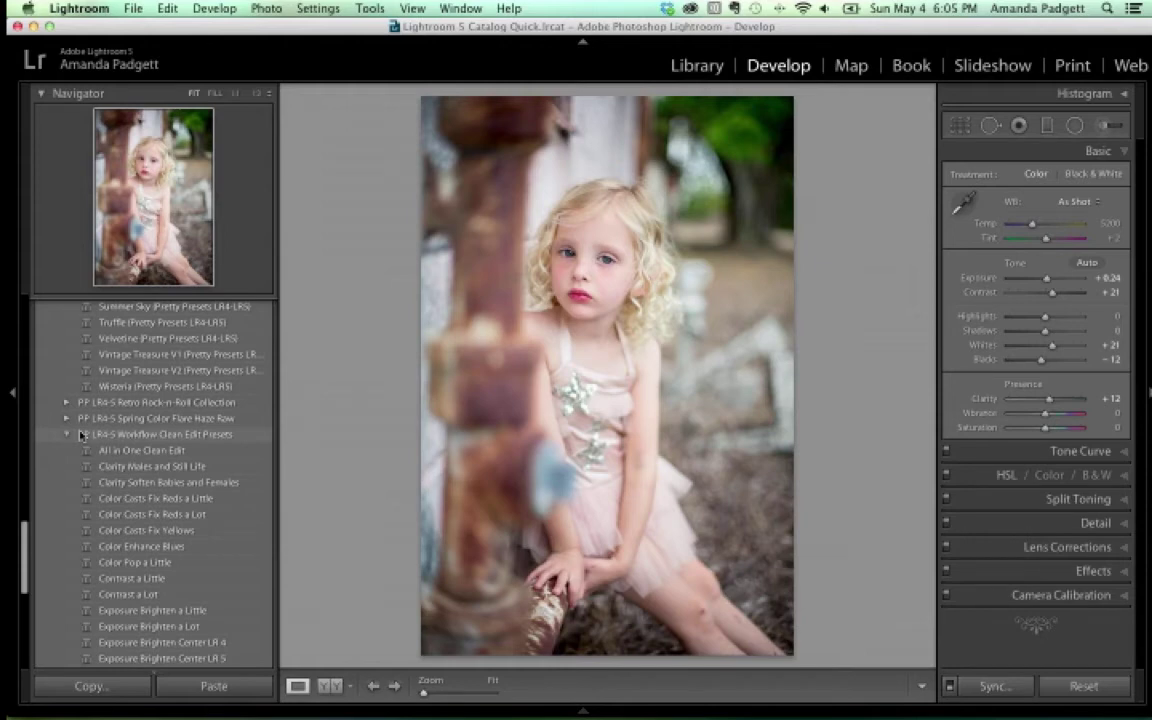
scroll(80, 434, "down", 5)
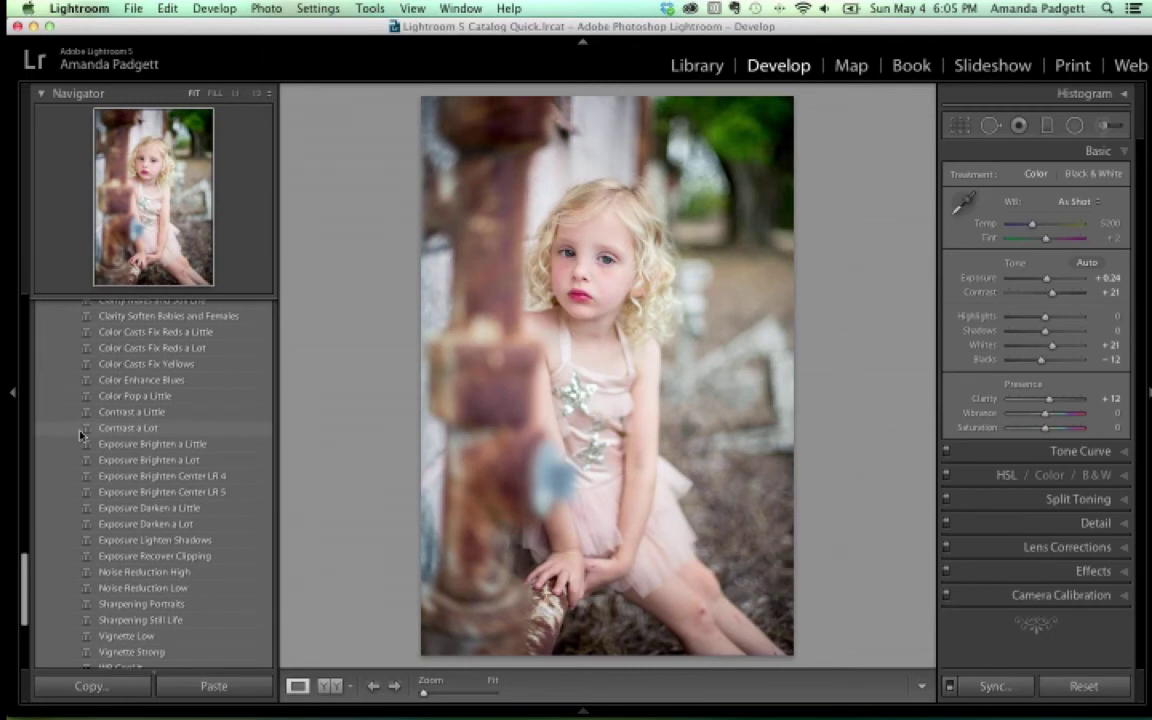
scroll(82, 434, "up", 4)
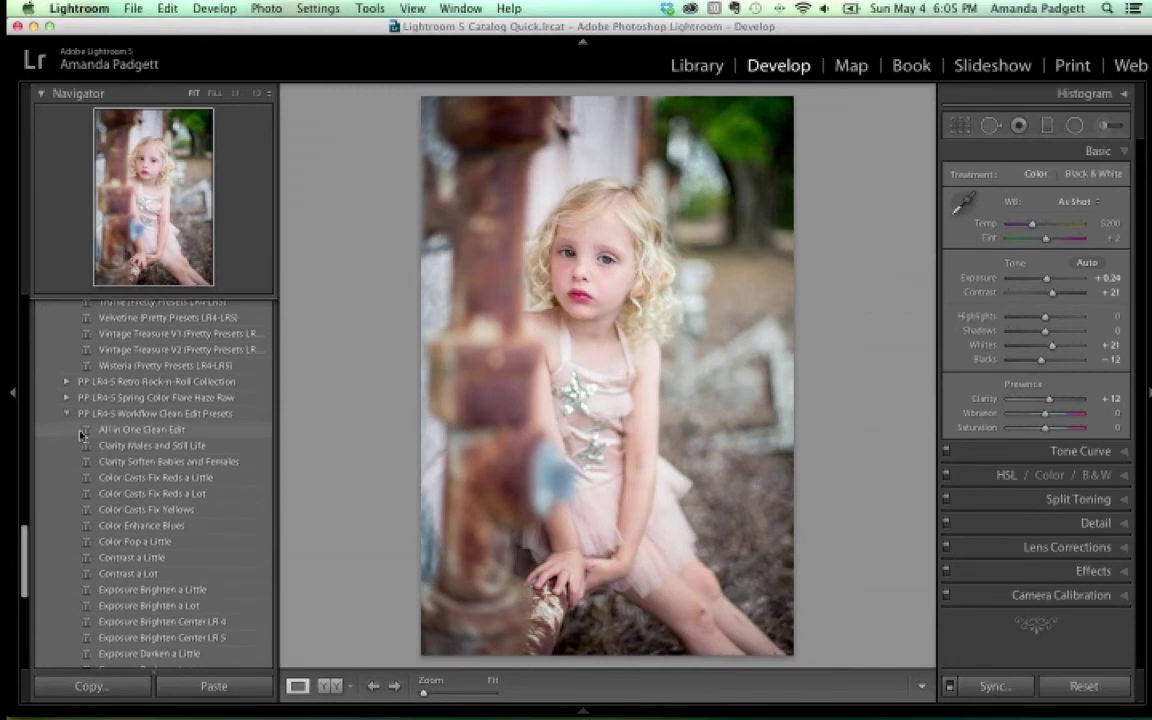
scroll(82, 434, "up", 4)
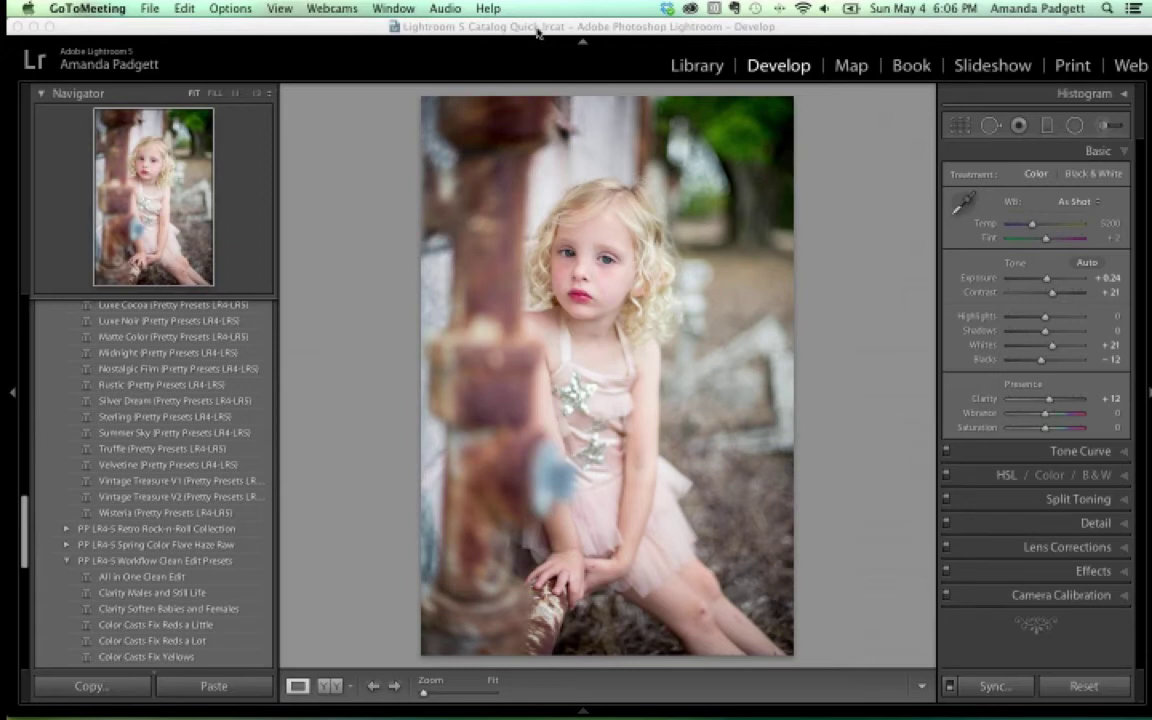
Reactivate Lightroom and open the Import dialog to move photos into May 4th LR Samples
left_click(140, 27)
left_click(134, 8)
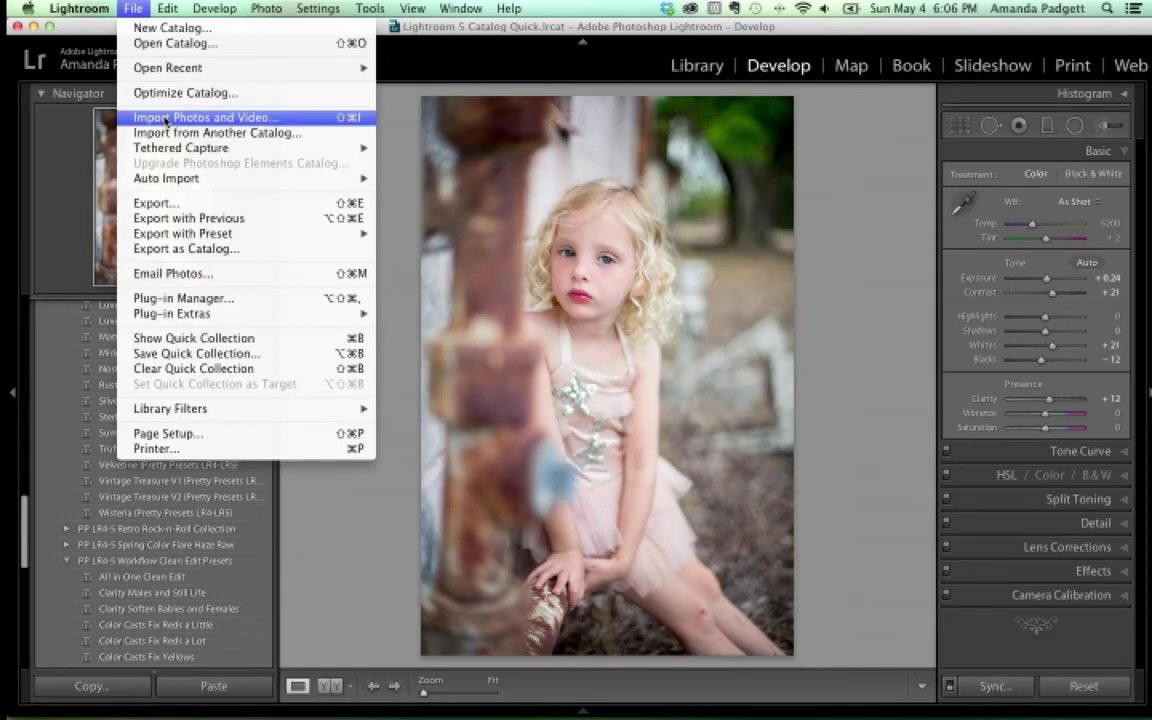
left_click(166, 118)
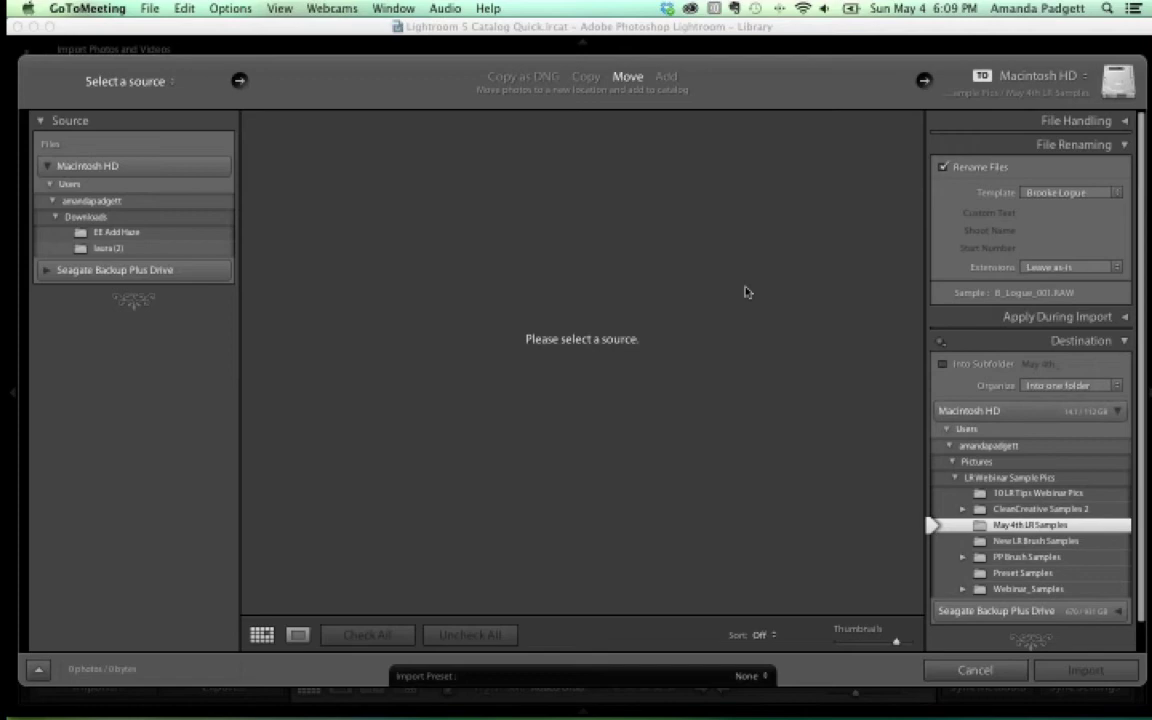
left_click(330, 293)
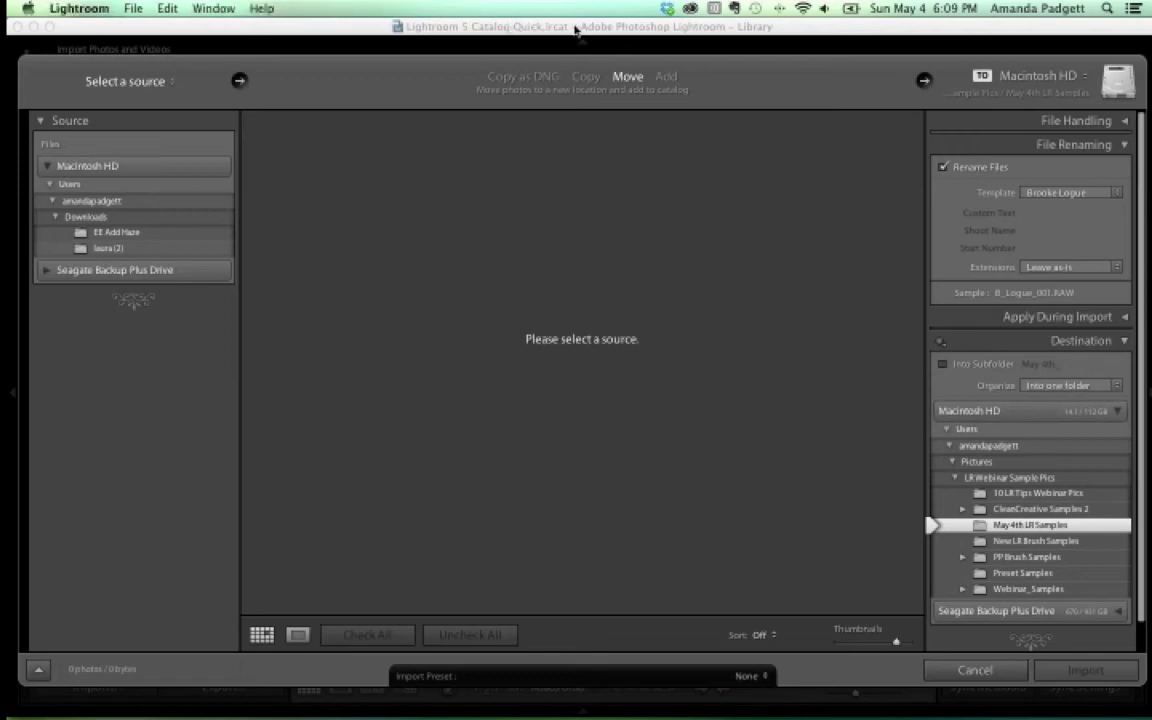
Cancel the Import dialog so no photos are imported
left_click(970, 669)
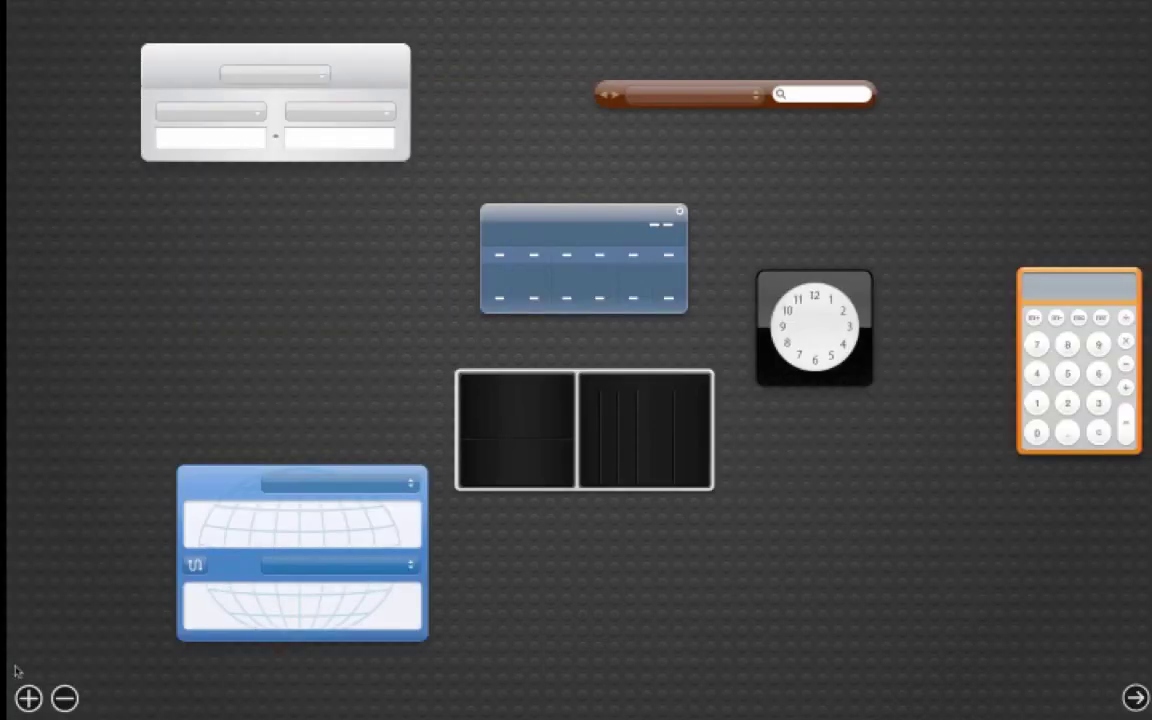
mouse_move(1145, 668)
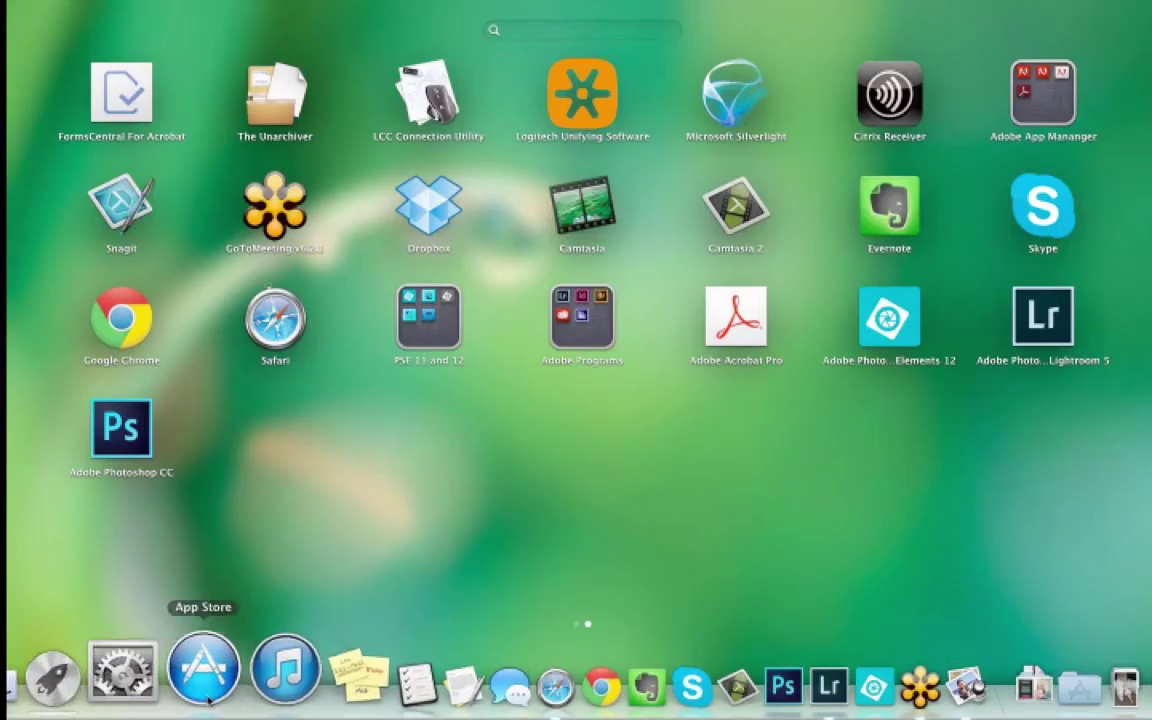
Browse the home and Pictures folders in a Finder window, then close it
left_click(62, 665)
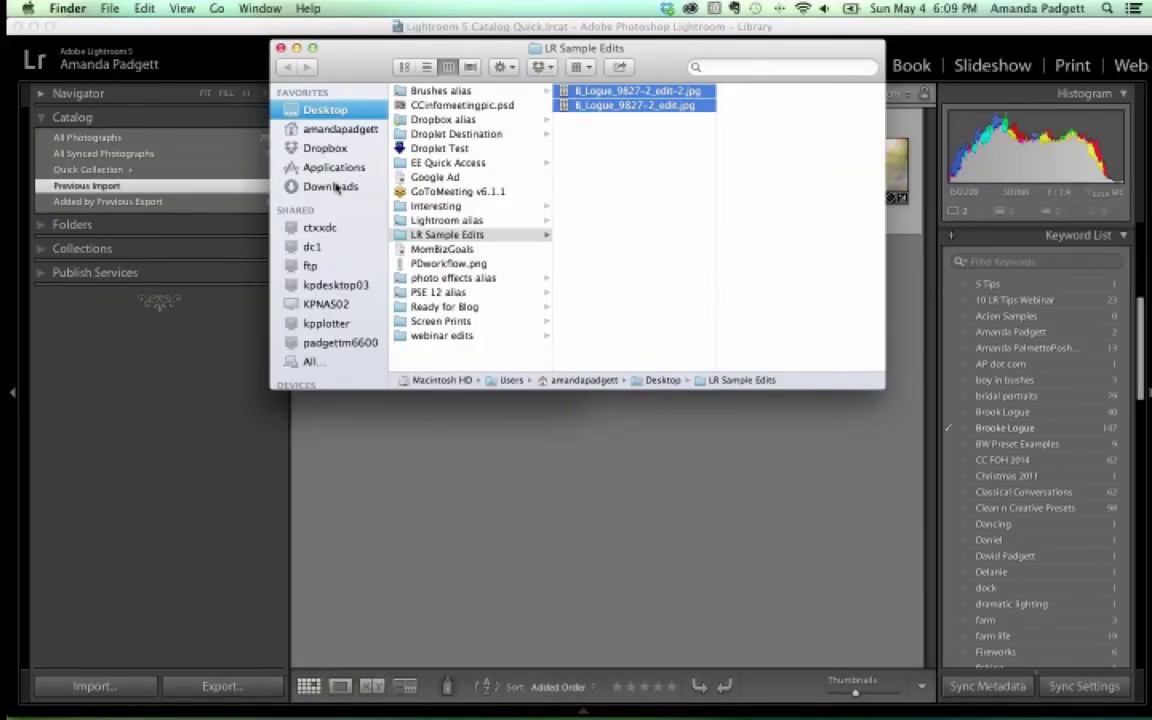
left_click(334, 131)
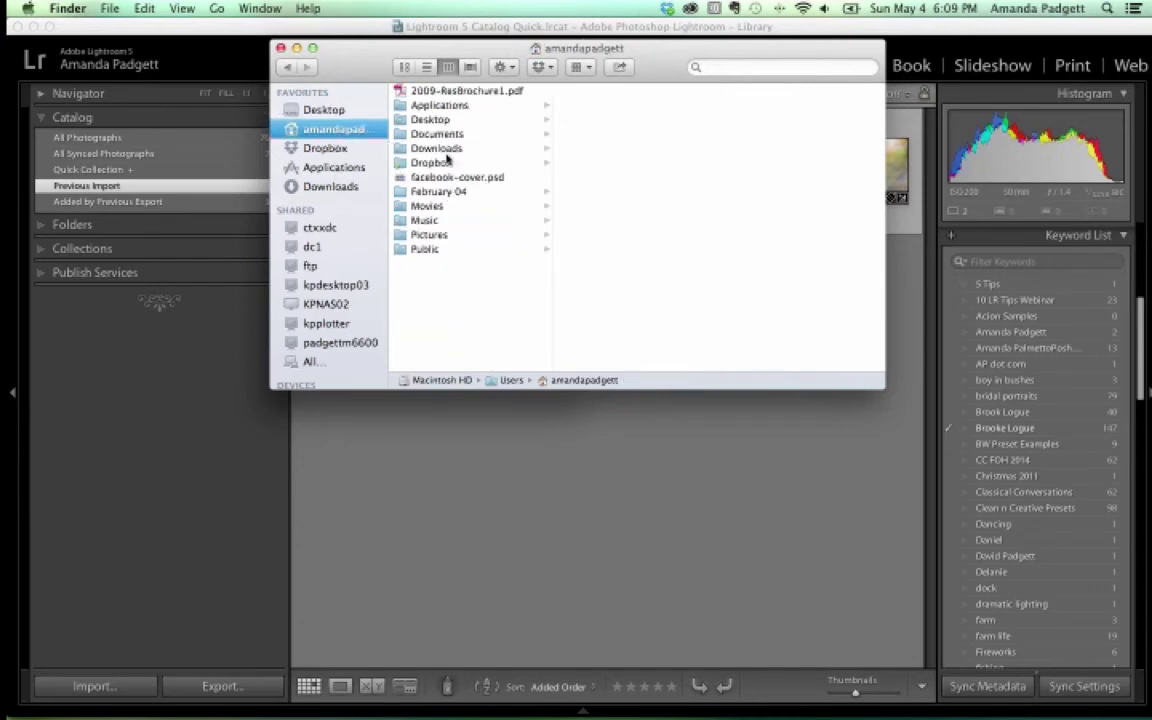
left_click(420, 236)
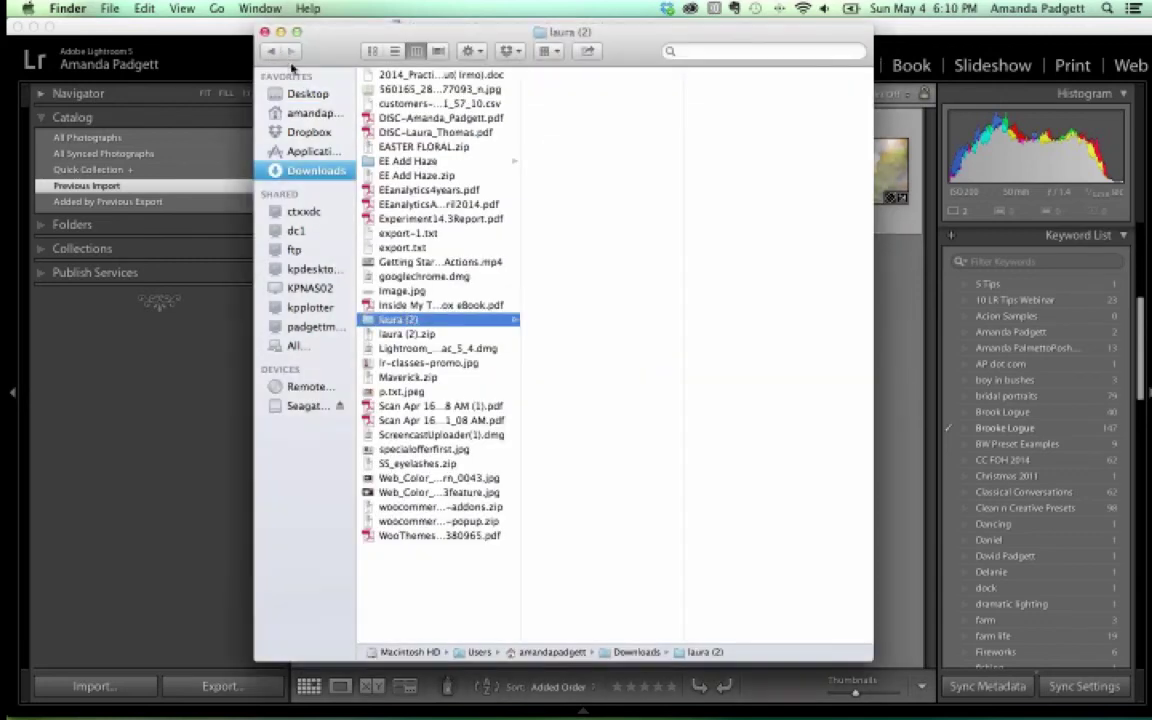
left_click(265, 31)
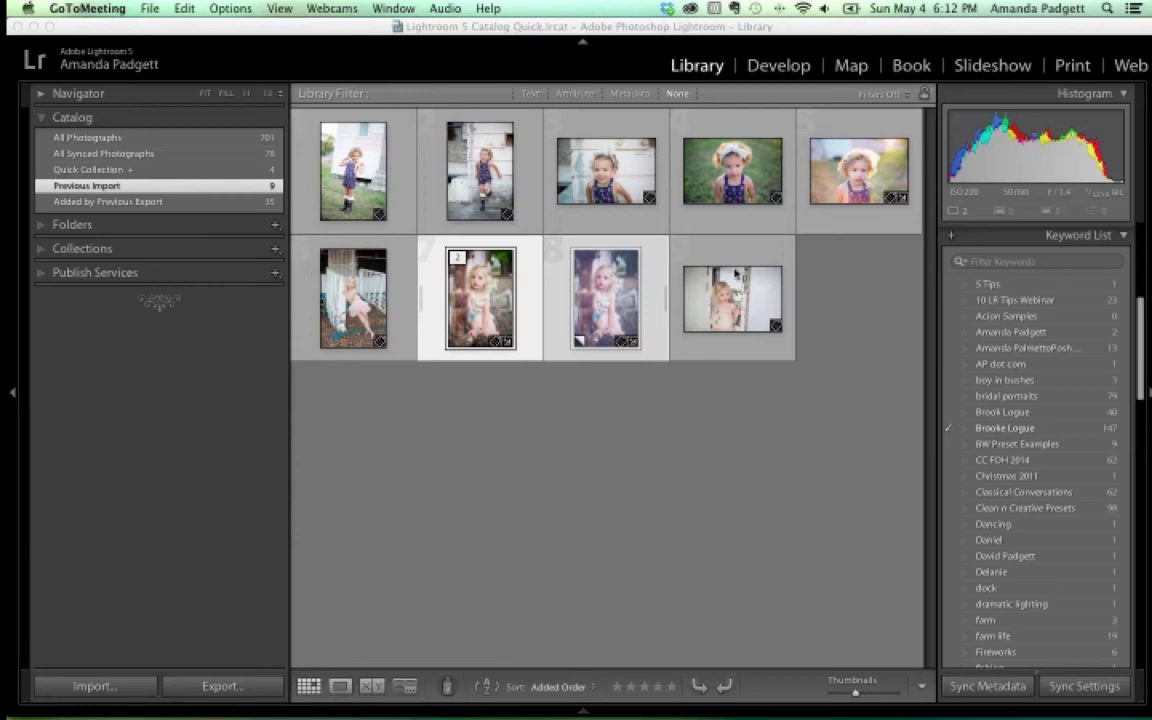
Open the blonde girl's portrait in Loupe view and switch it to the Develop module
double_click(478, 312)
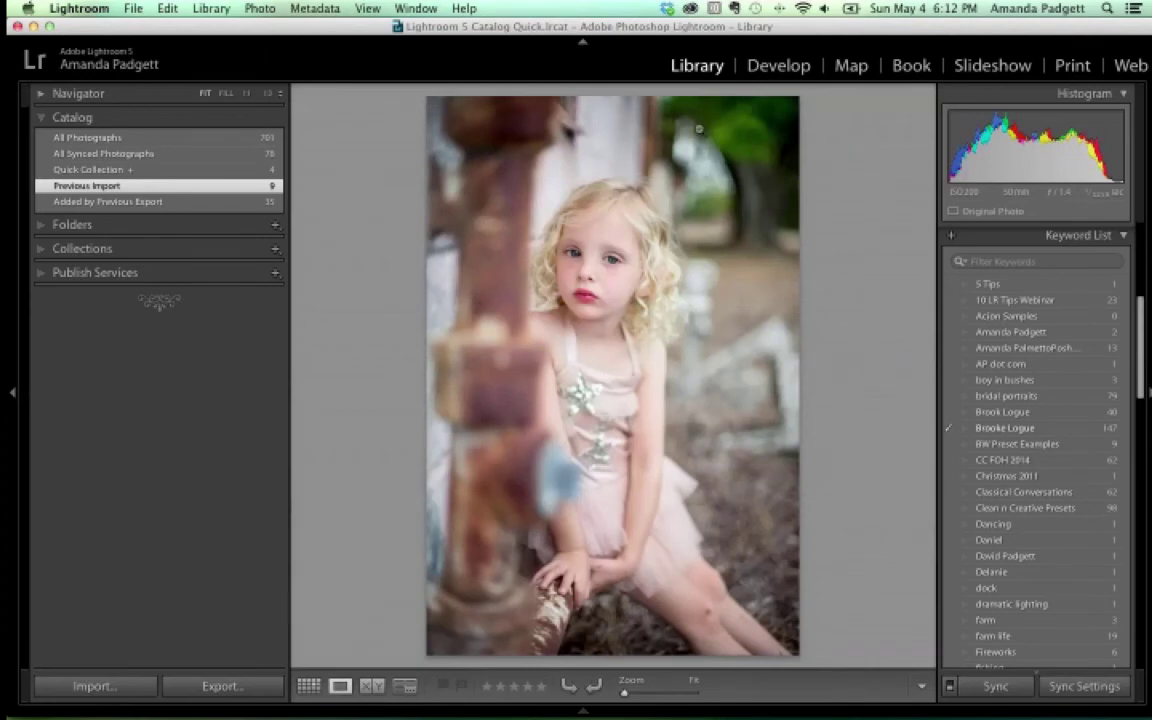
left_click(779, 66)
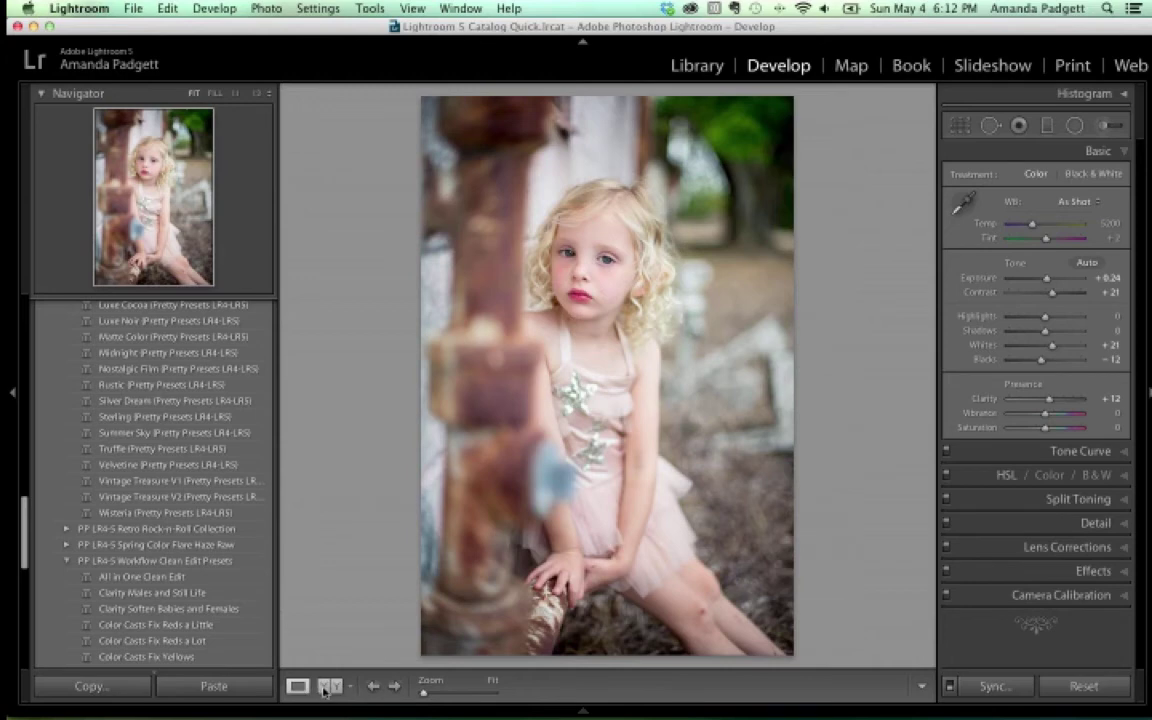
left_click(339, 690)
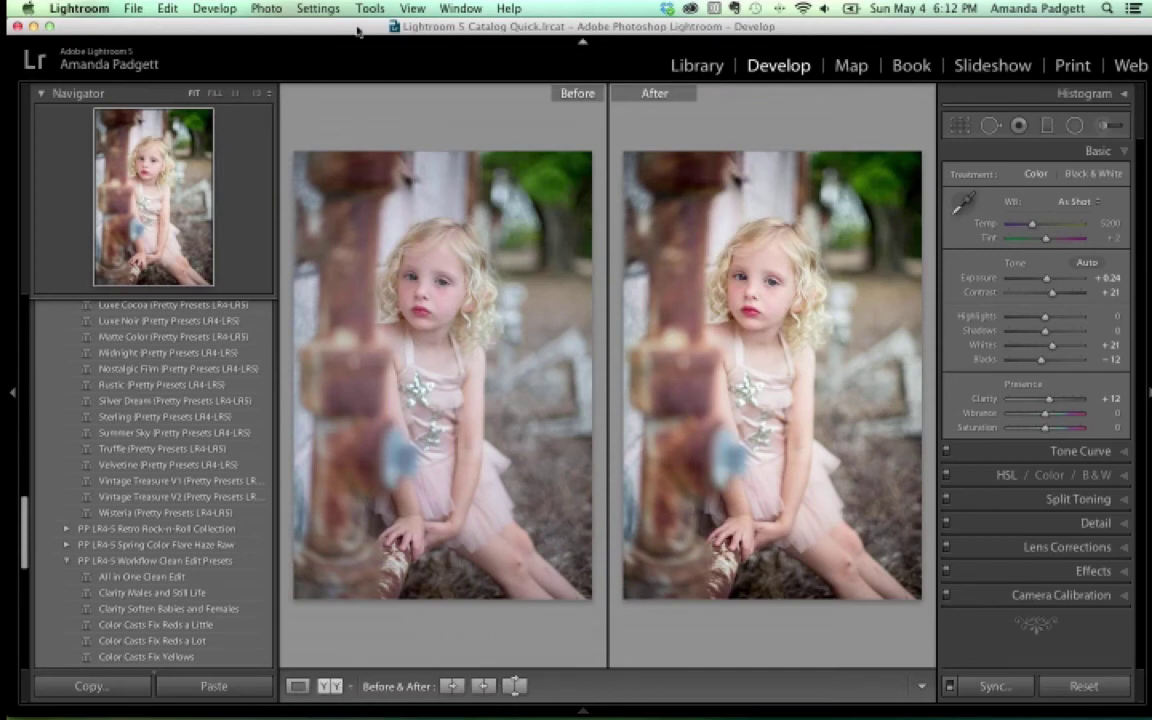
left_click(413, 8)
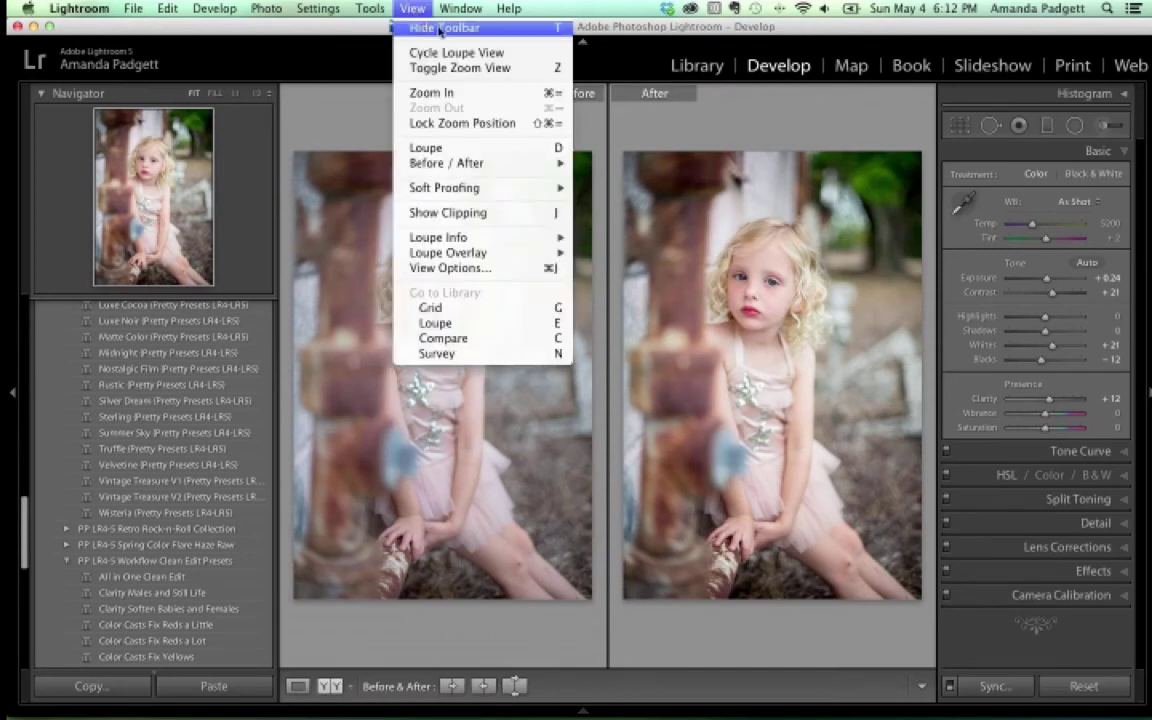
left_click(445, 28)
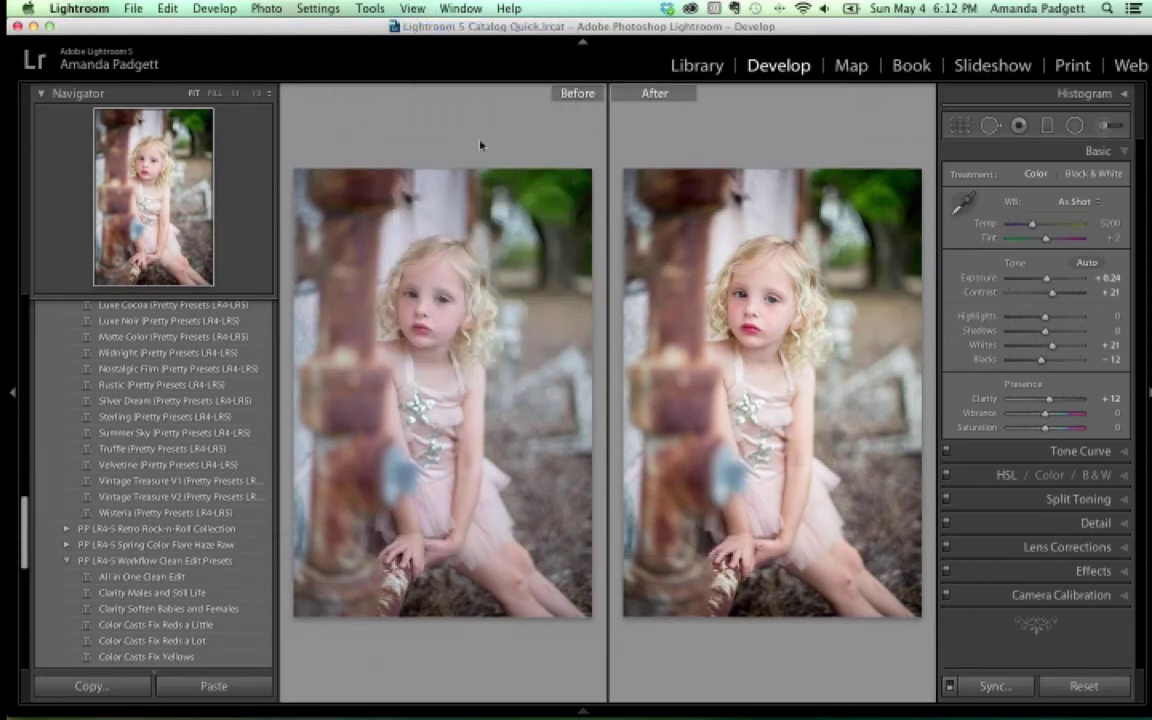
key("l")
key("l")
key("l")
left_click(372, 8)
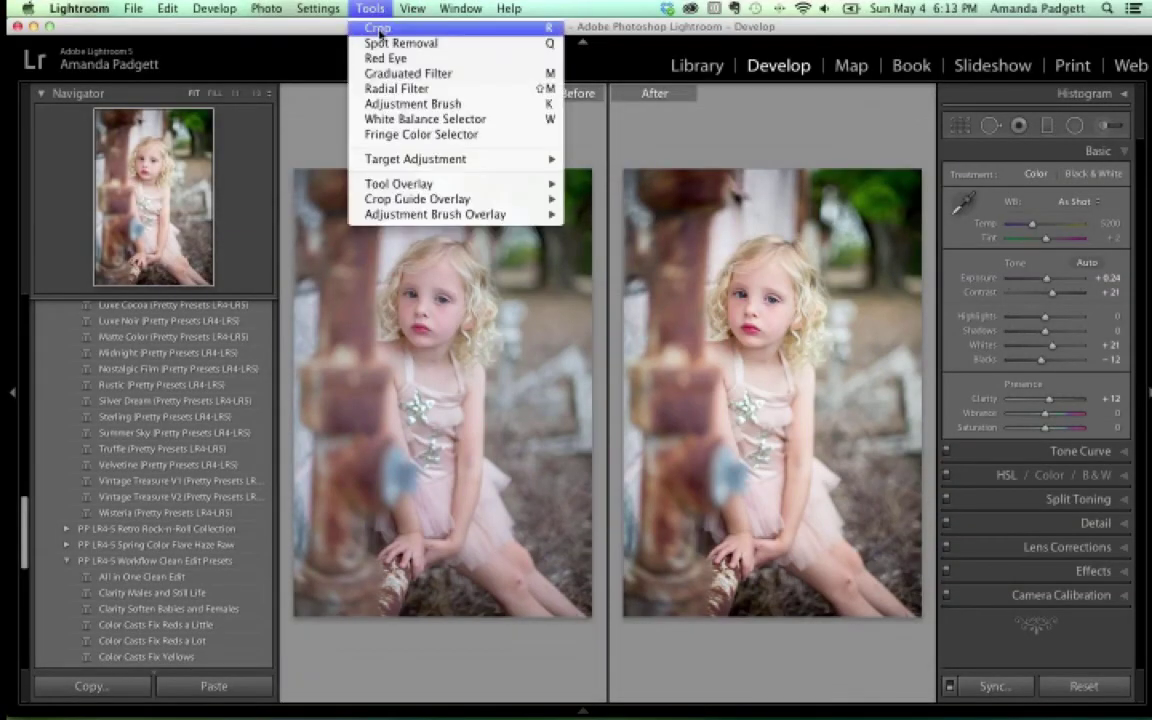
mouse_move(412, 8)
left_click(426, 35)
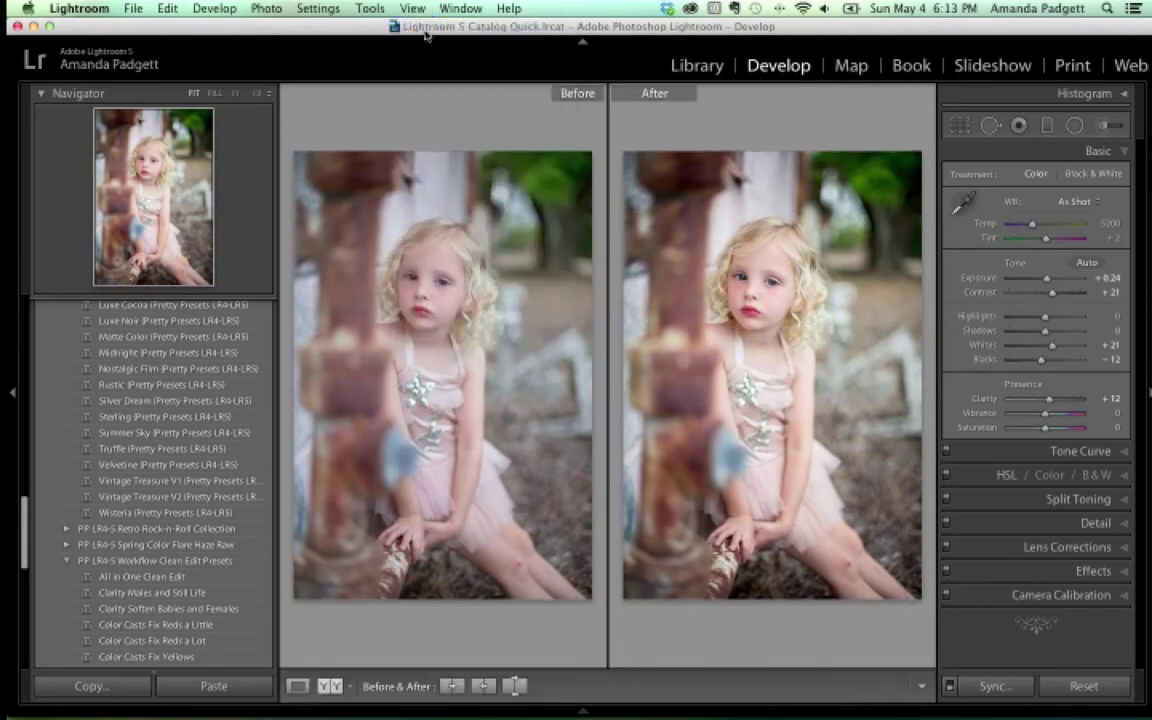
left_click(297, 686)
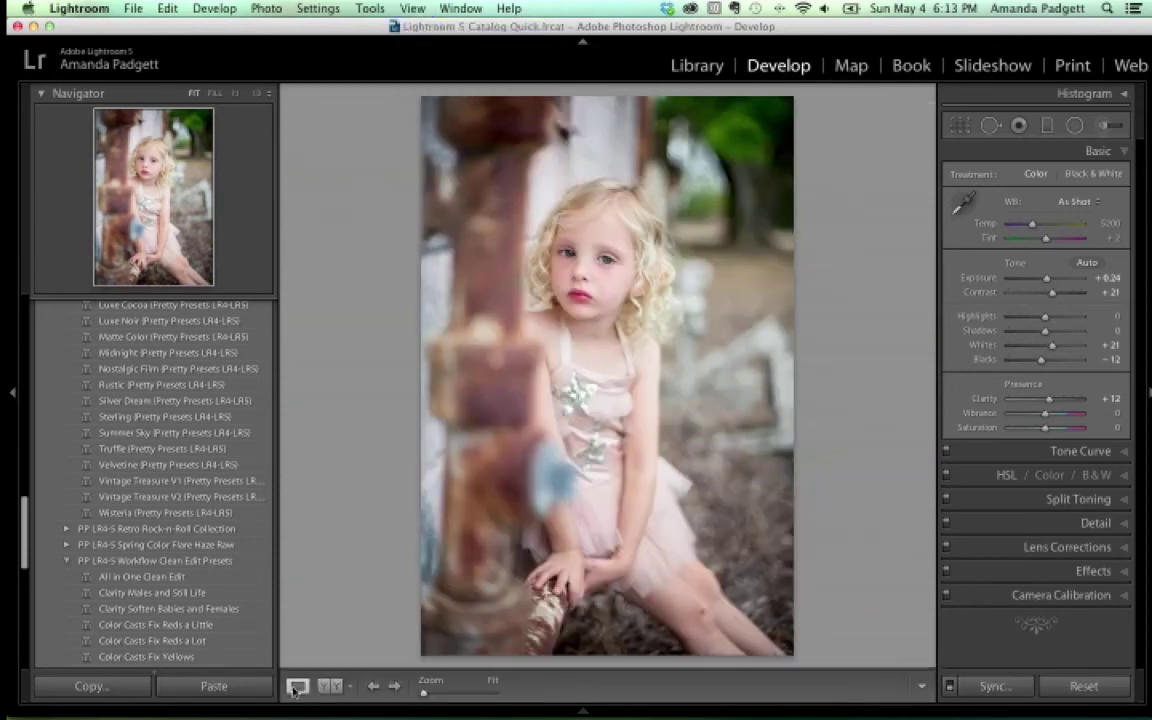
left_click(349, 686)
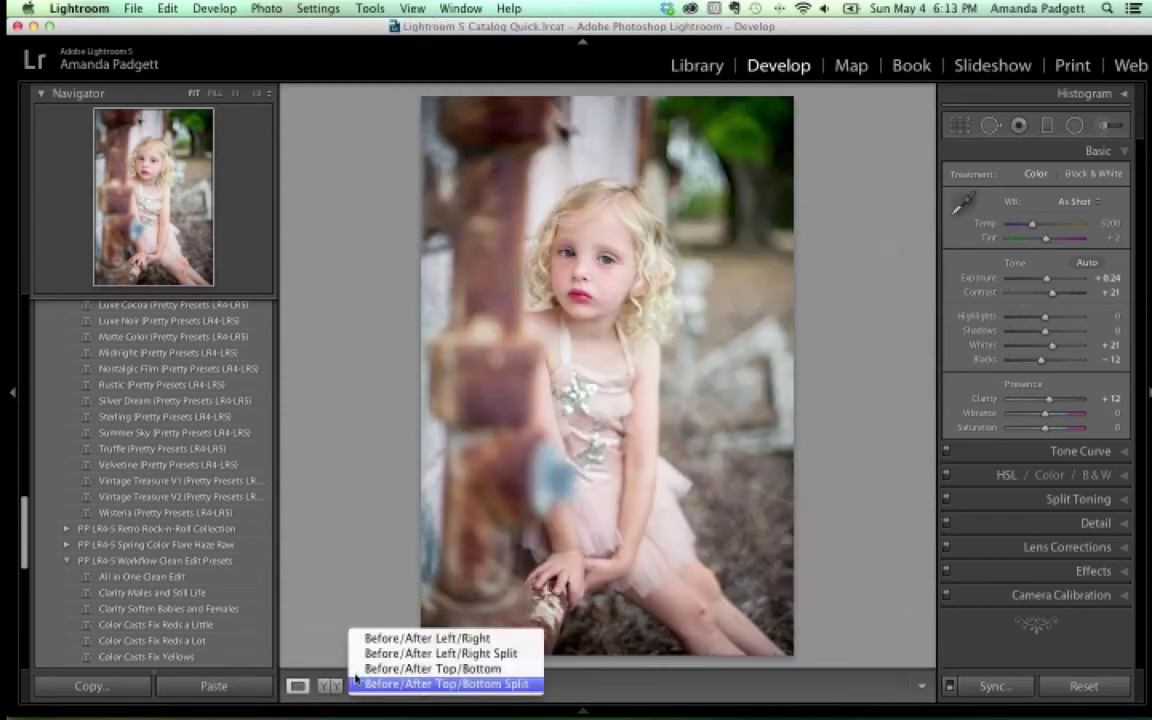
left_click(357, 693)
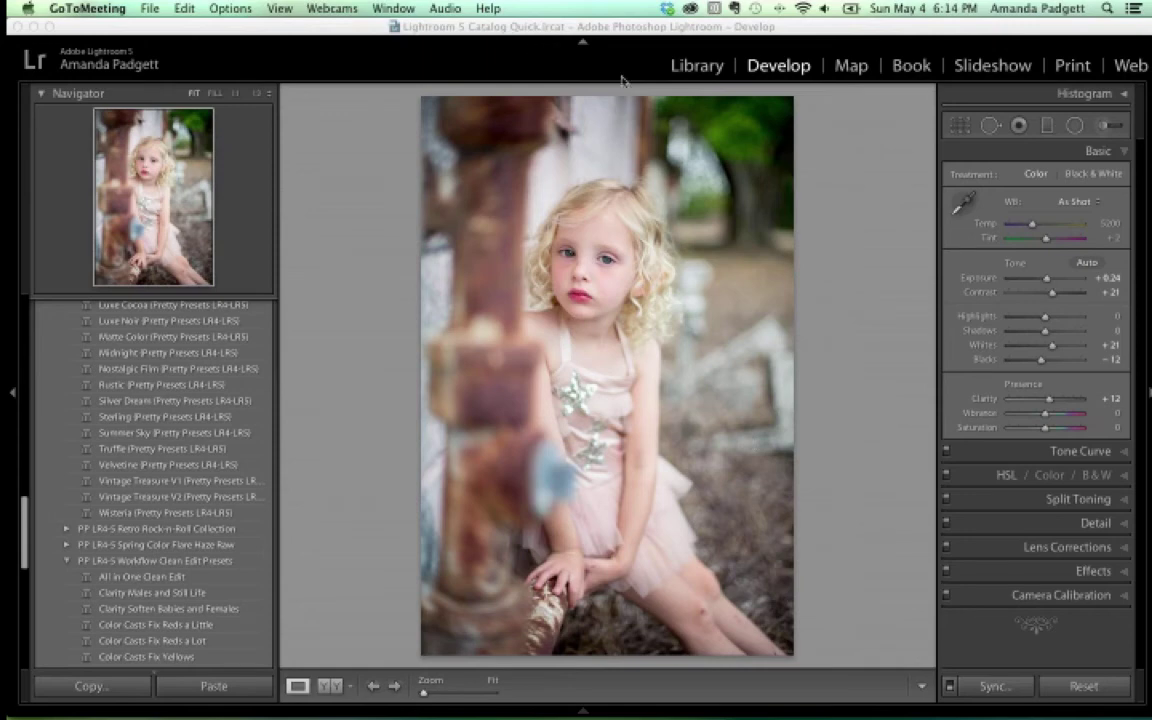
Paint the Eyes Catchlights brush effect onto both of the girl's eyes
left_click(996, 122)
key("k")
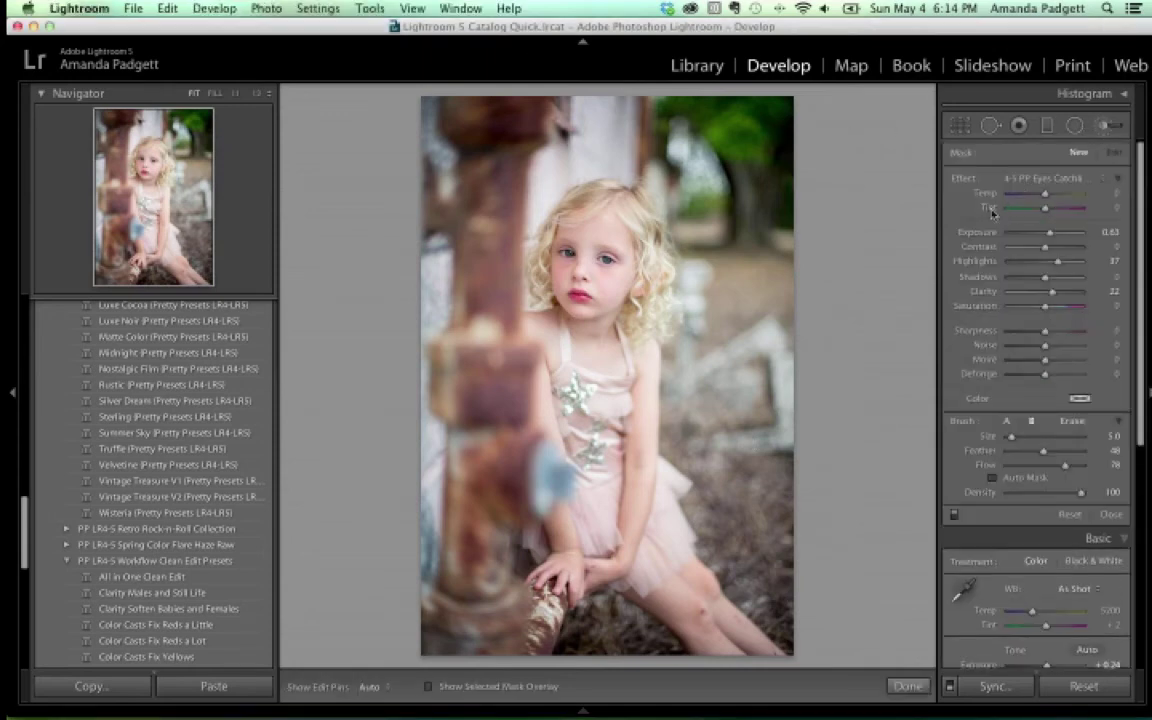
left_click_drag(559, 248, 600, 262)
Darken the rusty pole with the 4-5 PP Add Darkness brush at feather 100, then shrink the brush to 16
left_click(1037, 178)
scroll(1037, 178, "up", 3)
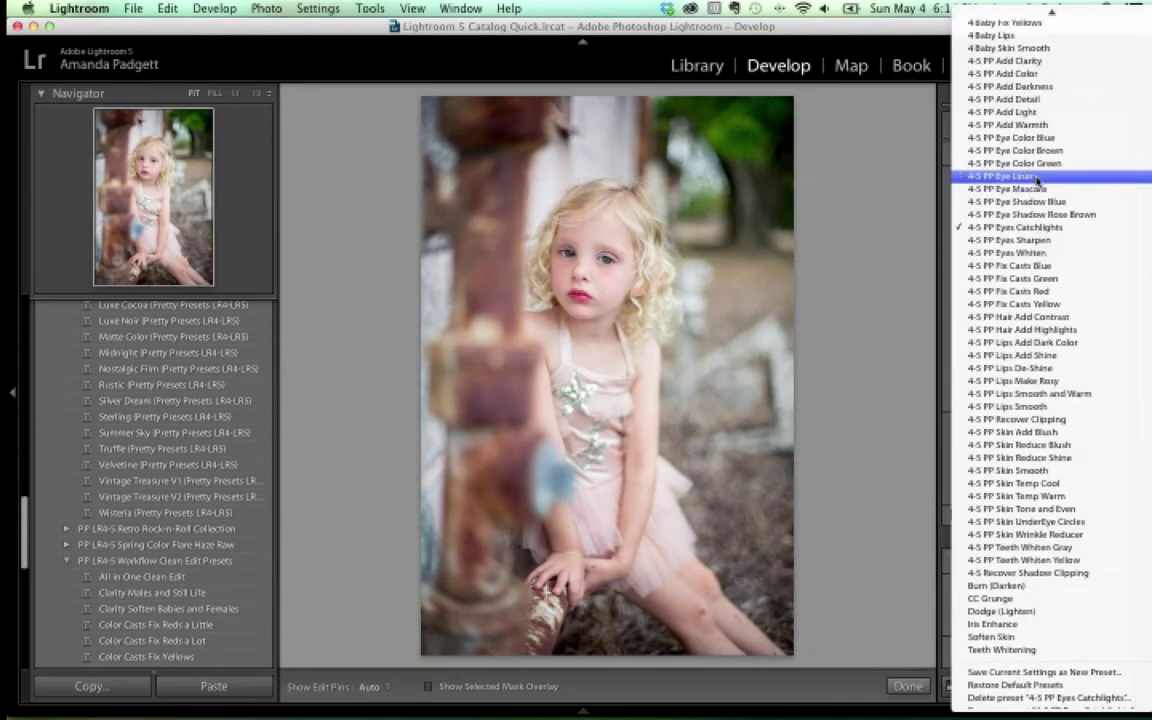
left_click(1034, 112)
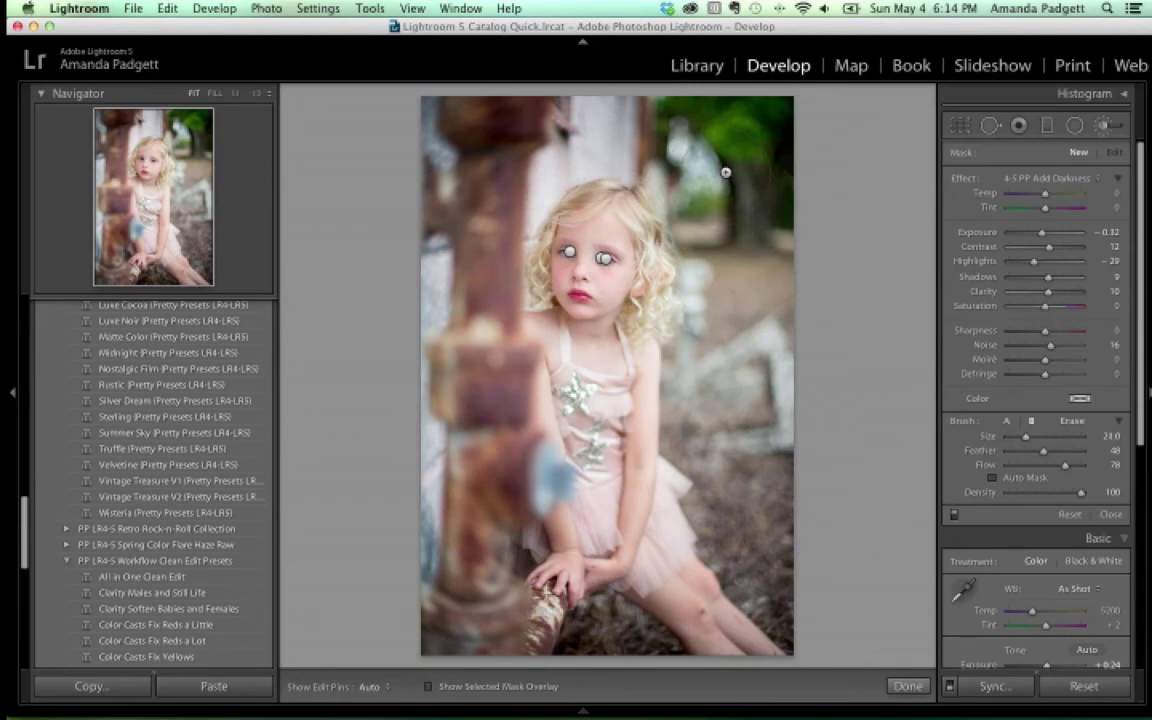
scroll(883, 432, "up", 2)
left_click_drag(1058, 449, 1085, 449)
key("h")
mouse_move(480, 112)
left_mouse_down()
mouse_move(431, 357)
mouse_move(489, 463)
mouse_move(449, 580)
mouse_move(538, 574)
left_mouse_up()
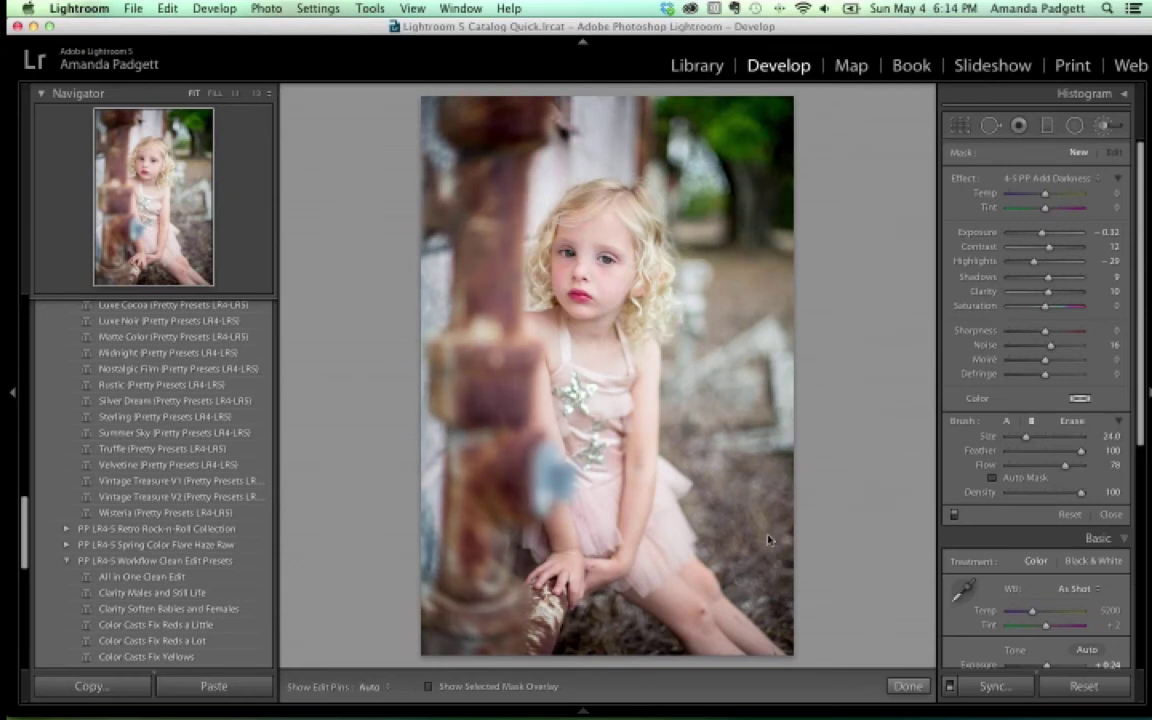
key("h")
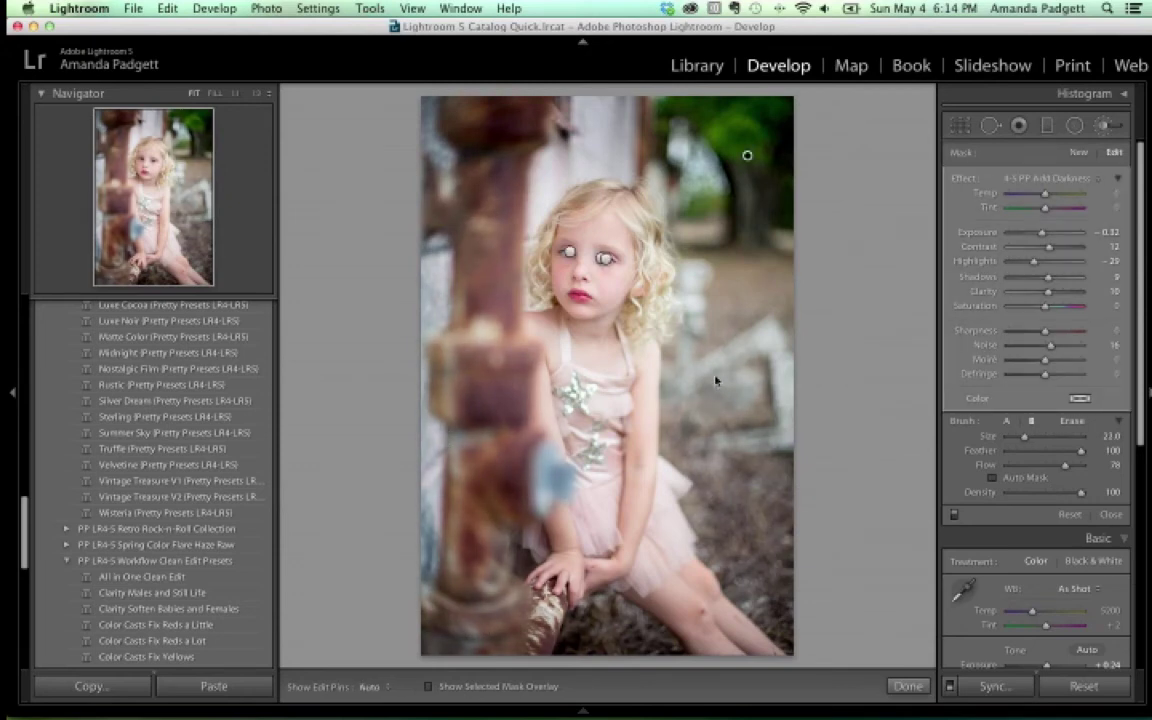
key("bracketleft")
key("bracketleft")
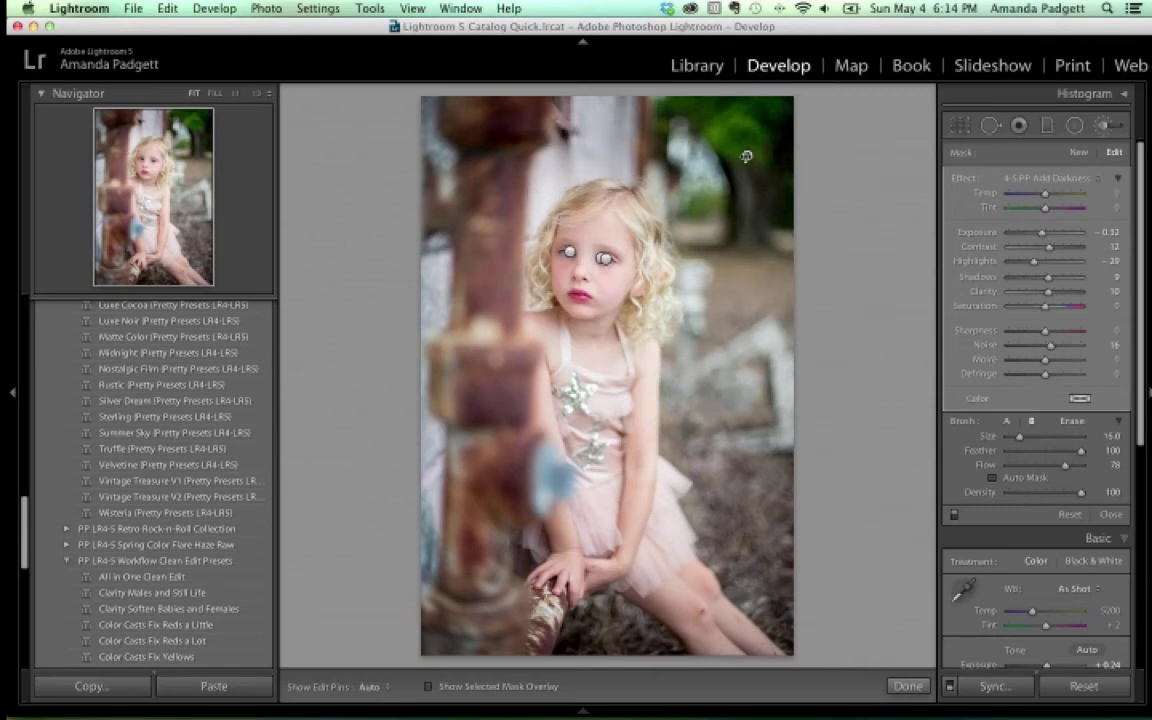
mouse_move(746, 156)
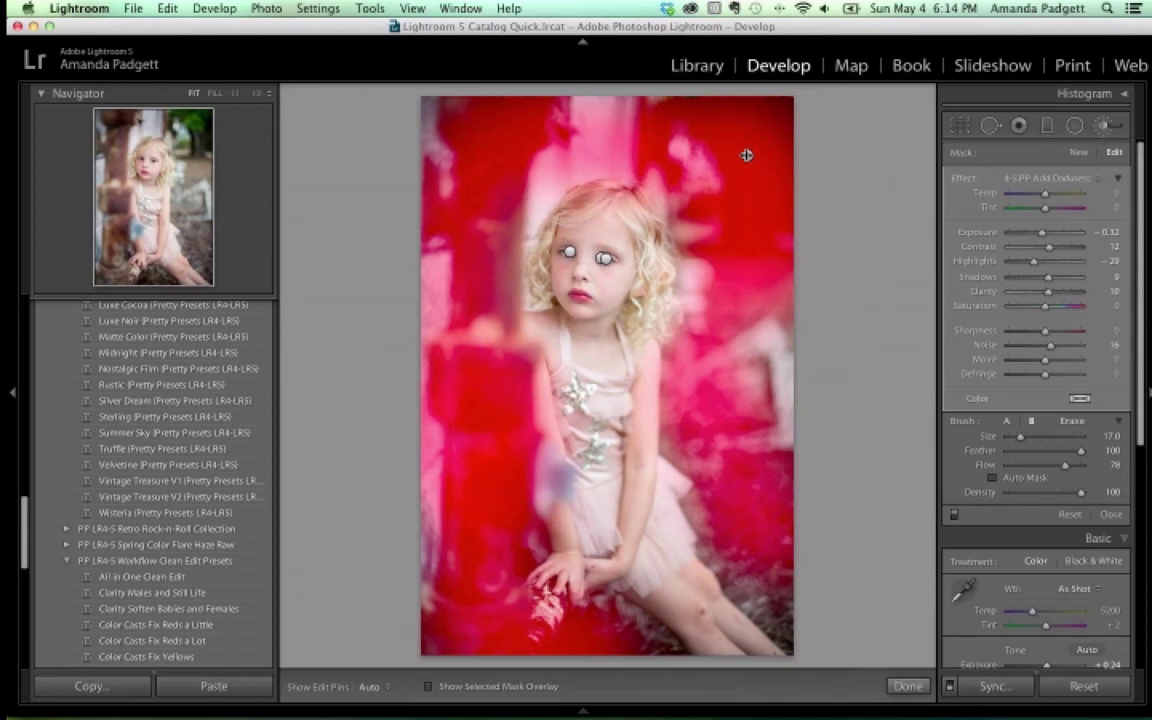
key("h")
key("h")
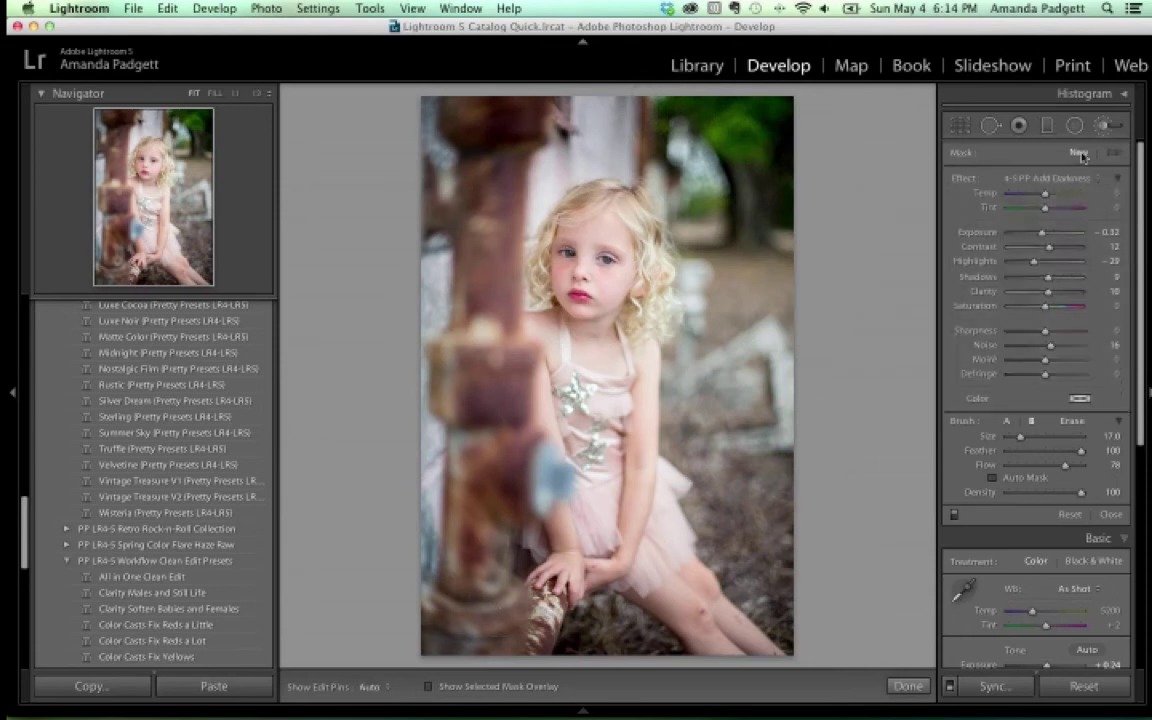
Switch the brush effect to 4-5 PP Add Clarity for the pole, toggling the edit pins
left_click(1062, 179)
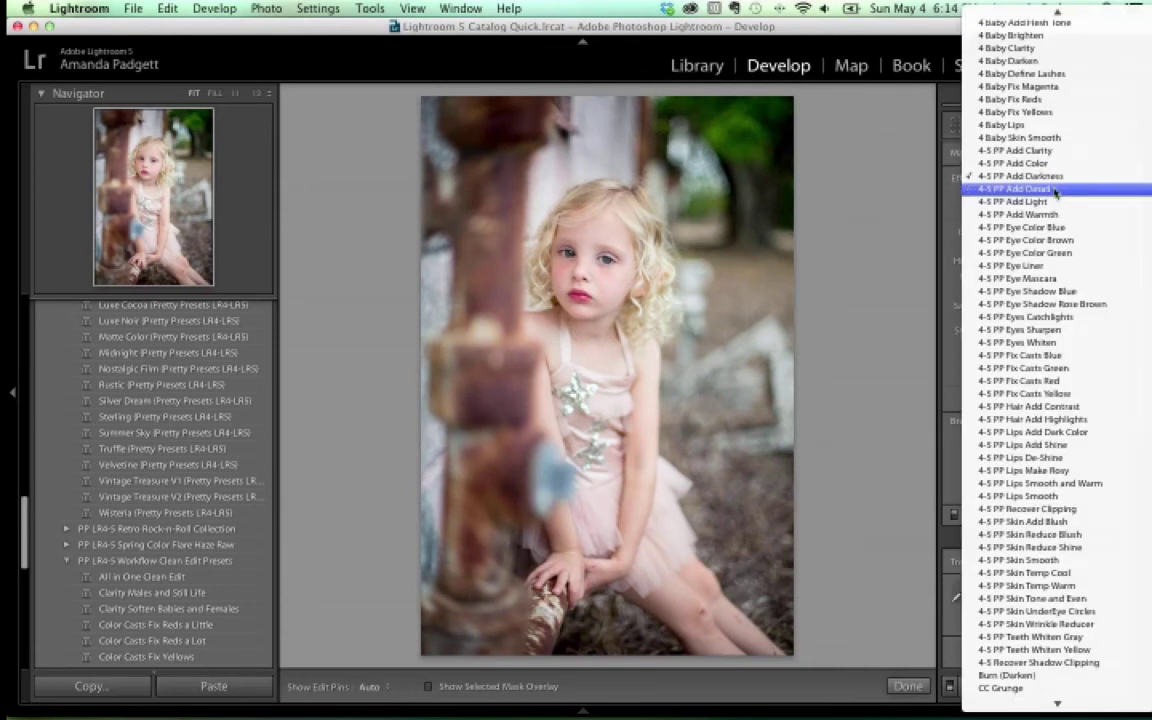
left_click(1047, 152)
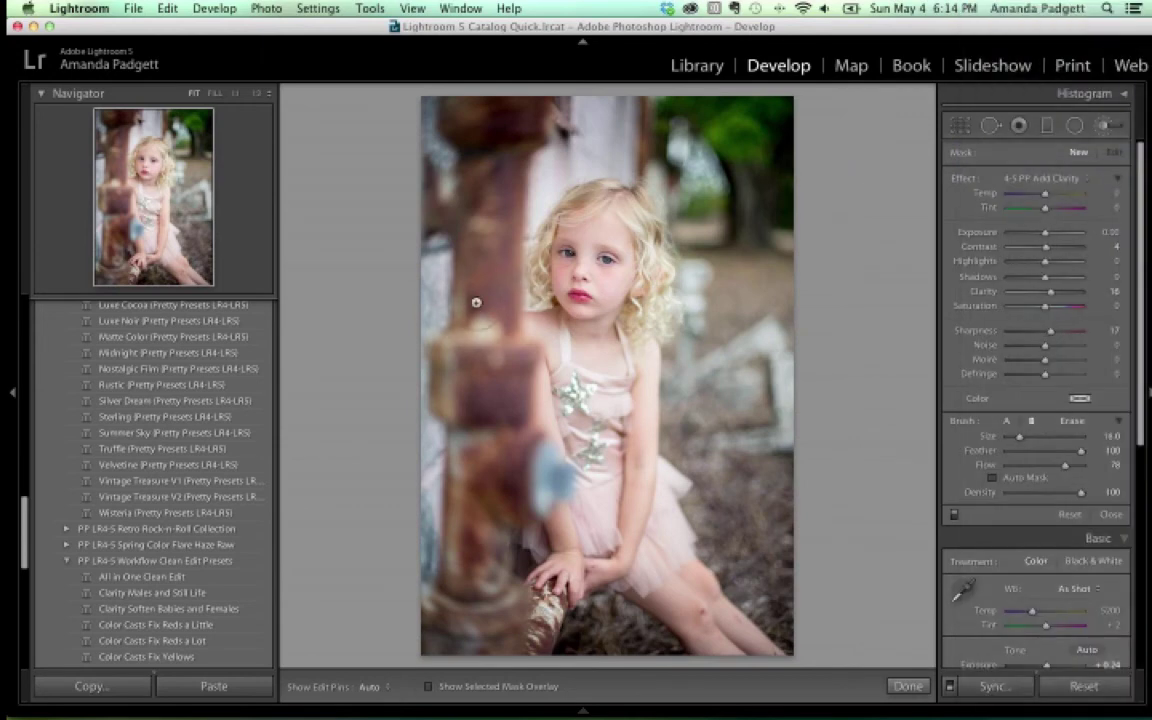
key("h")
key("h")
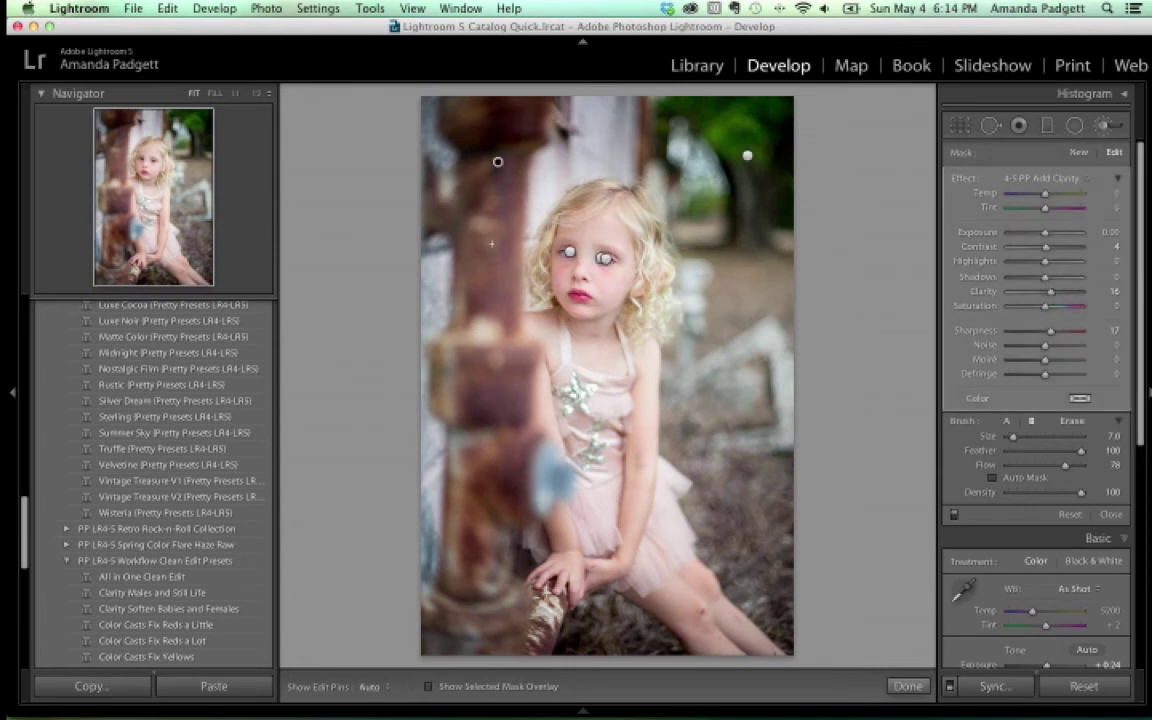
key("h")
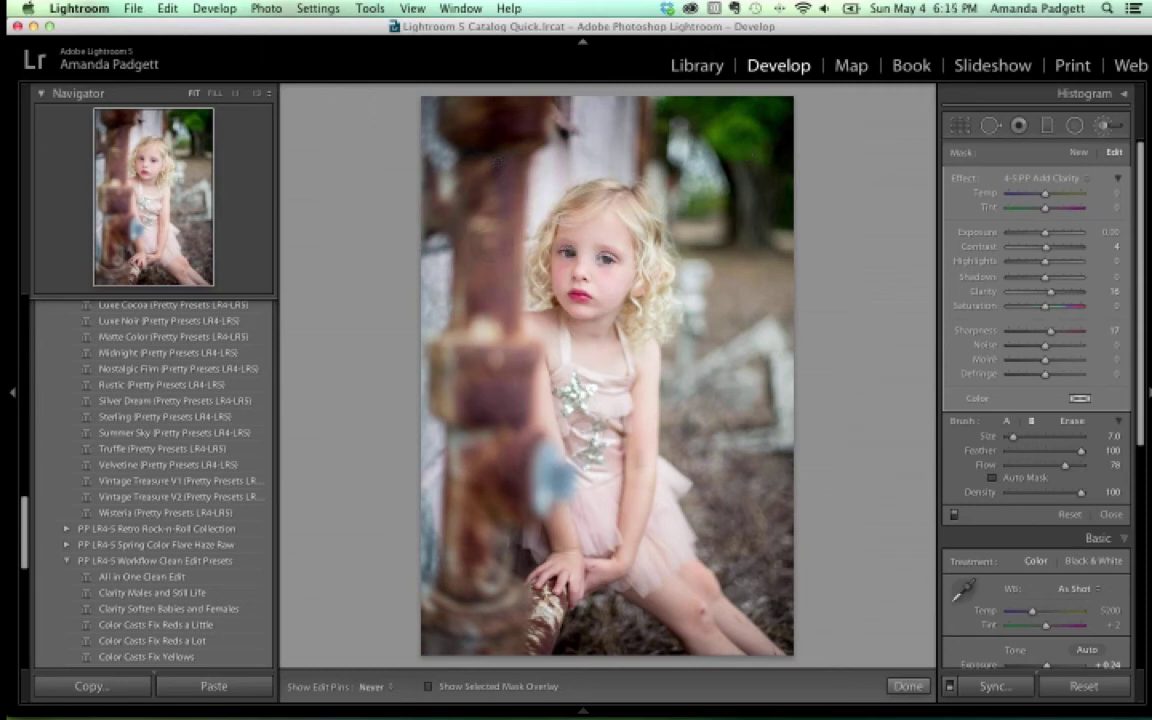
key("h")
Load the curly-haired girl's portrait, close the brush panel, and lower Blacks to -60
mouse_move(540, 712)
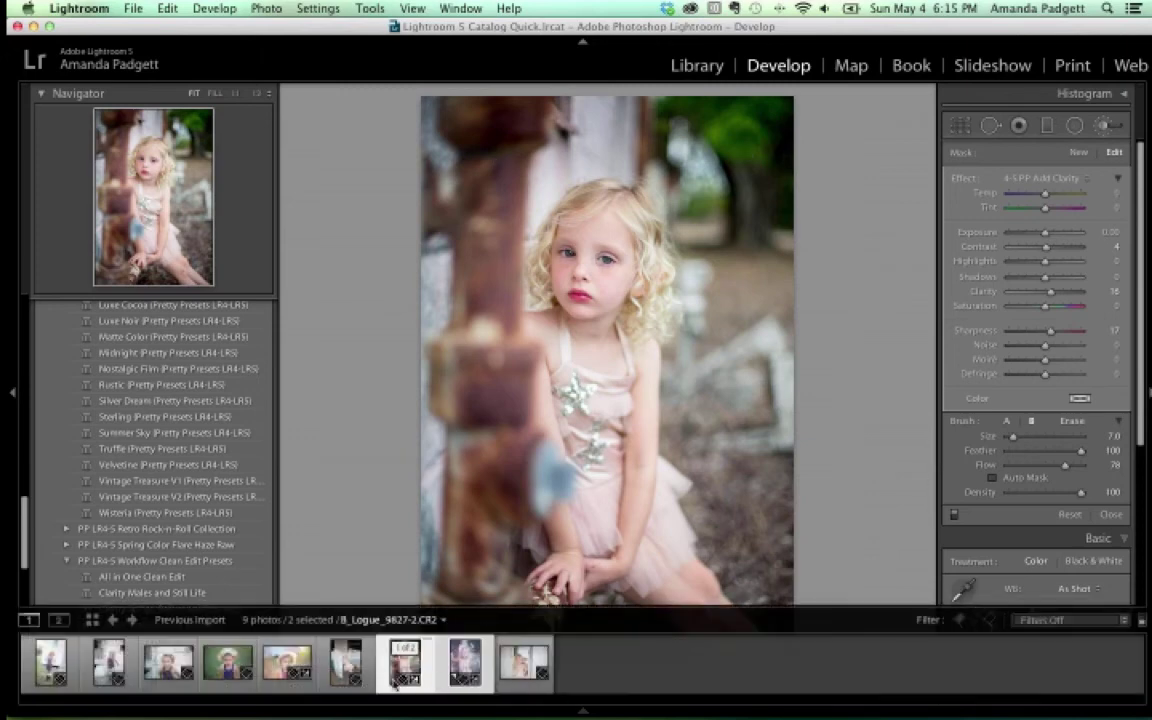
left_click(287, 661)
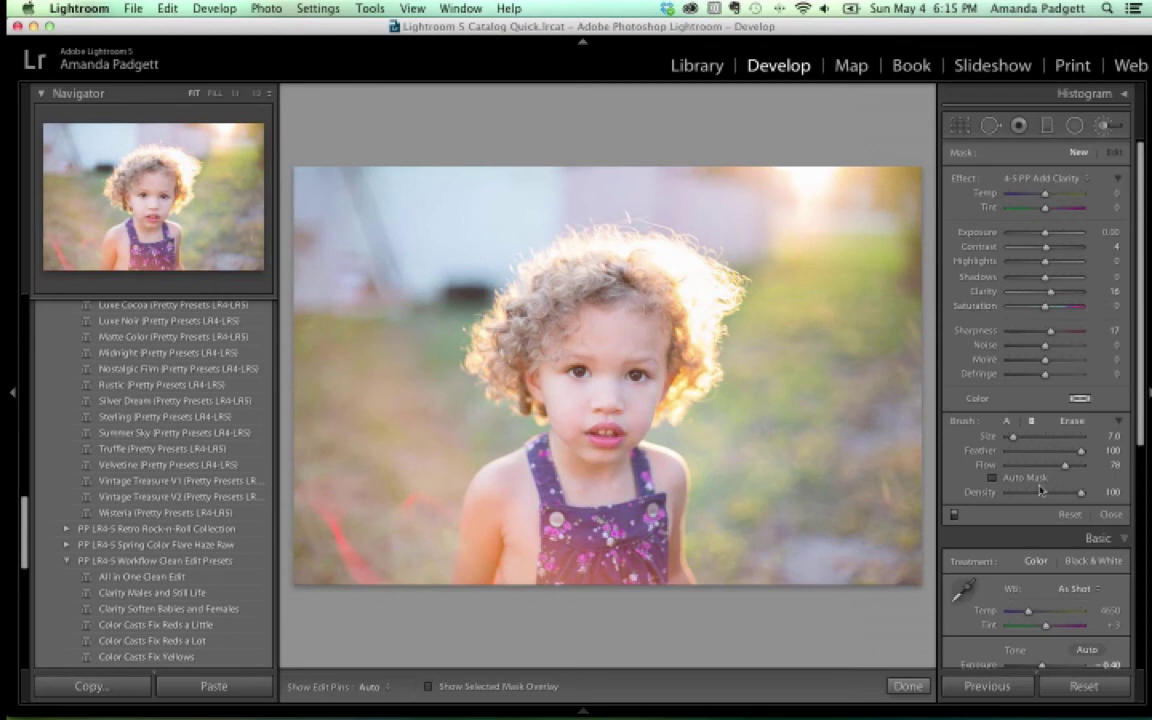
scroll(1040, 489, "down", 2)
left_click(1110, 437)
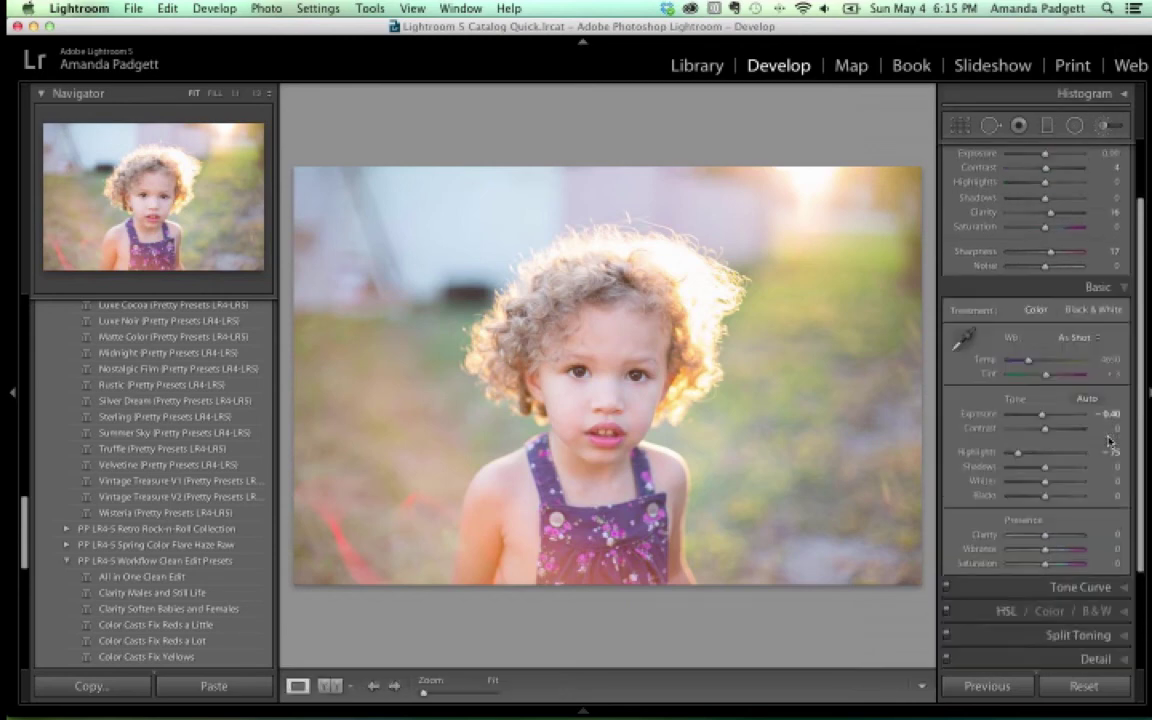
left_click_drag(1043, 366, 1025, 367)
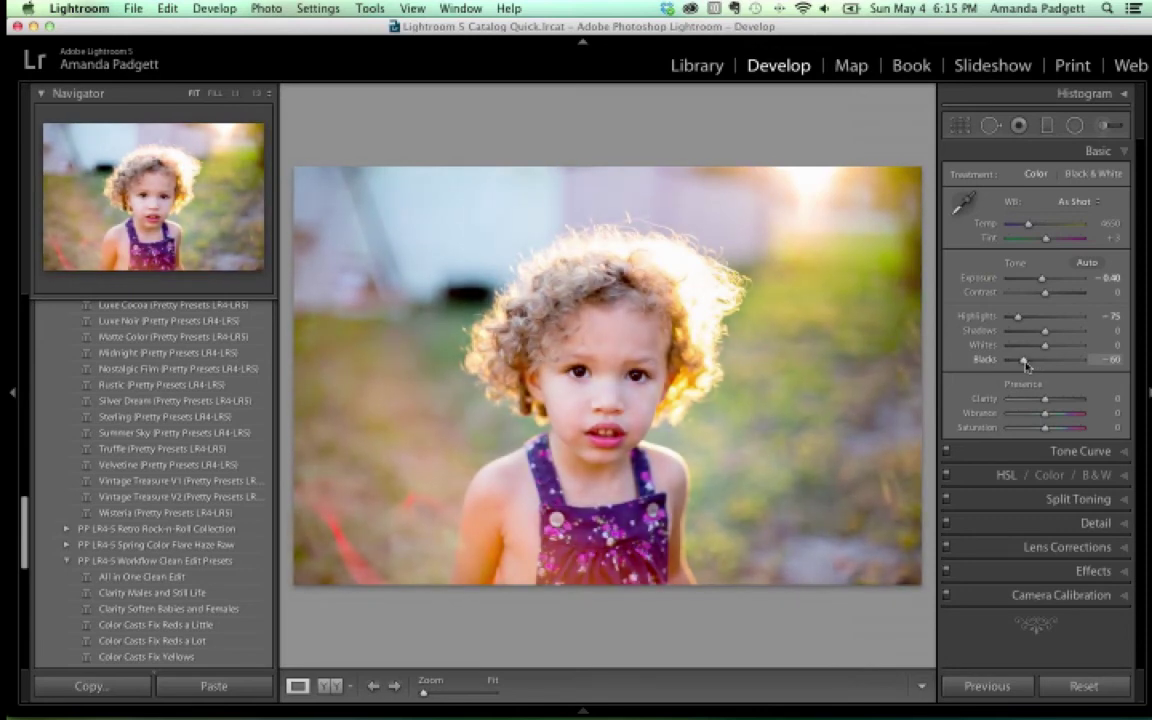
Reopen the Adjustment Brush with the left panel hidden, zoomed in on the face and overalls
key("k")
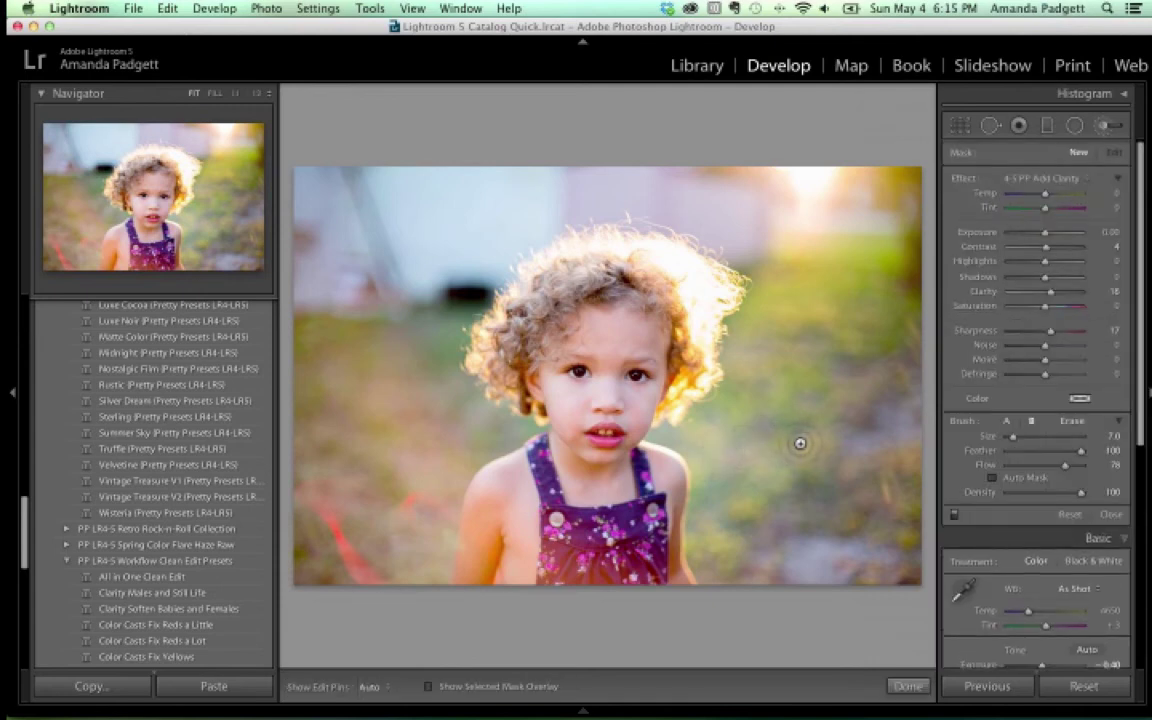
key("super+equal")
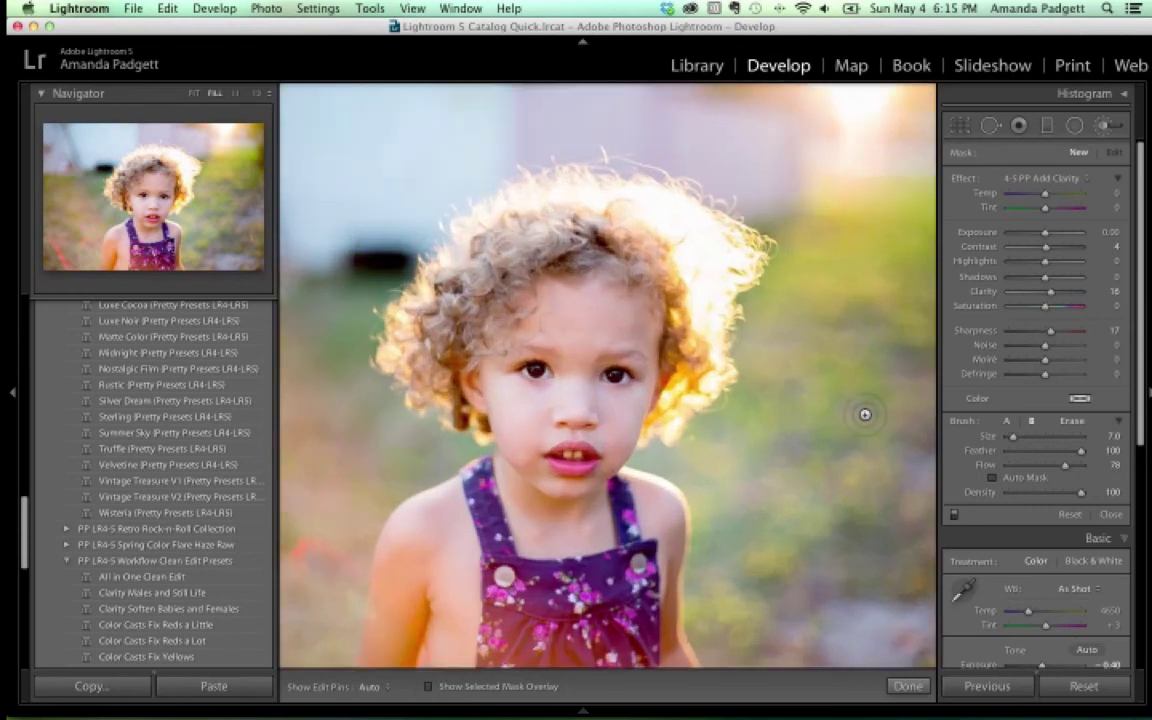
left_click(12, 394)
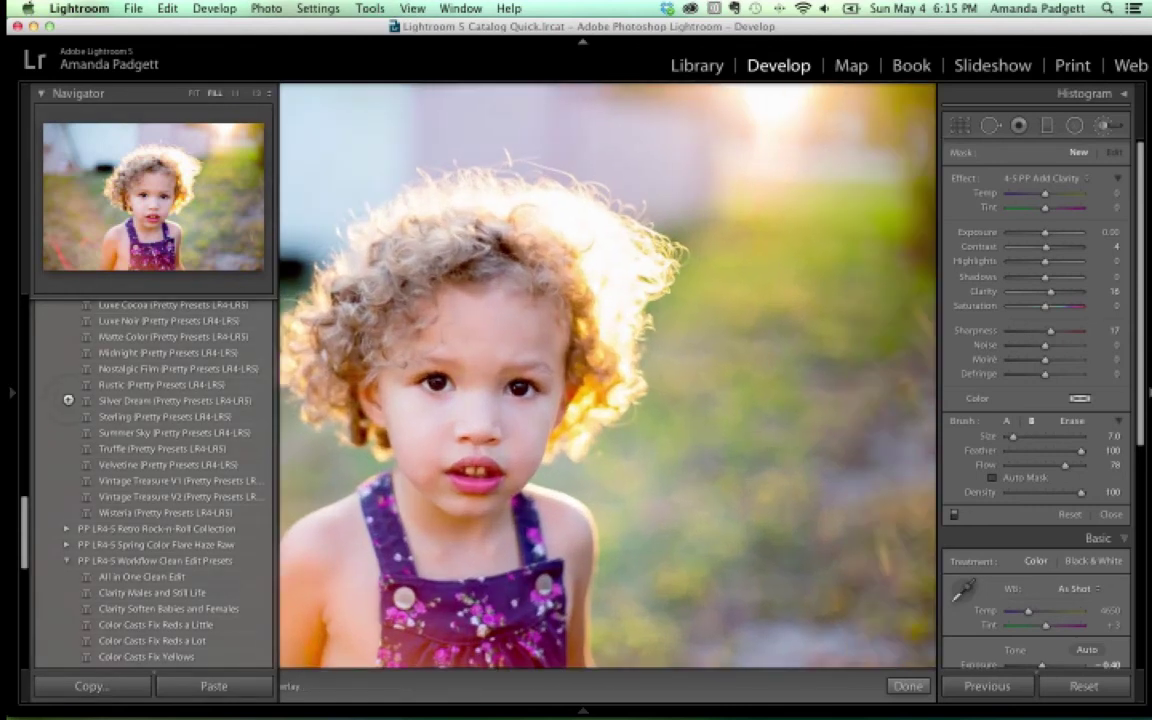
key("super+equal")
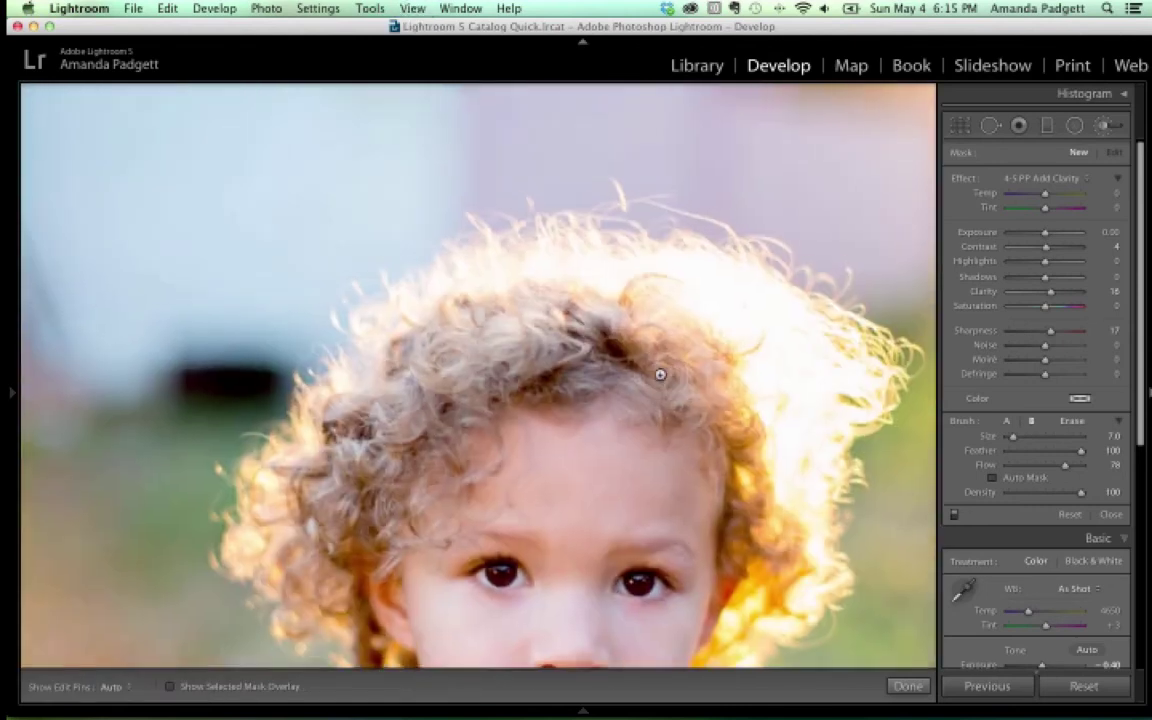
key("super+minus")
left_click_drag(599, 314, 560, 165)
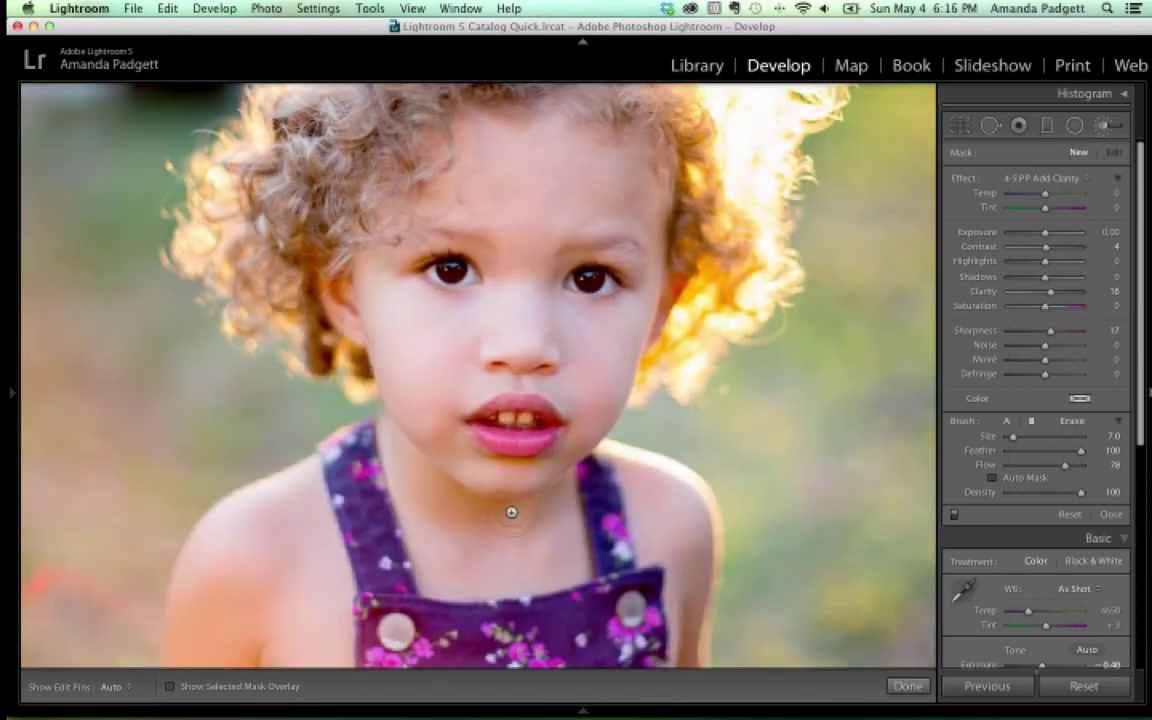
left_click_drag(416, 566, 451, 372)
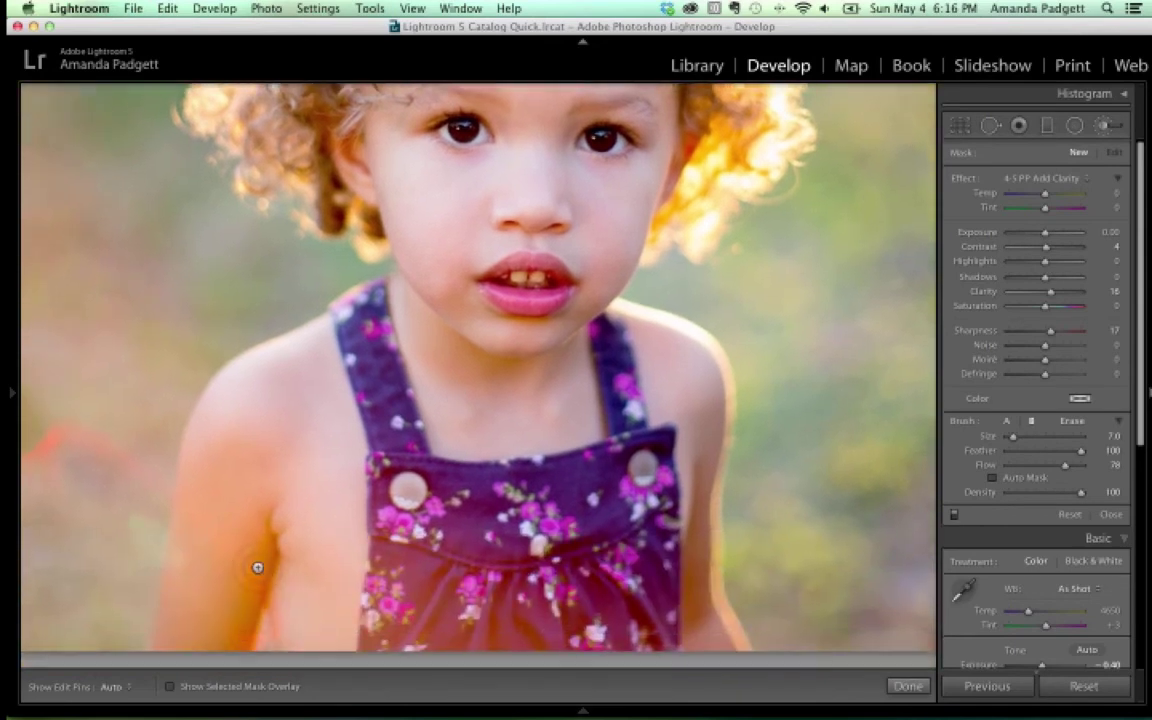
left_click(1045, 178)
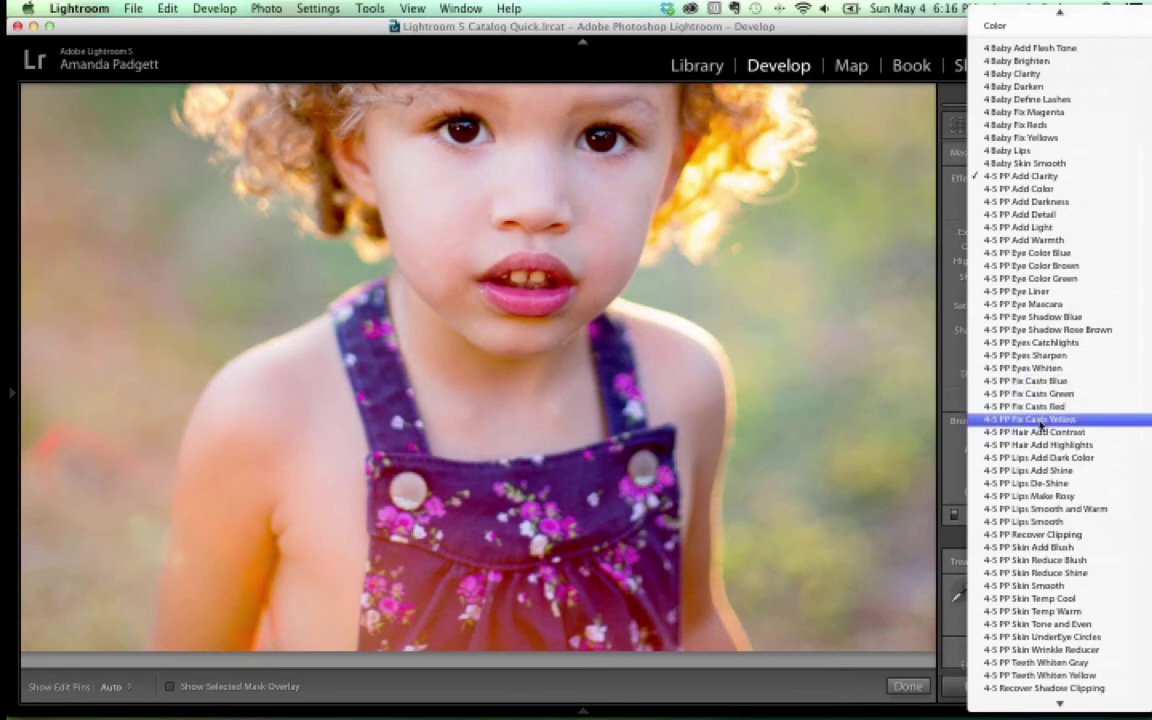
Paint 4-5 PP Fix Casts Yellow at flow 100 and brush size 4 along the girl's chin
left_click(1040, 420)
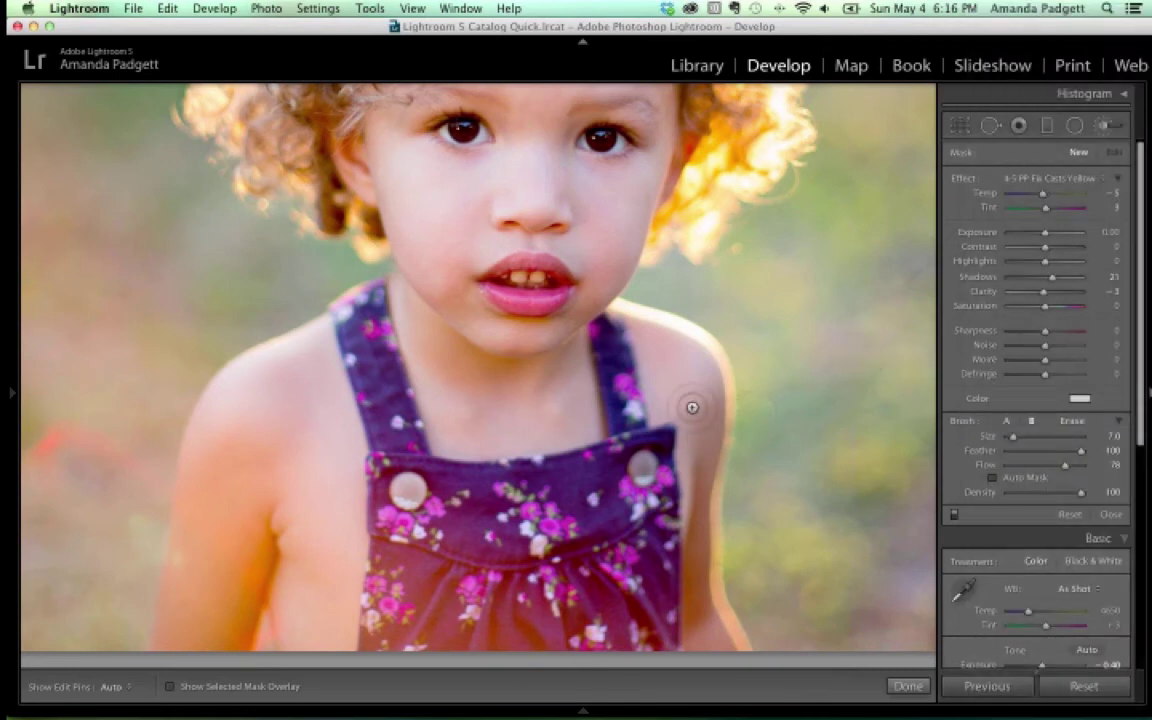
double_click(985, 465)
key("bracketleft")
key("bracketleft")
key("bracketleft")
key("h")
key("h")
left_click_drag(516, 367, 520, 322)
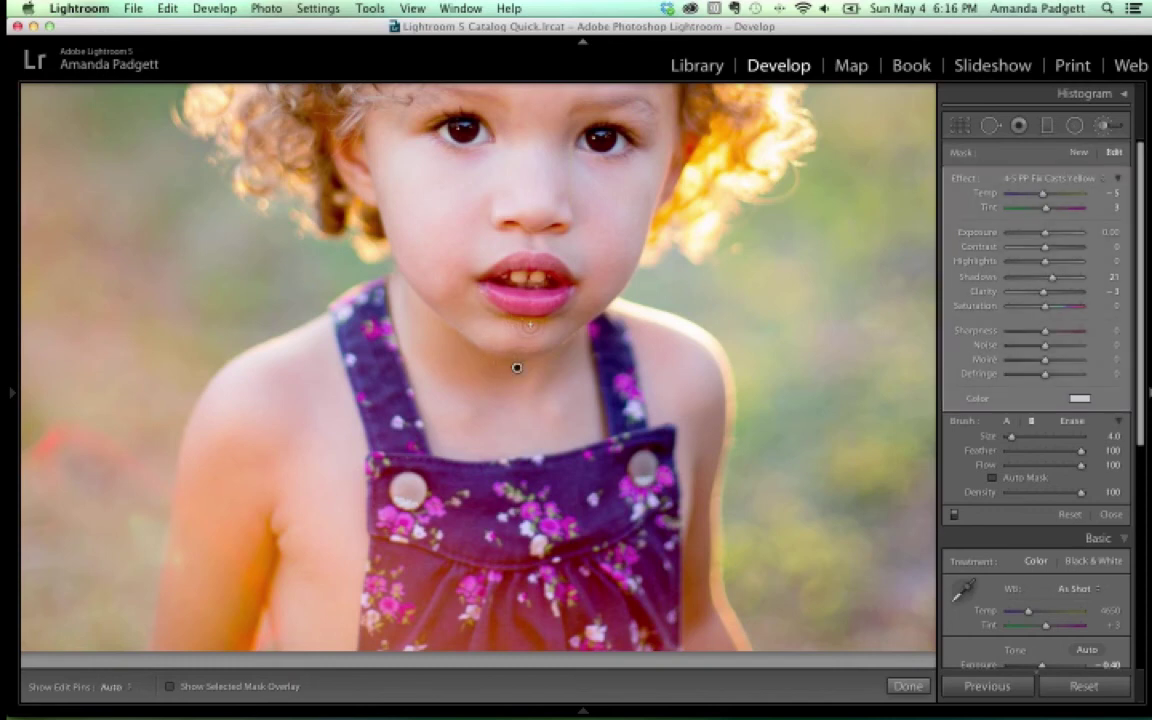
Paint the same effect over the girl's arm at brush size 13, then return to size 4
key("h")
key("h")
scroll(234, 545, "up", 5)
key("h")
scroll(255, 550, "down", 3)
key("h")
key("h")
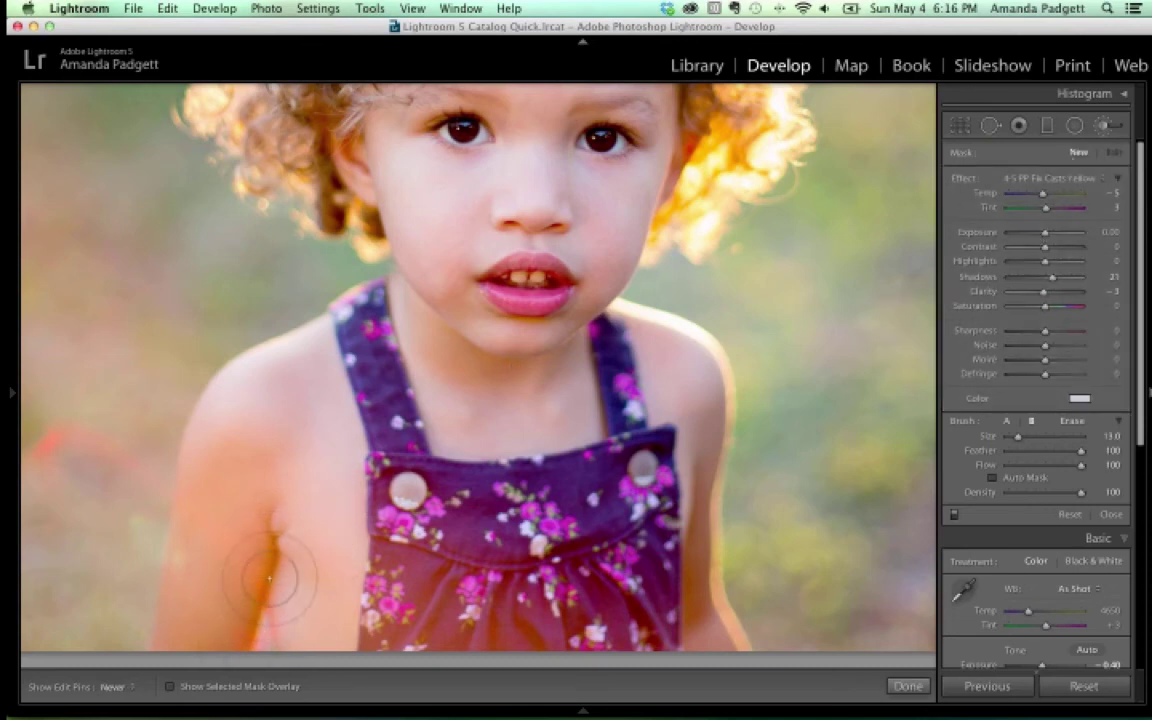
left_click_drag(268, 540, 303, 587)
scroll(285, 560, "down", 9)
key("h")
key("h")
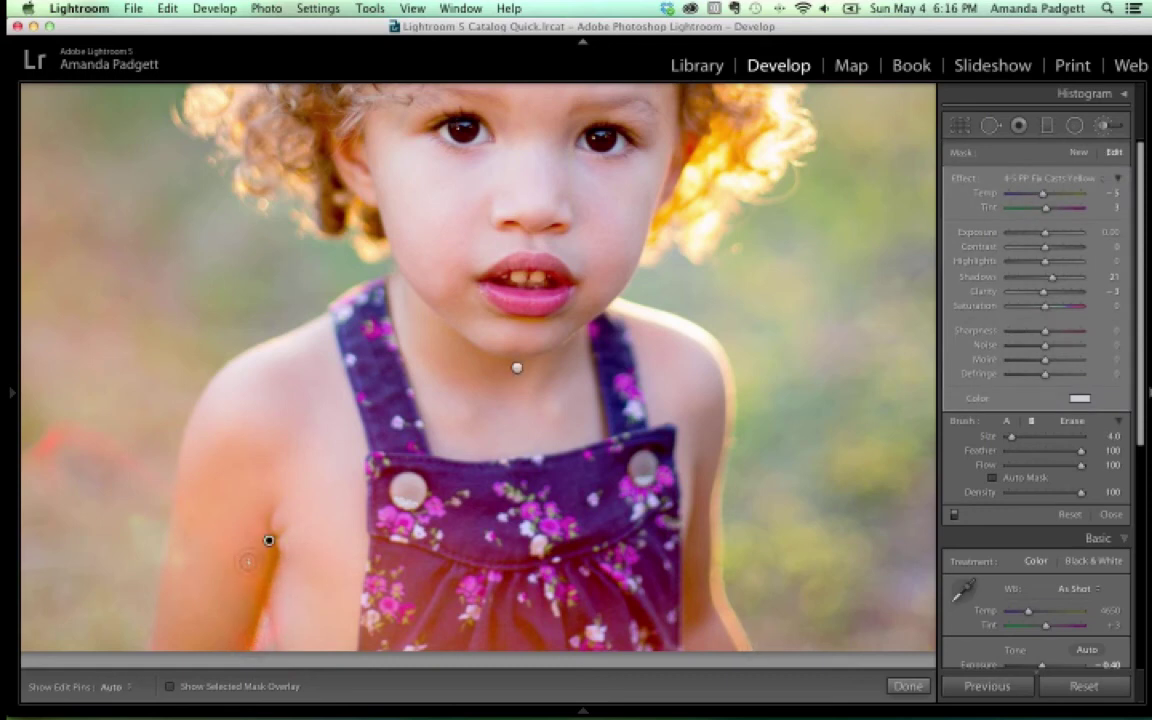
Switch the Fix Casts Yellow brush adjustments off with the panel's on/off toggle
left_click(953, 515)
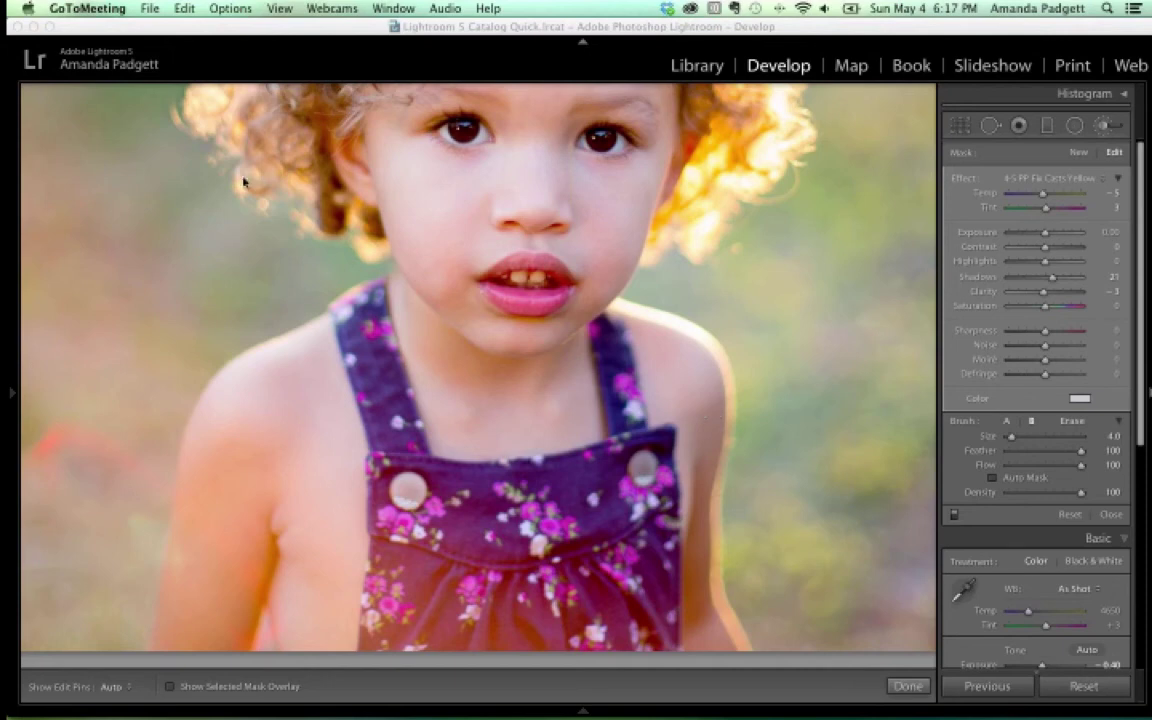
Show the whole photo with Navigator FILL, then zoom in to the right of the backlit hair
mouse_move(13, 393)
left_click(31, 341)
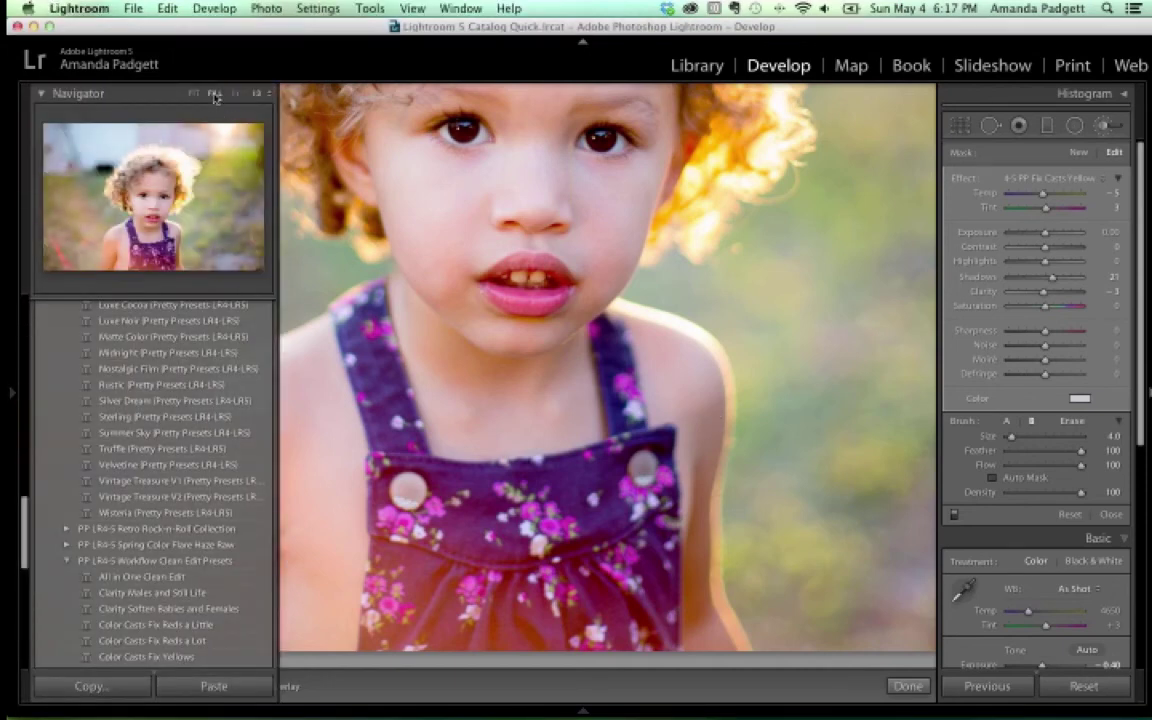
left_click(215, 95)
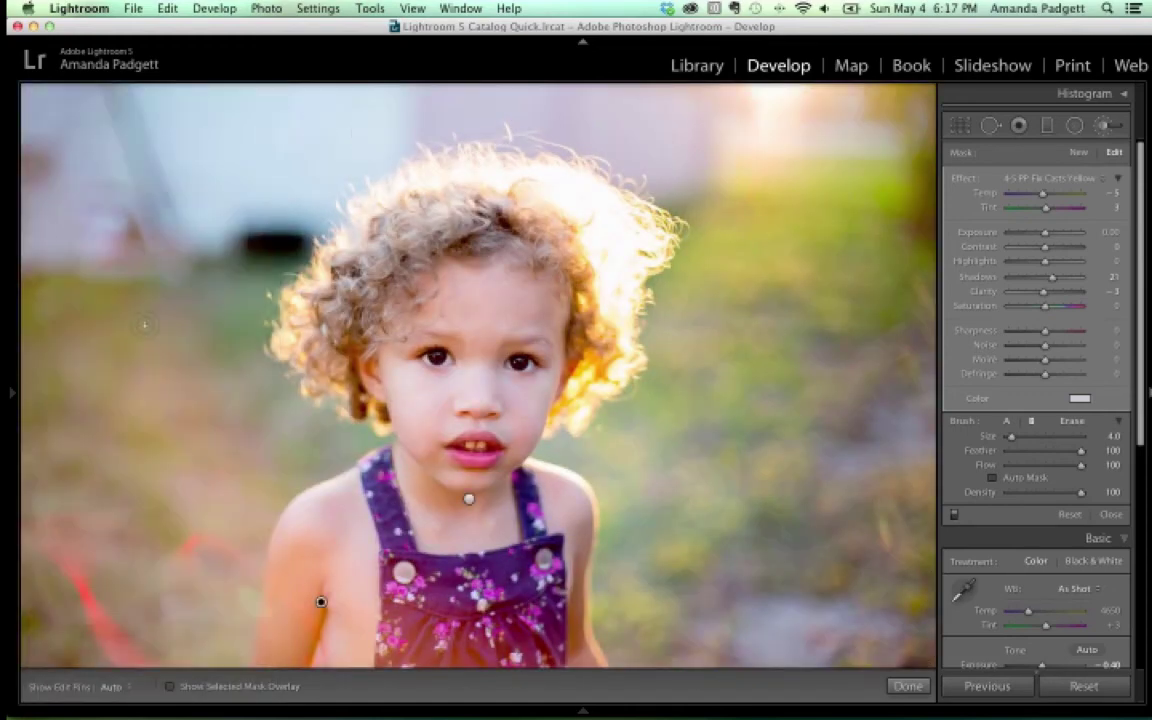
mouse_move(13, 352)
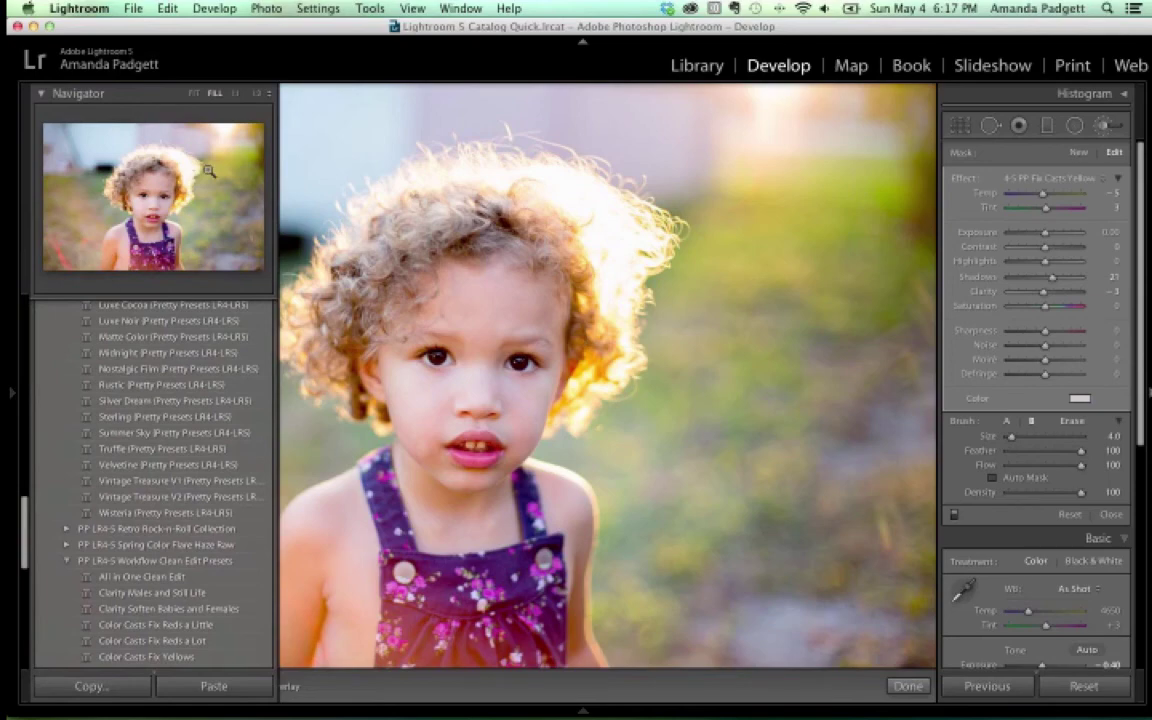
left_click(209, 171)
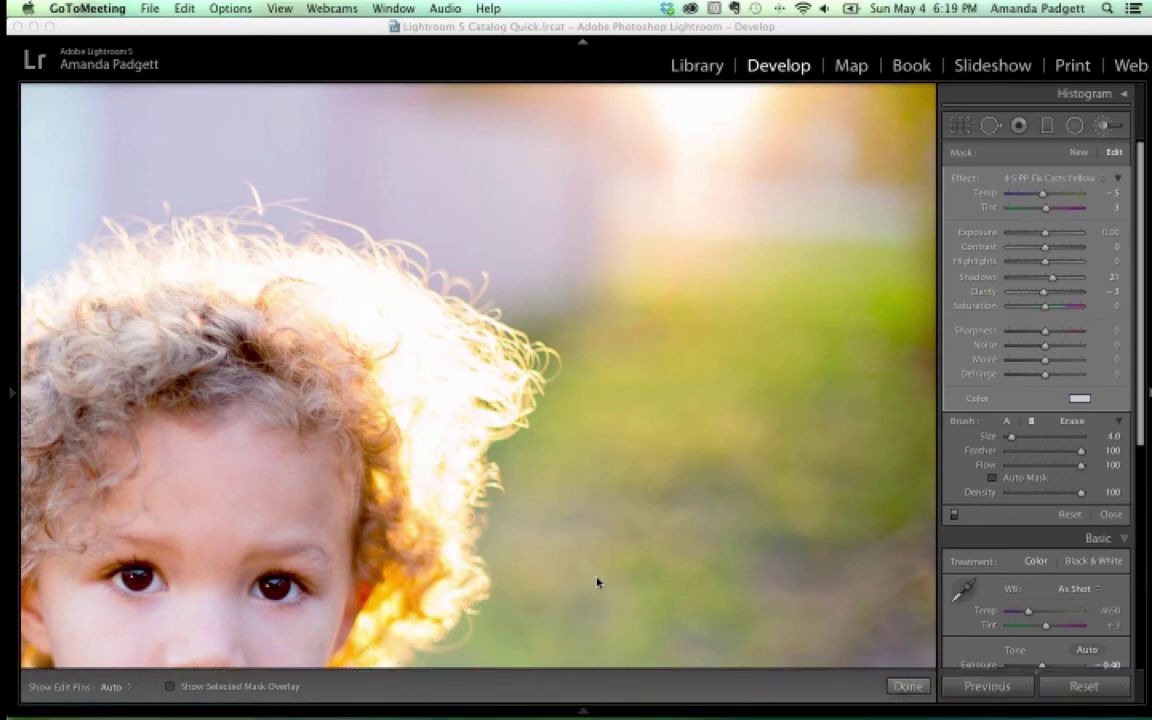
Select the headband-girl photo in the filmstrip and fit it whole in the view
mouse_move(515, 712)
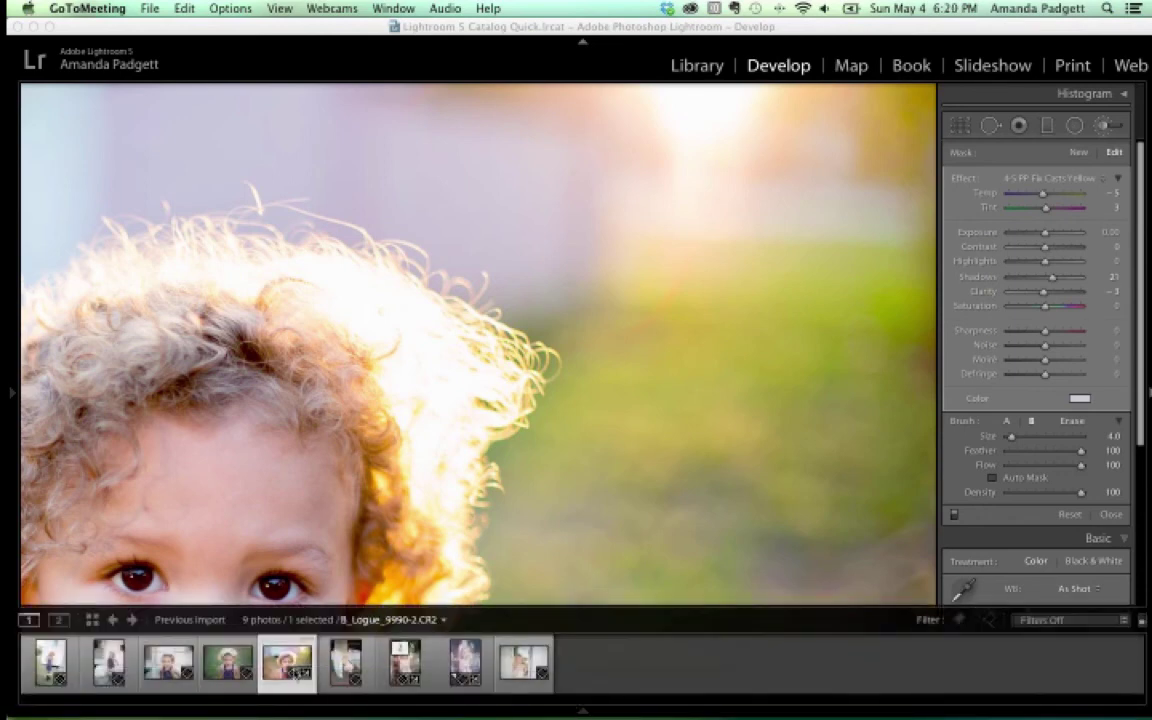
left_click(228, 660)
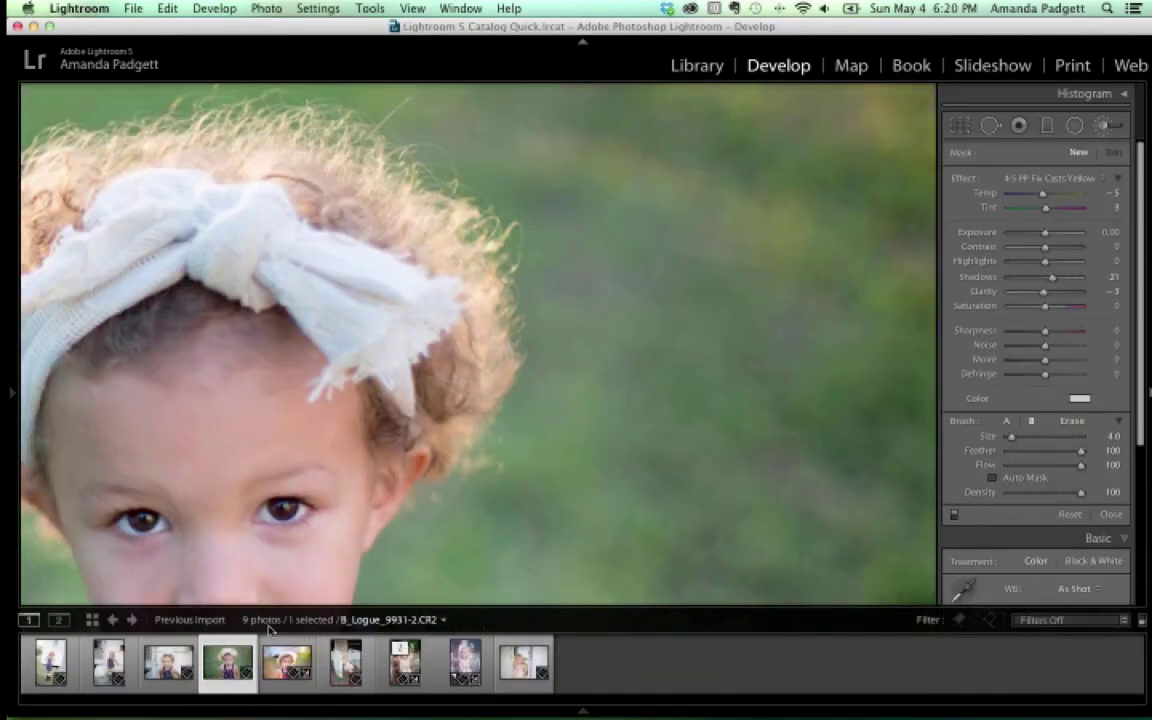
key("z")
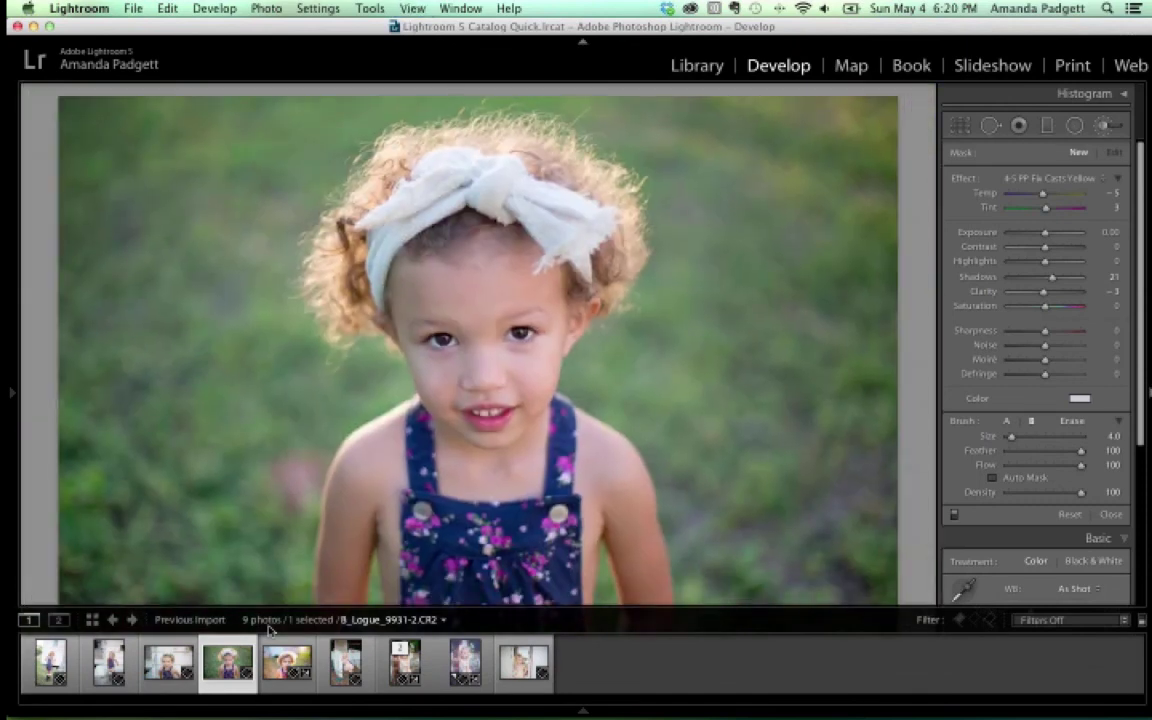
Check the headband photo's context options, then bring up the Photo menu commands
right_click(219, 666)
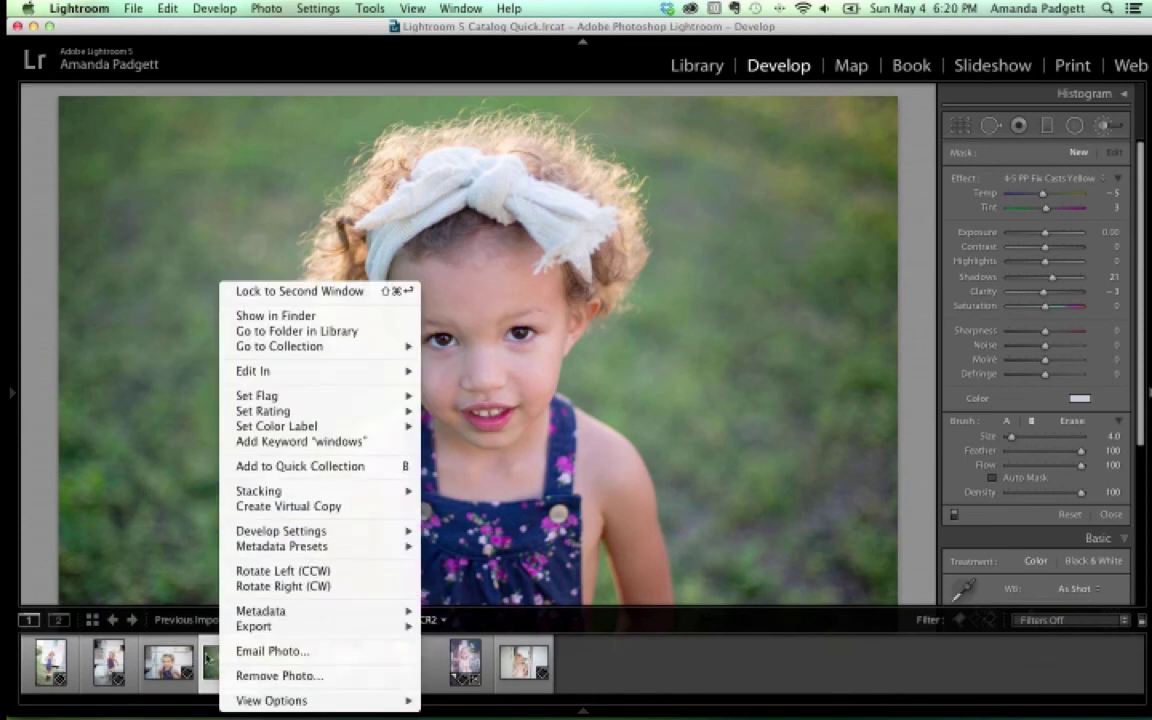
left_click(200, 595)
left_click(266, 9)
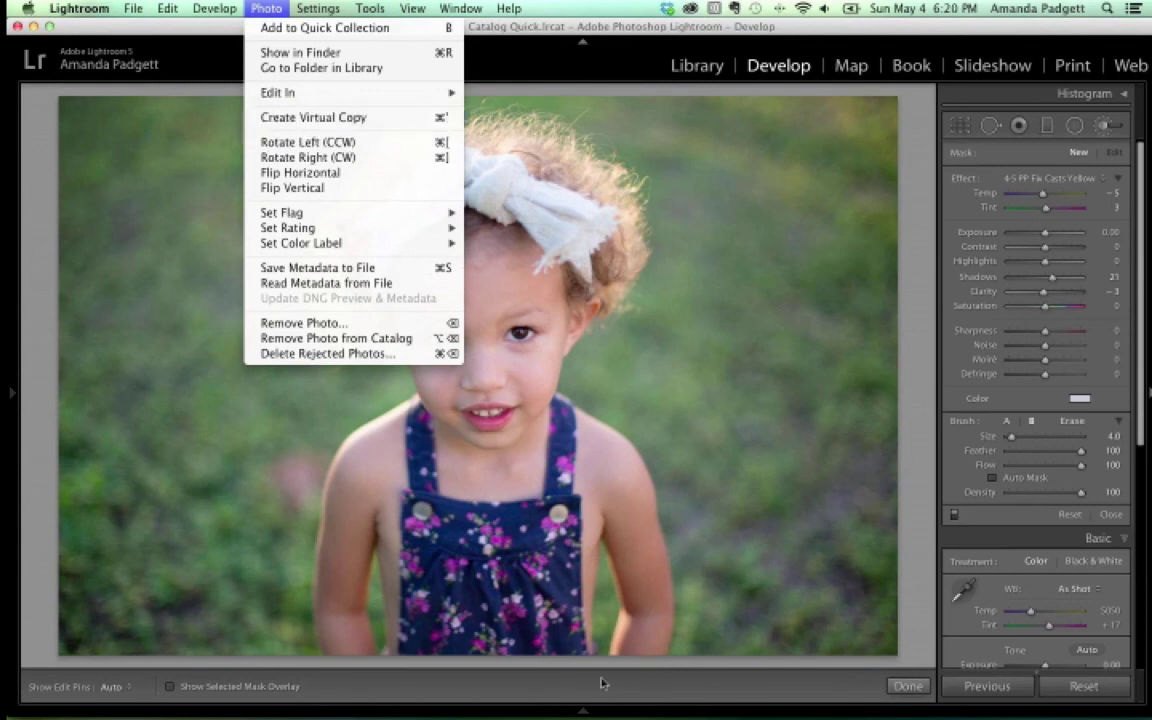
Dismiss the Photo menu and open a Finder window showing All My Files
key("Escape")
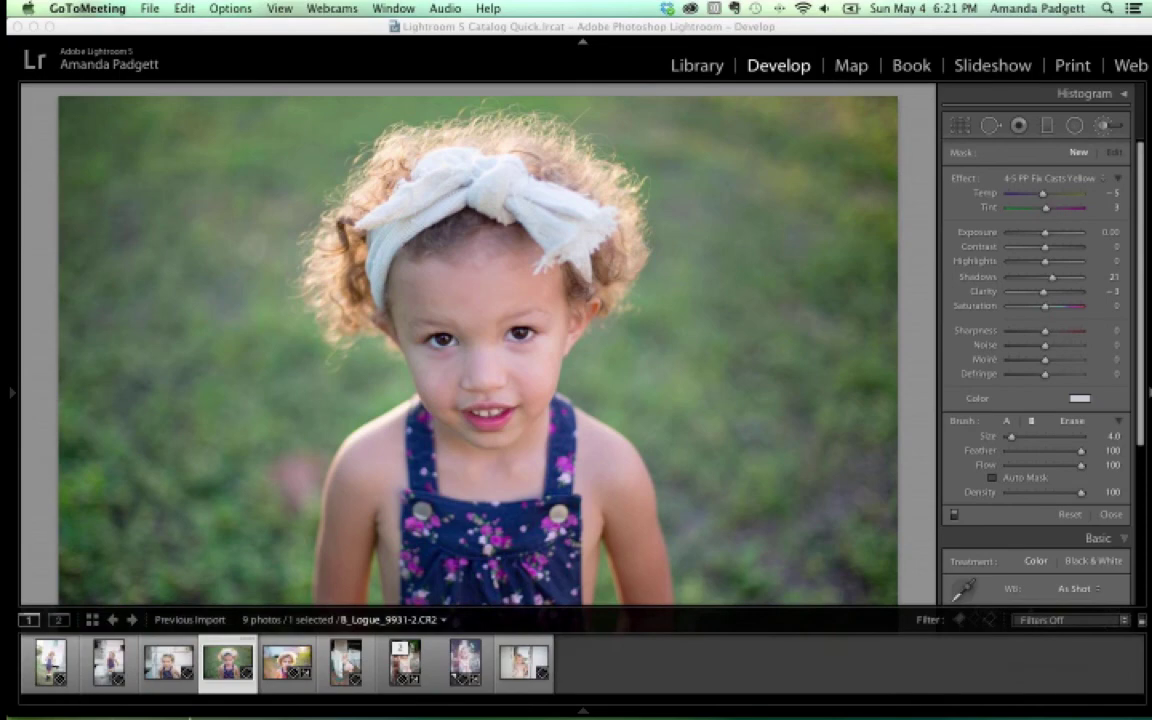
mouse_move(224, 668)
left_click(75, 665)
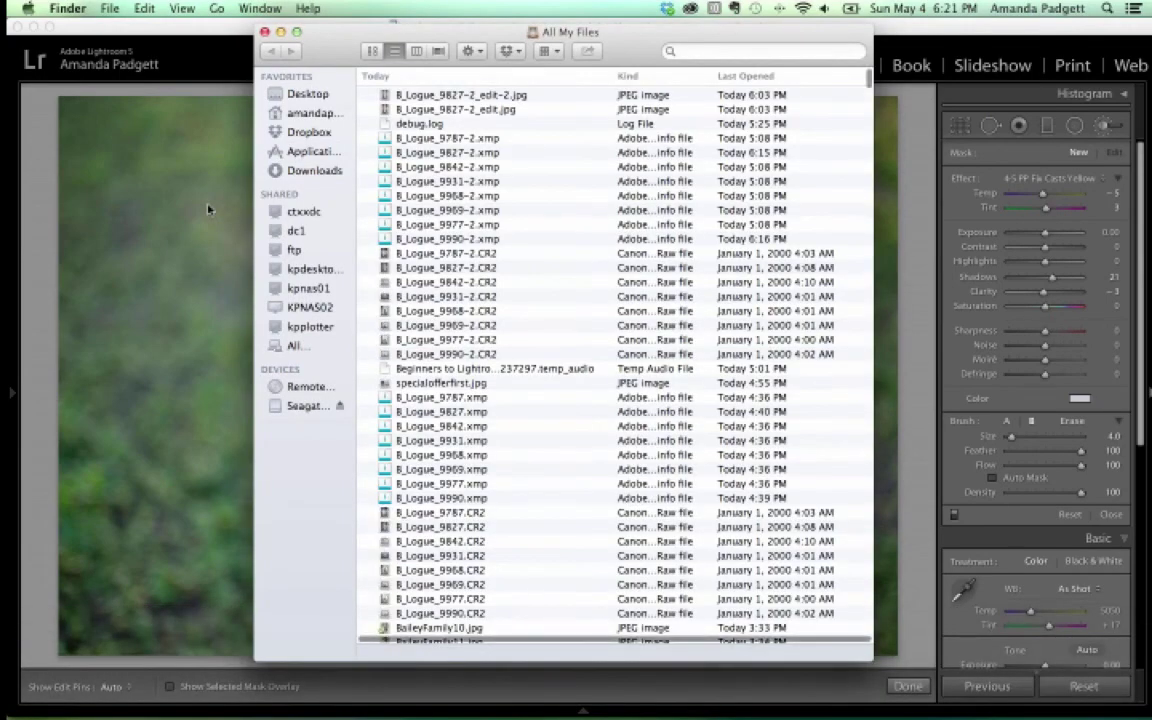
Browse Desktop > Dropbox > Lightroom > BW new set Jan 30 > Classic BW Advanced templates
left_click(297, 95)
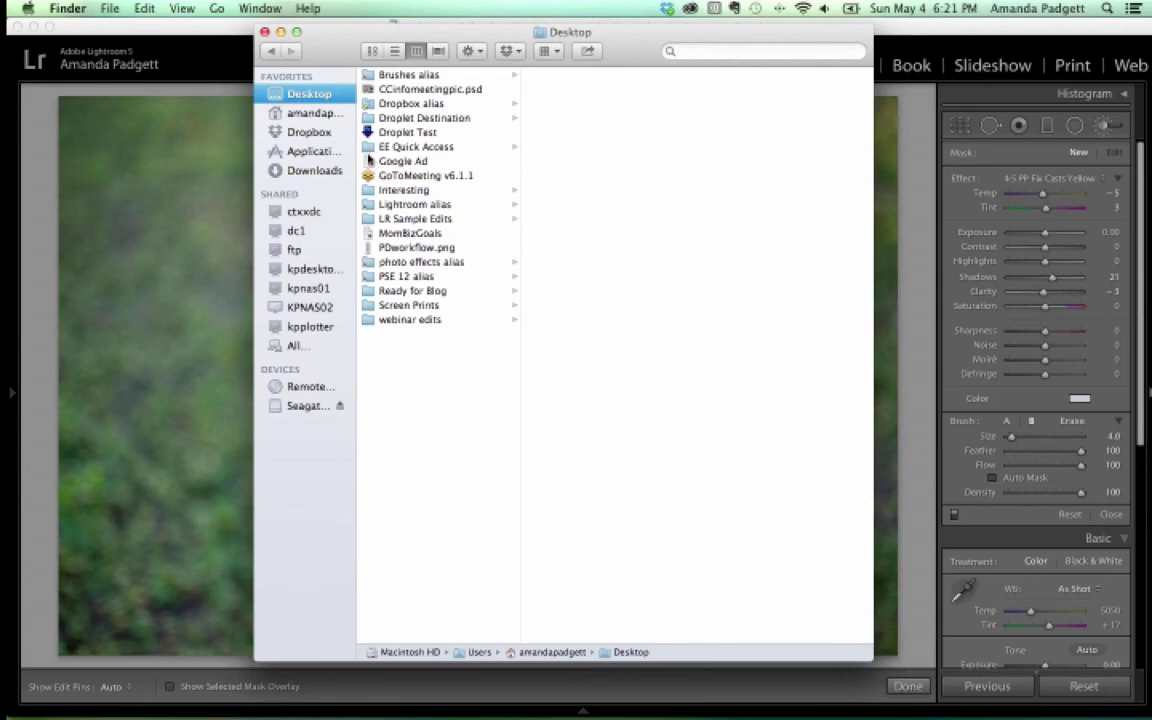
left_click(300, 130)
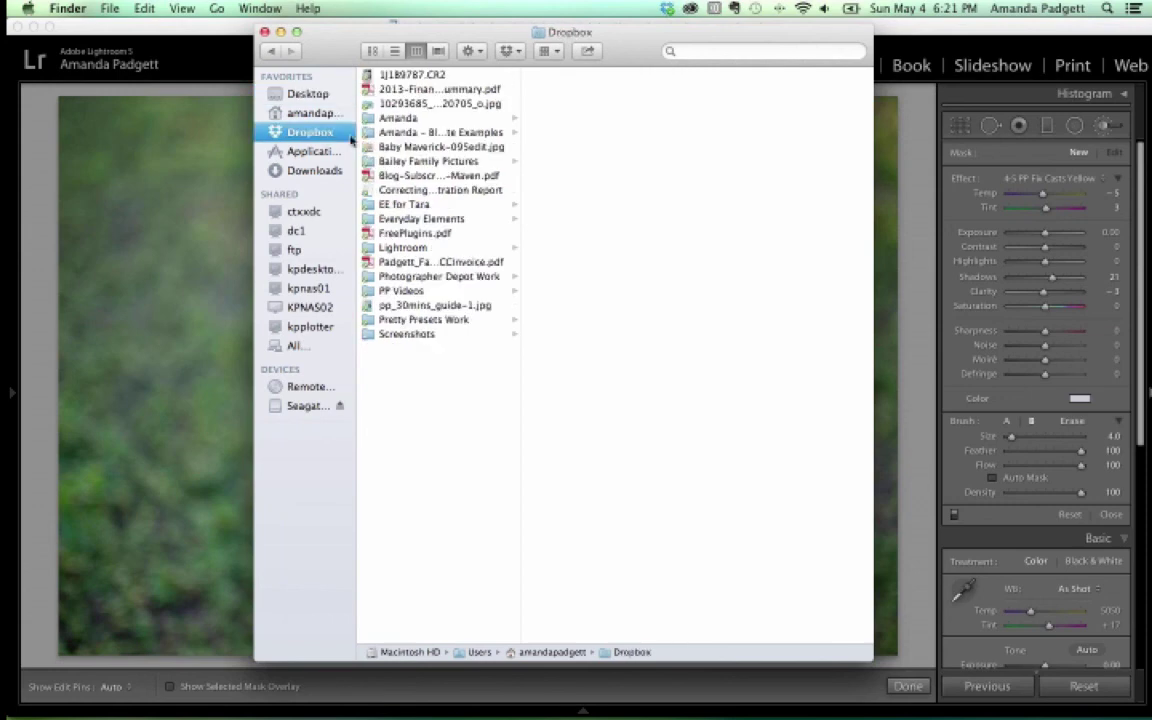
left_click(400, 246)
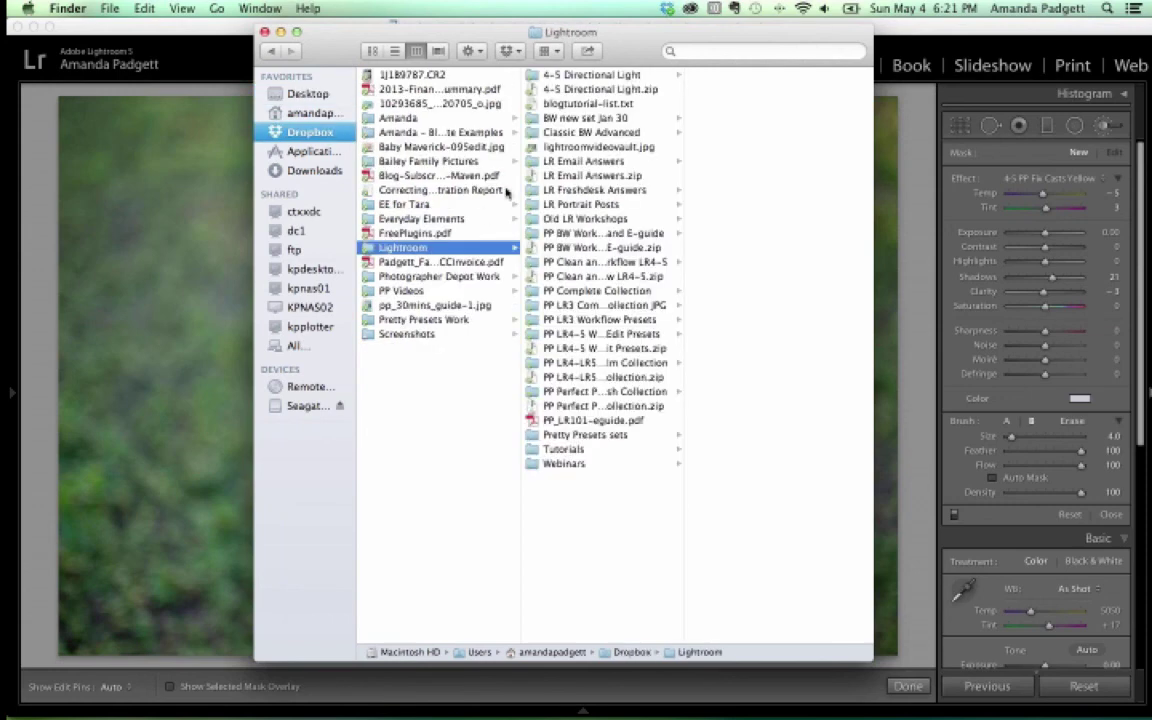
left_click(587, 120)
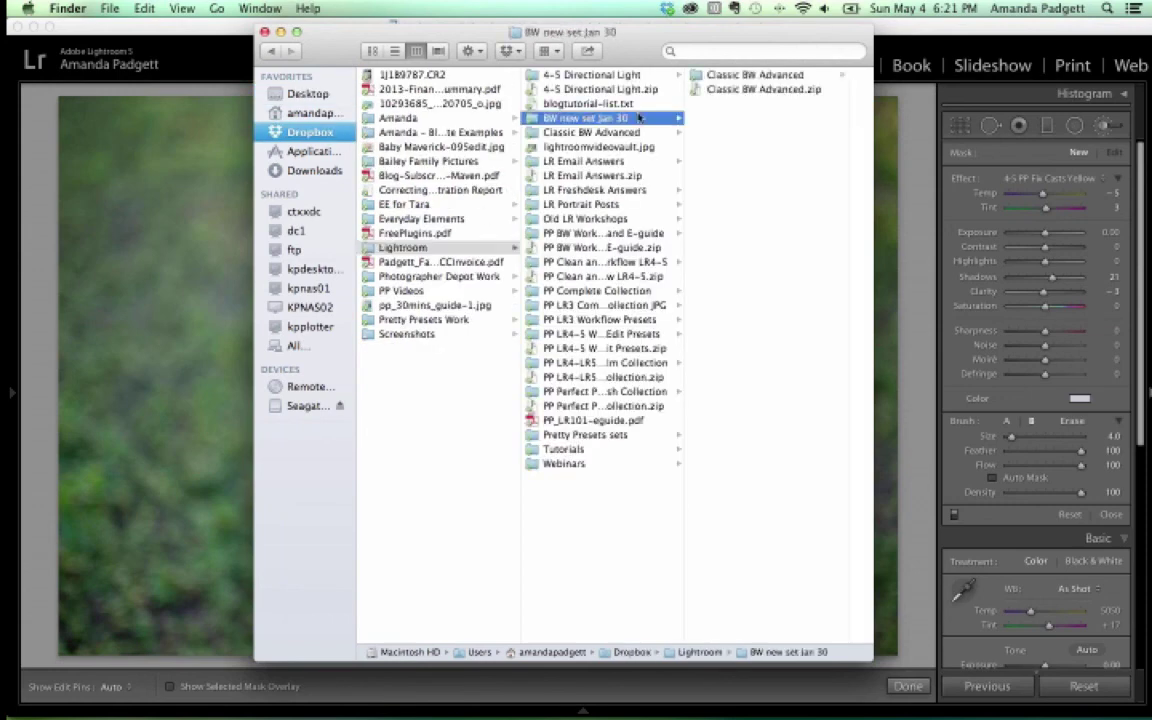
left_click(720, 77)
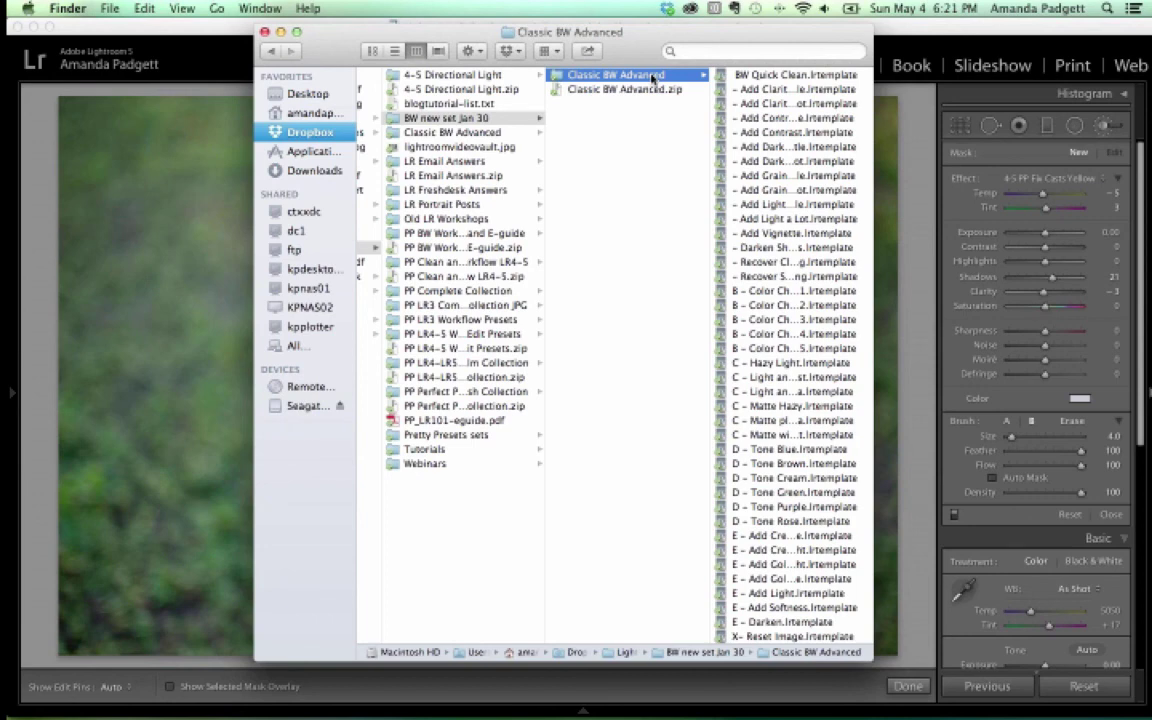
Check the Classic BW Advanced folder's options, then minimize Finder to reveal Lightroom
right_click(654, 78)
left_click(566, 120)
key("super+m")
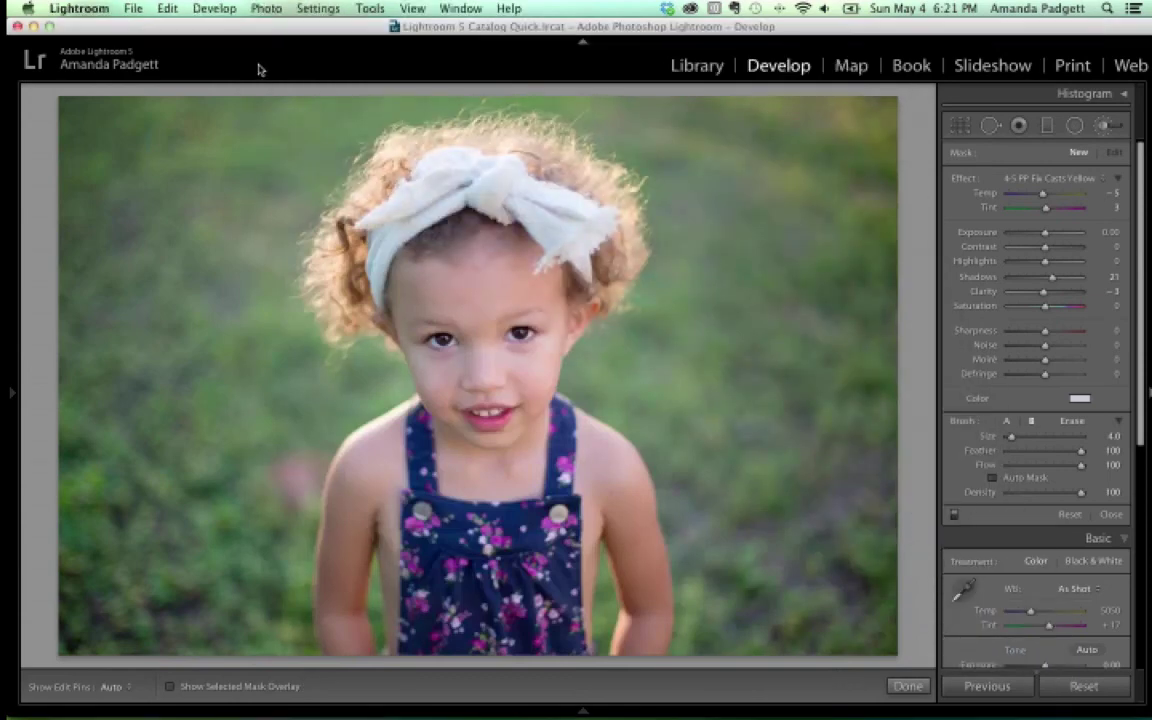
Open Lightroom's Preferences from the Lightroom menu over the Develop view
left_click(168, 7)
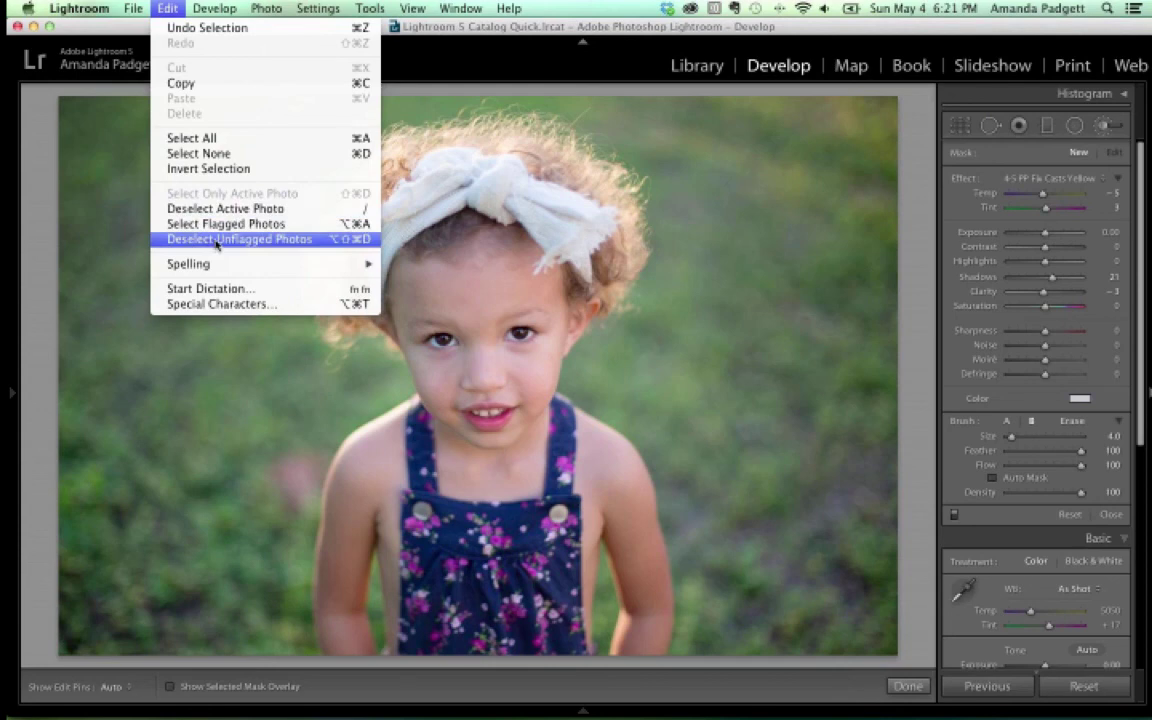
mouse_move(76, 9)
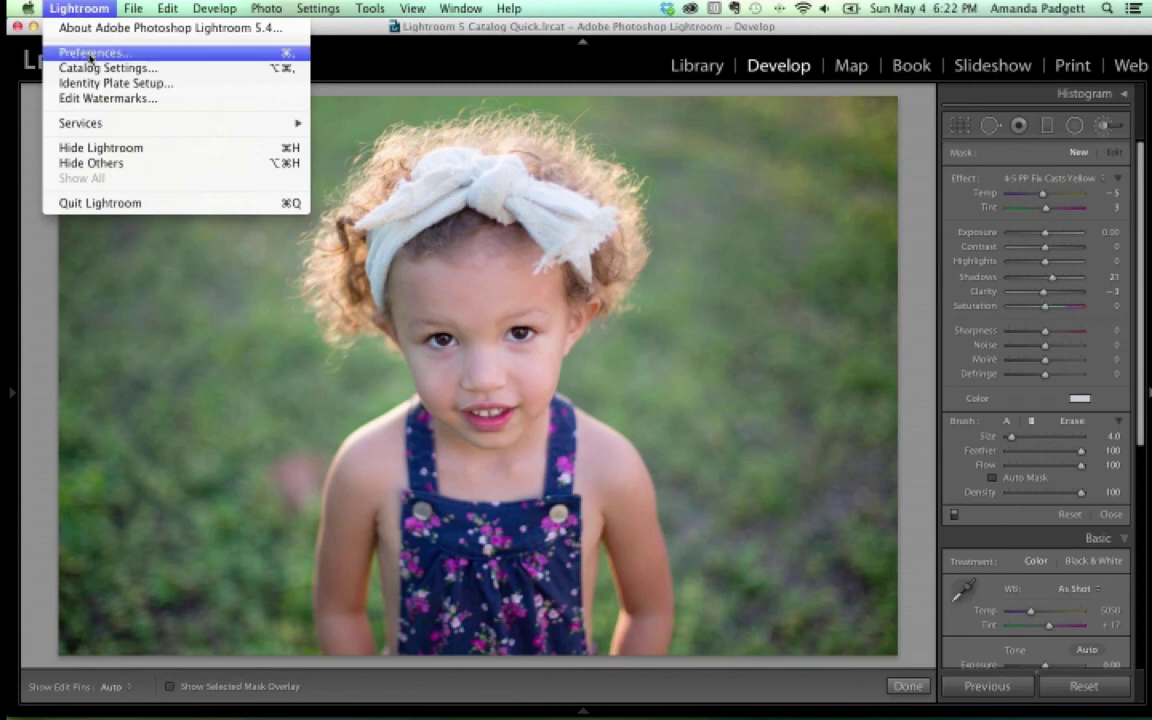
left_click(90, 52)
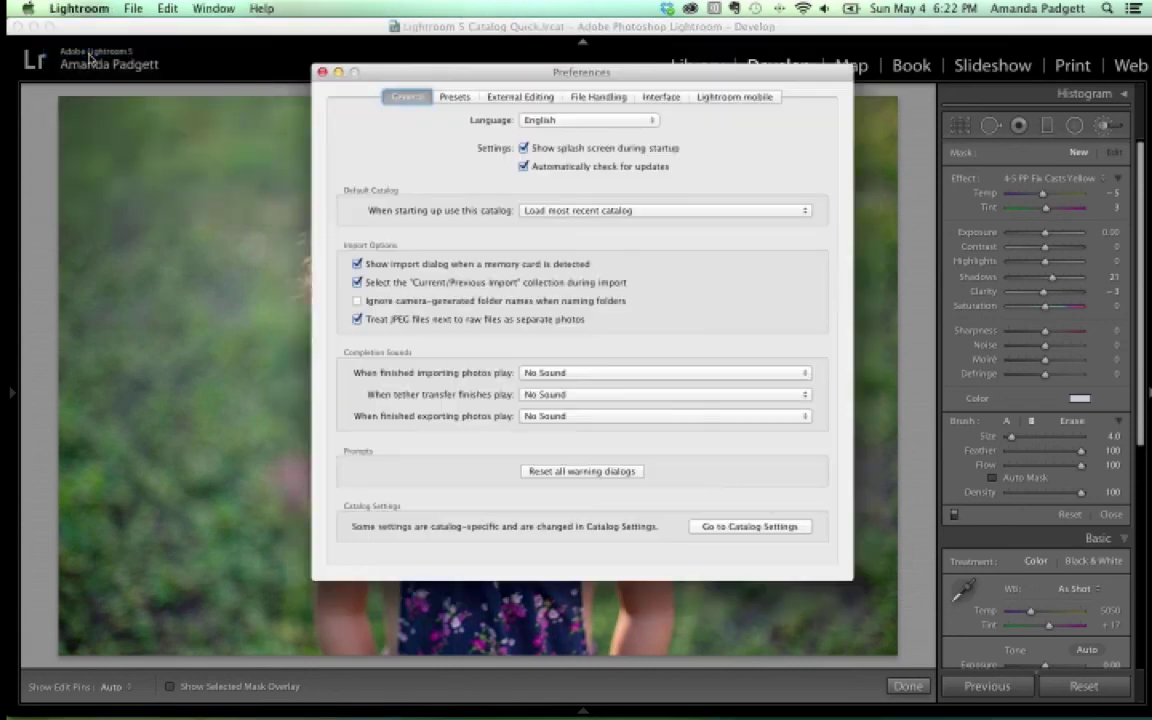
On the Presets tab of Preferences, reveal the Lightroom Presets Folder in Finder
left_click(454, 98)
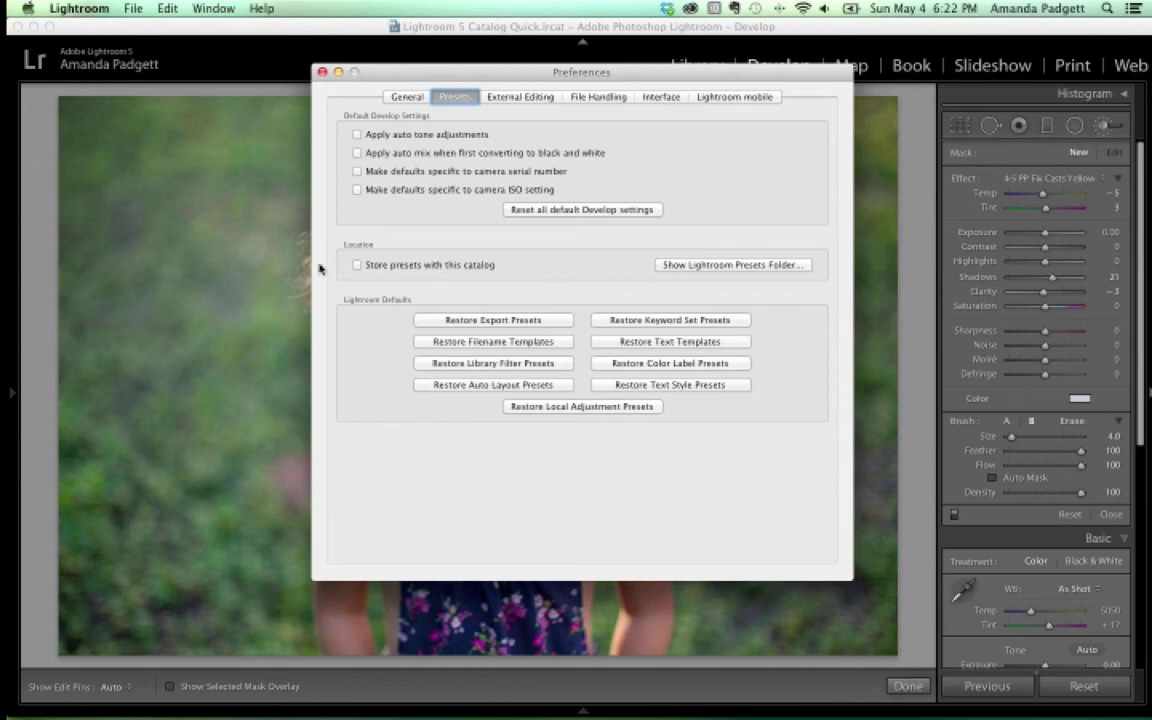
left_click(725, 265)
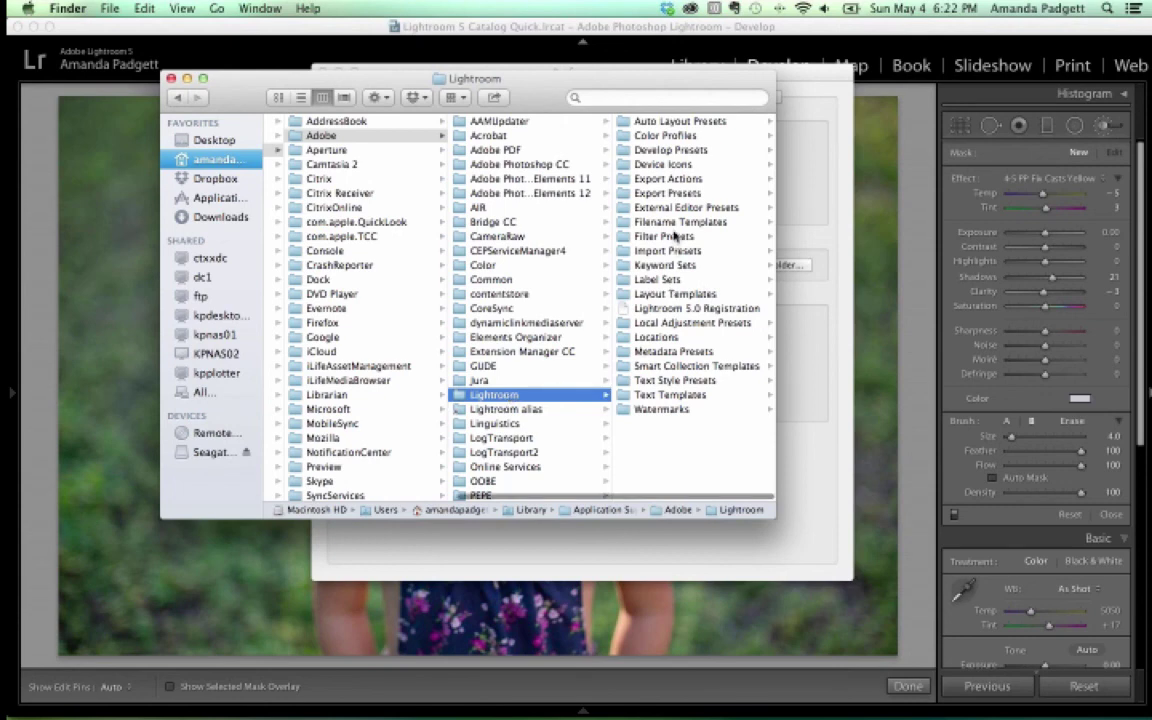
View the Develop Presets folder, then close Finder and the Preferences dialog
left_click(662, 154)
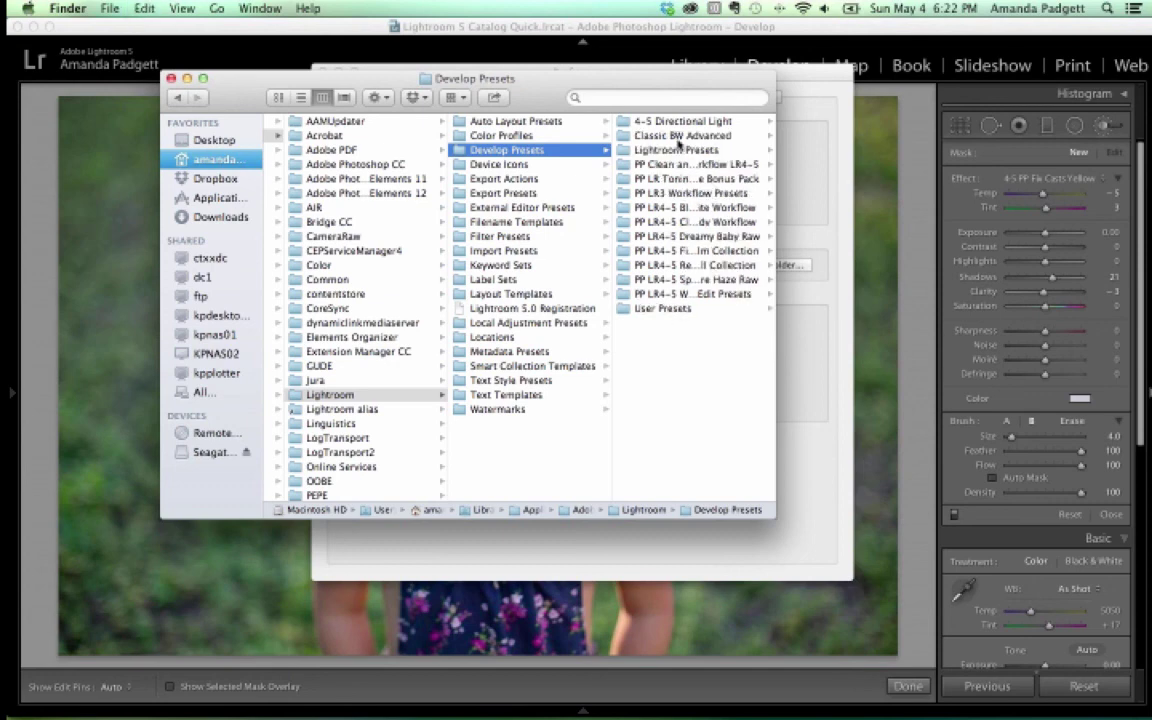
left_click(172, 79)
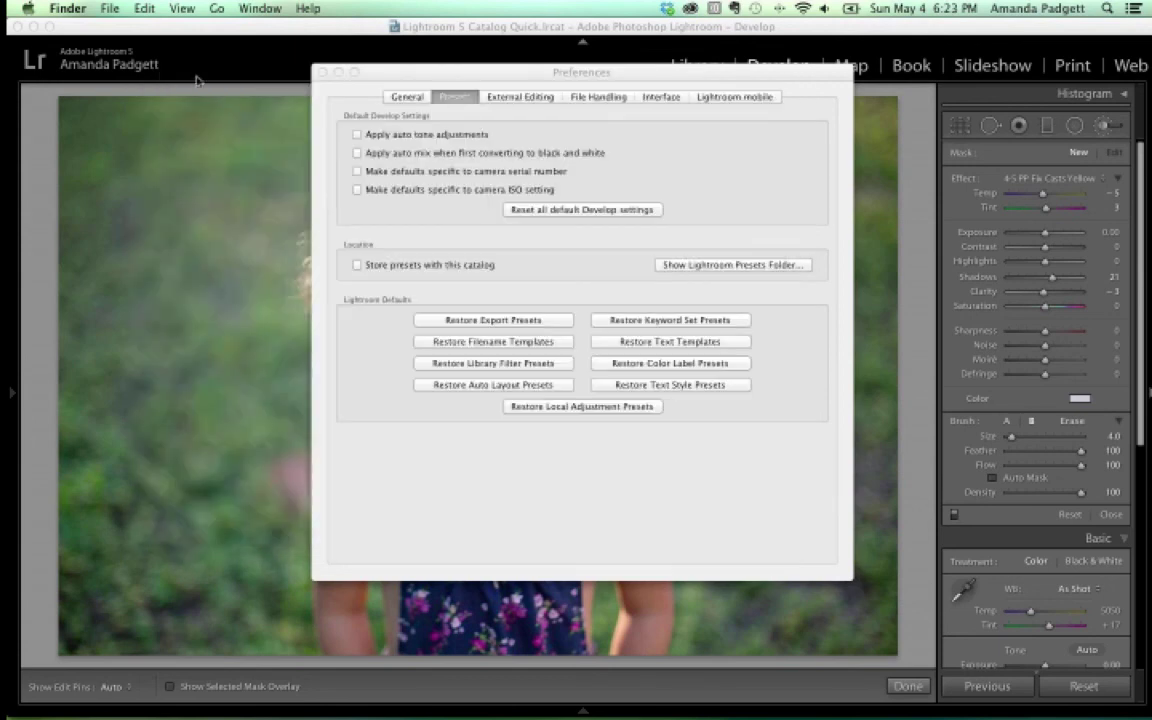
left_click(322, 73)
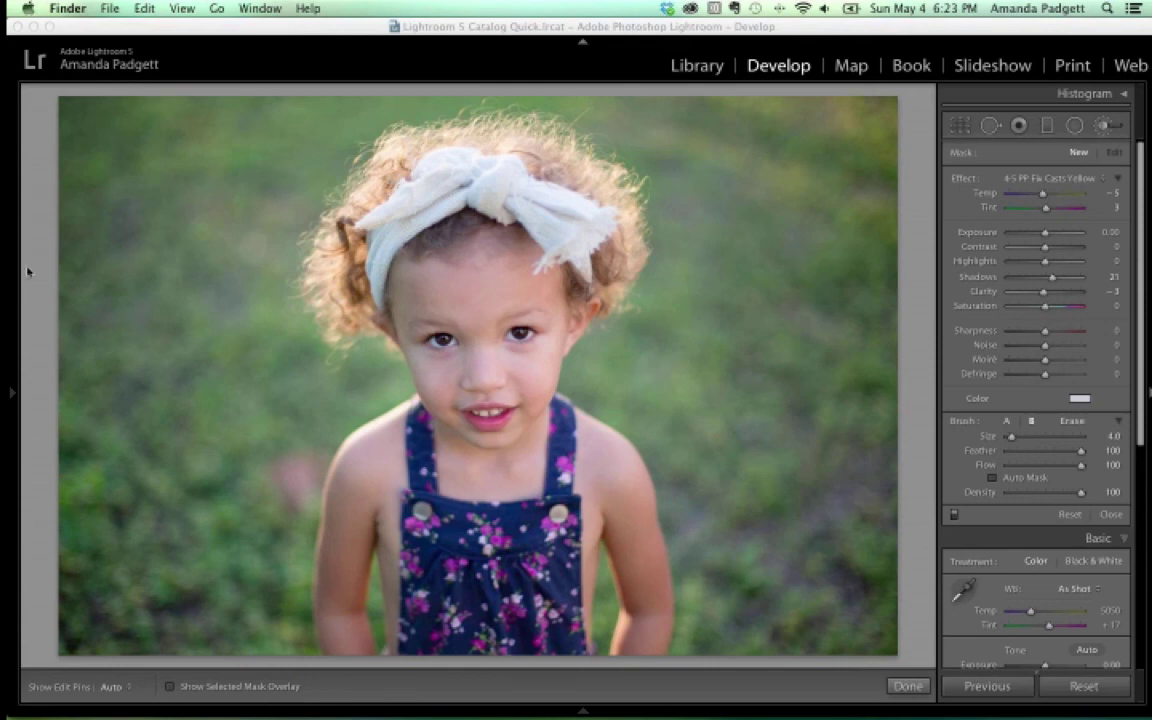
Collapse the Clean and Creative, Fine Art Film and Workflow Clean Edit preset groups; select PP LR Toning and Vignette Bonus Pack
mouse_move(8, 278)
scroll(60, 415, "up", 15)
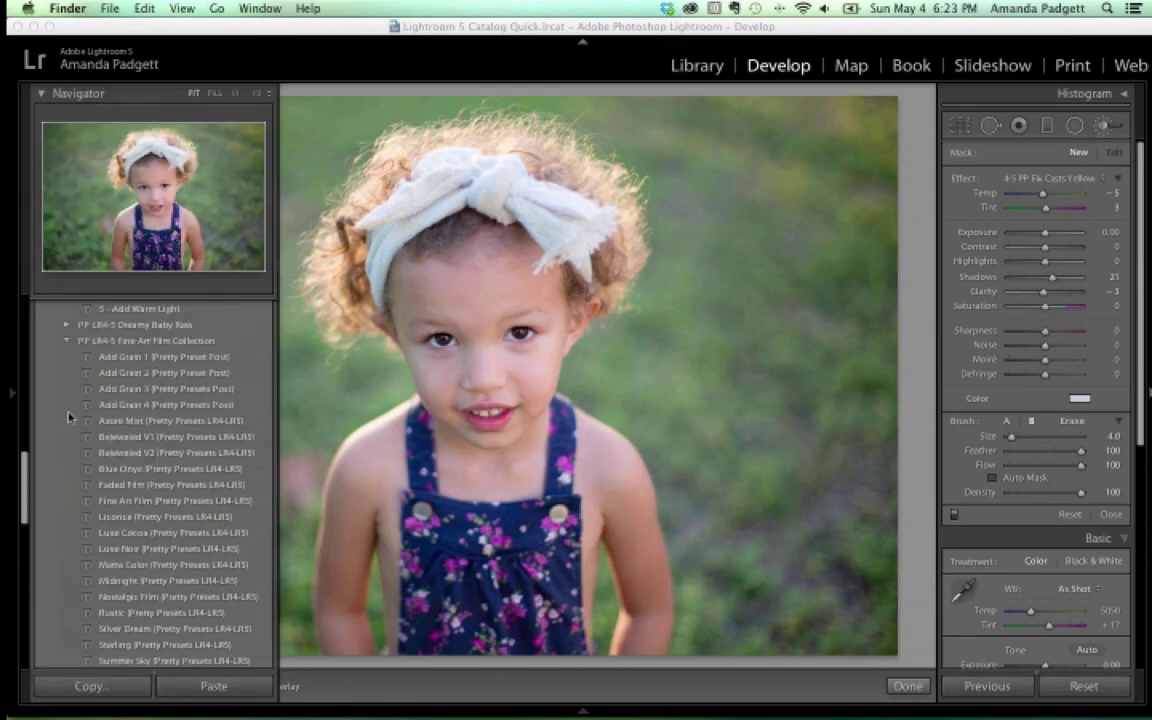
scroll(68, 400, "up", 3)
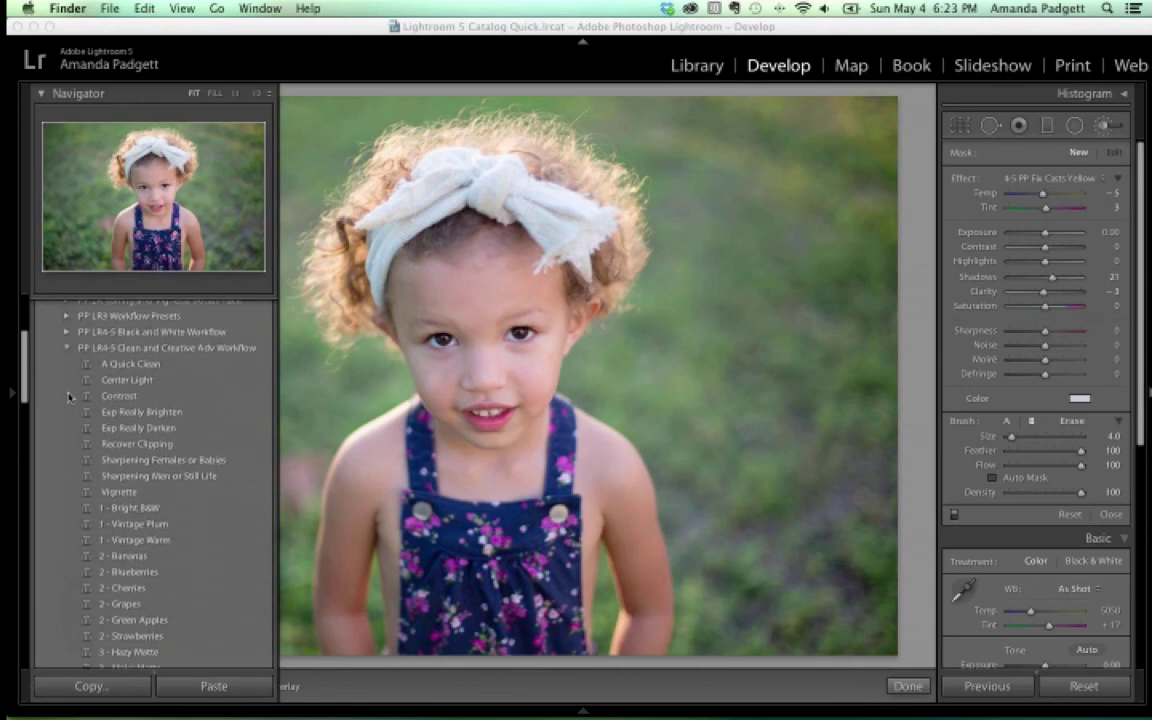
left_click(67, 370)
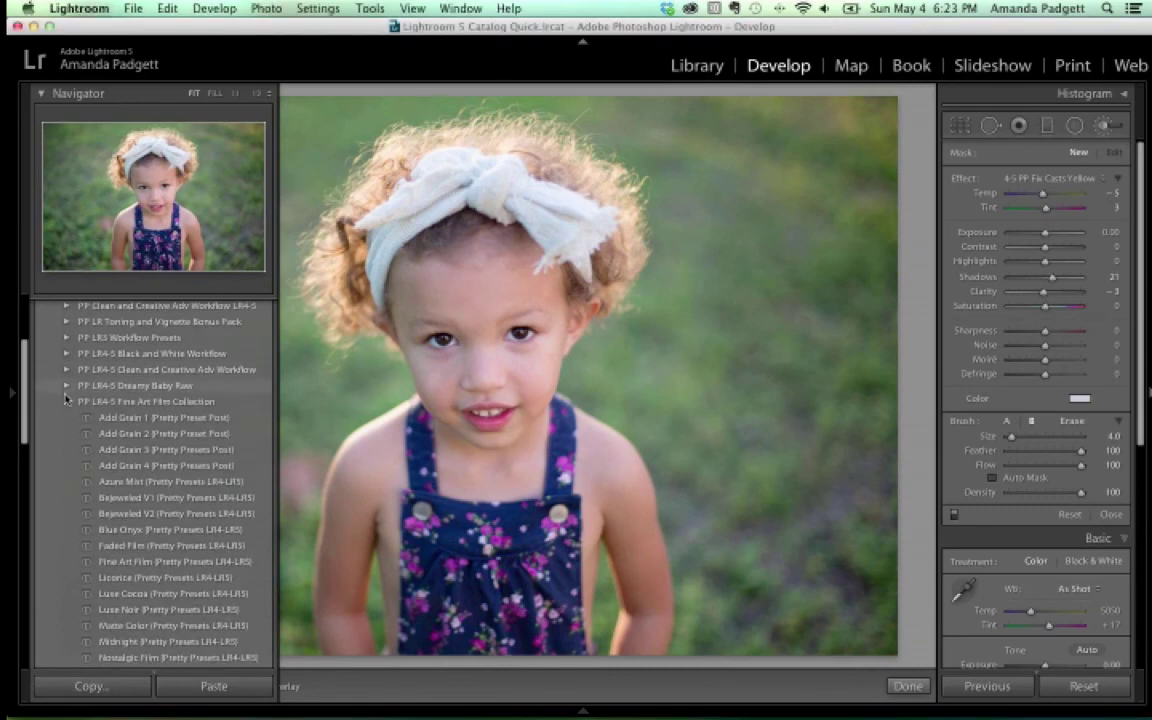
left_click(66, 401)
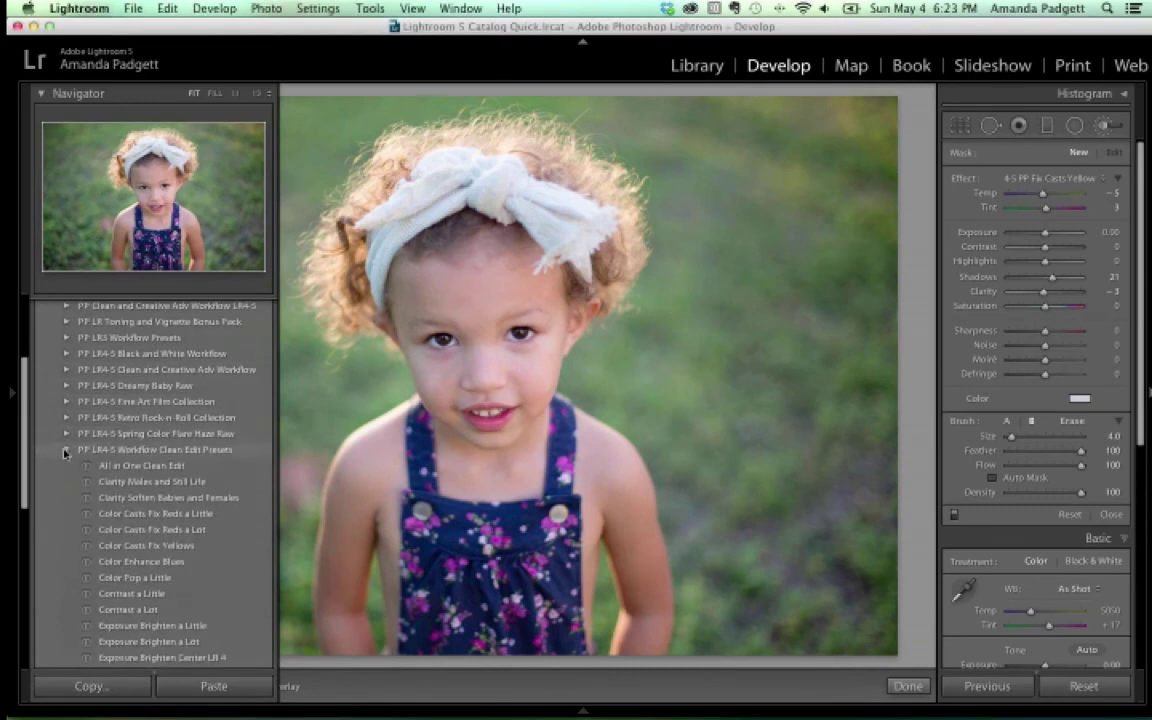
left_click(66, 449)
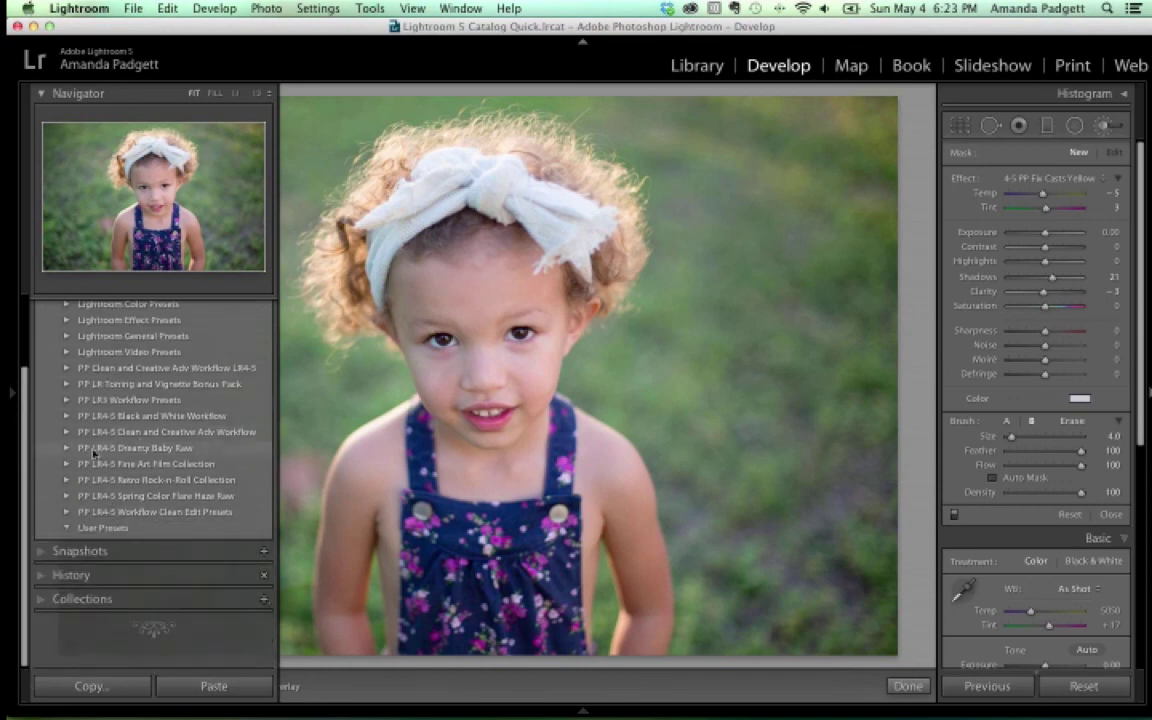
left_click(131, 386)
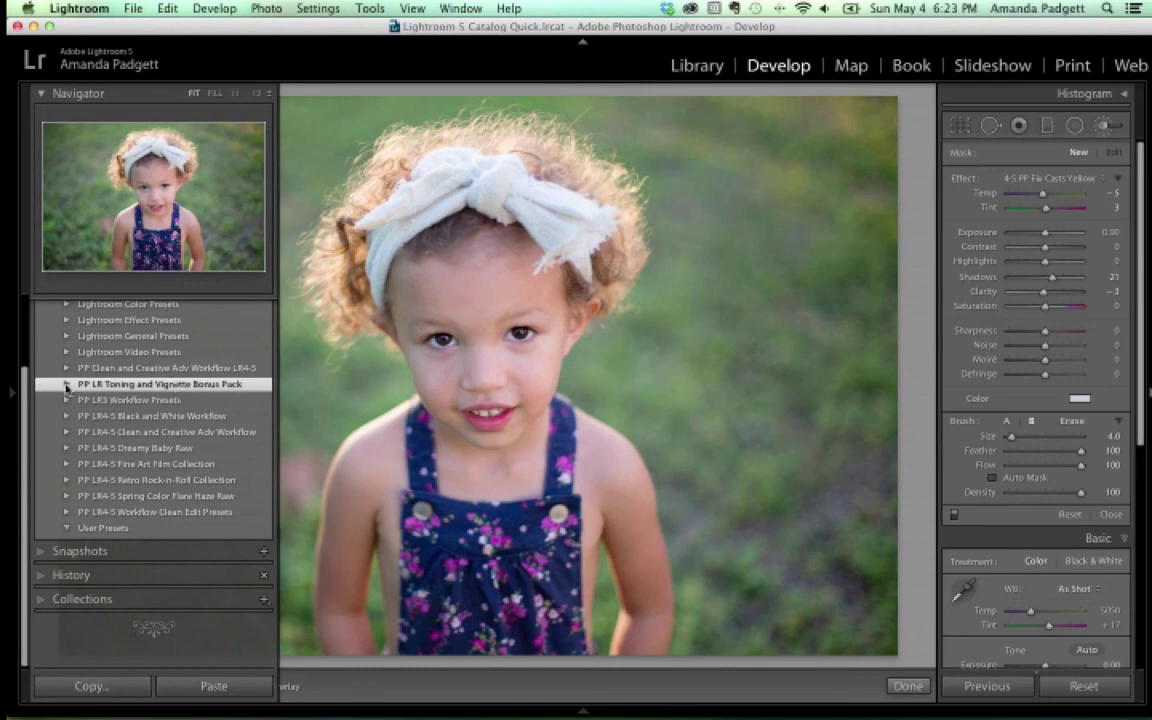
Expand the PP LR Toning and Vignette Bonus Pack and apply its Soft Mauve preset
left_click(66, 386)
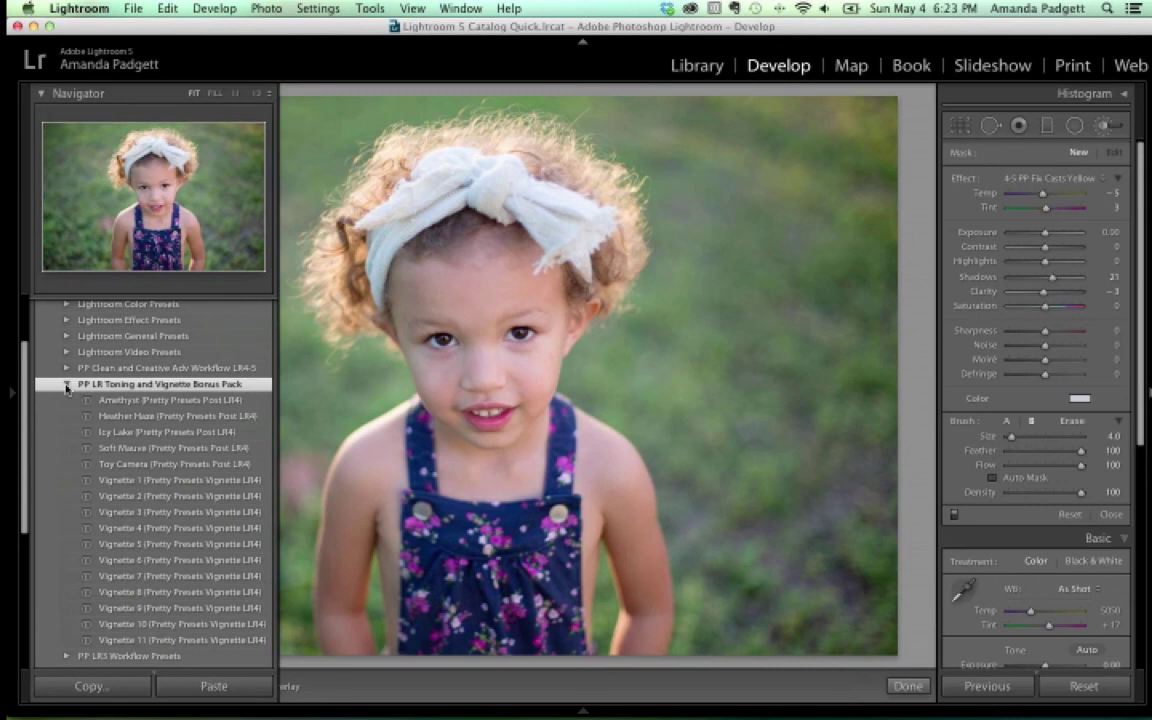
left_click(66, 387)
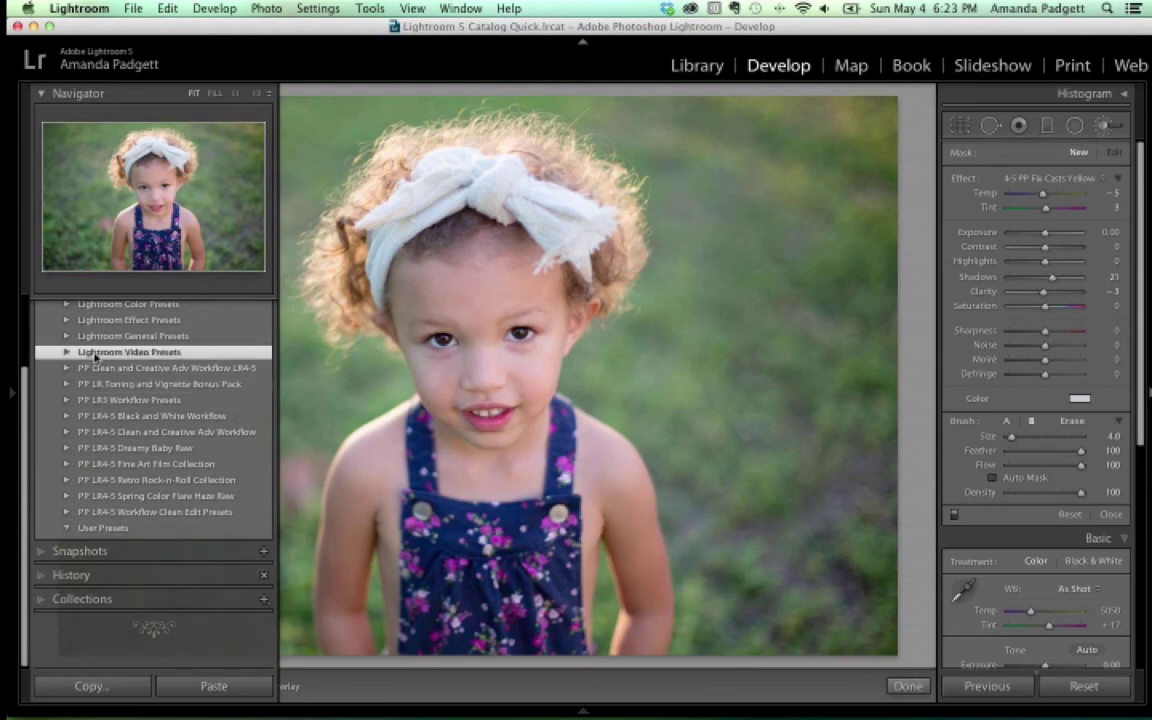
left_click(77, 386)
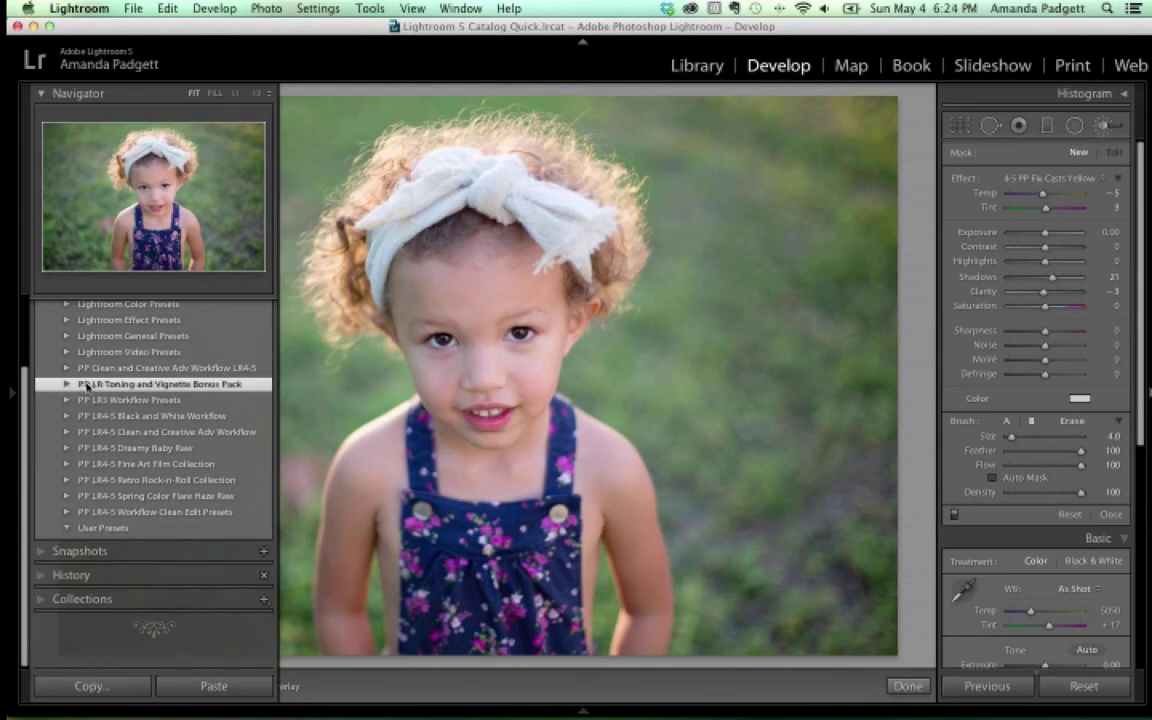
left_click(68, 385)
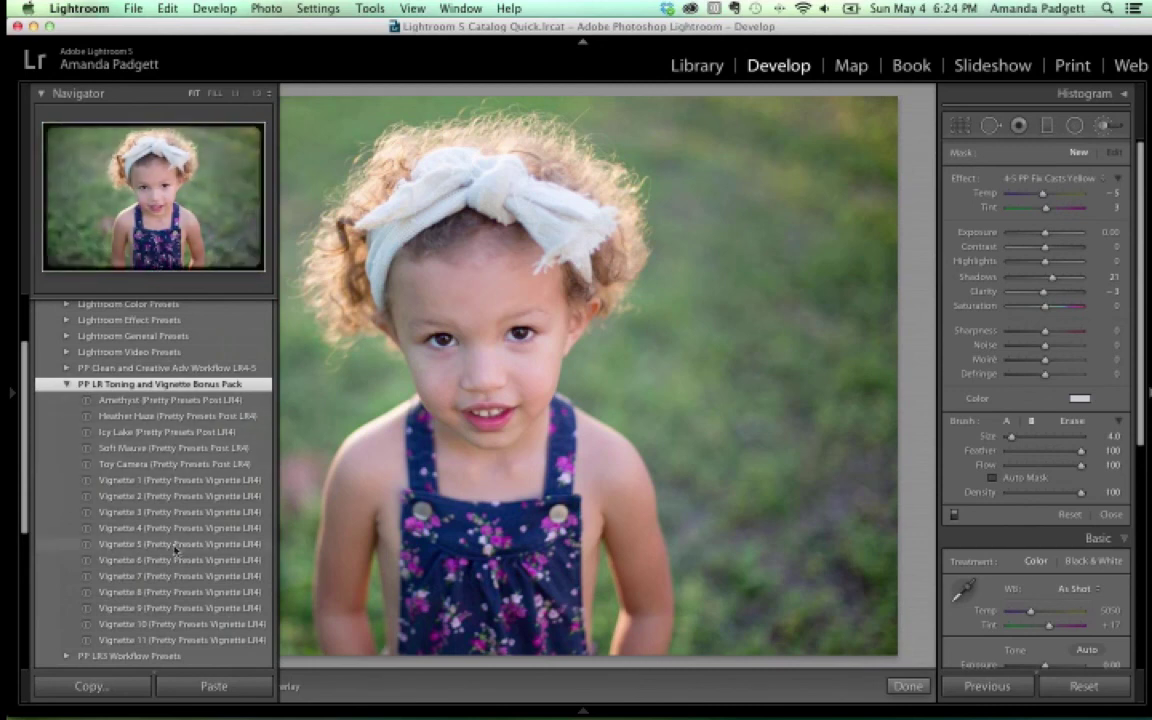
left_click(176, 453)
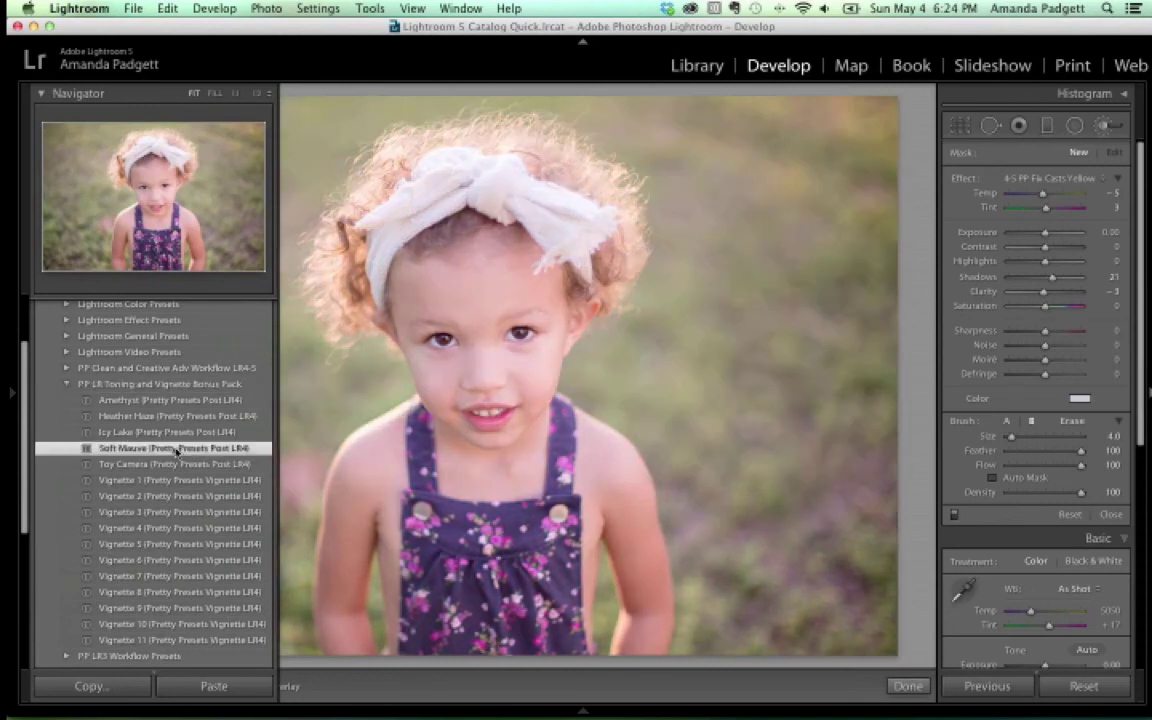
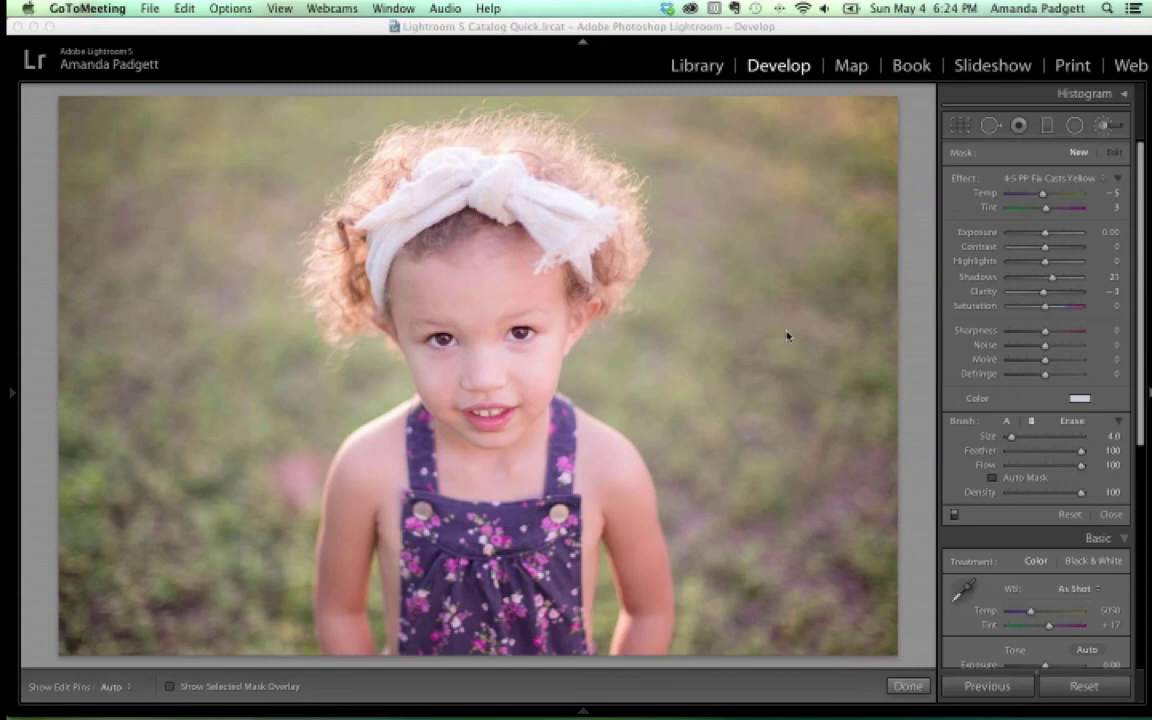
Open the Export One File dialog for the current photo and scroll through its settings
left_click(358, 70)
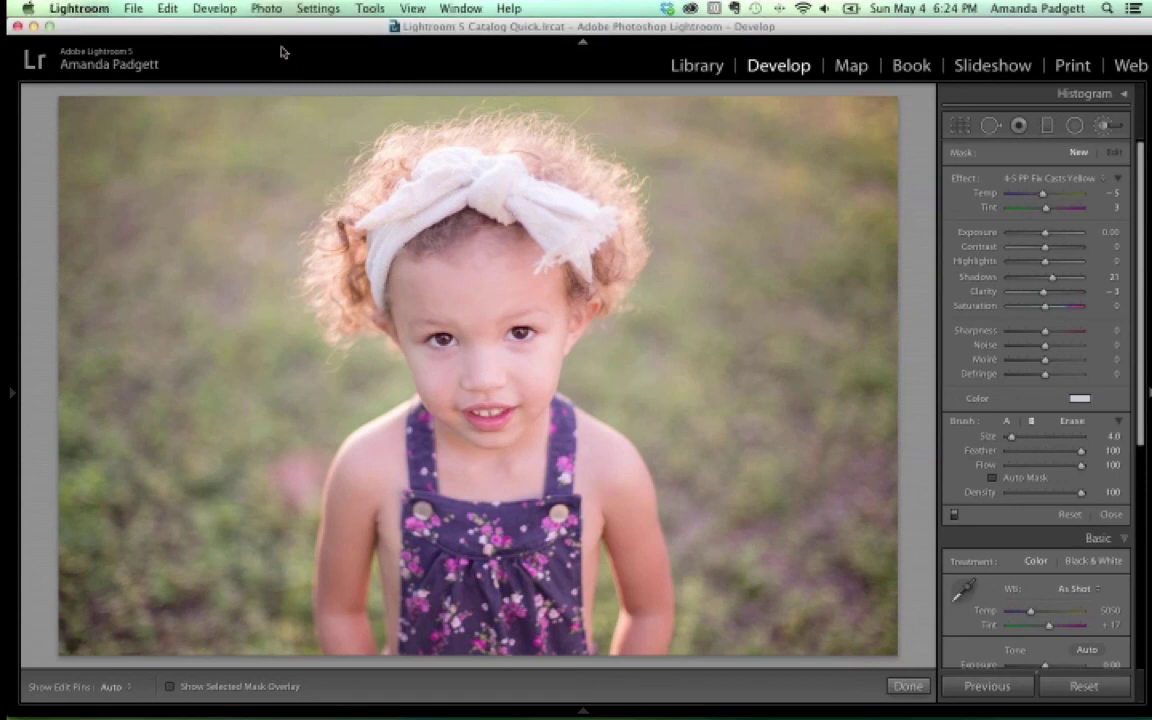
left_click(138, 10)
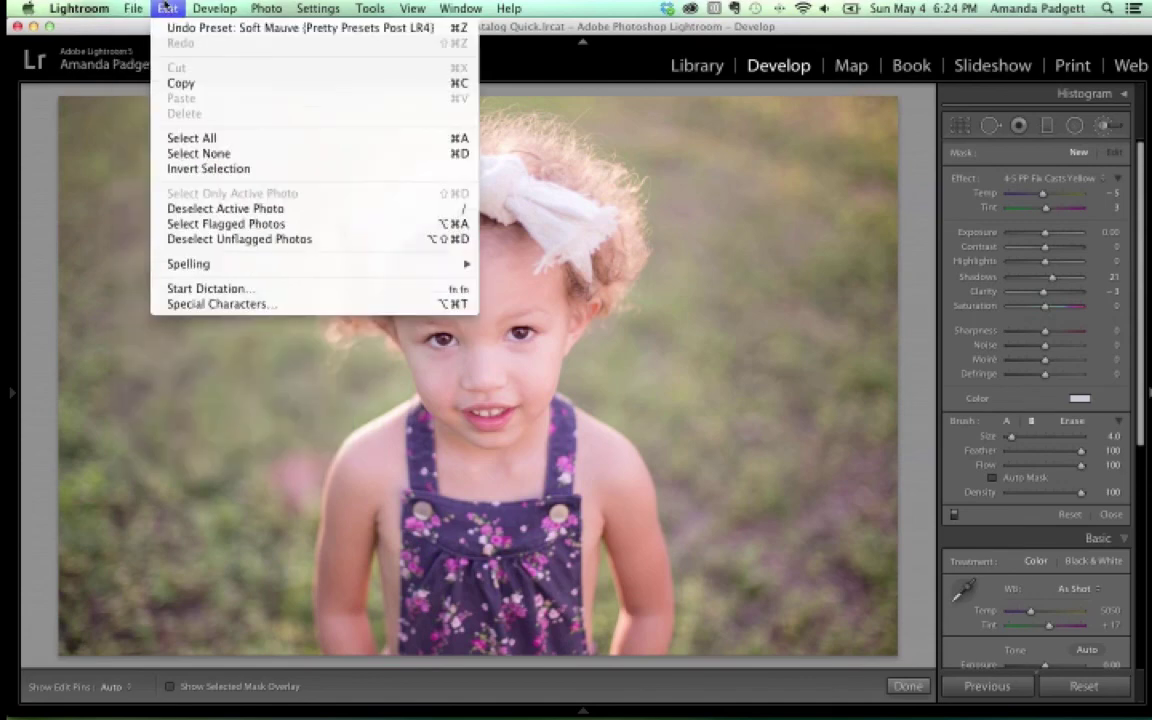
left_click(155, 203)
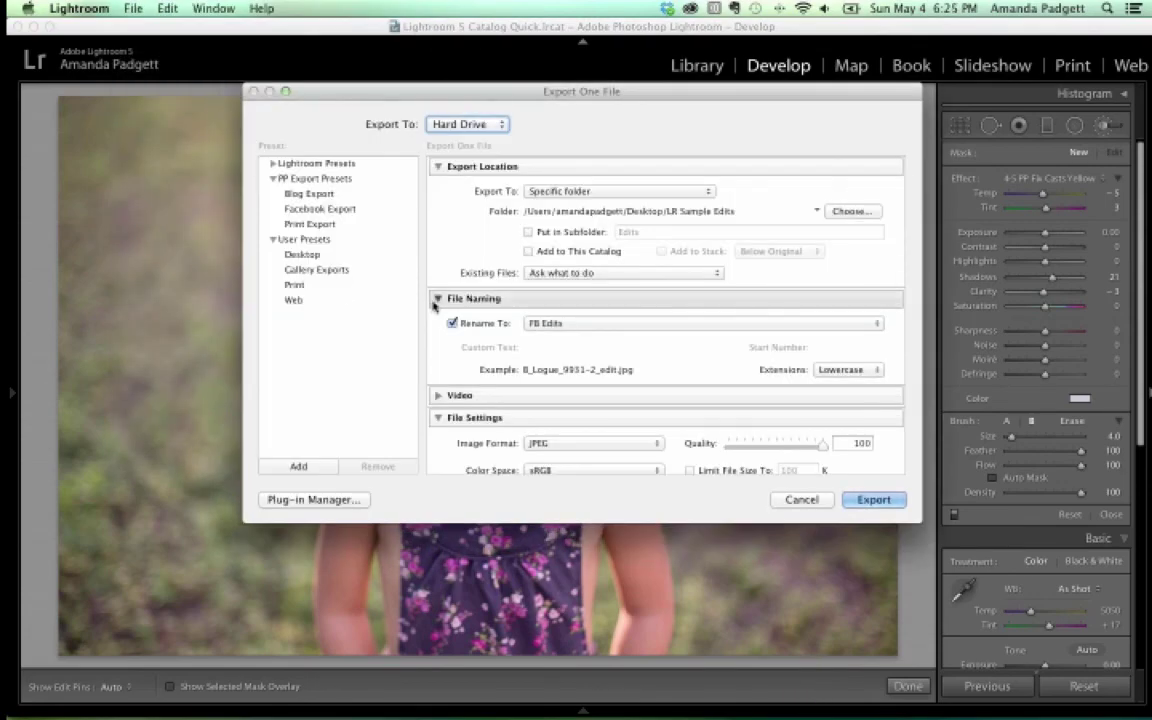
mouse_move(812, 690)
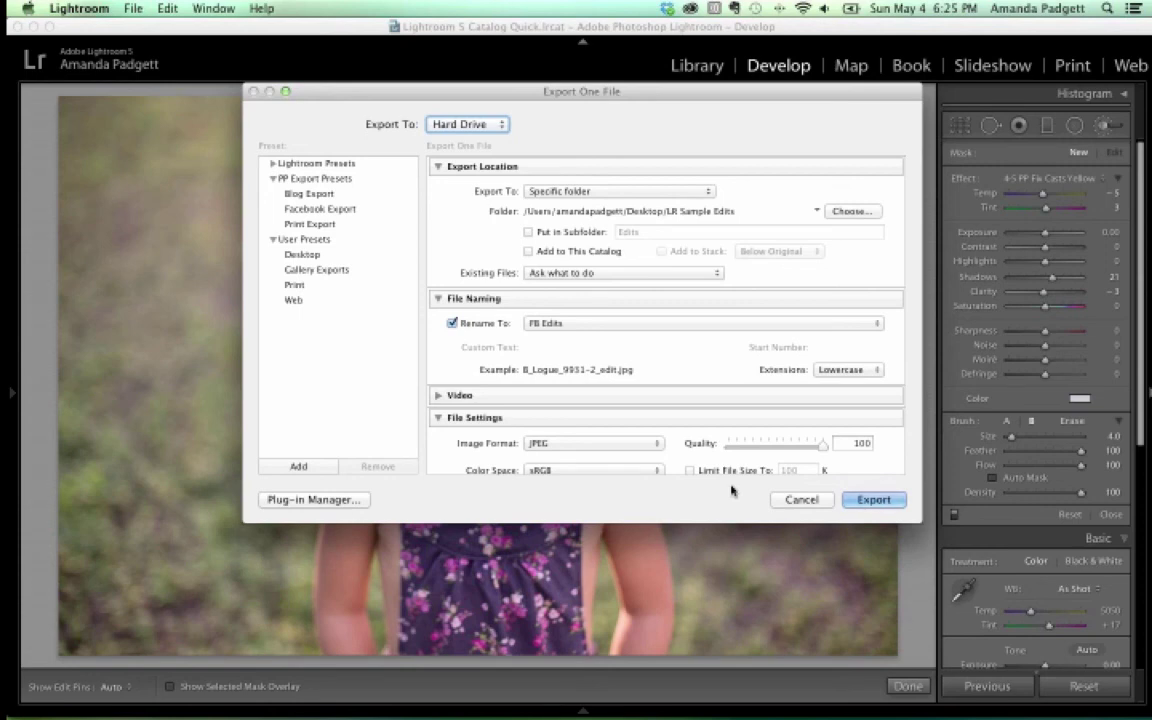
scroll(675, 312, "down", 5)
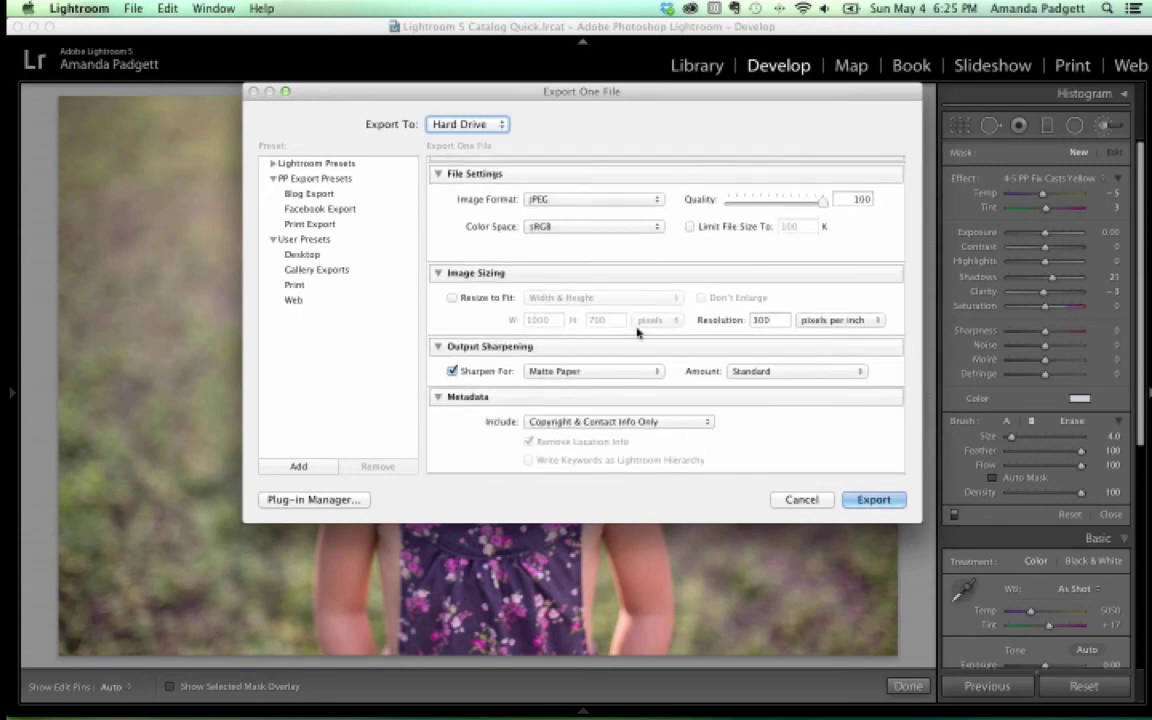
scroll(610, 303, "up", 3)
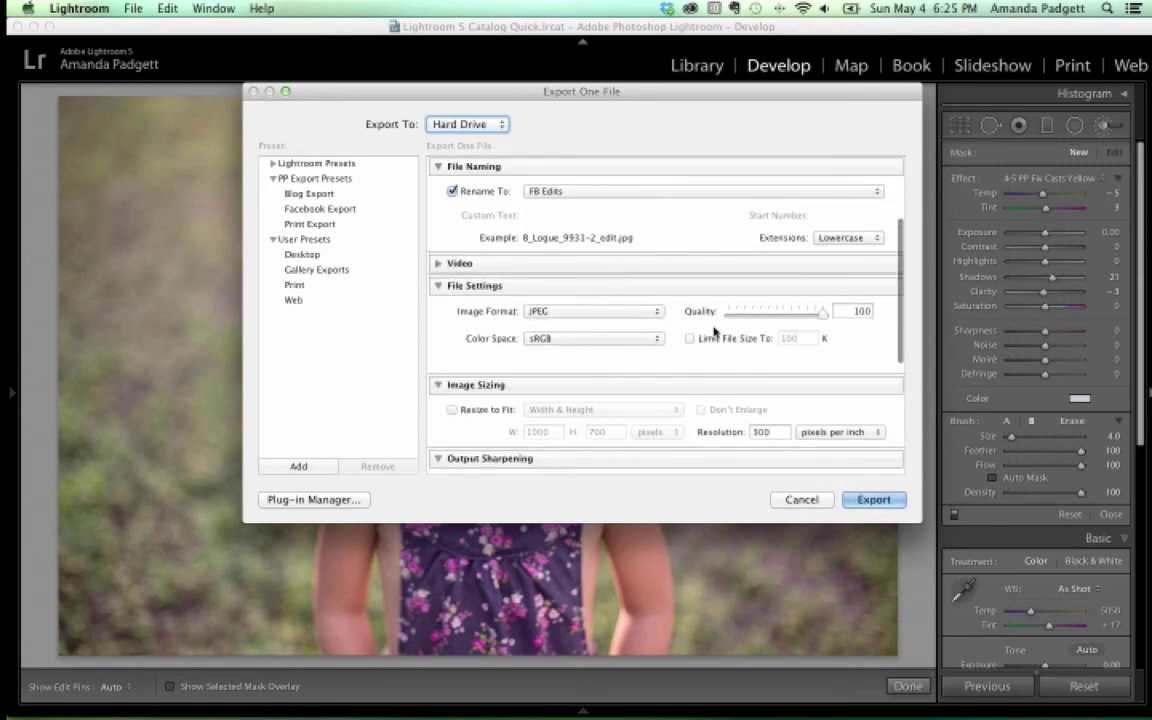
scroll(700, 330, "down", 2)
Turn on Resize to Fit with a height of 1000 pixels and 72 ppi resolution
left_click(453, 372)
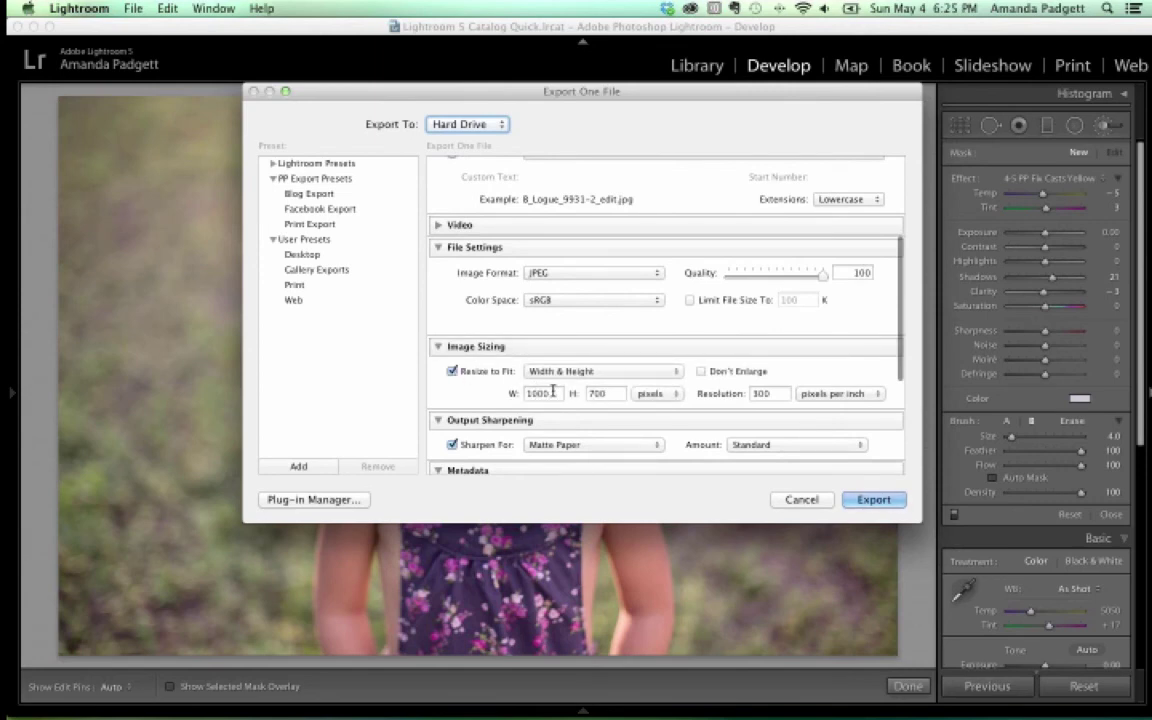
left_click(590, 394)
type("1000")
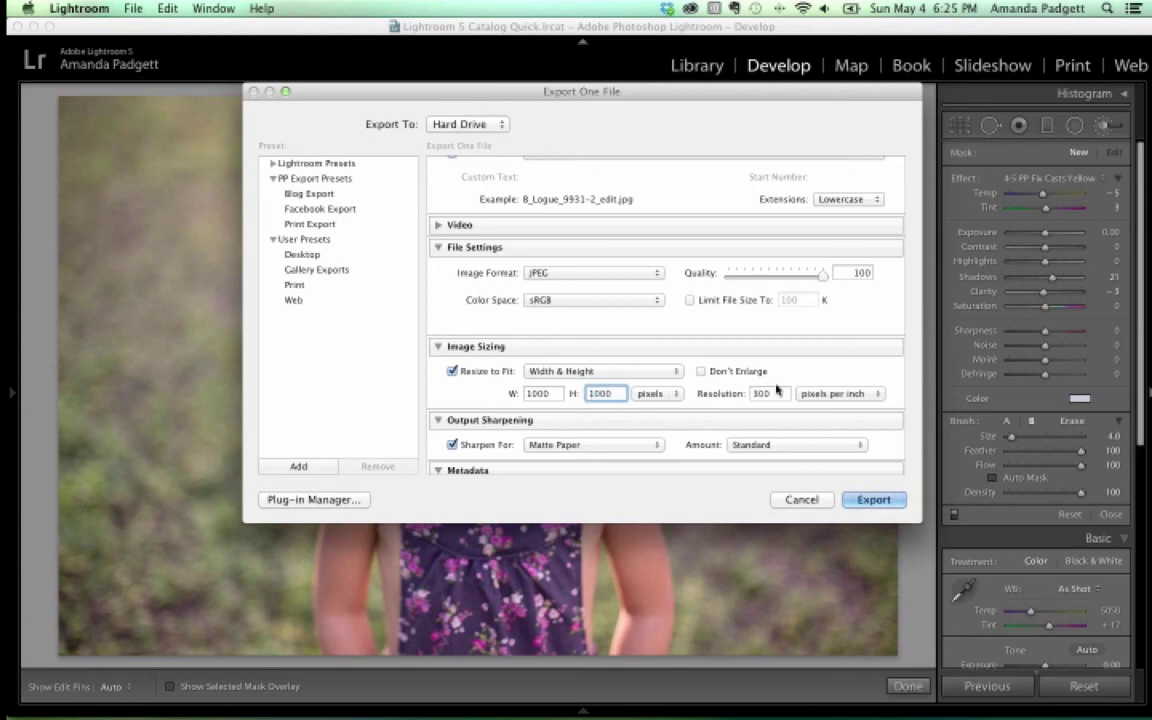
key("Tab")
type("72")
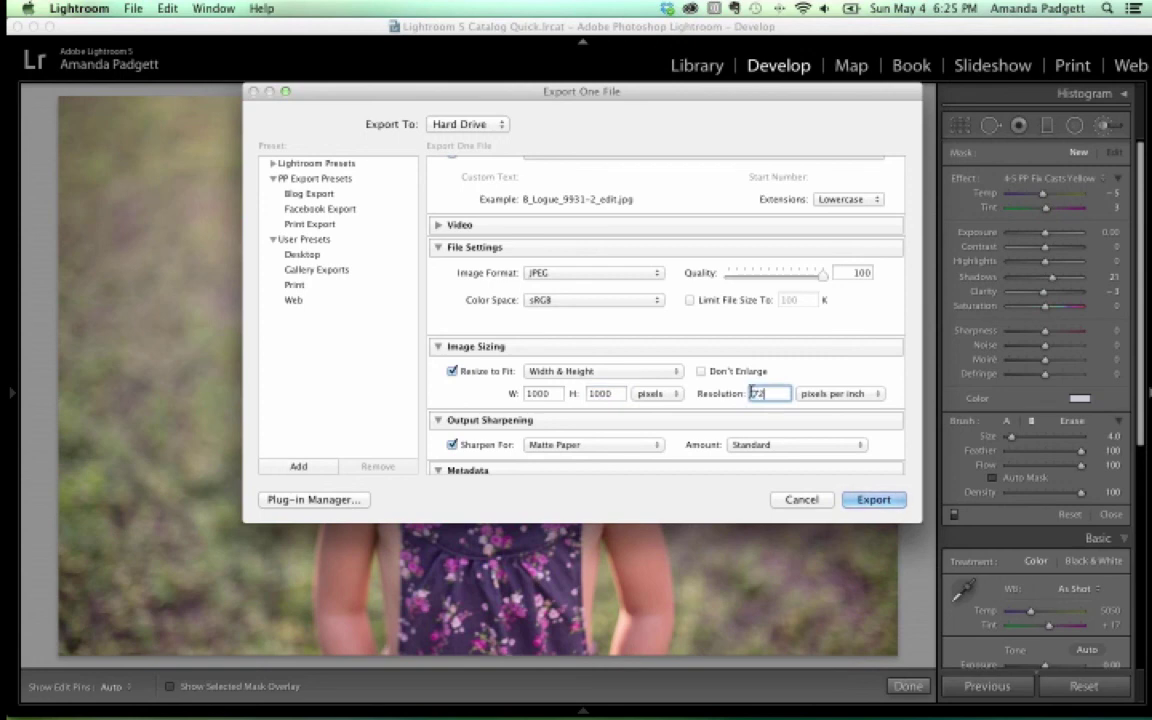
Set output sharpening to Screen and enable the Watermark option
left_click(618, 444)
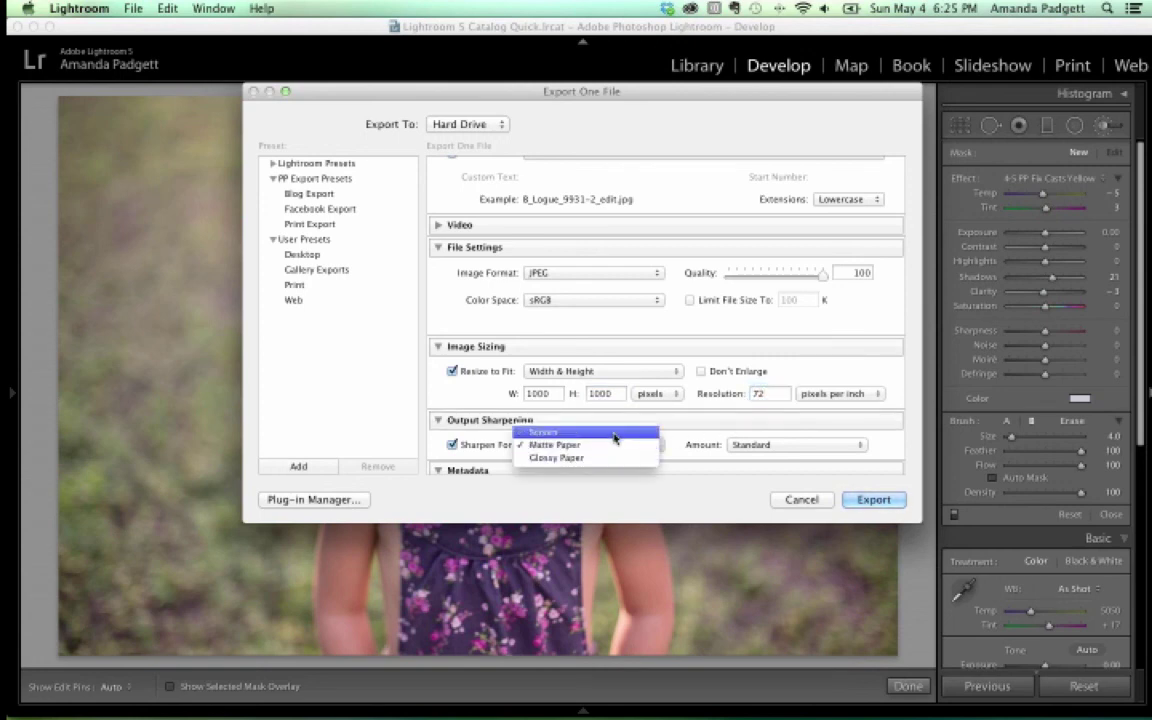
left_click(614, 432)
scroll(665, 402, "down", 4)
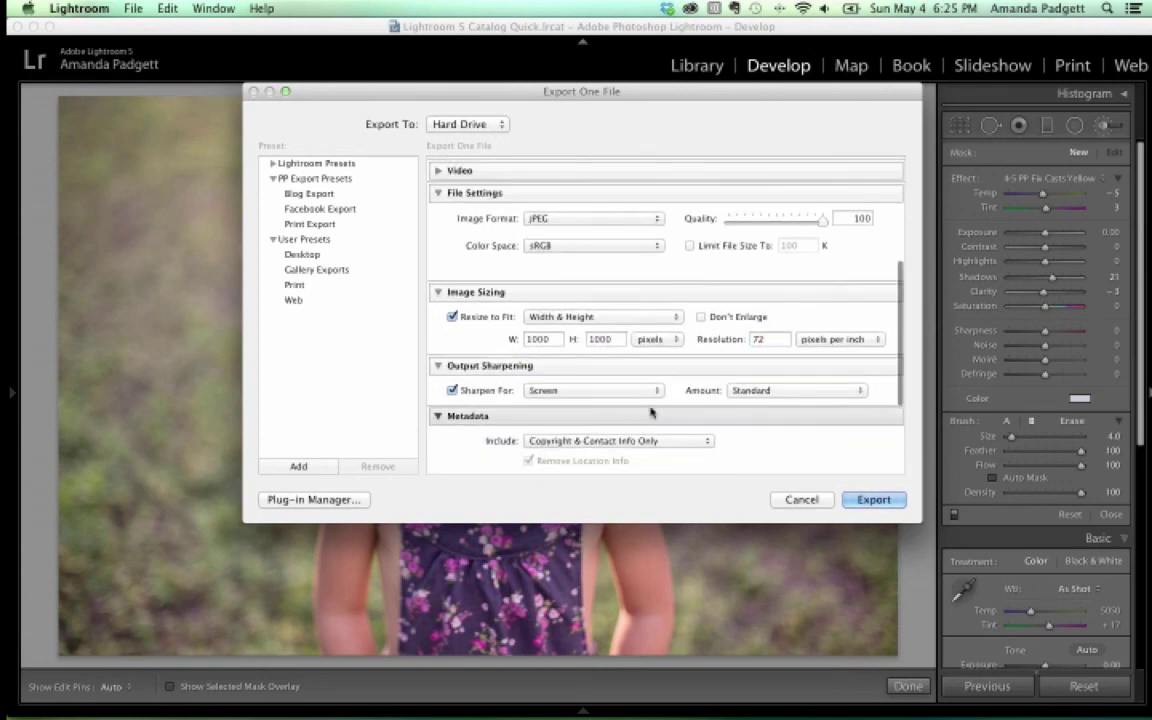
scroll(651, 411, "down", 3)
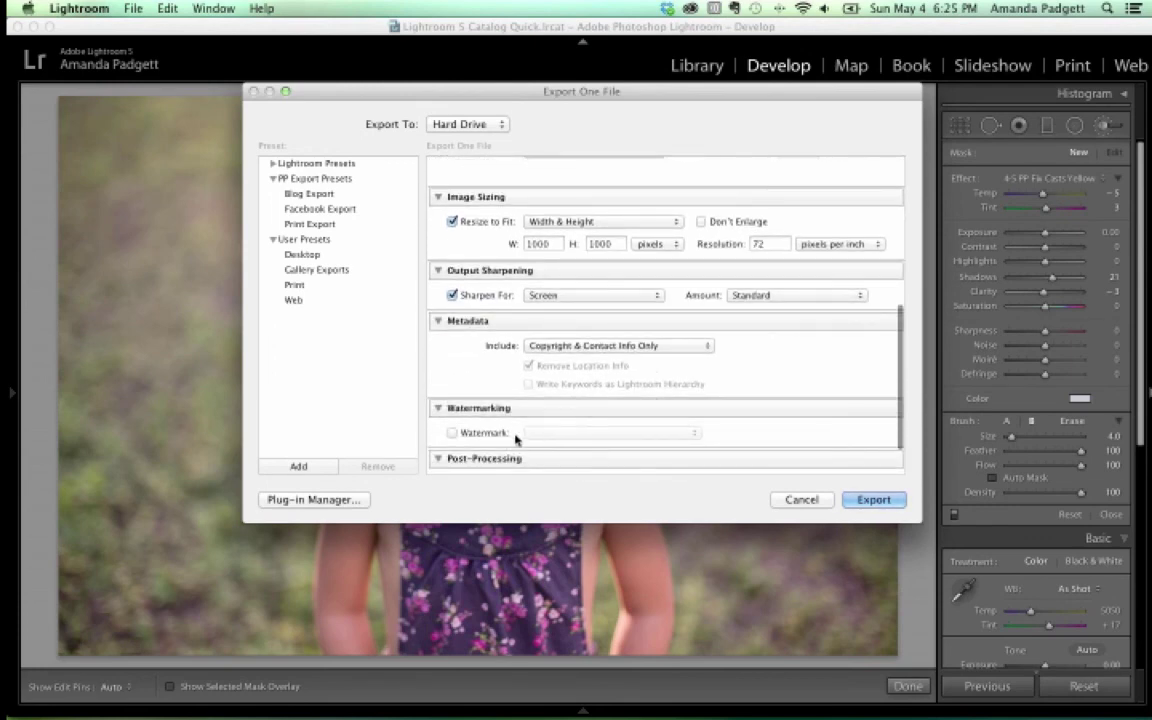
left_click(452, 433)
Select the EE Graphic Logo Bottom Left watermark and open it in the Watermark Editor
left_click(600, 433)
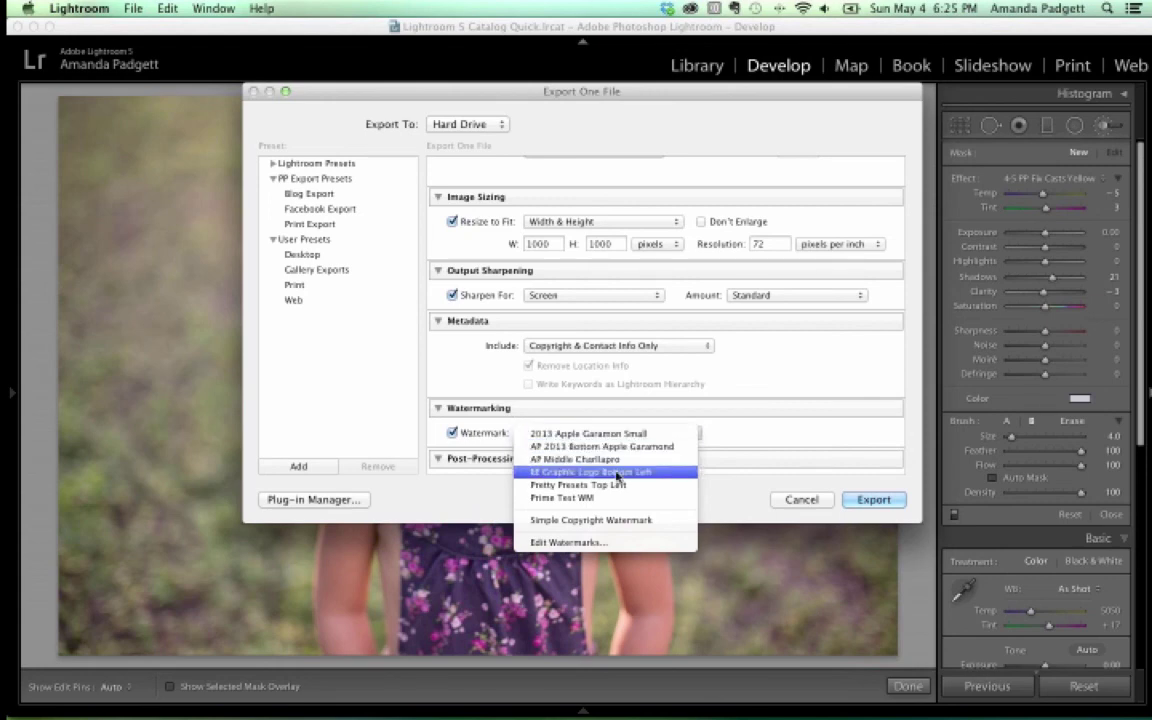
left_click(617, 474)
left_click(615, 433)
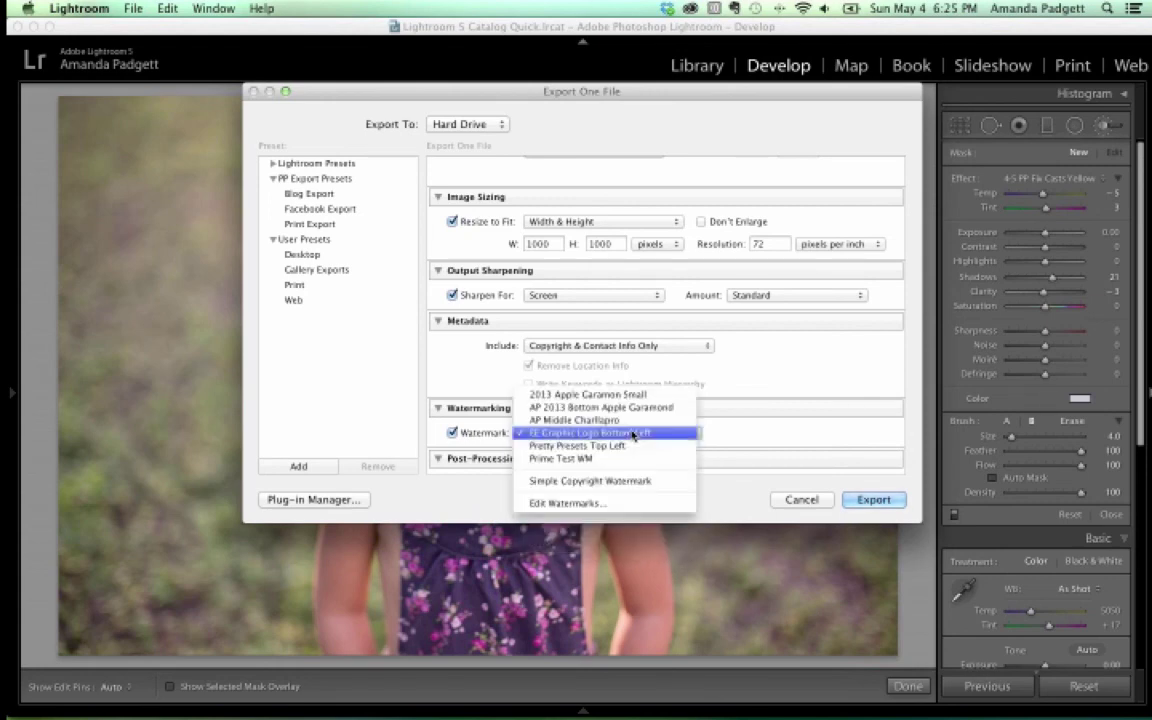
left_click(600, 503)
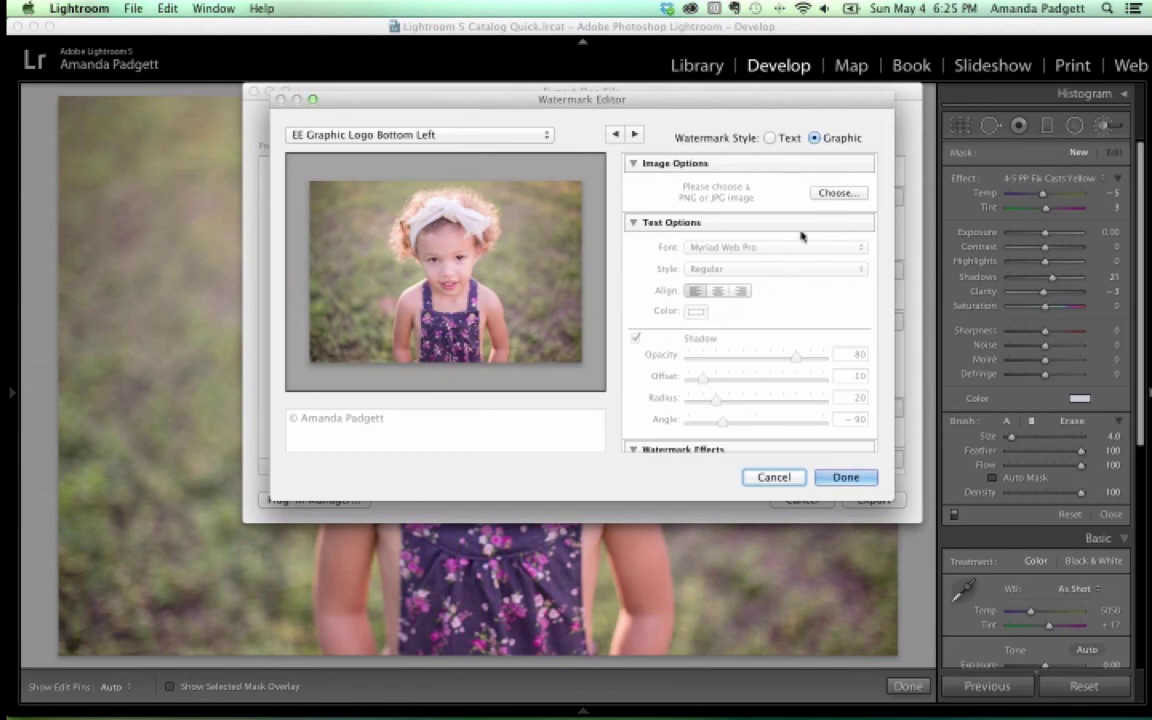
Switch the watermark to text style reading 'Pretty Presets'
left_click(836, 193)
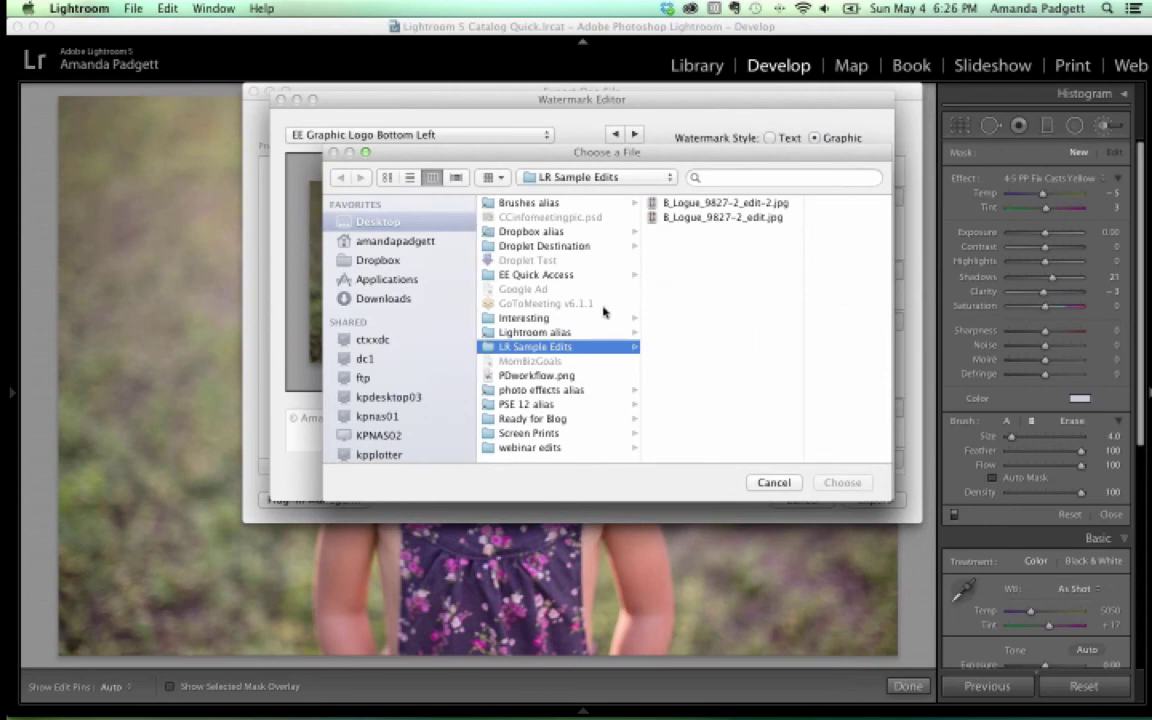
left_click(760, 484)
left_click(769, 138)
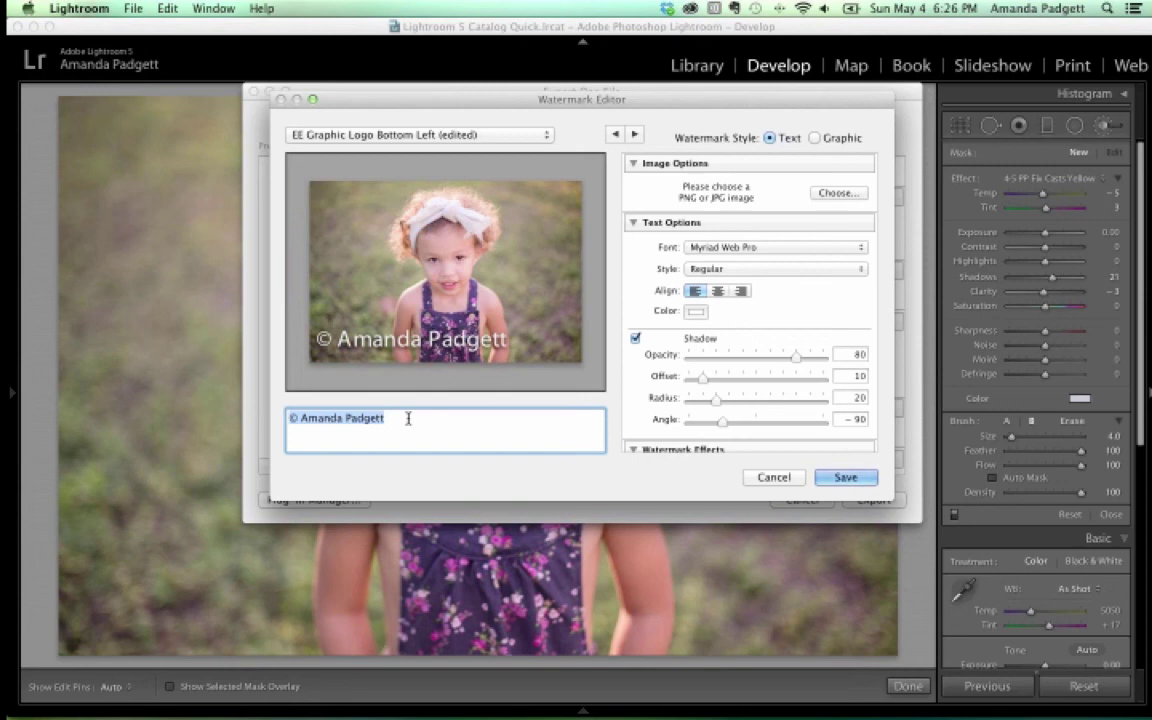
type("P")
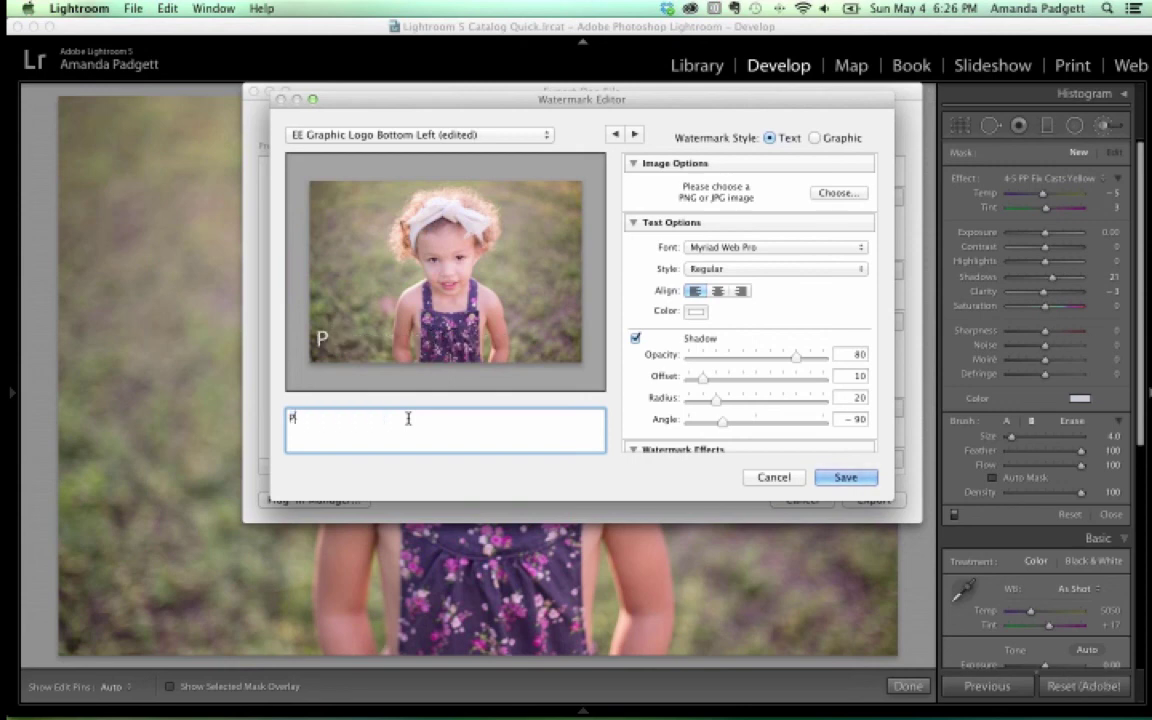
type("retty Presets")
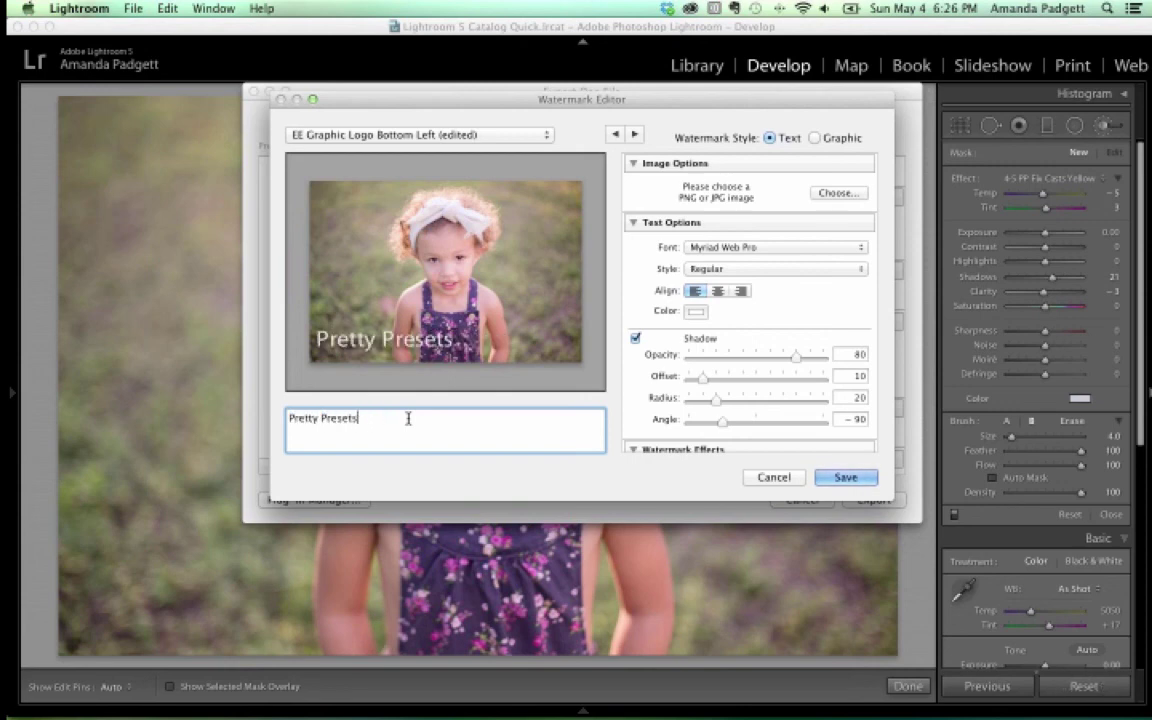
Set the watermark text font to Chaparral Pro and turn off its shadow
key("super+a")
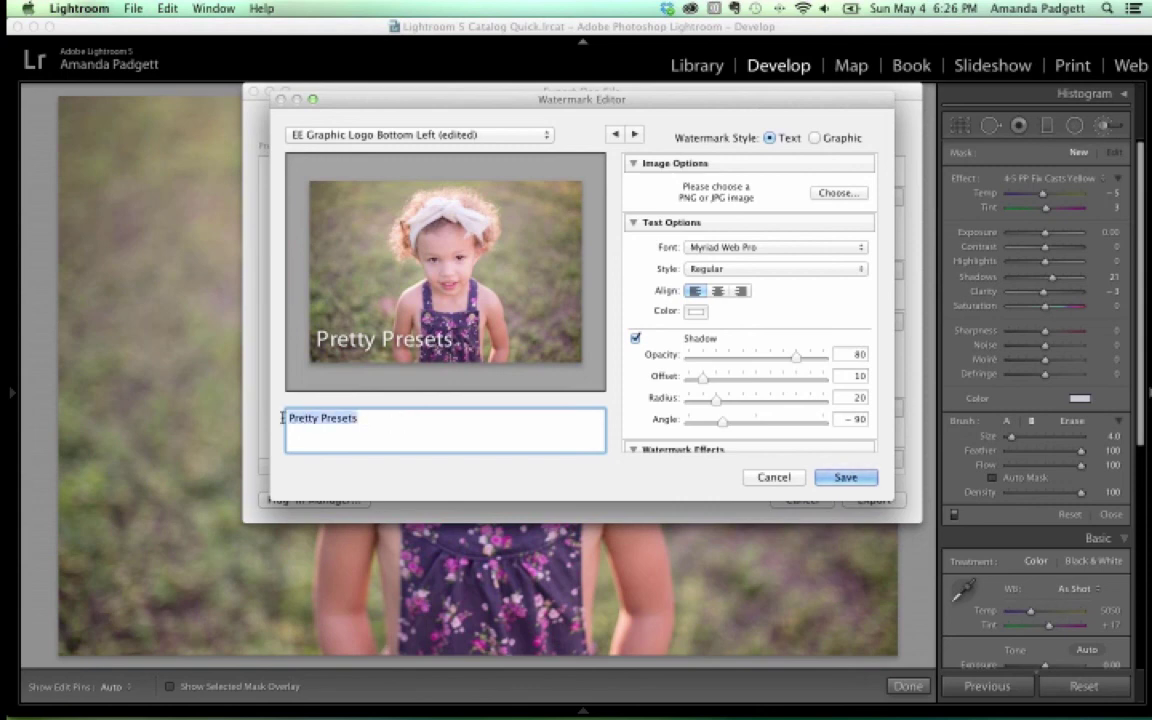
left_click(782, 247)
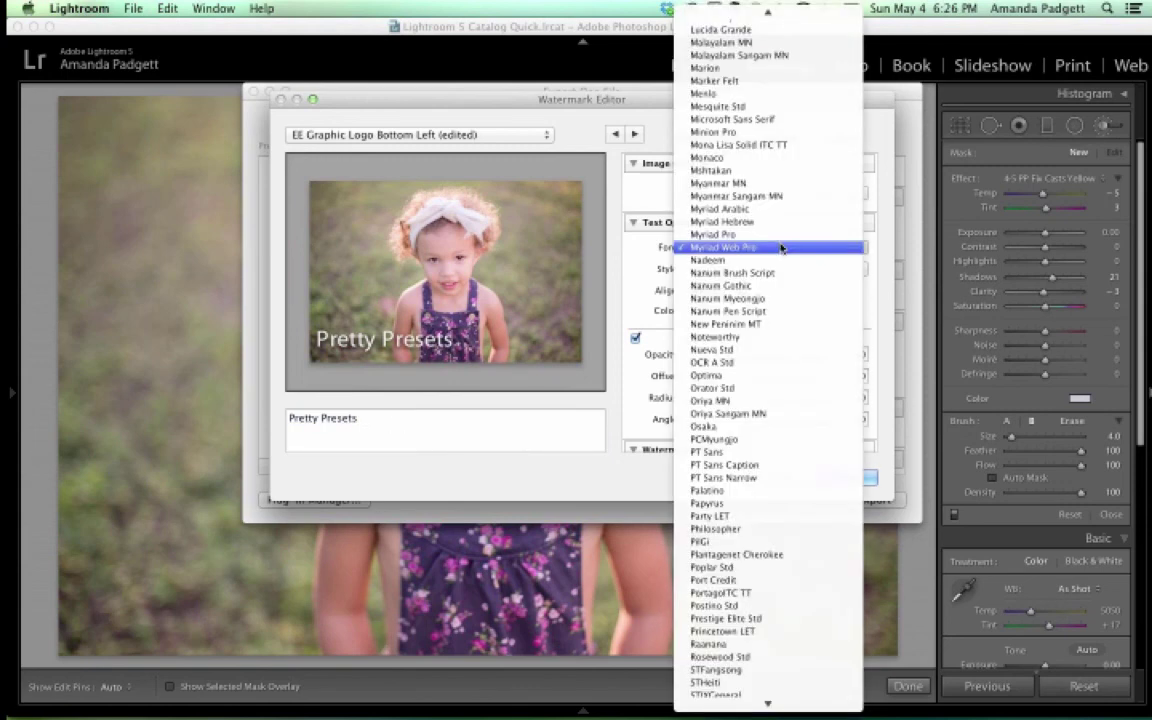
scroll(782, 247, "down", 5)
scroll(782, 247, "up", 15)
scroll(782, 247, "down", 1)
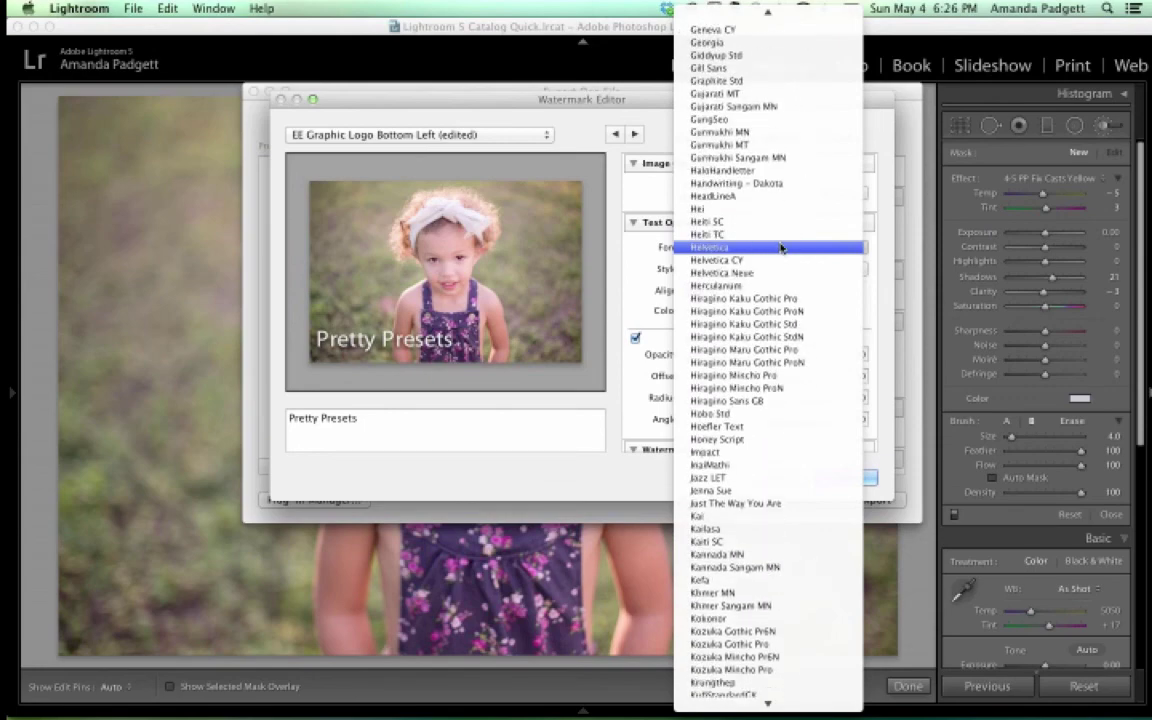
scroll(777, 217, "up", 10)
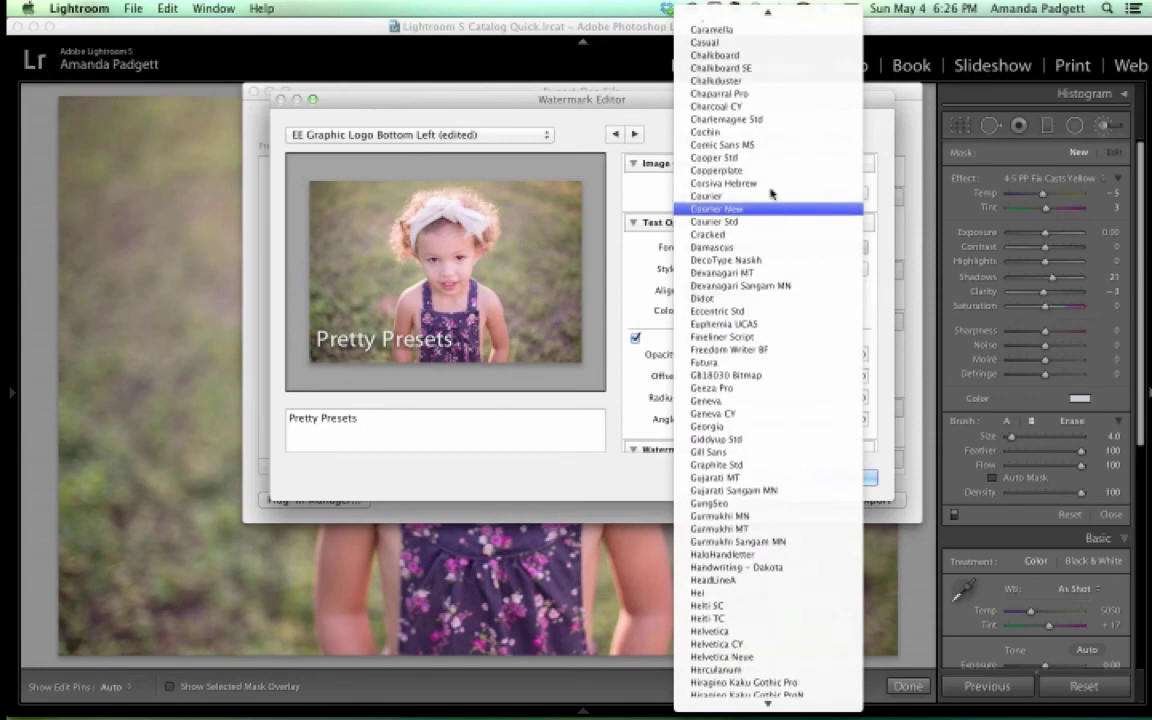
left_click(760, 95)
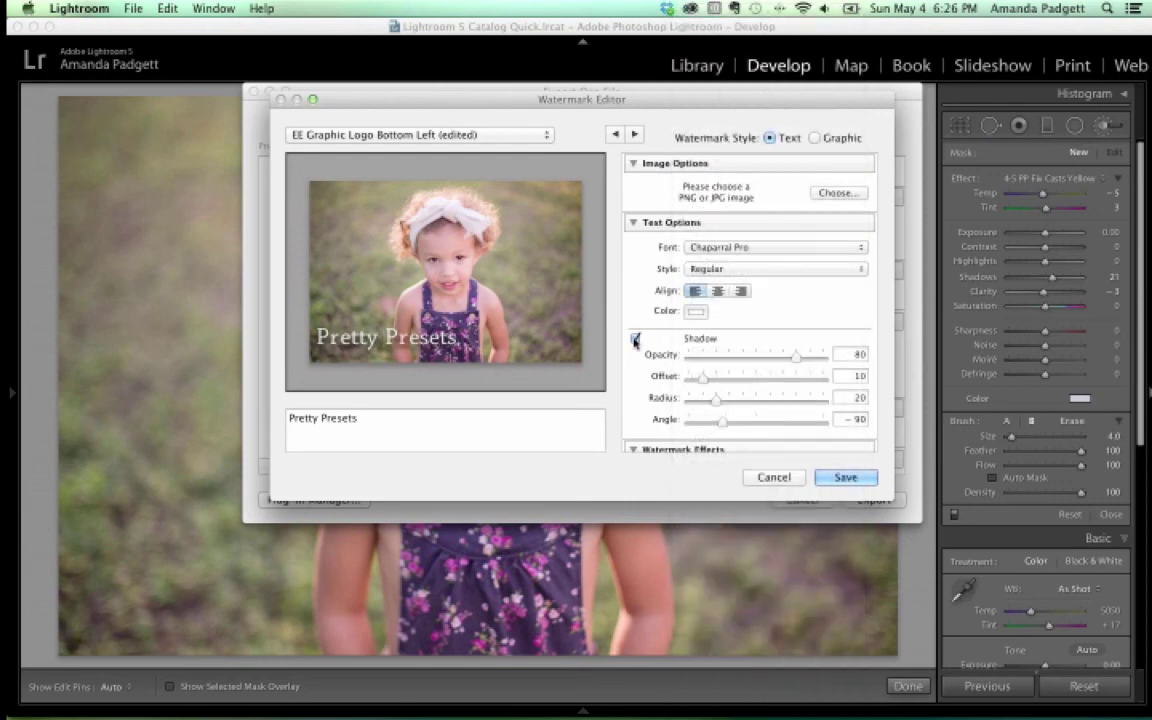
left_click(634, 340)
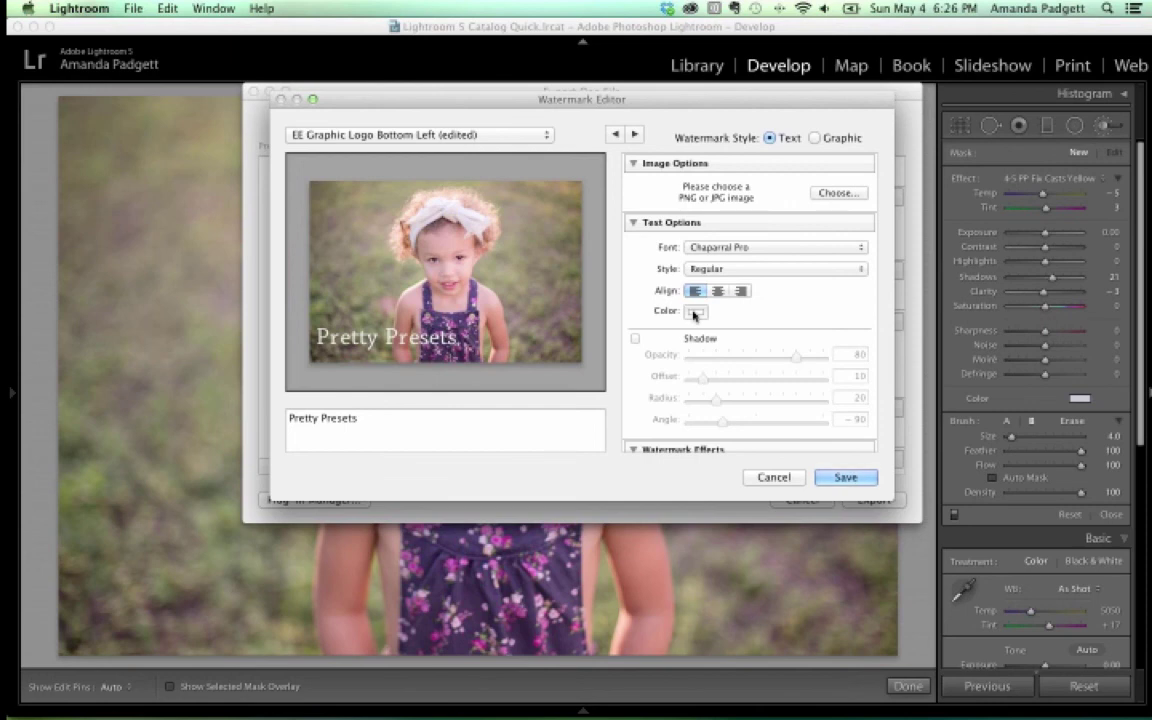
Lower the watermark opacity to 26
scroll(787, 316, "down", 5)
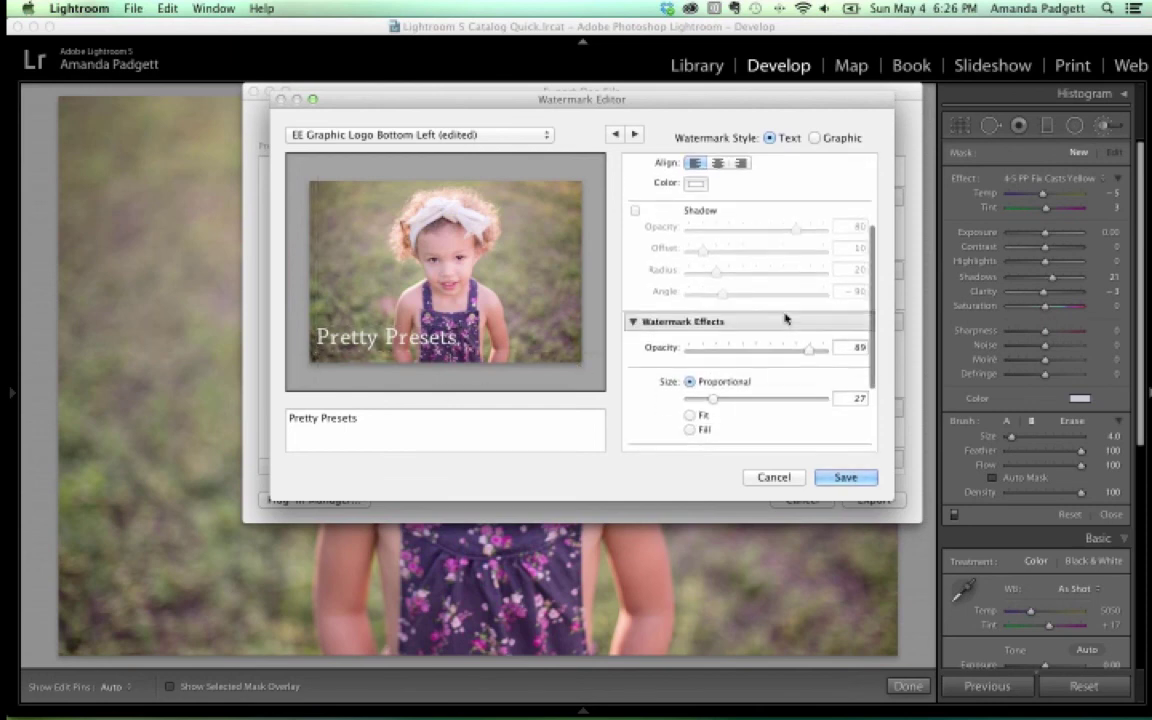
scroll(787, 316, "down", 2)
left_click_drag(806, 302, 726, 311)
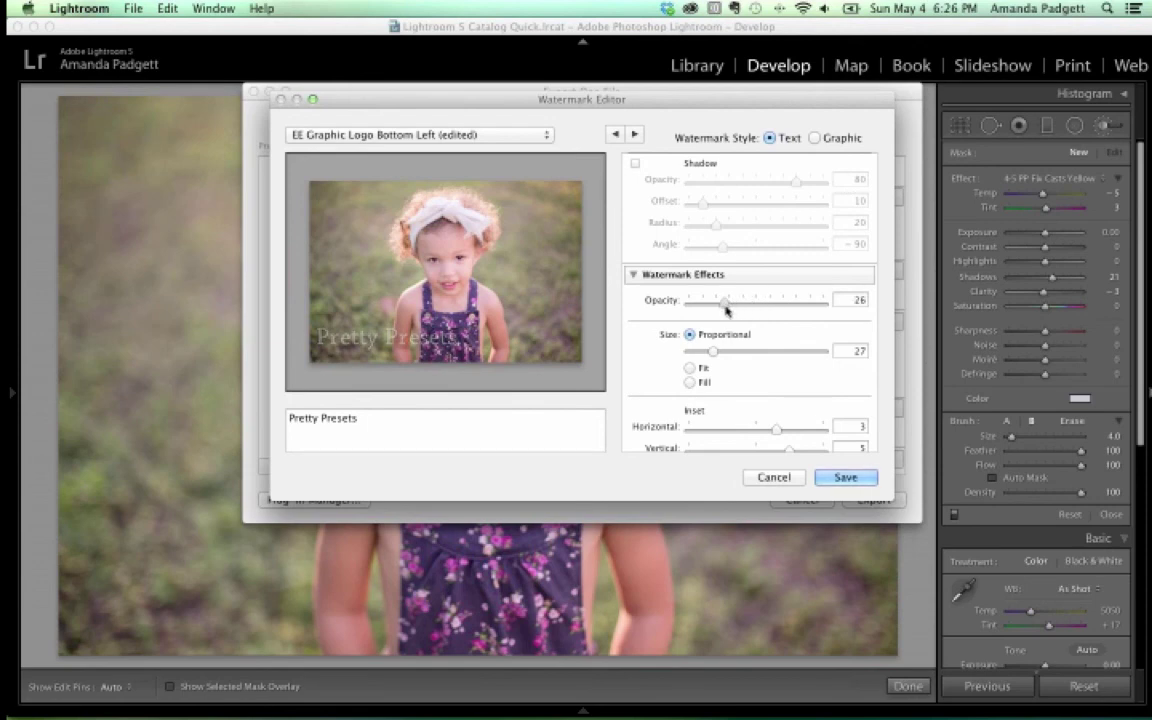
Compare Fit and Fill sizing, then return to Proportional at size 22
left_click(689, 370)
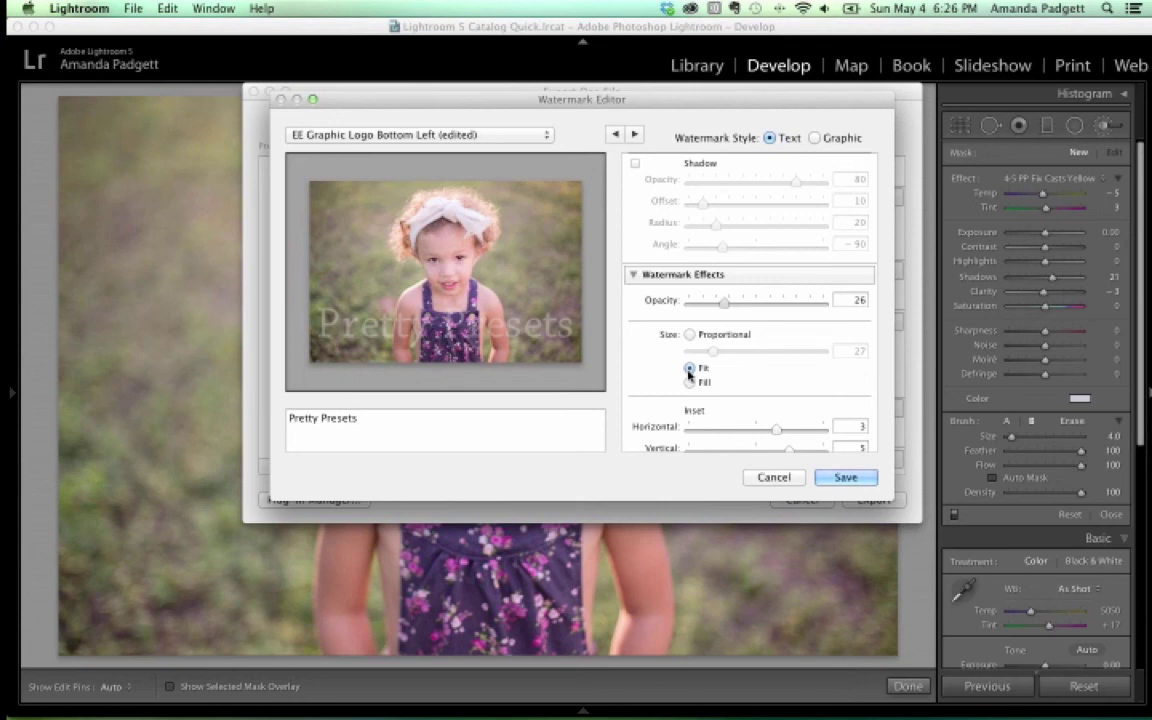
left_click(689, 383)
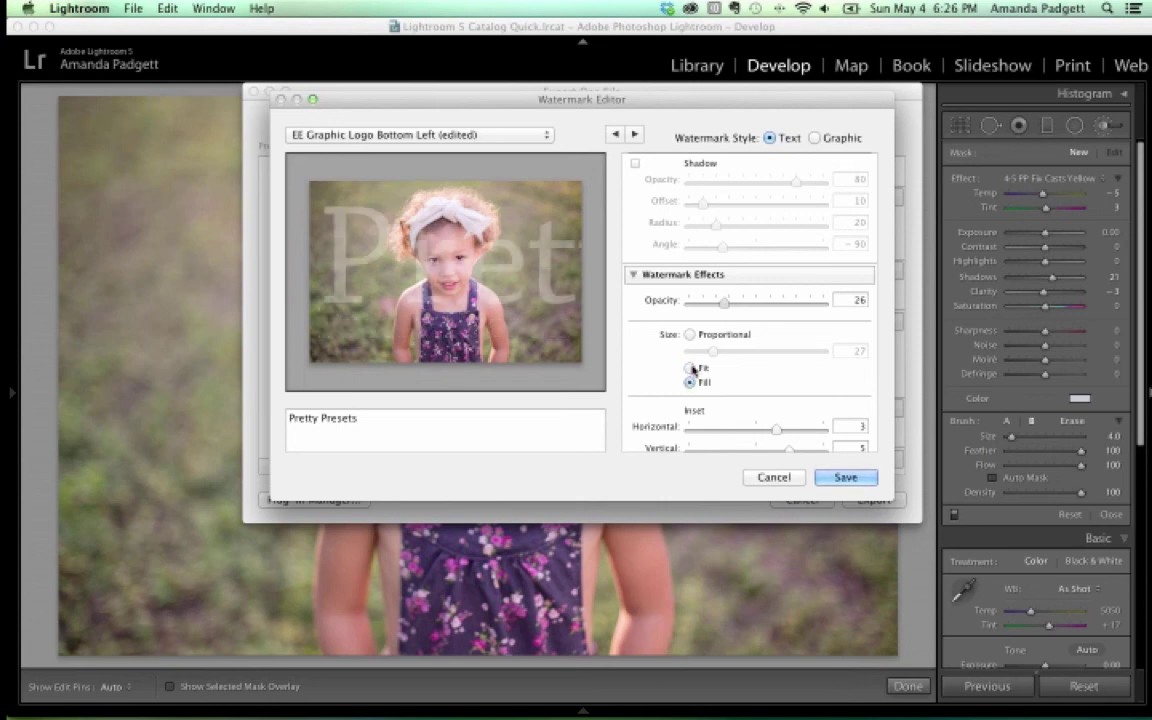
left_click(690, 369)
left_click(689, 335)
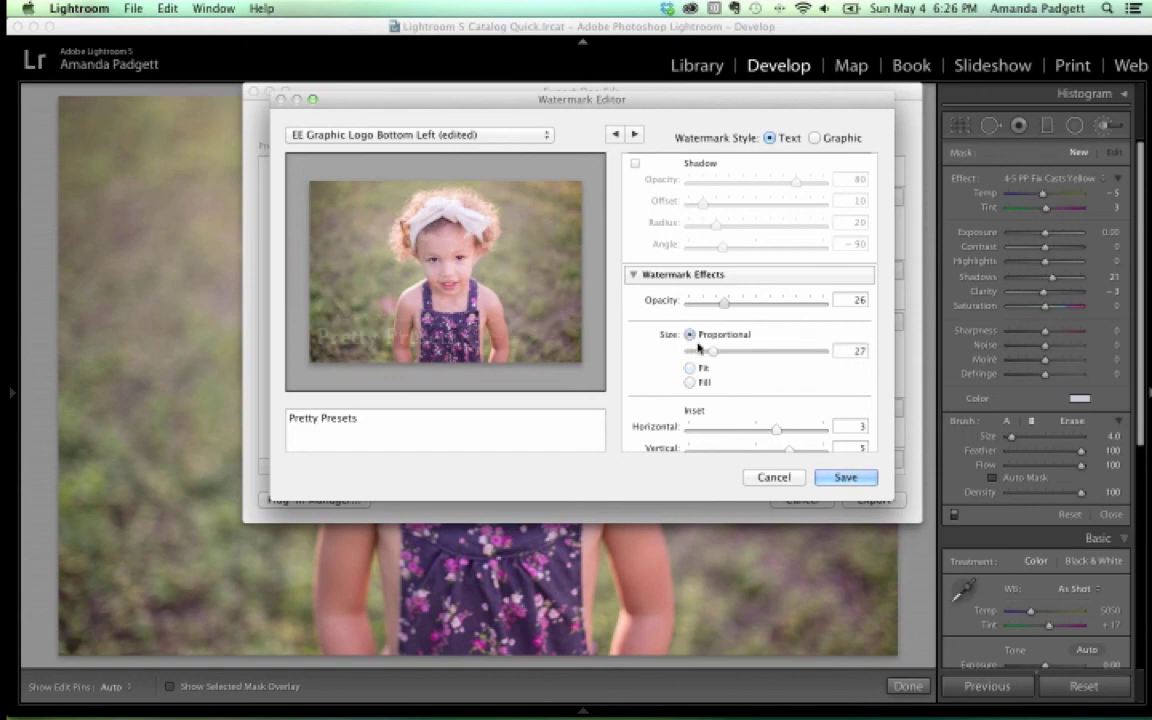
left_click_drag(712, 354, 707, 354)
scroll(715, 352, "down", 3)
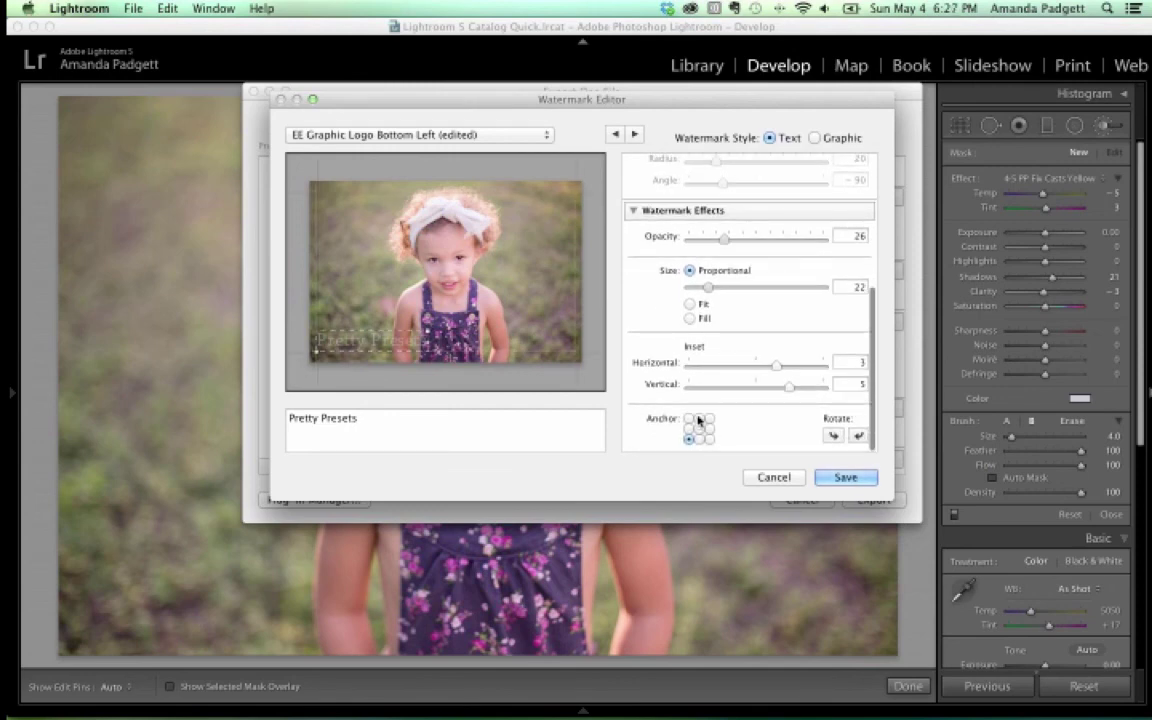
Try centre, left and right anchors, then anchor bottom-right and widen the horizontal inset
left_click(699, 429)
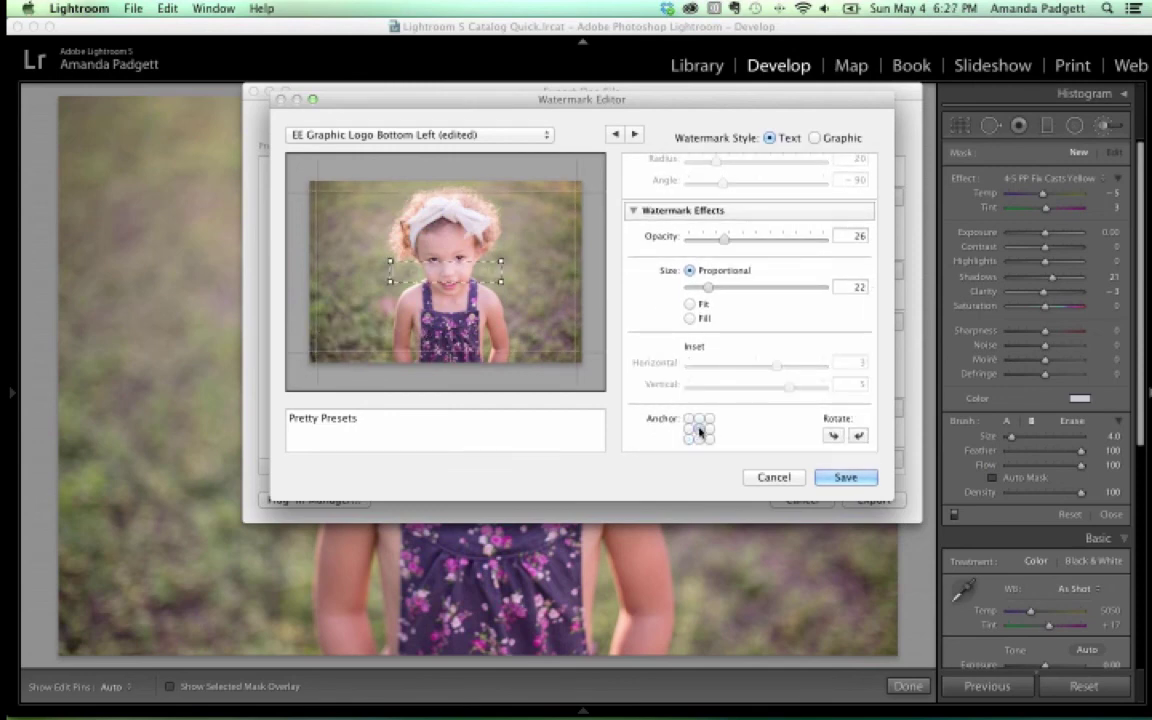
left_click(689, 430)
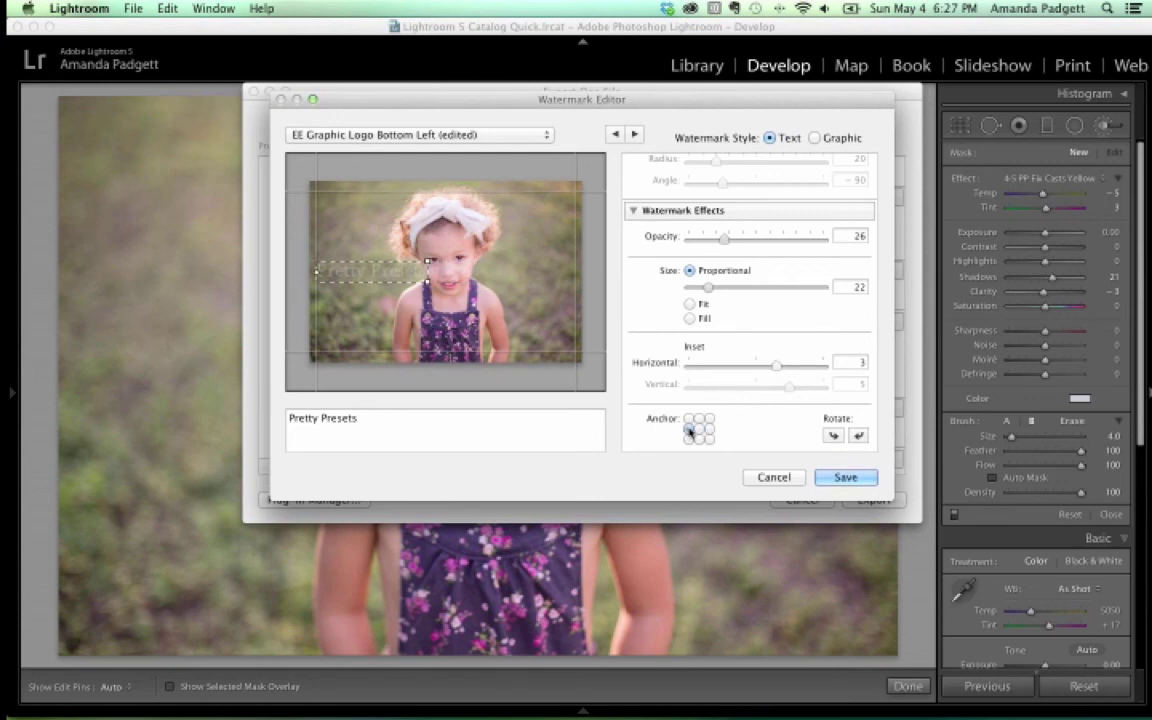
left_click(709, 430)
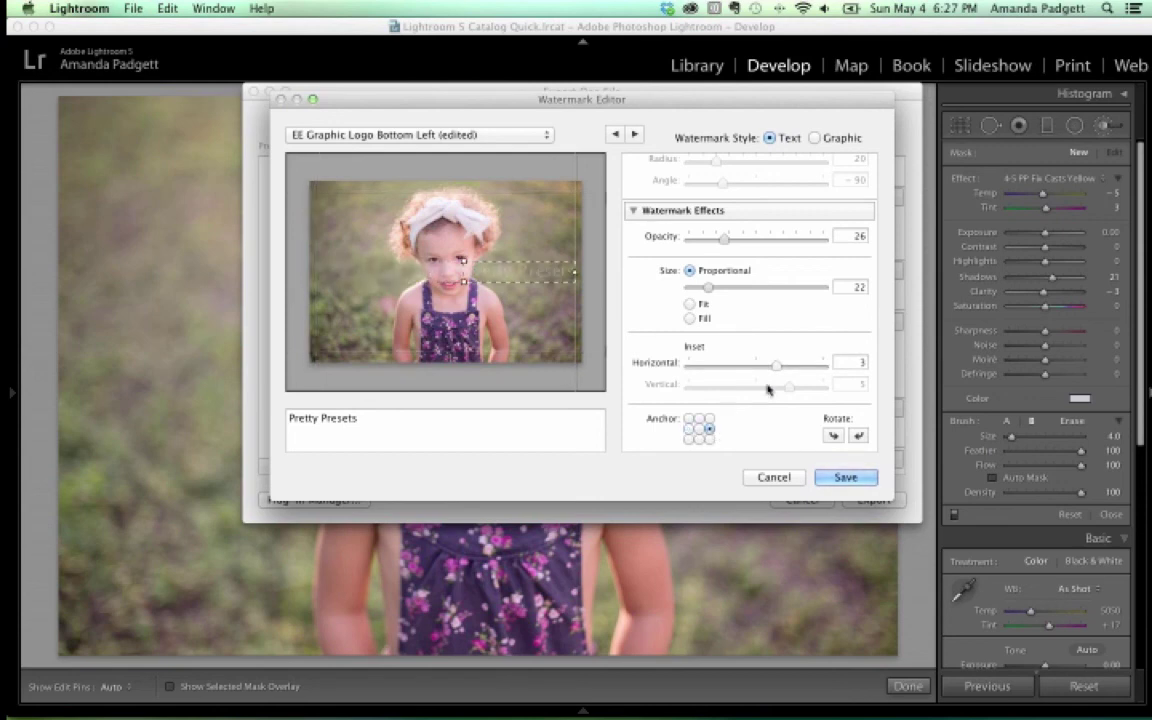
left_click_drag(777, 369, 779, 368)
left_click(709, 438)
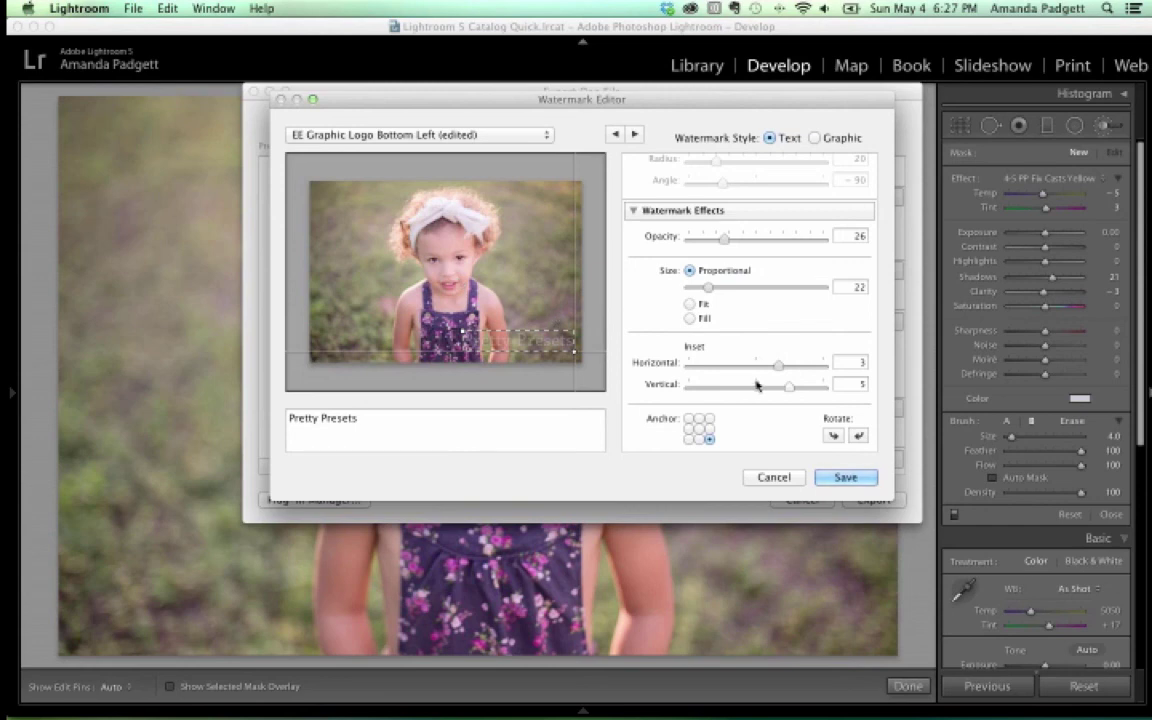
left_click_drag(779, 366, 822, 393)
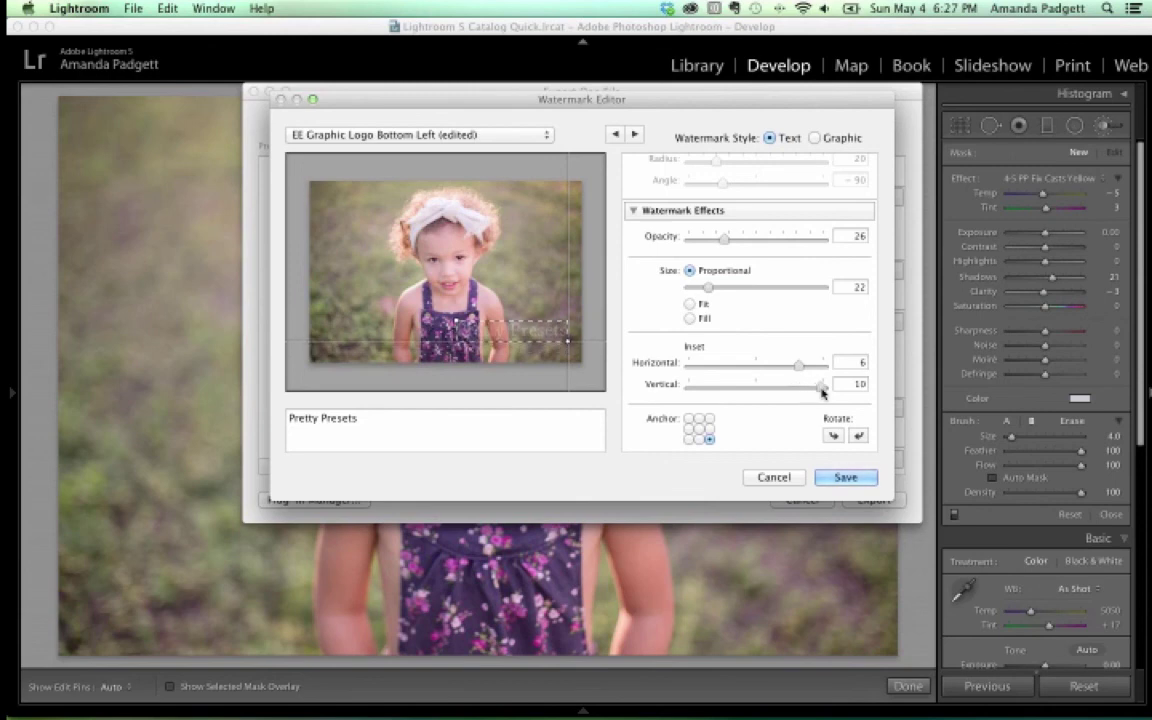
Settle on bottom-right anchor with insets Horizontal 5, Vertical 9, then cancel both dialogs
left_click(699, 439)
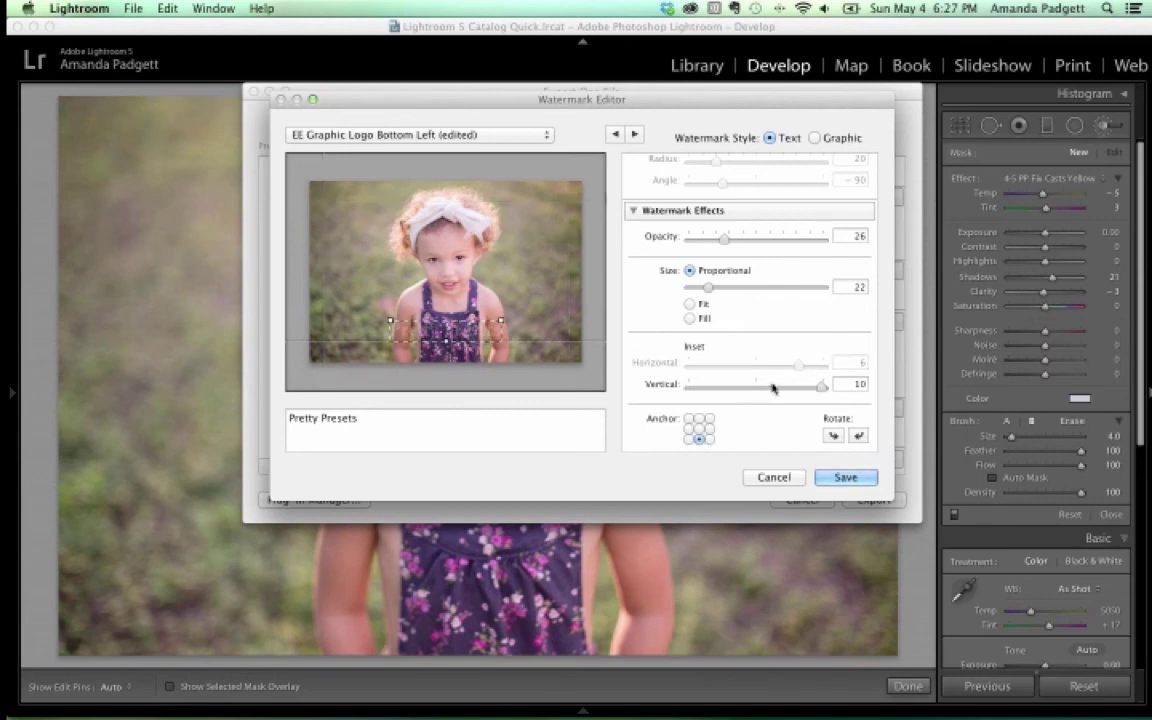
left_click_drag(821, 391, 822, 391)
left_click(699, 428)
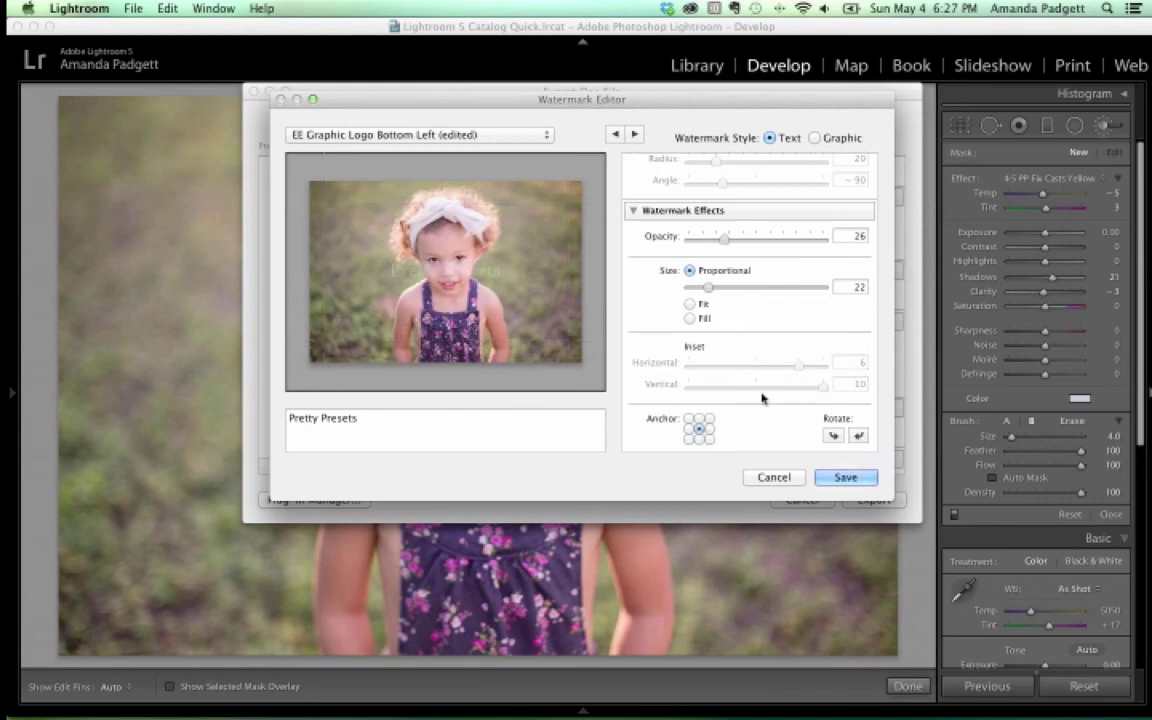
left_click(699, 439)
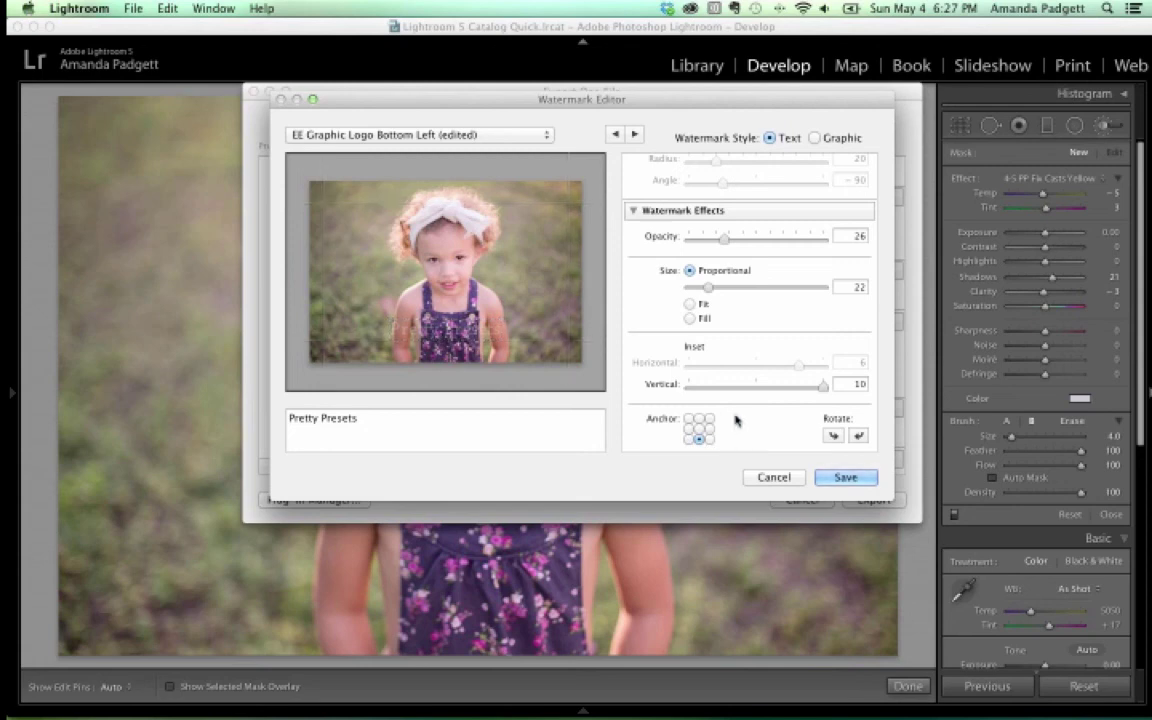
left_click_drag(824, 388, 789, 366)
left_click(709, 439)
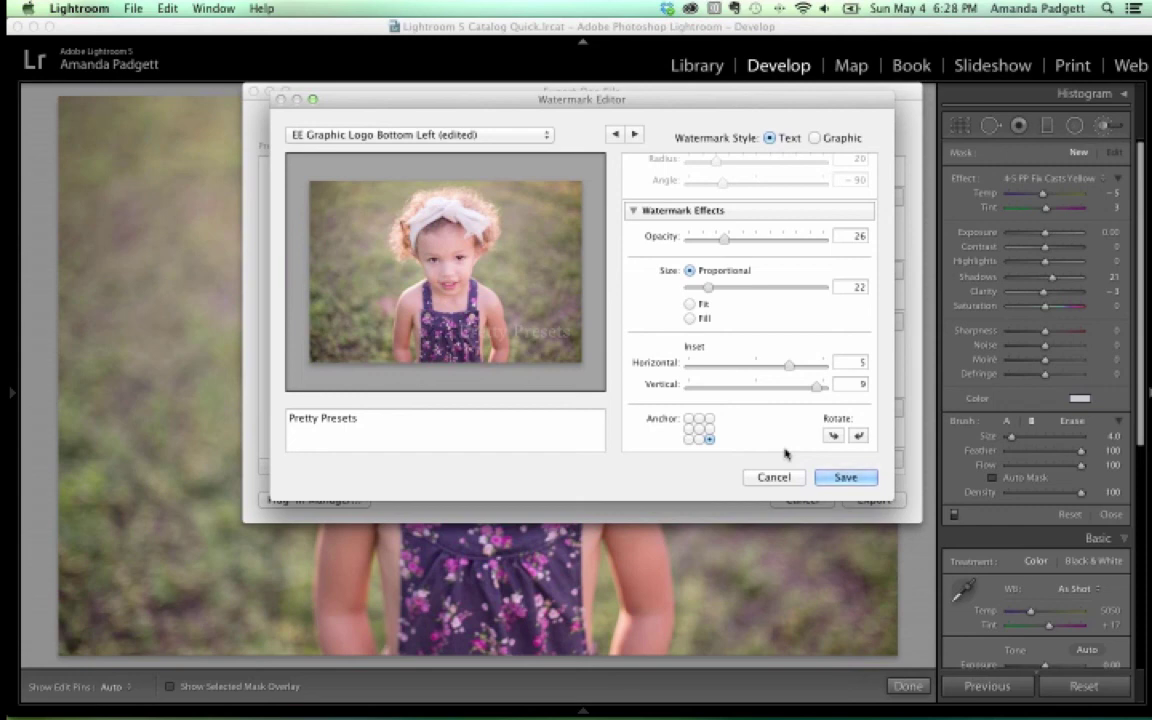
left_click(773, 477)
left_click(812, 501)
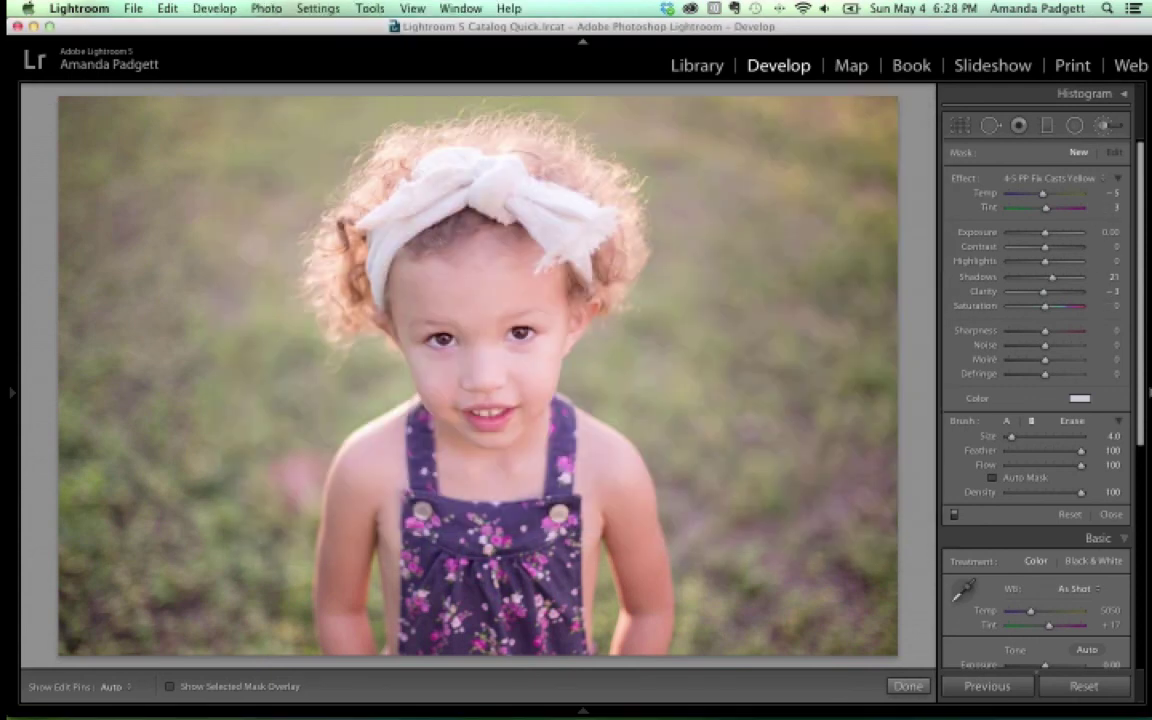